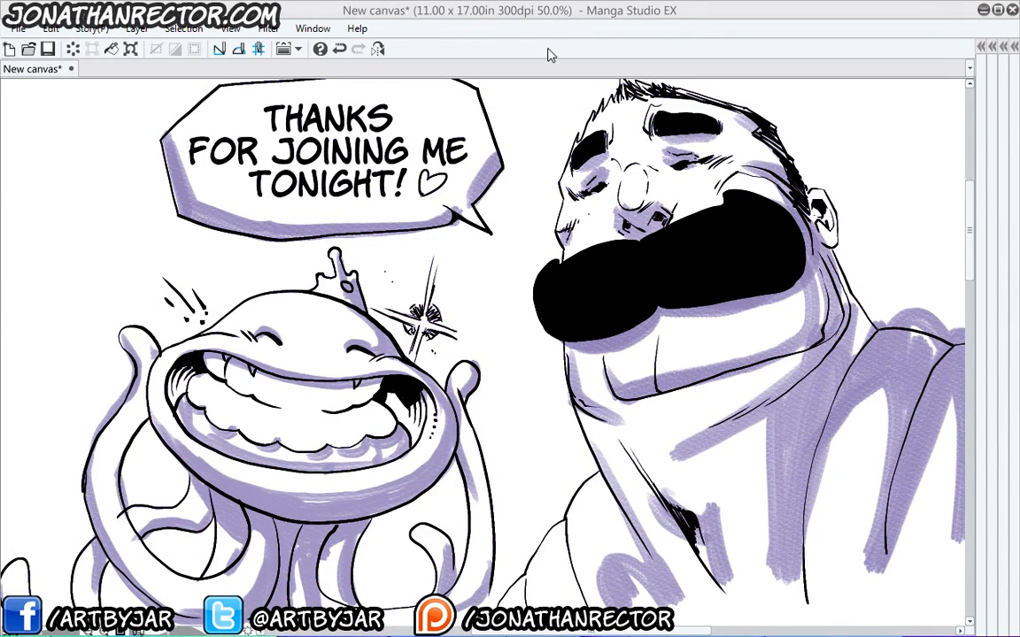
Group every layer above the Paper layer, from Color balance down to Layer 1, into a new folder.
key("Tab")
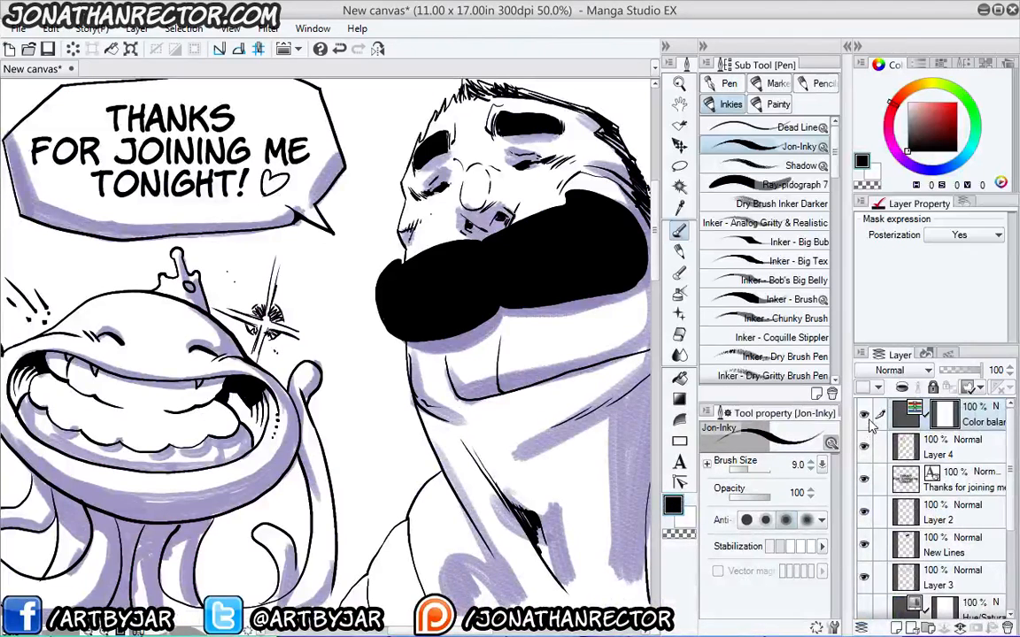
scroll(885, 461, "down", 4)
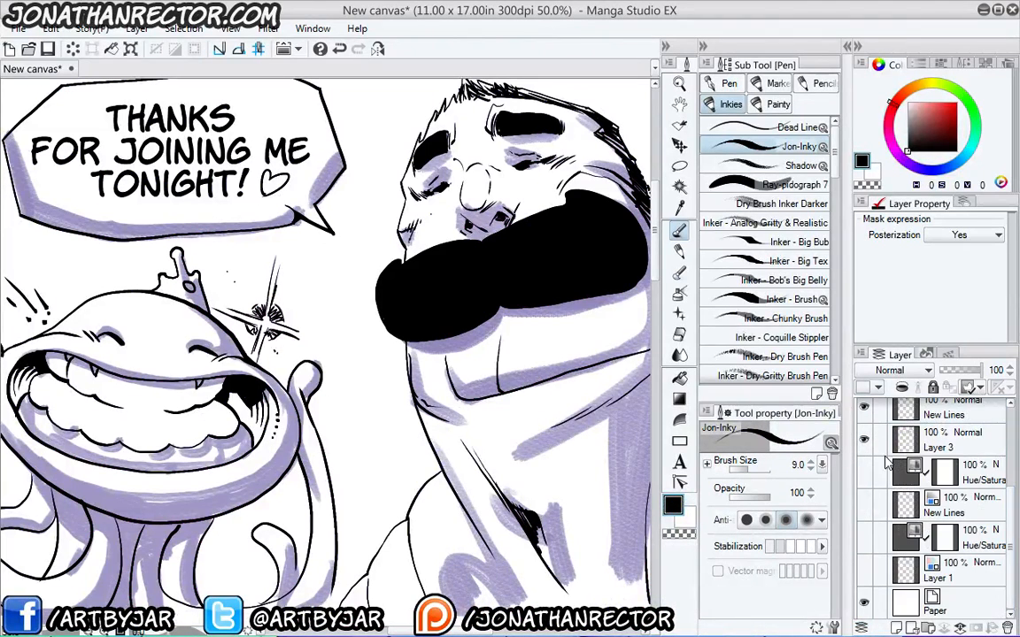
left_click(943, 562, "shift")
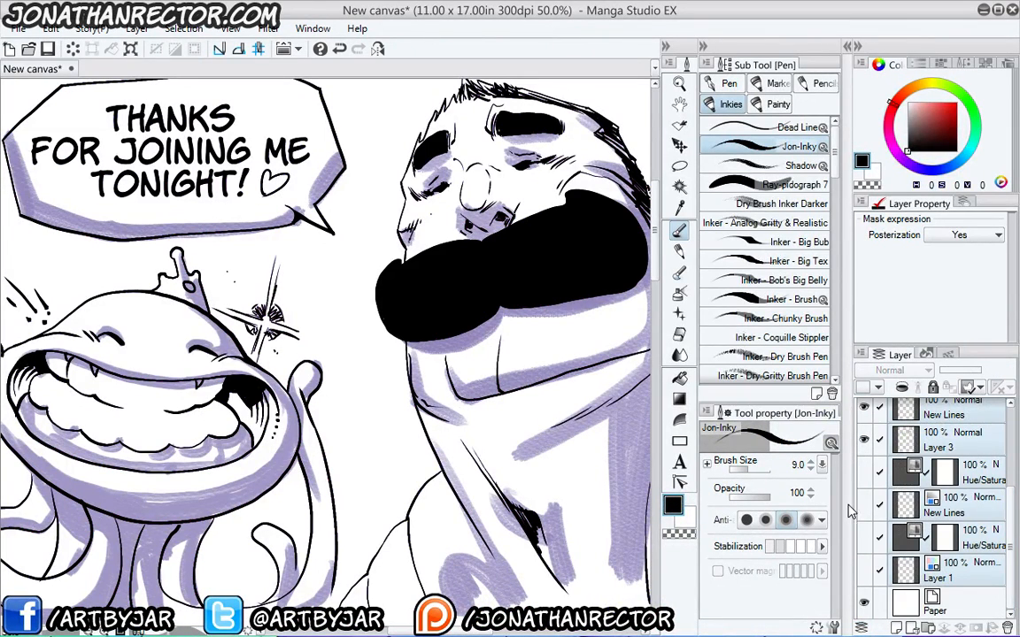
left_click(927, 628)
left_click_drag(925, 624, 927, 627)
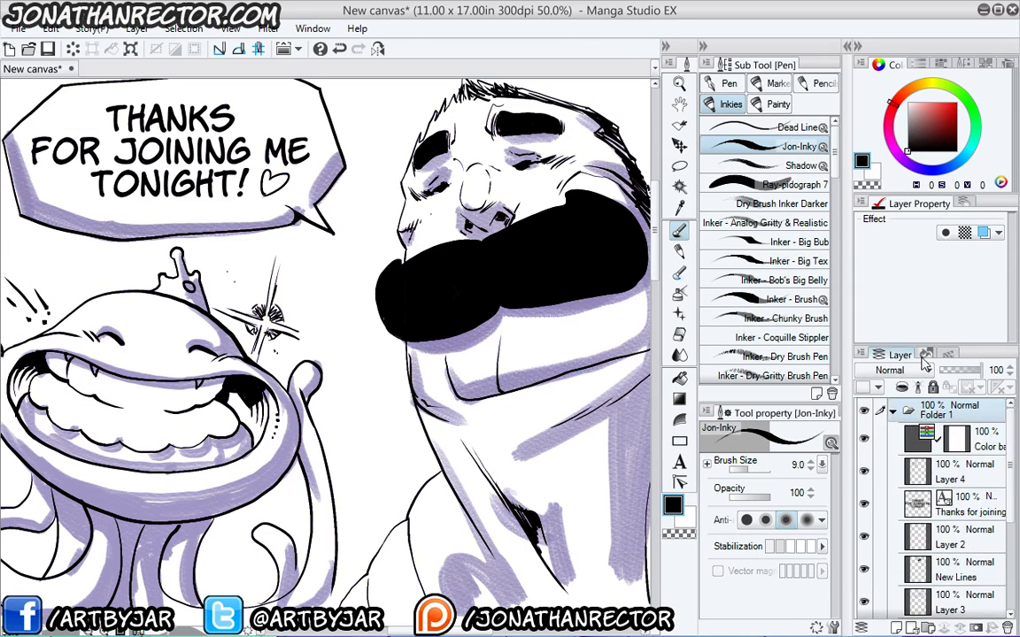
Collapse and hide the artwork folder, and add a new blank raster layer above it.
left_click(893, 410)
left_click(865, 410)
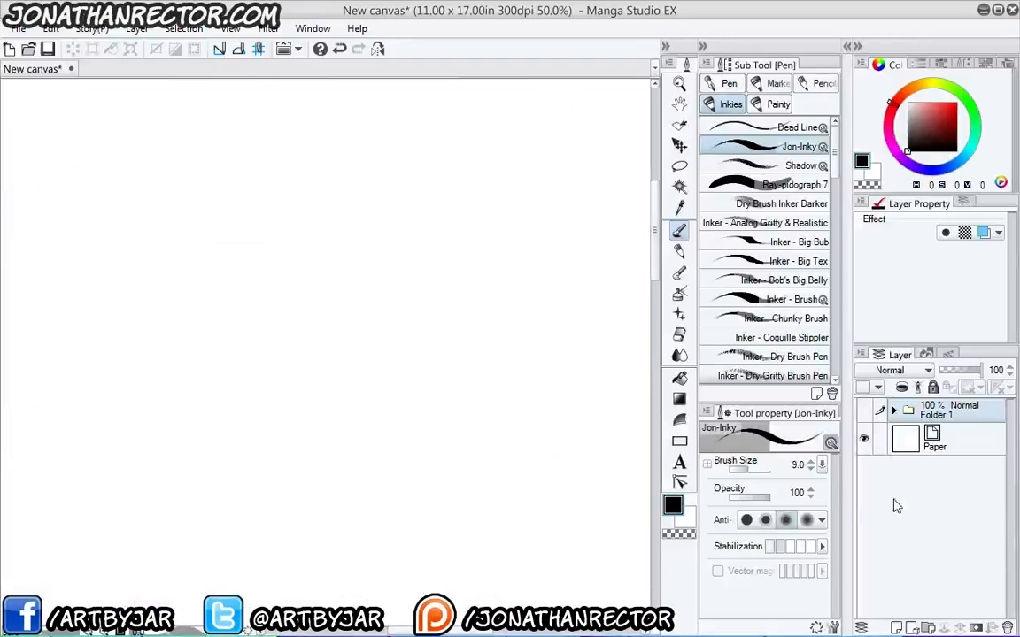
left_click(897, 628)
Test the Lighter pencil with a zigzag scribble on the blank layer, and raise its brush size to 6.
key("p")
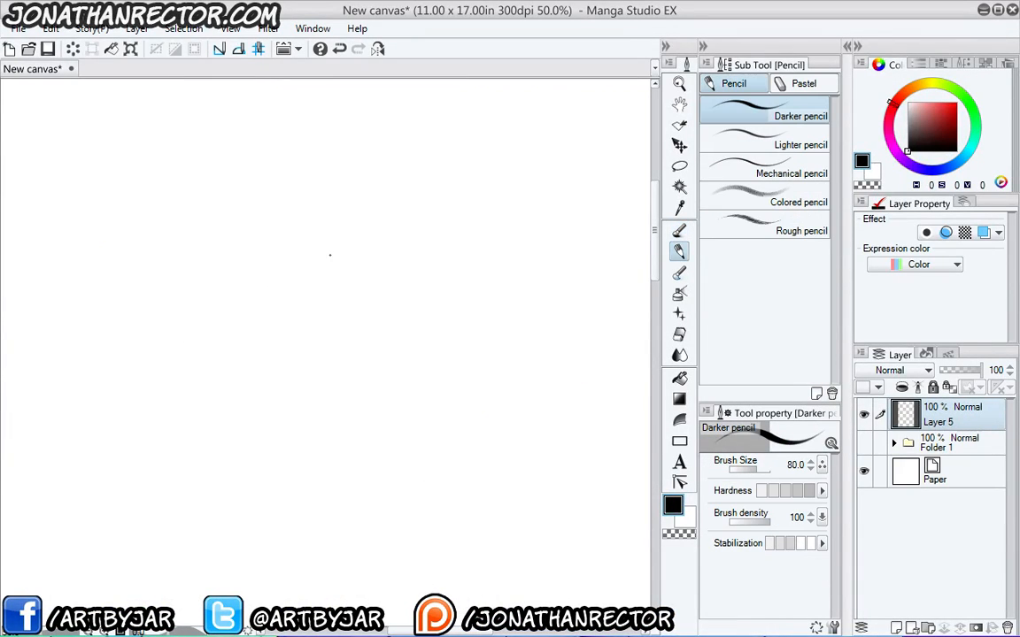
mouse_move(315, 264)
left_mouse_down()
mouse_move(498, 425)
mouse_move(466, 238)
mouse_move(493, 227)
left_mouse_up()
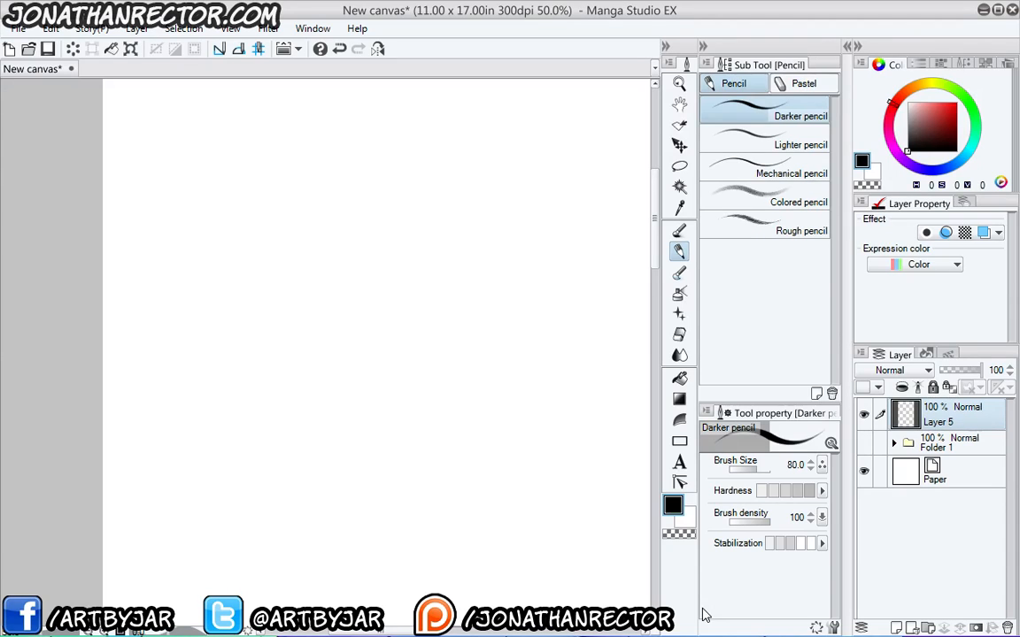
left_click(678, 230)
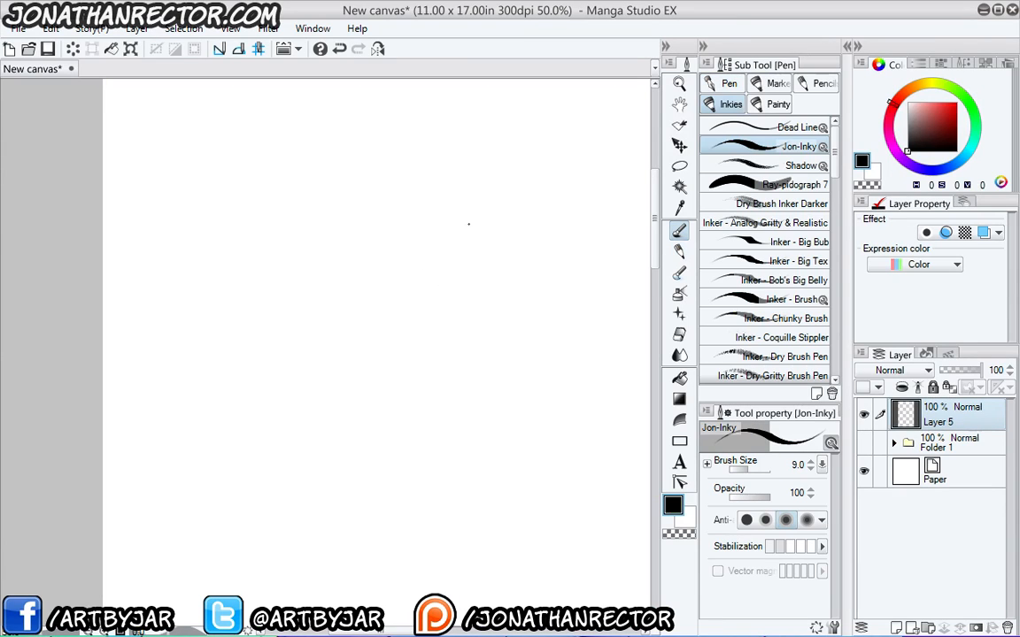
left_click(679, 252)
left_click(770, 141)
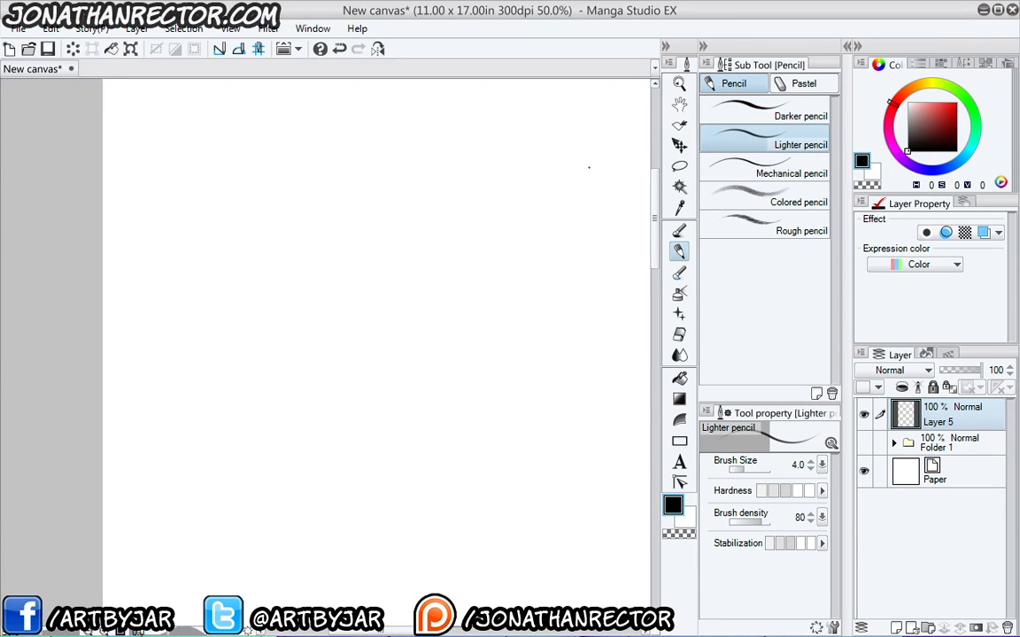
mouse_move(575, 146)
left_mouse_down()
mouse_move(540, 142)
mouse_move(530, 159)
mouse_move(535, 232)
left_mouse_up()
key("bracketright")
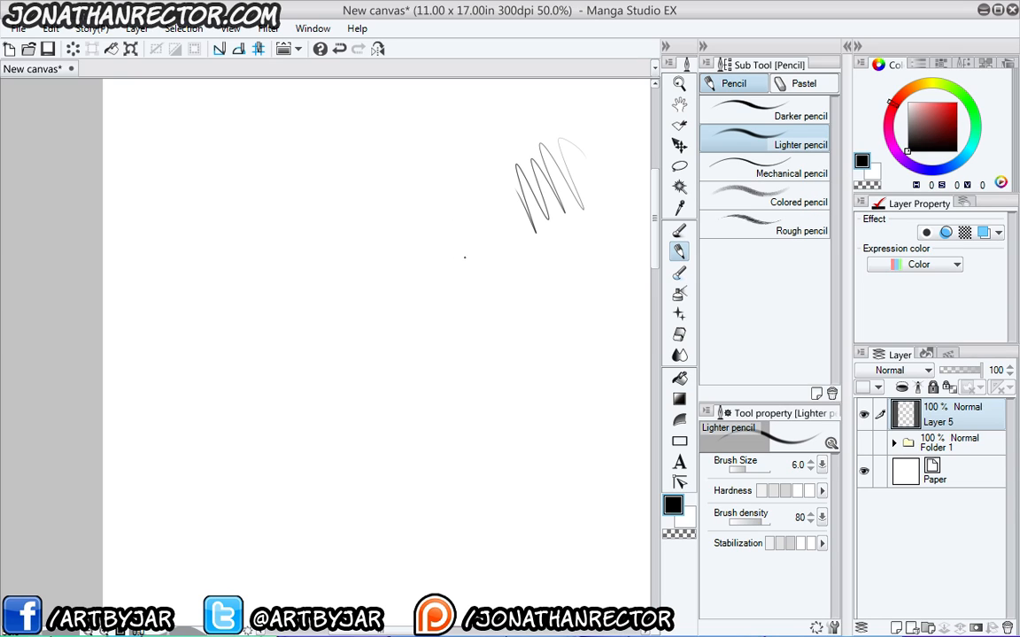
Sketch a rough circle below the scribble with the Lighter pencil, adding short shading strokes inside it.
mouse_move(442, 250)
left_mouse_down()
mouse_move(484, 293)
mouse_move(458, 329)
mouse_move(416, 333)
mouse_move(392, 315)
mouse_move(400, 263)
mouse_move(390, 284)
mouse_move(453, 328)
mouse_move(416, 332)
left_mouse_up()
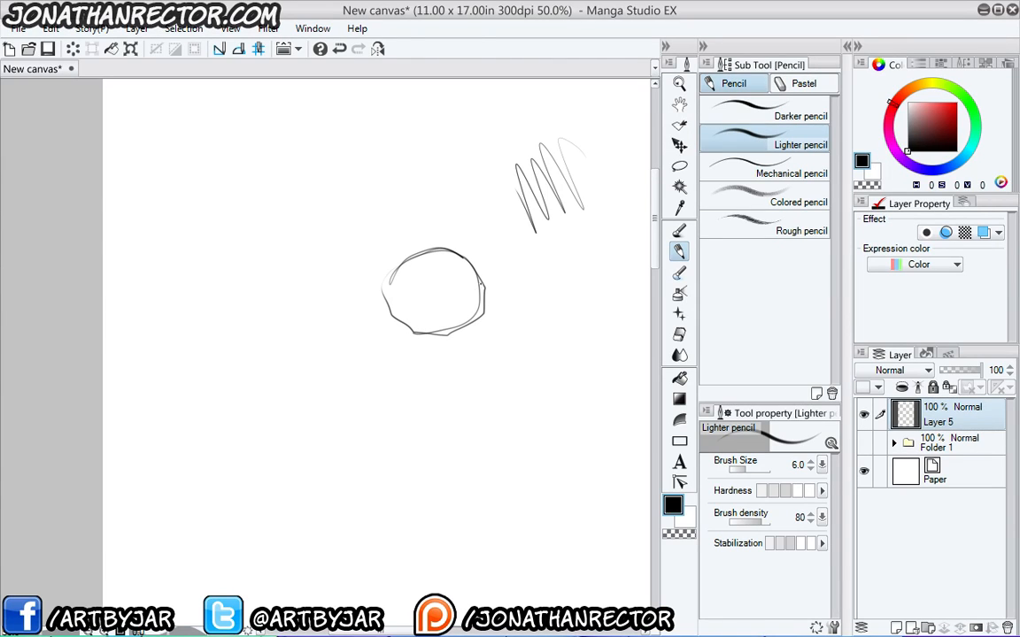
mouse_move(481, 284)
left_mouse_down()
mouse_move(479, 309)
mouse_move(427, 333)
left_mouse_up()
left_click_drag(413, 273, 403, 289)
Fade the circle sketch to a light underdrawing using the Soft eraser at brush size 150.
scroll(349, 265, "up", 2)
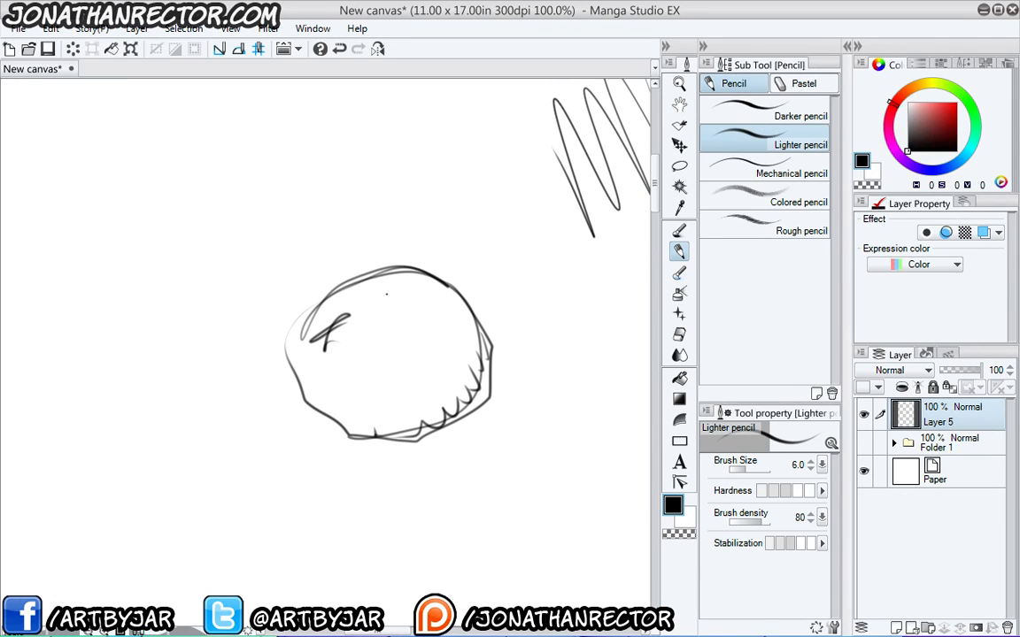
key("e")
left_click(712, 132)
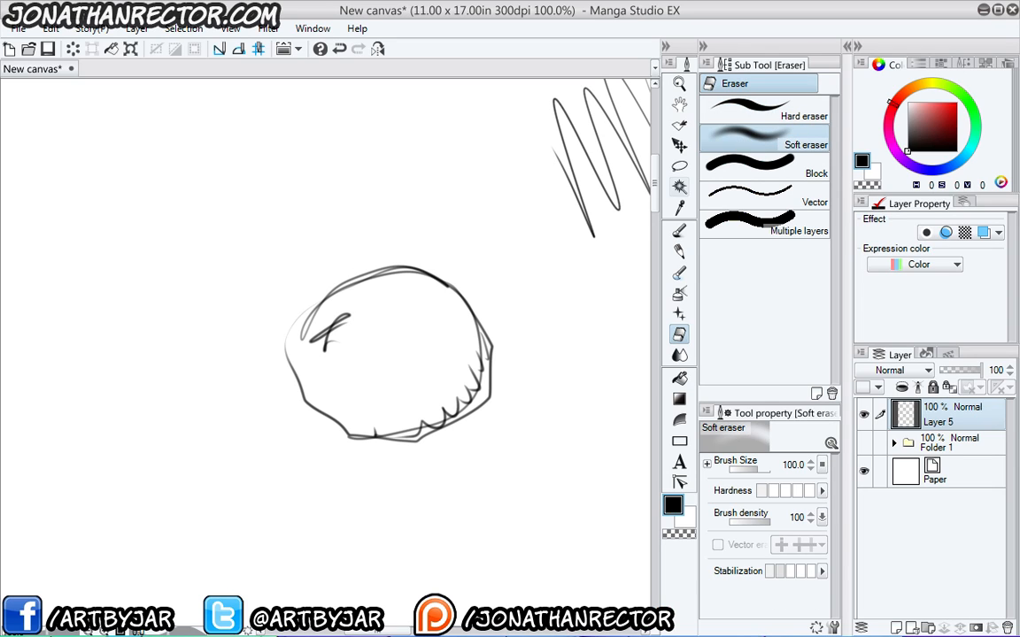
key("bracketright")
key("bracketright")
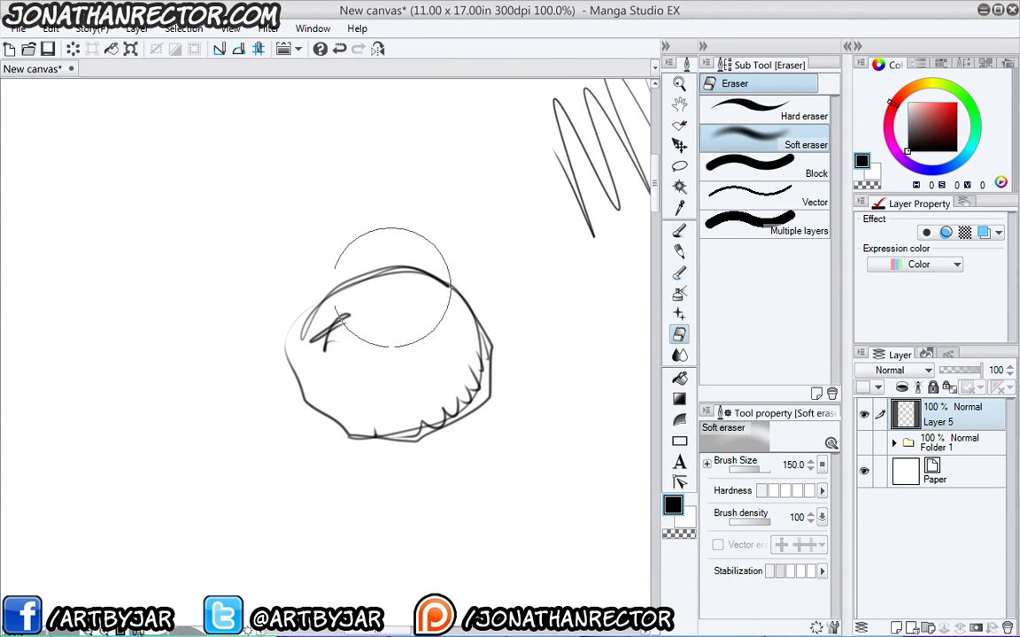
mouse_move(392, 286)
left_mouse_down()
mouse_move(420, 350)
mouse_move(415, 403)
mouse_move(434, 437)
mouse_move(418, 304)
mouse_move(318, 344)
left_mouse_up()
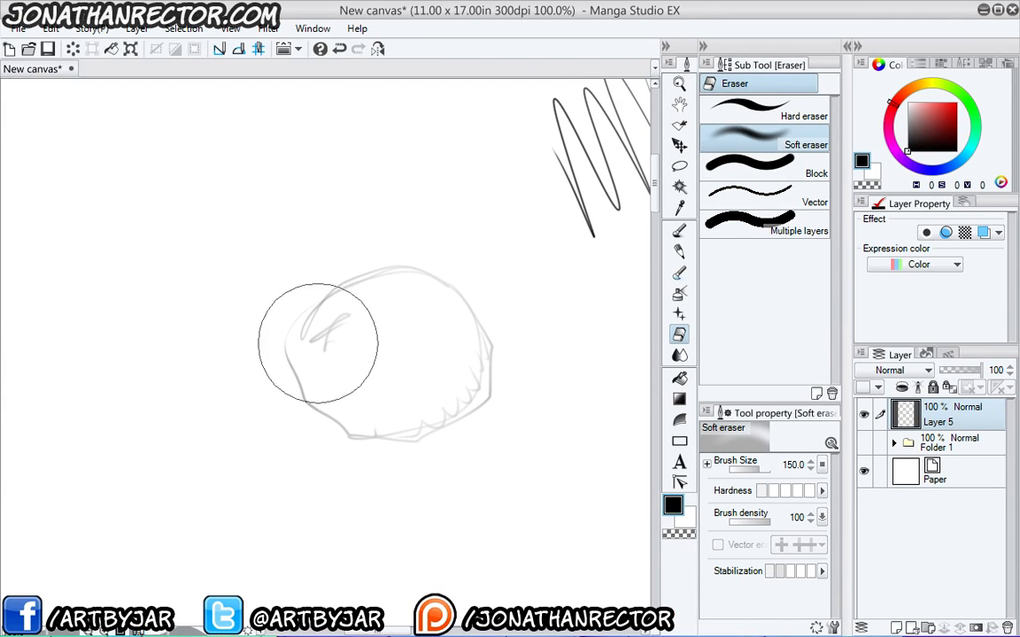
Rework the faded circle's lower edge with Jon-Inky and Lighter pencil strokes, and erase the whole circle with the Soft eraser.
key("p")
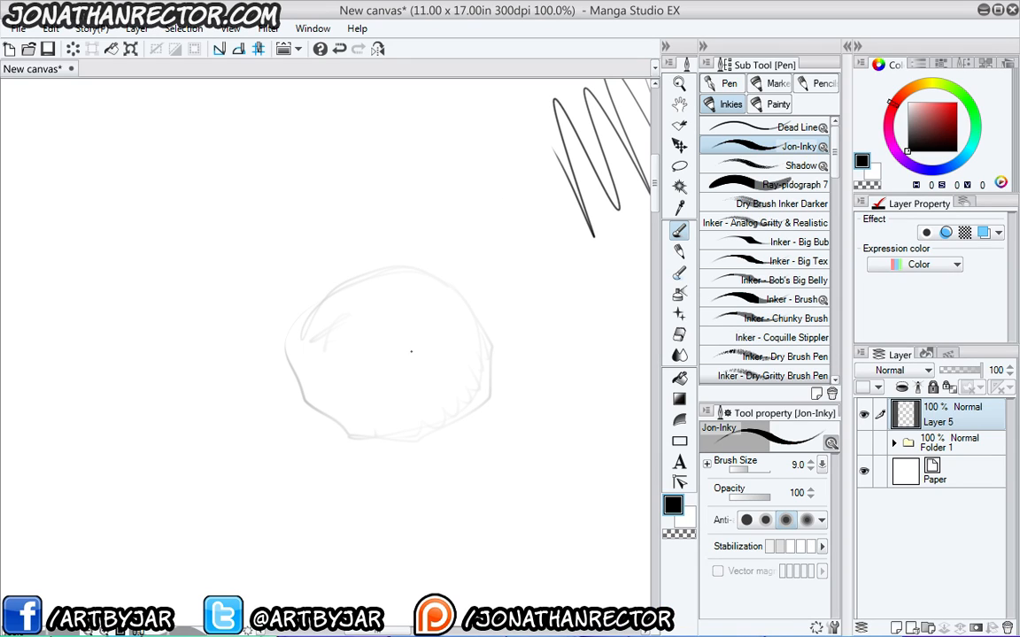
mouse_move(488, 340)
left_mouse_down()
mouse_move(455, 411)
mouse_move(390, 417)
mouse_move(383, 432)
mouse_move(319, 406)
mouse_move(302, 376)
left_mouse_up()
left_click(679, 252)
mouse_move(488, 394)
left_mouse_down()
mouse_move(409, 434)
mouse_move(476, 359)
left_mouse_up()
key("e")
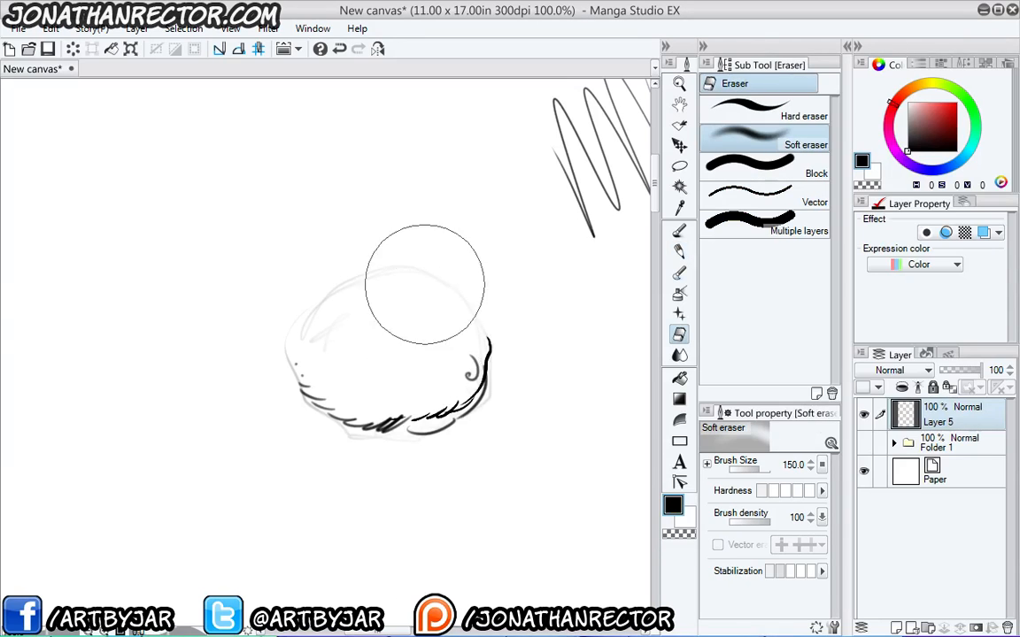
mouse_move(427, 268)
left_mouse_down()
mouse_move(334, 313)
mouse_move(291, 344)
mouse_move(343, 432)
mouse_move(323, 384)
mouse_move(443, 442)
left_mouse_up()
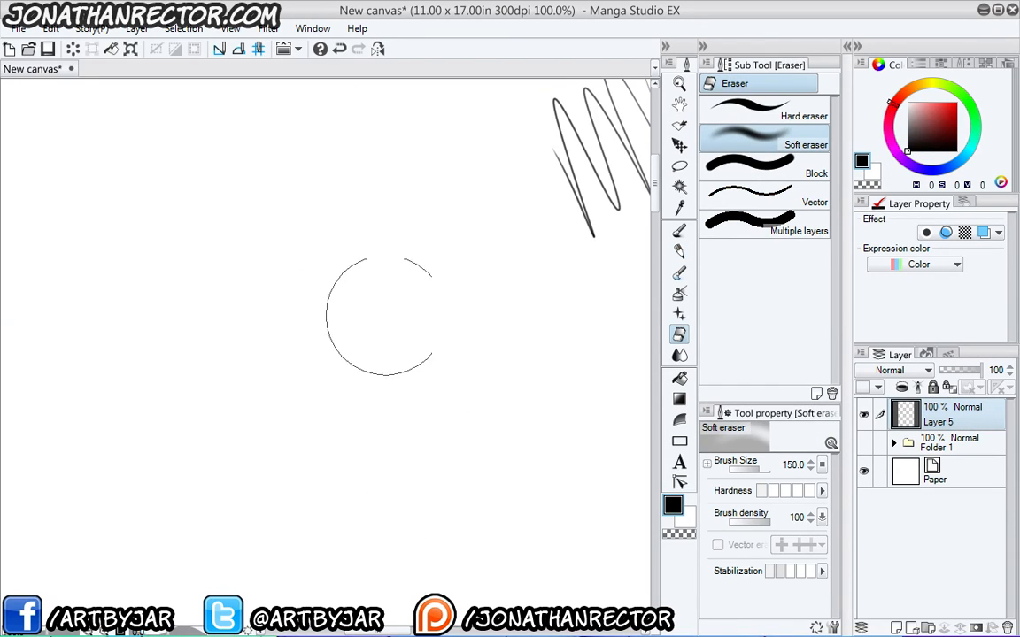
Sketch the rounded shoulder and the long curve of a muscular upper arm with the Lighter pencil.
left_click(674, 252)
mouse_move(314, 330)
left_mouse_down()
mouse_move(346, 362)
mouse_move(406, 481)
left_mouse_up()
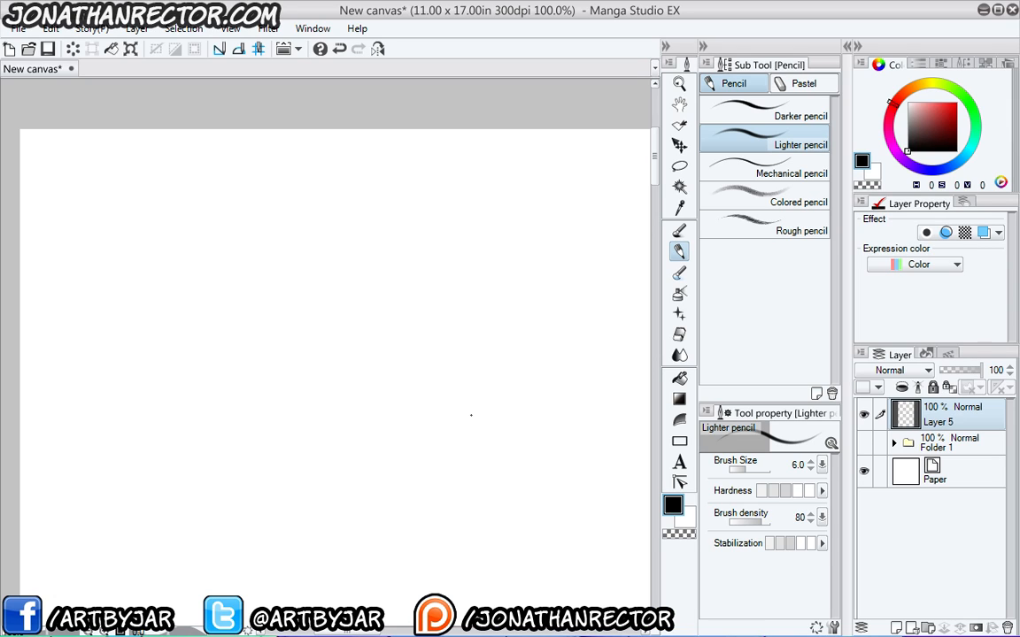
left_click_drag(370, 209, 374, 163)
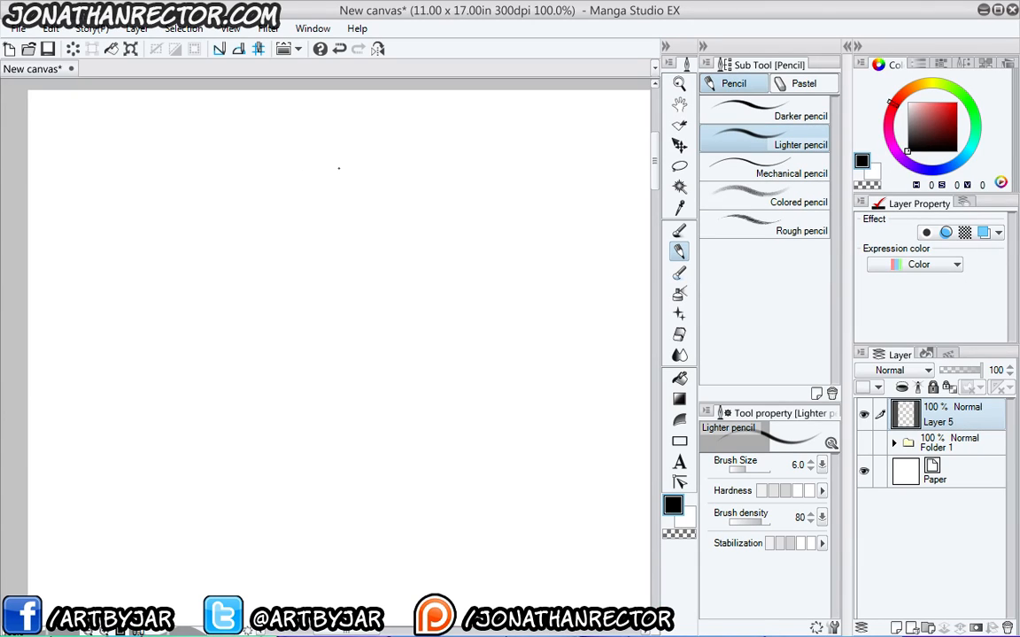
mouse_move(338, 168)
left_mouse_down()
mouse_move(327, 258)
mouse_move(292, 353)
left_mouse_up()
left_click_drag(332, 190, 280, 372)
mouse_move(332, 214)
left_mouse_down()
mouse_move(351, 206)
mouse_move(294, 213)
mouse_move(335, 159)
mouse_move(361, 191)
mouse_move(299, 187)
mouse_move(306, 256)
mouse_move(358, 186)
mouse_move(316, 237)
left_mouse_up()
mouse_move(341, 177)
left_mouse_down()
mouse_move(307, 254)
mouse_move(342, 213)
mouse_move(346, 258)
mouse_move(298, 352)
left_mouse_up()
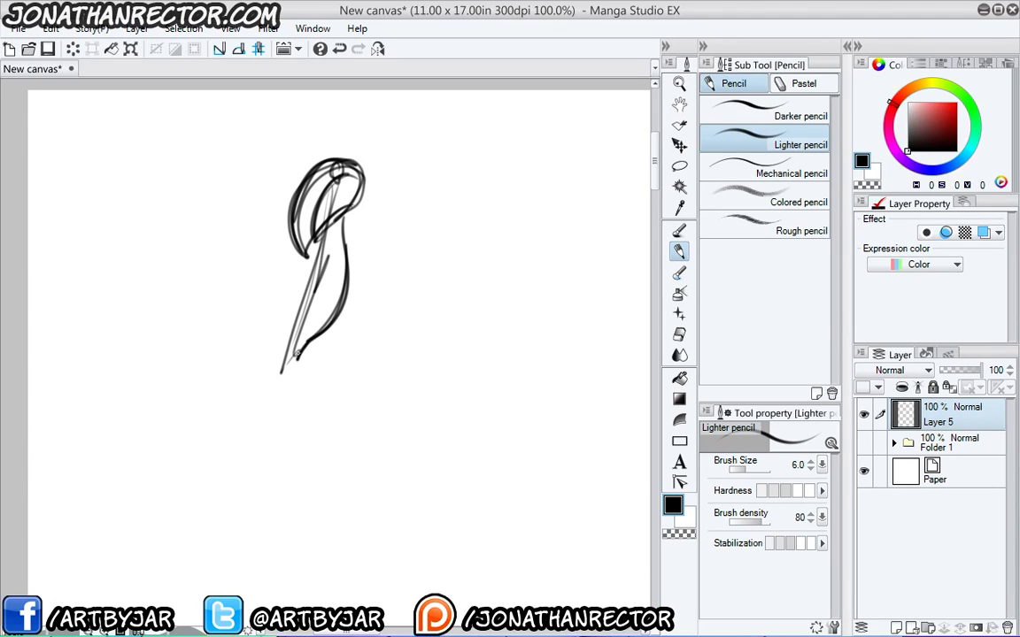
Close and darken the contour of the arm segment below the shoulder, and add lengthwise muscle lines inside it.
left_click_drag(307, 257, 292, 324)
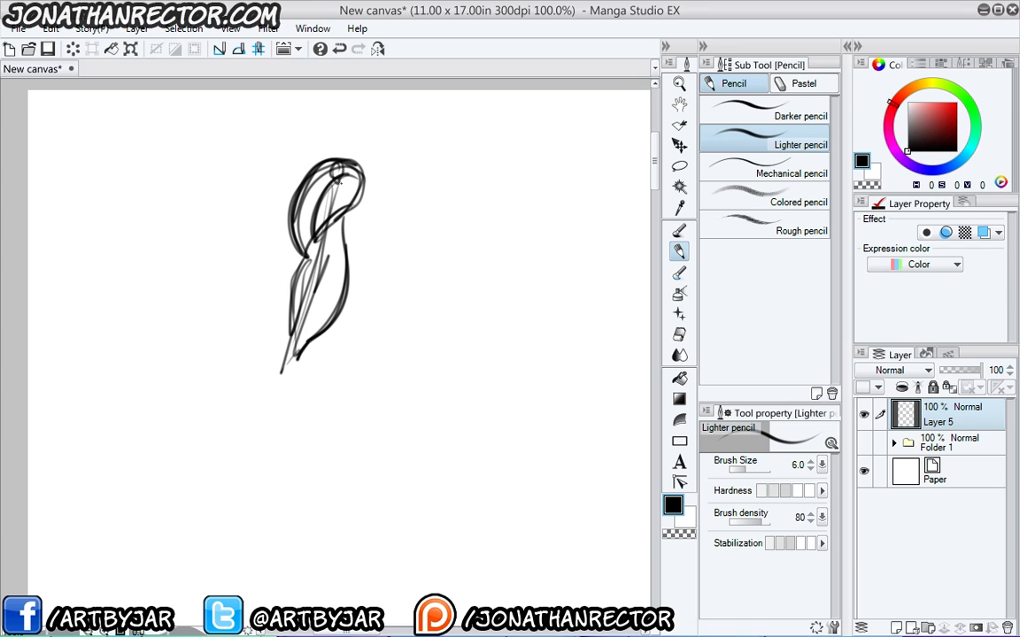
left_click_drag(341, 223, 294, 356)
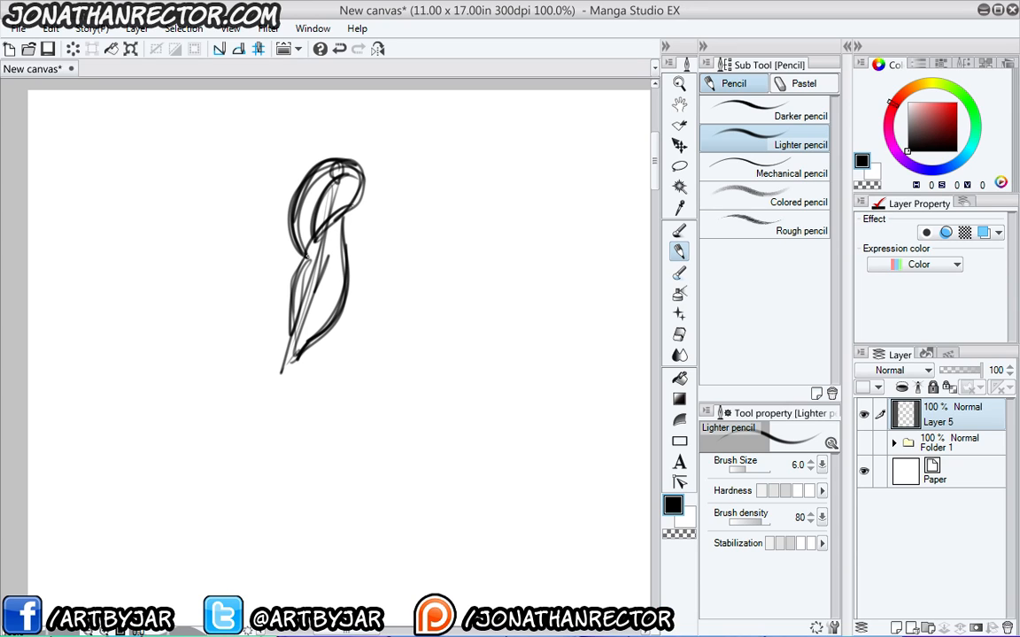
left_click_drag(306, 256, 291, 354)
left_click_drag(329, 329, 293, 359)
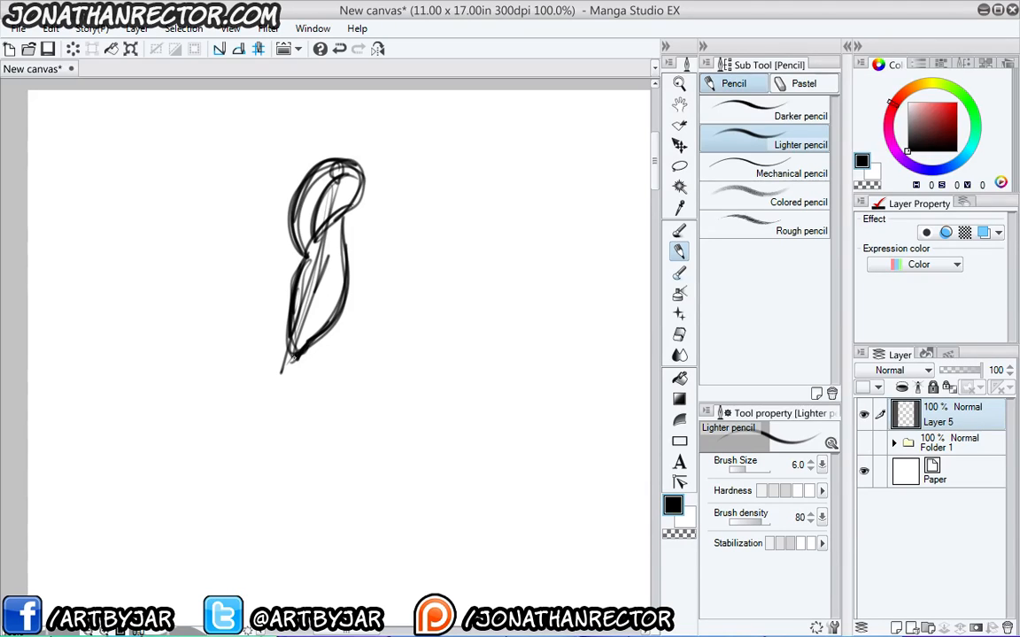
left_click_drag(345, 247, 317, 341)
mouse_move(342, 241)
left_mouse_down()
mouse_move(303, 352)
mouse_move(311, 343)
left_mouse_up()
left_click_drag(329, 243, 297, 357)
Sketch the tapering forearm shape below the upper arm, with repeated curved strokes along its outer side.
mouse_move(289, 317)
left_mouse_down()
mouse_move(244, 393)
mouse_move(251, 403)
mouse_move(239, 392)
left_mouse_up()
left_click_drag(297, 352, 259, 413)
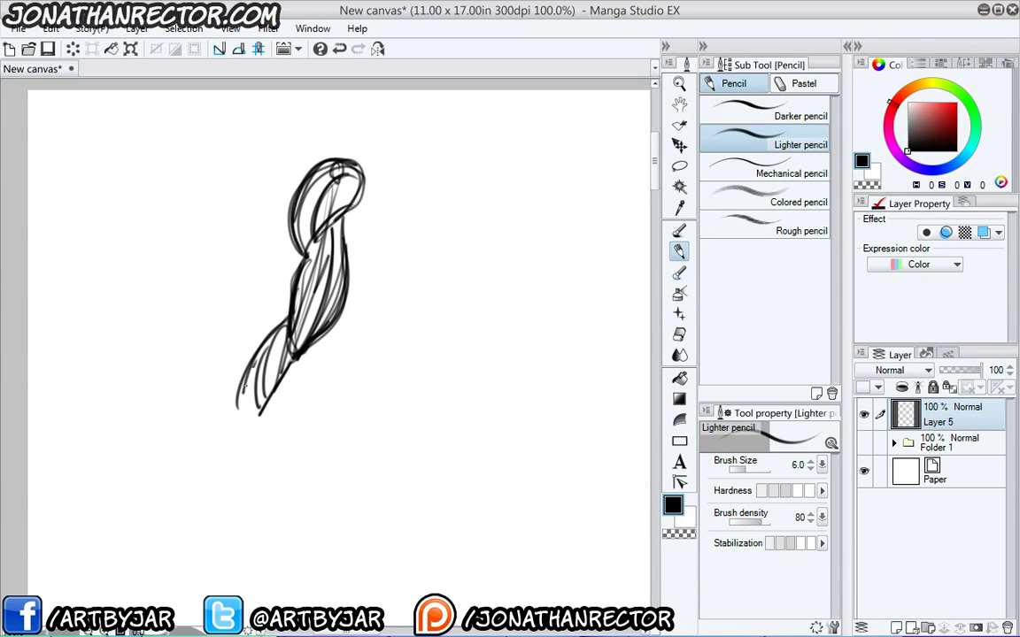
left_click_drag(258, 364, 252, 415)
left_click_drag(315, 349, 288, 393)
left_click_drag(313, 350, 278, 397)
left_click_drag(315, 350, 280, 397)
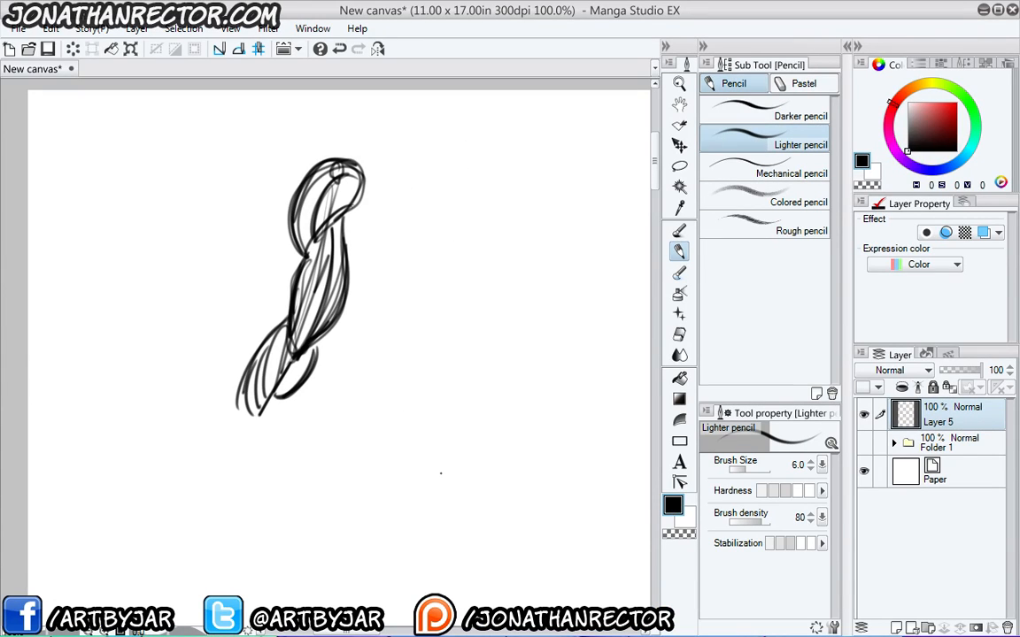
Draw long vertical guide lines to the right of the arm sketch, with a slanted shoulder line at their upper end.
left_click_drag(507, 181, 510, 423)
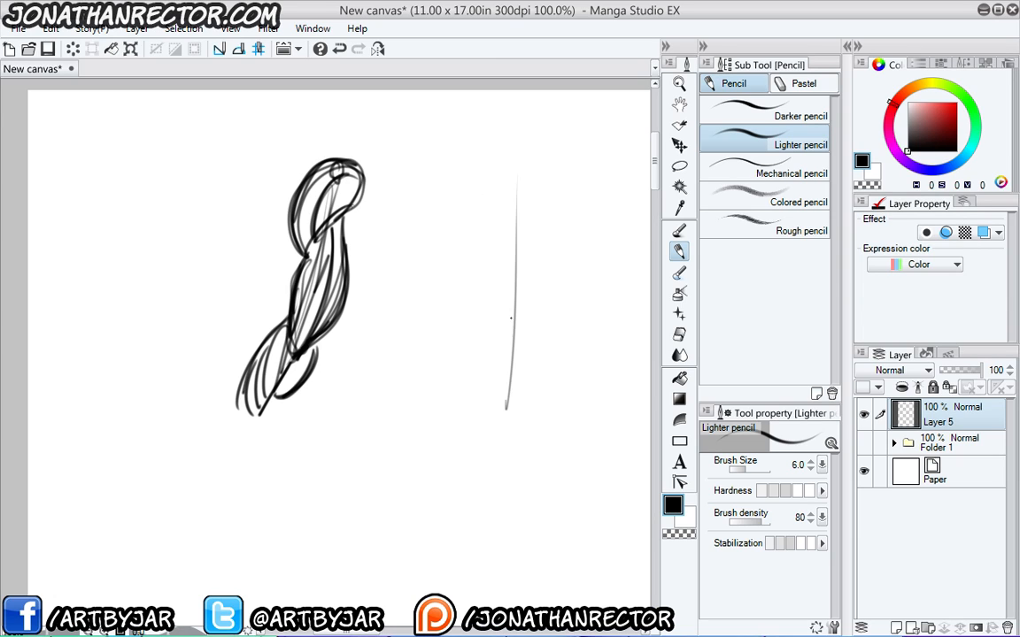
left_click_drag(510, 140, 513, 423)
left_click_drag(502, 168, 586, 149)
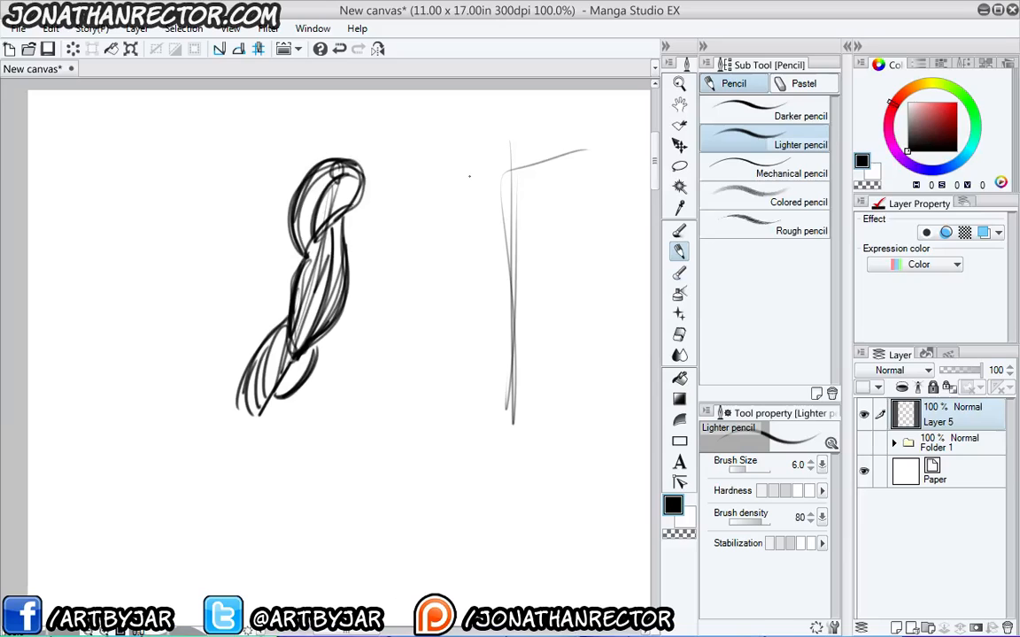
Sketch the outer and inner contours of a bent arm between the first arm and the vertical guide lines.
left_click_drag(486, 177, 363, 266)
mouse_move(442, 190)
left_mouse_down()
mouse_move(376, 305)
mouse_move(460, 340)
left_mouse_up()
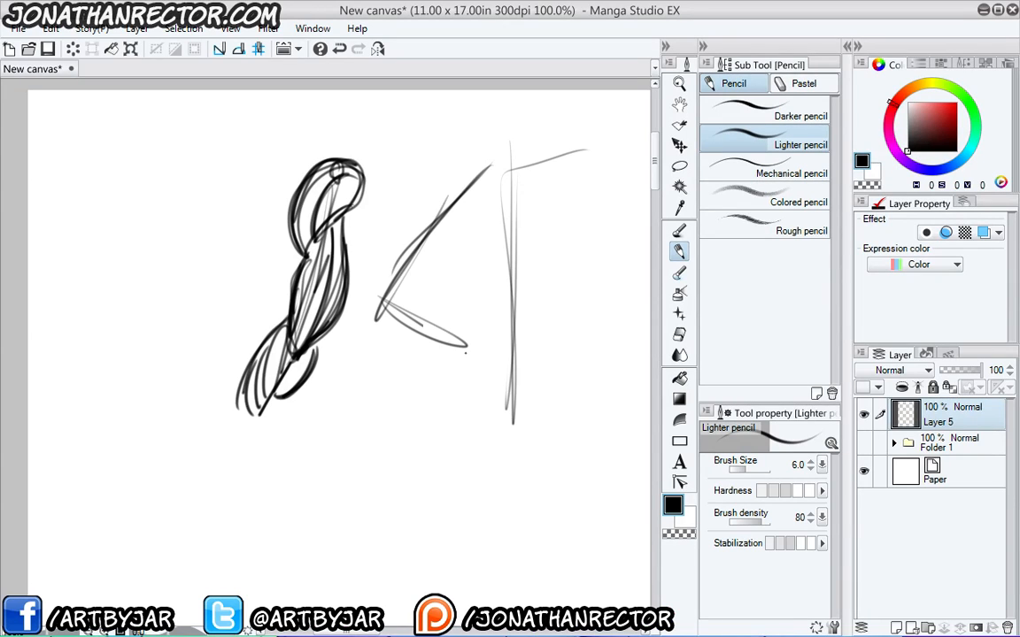
left_click_drag(381, 296, 491, 363)
left_click_drag(510, 207, 450, 297)
mouse_move(502, 218)
left_mouse_down()
mouse_move(475, 268)
mouse_move(501, 209)
mouse_move(450, 290)
left_mouse_up()
left_click_drag(449, 287, 511, 319)
left_click_drag(428, 264, 530, 328)
left_click_drag(432, 266, 497, 315)
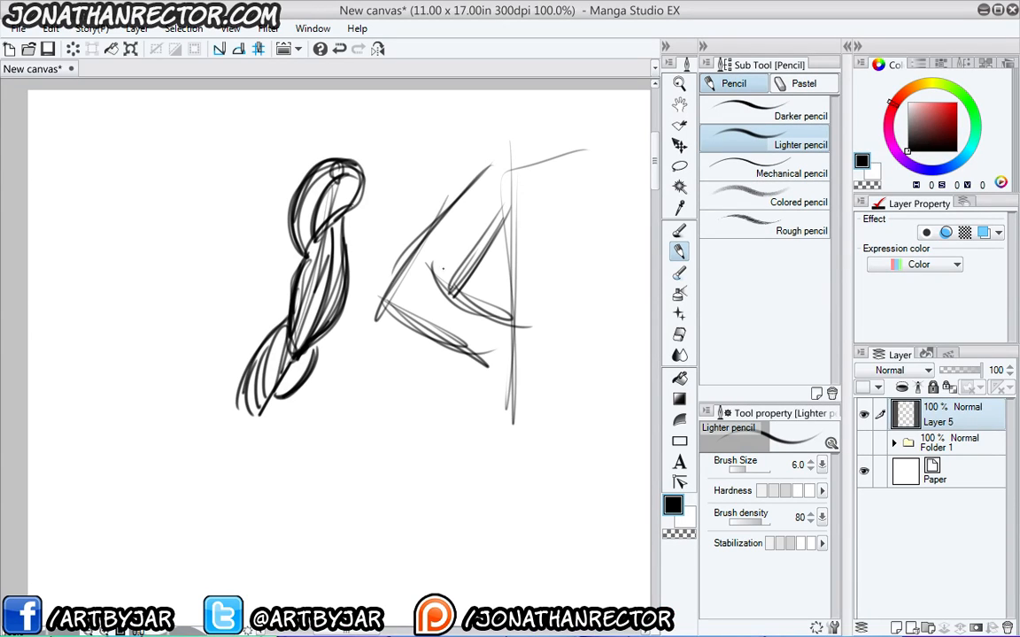
Add curved elbow and upper-arm contours to the bent arm, and a round hand form at the forearm's end.
left_click_drag(387, 292, 440, 269)
mouse_move(485, 167)
left_mouse_down()
mouse_move(404, 275)
mouse_move(487, 364)
left_mouse_up()
mouse_move(398, 300)
left_mouse_down()
mouse_move(536, 323)
mouse_move(529, 330)
mouse_move(520, 304)
mouse_move(545, 332)
left_mouse_up()
mouse_move(535, 310)
left_mouse_down()
mouse_move(483, 366)
mouse_move(552, 358)
left_mouse_up()
left_click_drag(529, 364, 501, 386)
mouse_move(491, 164)
left_mouse_down()
mouse_move(416, 252)
mouse_move(439, 288)
left_mouse_up()
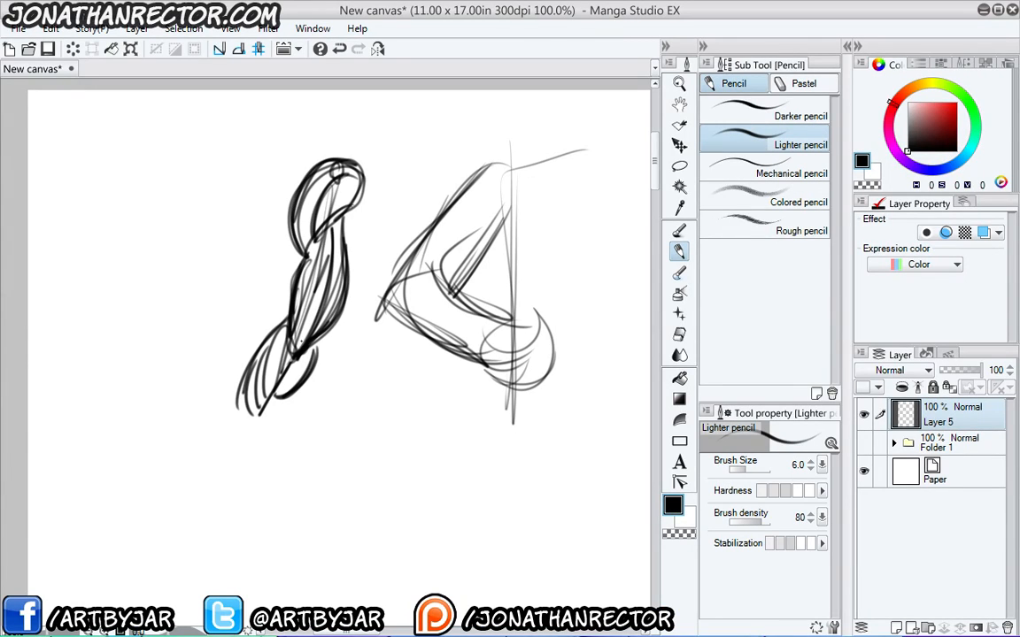
Mark the first arm sketch with a bold X beside its shoulder.
mouse_move(245, 179)
left_mouse_down()
mouse_move(269, 213)
mouse_move(240, 209)
mouse_move(267, 214)
left_mouse_up()
left_click_drag(263, 181, 241, 211)
left_click_drag(248, 182, 268, 218)
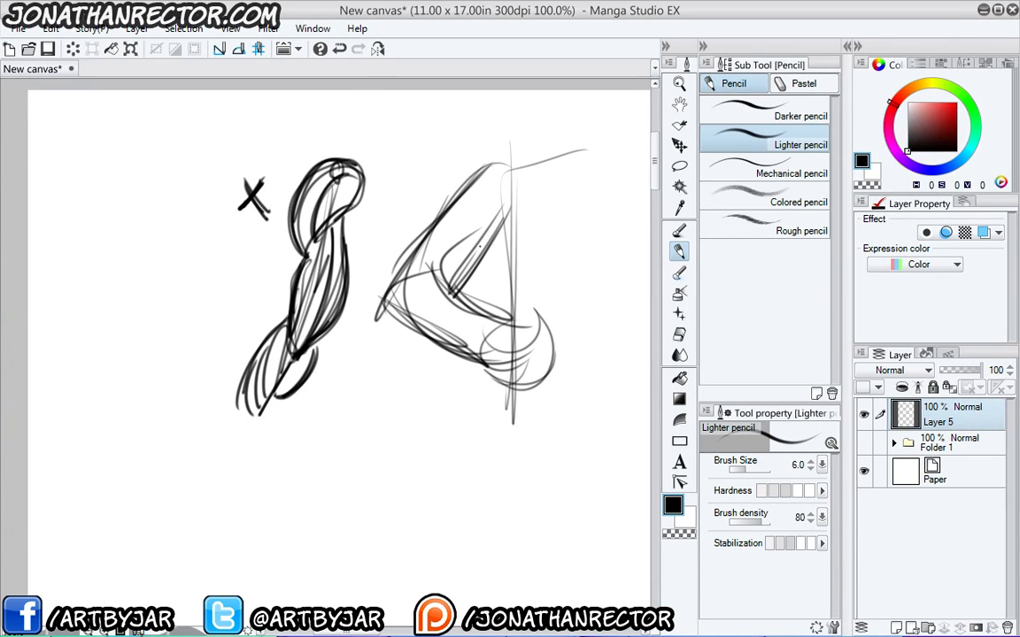
Darken the bent arm into two cylinders, rounding the shoulder, elbow and wrist ends of the upper arm and forearm.
mouse_move(512, 200)
left_mouse_down()
mouse_move(493, 168)
mouse_move(515, 206)
mouse_move(475, 181)
mouse_move(453, 288)
mouse_move(433, 290)
mouse_move(423, 261)
mouse_move(459, 280)
left_mouse_up()
left_click_drag(471, 192, 418, 254)
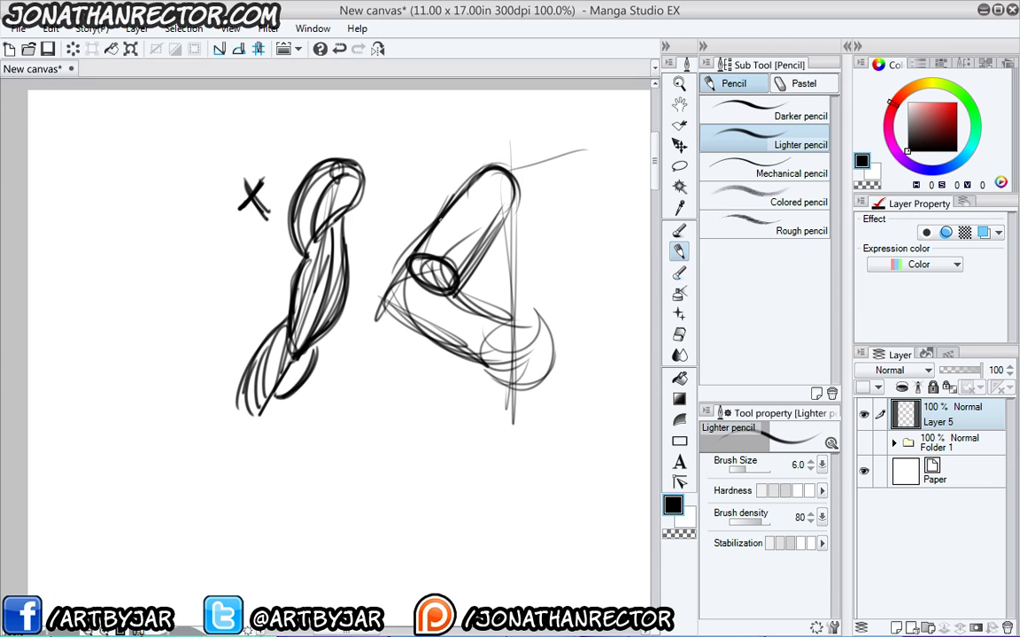
mouse_move(421, 331)
left_mouse_down()
mouse_move(451, 287)
mouse_move(387, 297)
mouse_move(450, 266)
mouse_move(380, 308)
mouse_move(484, 353)
left_mouse_up()
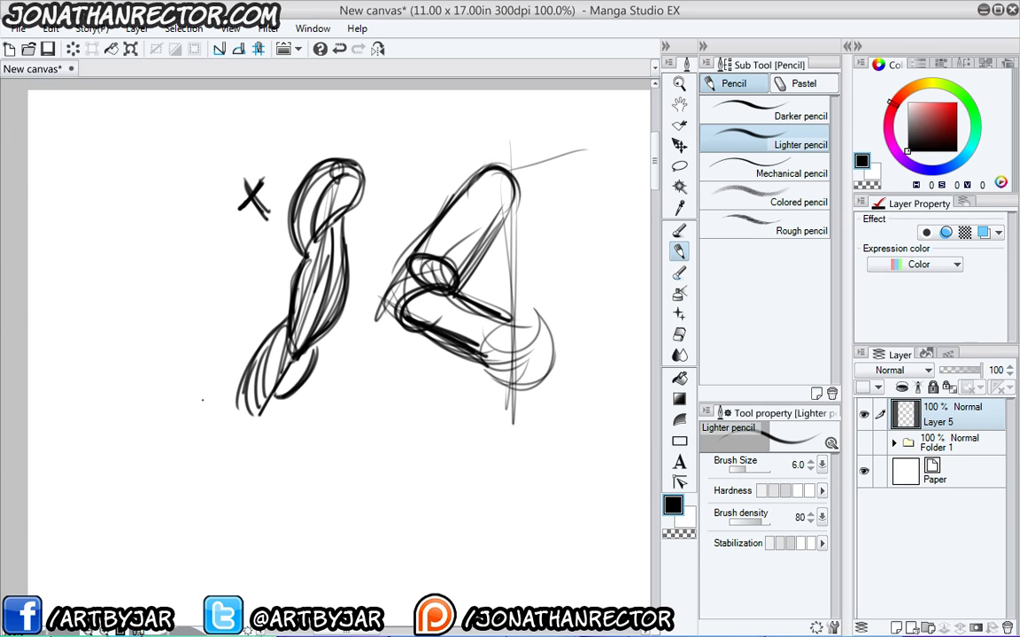
left_click_drag(507, 322, 492, 359)
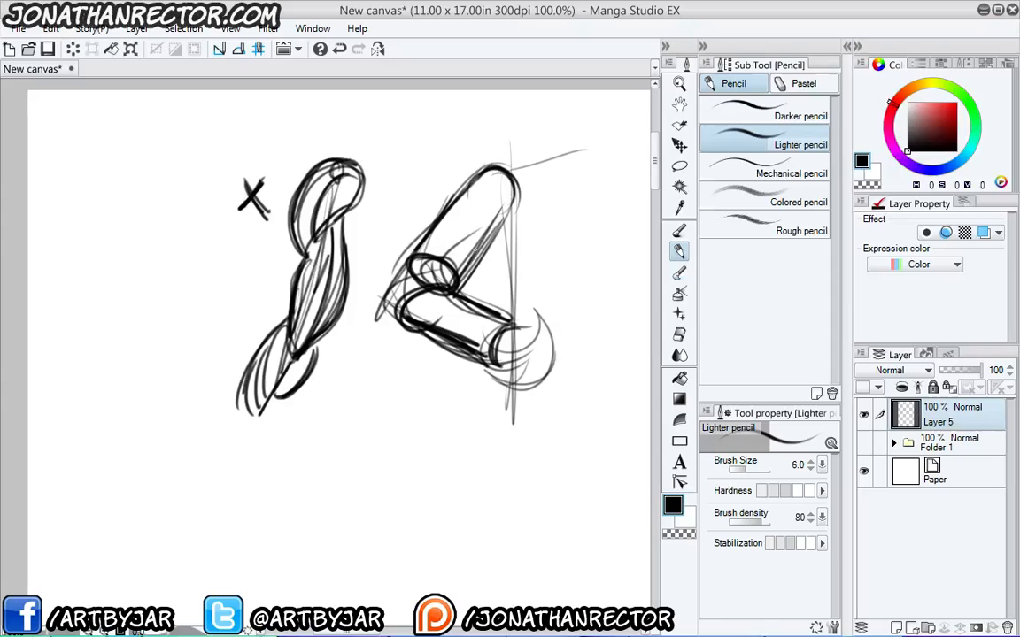
Draw a solid black mouse-head silhouette with two ears and a nose beside the bent arm, enclosing it in a circle with a check mark.
left_click_drag(454, 313, 323, 301)
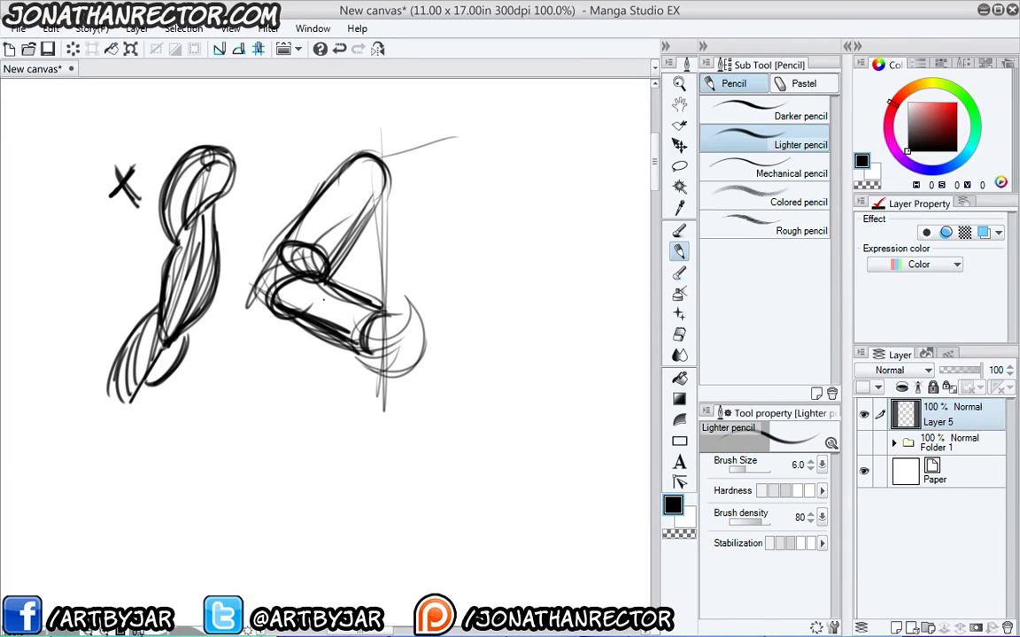
left_click_drag(531, 174, 542, 220)
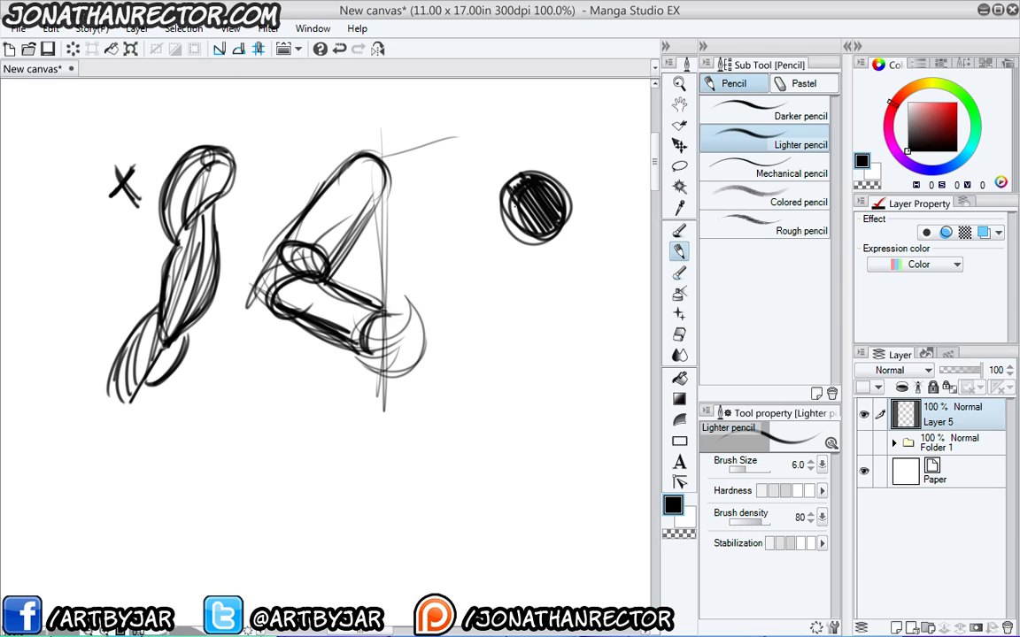
mouse_move(506, 160)
left_mouse_down()
mouse_move(498, 191)
mouse_move(491, 153)
mouse_move(500, 181)
mouse_move(572, 162)
mouse_move(575, 209)
left_mouse_up()
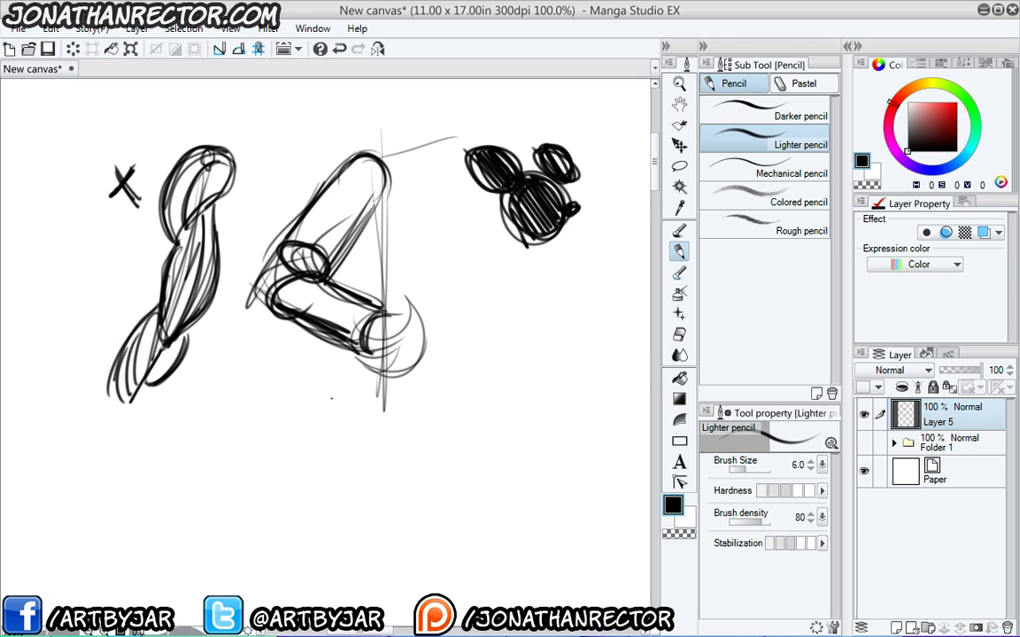
mouse_move(520, 194)
left_mouse_down()
mouse_move(550, 203)
mouse_move(531, 223)
left_mouse_up()
left_click_drag(478, 199, 494, 194)
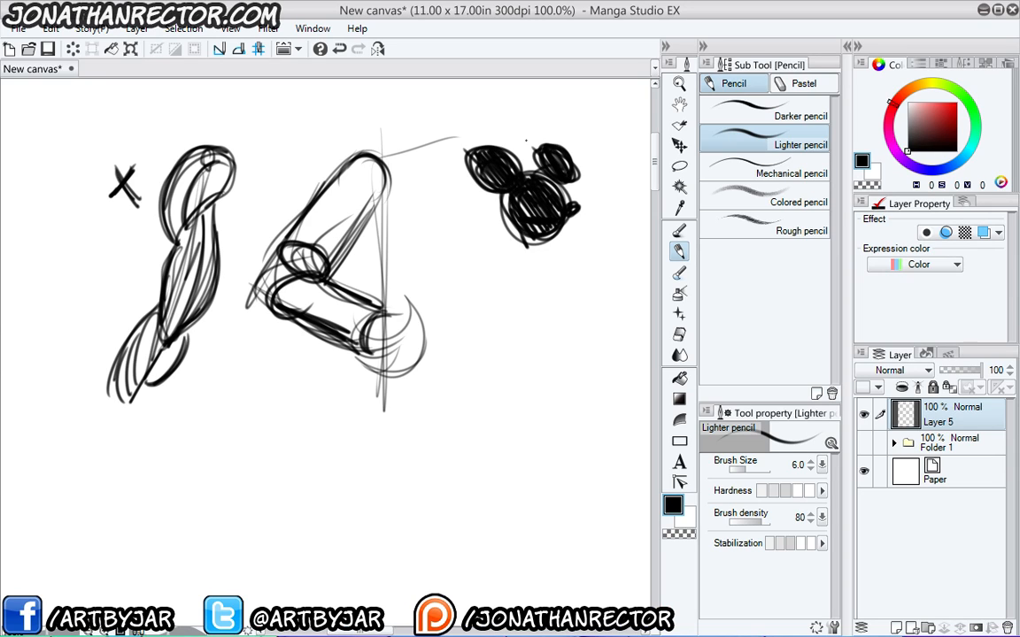
left_click_drag(531, 120, 487, 238)
left_click_drag(587, 116, 606, 102)
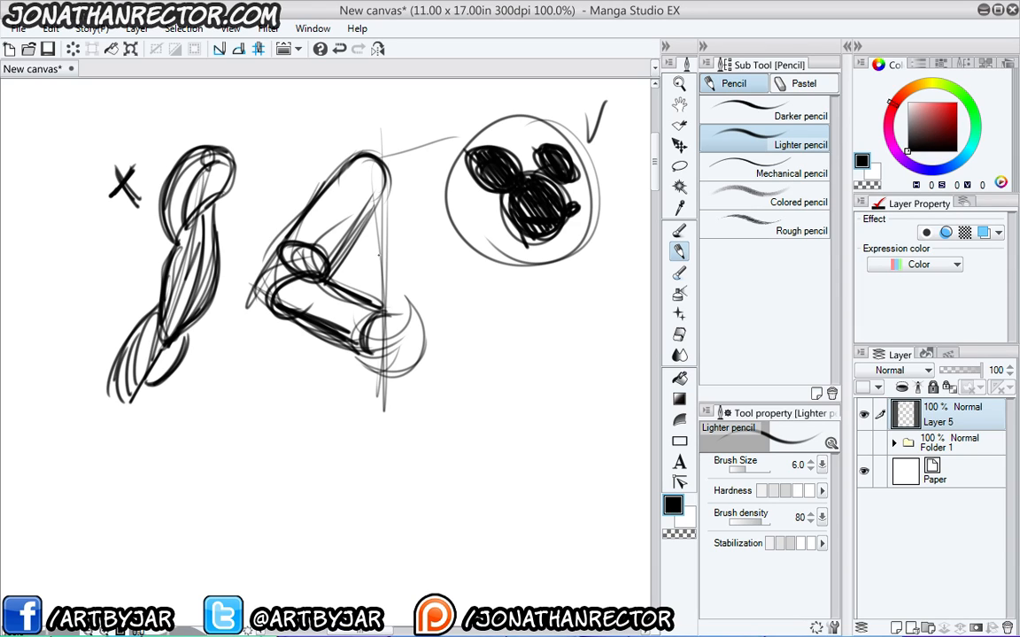
Fade the bent arm's cylinders with the eraser and ink the wrist curve and upper forearm contour with the Jon-Inky pen.
mouse_move(346, 161)
left_mouse_down()
mouse_move(292, 246)
mouse_move(399, 284)
mouse_move(336, 182)
mouse_move(279, 300)
mouse_move(352, 193)
left_mouse_up()
key("e")
key("p")
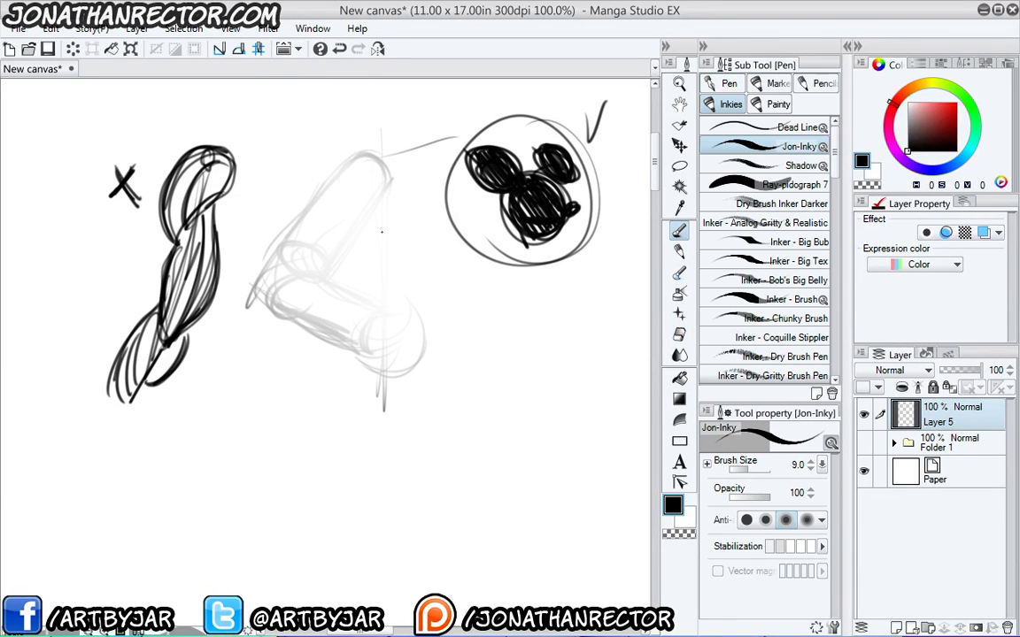
left_click_drag(381, 314, 371, 354)
mouse_move(378, 312)
left_mouse_down()
mouse_move(285, 262)
mouse_move(323, 299)
mouse_move(280, 267)
left_mouse_up()
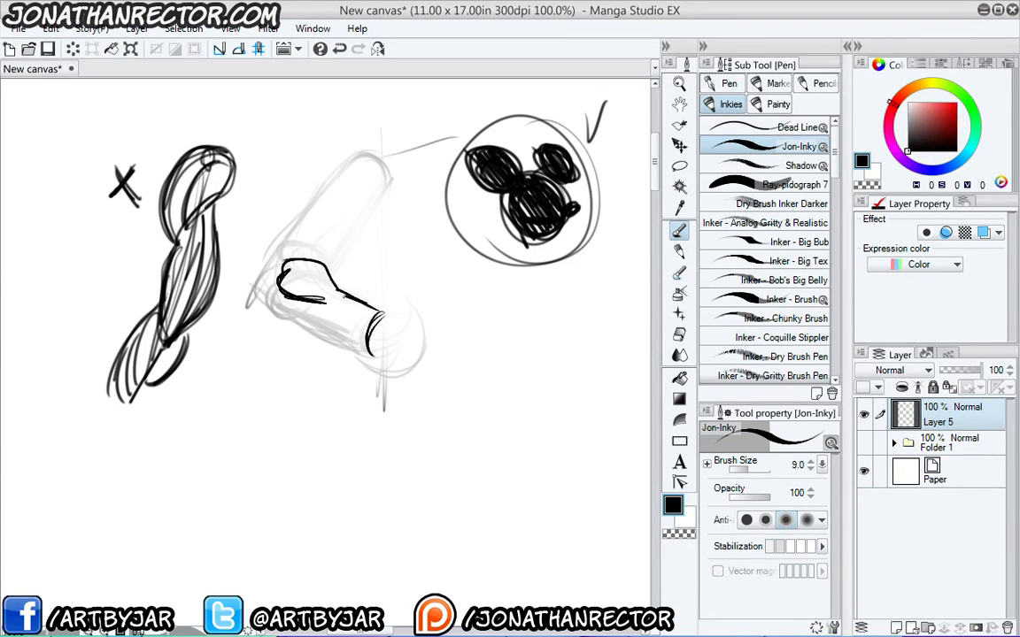
Using the Lighter pencil, draw the bent arm's inner forearm lines, underside contour and pointed elbow over the faded cylinders.
left_click(678, 251)
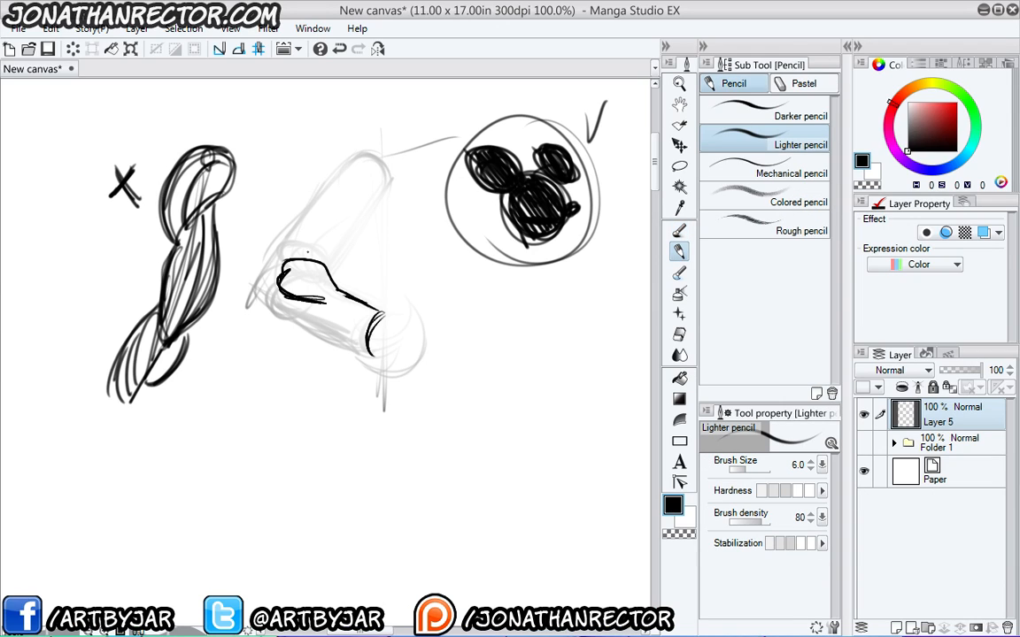
left_click_drag(307, 293, 335, 302)
mouse_move(310, 303)
left_mouse_down()
mouse_move(361, 319)
mouse_move(365, 357)
left_mouse_up()
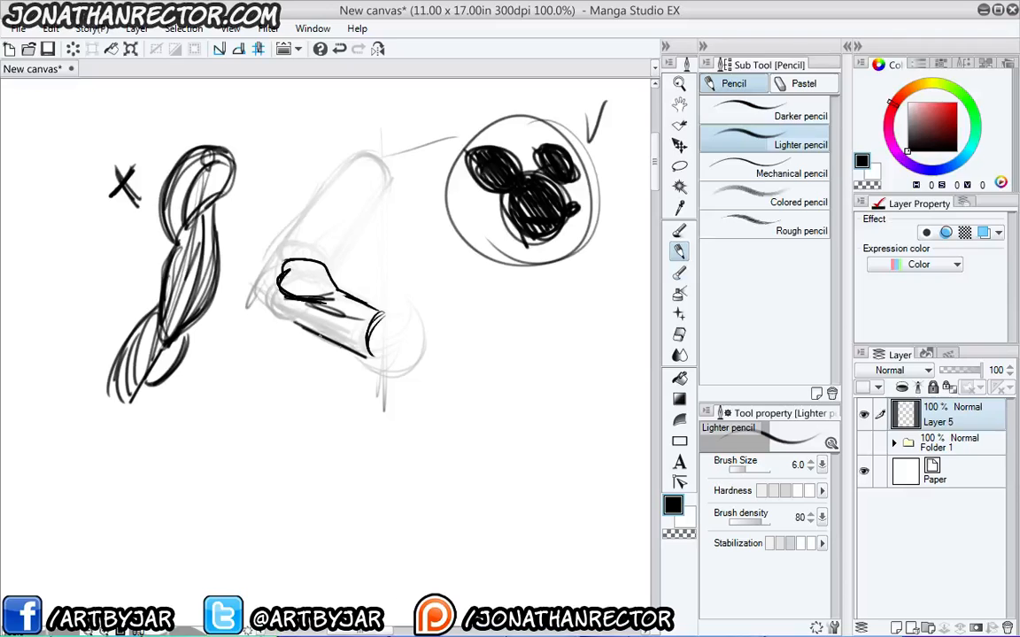
left_click_drag(267, 311, 344, 348)
mouse_move(267, 312)
left_mouse_down()
mouse_move(320, 339)
mouse_move(256, 305)
left_mouse_up()
mouse_move(252, 314)
left_mouse_down()
mouse_move(282, 338)
mouse_move(323, 342)
mouse_move(286, 338)
mouse_move(262, 289)
mouse_move(270, 270)
left_mouse_up()
left_click_drag(250, 292, 297, 231)
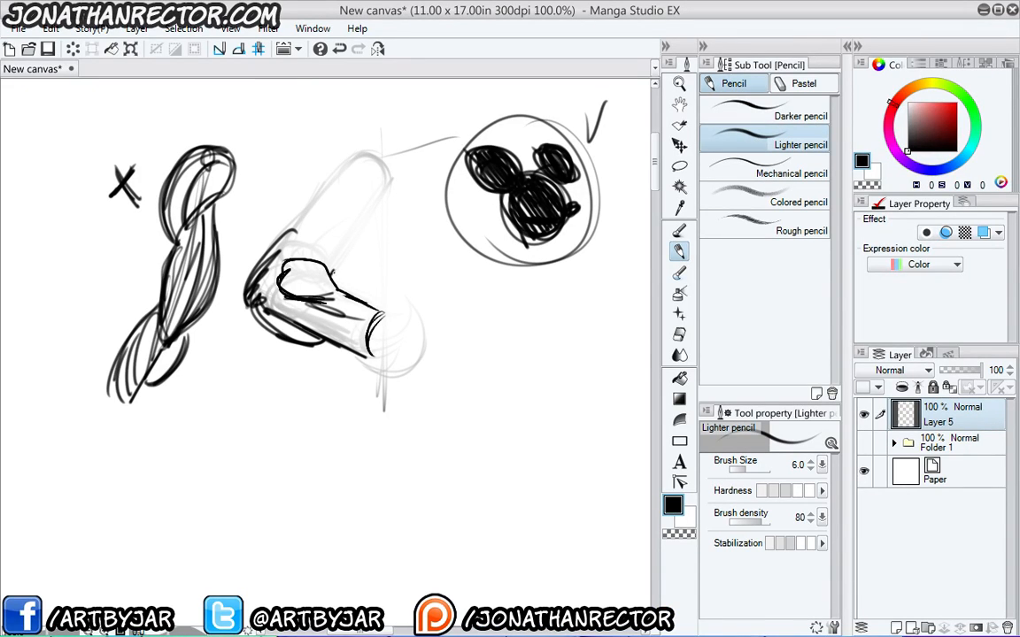
Draw the bent arm's biceps, triceps and rounded shoulder contours over the faded upper-arm cylinder.
mouse_move(341, 270)
left_mouse_down()
mouse_move(356, 214)
mouse_move(365, 258)
left_mouse_up()
mouse_move(344, 215)
left_mouse_down()
mouse_move(389, 208)
mouse_move(327, 181)
mouse_move(320, 211)
left_mouse_up()
mouse_move(323, 180)
left_mouse_down()
mouse_move(315, 209)
mouse_move(392, 178)
left_mouse_up()
mouse_move(334, 166)
left_mouse_down()
mouse_move(281, 190)
mouse_move(250, 221)
mouse_move(282, 175)
mouse_move(389, 168)
mouse_move(421, 220)
left_mouse_up()
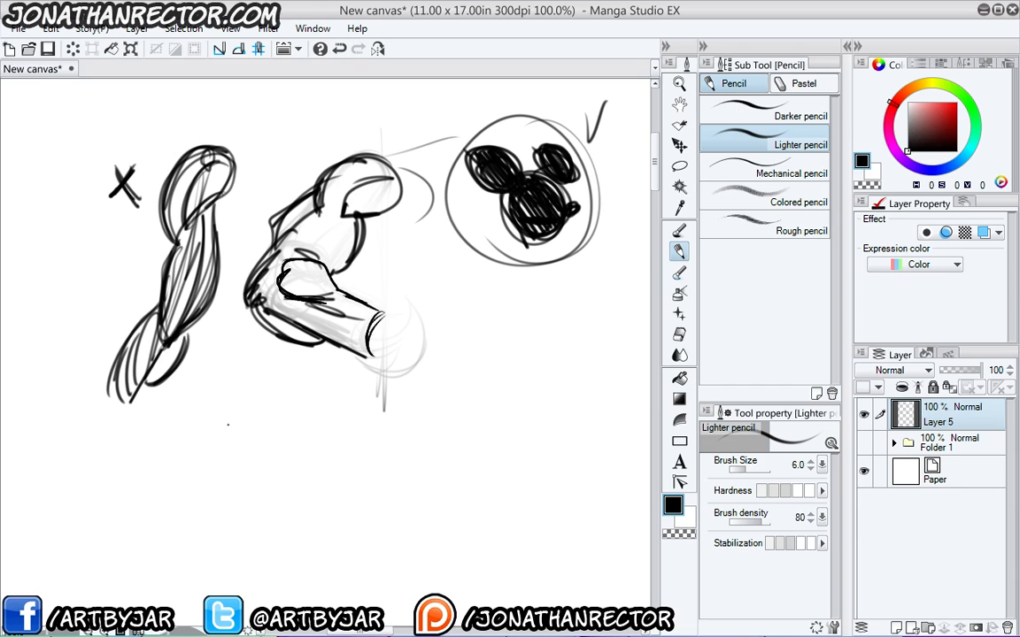
Encircle the bent arm's forearm with a loose ellipse and reinforce the muscle lines inside the forearm and around the elbow.
left_click_drag(314, 258, 286, 251)
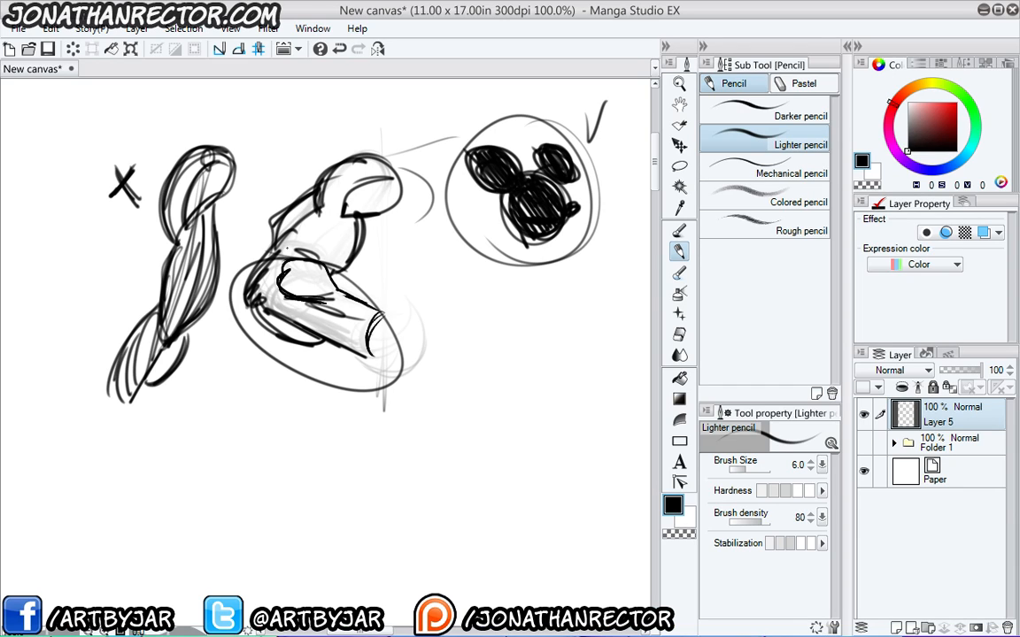
left_click_drag(313, 302, 366, 355)
mouse_move(315, 304)
left_mouse_down()
mouse_move(366, 355)
mouse_move(371, 313)
left_mouse_up()
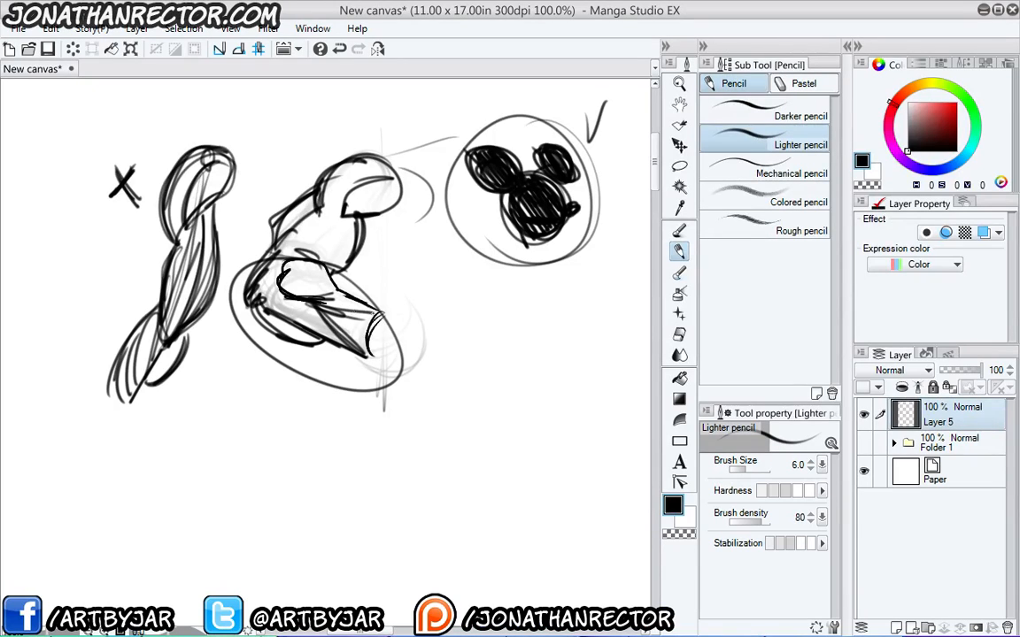
left_click_drag(285, 296, 371, 313)
mouse_move(333, 276)
left_mouse_down()
mouse_move(293, 297)
mouse_move(251, 276)
left_mouse_up()
left_click_drag(296, 303, 228, 290)
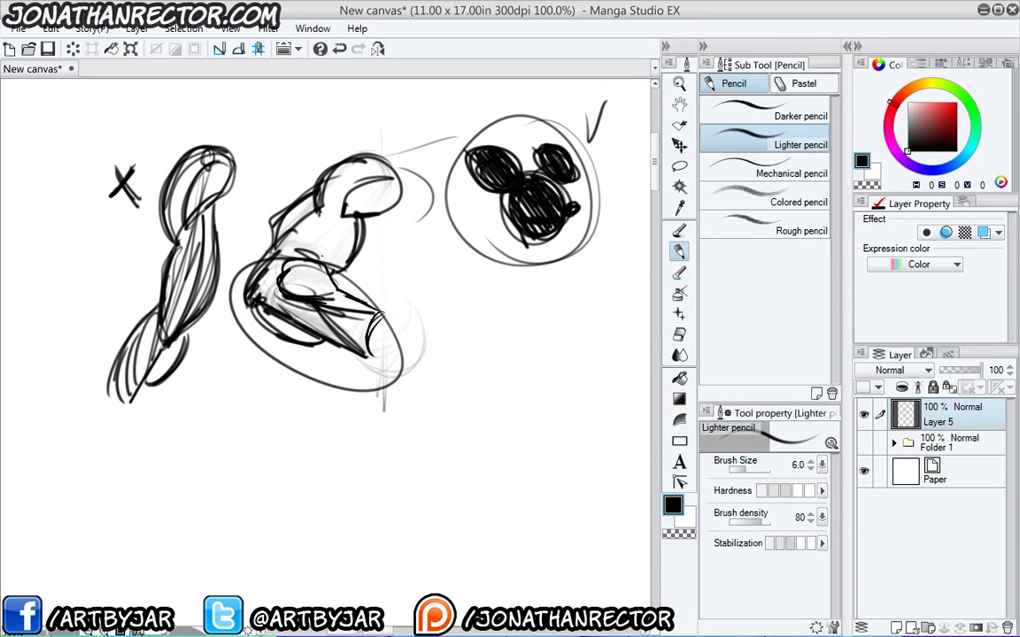
left_click_drag(296, 221, 269, 234)
mouse_move(339, 212)
left_mouse_down()
mouse_move(321, 226)
mouse_move(286, 204)
left_mouse_up()
Sketch a small figure below the arms with an oval head, short neck and boxy torso divided into top, front and side planes.
left_click_drag(328, 465, 391, 226)
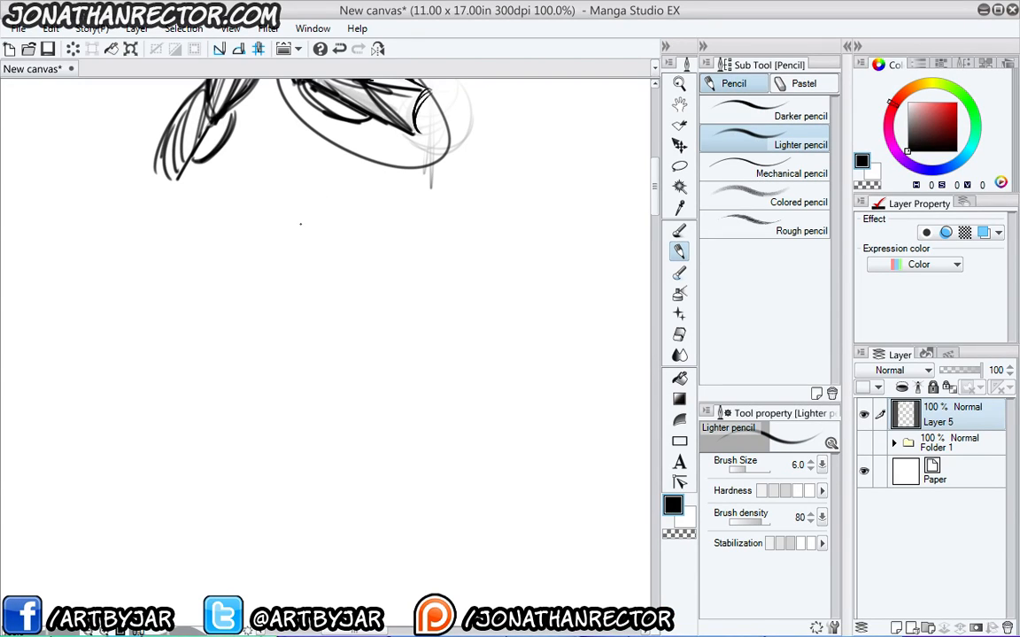
mouse_move(306, 210)
left_mouse_down()
mouse_move(309, 239)
mouse_move(288, 261)
mouse_move(270, 254)
mouse_move(262, 228)
mouse_move(273, 205)
mouse_move(301, 202)
mouse_move(308, 234)
mouse_move(295, 267)
mouse_move(274, 265)
mouse_move(259, 234)
mouse_move(270, 206)
mouse_move(301, 212)
mouse_move(301, 262)
mouse_move(267, 257)
mouse_move(269, 208)
mouse_move(306, 255)
mouse_move(277, 269)
mouse_move(269, 259)
mouse_move(261, 232)
mouse_move(273, 197)
mouse_move(309, 234)
mouse_move(269, 192)
mouse_move(266, 254)
mouse_move(300, 275)
mouse_move(277, 281)
mouse_move(323, 292)
mouse_move(338, 361)
left_mouse_up()
mouse_move(273, 281)
left_mouse_down()
mouse_move(247, 339)
mouse_move(268, 414)
left_mouse_up()
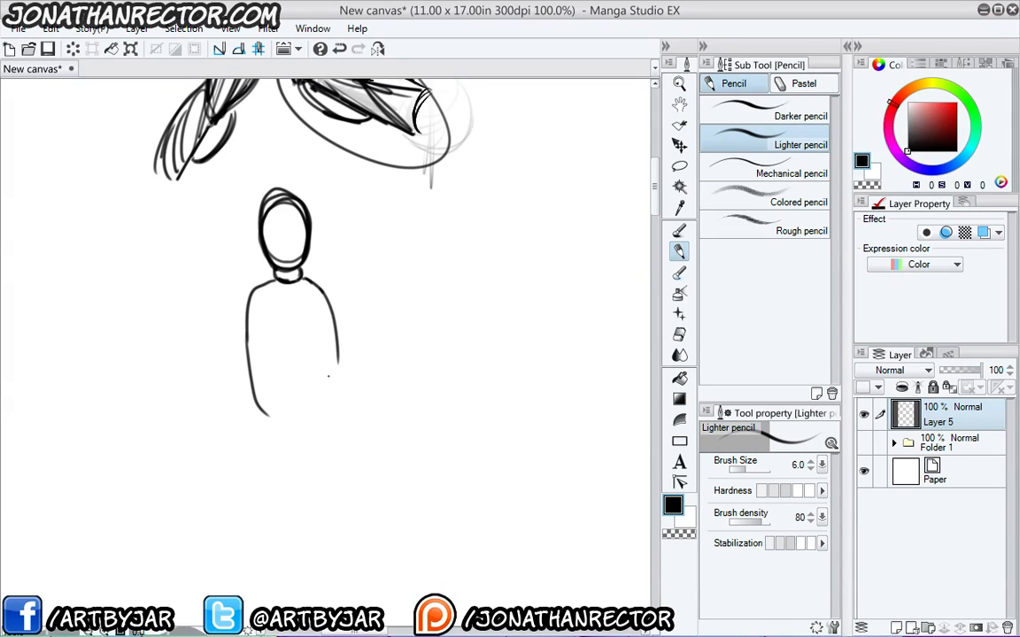
mouse_move(337, 356)
left_mouse_down()
mouse_move(302, 412)
mouse_move(264, 402)
left_mouse_up()
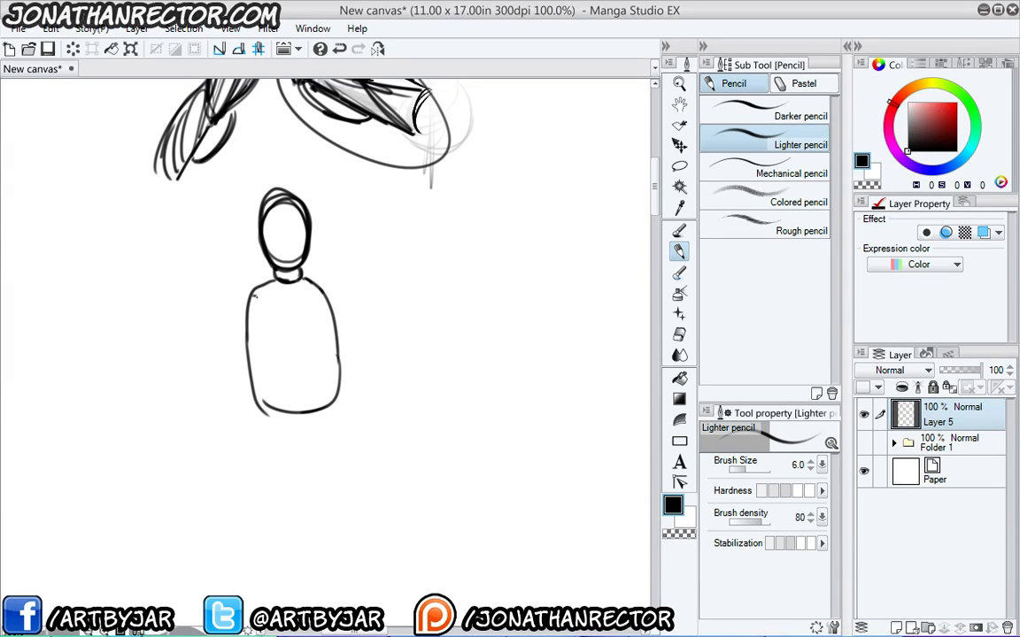
mouse_move(251, 295)
left_mouse_down()
mouse_move(271, 320)
mouse_move(267, 407)
left_mouse_up()
left_click_drag(272, 324, 335, 315)
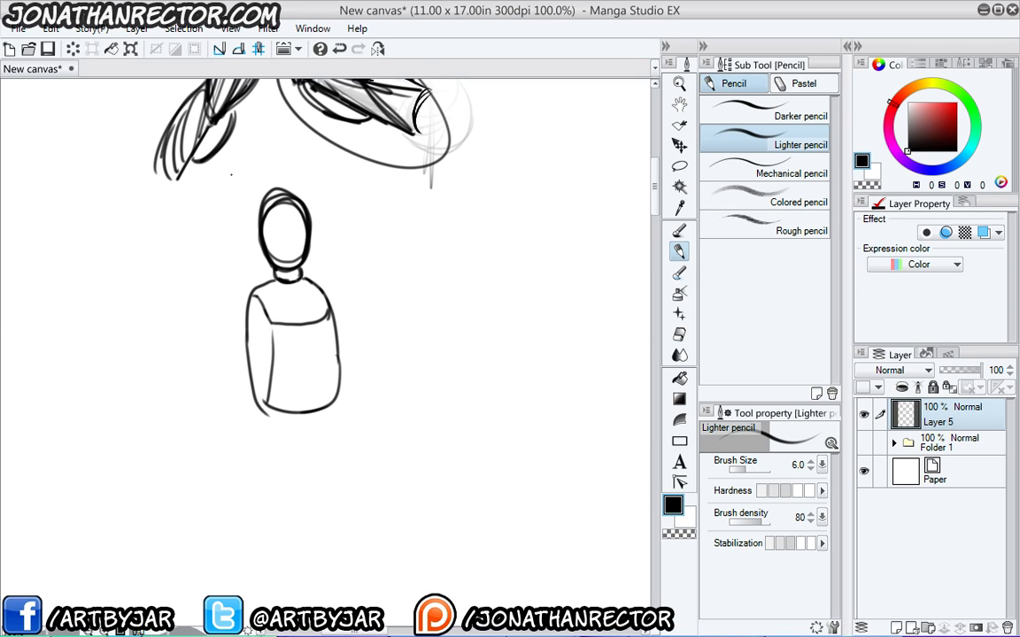
Fade the small figure with the Soft eraser and ink its chest blocks, shoulder curve and abdomen lines with the Jon-Inky pen.
key("e")
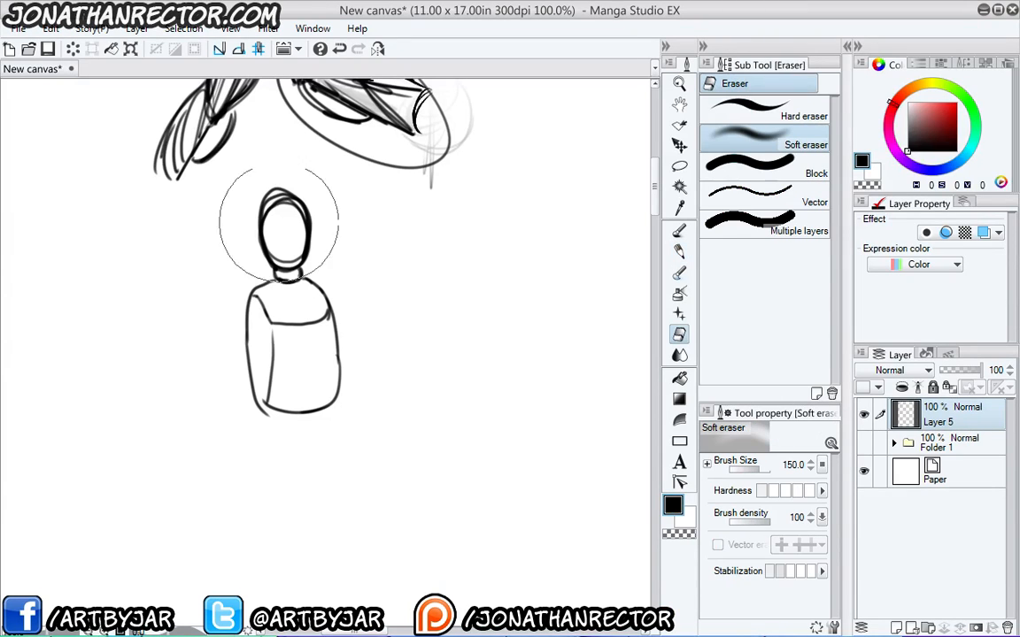
mouse_move(306, 251)
left_mouse_down()
mouse_move(279, 205)
mouse_move(258, 256)
mouse_move(280, 428)
mouse_move(301, 216)
left_mouse_up()
key("p")
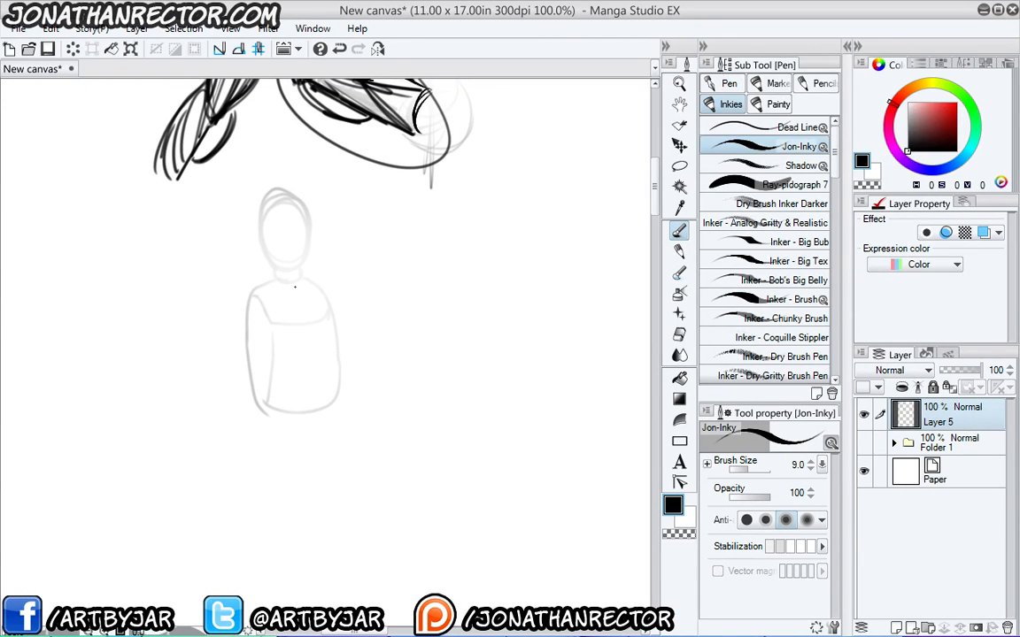
mouse_move(295, 288)
left_mouse_down()
mouse_move(312, 344)
mouse_move(273, 354)
left_mouse_up()
mouse_move(262, 293)
left_mouse_down()
mouse_move(297, 291)
mouse_move(272, 353)
mouse_move(254, 295)
mouse_move(232, 305)
mouse_move(231, 323)
left_mouse_up()
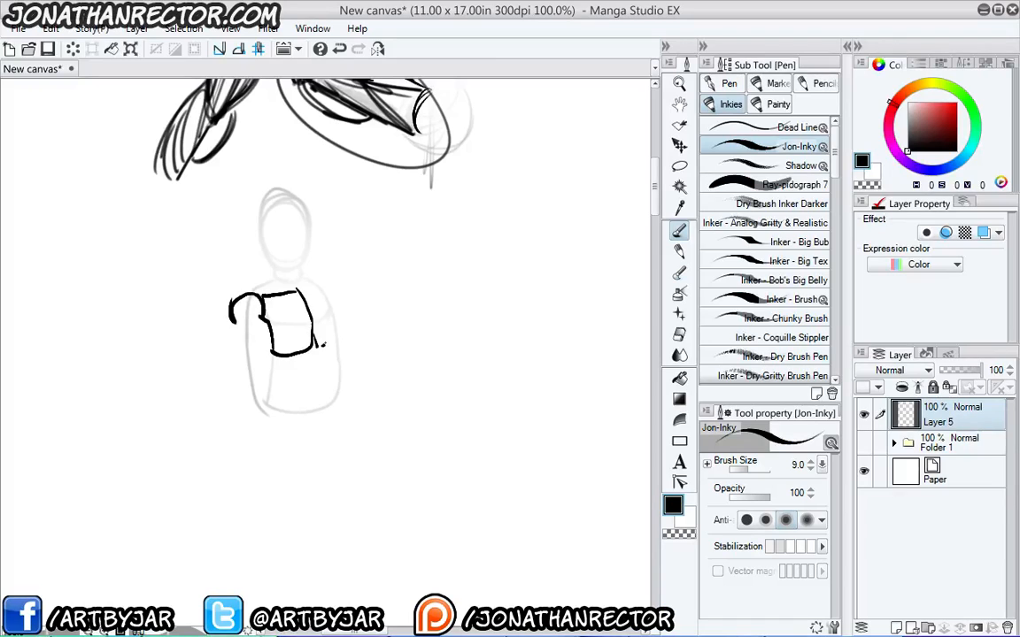
mouse_move(308, 287)
left_mouse_down()
mouse_move(302, 358)
mouse_move(264, 397)
left_mouse_up()
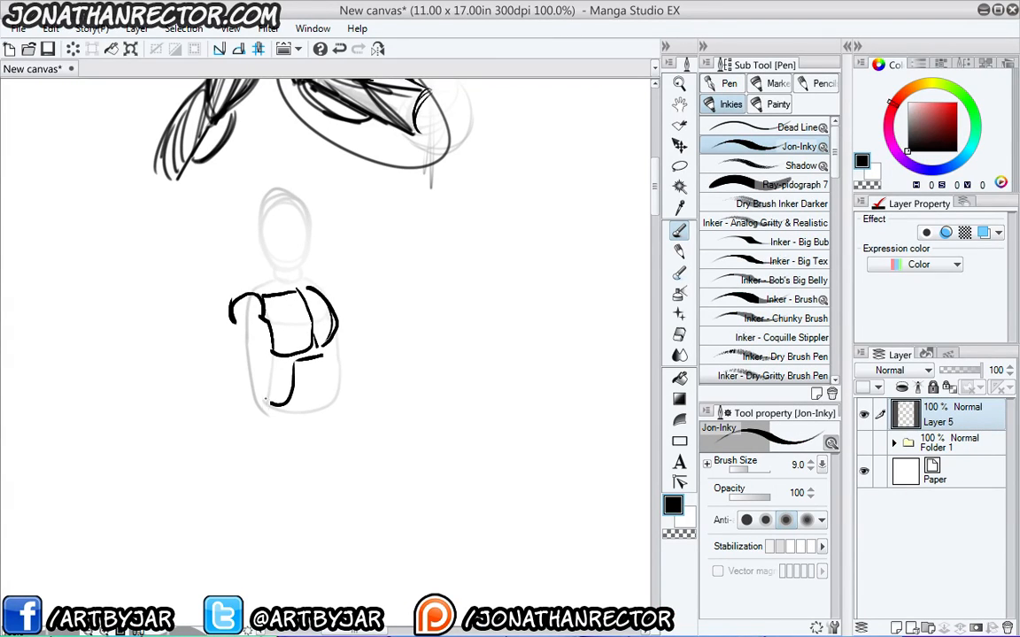
mouse_move(296, 359)
left_mouse_down()
mouse_move(321, 356)
mouse_move(329, 395)
left_mouse_up()
Circle the whole bent arm sketch with a large inked ellipse and mark it with a check.
left_click_drag(249, 273, 250, 513)
mouse_move(380, 143)
left_mouse_down()
mouse_move(308, 353)
mouse_move(448, 162)
left_mouse_up()
left_click_drag(476, 296, 506, 273)
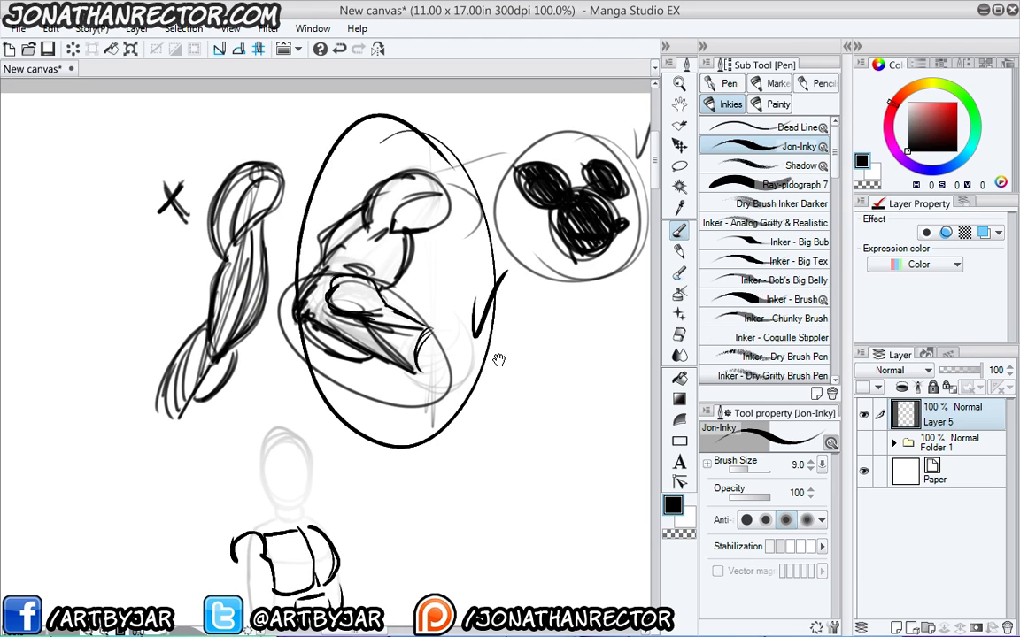
Circle the mouse-head drawing in ink and draw a vertical line down from it to a check mark.
left_click_drag(498, 359, 402, 367)
mouse_move(481, 131)
left_mouse_down()
mouse_move(548, 197)
mouse_move(494, 170)
left_mouse_up()
left_click_drag(482, 286, 480, 399)
left_click_drag(471, 418, 507, 402)
With the Lighter pencil, sketch a larger figure's oval head, neck and curved torso centre line beside the small figure.
left_click_drag(302, 461, 337, 259)
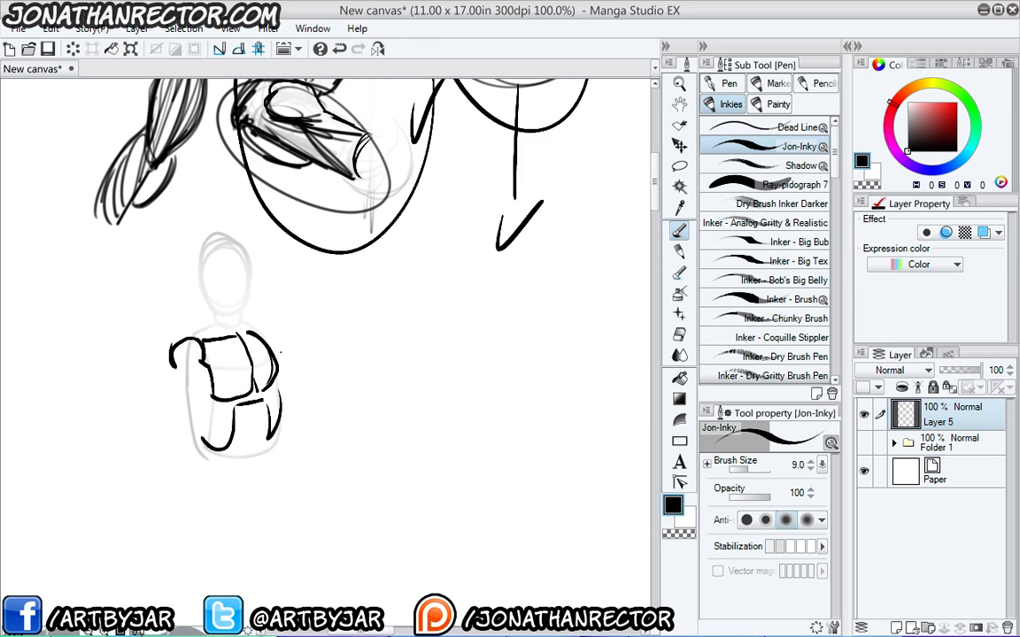
key("p")
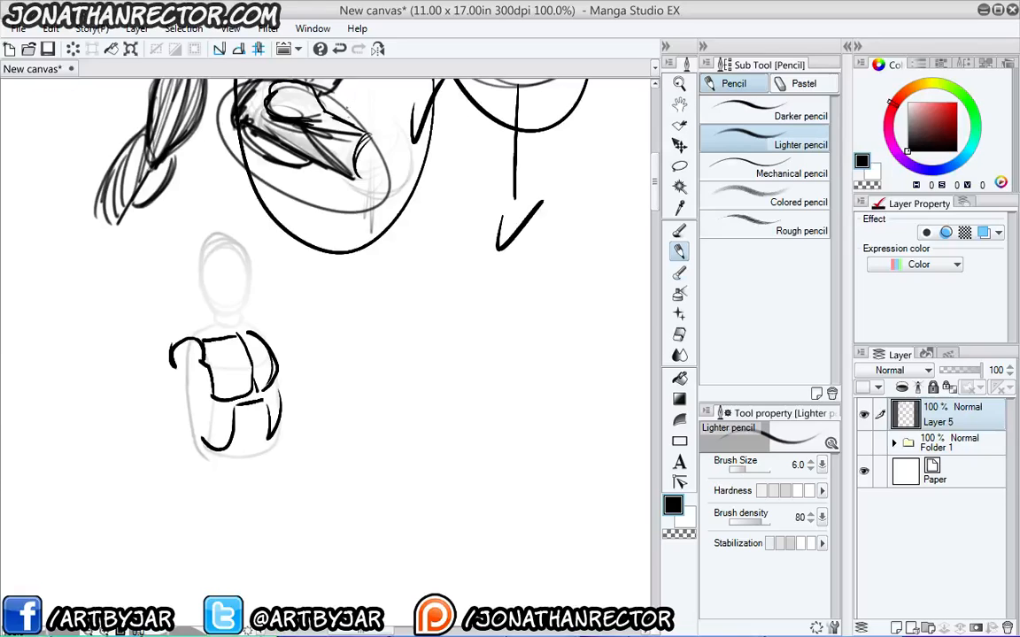
left_click_drag(354, 404, 348, 355)
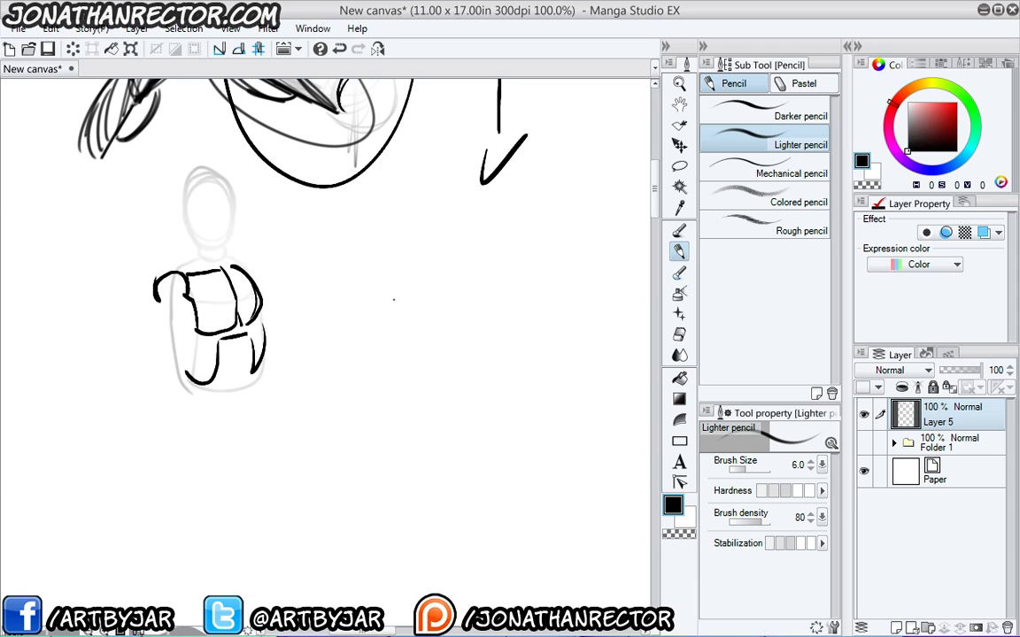
left_click_drag(372, 350, 382, 362)
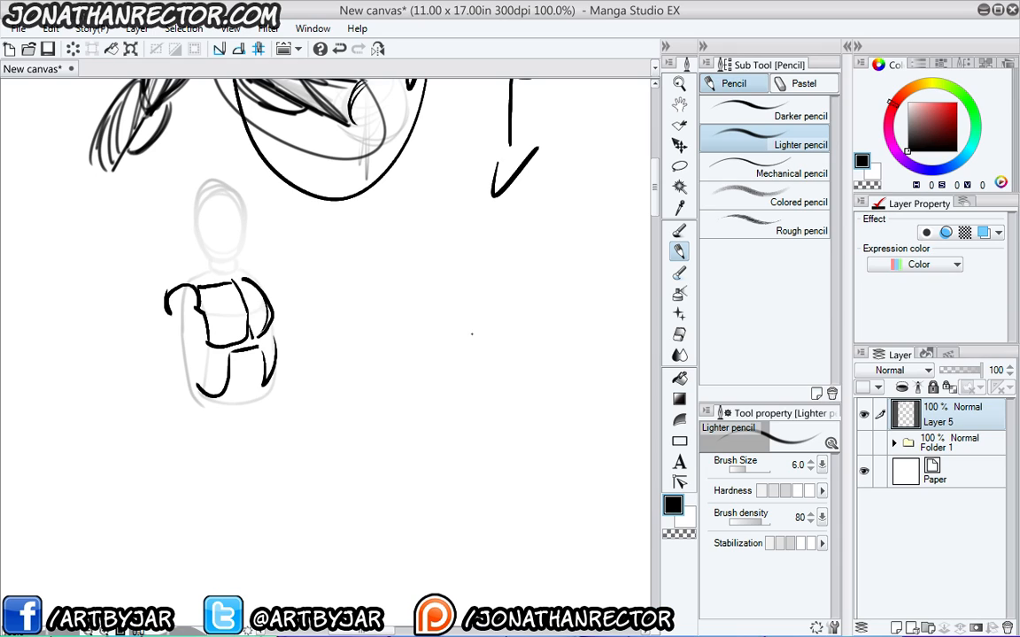
mouse_move(426, 237)
left_mouse_down()
mouse_move(403, 298)
mouse_move(421, 343)
left_mouse_up()
left_click_drag(453, 310, 421, 382)
left_click_drag(444, 324, 403, 407)
left_click_drag(416, 354, 426, 536)
left_click_drag(403, 389, 409, 478)
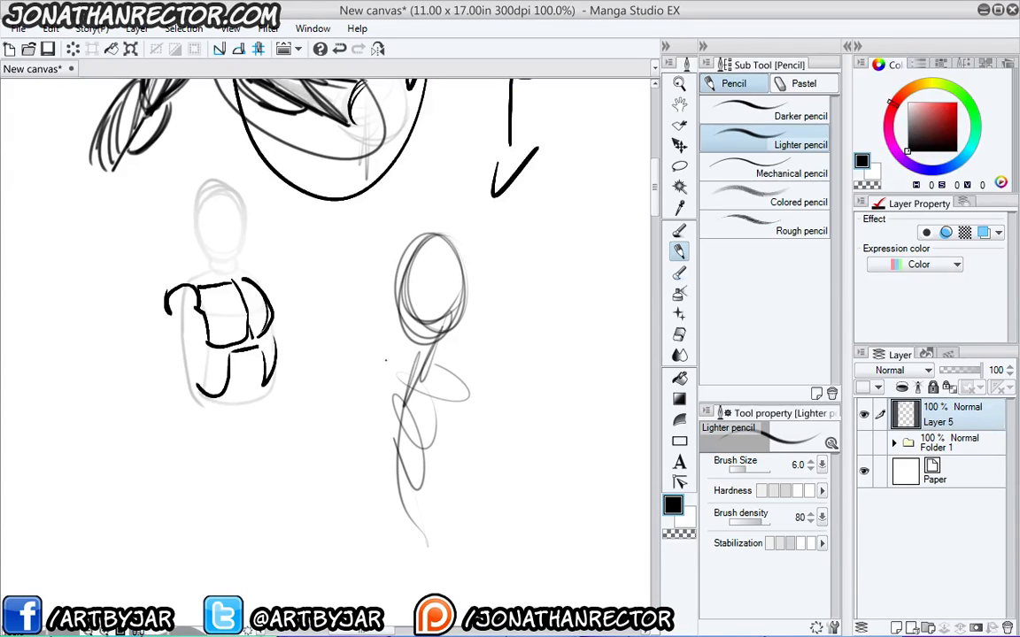
Sketch the larger figure's arched shoulder line and the long curved sides of its torso.
mouse_move(367, 377)
left_mouse_down()
mouse_move(469, 371)
mouse_move(473, 553)
left_mouse_up()
left_click_drag(483, 416, 476, 535)
left_click_drag(389, 363, 336, 491)
left_click_drag(369, 389, 327, 518)
left_click_drag(379, 364, 339, 519)
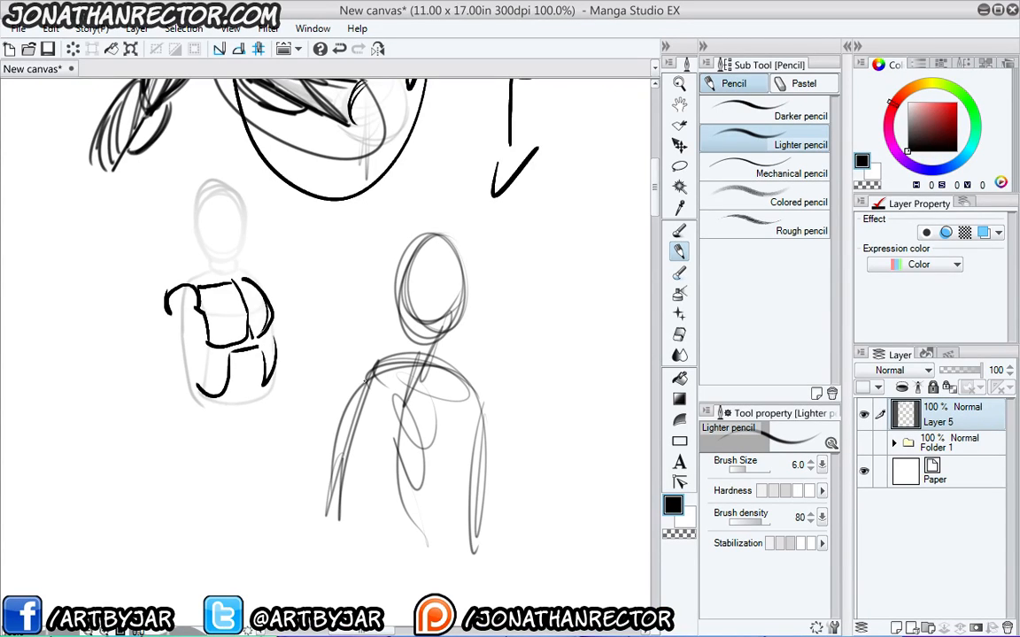
Add a round shoulder joint and a bent arm with the elbow pointing outward and the forearm angled down toward the torso.
left_click_drag(354, 382, 447, 368)
mouse_move(416, 356)
left_mouse_down()
mouse_move(389, 389)
mouse_move(312, 408)
mouse_move(340, 374)
left_mouse_up()
left_click_drag(332, 410, 273, 479)
left_click_drag(296, 442, 359, 549)
mouse_move(264, 462)
left_mouse_down()
mouse_move(394, 553)
mouse_move(370, 567)
left_mouse_up()
left_click_drag(276, 476, 390, 559)
Sketch the figure's opposite arm with a small round shoulder joint, the upper arm angled outward and the forearm raised upright.
left_click_drag(481, 400, 485, 423)
mouse_move(486, 425)
left_mouse_down()
mouse_move(531, 513)
mouse_move(563, 548)
left_mouse_up()
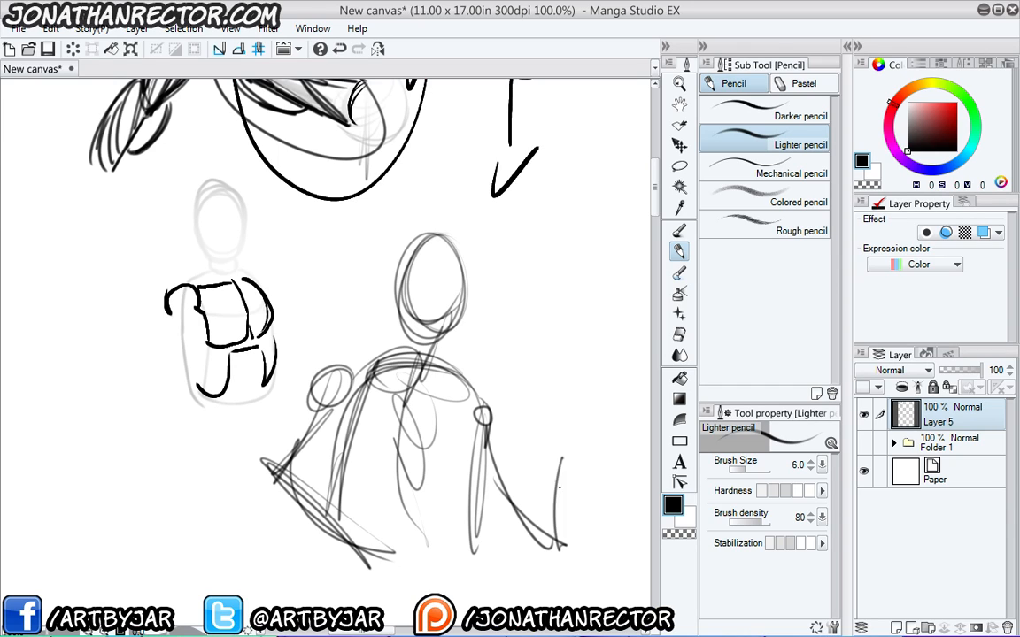
left_click_drag(589, 363, 560, 558)
mouse_move(487, 434)
left_mouse_down()
mouse_move(526, 531)
mouse_move(559, 554)
left_mouse_up()
mouse_move(581, 343)
left_mouse_down()
mouse_move(525, 465)
mouse_move(492, 391)
left_mouse_up()
mouse_move(486, 384)
left_mouse_down()
mouse_move(447, 412)
mouse_move(491, 416)
mouse_move(478, 418)
left_mouse_up()
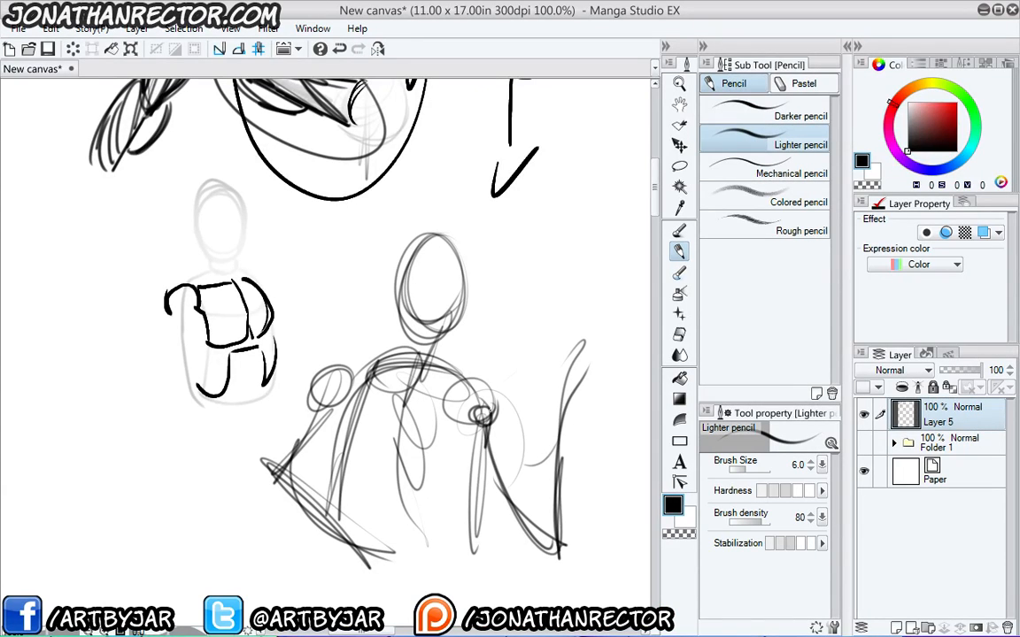
Strengthen the collar line and thicken the lowered arm's upper arm, elbow and forearm with repeated loose strokes.
left_click_drag(442, 362, 326, 354)
mouse_move(402, 350)
left_mouse_down()
mouse_move(292, 355)
mouse_move(238, 425)
left_mouse_up()
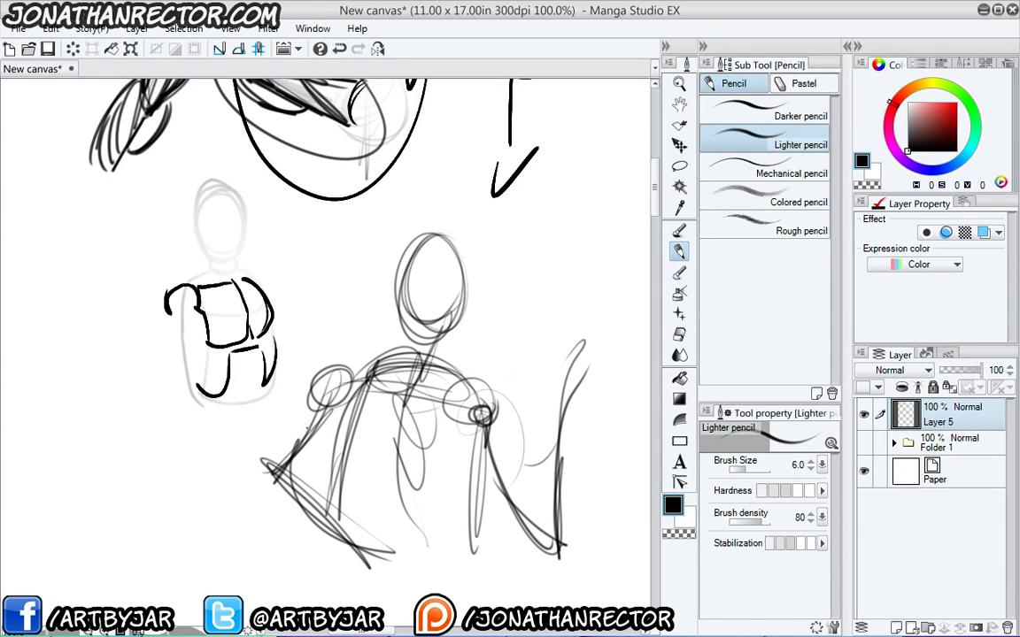
mouse_move(283, 379)
left_mouse_down()
mouse_move(243, 453)
mouse_move(381, 573)
left_mouse_up()
left_click_drag(266, 482, 370, 574)
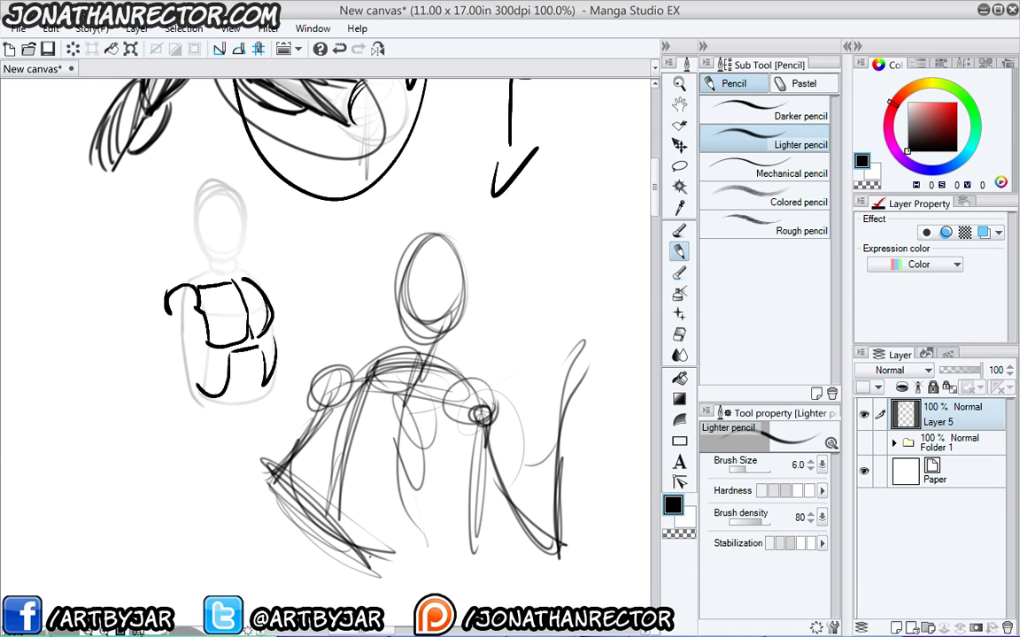
mouse_move(282, 478)
left_mouse_down()
mouse_move(389, 584)
mouse_move(322, 506)
left_mouse_up()
mouse_move(287, 469)
left_mouse_down()
mouse_move(379, 533)
mouse_move(333, 374)
mouse_move(359, 359)
left_mouse_up()
Reinforce the raised arm, top it with a fist holding one finger up, and add a curved line across the lower face.
left_click_drag(482, 416, 484, 455)
mouse_move(559, 529)
left_mouse_down()
mouse_move(580, 301)
mouse_move(550, 390)
mouse_move(568, 350)
left_mouse_up()
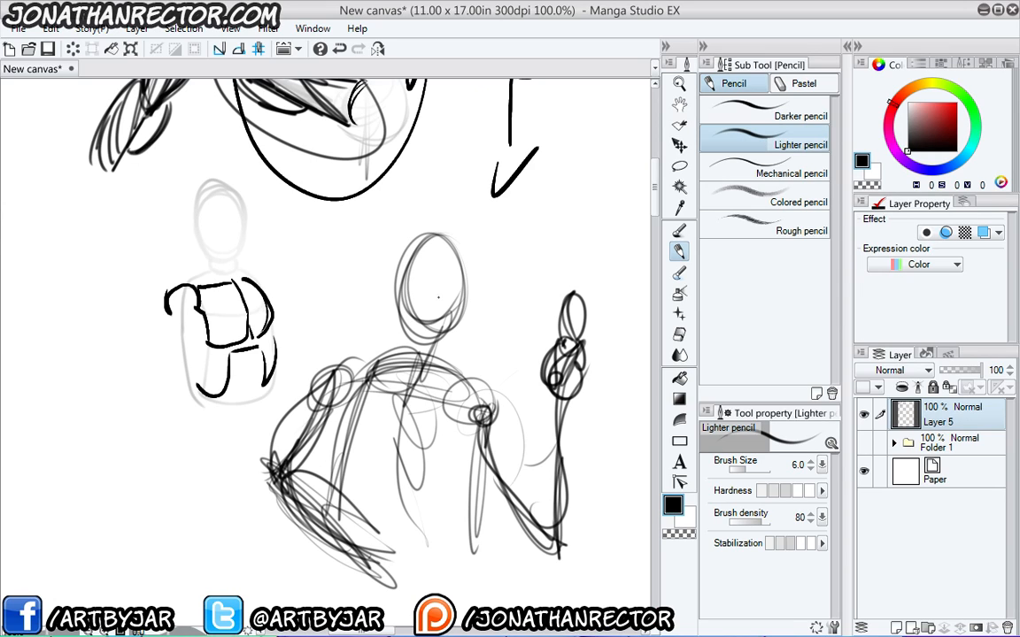
left_click_drag(413, 303, 461, 302)
left_click_drag(577, 288, 562, 338)
left_click_drag(555, 345, 544, 387)
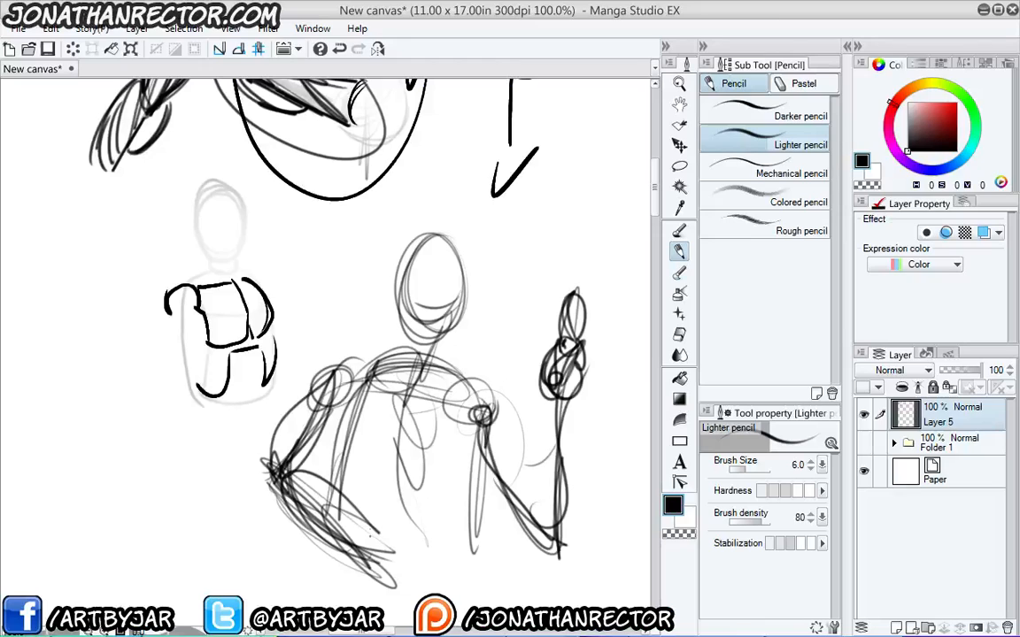
Sketch a rounded hand at the end of the lowered forearm and long, loose surface lines crossing beneath the figure.
mouse_move(382, 536)
left_mouse_down()
mouse_move(389, 566)
mouse_move(429, 558)
mouse_move(390, 586)
mouse_move(423, 536)
mouse_move(432, 554)
left_mouse_up()
mouse_move(278, 526)
left_mouse_down()
mouse_move(448, 555)
mouse_move(375, 548)
left_mouse_up()
left_click_drag(187, 493, 486, 558)
left_click_drag(159, 501, 478, 557)
mouse_move(210, 510)
left_mouse_down()
mouse_move(460, 558)
mouse_move(575, 540)
mouse_move(526, 494)
left_mouse_up()
left_click_drag(257, 424, 217, 495)
Add curved guidelines across and down the head, and reinforce the neck, shoulder slope and lowered upper arm with loose strokes.
mouse_move(400, 265)
left_mouse_down()
mouse_move(460, 262)
mouse_move(458, 282)
left_mouse_up()
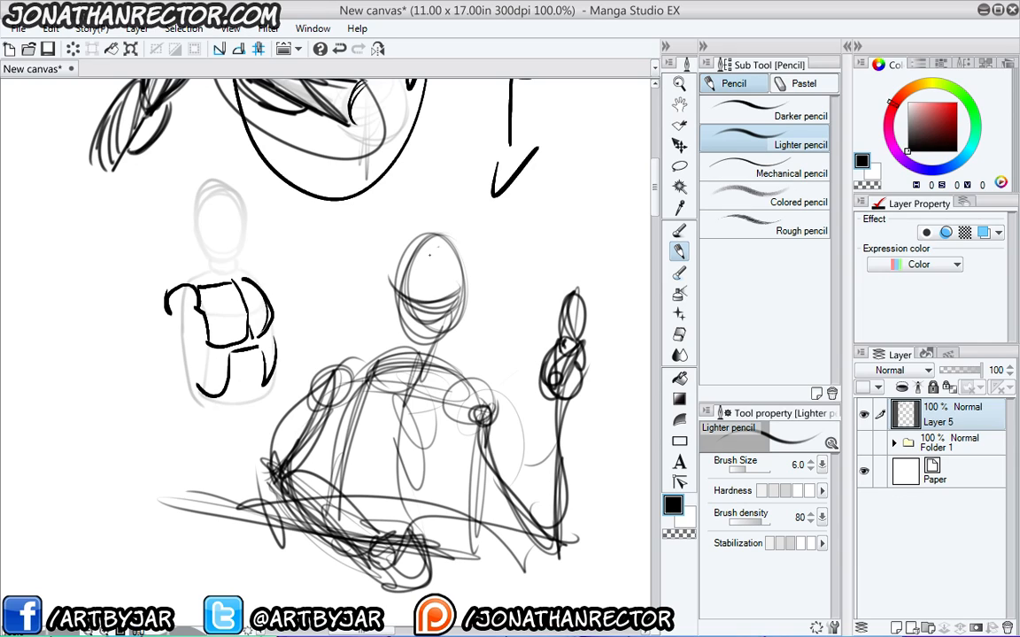
mouse_move(409, 238)
left_mouse_down()
mouse_move(416, 341)
mouse_move(405, 329)
left_mouse_up()
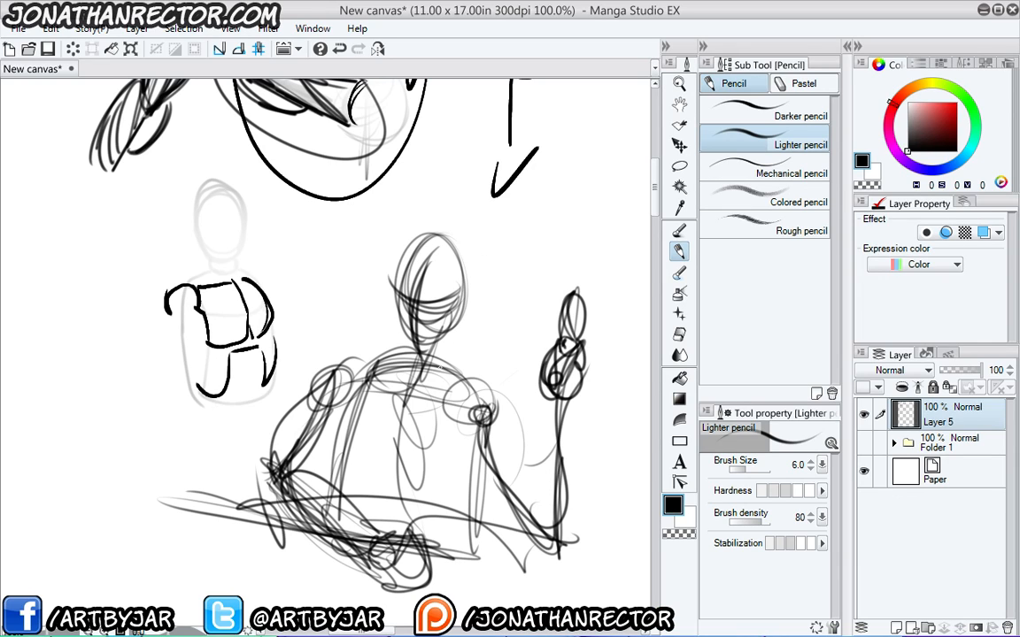
left_click_drag(416, 279, 381, 358)
mouse_move(379, 309)
left_mouse_down()
mouse_move(330, 323)
mouse_move(266, 416)
left_mouse_up()
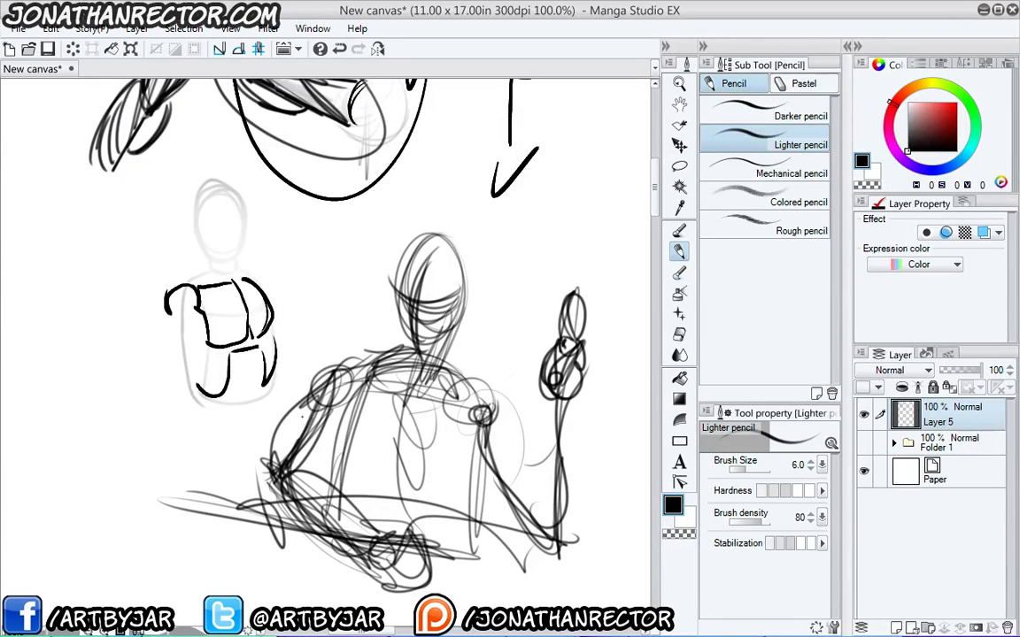
mouse_move(343, 354)
left_mouse_down()
mouse_move(265, 420)
mouse_move(265, 465)
left_mouse_up()
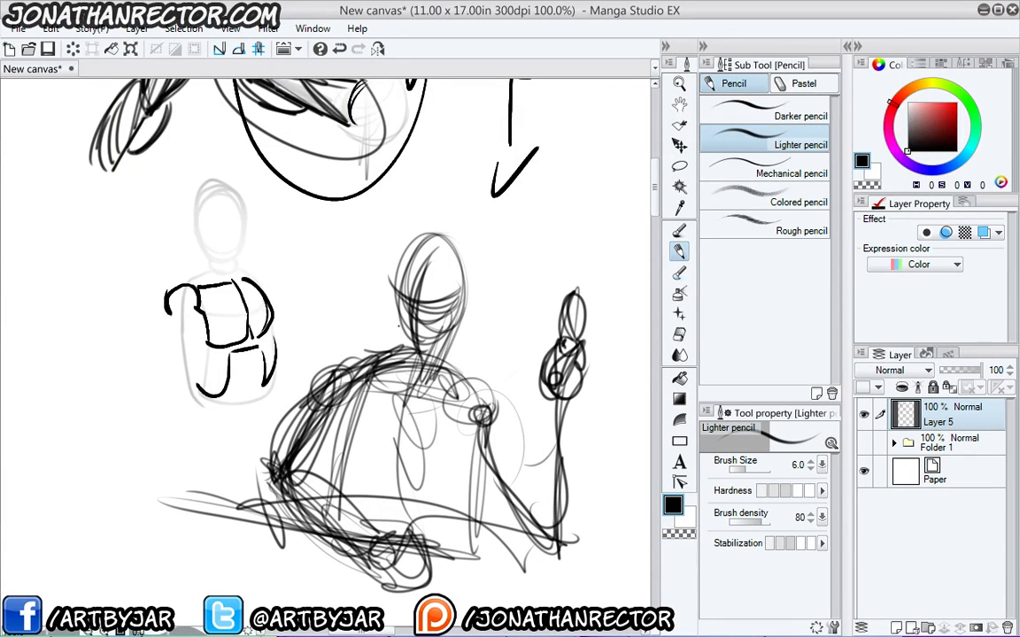
Fade the whole figure sketch to a light underdrawing with the 150 px Soft eraser, and return to the Lighter pencil.
key("e")
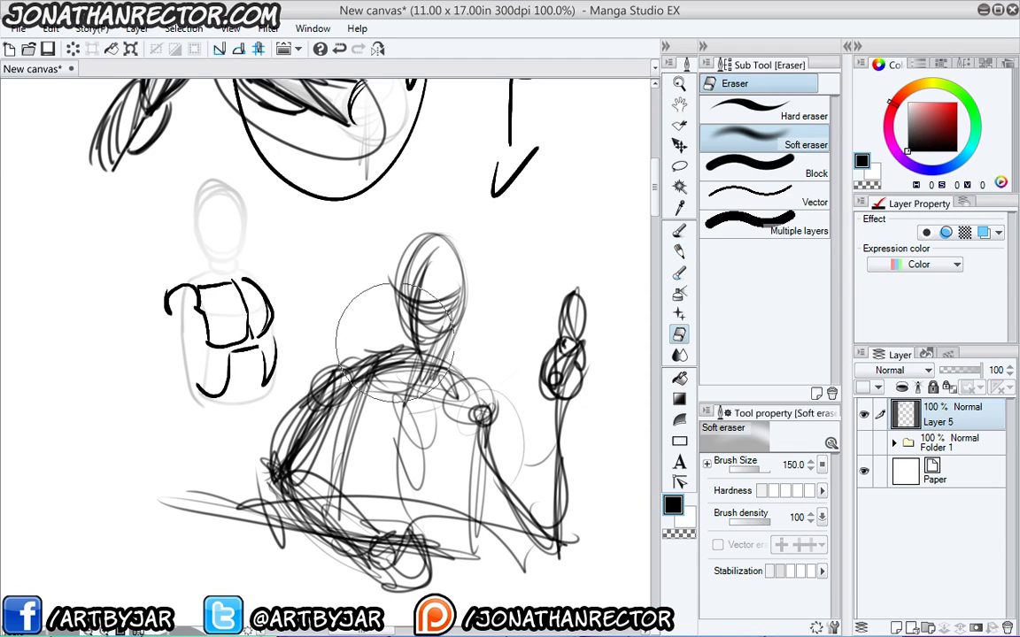
mouse_move(374, 238)
left_mouse_down()
mouse_move(471, 405)
mouse_move(456, 575)
mouse_move(300, 381)
mouse_move(529, 557)
mouse_move(311, 389)
mouse_move(338, 359)
left_mouse_up()
key("p")
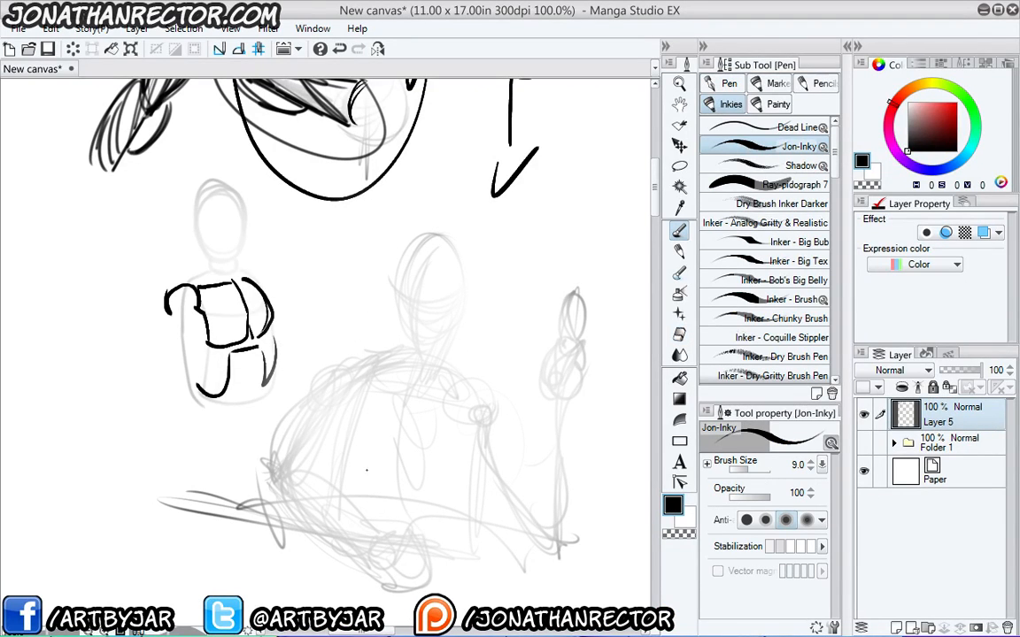
mouse_move(387, 523)
left_mouse_down()
mouse_move(356, 529)
mouse_move(343, 557)
mouse_move(307, 476)
mouse_move(271, 462)
mouse_move(354, 528)
mouse_move(311, 454)
mouse_move(280, 457)
mouse_move(368, 522)
left_mouse_up()
key("p")
key("e")
key("p")
key("p")
Redraw the lowered arm in clean dark lines over the faded sketch, from the cylindrical forearm and elbow up to the rounded shoulder.
mouse_move(311, 456)
left_mouse_down()
mouse_move(277, 459)
mouse_move(276, 478)
mouse_move(328, 494)
mouse_move(347, 515)
mouse_move(347, 554)
left_mouse_up()
left_click_drag(372, 529, 344, 555)
left_click_drag(344, 556, 275, 488)
left_click_drag(301, 522, 257, 472)
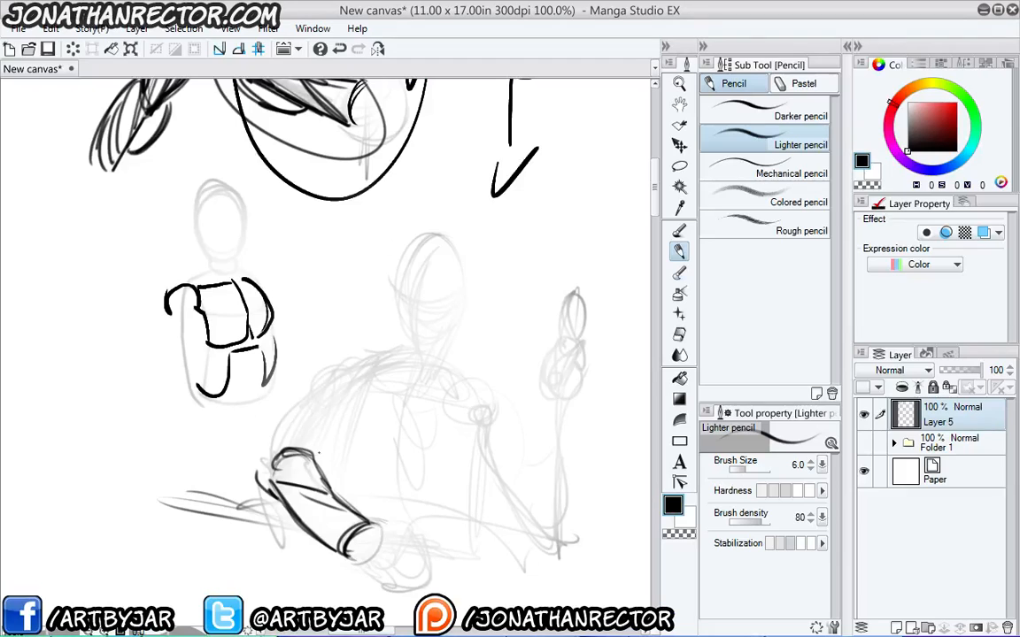
mouse_move(317, 458)
left_mouse_down()
mouse_move(354, 432)
mouse_move(364, 398)
left_mouse_up()
mouse_move(350, 400)
left_mouse_down()
mouse_move(361, 363)
mouse_move(320, 370)
mouse_move(364, 389)
mouse_move(319, 403)
mouse_move(254, 469)
left_mouse_up()
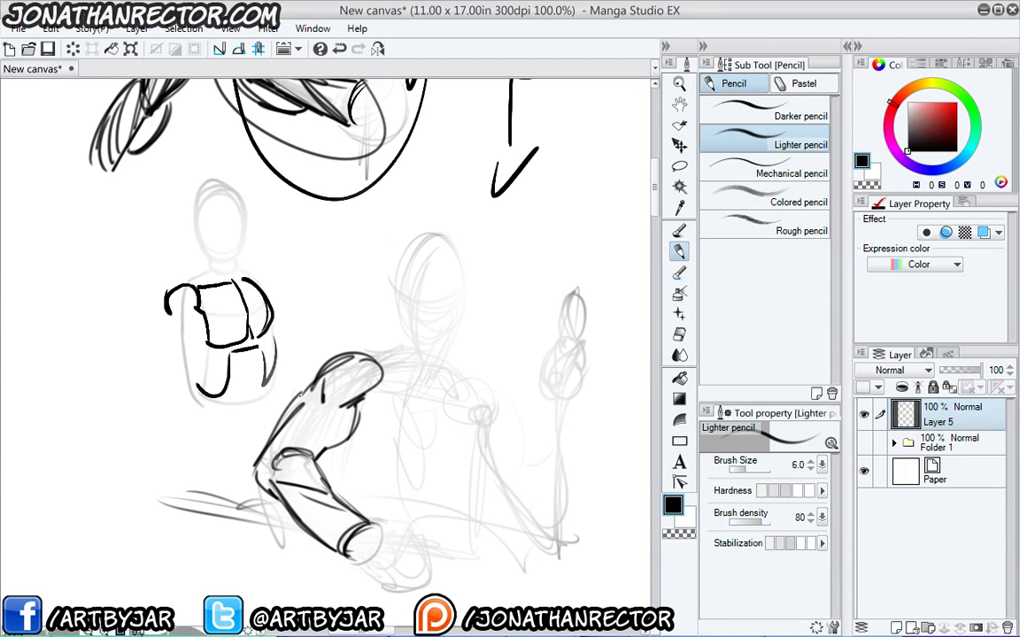
Define the chest with a collar line, a central sternum line, curved pectoral edges and the raised arm's shoulder.
left_click_drag(327, 370, 281, 409)
mouse_move(382, 372)
left_mouse_down()
mouse_move(422, 396)
mouse_move(397, 471)
left_mouse_up()
left_click_drag(362, 463, 388, 476)
left_click_drag(346, 432, 355, 454)
left_click_drag(427, 410, 457, 404)
left_click_drag(447, 463, 457, 448)
left_click_drag(402, 478, 450, 465)
left_click_drag(406, 478, 477, 447)
Redraw the raised arm with a contoured upper arm, a pointed elbow, an upright forearm and a clenched fist.
mouse_move(460, 402)
left_mouse_down()
mouse_move(481, 408)
mouse_move(536, 511)
left_mouse_up()
left_click_drag(548, 521, 532, 532)
mouse_move(464, 451)
left_mouse_down()
mouse_move(477, 500)
mouse_move(512, 533)
left_mouse_up()
left_click_drag(468, 484, 513, 533)
left_click_drag(522, 493, 506, 536)
mouse_move(480, 449)
left_mouse_down()
mouse_move(505, 522)
mouse_move(495, 443)
left_mouse_up()
mouse_move(528, 540)
left_mouse_down()
mouse_move(556, 559)
mouse_move(572, 492)
mouse_move(574, 410)
mouse_move(553, 428)
mouse_move(549, 410)
left_mouse_up()
mouse_move(563, 411)
left_mouse_down()
mouse_move(551, 425)
mouse_move(575, 386)
mouse_move(553, 367)
left_mouse_up()
mouse_move(548, 411)
left_mouse_down()
mouse_move(543, 370)
mouse_move(539, 386)
mouse_move(580, 341)
mouse_move(584, 406)
left_mouse_up()
left_click_drag(528, 482, 485, 445)
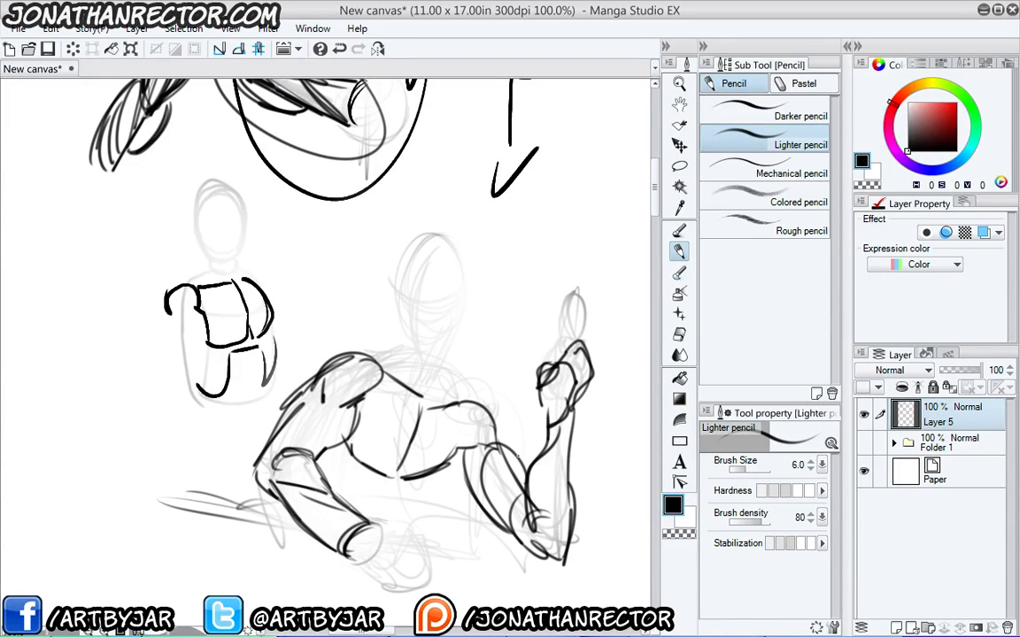
Add a curved rib line below the chest, and outline the head with a rounded cranium, jaw and ear.
mouse_move(419, 434)
left_mouse_down()
mouse_move(361, 473)
mouse_move(392, 544)
left_mouse_up()
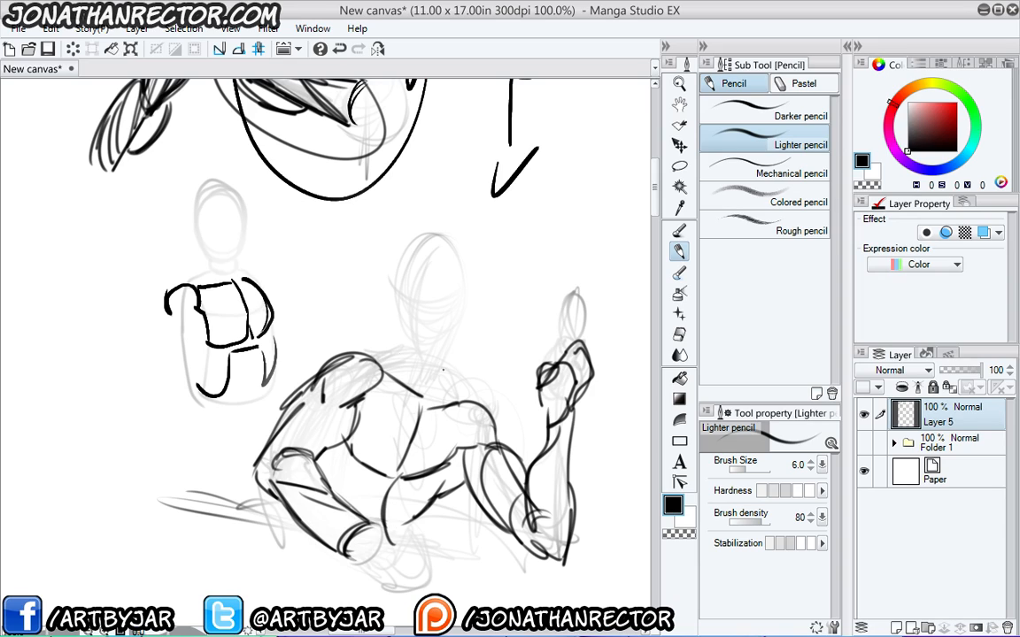
mouse_move(426, 407)
left_mouse_down()
mouse_move(432, 375)
mouse_move(445, 382)
left_mouse_up()
mouse_move(416, 351)
left_mouse_down()
mouse_move(453, 329)
mouse_move(460, 287)
mouse_move(432, 302)
mouse_move(399, 283)
mouse_move(408, 340)
left_mouse_up()
mouse_move(401, 277)
left_mouse_down()
mouse_move(459, 288)
mouse_move(401, 273)
mouse_move(412, 352)
left_mouse_up()
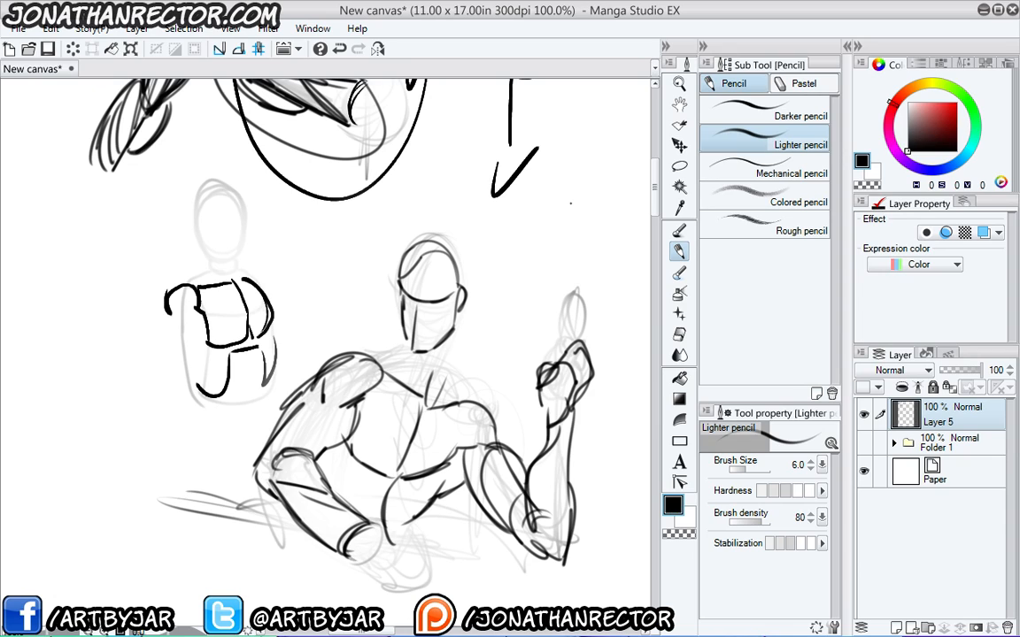
Draw the sides of the neck and build up the trapezius and shoulder above the lowered arm.
left_click_drag(457, 322, 433, 405)
mouse_move(403, 341)
left_mouse_down()
mouse_move(390, 353)
mouse_move(349, 352)
mouse_move(397, 349)
left_mouse_up()
left_click_drag(350, 353, 301, 372)
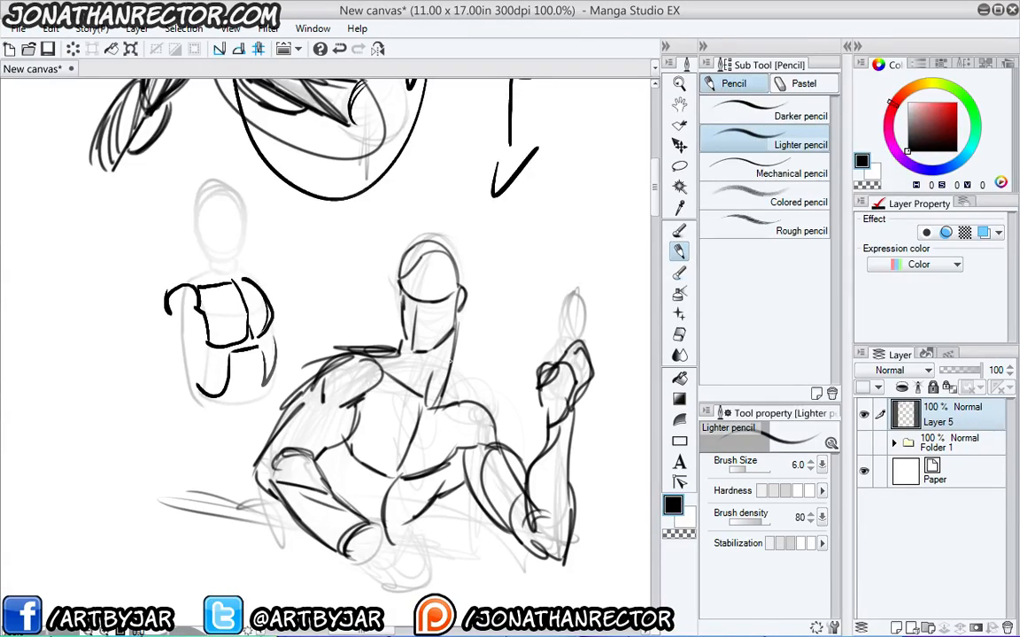
left_click_drag(407, 324, 434, 372)
mouse_move(353, 353)
left_mouse_down()
mouse_move(361, 350)
mouse_move(329, 357)
mouse_move(427, 350)
mouse_move(373, 379)
left_mouse_up()
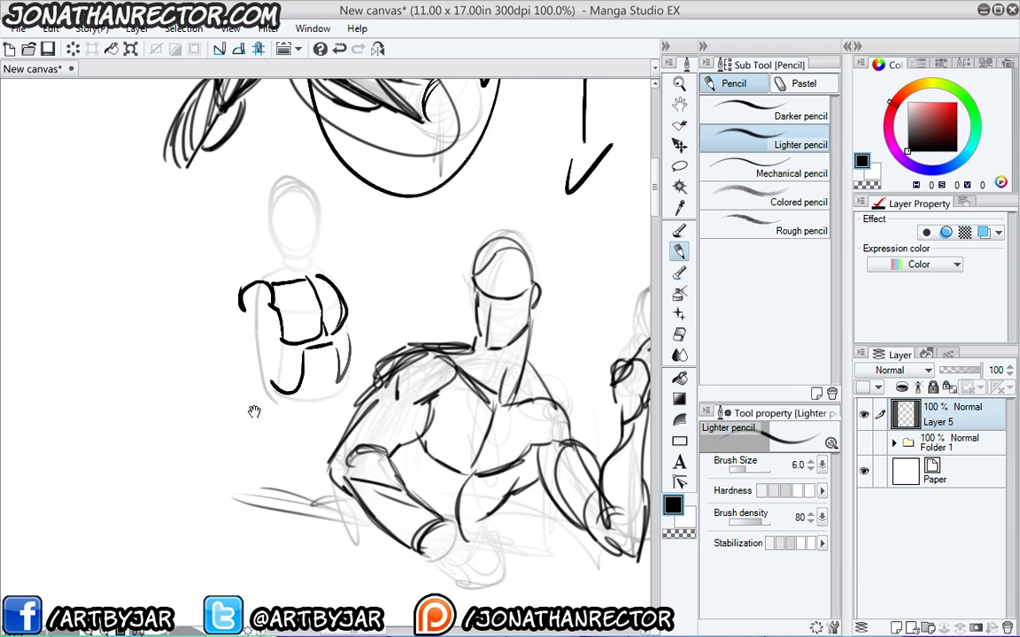
left_click_drag(254, 410, 130, 485)
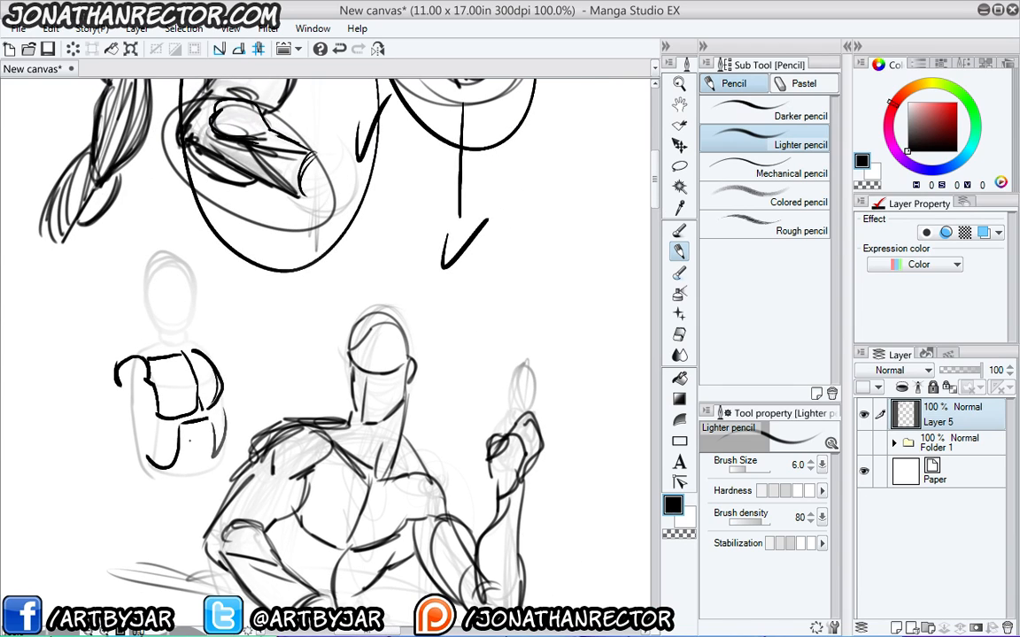
scroll(190, 440, "down", 1)
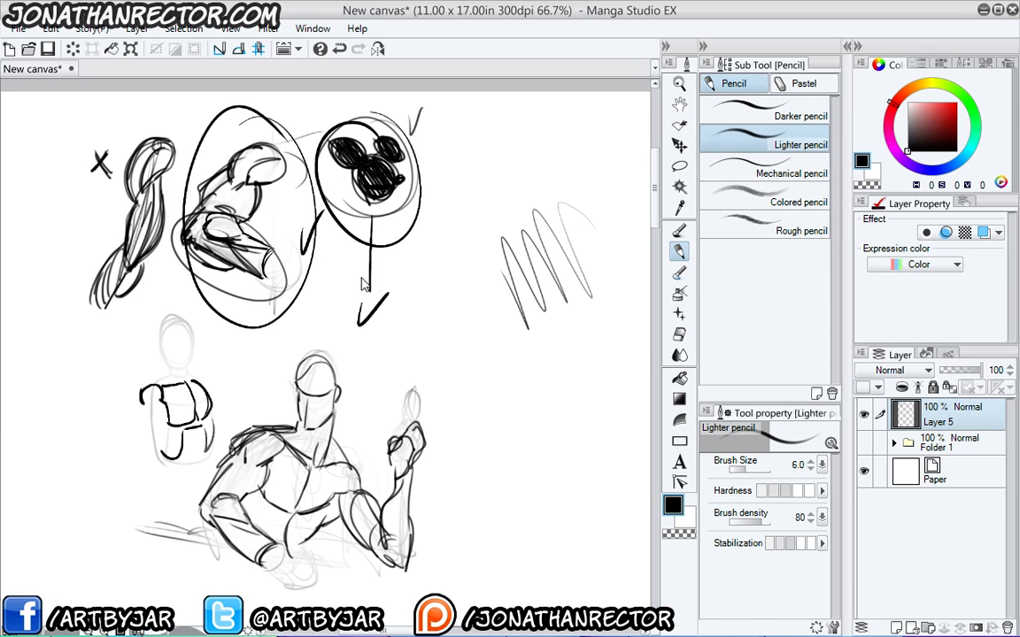
scroll(307, 223, "down", 2)
key("space")
mouse_move(432, 466)
left_mouse_down()
mouse_move(176, 455)
mouse_move(152, 419)
left_mouse_up()
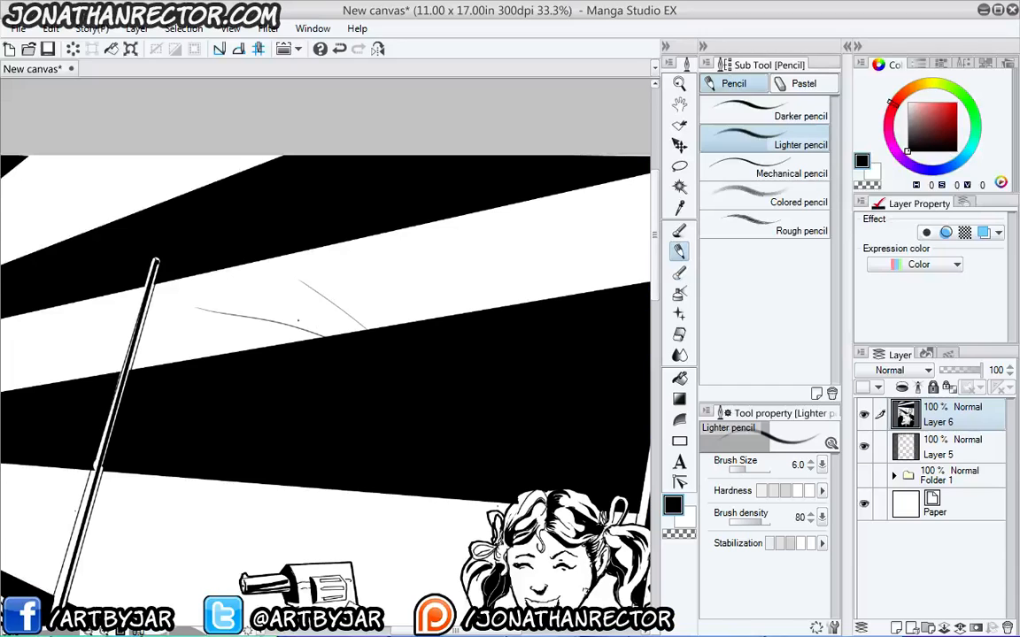
Scale down the pasted comic page with the pole dancers and place it beside the sketches along the canvas's upper edge.
scroll(246, 273, "down", 7)
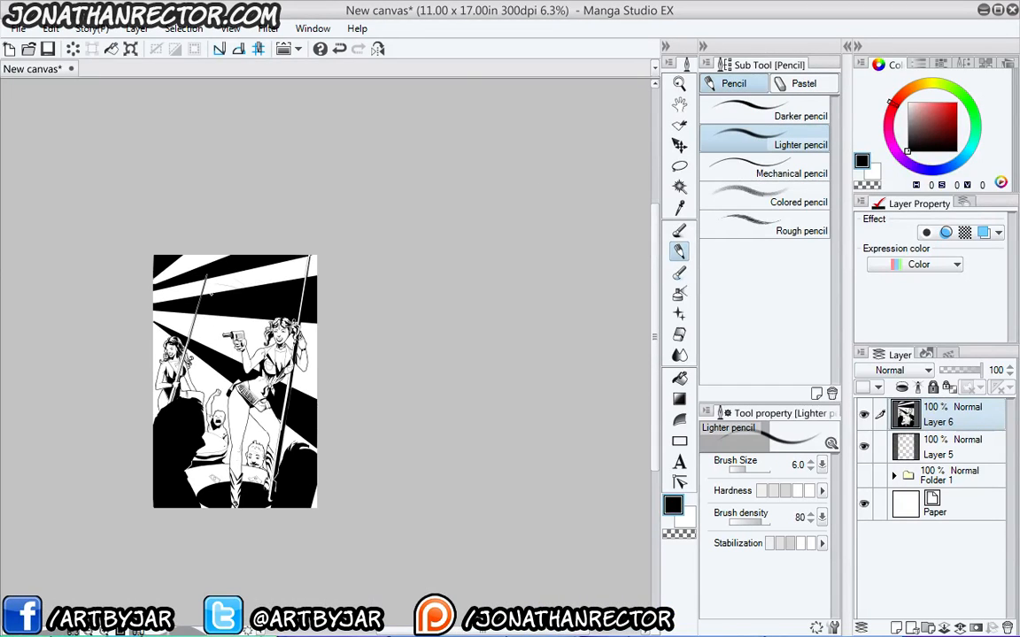
key("ctrl+t")
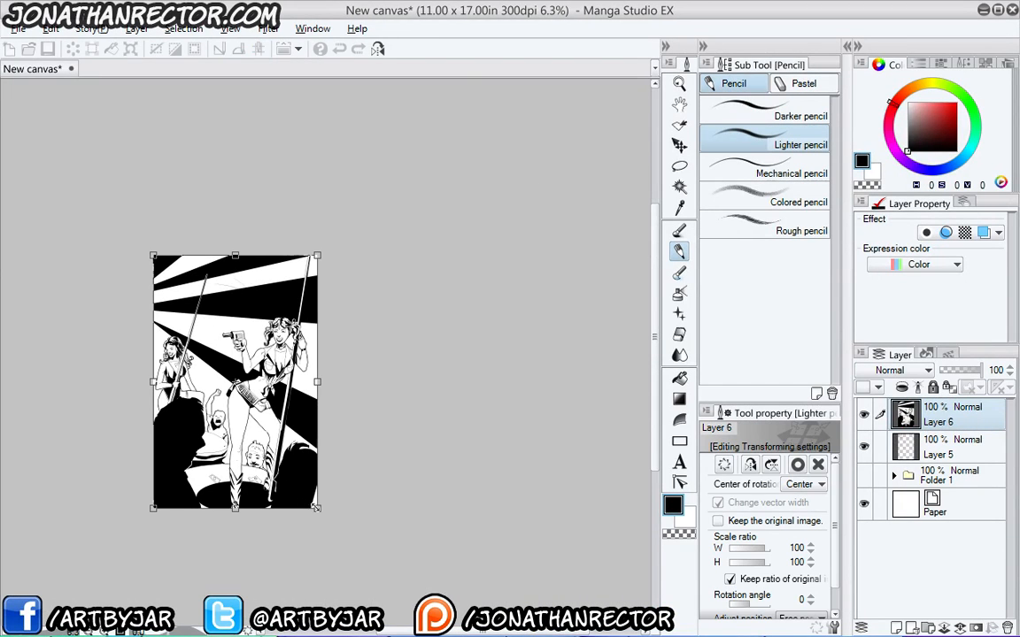
left_click_drag(245, 412, 224, 315)
key("Return")
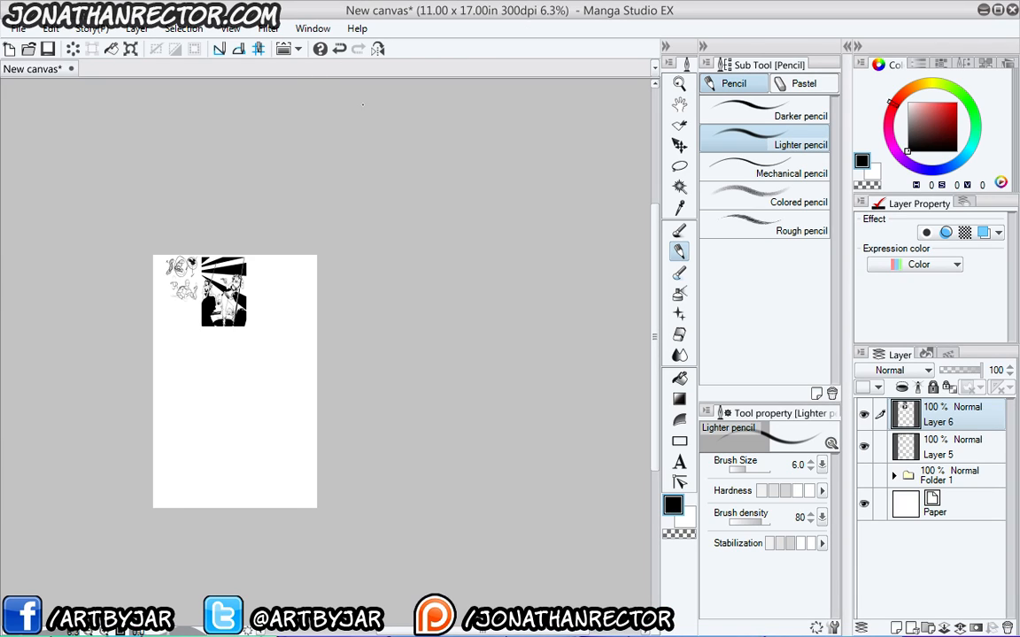
Paste the three-panel comic page, scale it to 29%, and place it directly beside the first page.
key("ctrl+v")
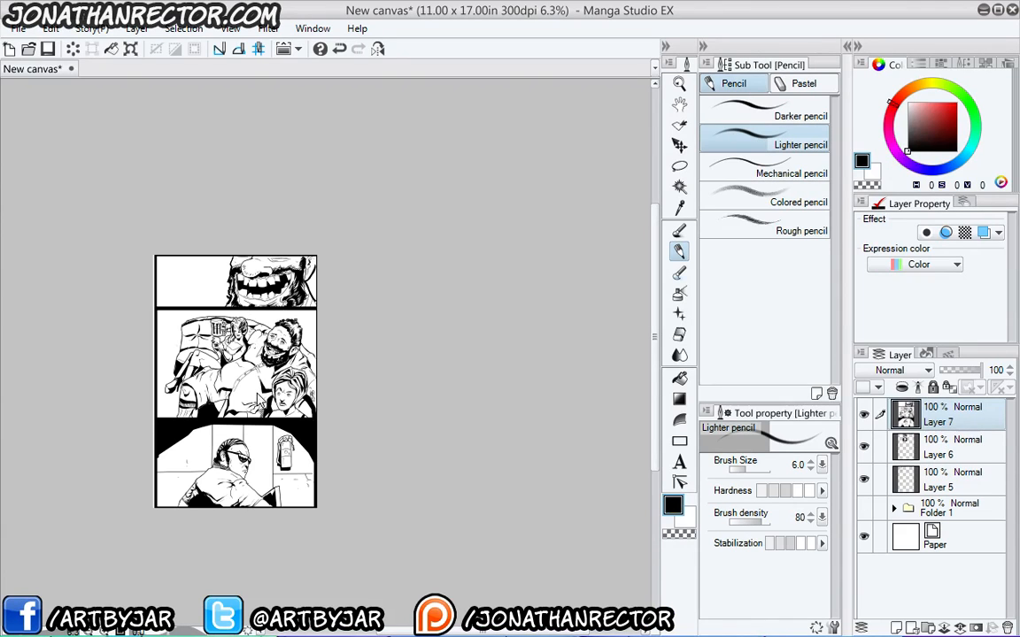
key("ctrl+t")
mouse_move(316, 508)
left_mouse_down()
mouse_move(194, 344)
mouse_move(200, 329)
mouse_move(260, 325)
left_mouse_up()
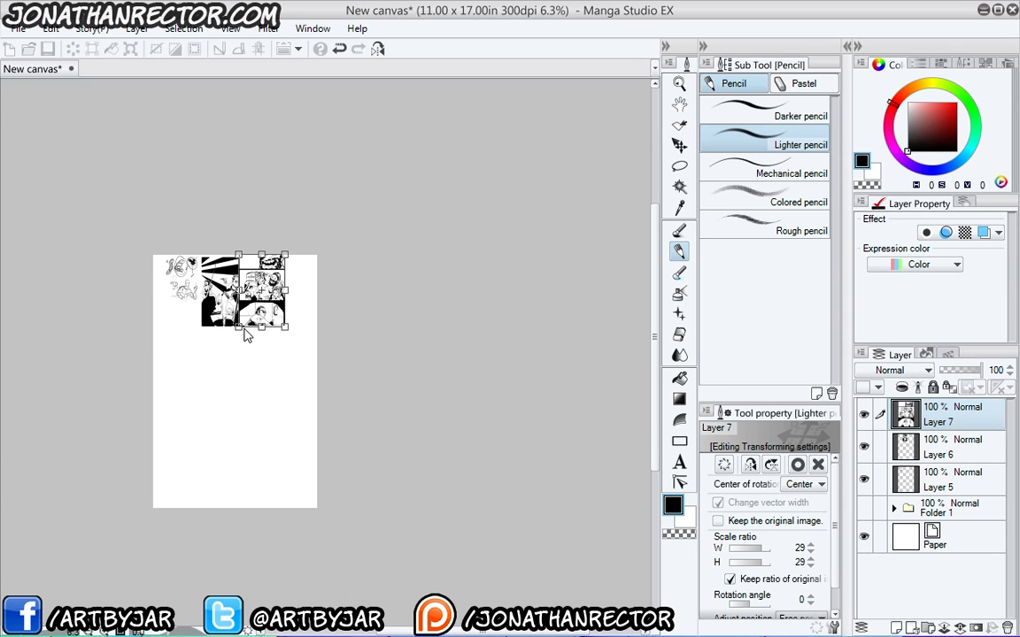
key("Return")
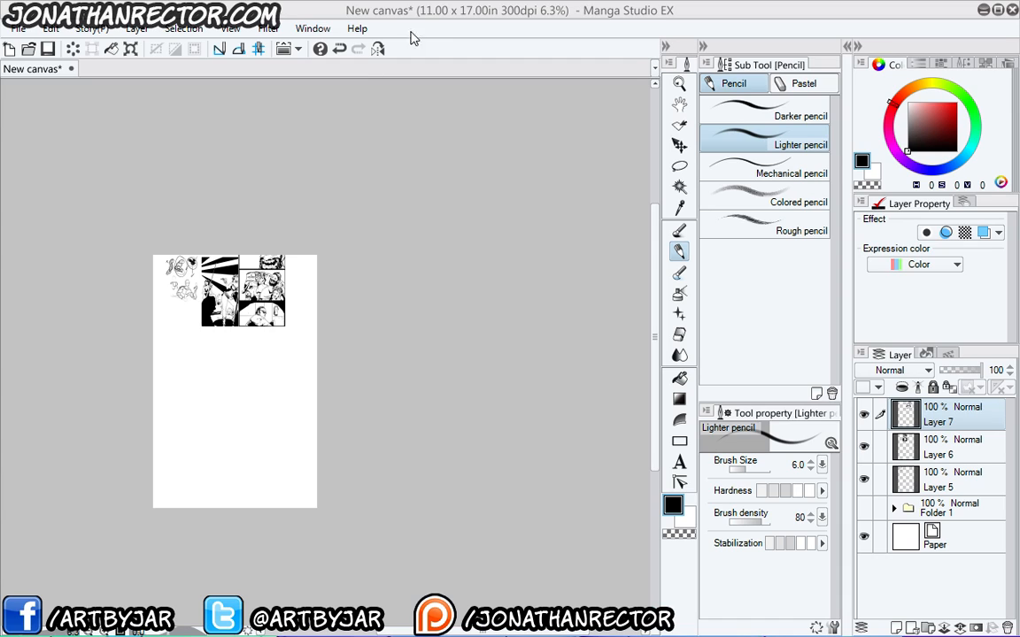
Paste the comic page with the car panel, scale it to 29%, and move it to the far side of the second page.
key("ctrl+v")
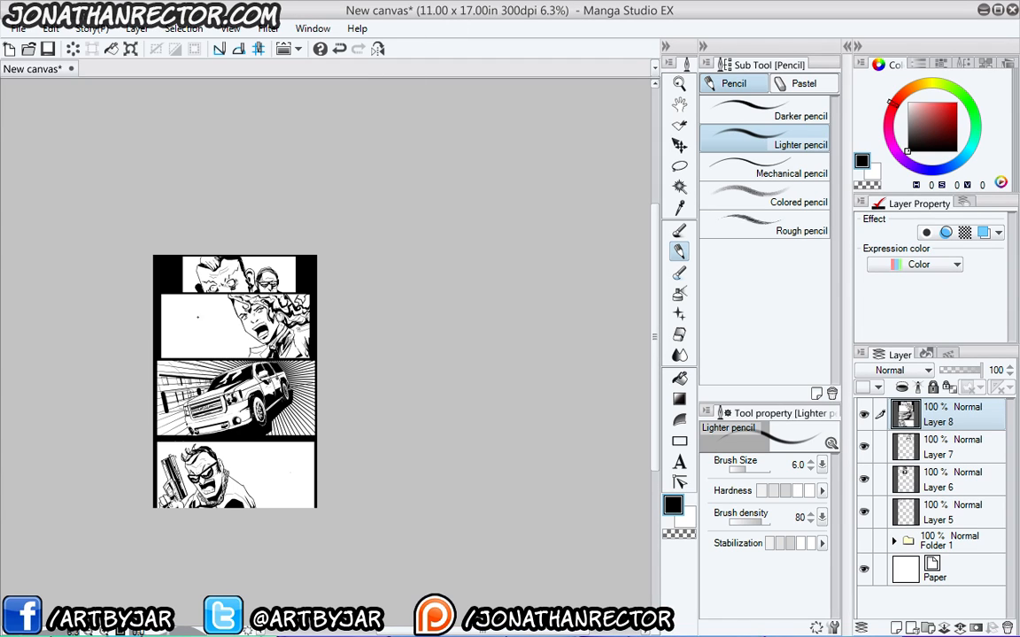
key("ctrl+t")
left_click_drag(313, 509, 201, 329)
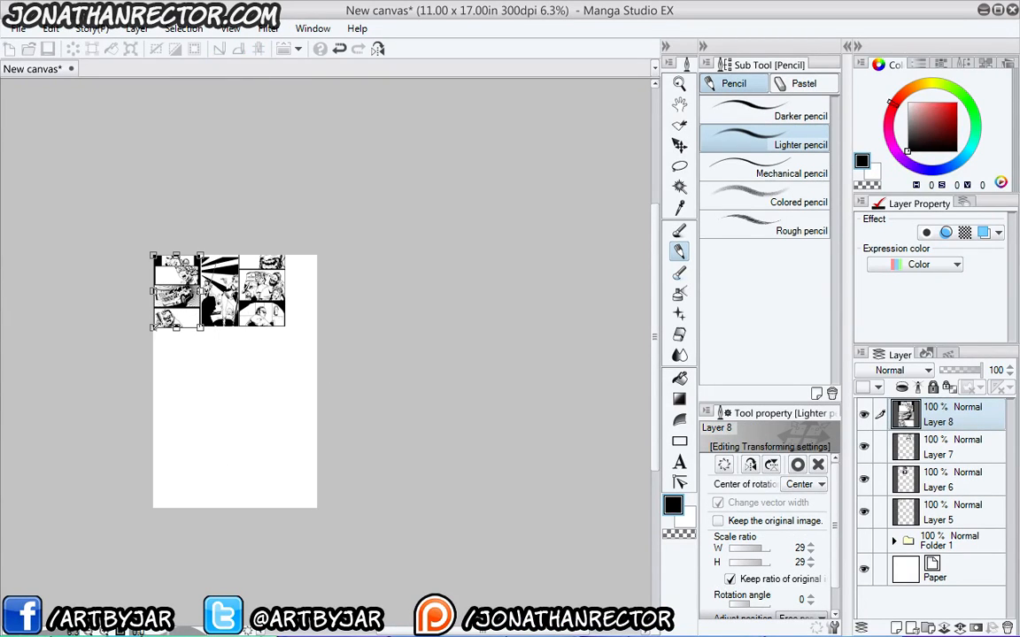
key("Return")
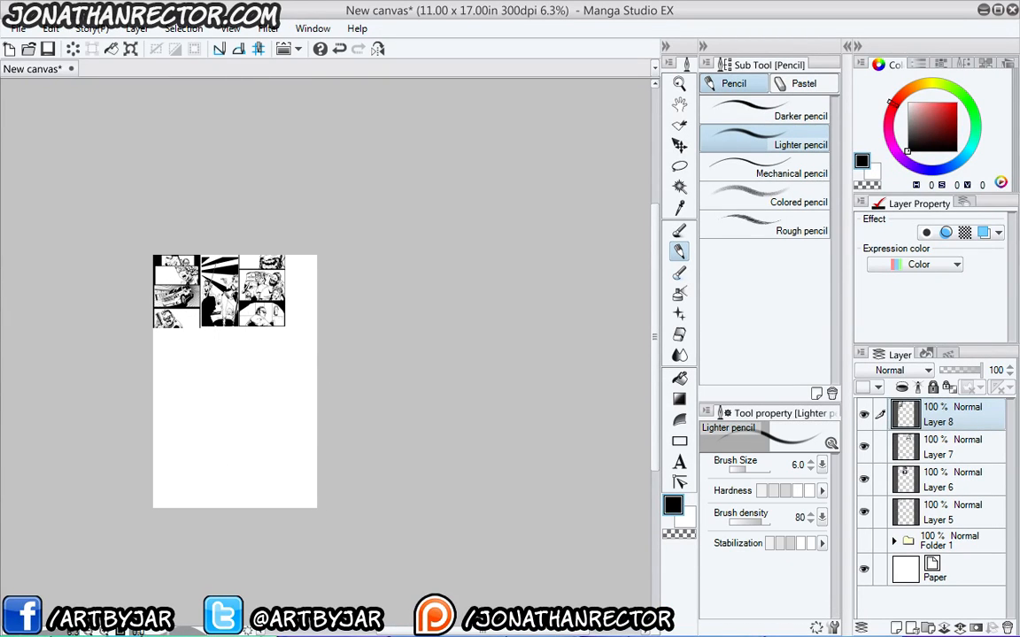
key("k")
mouse_move(172, 346)
left_mouse_down()
mouse_move(309, 370)
mouse_move(299, 357)
left_mouse_up()
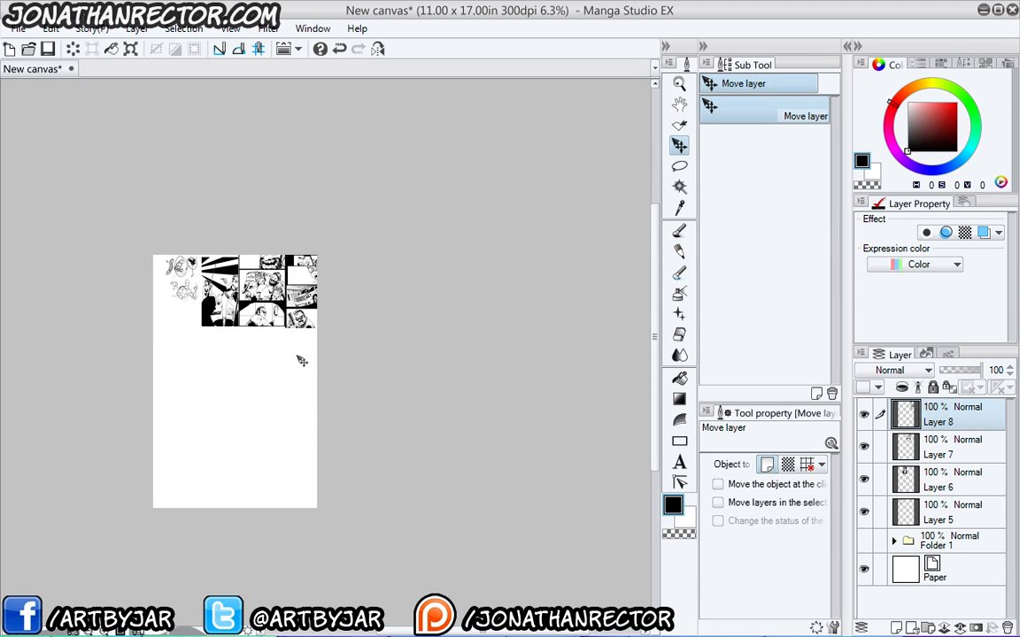
Hide the sketches on Layer 5 and shift Layers 6, 7 and 8 together toward the canvas's upper-left corner.
left_click(864, 513)
left_click(935, 486, "shift")
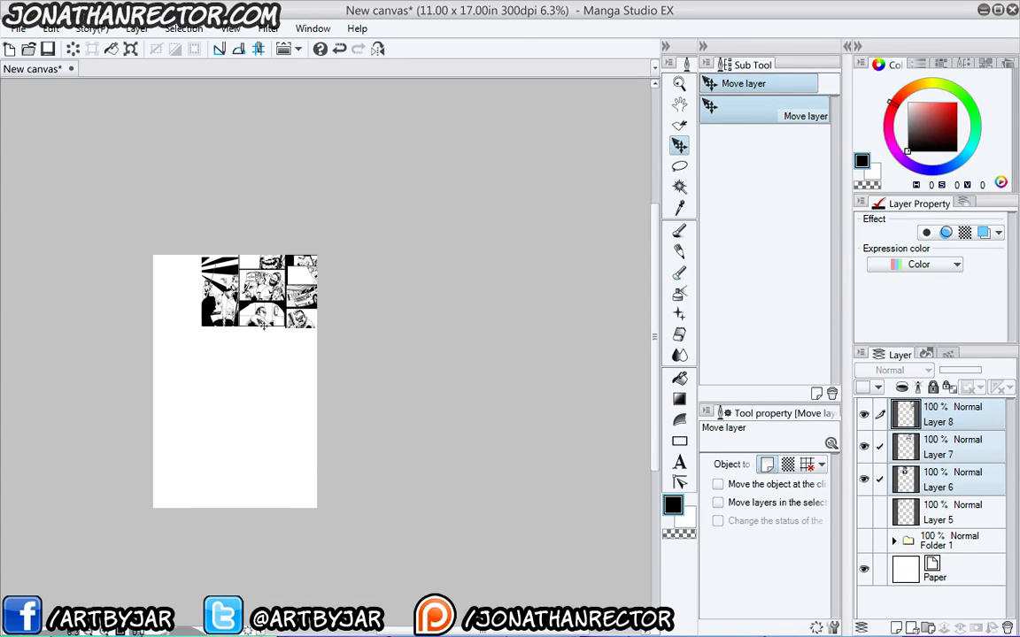
left_click_drag(230, 346, 200, 361)
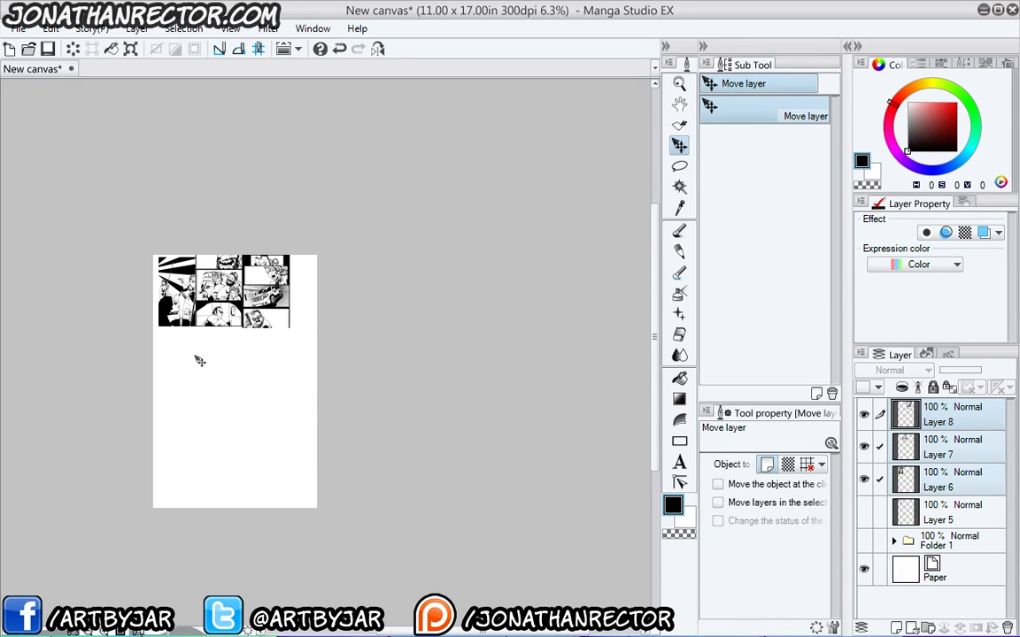
Examine the three inked comic pages up close with the interface panels hidden.
key("Tab")
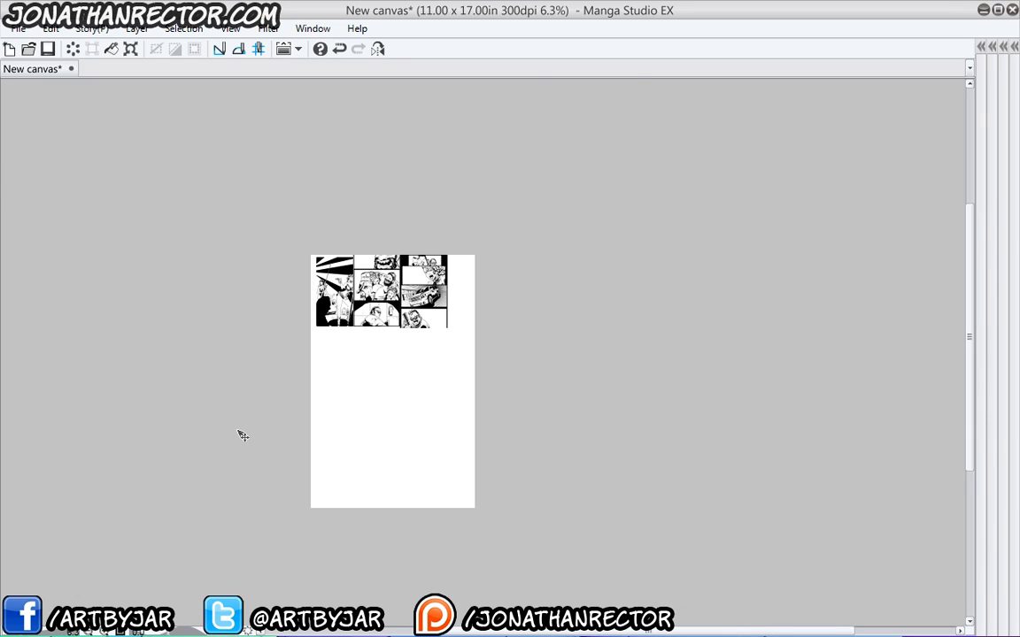
scroll(239, 432, "up", 4)
left_click_drag(485, 228, 308, 565)
left_click_drag(250, 241, 279, 336)
scroll(232, 298, "up", 1)
left_click_drag(192, 338, 169, 422)
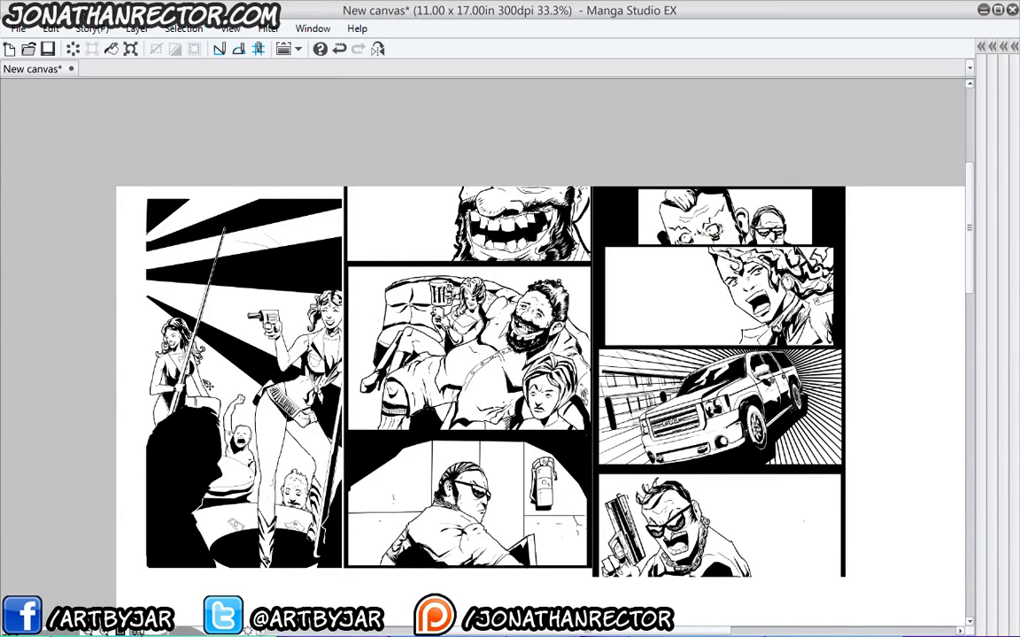
scroll(206, 385, "up", 1)
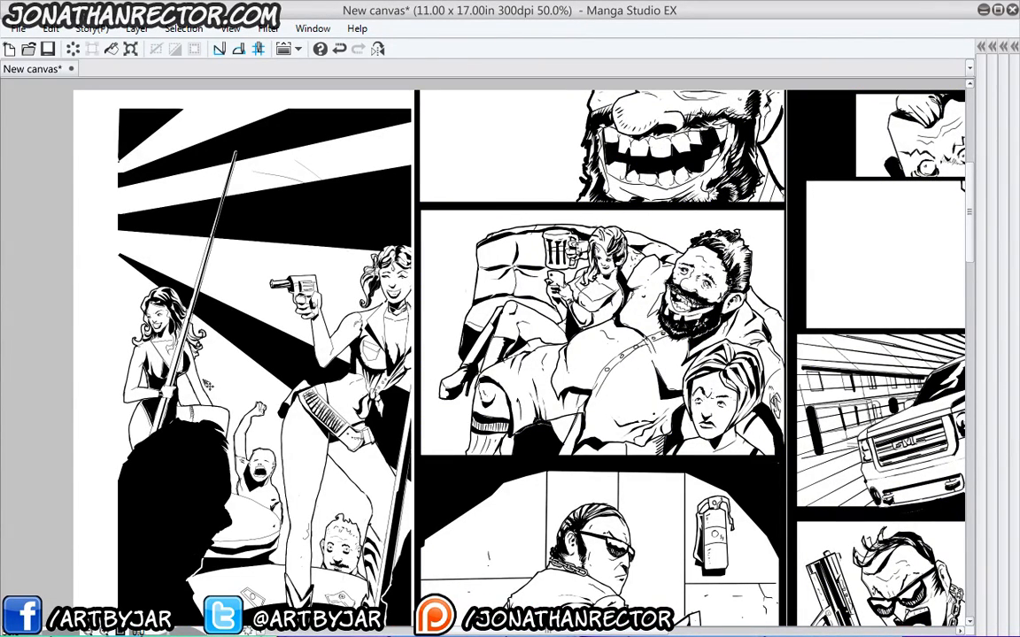
Add a new layer above the comic pages and set up the Jon-Inky pen in bright red, with the panels hidden.
key("Tab")
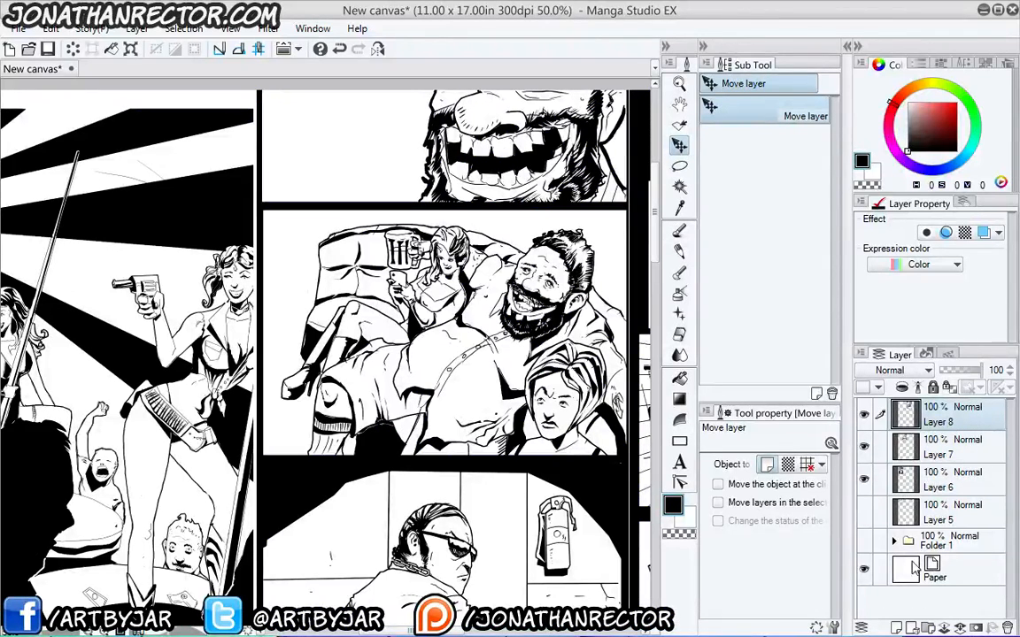
left_click(895, 627)
key("p")
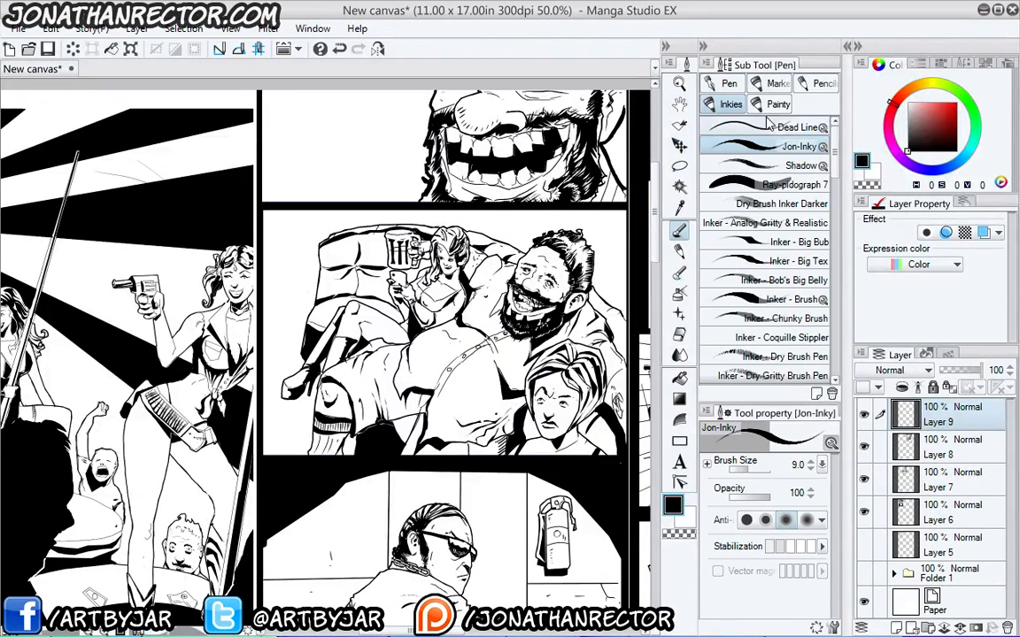
left_click_drag(921, 95, 956, 103)
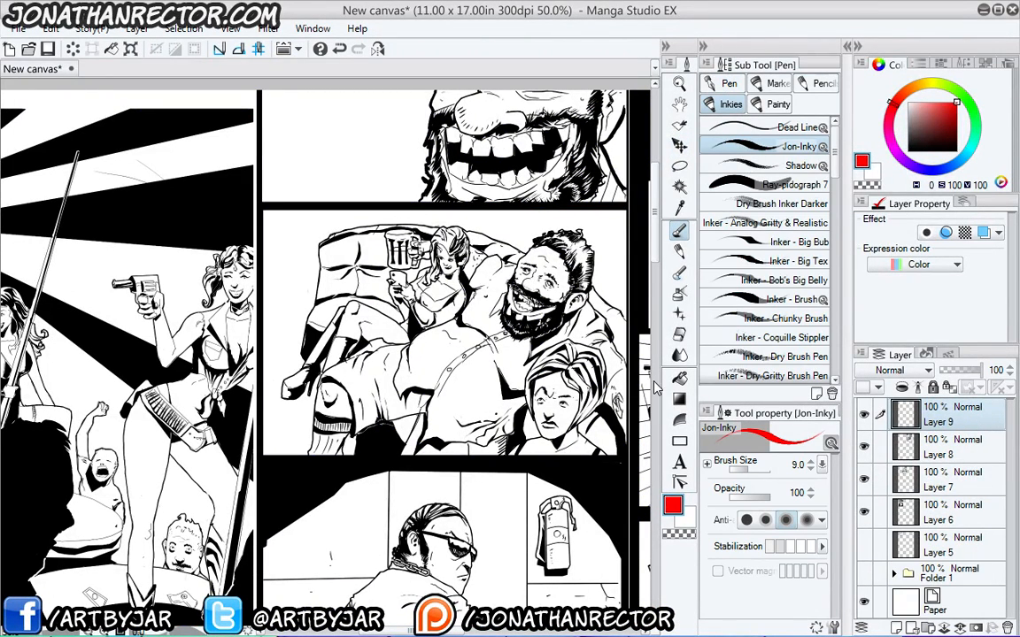
key("Tab")
left_click_drag(289, 465, 239, 471)
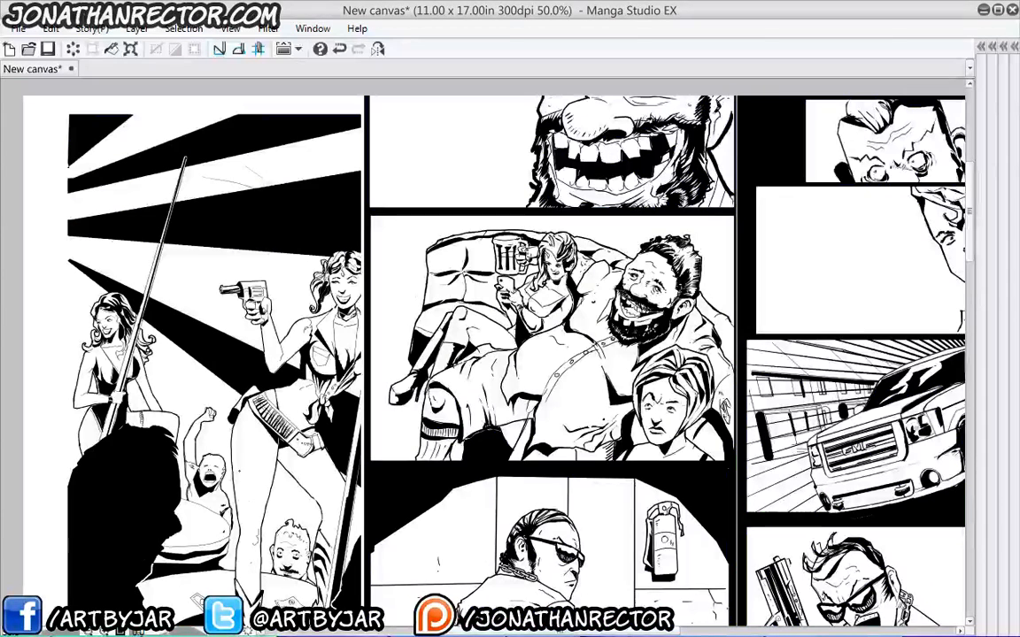
Shift Layers 7 and 8 together away from the first comic page on Layer 6, leaving only a narrow gap between the pages.
key("Tab")
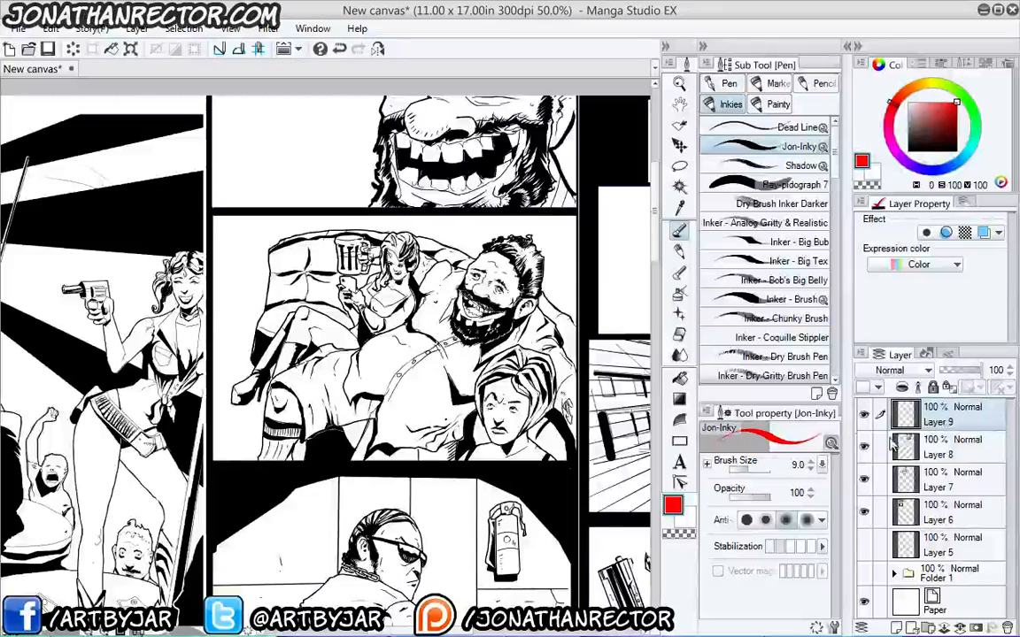
left_click(943, 450)
left_click(882, 476)
left_click_drag(225, 472, 263, 494)
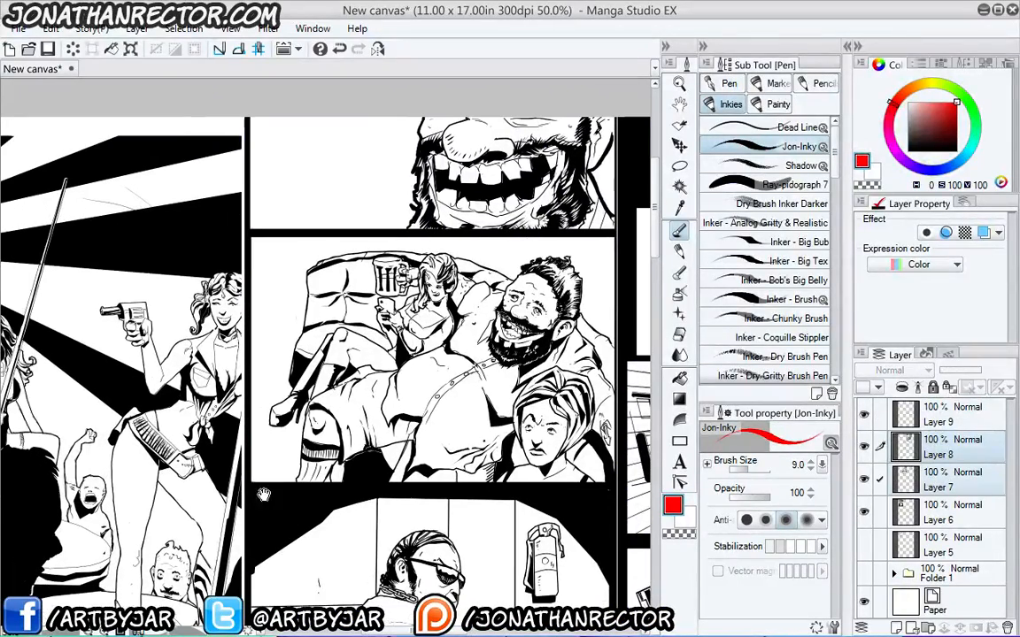
key("k")
left_click_drag(190, 444, 305, 446)
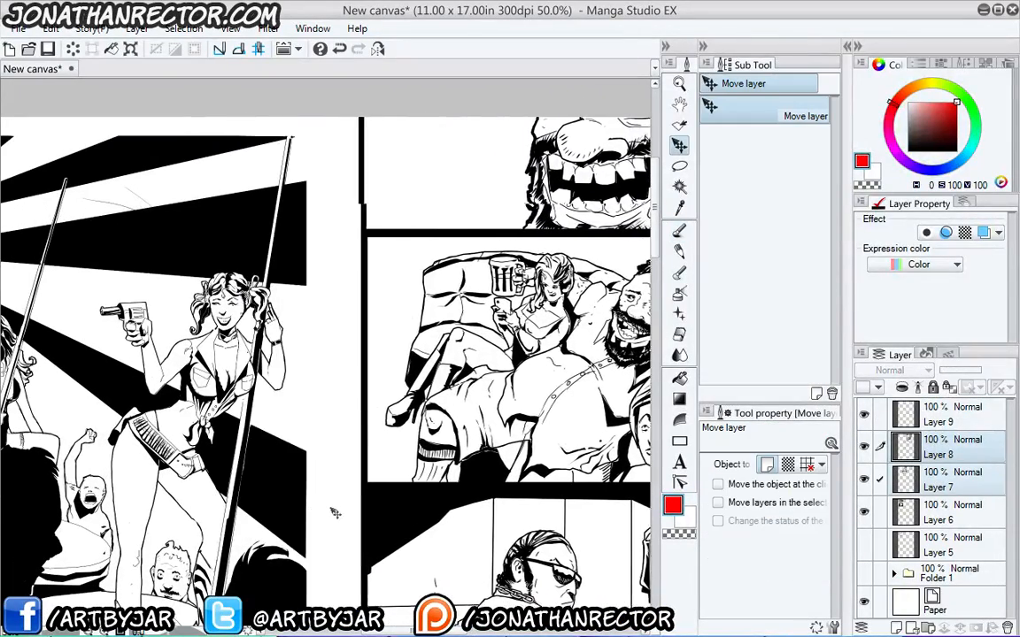
left_click_drag(335, 513, 290, 510)
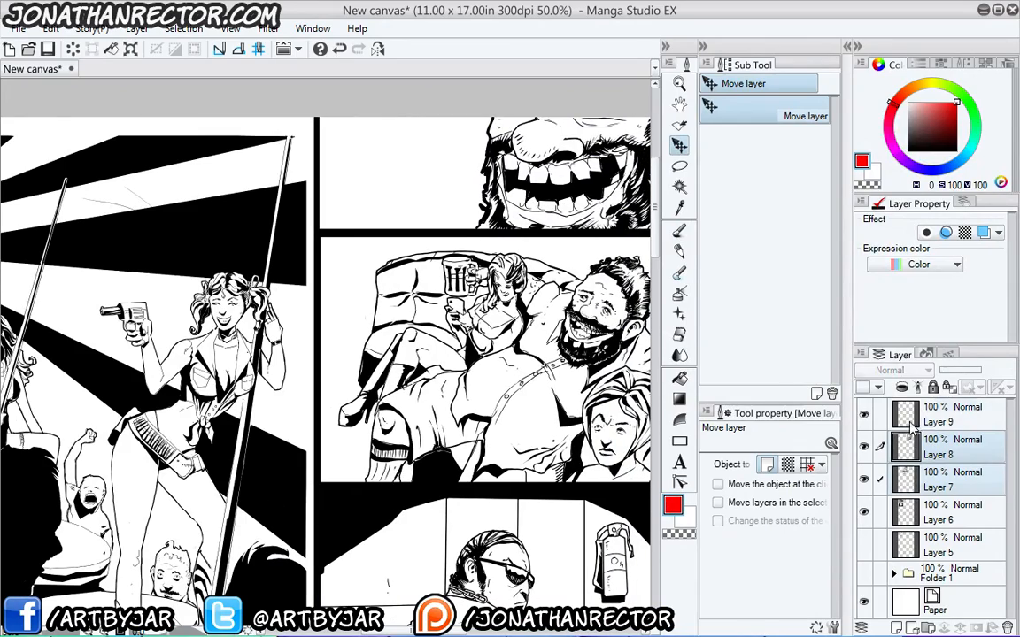
Make Layer 9 the active layer and hide Layers 8 and 7, with the interface panels hidden.
left_click(910, 423)
key("Tab")
left_click_drag(215, 434, 358, 387)
key("Tab")
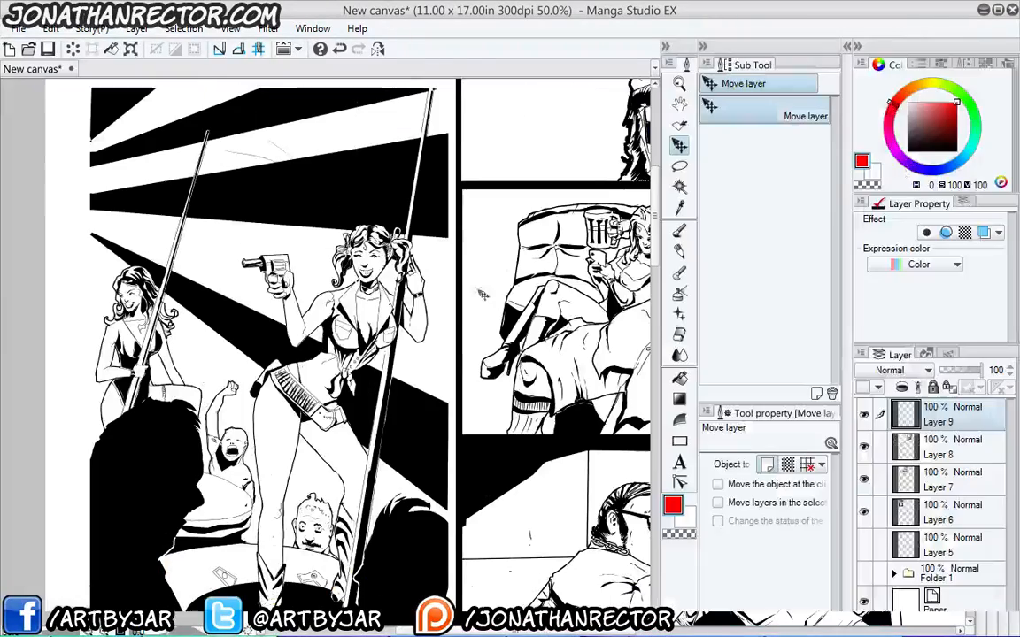
left_click(865, 448)
left_click(865, 479)
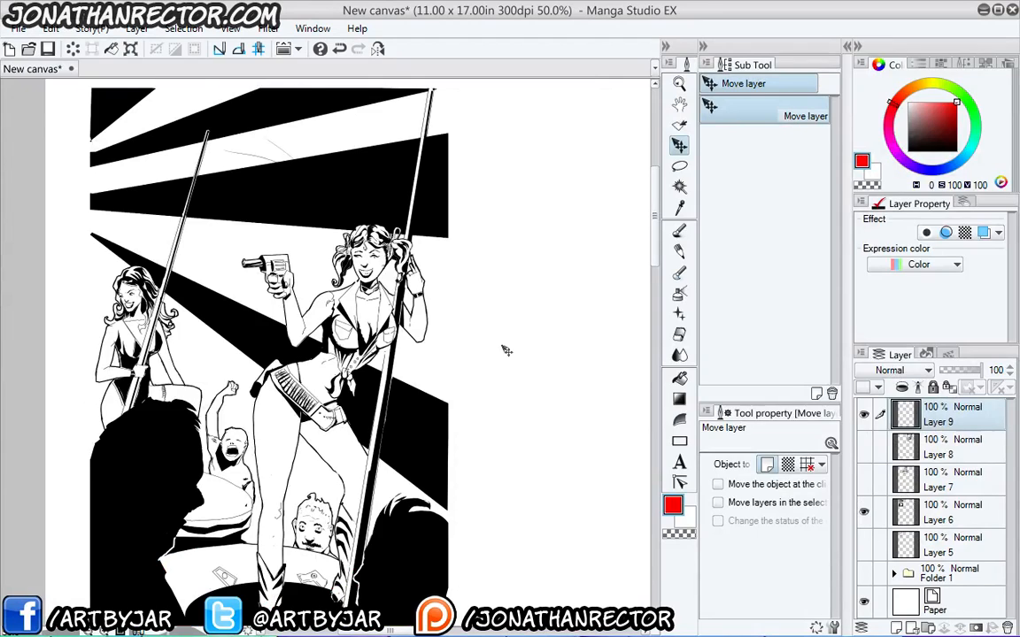
key("Tab")
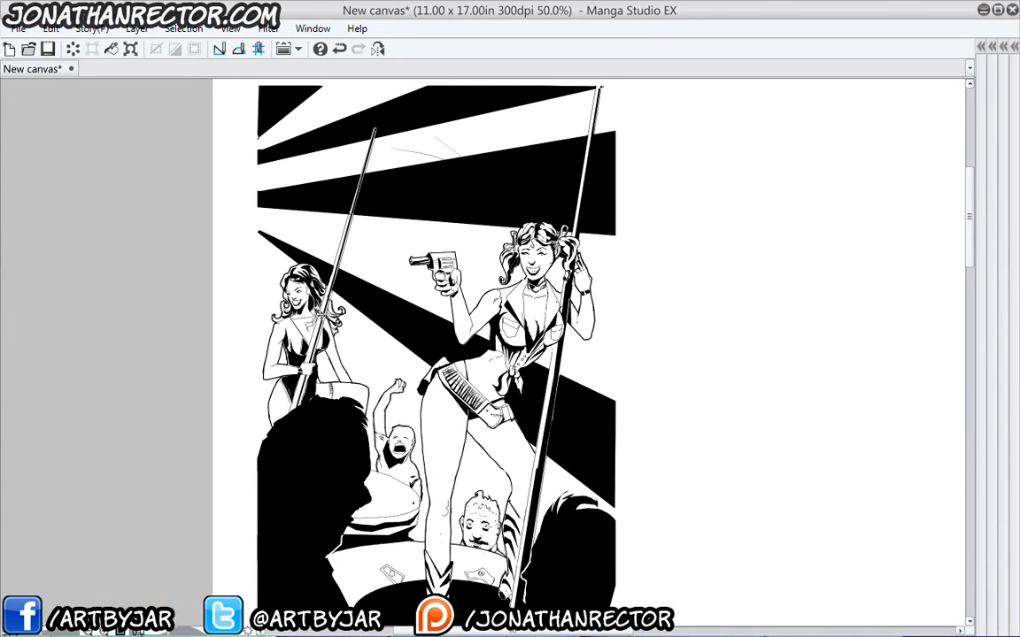
Examine the composition of the first inked page up close, from the light beams down to the foreground silhouettes.
scroll(320, 314, "up", 1)
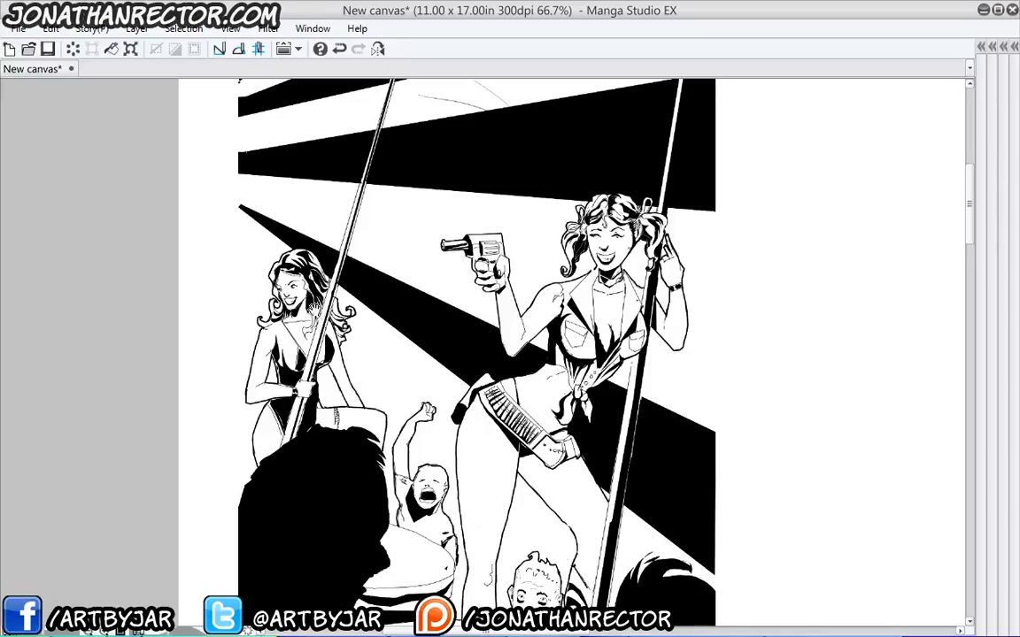
mouse_move(280, 335)
left_mouse_down()
mouse_move(274, 436)
mouse_move(276, 387)
left_mouse_up()
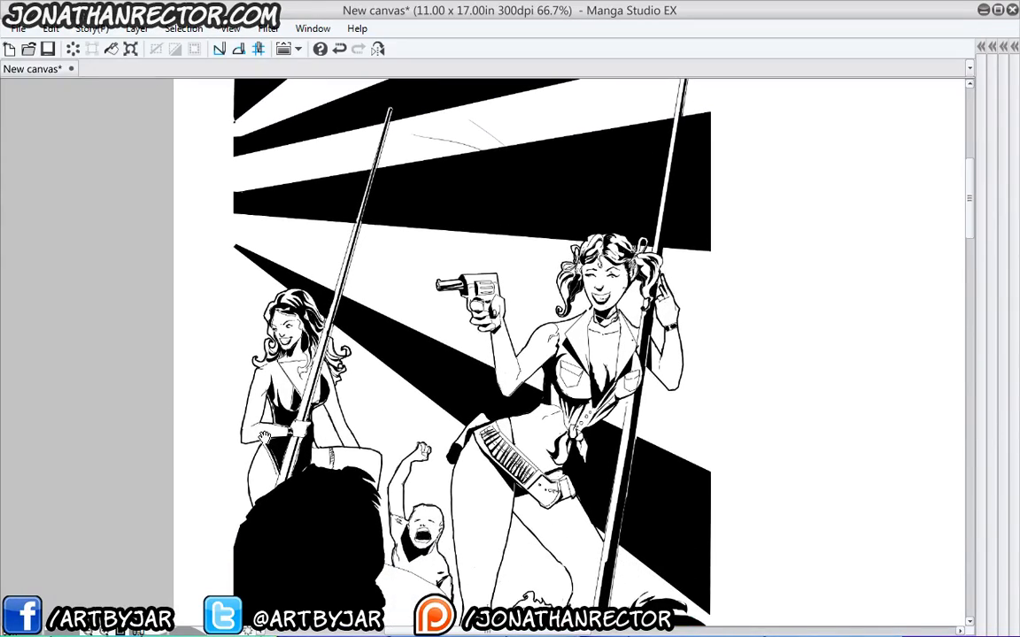
mouse_move(263, 440)
left_mouse_down()
mouse_move(267, 248)
mouse_move(270, 459)
left_mouse_up()
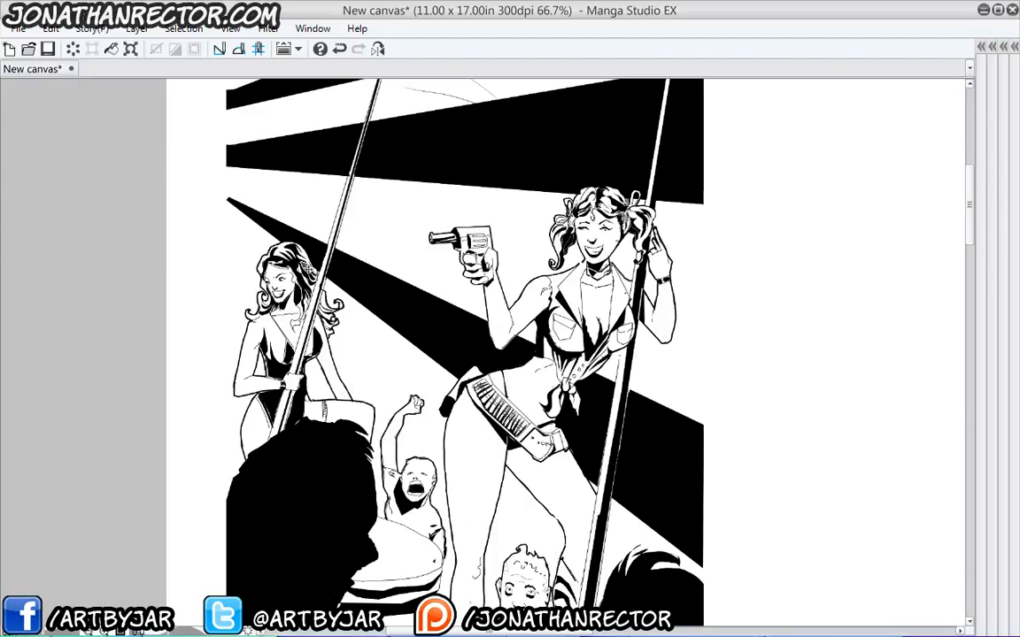
left_click_drag(299, 440, 293, 293)
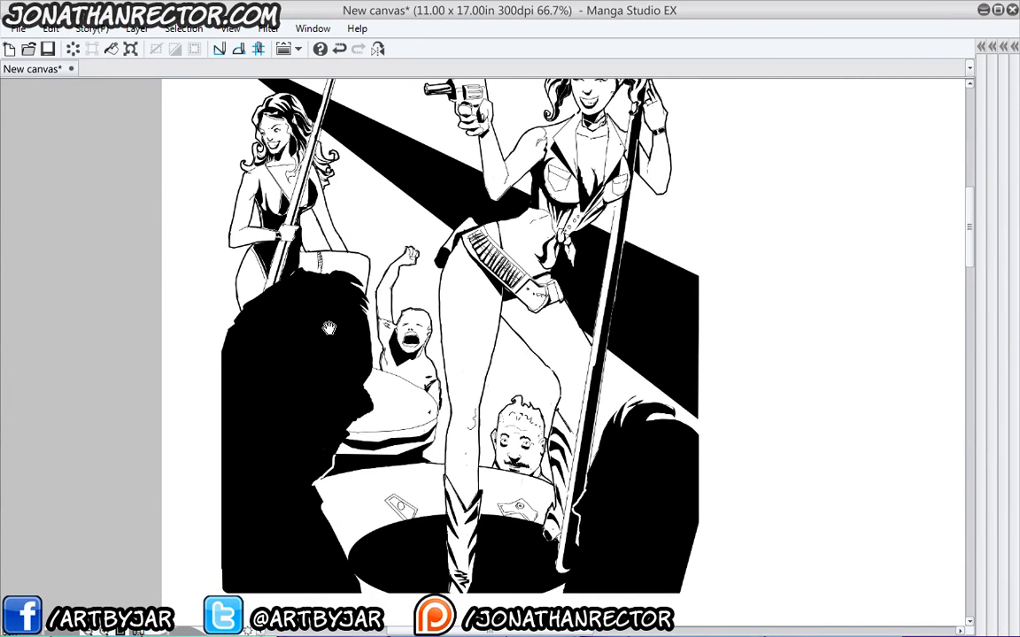
left_click_drag(320, 309, 302, 385)
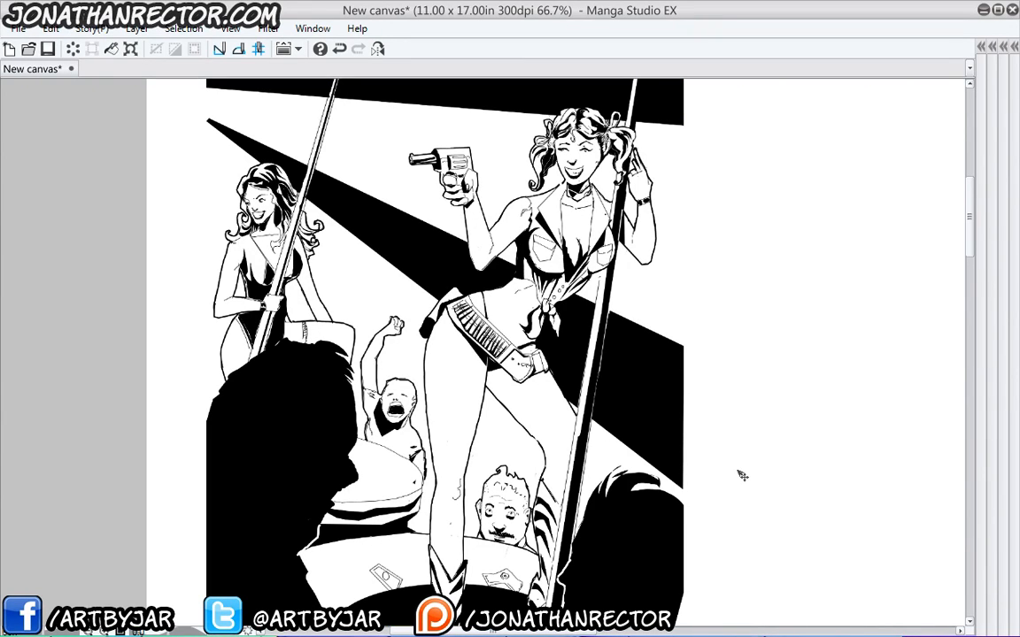
left_click_drag(341, 399, 341, 427)
left_click_drag(352, 292, 269, 363)
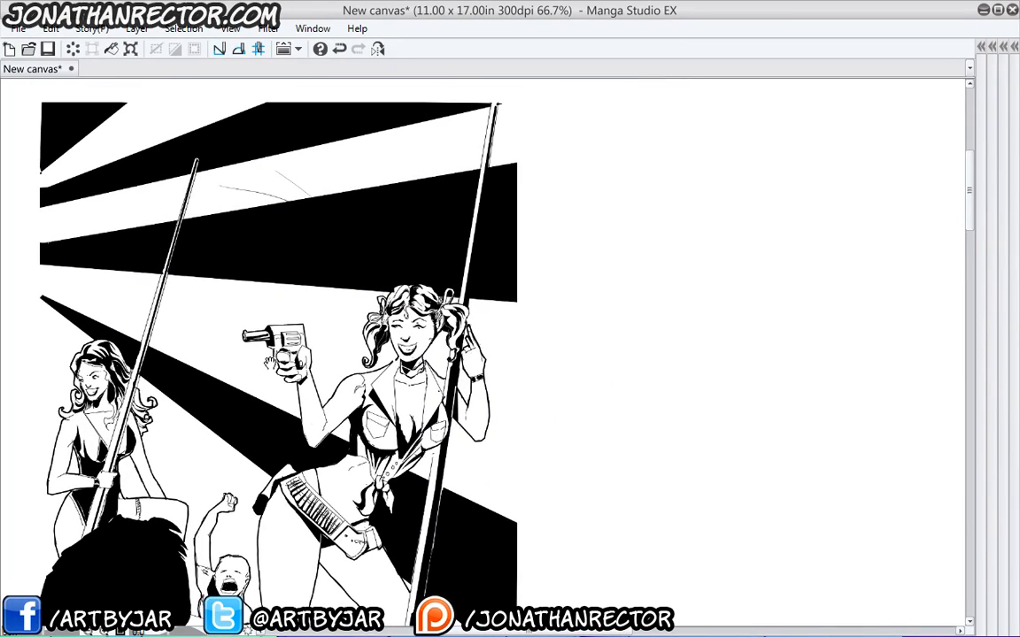
Write "- lacks impact" in red beside the upper part of the page and underline "impact" twice.
mouse_move(544, 154)
left_mouse_down()
mouse_move(559, 151)
mouse_move(571, 175)
mouse_move(609, 173)
left_mouse_up()
mouse_move(621, 128)
left_mouse_down()
mouse_move(618, 175)
mouse_move(634, 168)
left_mouse_up()
mouse_move(681, 142)
left_mouse_down()
mouse_move(682, 168)
mouse_move(713, 168)
left_mouse_up()
mouse_move(724, 146)
left_mouse_down()
mouse_move(725, 184)
mouse_move(736, 160)
left_mouse_up()
left_click_drag(748, 149, 758, 161)
left_click_drag(770, 145, 772, 159)
mouse_move(777, 117)
left_mouse_down()
mouse_move(780, 163)
mouse_move(782, 144)
left_mouse_up()
left_click_drag(804, 176, 654, 174)
left_click_drag(784, 184, 668, 188)
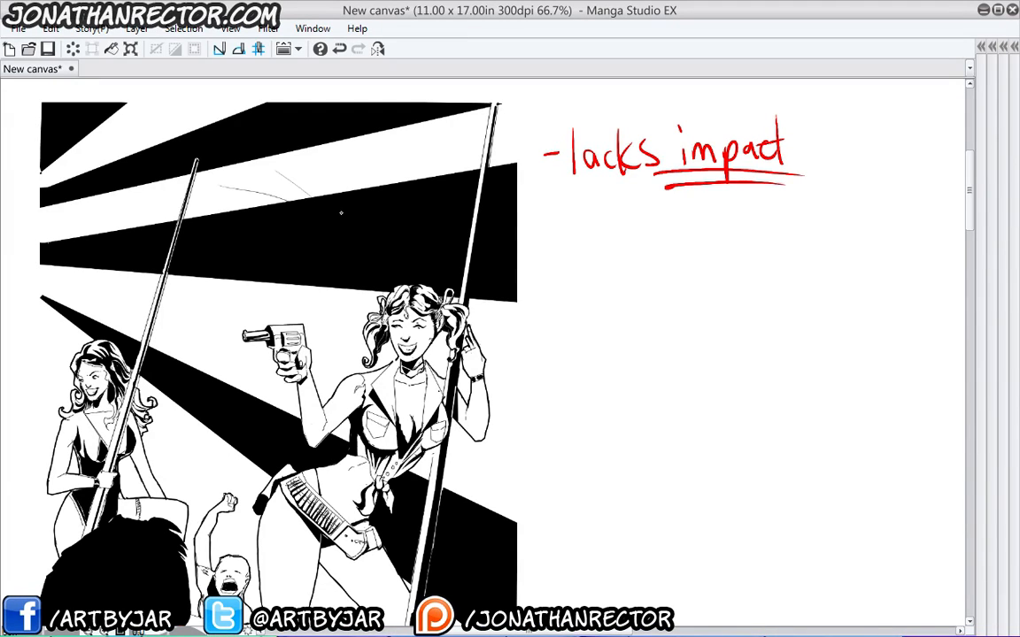
Examine the placement of the two women, the spectators and the silhouetted heads across the page.
left_click_drag(336, 372, 435, 252)
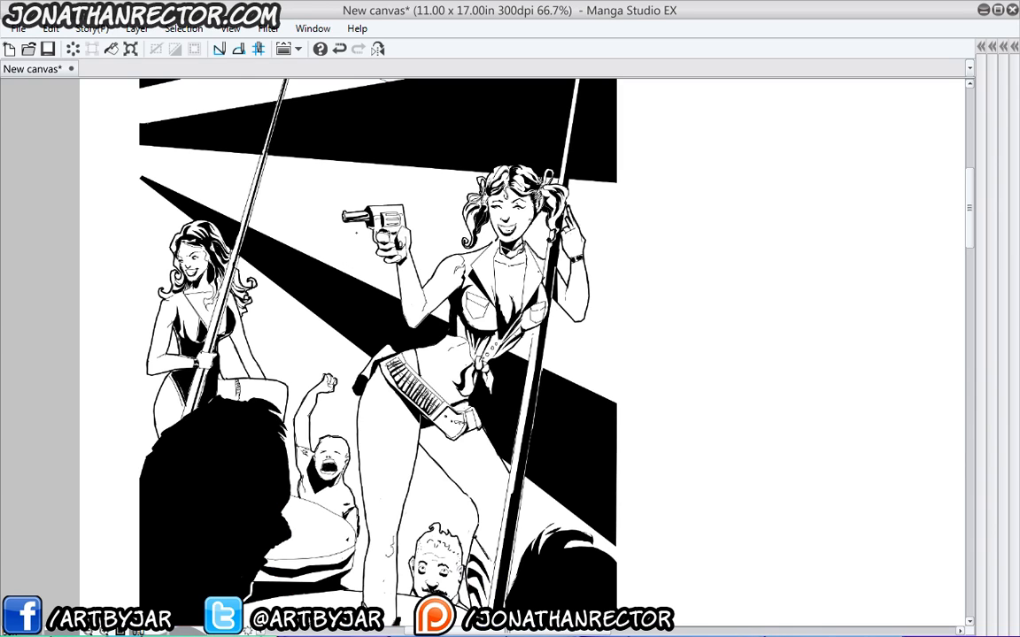
left_click_drag(358, 262, 298, 351)
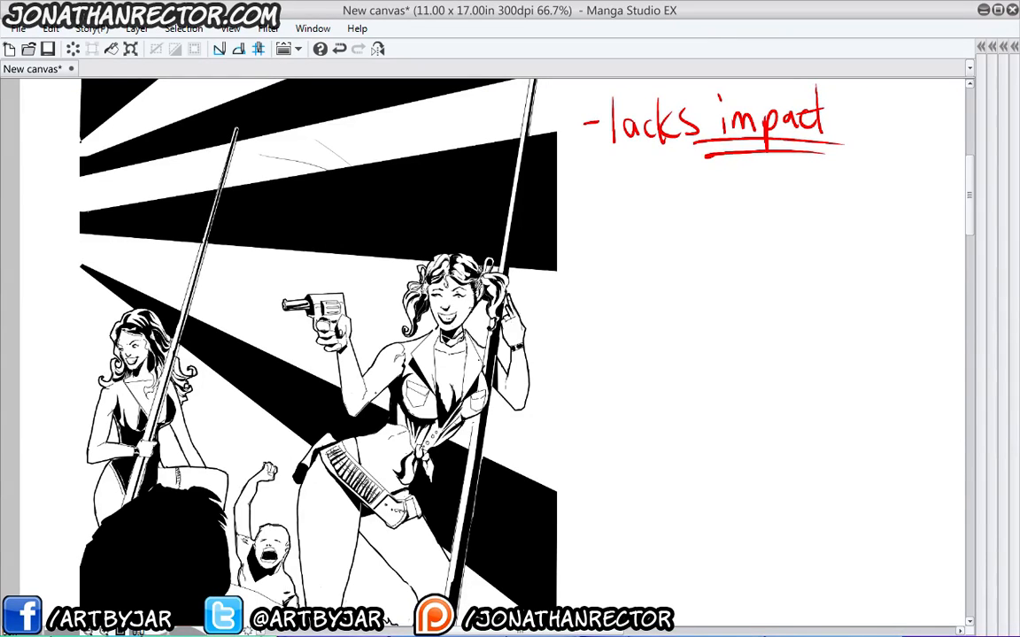
left_click_drag(312, 428, 334, 319)
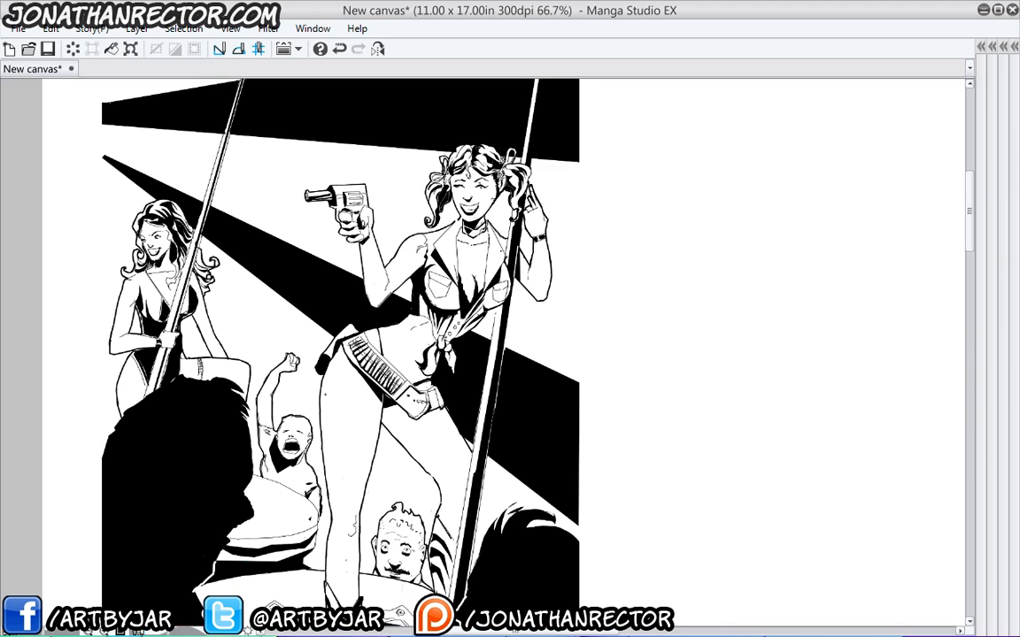
left_click_drag(225, 392, 258, 337)
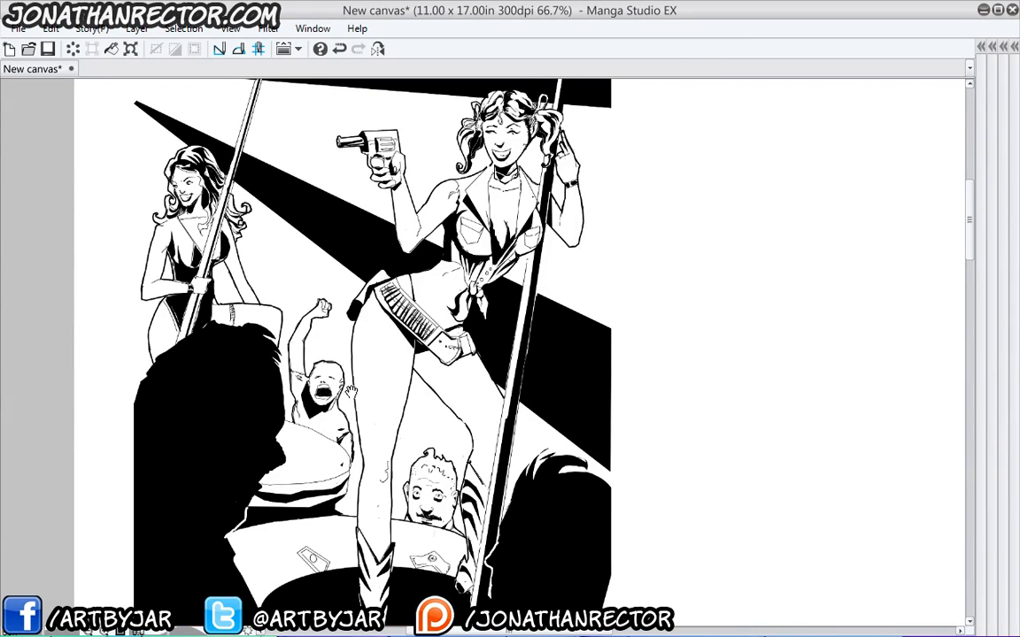
left_click_drag(333, 383, 345, 267)
left_click_drag(264, 284, 267, 284)
scroll(270, 274, "up", 1)
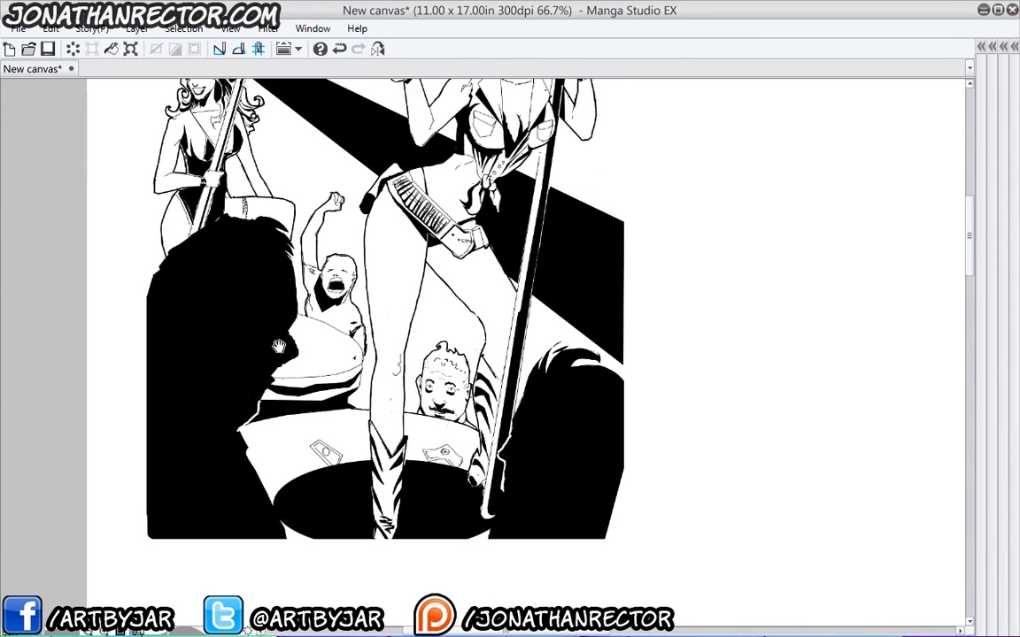
scroll(293, 220, "up", 1)
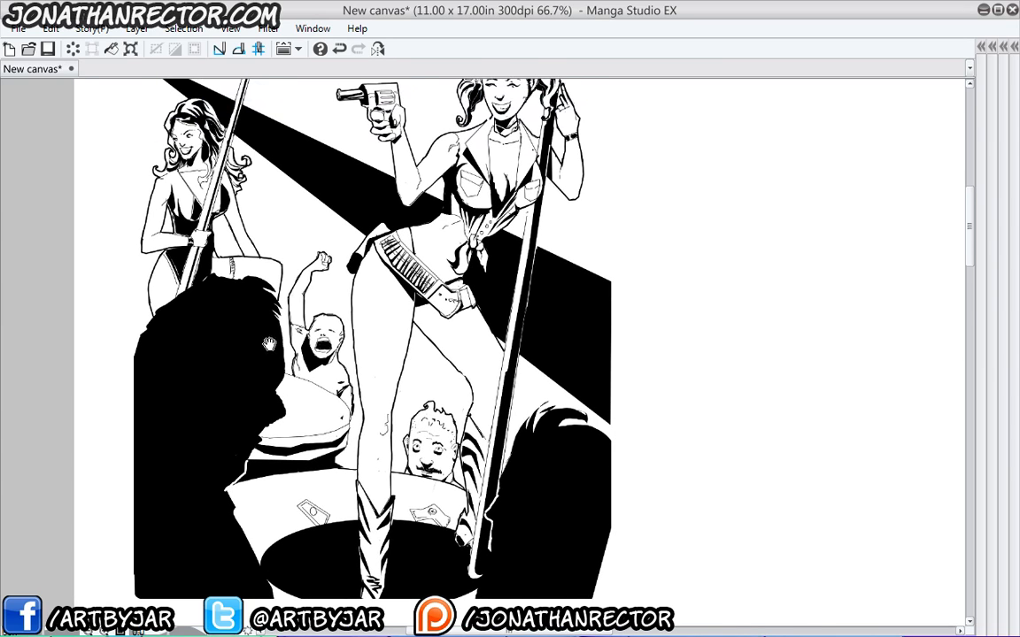
Draw red ovals with crossed guidelines over both silhouetted foreground heads.
mouse_move(273, 330)
left_mouse_down()
mouse_move(155, 455)
mouse_move(270, 323)
left_mouse_up()
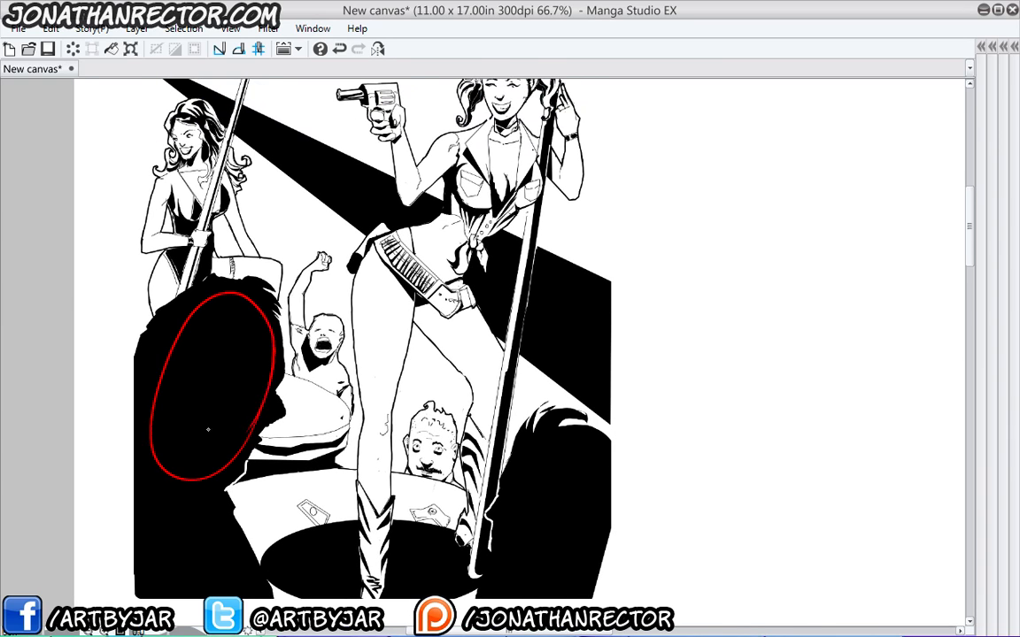
left_click_drag(176, 360, 273, 392)
left_click_drag(235, 294, 203, 453)
mouse_move(566, 426)
left_mouse_down()
mouse_move(592, 463)
mouse_move(544, 594)
left_mouse_up()
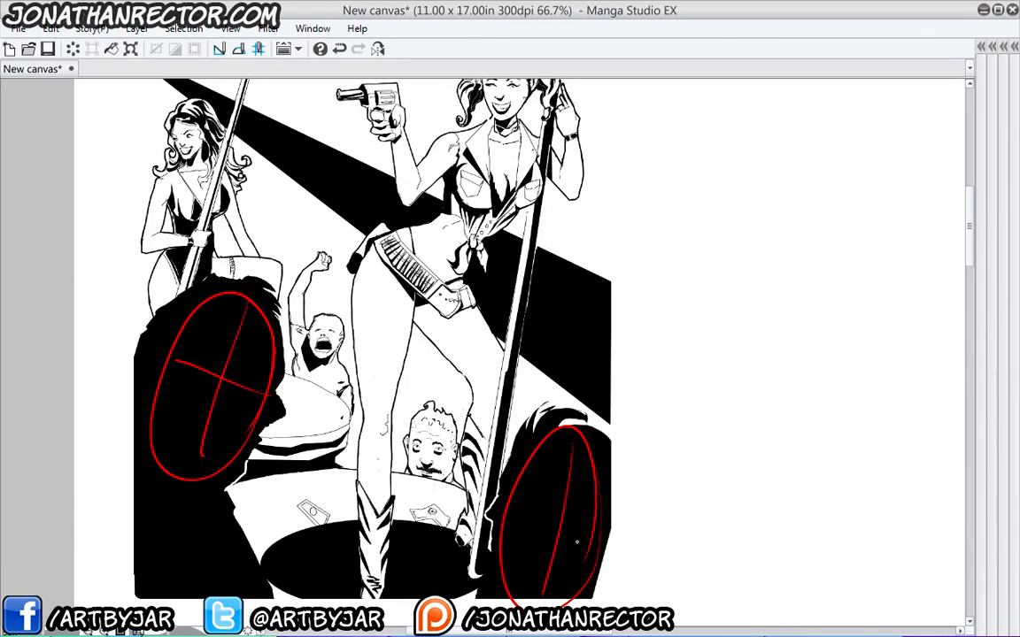
left_click_drag(503, 518, 597, 543)
Sketch red curves beneath the page between the silhouettes and mark the shouting man and the moustached man in red.
scroll(198, 426, "down", 2)
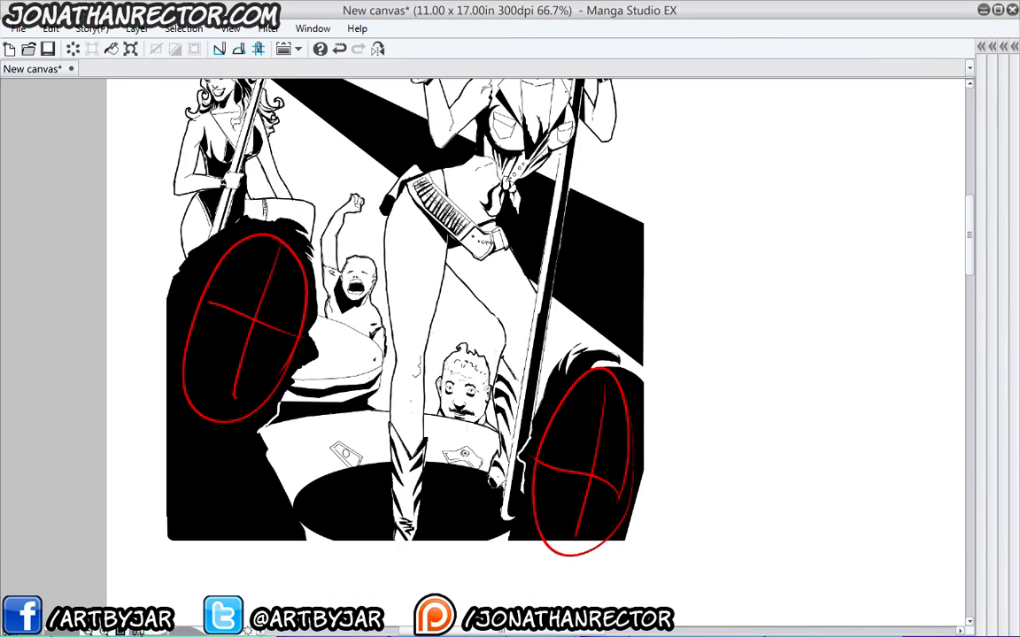
left_click_drag(340, 276, 351, 285)
mouse_move(535, 546)
left_mouse_down()
mouse_move(237, 486)
mouse_move(283, 558)
mouse_move(259, 542)
left_mouse_up()
left_click_drag(504, 550, 337, 549)
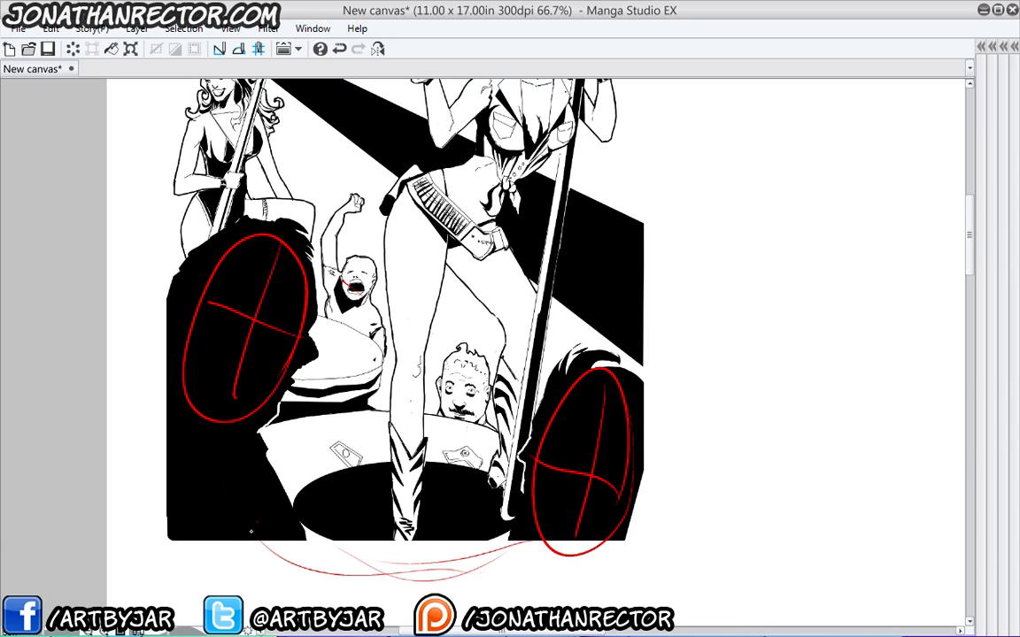
left_click_drag(447, 408, 455, 412)
left_click_drag(446, 329, 455, 329)
Sketch large overlapping red head ovals with curved guidelines in the blank area beside the page.
left_click_drag(255, 387, 227, 461)
mouse_move(771, 199)
left_mouse_down()
mouse_move(635, 391)
mouse_move(735, 425)
mouse_move(703, 264)
mouse_move(633, 236)
left_mouse_up()
left_click_drag(292, 373, 329, 249)
left_click_drag(255, 327, 198, 505)
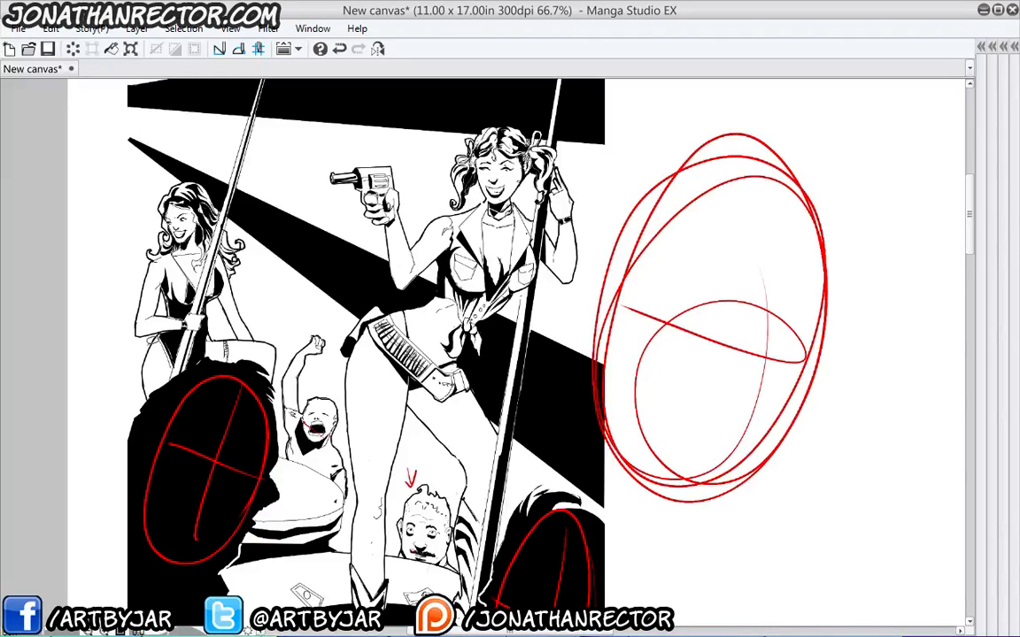
Lasso and delete the red ovals, curves and marks on and beside the page, and clear the selection.
mouse_move(139, 306)
left_mouse_down()
mouse_move(247, 227)
mouse_move(927, 278)
mouse_move(97, 460)
mouse_move(141, 364)
left_mouse_up()
key("Delete")
mouse_move(115, 273)
left_mouse_down()
mouse_move(139, 528)
mouse_move(728, 357)
mouse_move(473, 235)
mouse_move(334, 241)
left_mouse_up()
key("Delete")
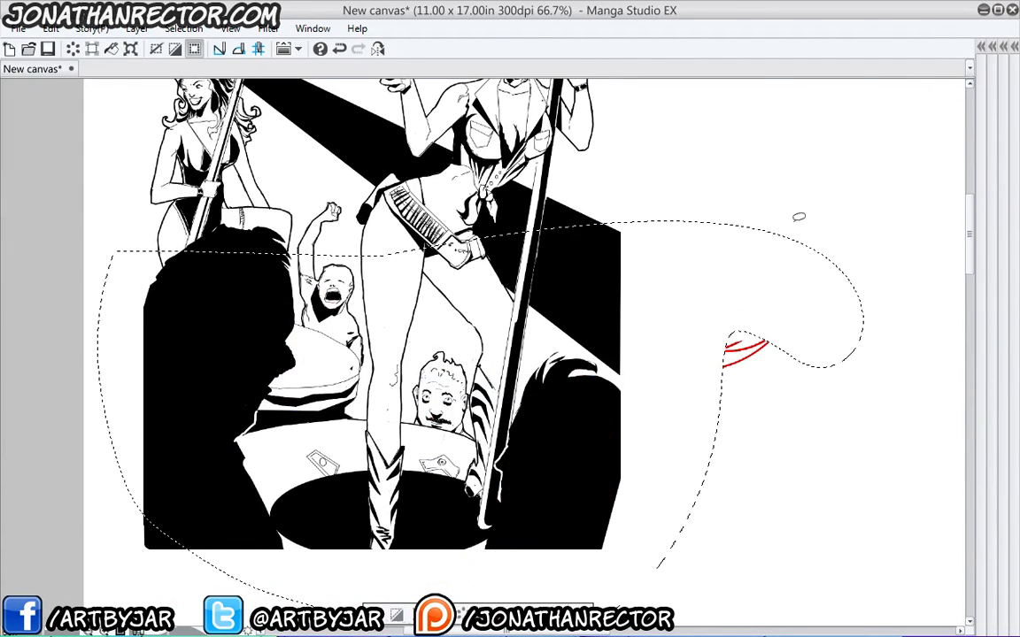
left_click_drag(781, 249, 719, 270)
key("Delete")
key("ctrl+d")
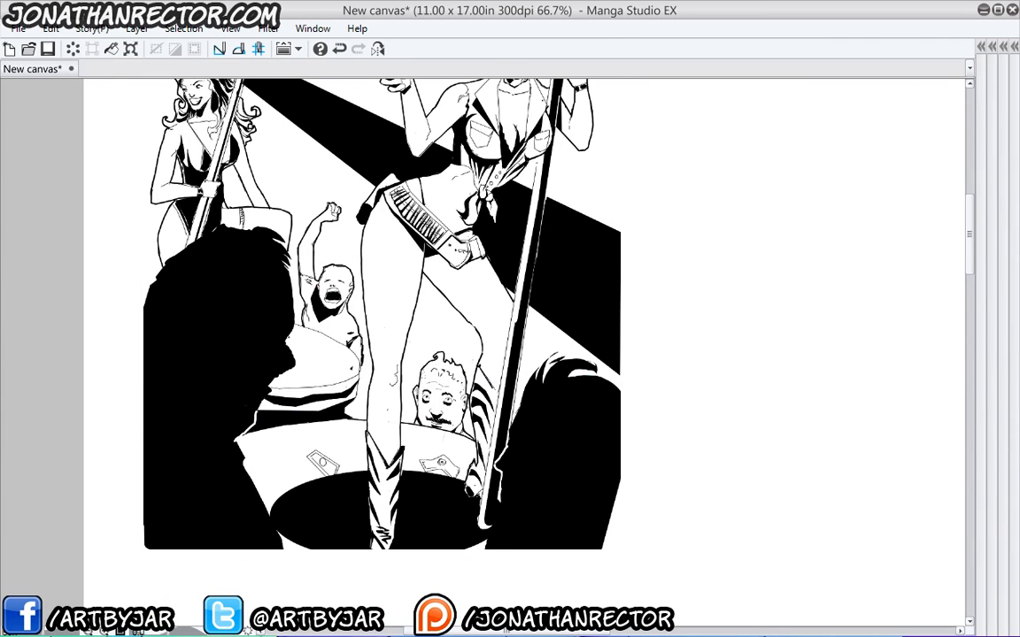
Try tracing red contour strokes along the belly folds of the shouting man behind the silhouetted head.
left_click_drag(215, 399, 273, 476)
left_click_drag(281, 436, 266, 377)
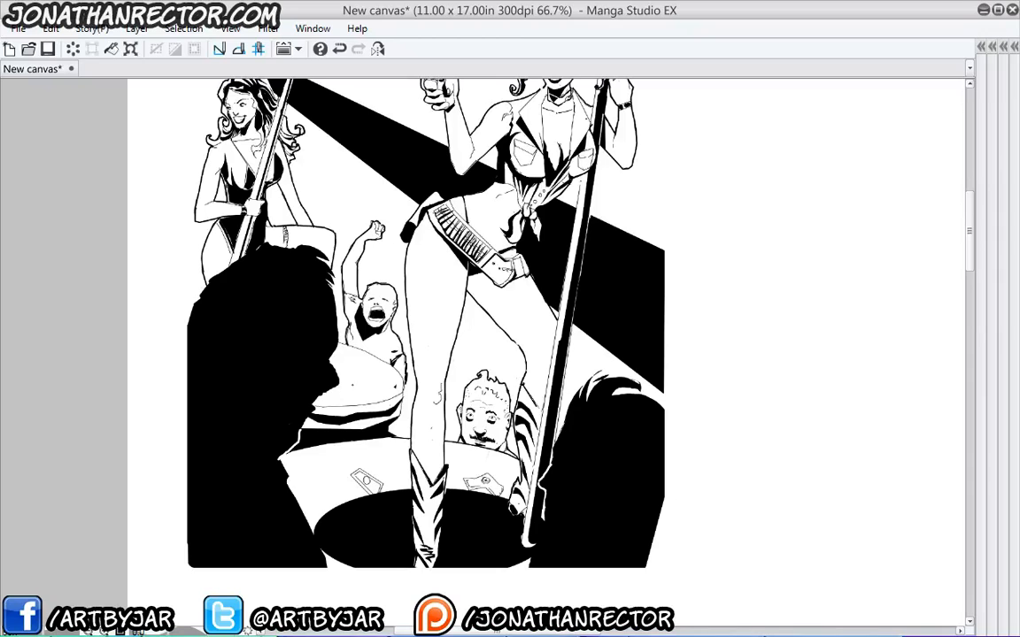
scroll(323, 266, "up", 2)
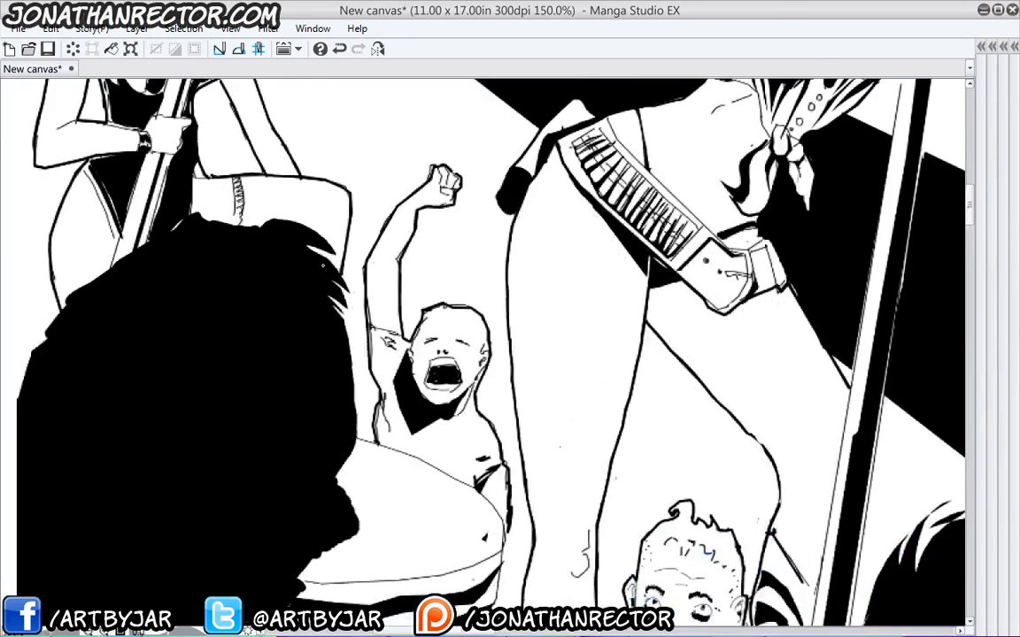
scroll(325, 270, "up", 1)
left_click_drag(425, 550, 366, 292)
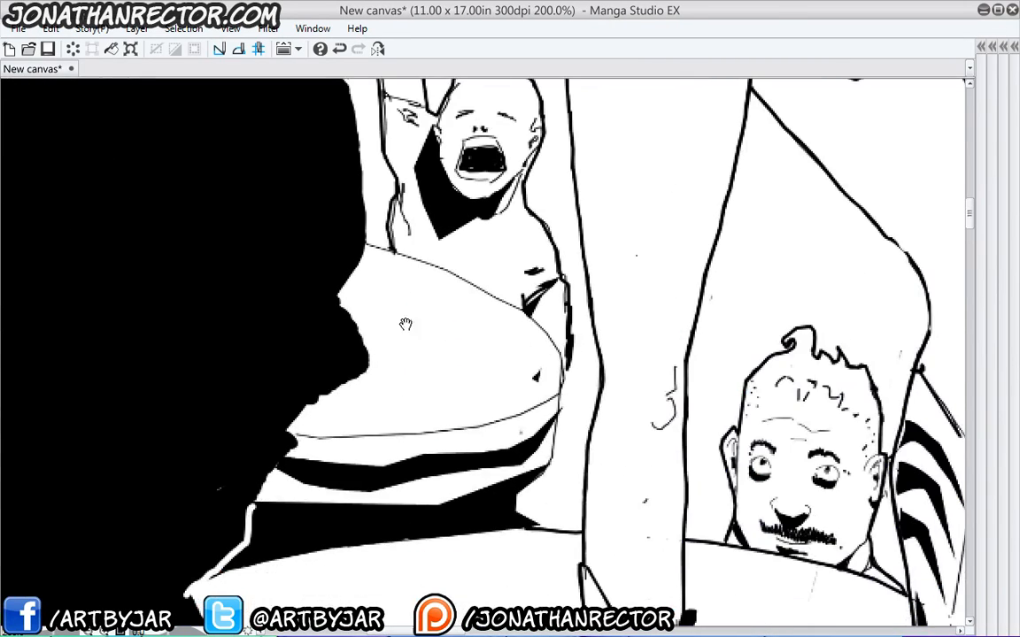
left_click_drag(448, 407, 505, 346)
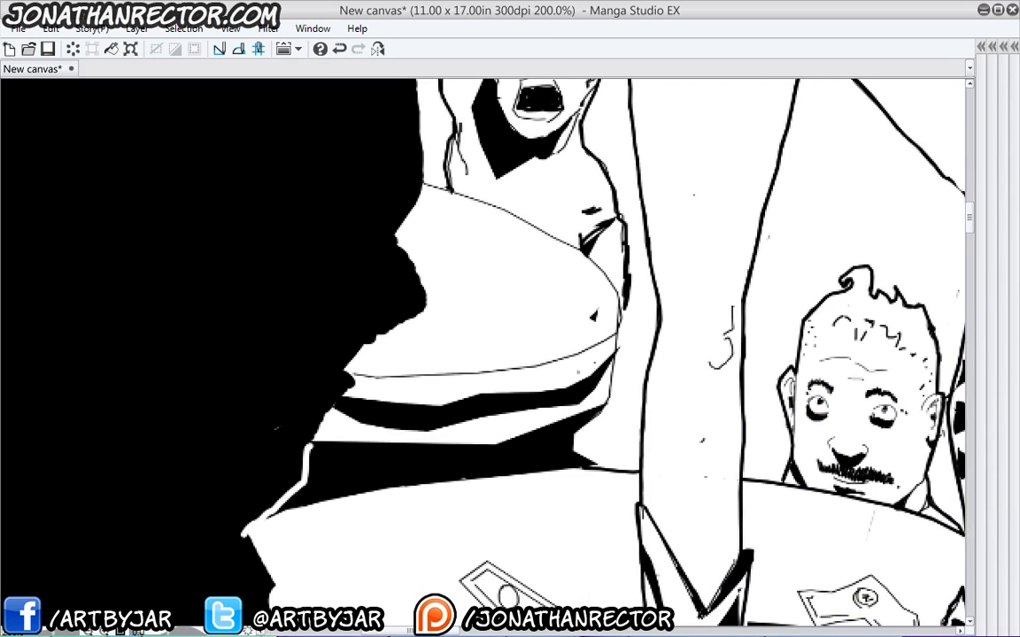
mouse_move(602, 411)
left_mouse_down()
mouse_move(456, 447)
mouse_move(345, 450)
left_mouse_up()
left_click_drag(606, 332, 386, 365)
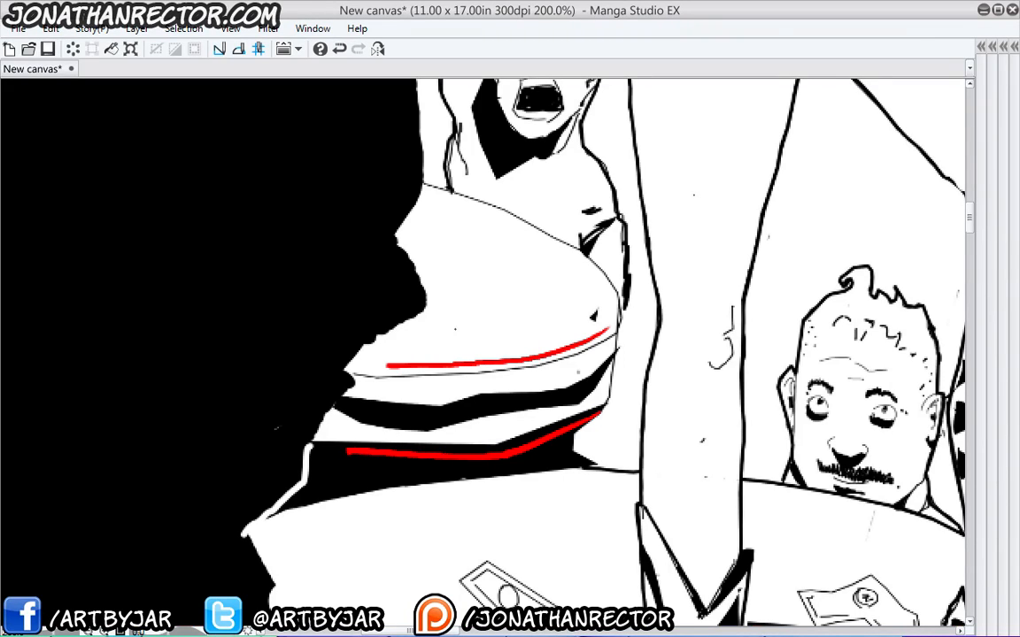
mouse_move(605, 305)
left_mouse_down()
mouse_move(500, 222)
mouse_move(416, 210)
mouse_move(523, 336)
mouse_move(398, 364)
mouse_move(551, 308)
left_mouse_up()
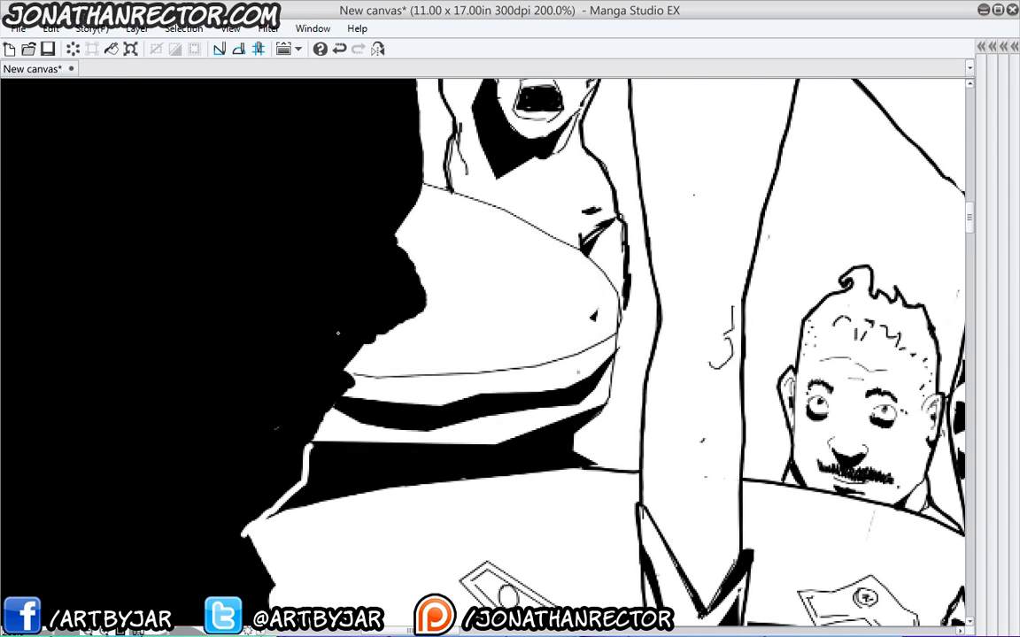
scroll(337, 333, "down", 1)
scroll(337, 333, "down", 1)
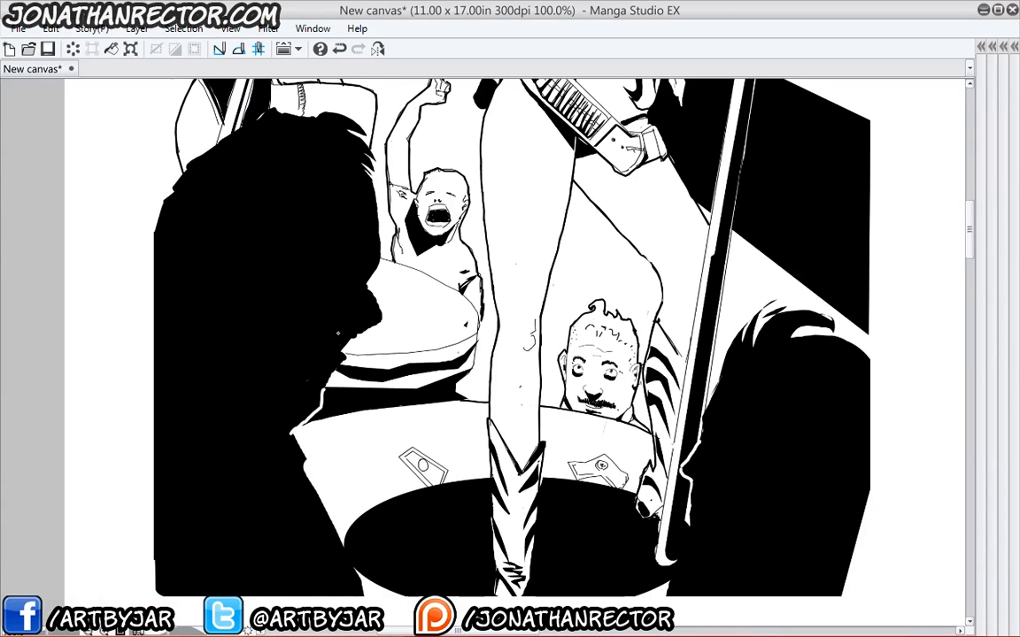
scroll(338, 333, "down", 1)
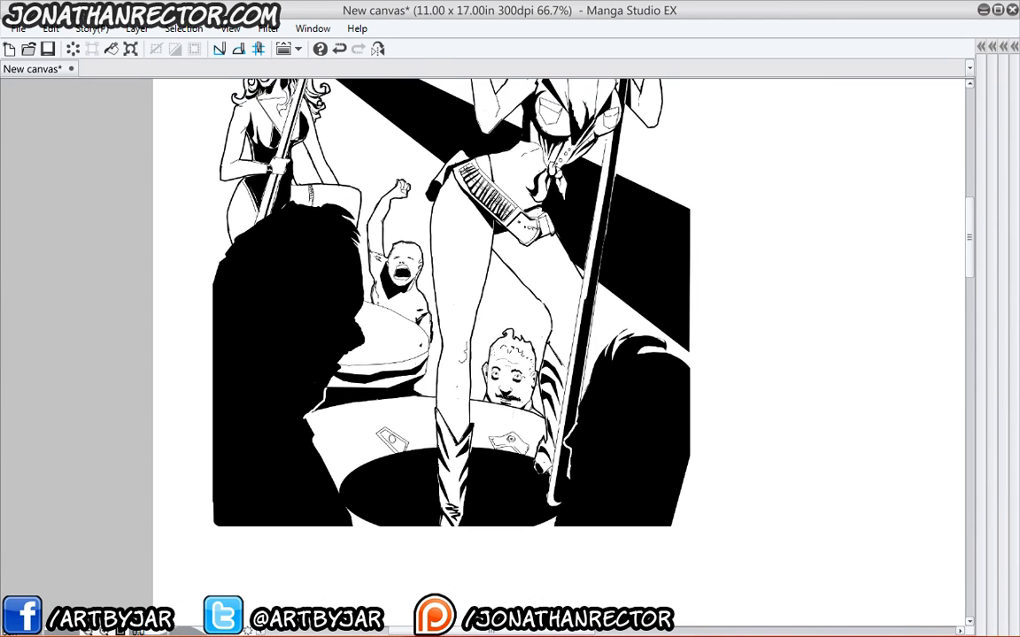
Draw a long overlapping red perspective diagonal from beside the background dancer through the shouting man to the foreground silhouette at the opposite edge.
mouse_move(376, 301)
left_mouse_down()
mouse_move(624, 469)
mouse_move(623, 480)
left_mouse_up()
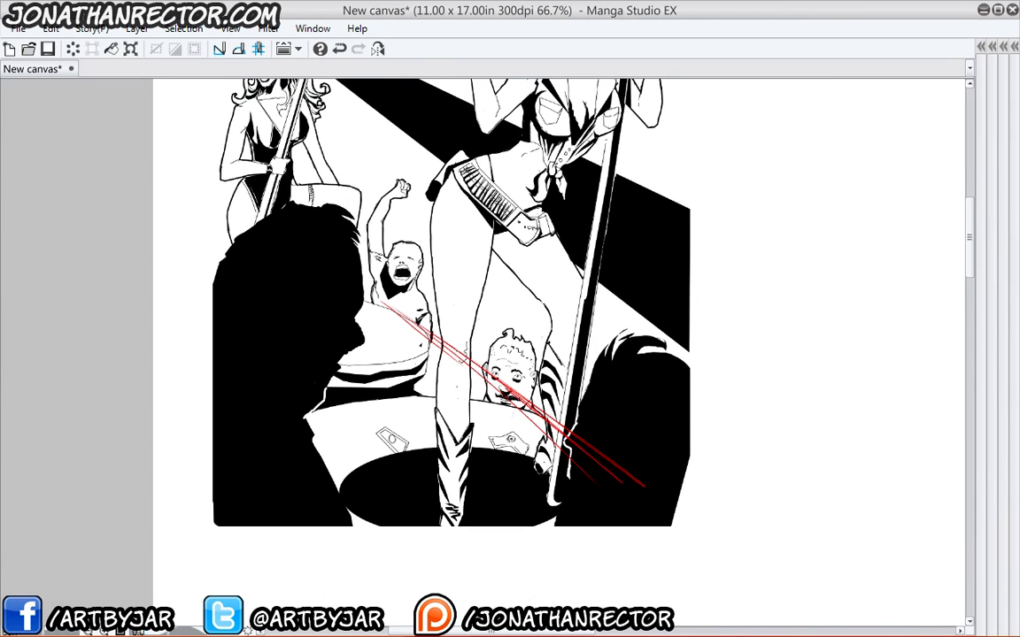
left_click_drag(274, 222, 644, 486)
mouse_move(217, 178)
left_mouse_down()
mouse_move(647, 491)
mouse_move(173, 151)
left_mouse_up()
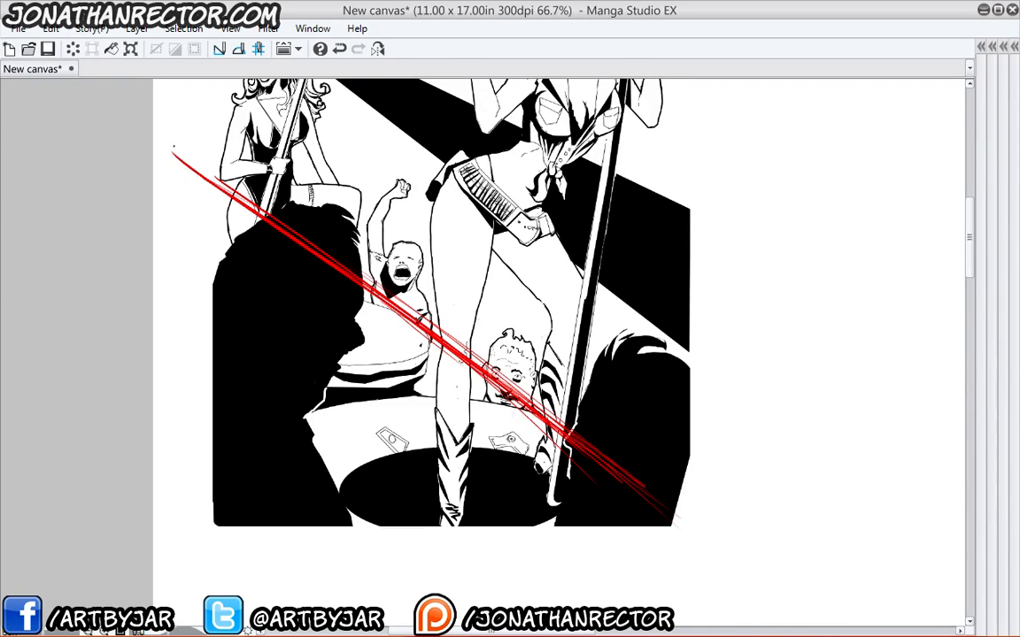
Add progressively steeper red perspective diagonals through the large head silhouette, the round table and the page's lower corner.
mouse_move(288, 337)
left_mouse_down()
mouse_move(312, 386)
mouse_move(260, 243)
mouse_move(268, 247)
left_mouse_up()
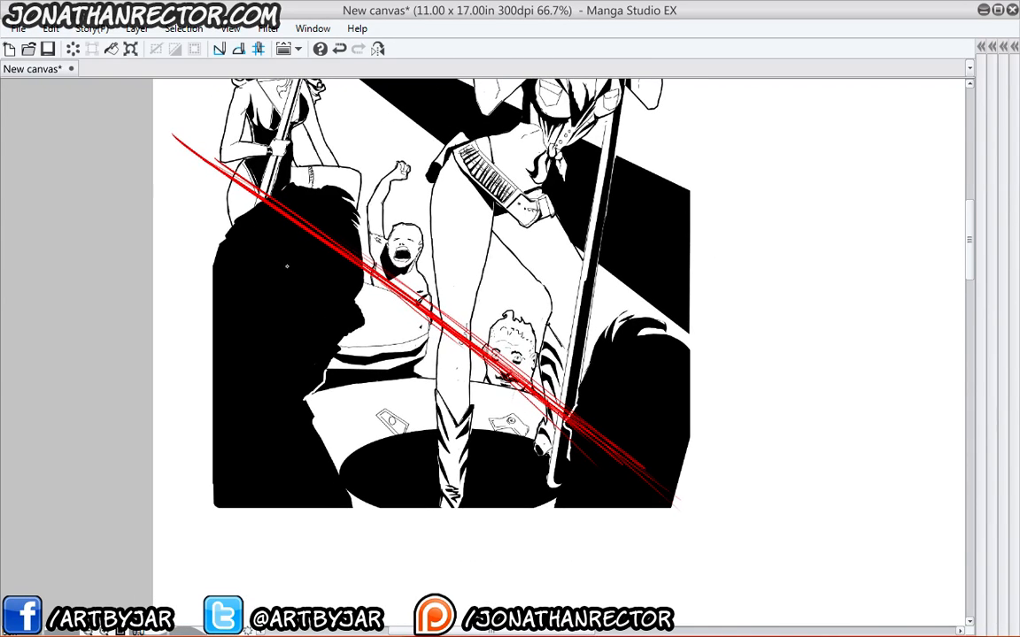
left_click_drag(514, 506, 180, 158)
left_click_drag(496, 487, 180, 158)
left_click_drag(362, 522, 188, 259)
left_click_drag(346, 483, 190, 264)
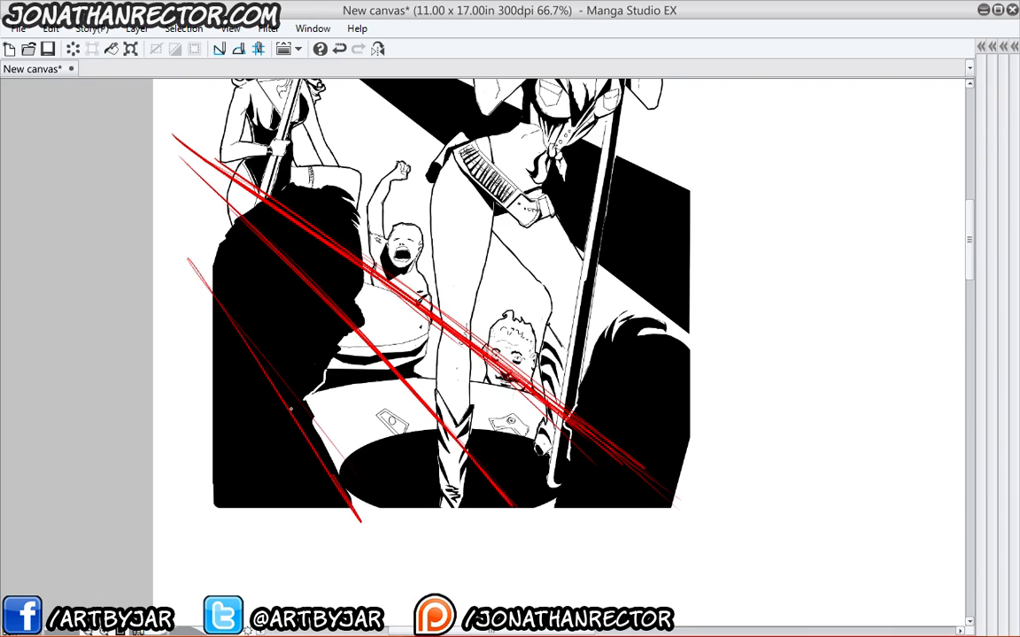
left_click_drag(290, 408, 181, 241)
left_click_drag(322, 462, 170, 211)
left_click_drag(278, 500, 154, 263)
left_click_drag(257, 475, 152, 270)
Draw shallower descending red perspective lines across both dancers' torsos, extending past the panel edges.
left_click_drag(138, 262, 164, 326)
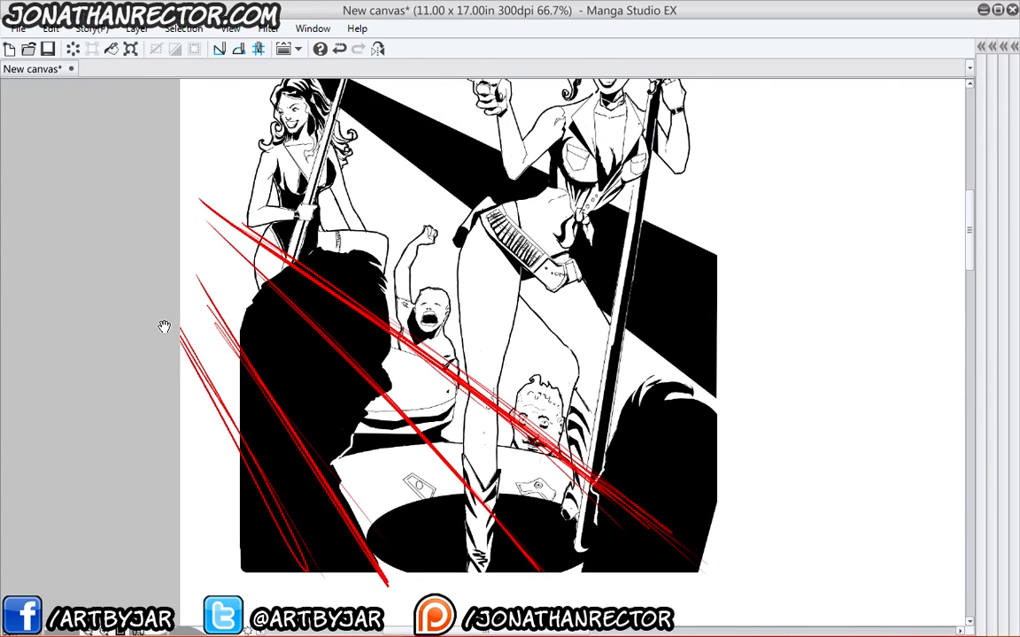
left_click_drag(224, 220, 177, 177)
left_click_drag(213, 209, 177, 176)
left_click_drag(81, 124, 125, 189)
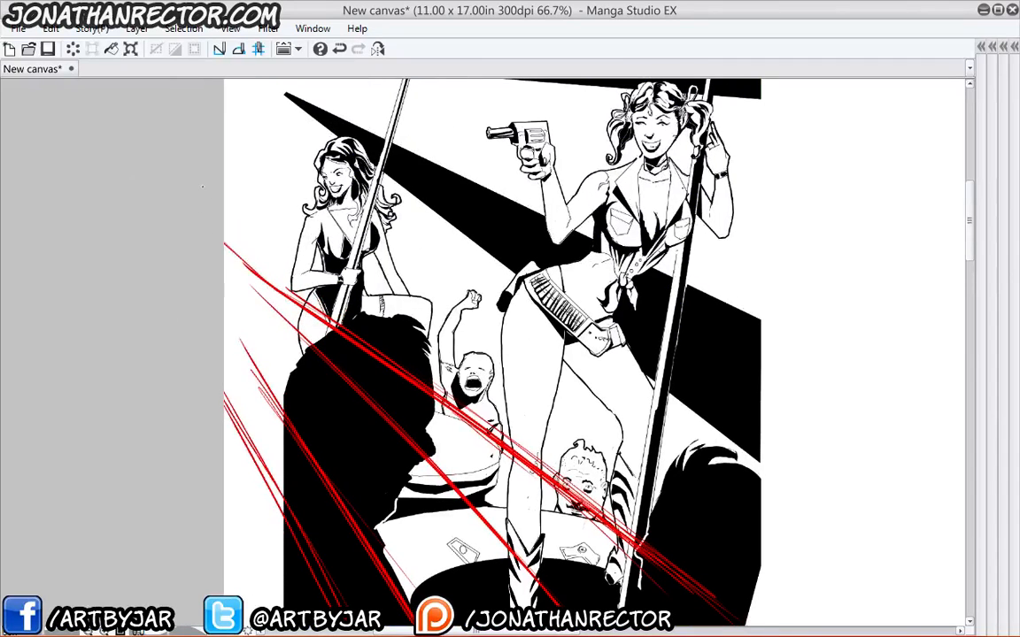
left_click_drag(212, 197, 673, 451)
mouse_move(232, 219)
left_mouse_down()
mouse_move(507, 327)
mouse_move(766, 476)
left_mouse_up()
left_click_drag(270, 195, 783, 372)
left_click_drag(242, 200, 531, 270)
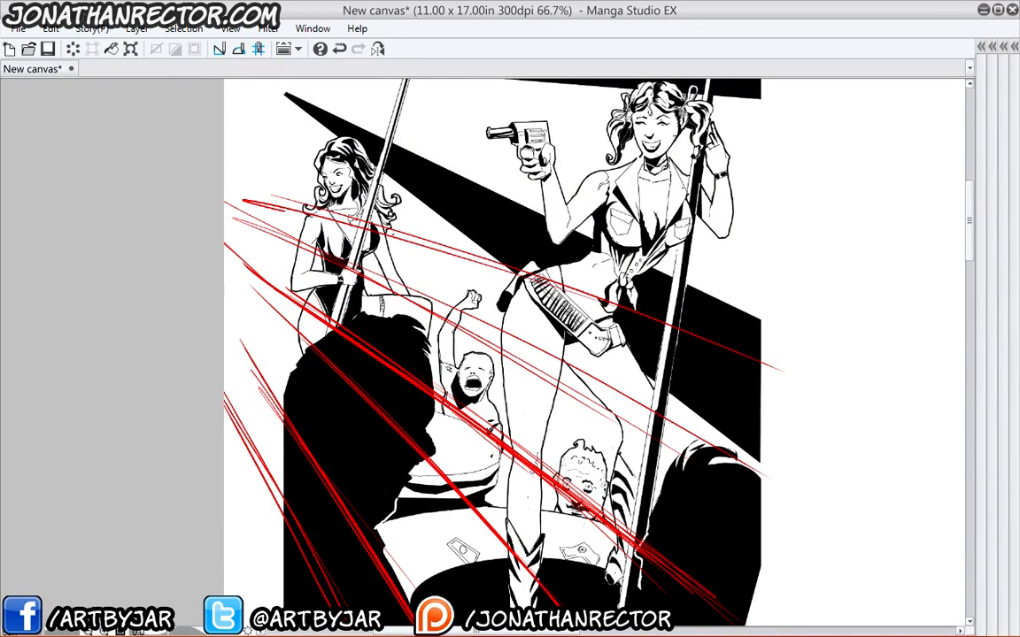
left_click_drag(393, 233, 571, 279)
Draw near-horizontal red perspective lines across both dancers at gun, chest and head height.
left_click_drag(309, 165, 796, 269)
mouse_move(260, 194)
left_mouse_down()
mouse_move(811, 285)
mouse_move(402, 186)
left_mouse_up()
left_click_drag(793, 209, 254, 168)
mouse_move(254, 168)
left_mouse_down()
mouse_move(432, 162)
mouse_move(239, 170)
mouse_move(185, 350)
left_mouse_up()
left_click_drag(221, 289, 563, 268)
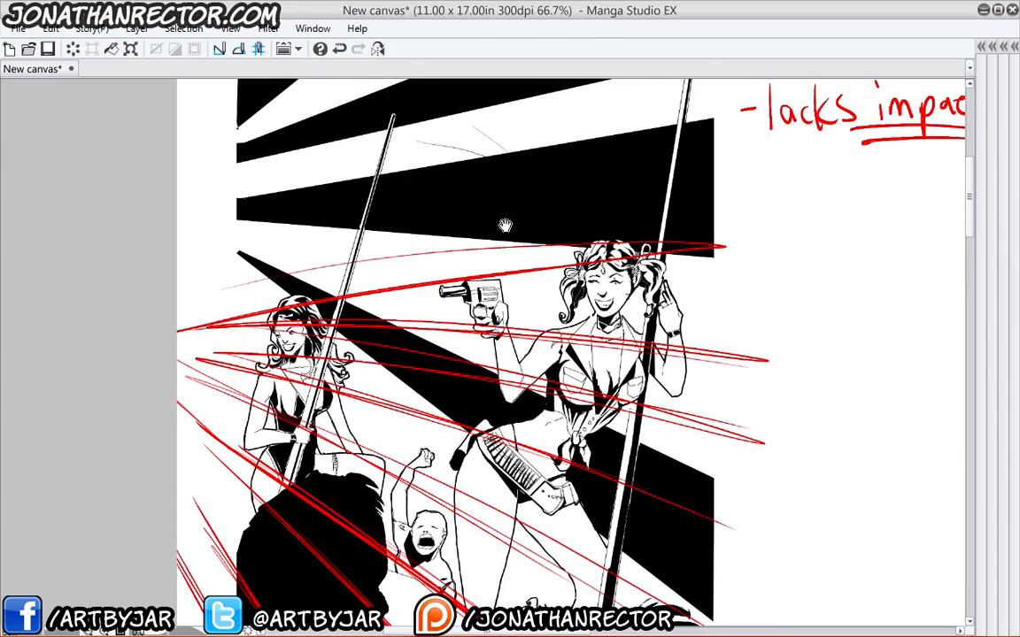
Draw rising red perspective lines across the black rays in the page's upper part, fanning out from the margin.
left_click_drag(504, 225, 579, 274)
mouse_move(751, 189)
left_mouse_down()
mouse_move(651, 210)
mouse_move(252, 346)
left_mouse_up()
left_click_drag(252, 346, 660, 211)
left_click_drag(598, 109, 252, 295)
left_click_drag(252, 300, 584, 115)
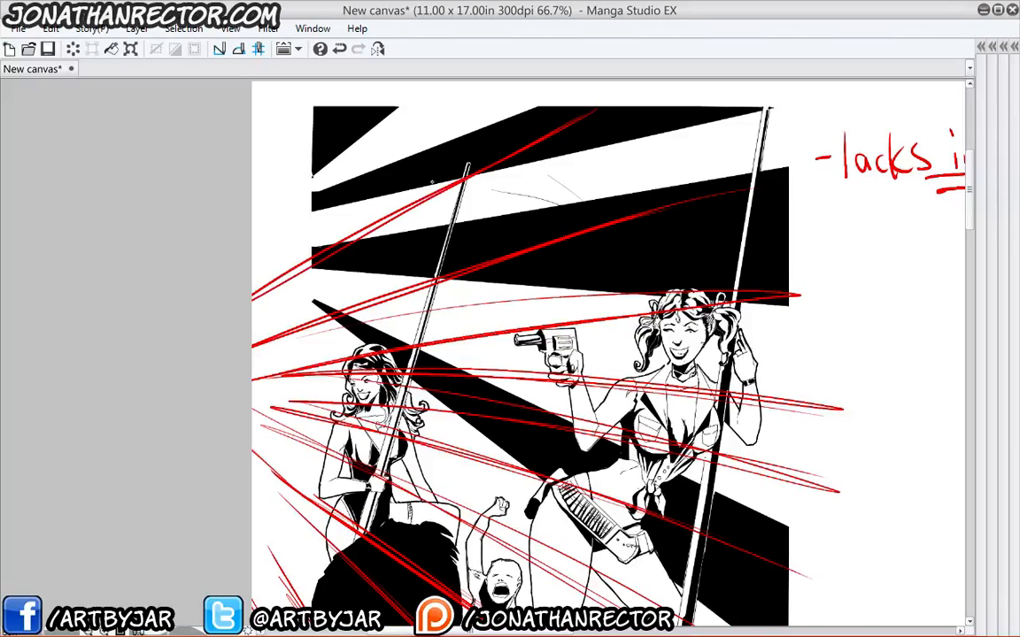
mouse_move(446, 100)
left_mouse_down()
mouse_move(266, 244)
mouse_move(450, 96)
left_mouse_up()
left_click_drag(450, 95, 252, 262)
Draw nearly horizontal red lines across the moustached man and the dancer's legs, extending into the blank area beside the page.
left_click_drag(212, 376, 164, 316)
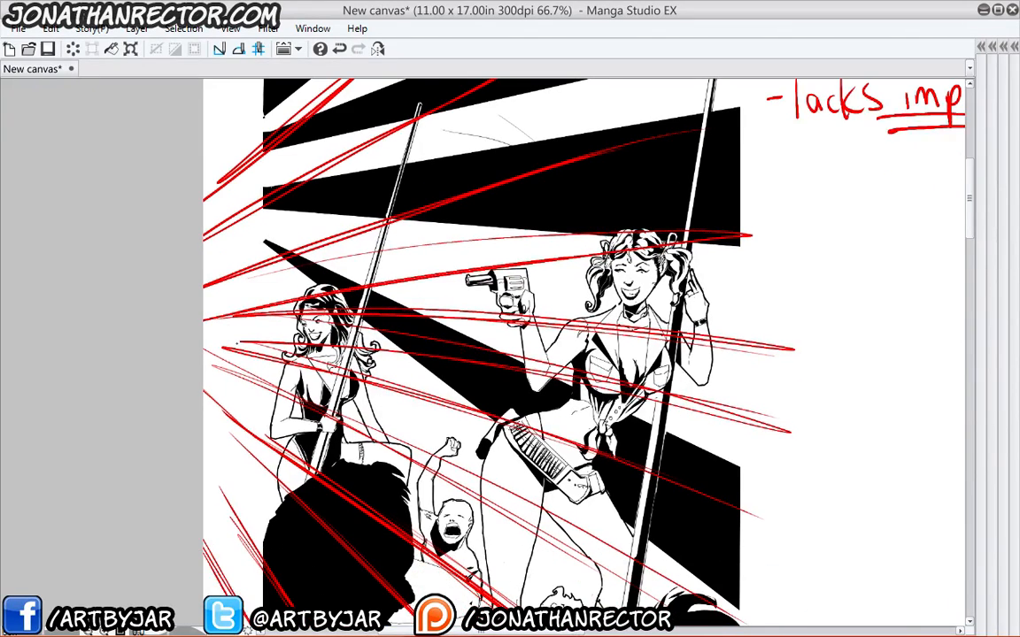
scroll(237, 343, "down", 1)
left_click_drag(290, 393, 315, 269)
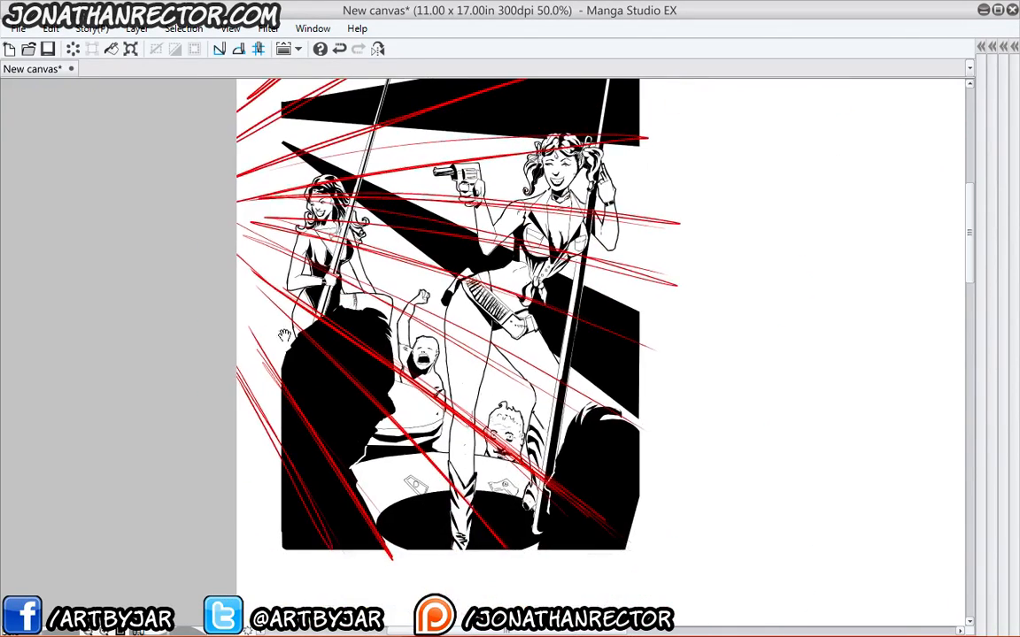
left_click_drag(347, 320, 336, 354)
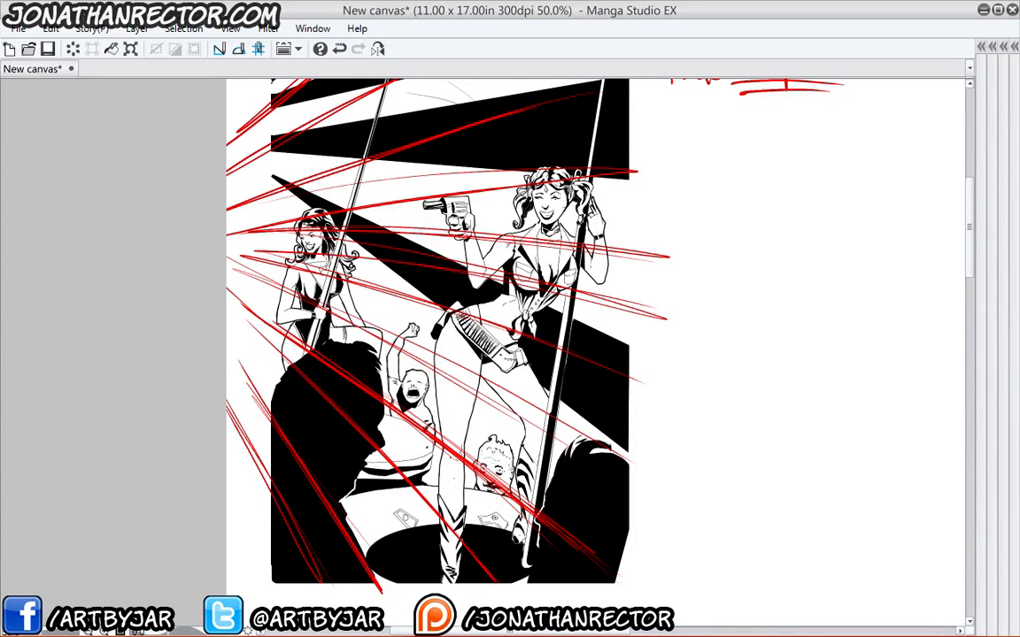
mouse_move(376, 491)
left_mouse_down()
mouse_move(653, 480)
mouse_move(386, 488)
left_mouse_up()
left_click_drag(629, 476, 837, 469)
mouse_move(347, 458)
left_mouse_down()
mouse_move(730, 446)
mouse_move(304, 473)
left_mouse_up()
left_click_drag(363, 419, 828, 394)
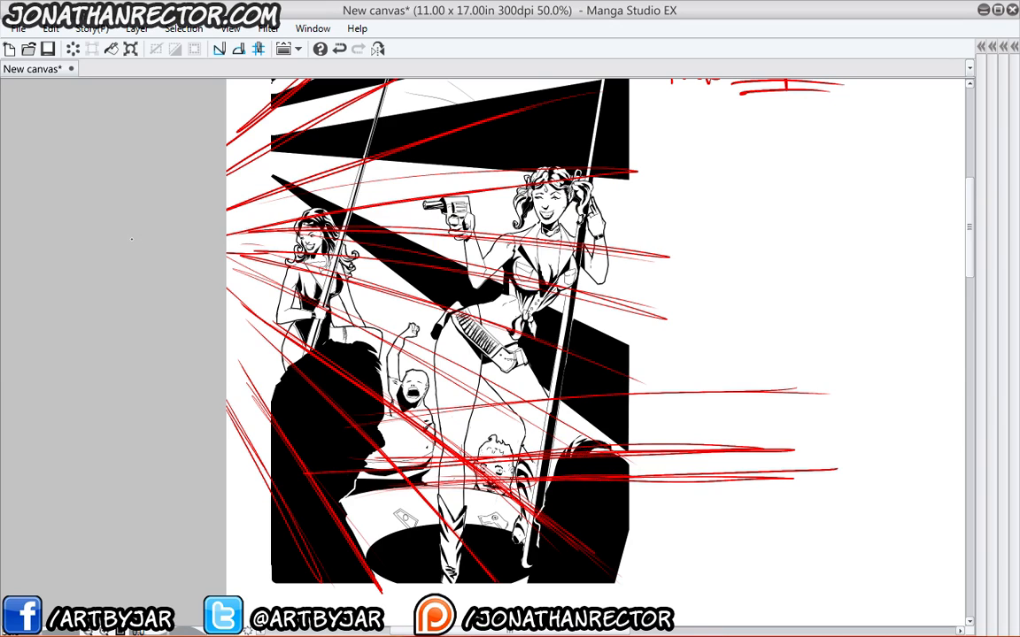
Extend long red lines from the page far into the blank area so they converge towards a second vanishing point.
left_click_drag(394, 261, 931, 352)
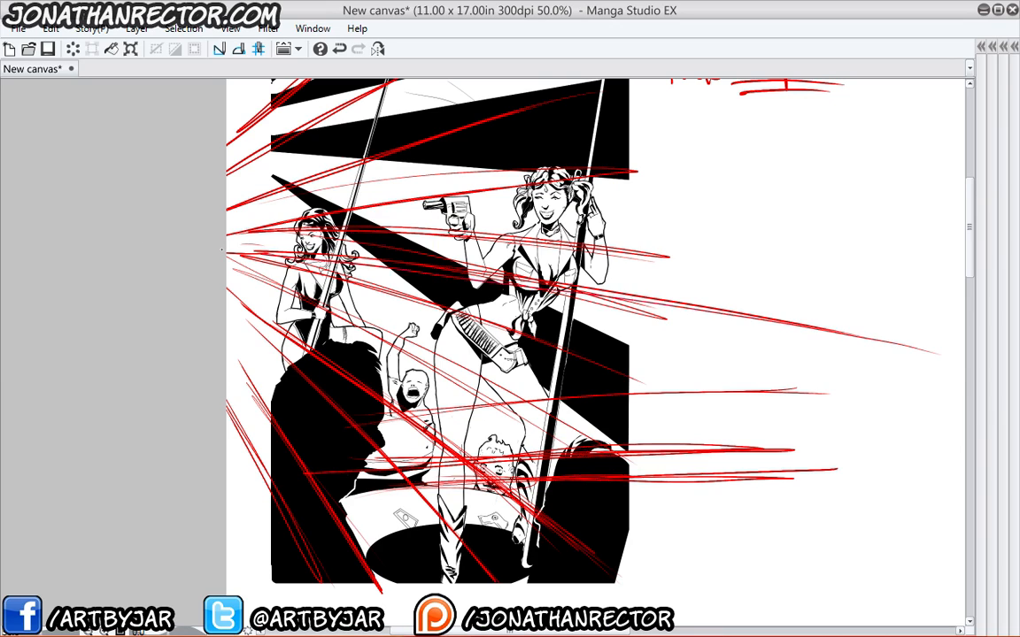
mouse_move(228, 251)
left_mouse_down()
mouse_move(865, 338)
mouse_move(964, 363)
left_mouse_up()
left_click_drag(233, 411, 127, 386)
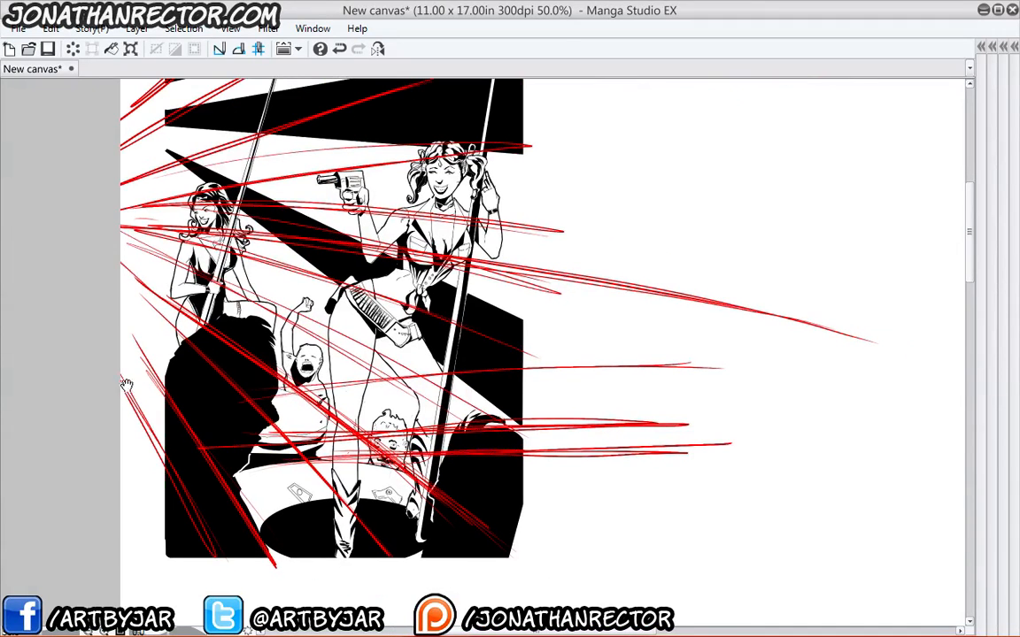
left_click_drag(659, 366, 910, 363)
left_click_drag(508, 406, 268, 394)
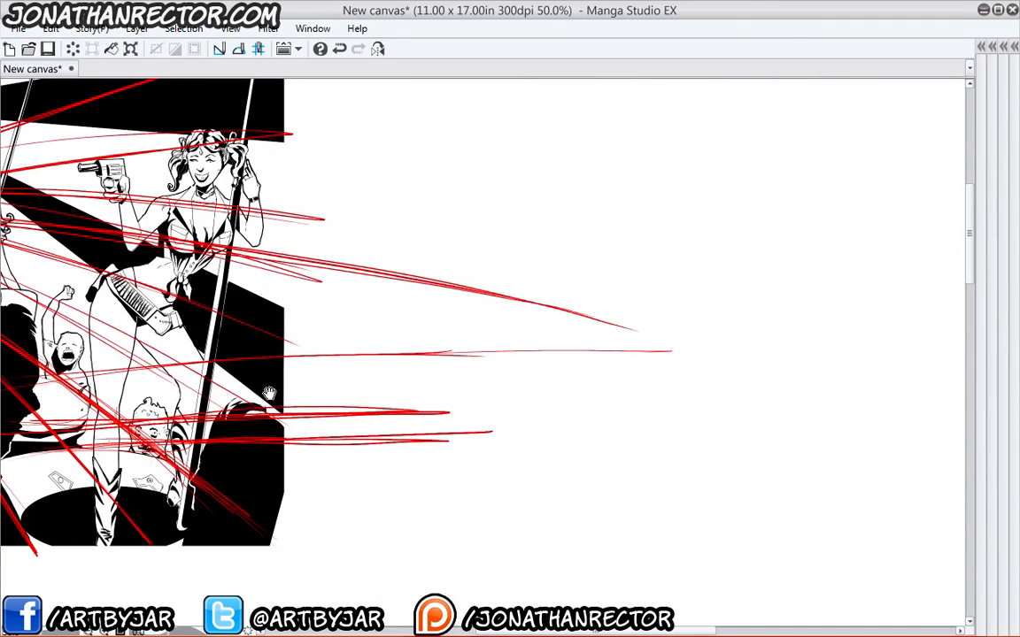
left_click_drag(866, 391, 730, 369)
left_click_drag(829, 377, 93, 314)
left_click_drag(407, 267, 609, 327)
left_click_drag(907, 403, 248, 151)
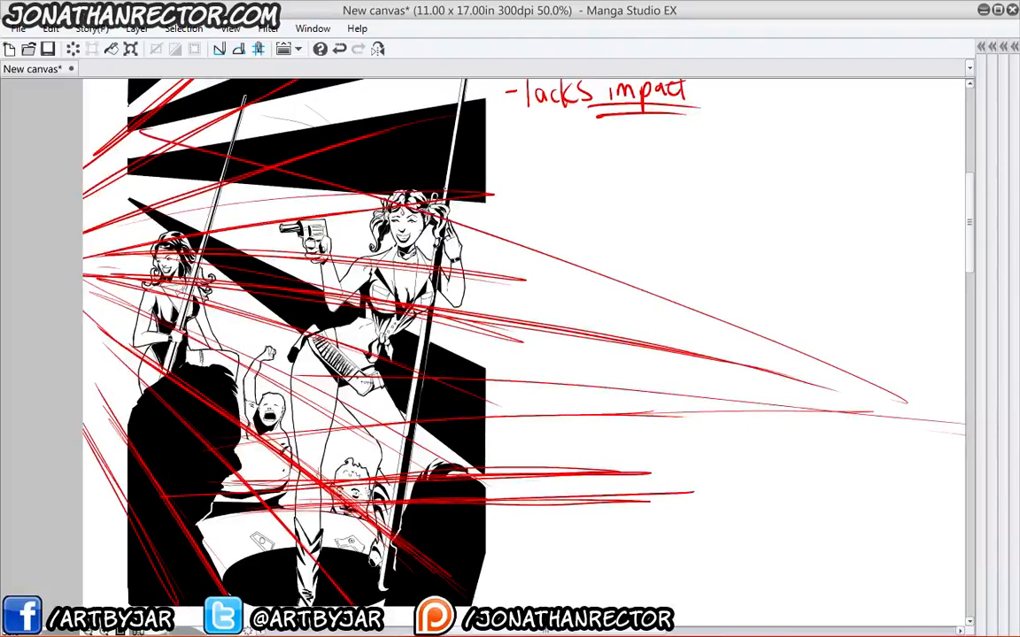
left_click_drag(885, 365, 257, 86)
Reduce Layer 6's opacity to 43% and make Layer 9 the active layer again.
key("Tab")
left_click(932, 445)
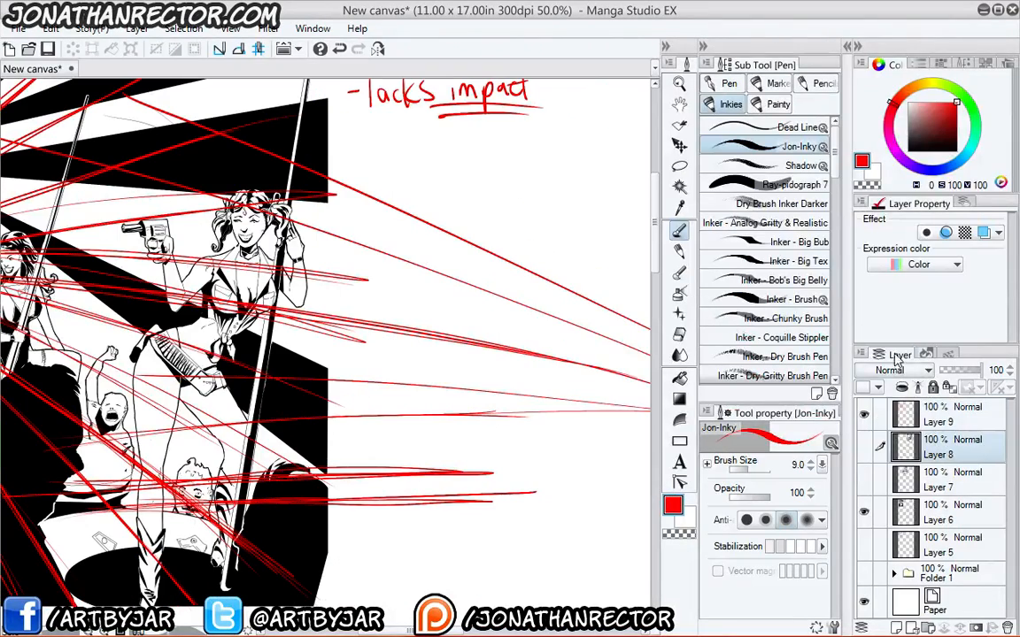
left_click(940, 508)
left_click(958, 371)
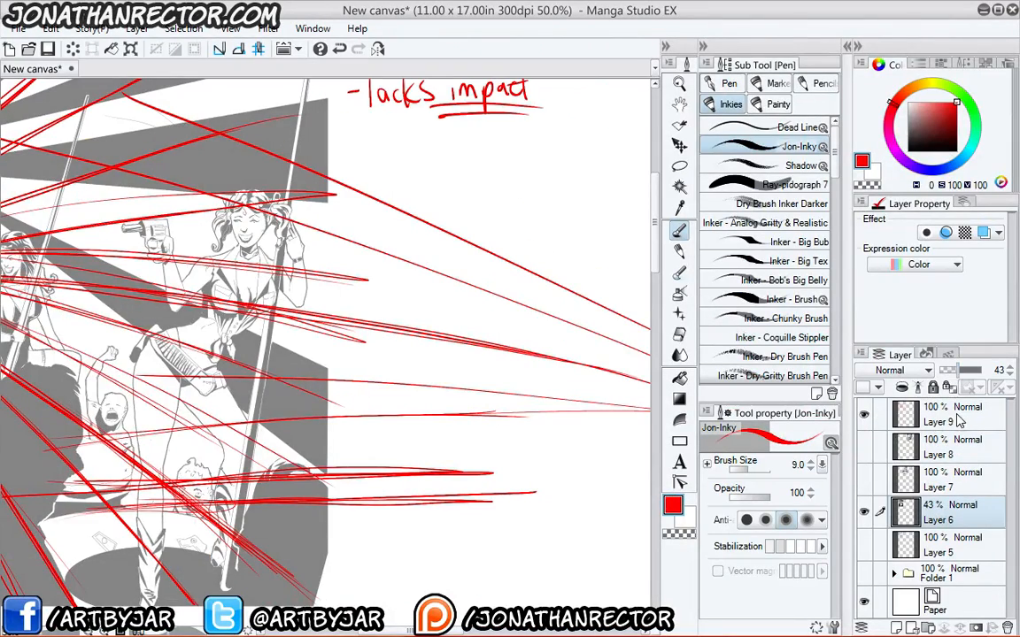
key("Tab")
Draw slanted vertical red guidelines along both dance poles, between them and near the panel's edge.
left_click_drag(316, 244, 425, 280)
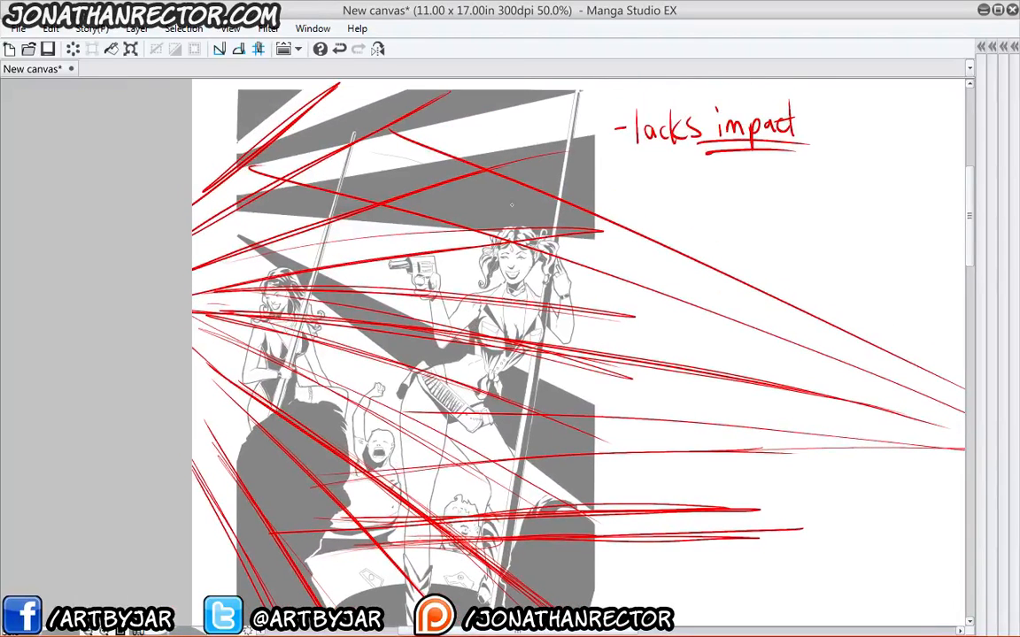
key("ctrl+minus")
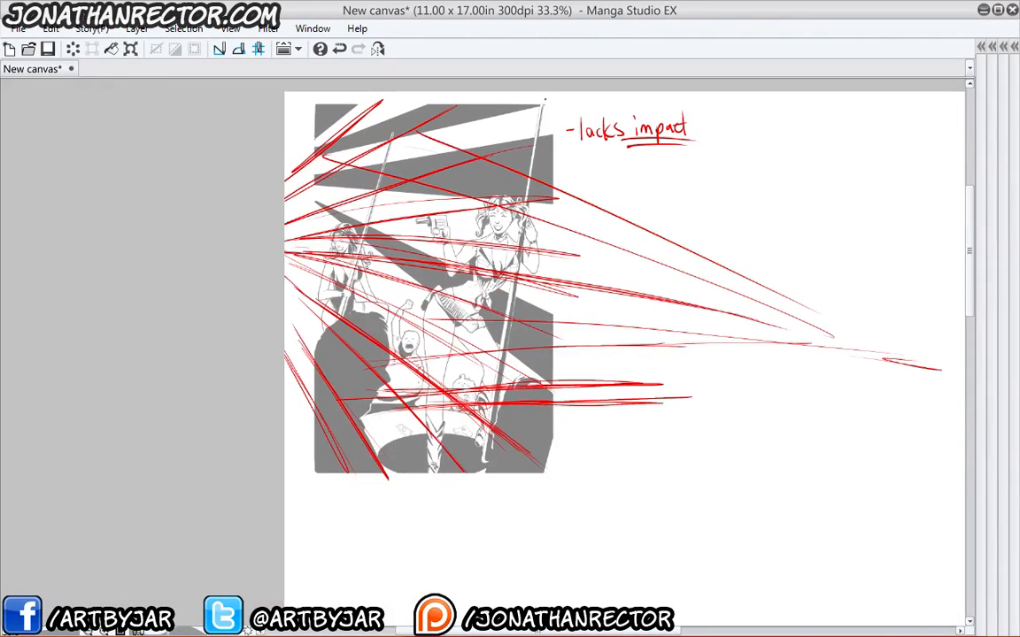
left_click_drag(544, 100, 481, 508)
left_click_drag(403, 104, 308, 461)
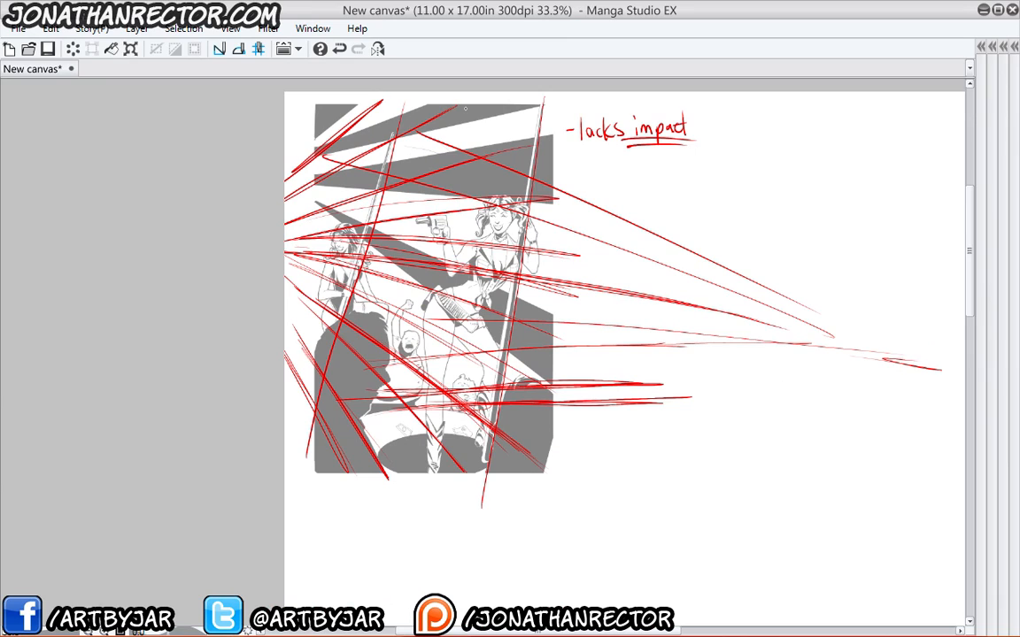
left_click_drag(474, 105, 391, 529)
left_click_drag(551, 113, 538, 511)
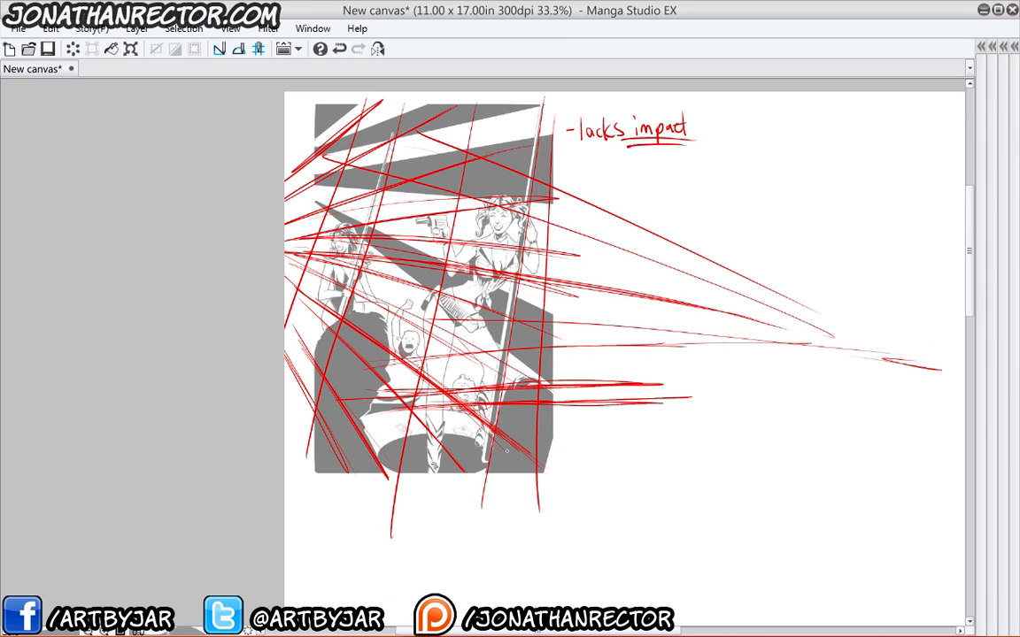
Reduce the opacity of the red guideline layer, Layer 9, to 43%.
scroll(424, 299, "up", 1)
key("Tab")
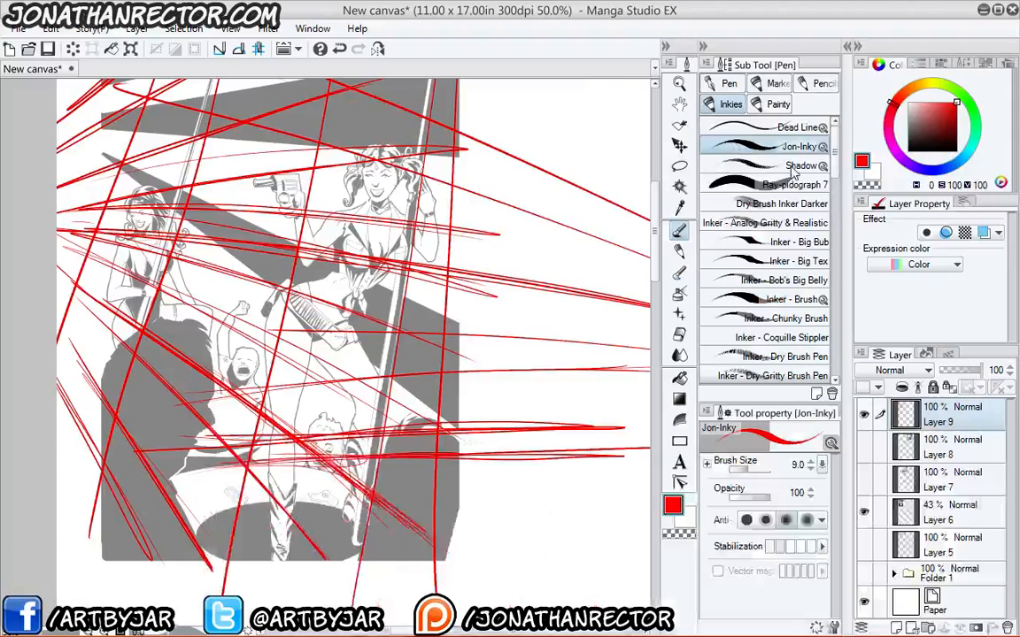
left_click(957, 370)
Add a new layer above the red guidelines and switch the drawing colour to blue.
key("ctrl+shift+n")
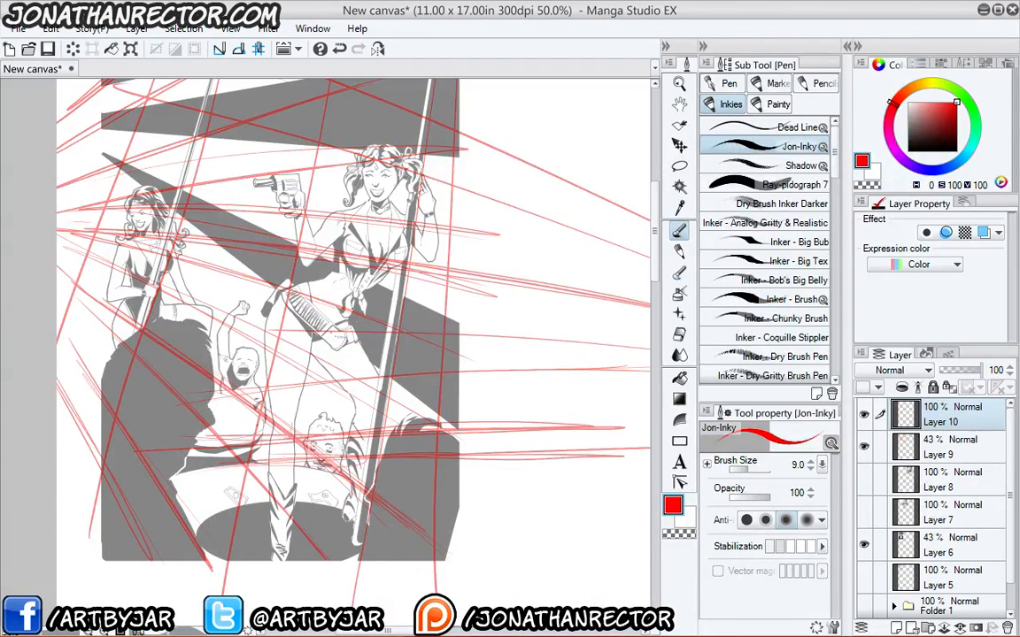
key("x")
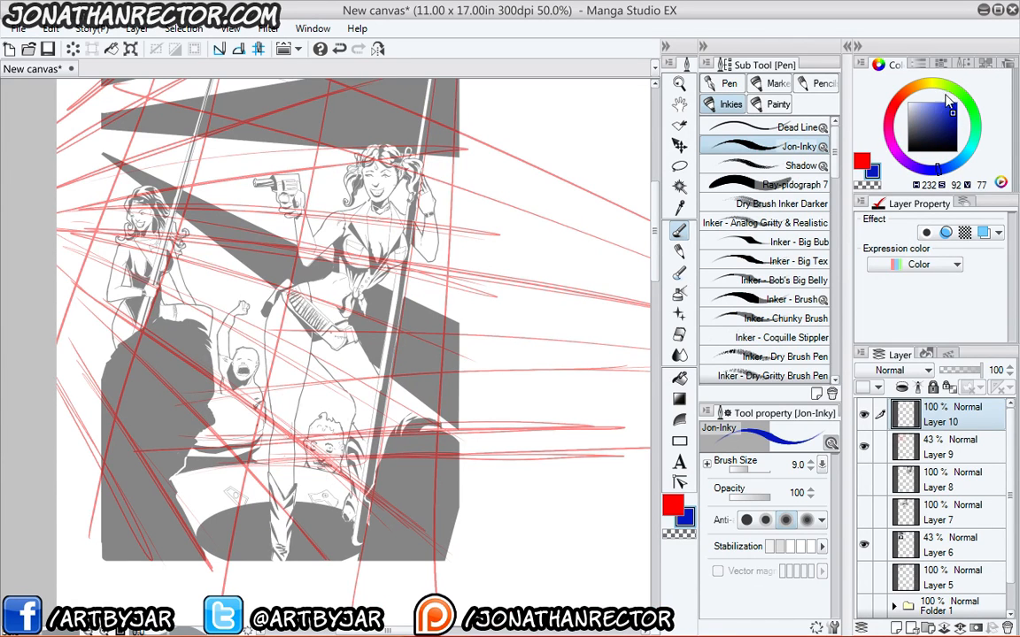
key("Tab")
Fade the inked page on Layer 6 further to 19% opacity.
key("ctrl+plus")
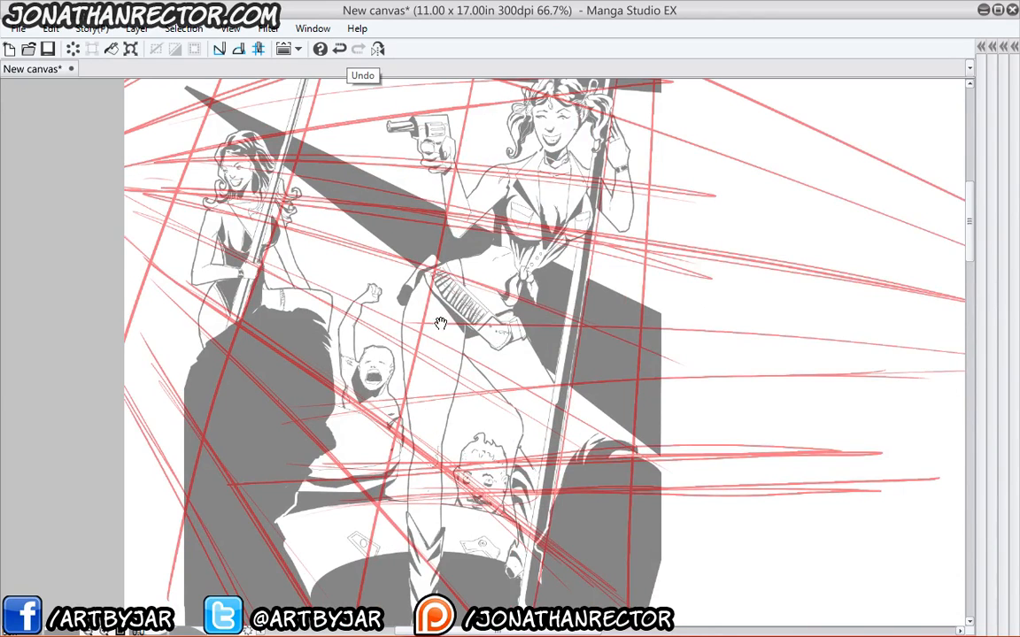
left_click_drag(438, 276, 440, 324)
left_click_drag(483, 284, 469, 303)
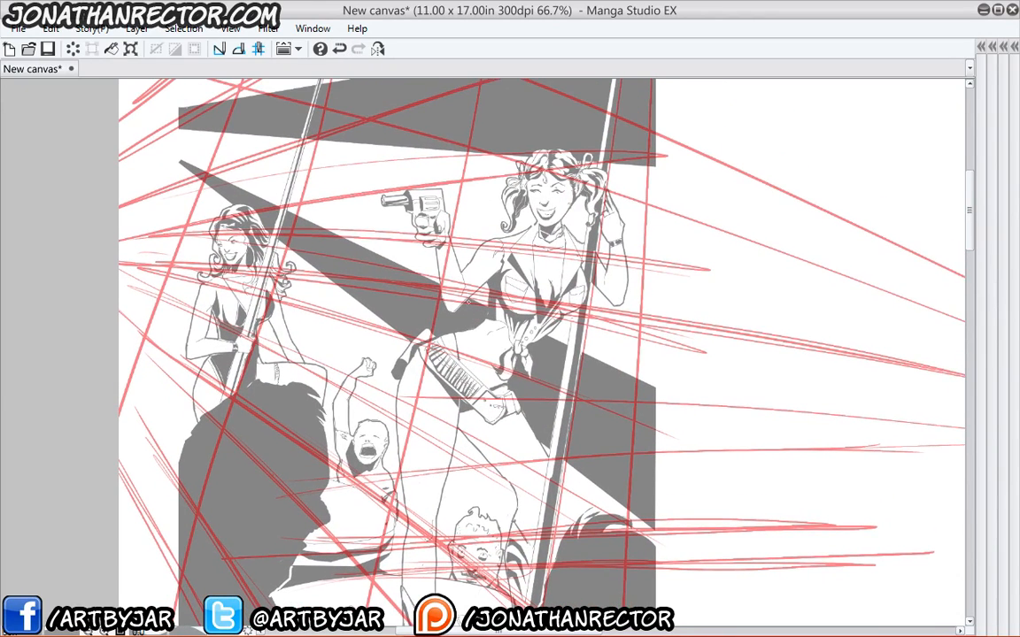
key("Tab")
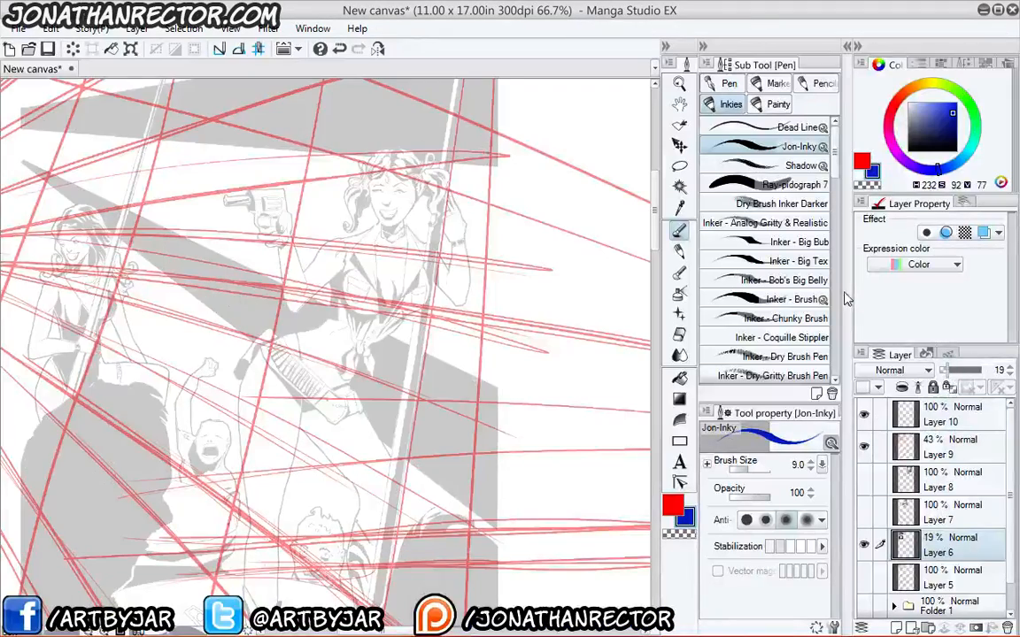
key("Tab")
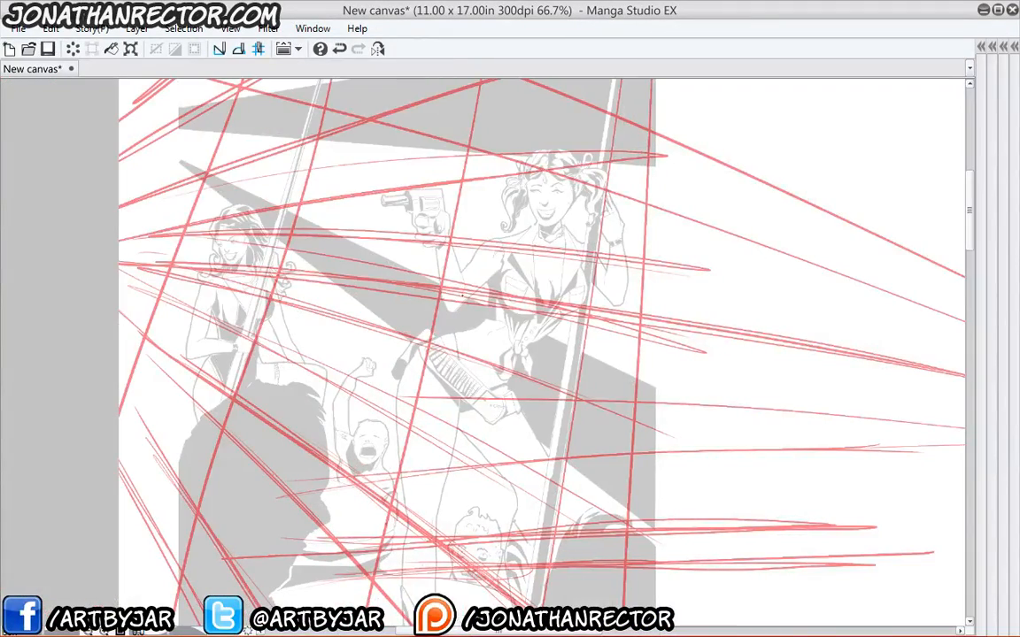
Sketch a large blue ellipse for the foreground stage and a second curved platform behind it at the page's side.
left_click_drag(390, 303, 412, 184)
mouse_move(635, 541)
left_mouse_down()
mouse_move(328, 417)
mouse_move(227, 554)
mouse_move(247, 584)
left_mouse_up()
mouse_move(155, 518)
left_mouse_down()
mouse_move(264, 434)
mouse_move(584, 597)
mouse_move(189, 498)
left_mouse_up()
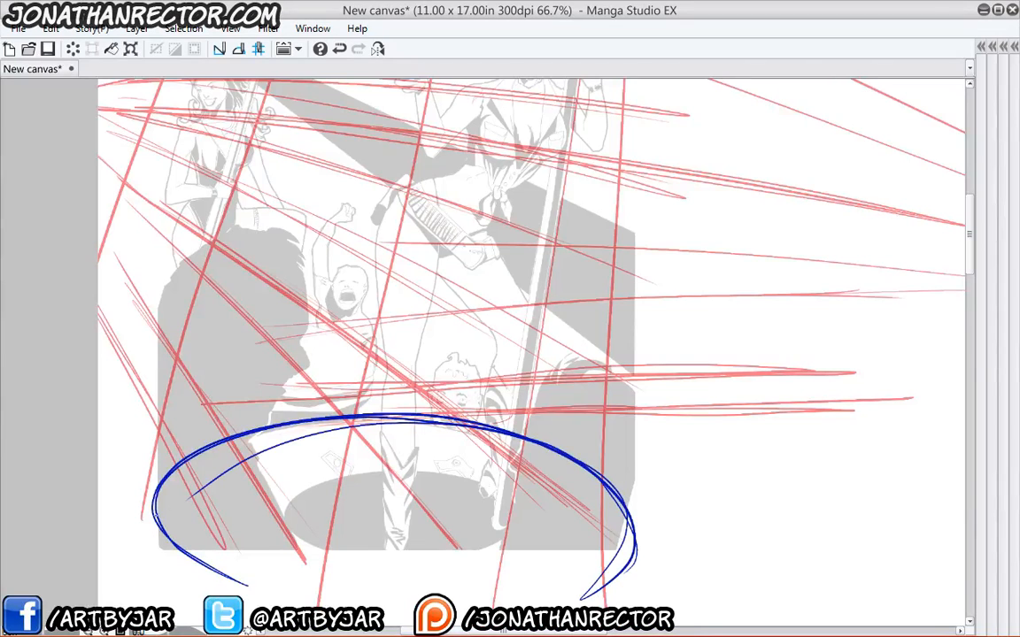
mouse_move(495, 409)
left_mouse_down()
mouse_move(251, 271)
mouse_move(189, 395)
mouse_move(358, 314)
mouse_move(376, 390)
mouse_move(311, 398)
left_mouse_up()
mouse_move(248, 362)
left_mouse_down()
mouse_move(254, 435)
mouse_move(522, 221)
mouse_move(466, 457)
mouse_move(471, 518)
left_mouse_up()
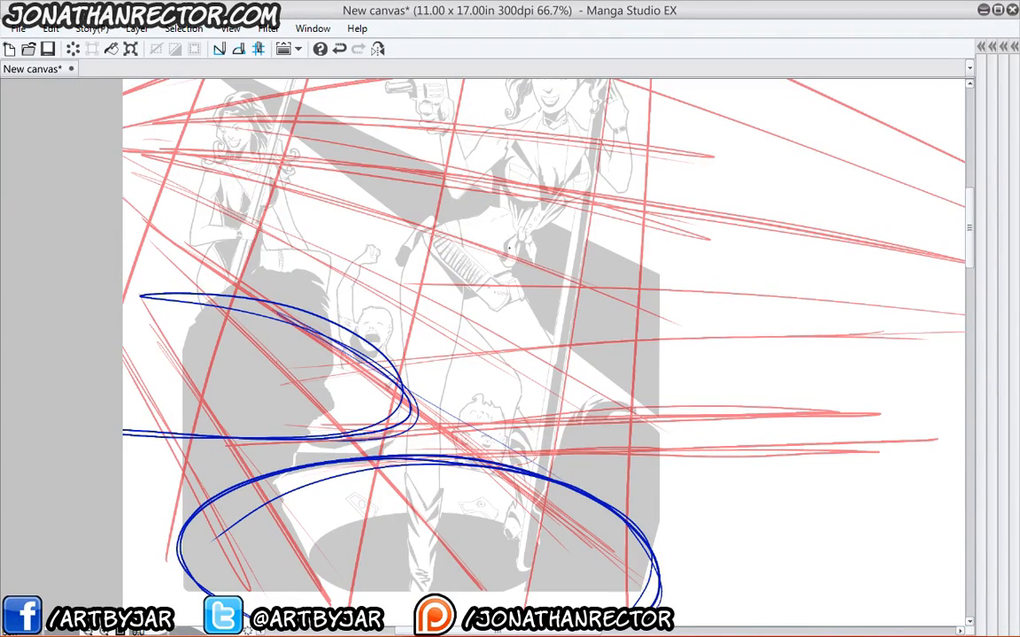
Sketch the main dancer's hips in blue with curved brief lines and begin the outer thigh contour.
left_click_drag(535, 305, 488, 335)
mouse_move(536, 304)
left_mouse_down()
mouse_move(459, 262)
mouse_move(478, 344)
left_mouse_up()
left_click_drag(457, 263, 478, 337)
left_click_drag(443, 161, 461, 126)
left_click_drag(461, 232, 415, 324)
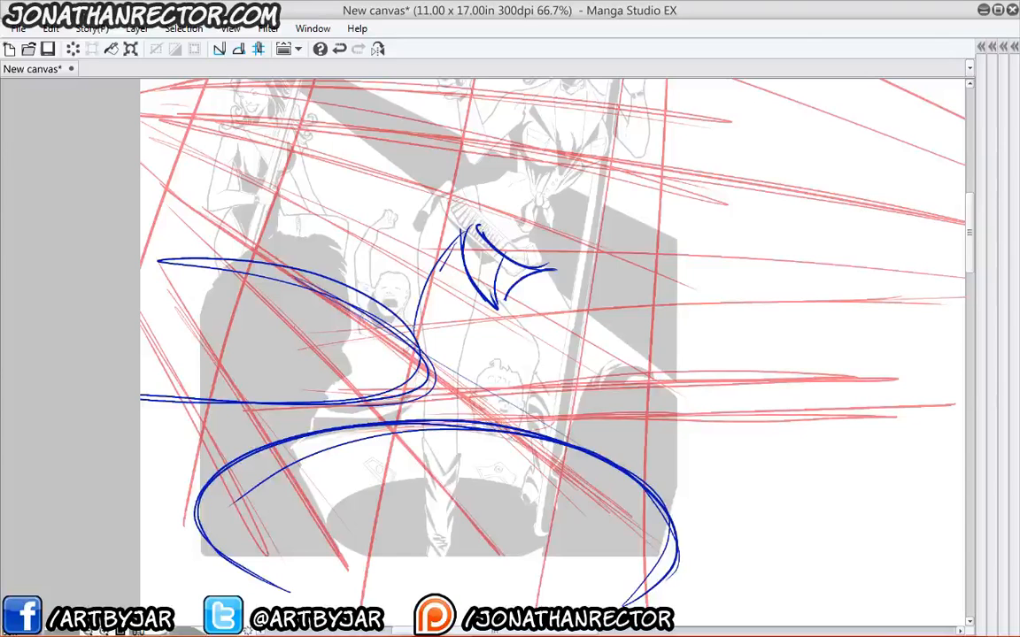
Sketch the main dancer's angled leg in blue, tapering from the thigh to a pointed foot on the foreground stage.
left_click_drag(447, 273, 398, 423)
left_click_drag(439, 283, 405, 423)
left_click_drag(487, 301, 411, 425)
left_click_drag(425, 391, 368, 535)
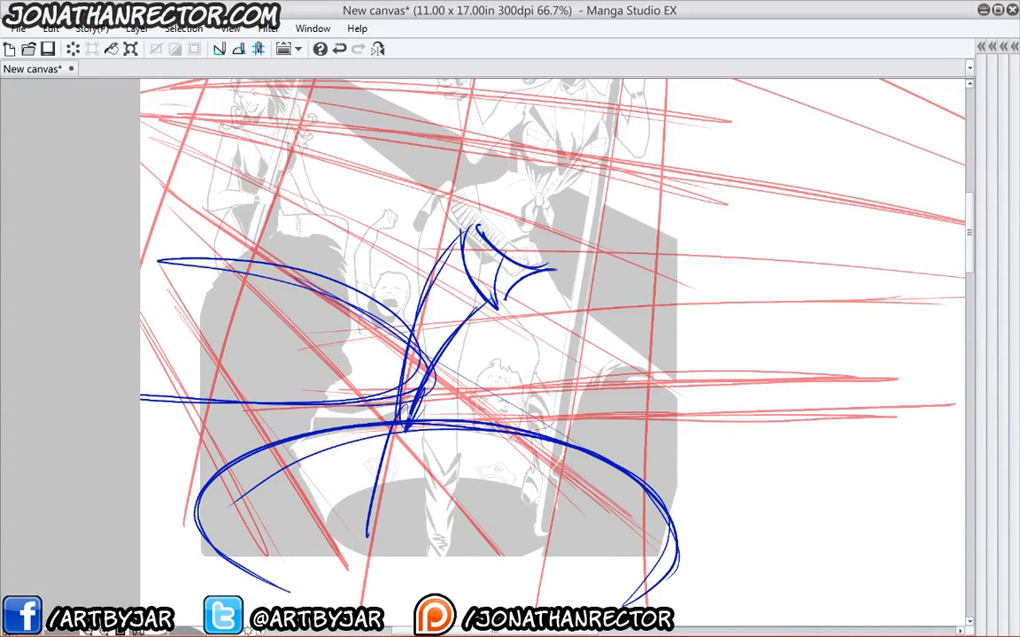
left_click_drag(406, 426, 369, 549)
mouse_move(383, 528)
left_mouse_down()
mouse_move(361, 561)
mouse_move(412, 468)
left_mouse_up()
Sketch the main dancer's straight standing leg in blue, running from the hip down to a dark pointed foot near the stage front.
left_click_drag(506, 297, 512, 469)
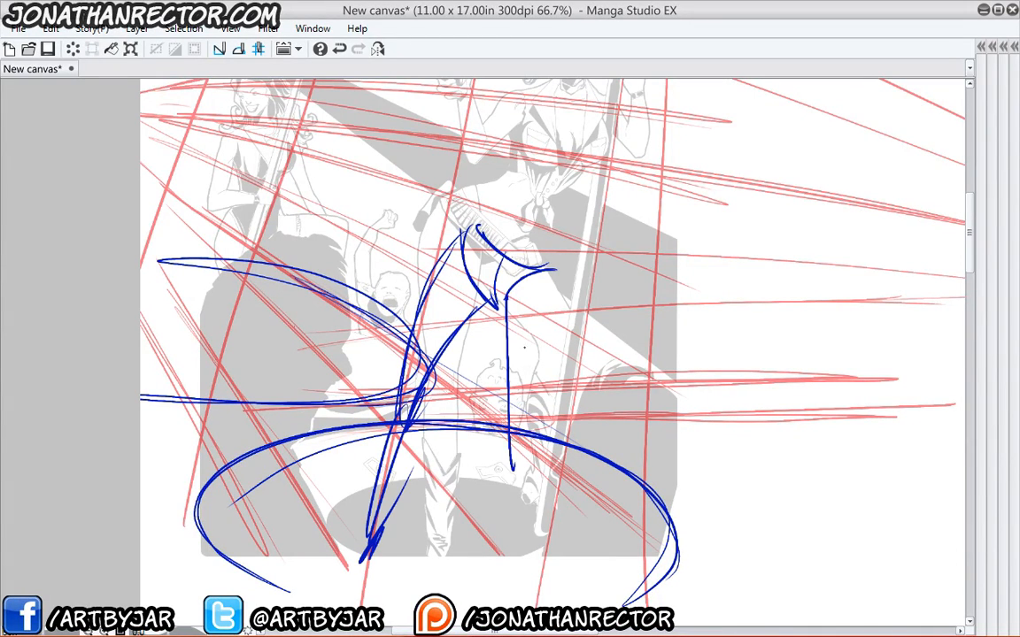
left_click_drag(542, 271, 520, 477)
left_click_drag(525, 438, 517, 552)
left_click_drag(522, 483, 509, 604)
left_click_drag(517, 549, 503, 608)
left_click_drag(515, 452, 502, 608)
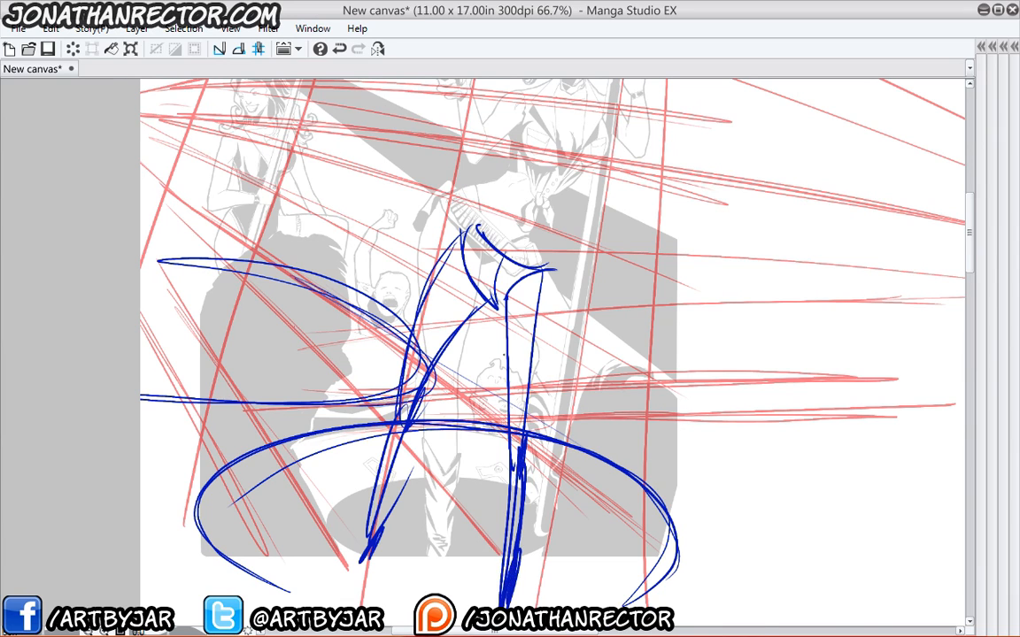
left_click_drag(512, 271, 507, 421)
left_click_drag(537, 284, 519, 355)
left_click_drag(538, 293, 534, 360)
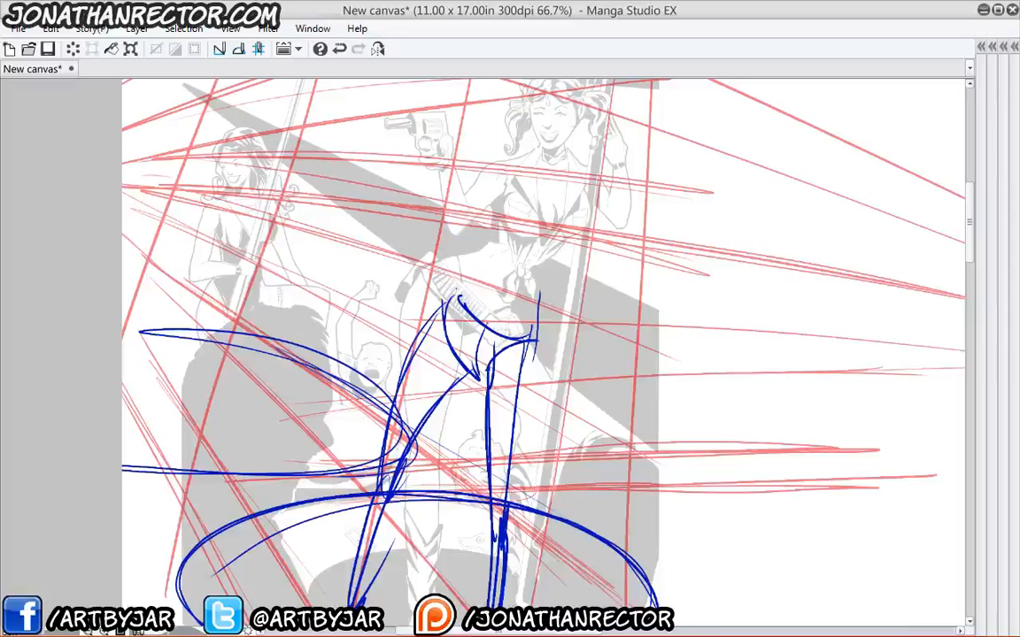
Sketch the main dancer's waist and leaning upper torso in blue with curved contour lines above the hips.
left_click_drag(526, 249, 544, 294)
left_click_drag(508, 245, 551, 276)
left_click_drag(478, 272, 510, 250)
mouse_move(478, 255)
left_mouse_down()
mouse_move(453, 292)
mouse_move(529, 306)
left_mouse_up()
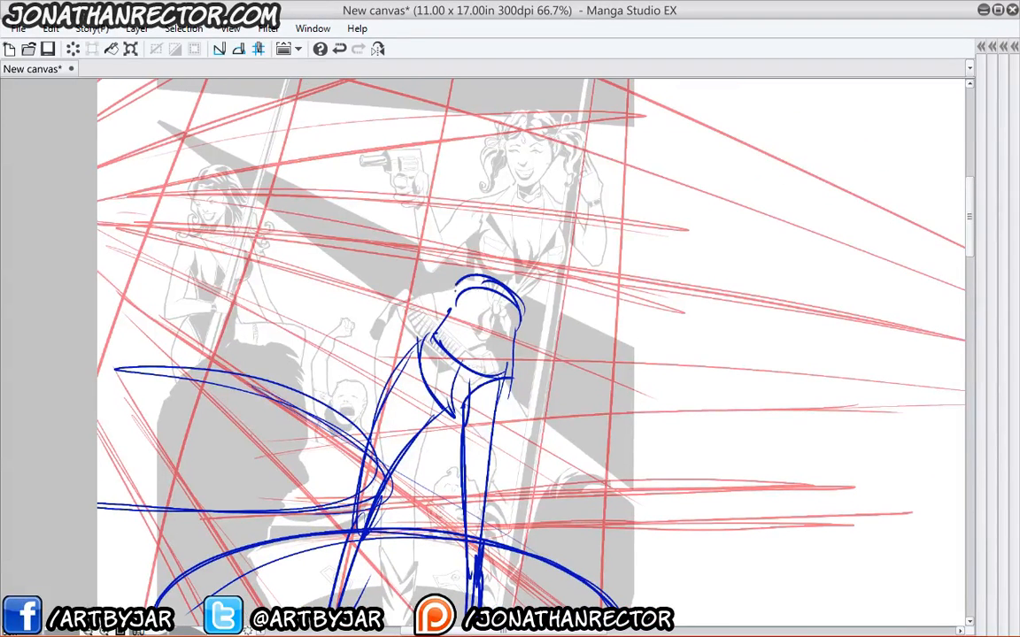
mouse_move(460, 276)
left_mouse_down()
mouse_move(522, 294)
mouse_move(562, 209)
mouse_move(540, 307)
mouse_move(496, 237)
mouse_move(580, 280)
left_mouse_up()
left_click_drag(476, 270, 531, 290)
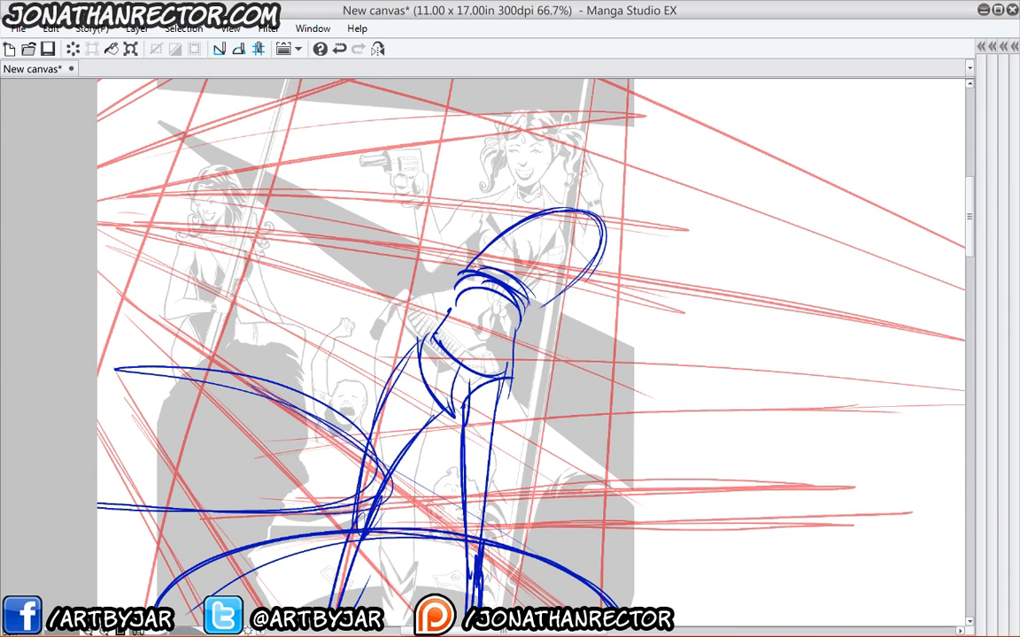
Sketch the main dancer's lowered arm in blue, hanging from the rounded shoulder down past the hips.
mouse_move(534, 214)
left_mouse_down()
mouse_move(480, 252)
mouse_move(557, 254)
mouse_move(531, 213)
mouse_move(573, 250)
mouse_move(495, 242)
mouse_move(556, 261)
mouse_move(520, 367)
mouse_move(498, 365)
mouse_move(486, 462)
left_mouse_up()
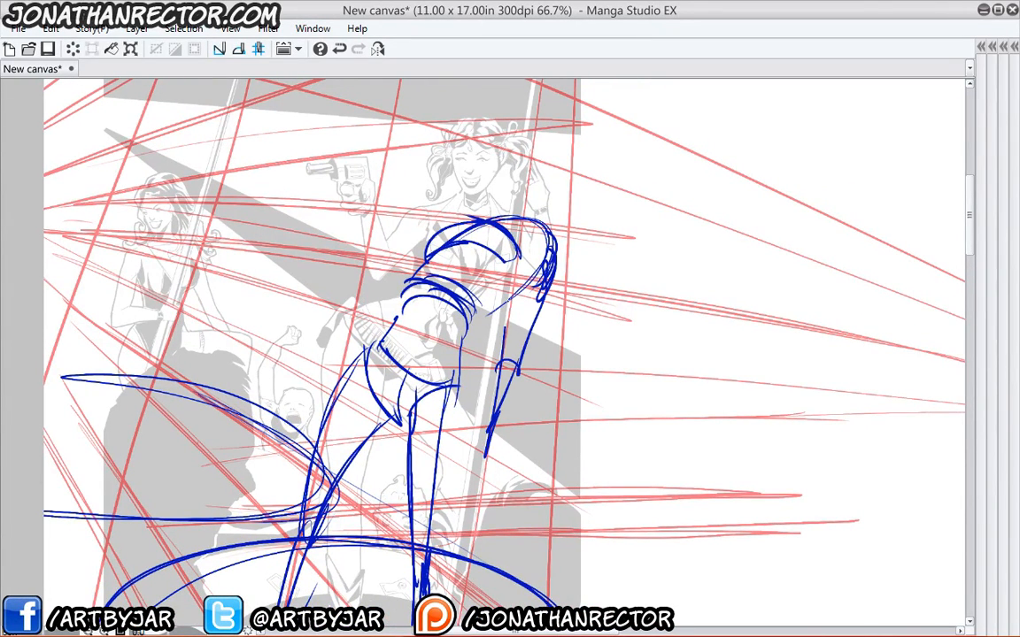
left_click_drag(508, 302, 484, 463)
left_click_drag(518, 261, 496, 429)
Sketch the main dancer's raised arm and add an oval head with facial guidelines in blue.
mouse_move(469, 195)
left_mouse_down()
mouse_move(442, 262)
mouse_move(492, 128)
left_mouse_up()
left_click_drag(471, 264, 498, 96)
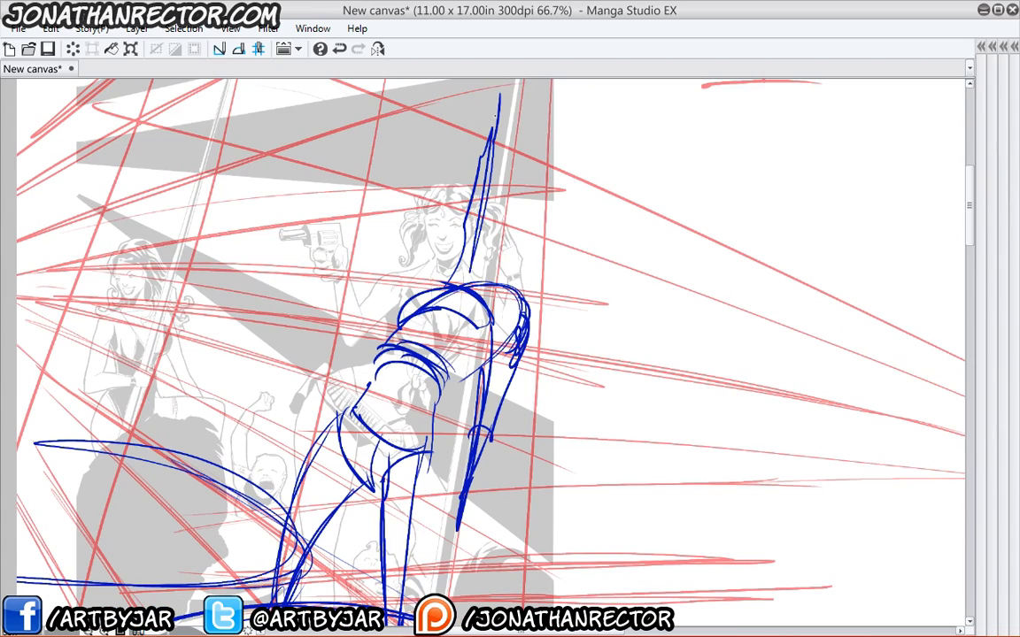
mouse_move(473, 190)
left_mouse_down()
mouse_move(451, 243)
mouse_move(485, 213)
mouse_move(447, 232)
mouse_move(483, 235)
left_mouse_up()
left_click_drag(211, 341, 266, 243)
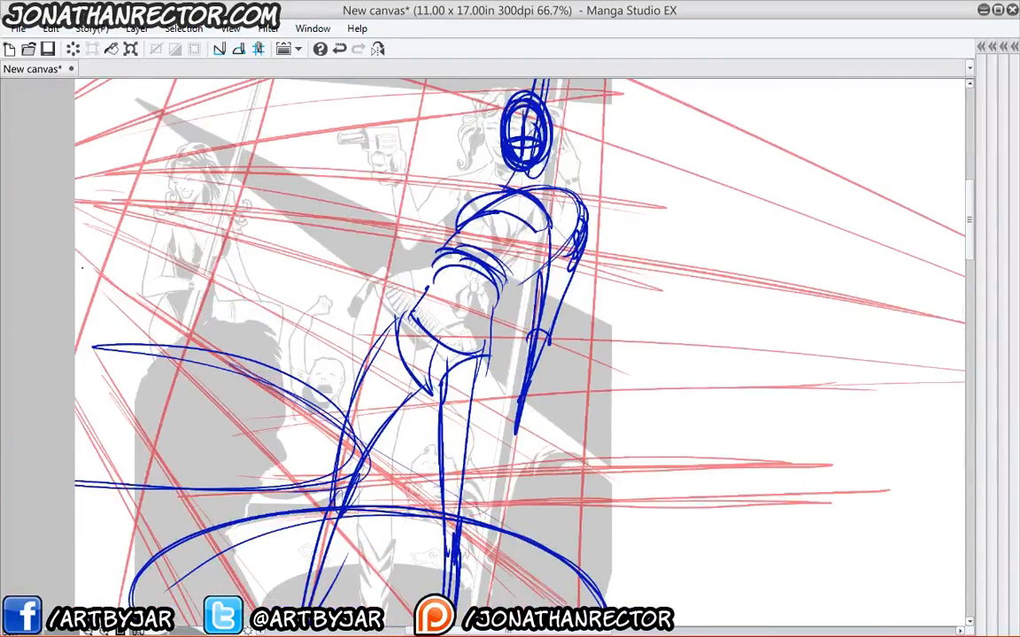
Draw blue perspective lines from the main dancer's head toward the second dancer's head and from her foot to the rear platform.
scroll(83, 268, "down", 1)
left_click_drag(318, 179, 462, 236)
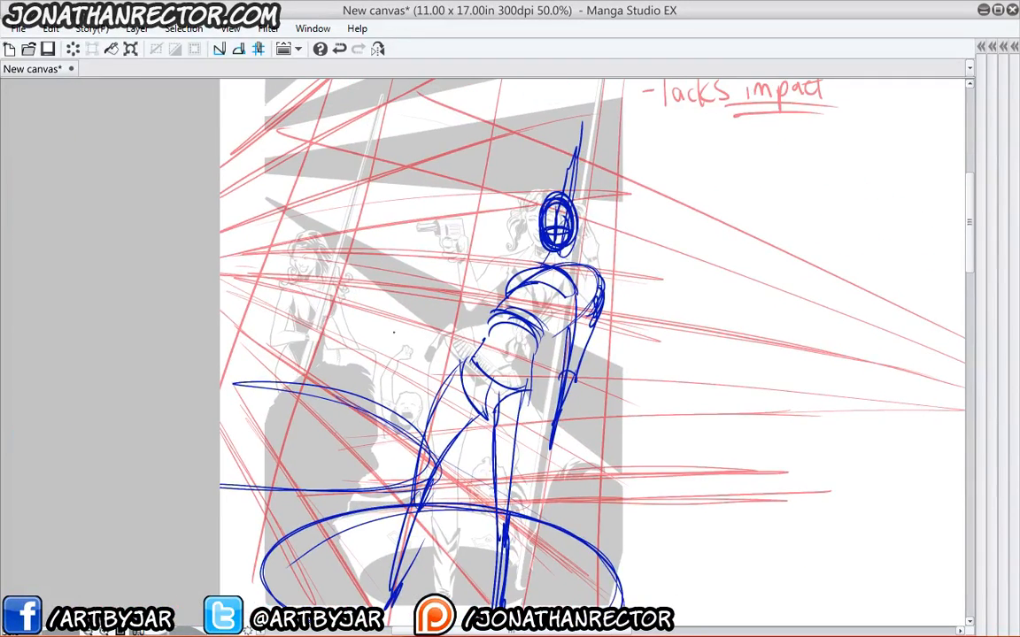
left_click_drag(394, 334, 399, 337)
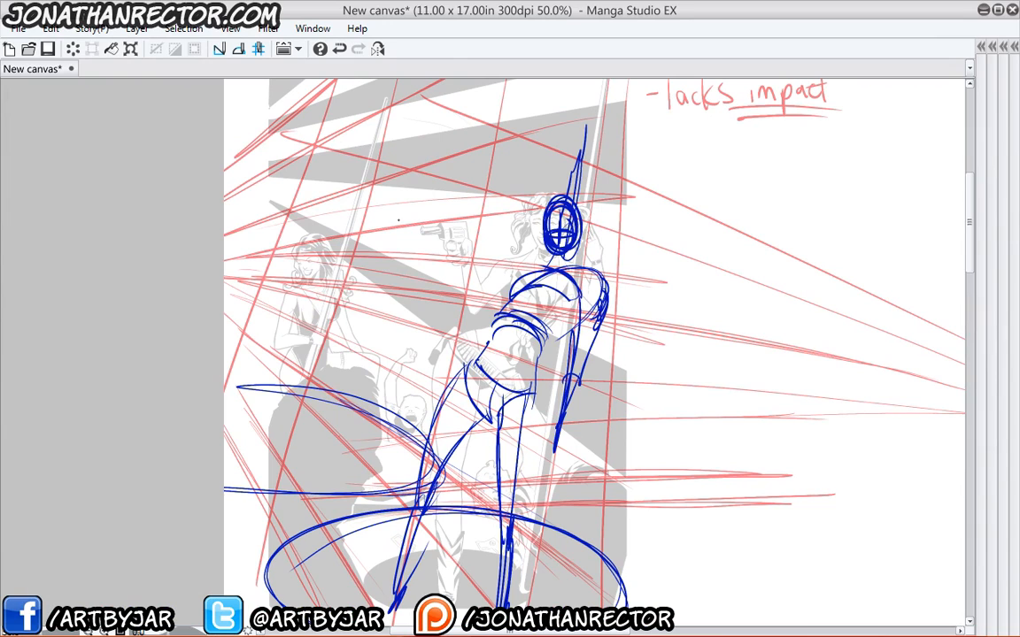
left_click_drag(376, 288, 403, 269)
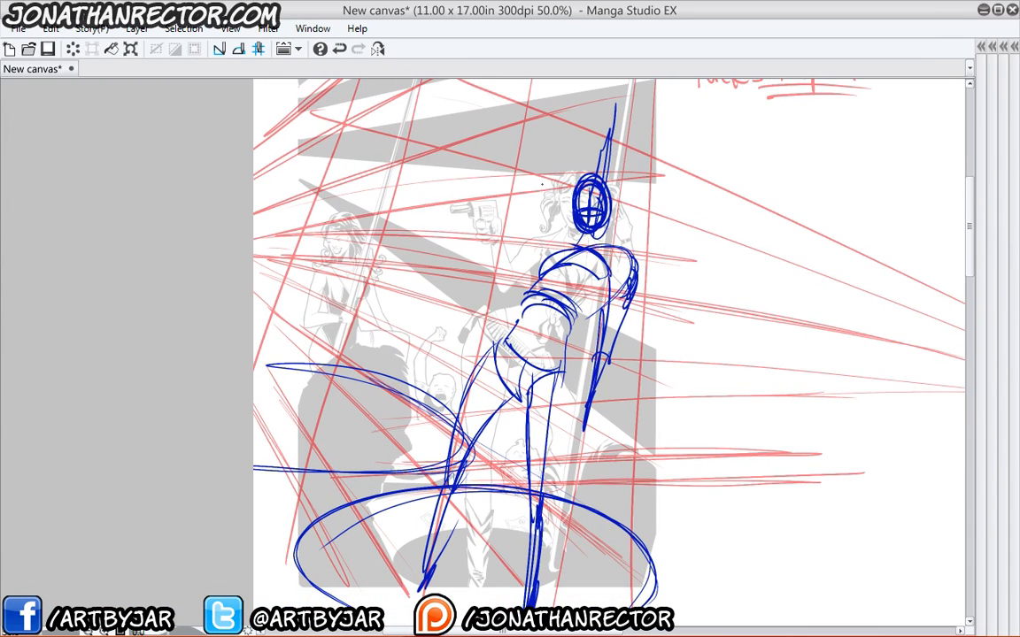
left_click_drag(474, 196, 577, 177)
left_click_drag(358, 215, 569, 180)
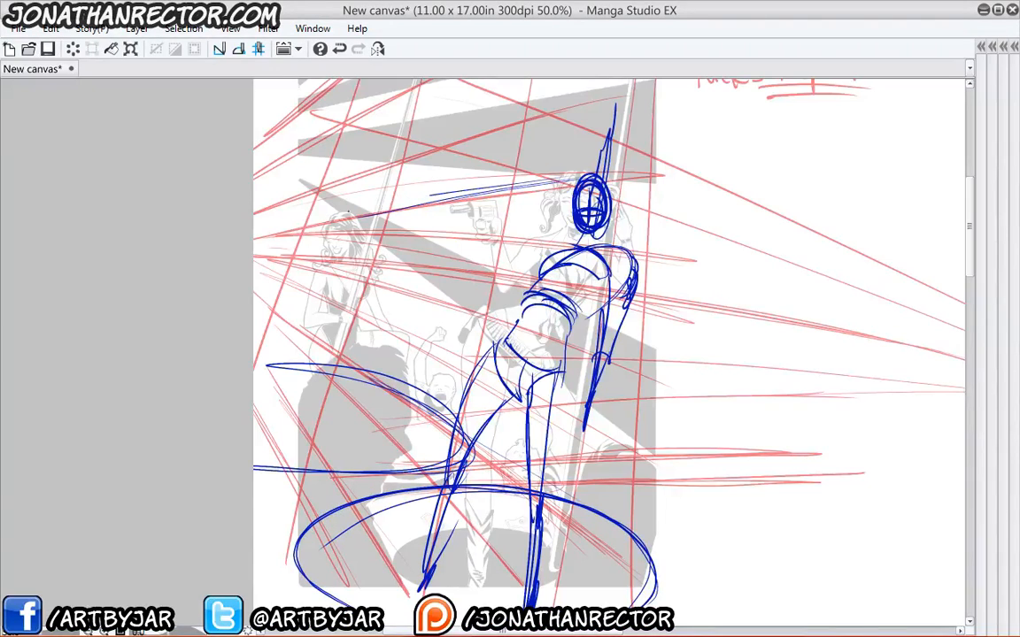
left_click_drag(327, 217, 540, 183)
left_click_drag(417, 585, 300, 420)
left_click_drag(265, 366, 365, 524)
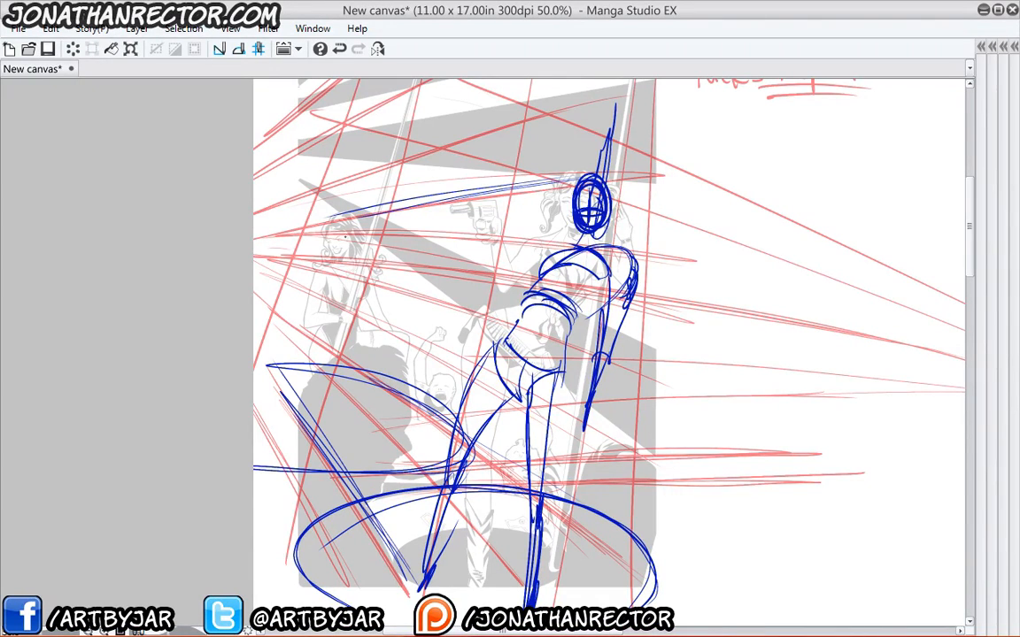
Draw the second dancer's slanted pole in blue, rising from the rear platform toward the upper part of the page.
left_click_drag(372, 99, 347, 173)
left_click_drag(361, 129, 285, 382)
left_click_drag(352, 179, 284, 378)
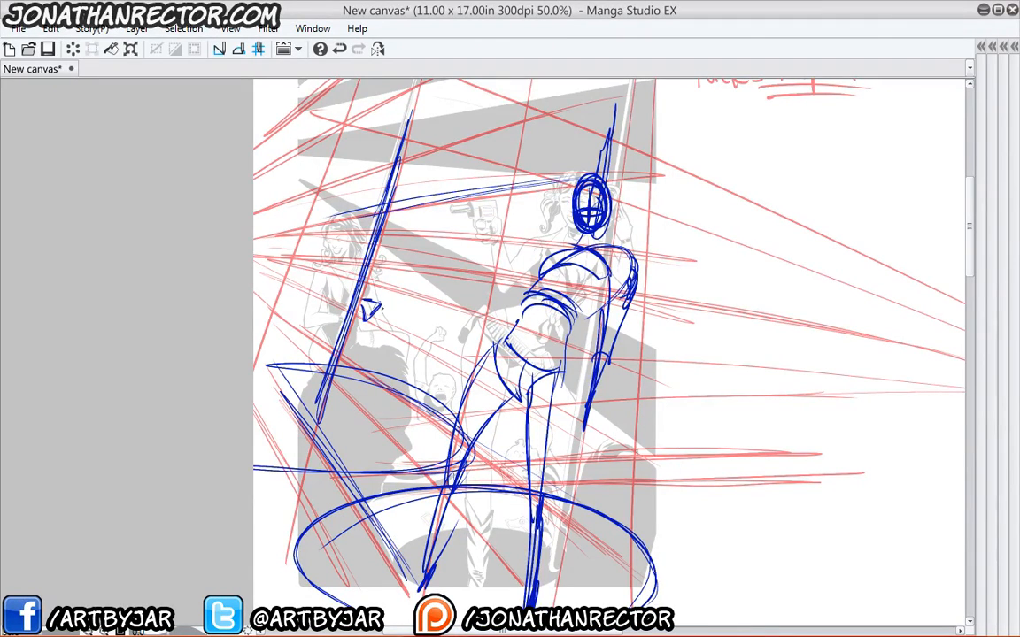
Sketch the second dancer around the rear pole in blue, with bent legs, an arched torso, flowing hair and a raised arm.
left_click_drag(389, 366, 374, 381)
left_click_drag(372, 320, 398, 329)
left_click_drag(394, 345, 352, 385)
mouse_move(363, 318)
left_mouse_down()
mouse_move(320, 420)
mouse_move(317, 463)
mouse_move(330, 261)
mouse_move(352, 290)
left_mouse_up()
mouse_move(322, 264)
left_mouse_down()
mouse_move(364, 269)
mouse_move(347, 291)
left_mouse_up()
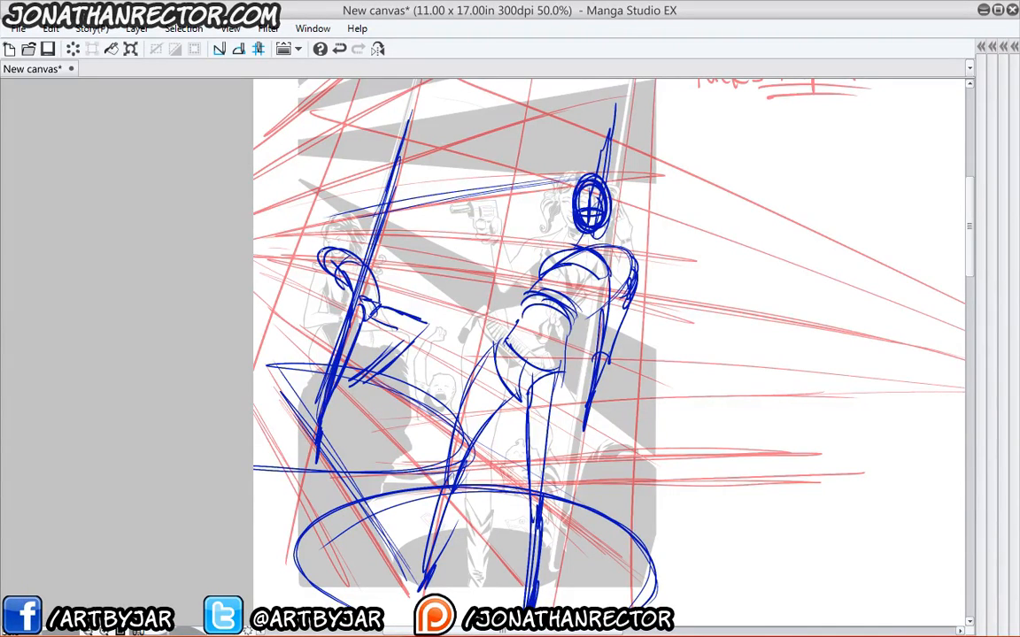
left_click_drag(321, 254, 344, 194)
mouse_move(319, 257)
left_mouse_down()
mouse_move(295, 281)
mouse_move(320, 307)
left_mouse_up()
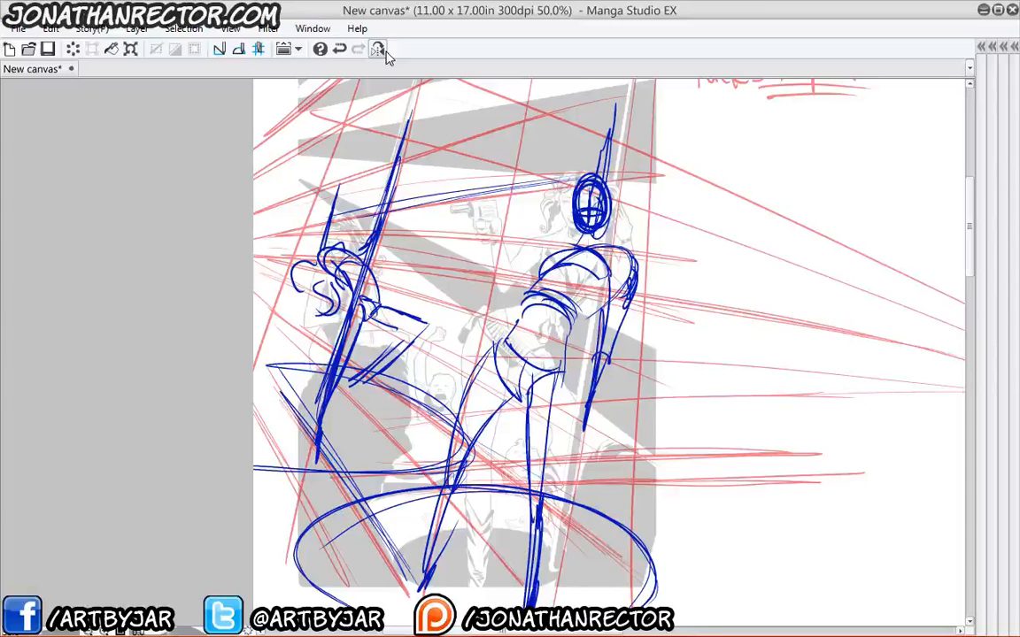
Sketch a small blue spectator with a raised fist beside the rear platform.
mouse_move(306, 455)
left_mouse_down()
mouse_move(242, 419)
mouse_move(254, 429)
left_mouse_up()
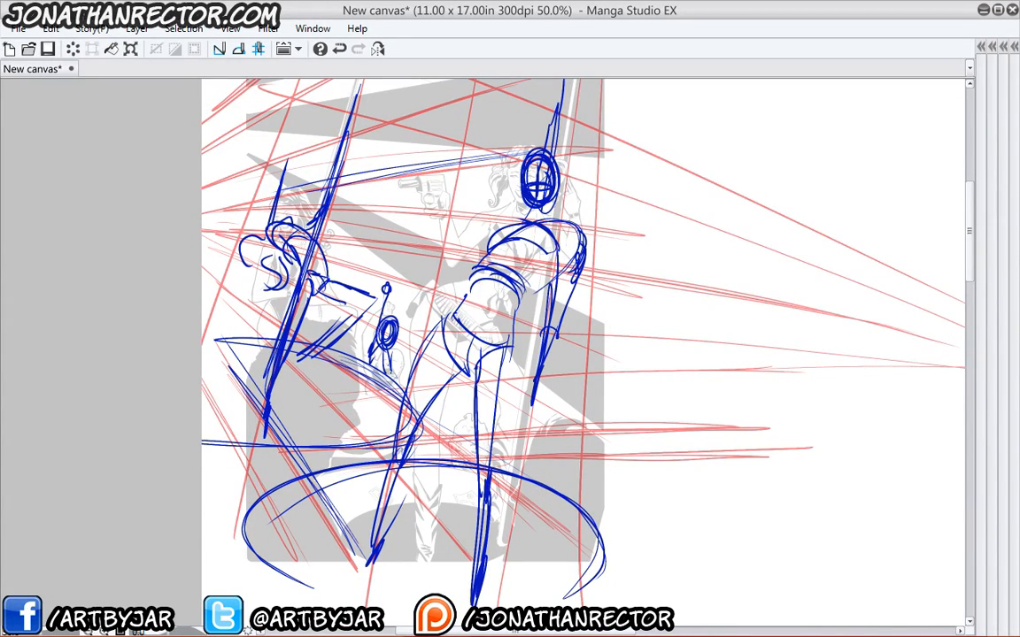
left_click_drag(389, 356, 401, 386)
left_click_drag(383, 365, 405, 358)
Draw a diagonal scale guide from the small spectator and sketch a larger spectator with a raised arm at the foreground stage's edge.
left_click_drag(585, 473, 376, 333)
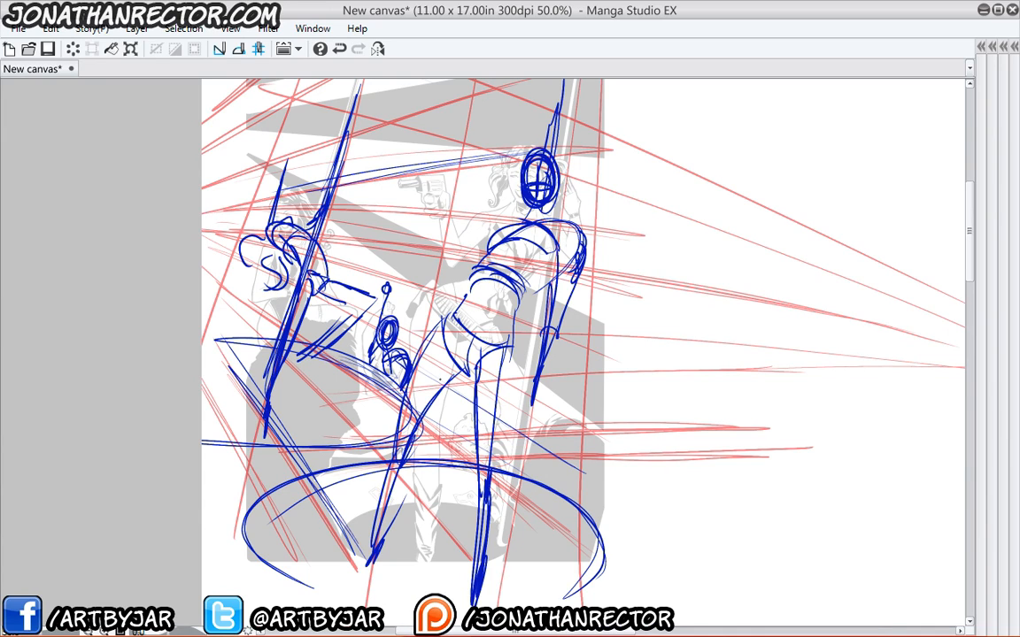
mouse_move(568, 480)
left_mouse_down()
mouse_move(565, 464)
mouse_move(510, 461)
mouse_move(571, 477)
left_mouse_up()
left_click_drag(513, 453, 575, 487)
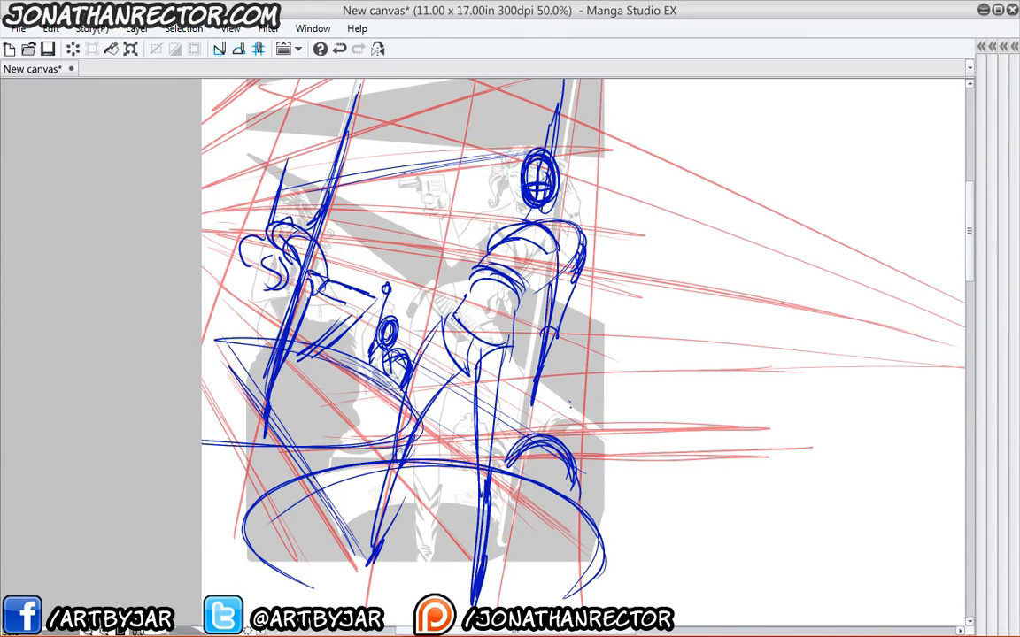
left_click_drag(566, 386, 563, 387)
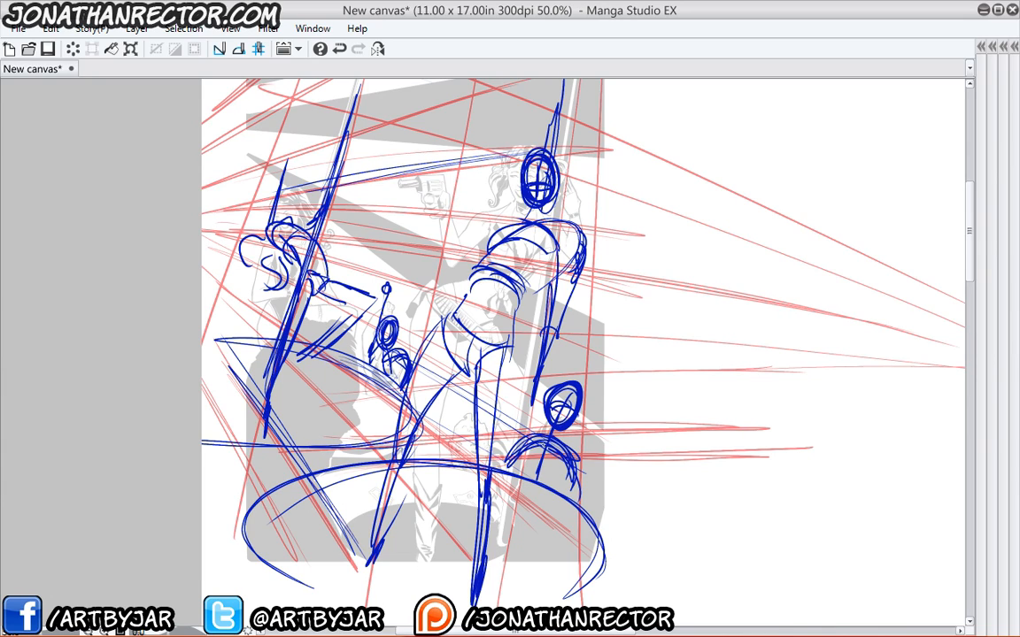
left_click_drag(552, 469, 561, 489)
left_click_drag(561, 490, 572, 467)
left_click_drag(604, 364, 590, 425)
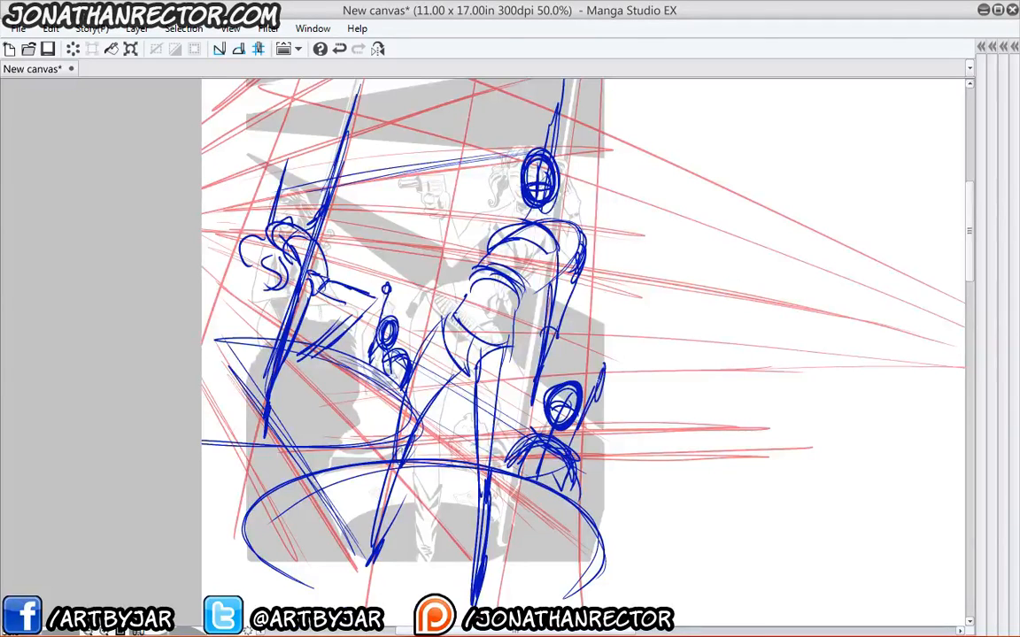
Draw a guideline across the crowd and block in large overlapping blue ovals for foreground onlookers on both sides of the stage.
left_click_drag(306, 286, 356, 221)
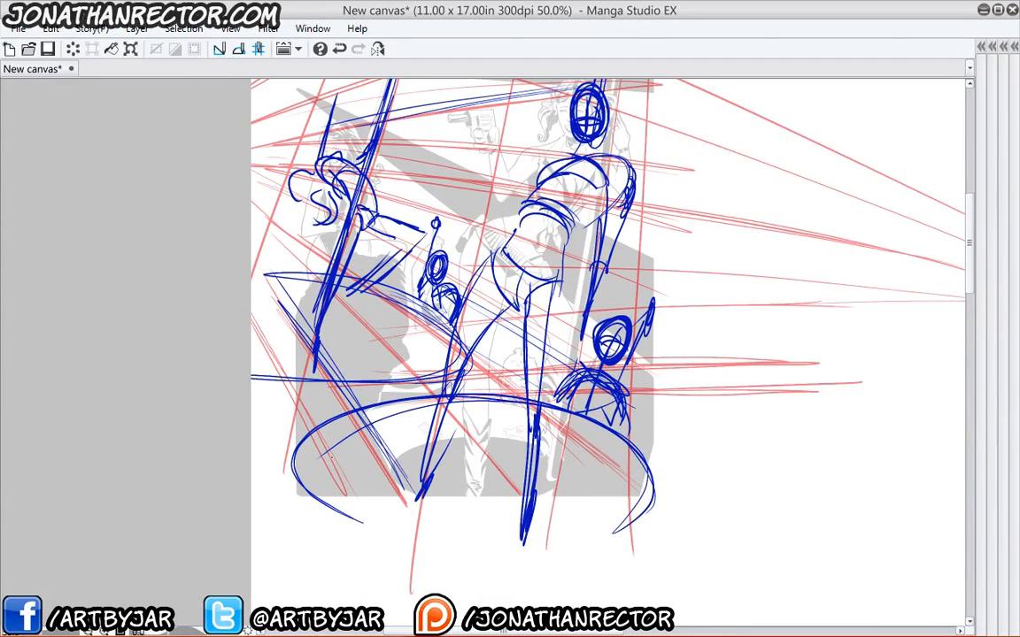
mouse_move(478, 358)
left_mouse_down()
mouse_move(472, 381)
mouse_move(318, 368)
left_mouse_up()
left_click_drag(467, 367, 292, 391)
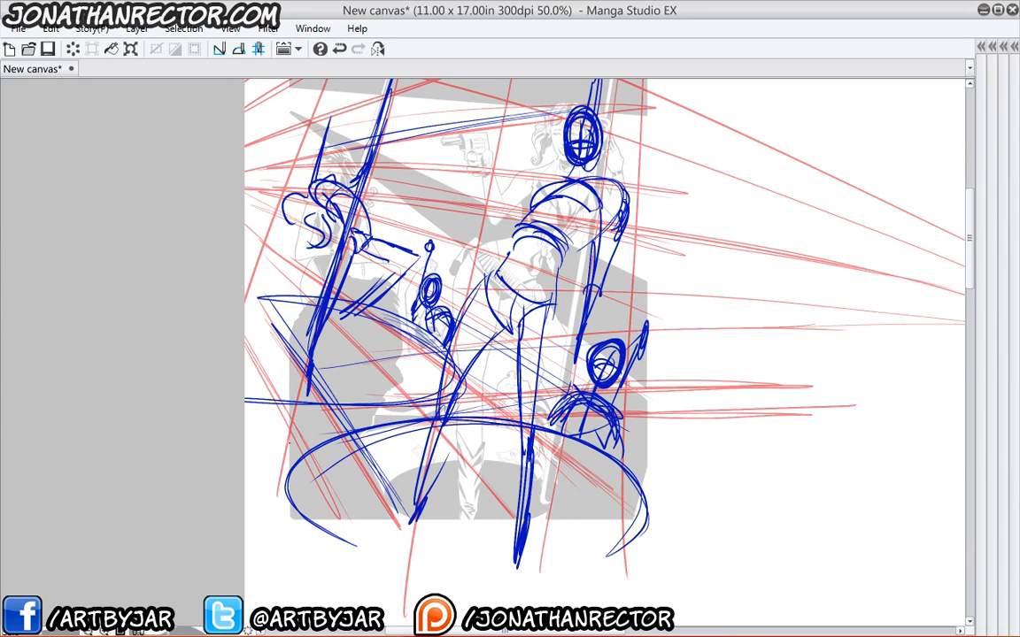
left_click_drag(315, 334, 265, 425)
mouse_move(310, 354)
left_mouse_down()
mouse_move(257, 438)
mouse_move(290, 494)
mouse_move(289, 568)
left_mouse_up()
left_click_drag(618, 412, 637, 394)
mouse_move(653, 449)
left_mouse_down()
mouse_move(581, 460)
mouse_move(641, 473)
mouse_move(587, 518)
left_mouse_up()
Hide the inked page on Layer 6 and the red guidelines on Layer 9, leaving only the blue sketch.
key("Tab")
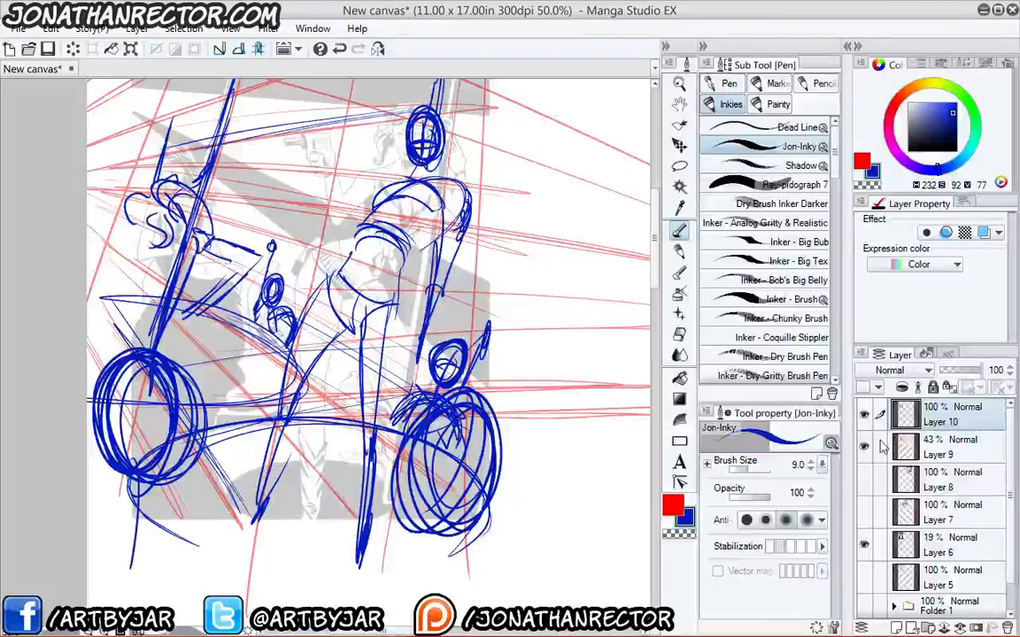
left_click(865, 544)
left_click_drag(176, 289, 181, 310)
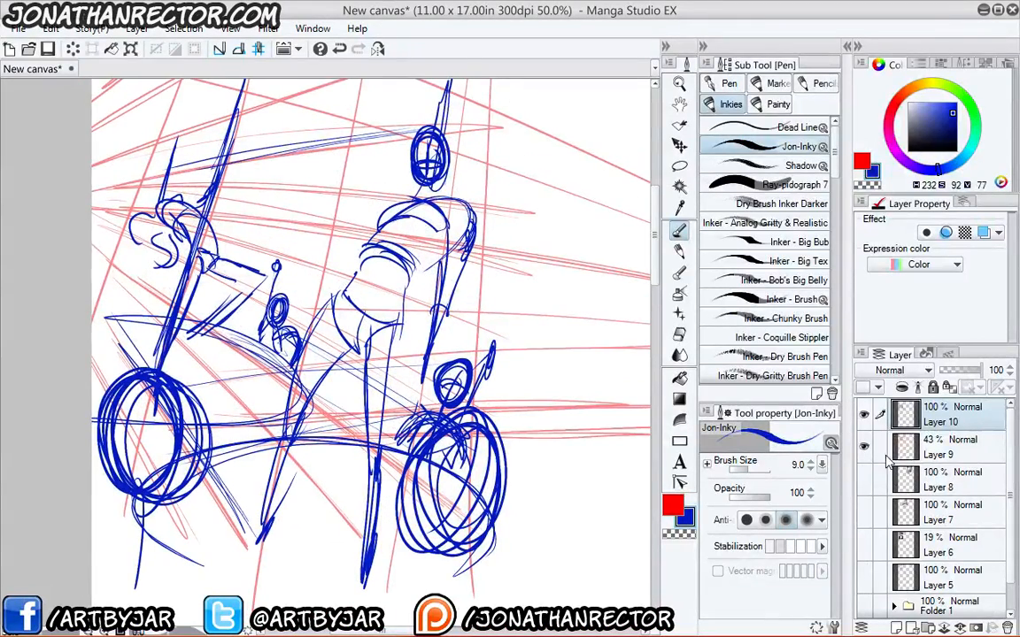
left_click(864, 446)
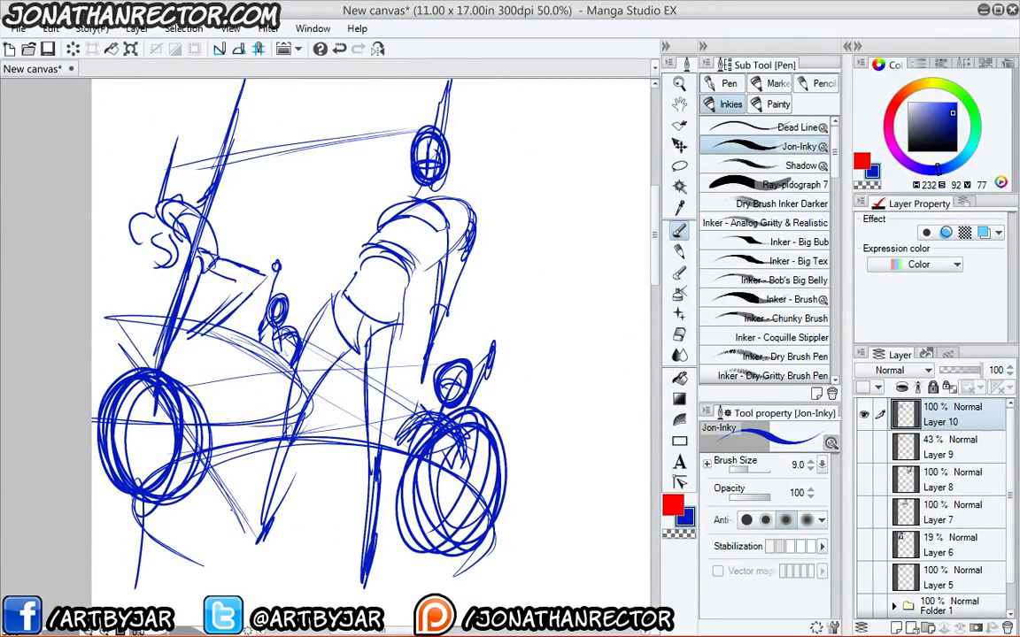
Show Layer 6 again and restore the inked page to 100% opacity.
left_click(863, 542)
left_click(929, 537)
left_click_drag(946, 368, 982, 370)
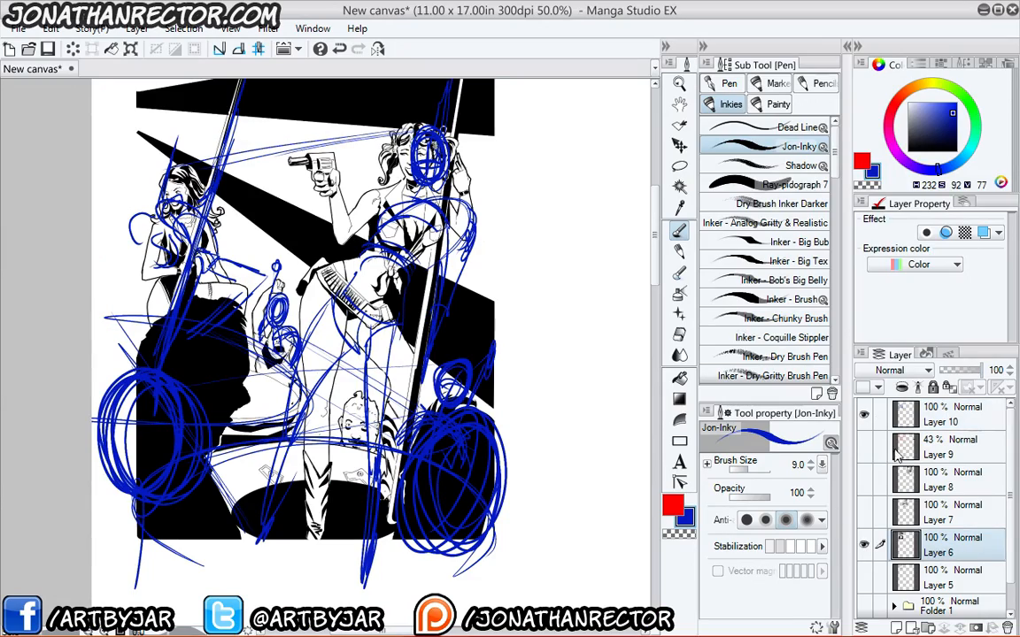
Move the inked page on Layer 6 beside the blue sketch and compare the two compositions.
mouse_move(290, 366)
left_mouse_down()
mouse_move(177, 375)
mouse_move(157, 359)
mouse_move(511, 358)
left_mouse_up()
key("k")
left_click_drag(189, 496, 96, 504)
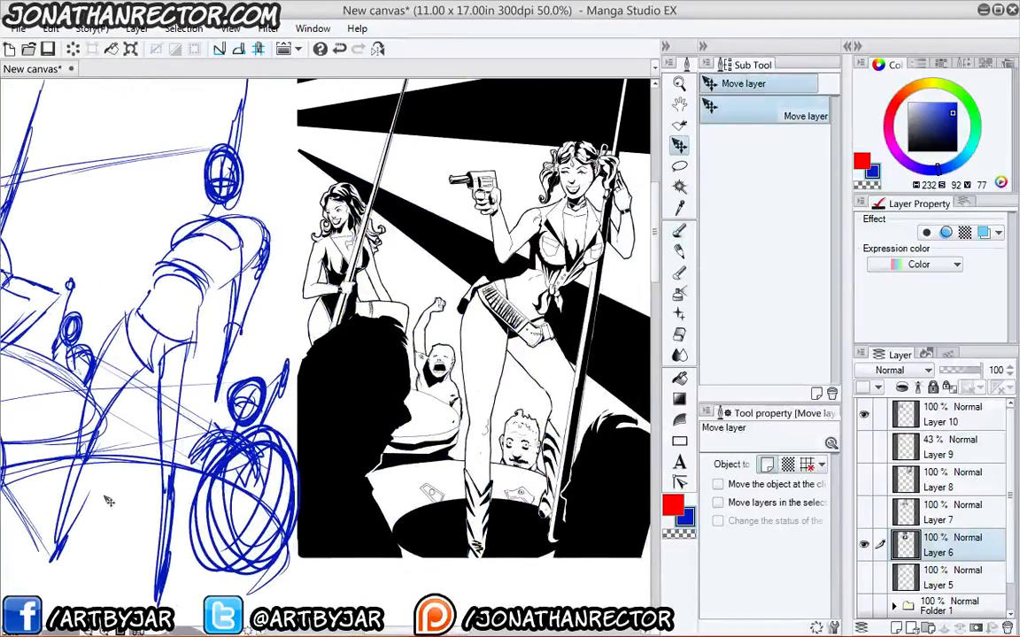
key("Tab")
left_click_drag(149, 429, 176, 453)
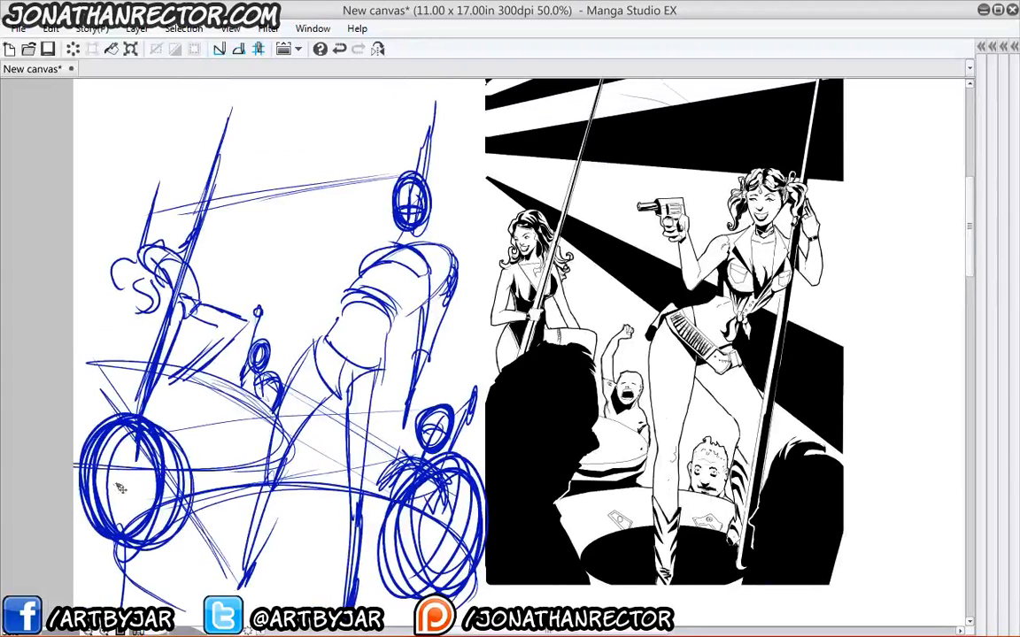
left_click_drag(114, 426, 116, 397)
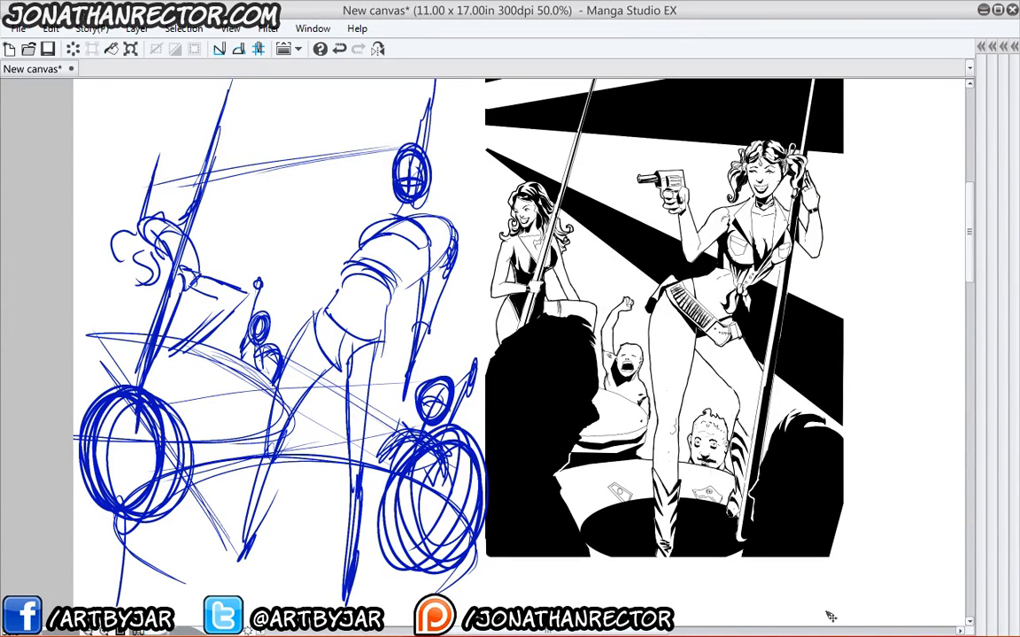
Hide the blue sketch on Layer 10 and the inked page on Layer 6, and show the next page on Layer 7.
key("Tab")
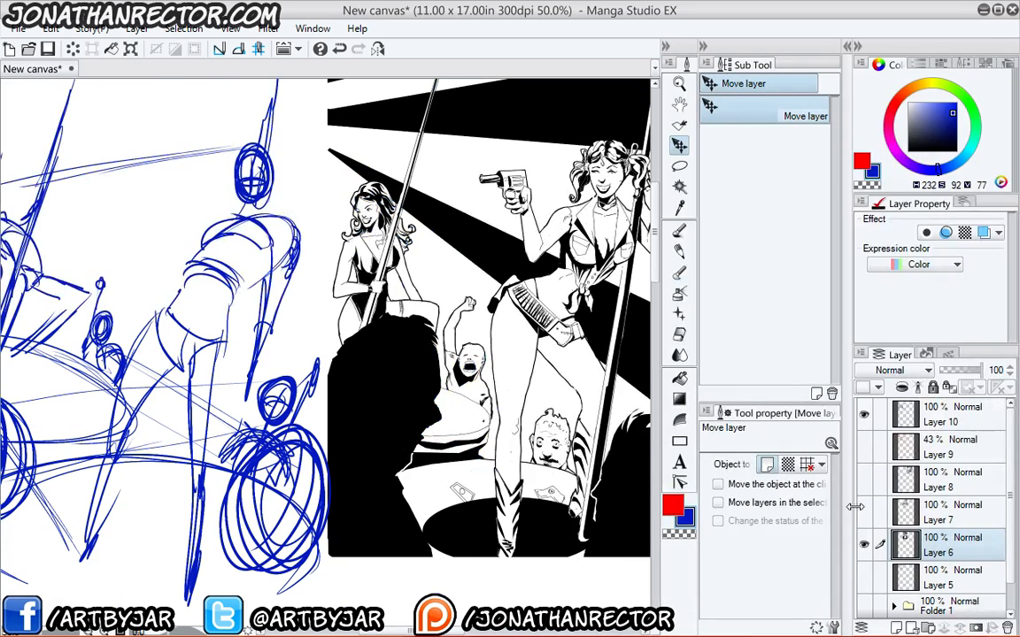
left_click(863, 415)
left_click(865, 515)
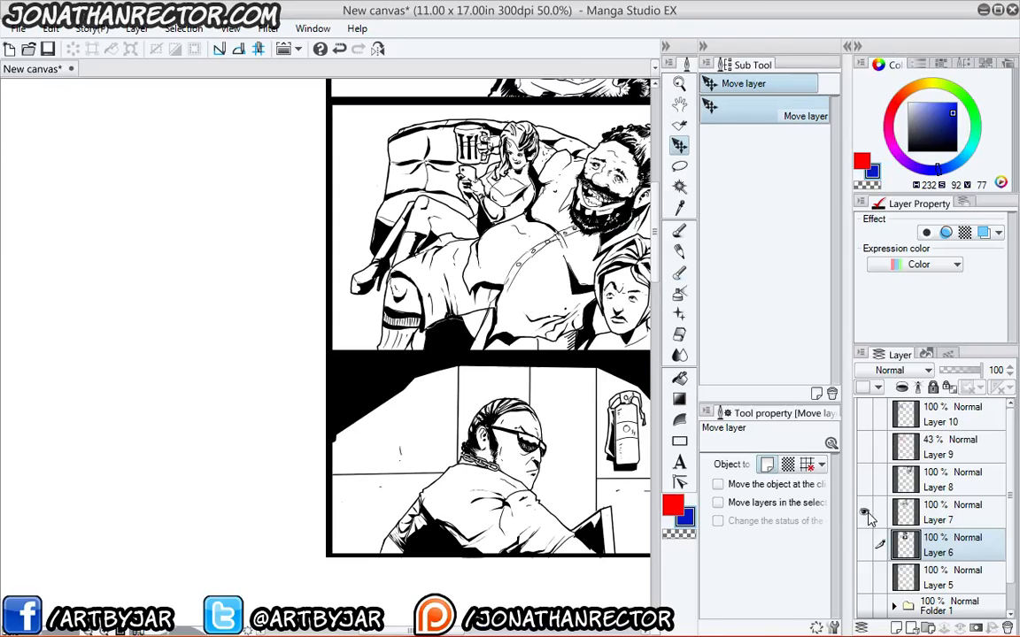
Add a new layer above Layer 10 for marking up the couch-scene page.
left_click_drag(328, 292, 160, 383)
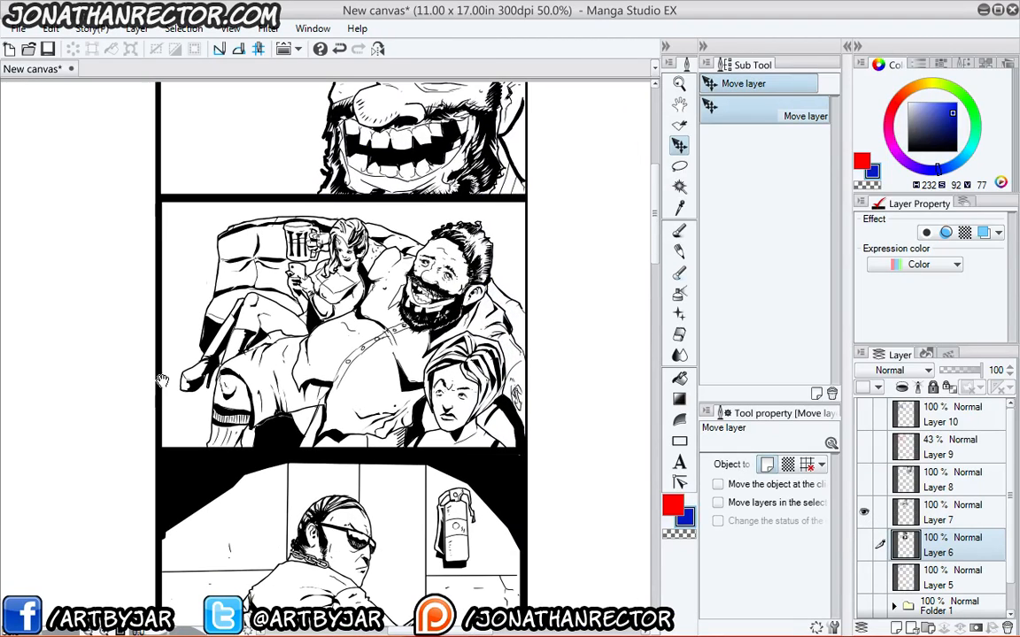
left_click(935, 420)
left_click(896, 627)
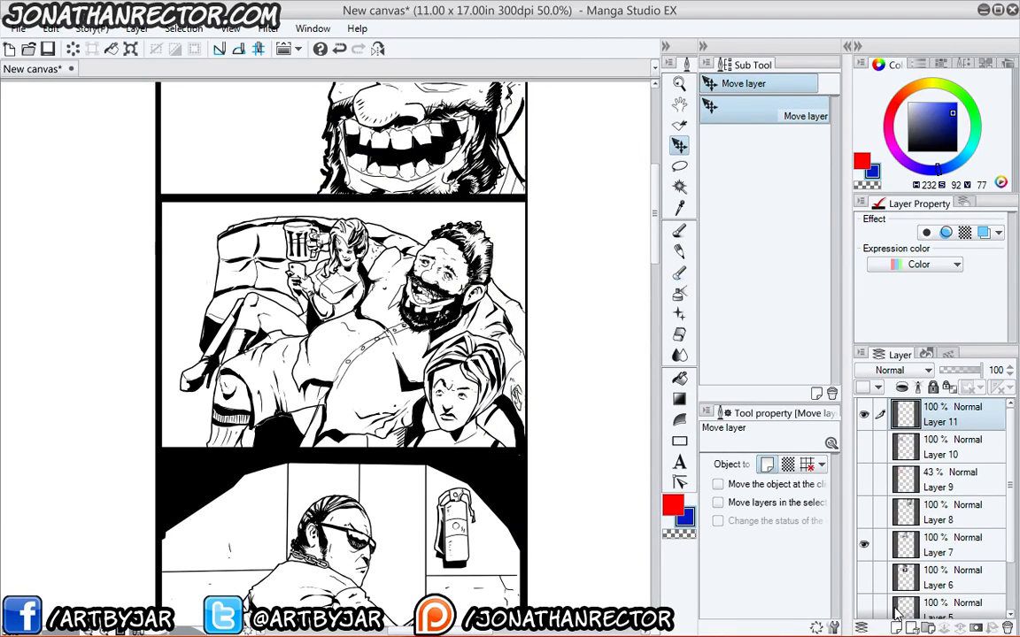
Circle the sunglasses man's head in the last panel with red Jon-Inky pen strokes on Layer 11.
key("x")
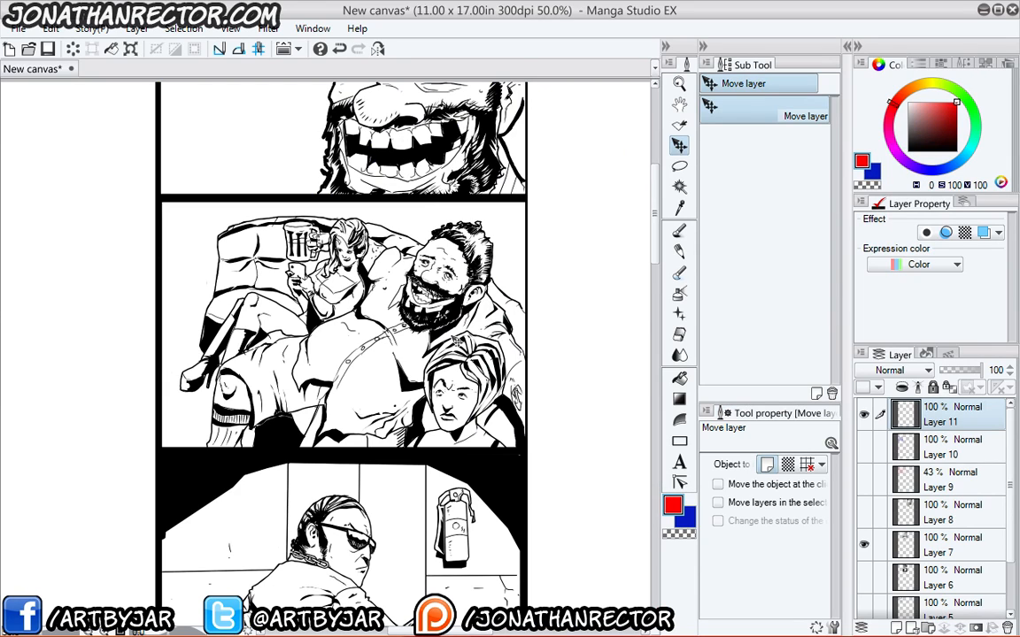
key("p")
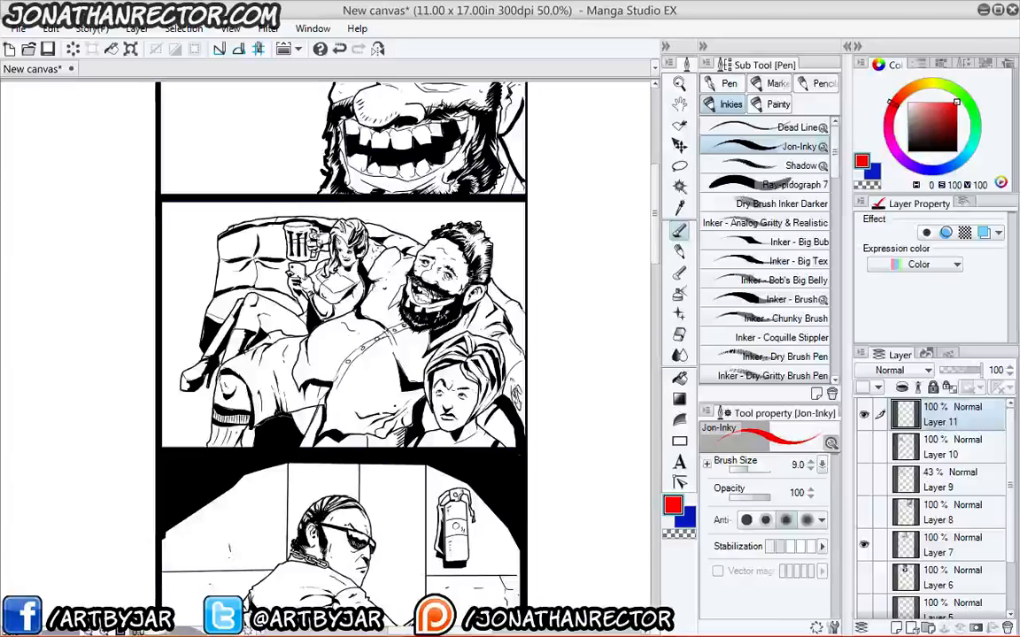
key("Tab")
scroll(496, 354, "down", 3)
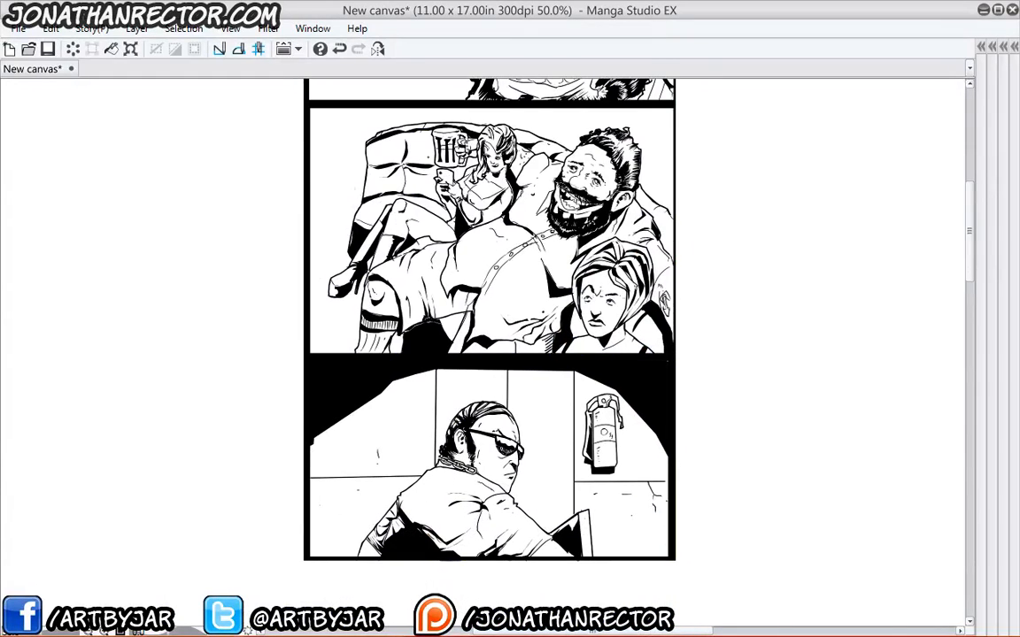
key("ctrl+plus")
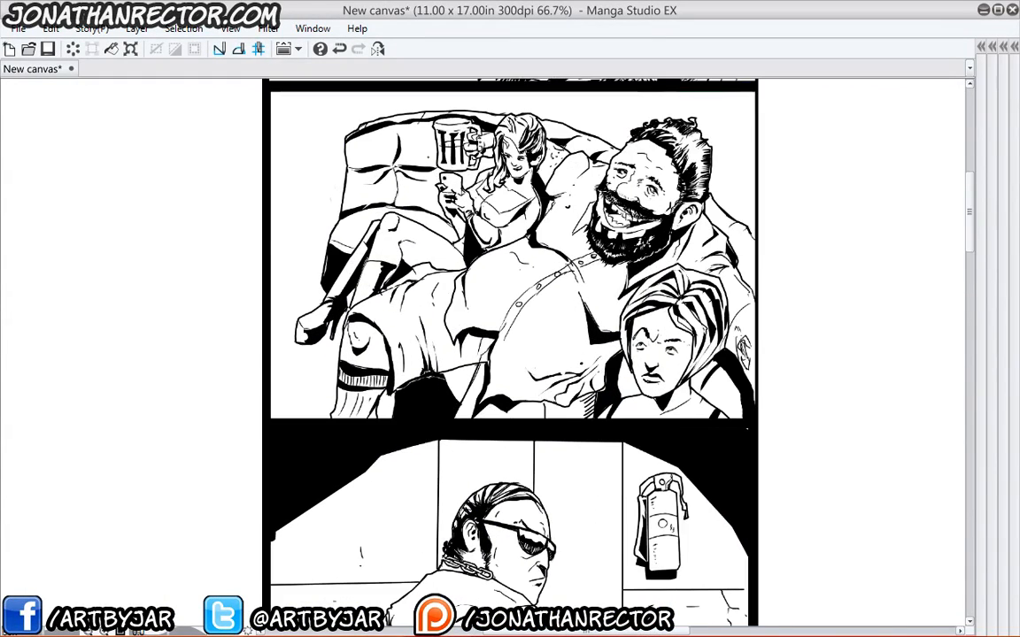
scroll(506, 354, "down", 3)
mouse_move(535, 389)
left_mouse_down()
mouse_move(453, 447)
mouse_move(529, 370)
mouse_move(456, 416)
mouse_move(500, 478)
left_mouse_up()
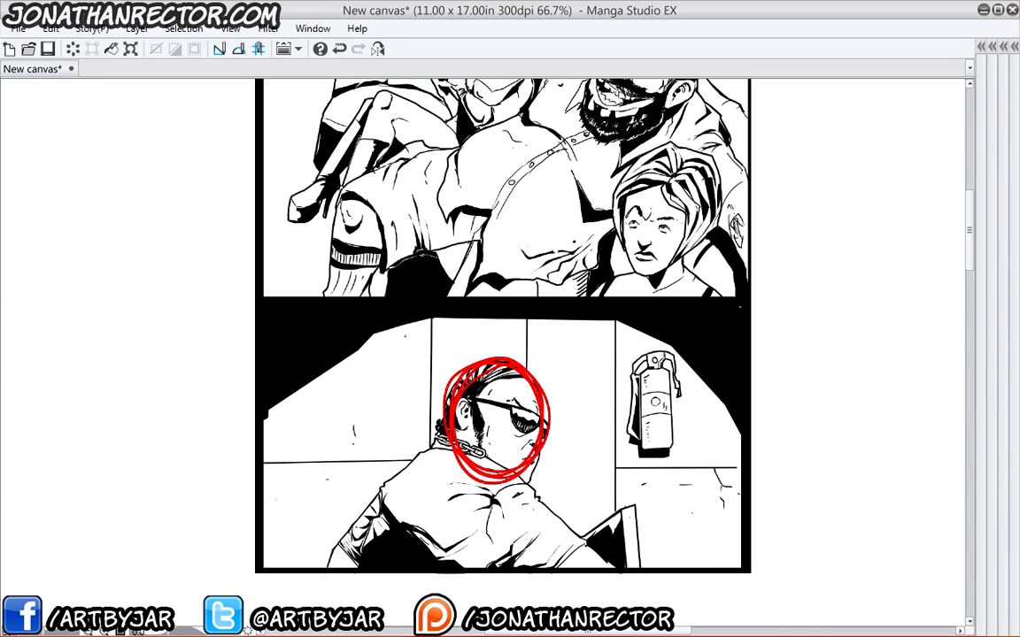
Move the red circle over the woman's and the bearded man's heads in the couch panel to compare head sizes.
left_click_drag(399, 344, 524, 247)
key("k")
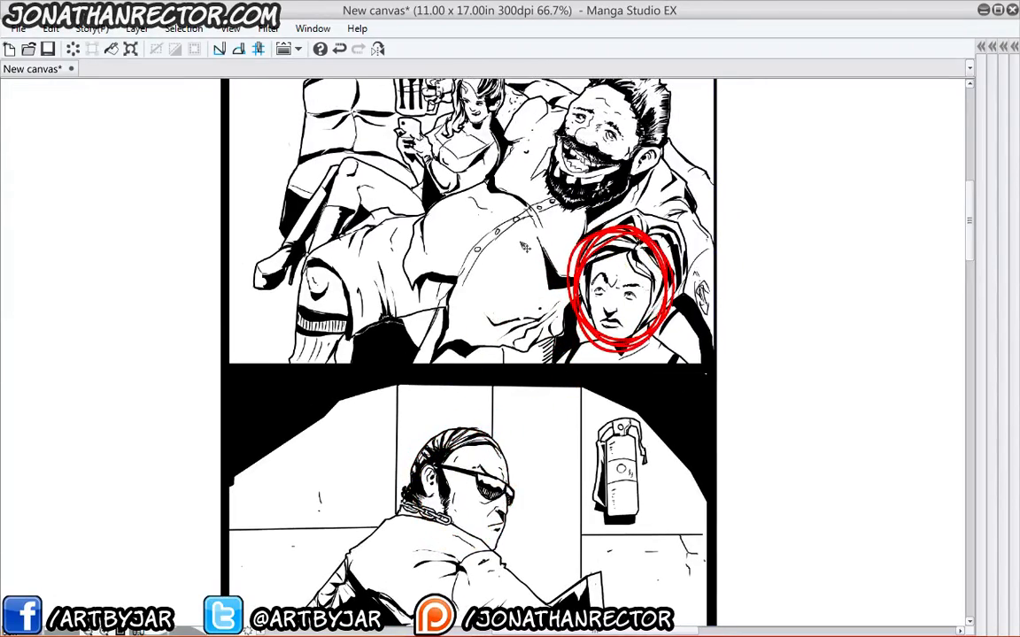
left_click_drag(457, 400, 438, 516)
left_click_drag(437, 518, 425, 366)
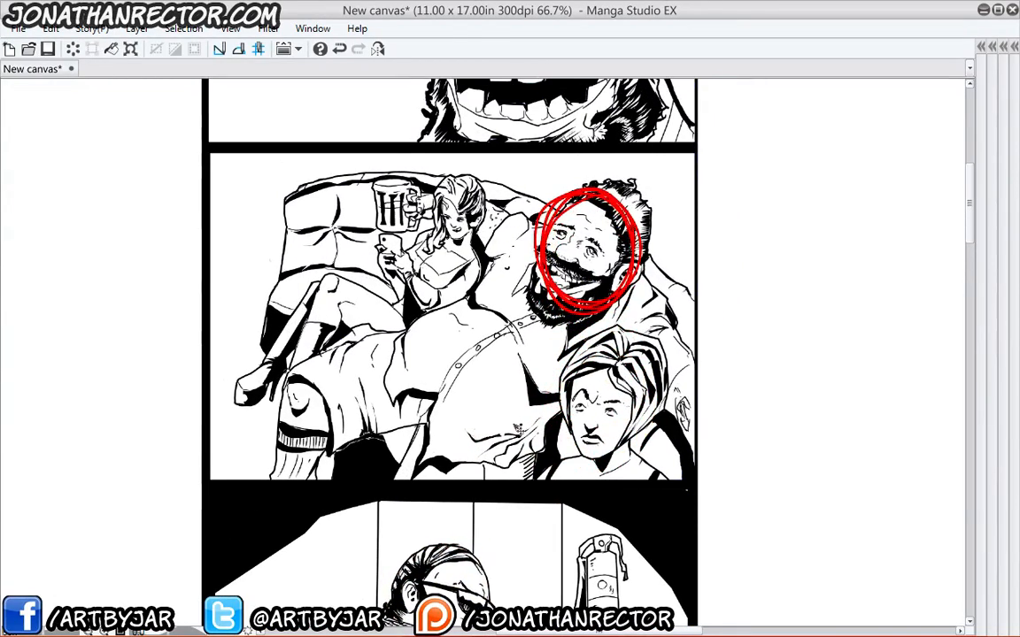
left_click_drag(518, 429, 383, 396)
left_click_drag(382, 330, 422, 392)
left_click_drag(367, 472, 381, 244)
left_click_drag(381, 243, 474, 517)
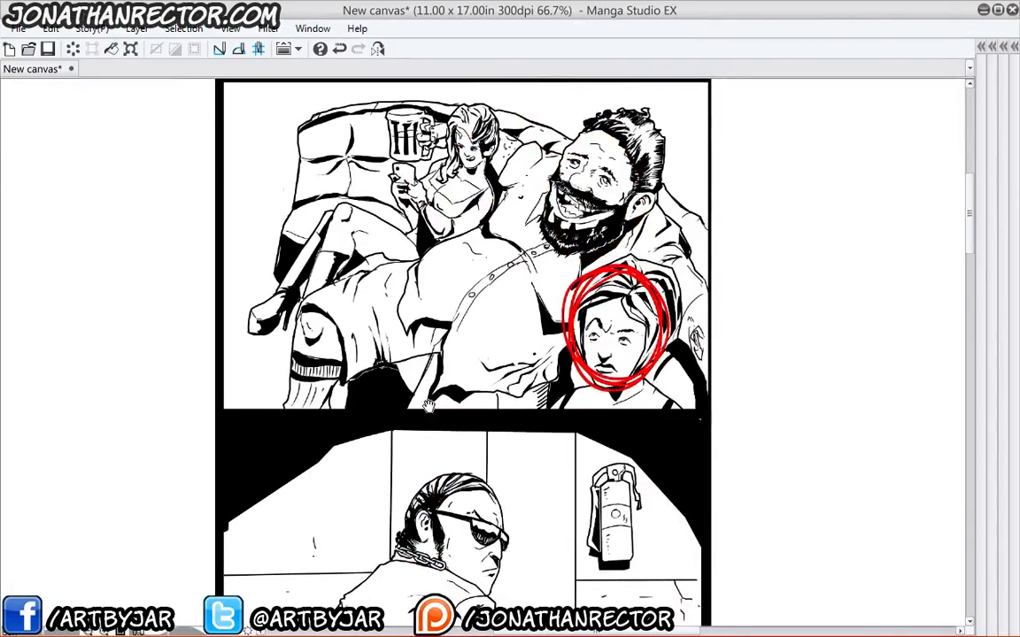
Examine how large the figures are in the close-up, couch and sunglasses-man panels relative to each other.
left_click_drag(429, 405, 452, 346)
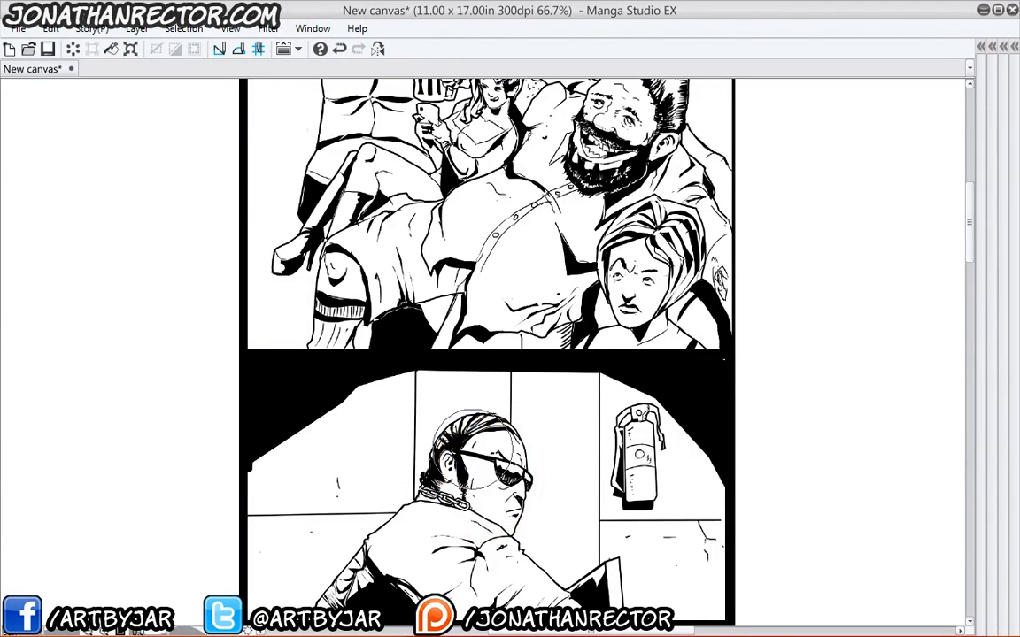
scroll(372, 399, "down", 2)
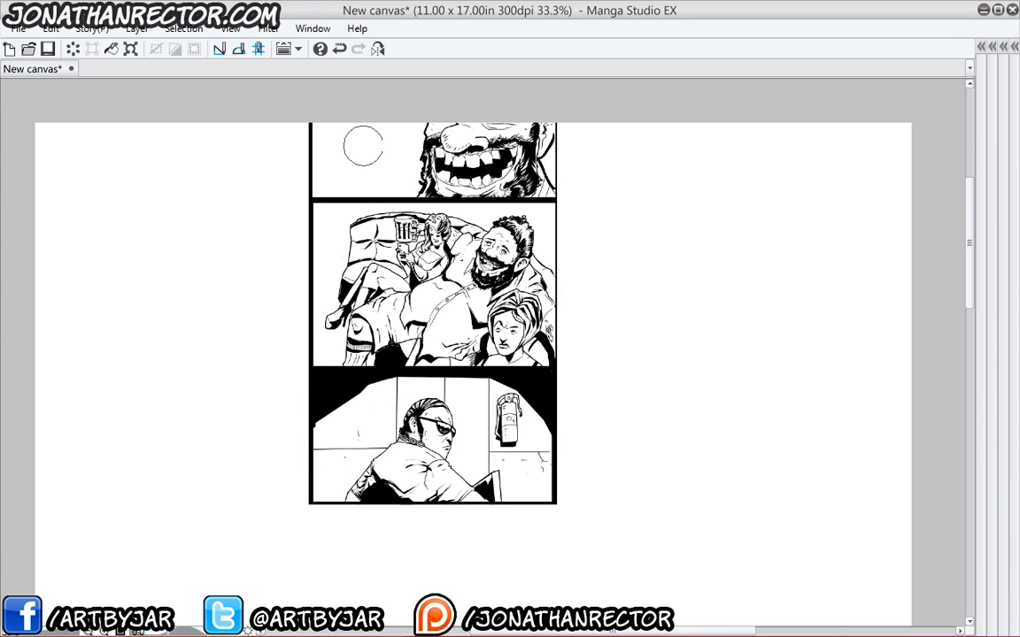
scroll(340, 165, "up", 1)
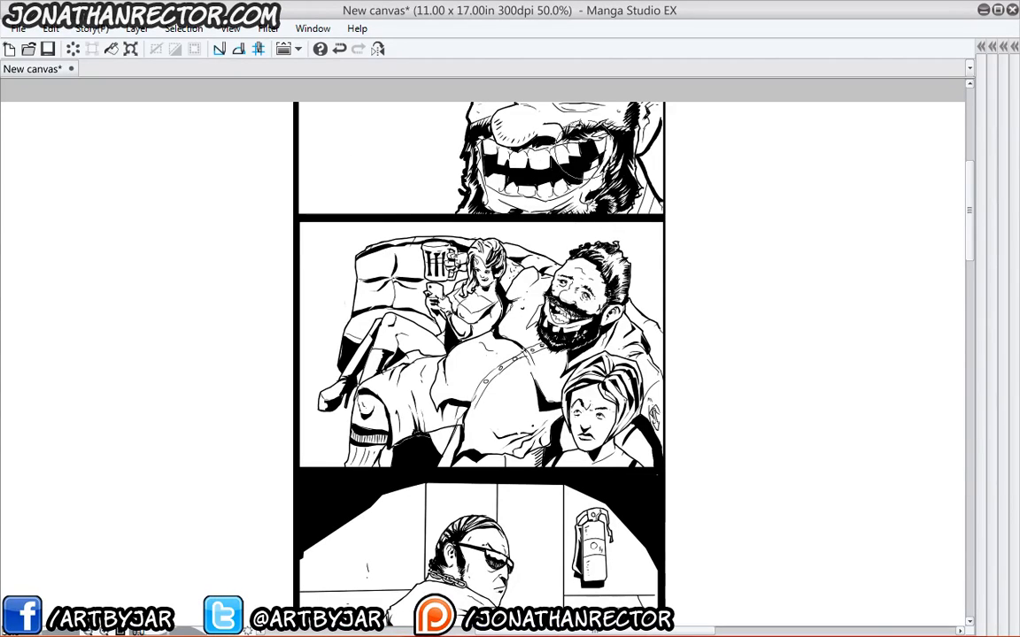
scroll(377, 362, "down", 3)
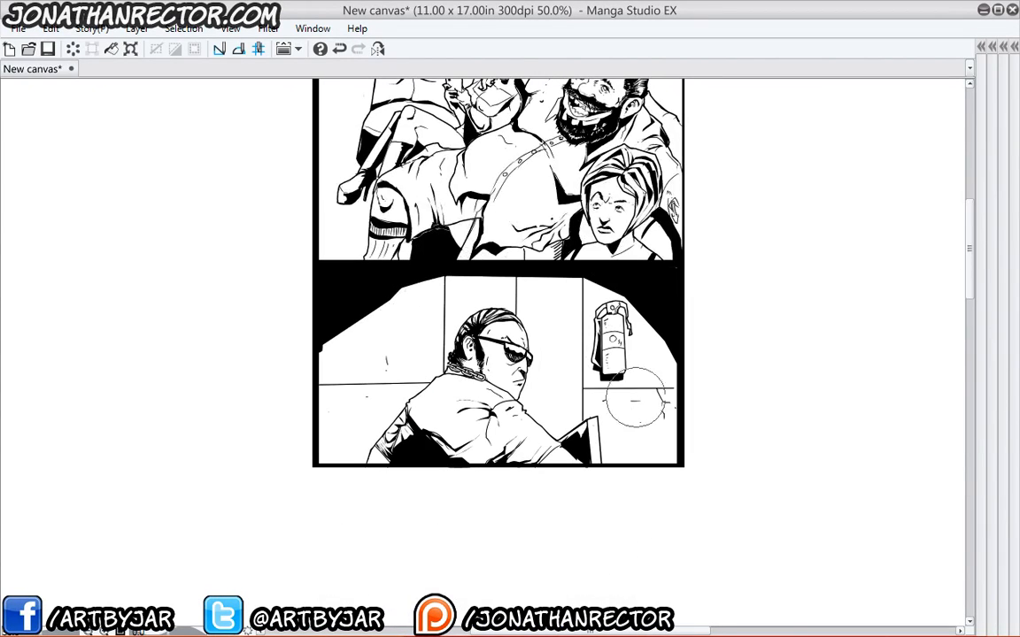
scroll(380, 336, "up", 3)
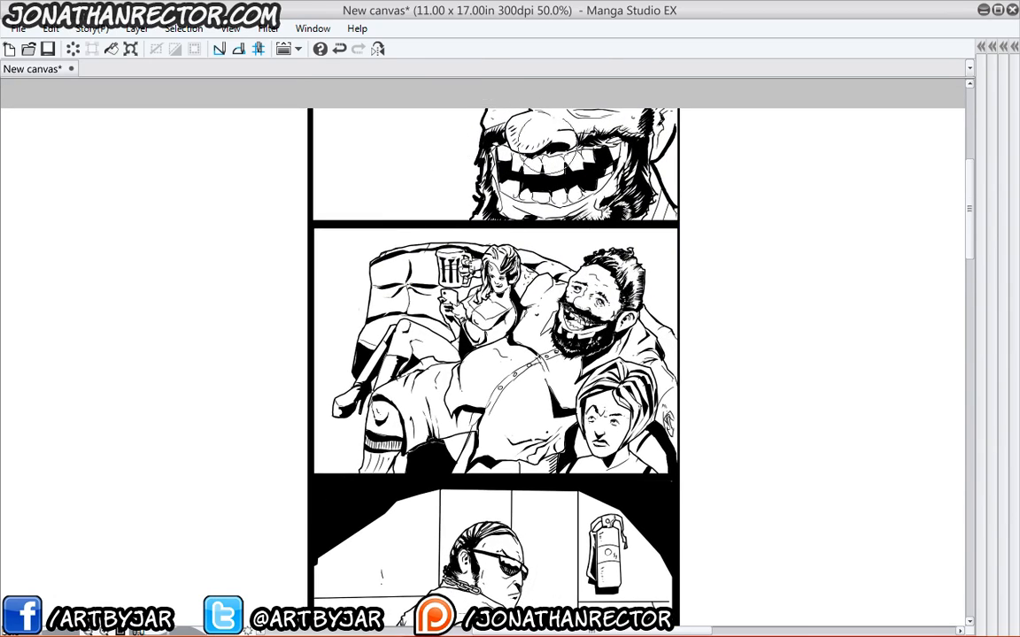
scroll(460, 381, "down", 3)
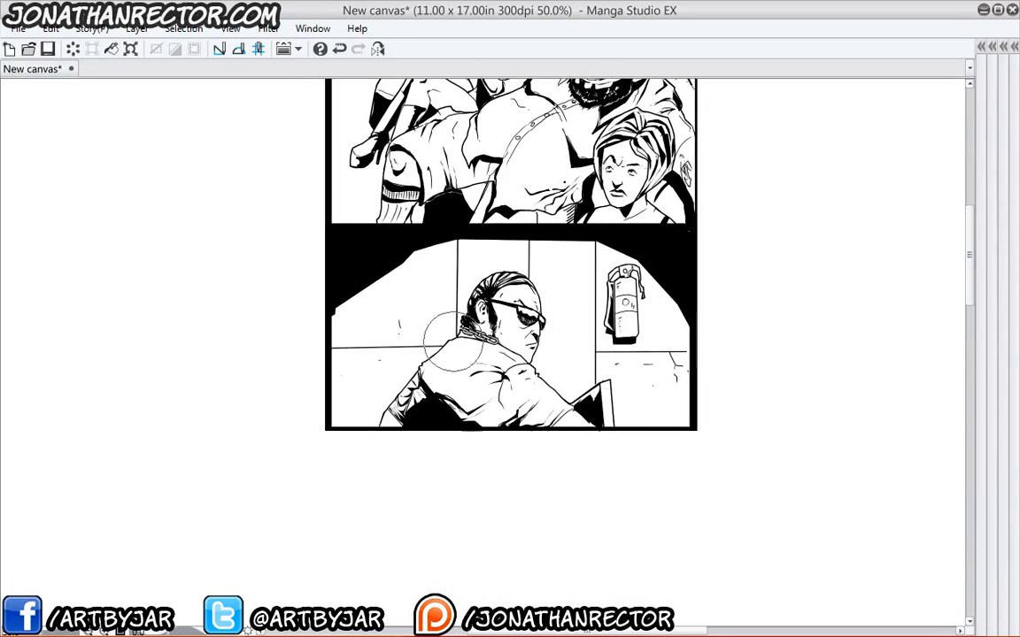
scroll(454, 342, "up", 3)
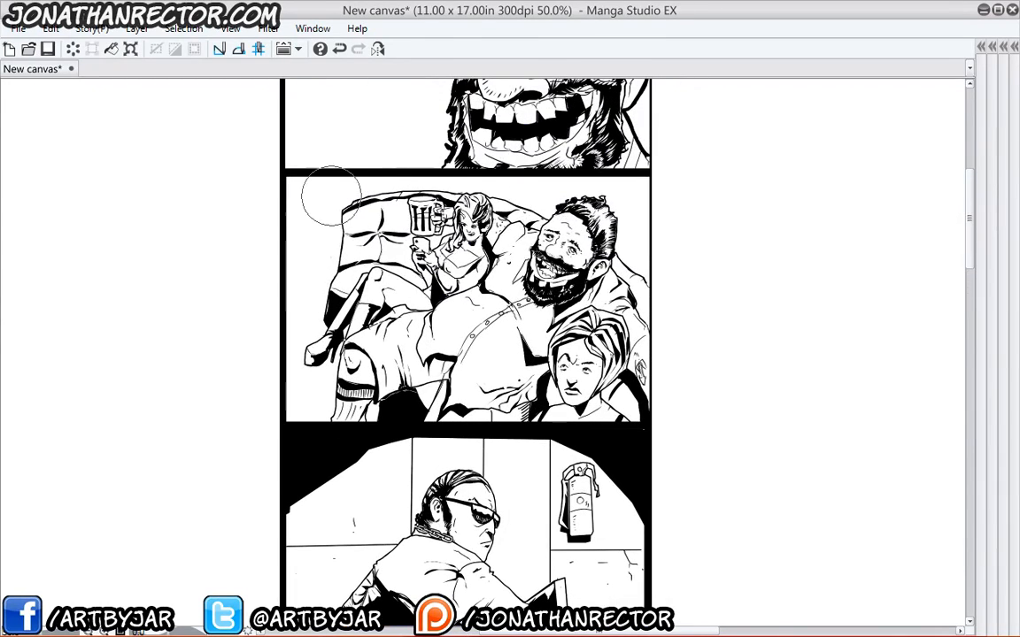
Lasso the couch group on Layer 7, scale it down toward the right half of its panel, and clear the selection.
key("Tab")
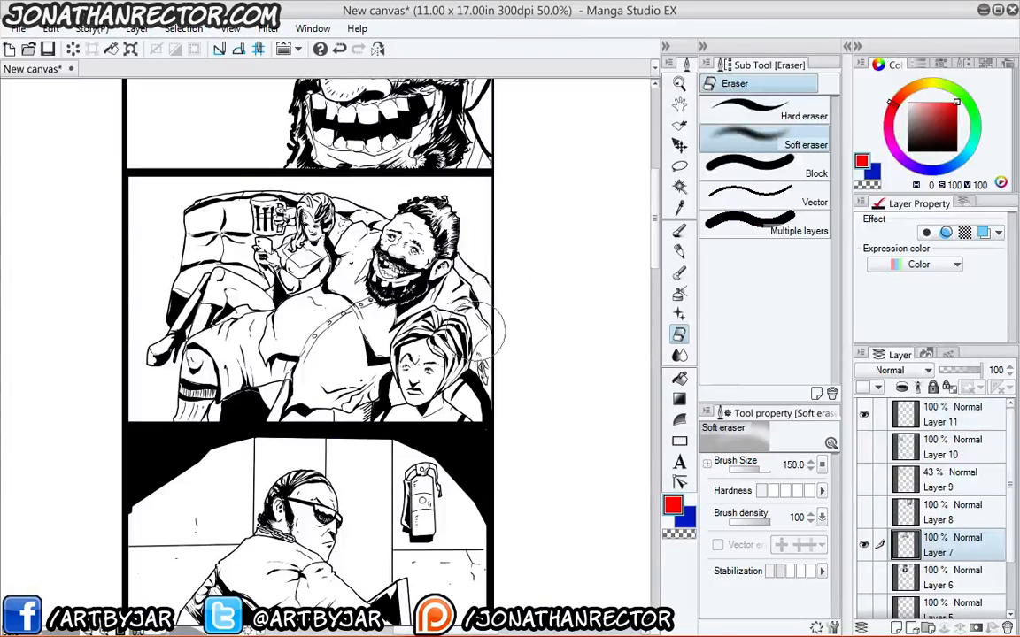
key("m")
mouse_move(133, 176)
left_mouse_down()
mouse_move(358, 177)
mouse_move(486, 303)
mouse_move(416, 413)
mouse_move(168, 409)
mouse_move(134, 187)
left_mouse_up()
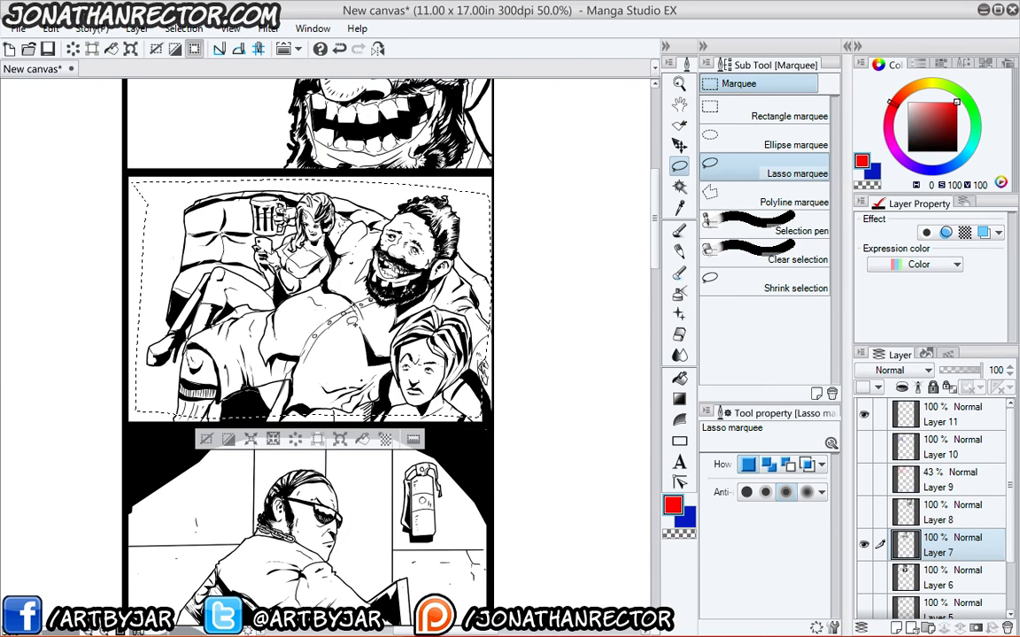
key("ctrl+t")
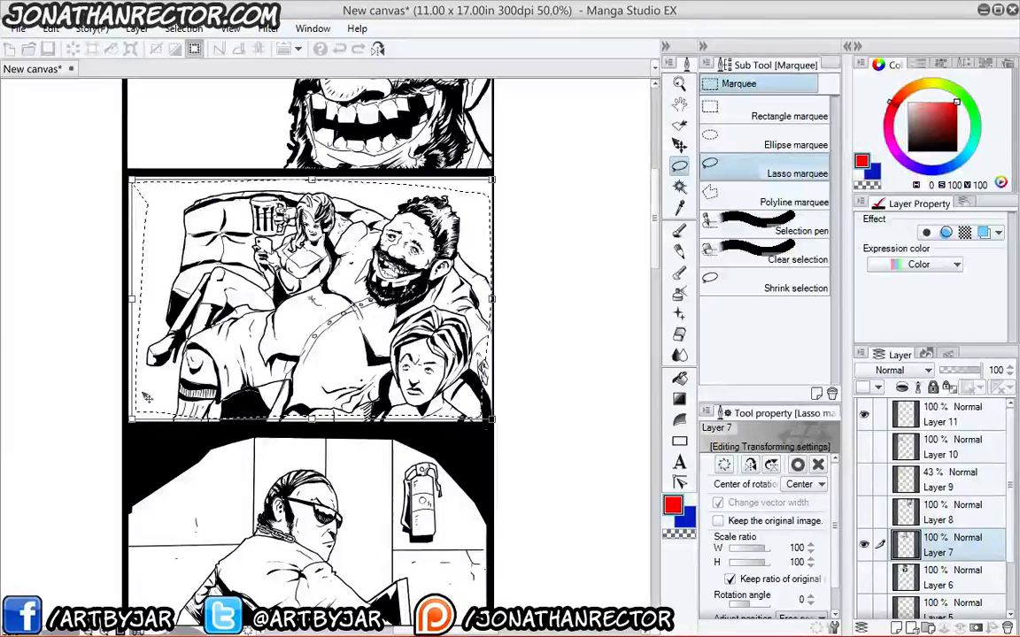
mouse_move(137, 413)
left_mouse_down()
mouse_move(286, 318)
mouse_move(296, 327)
mouse_move(255, 291)
mouse_move(283, 324)
left_mouse_up()
key("Return")
key("ctrl+d")
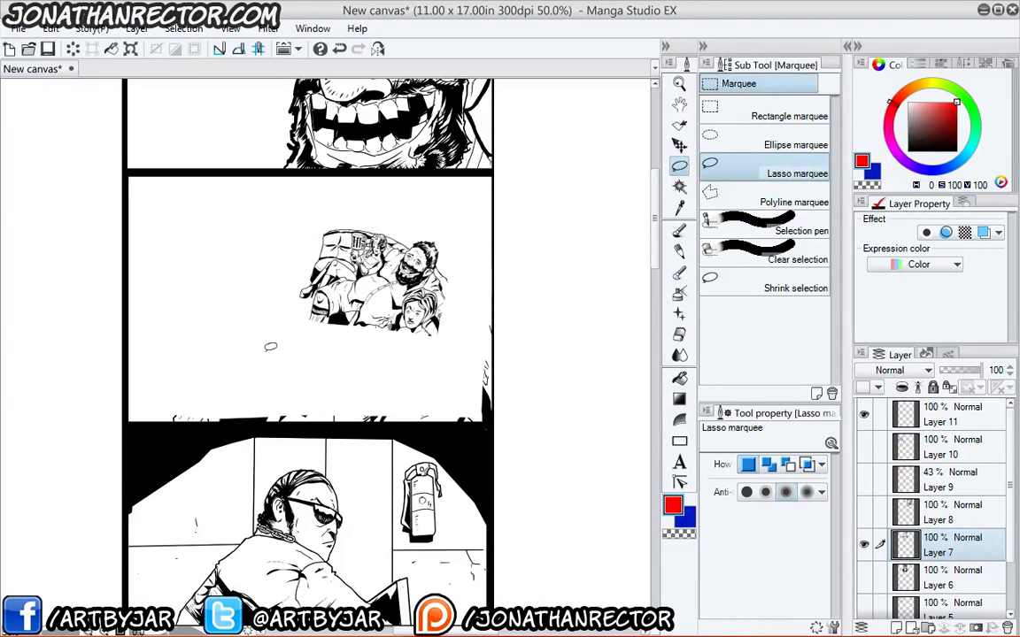
Sketch curved blue lines from the shrunken couch group down to the panel's lower border with the Jon-Inky pen.
key("p")
key("x")
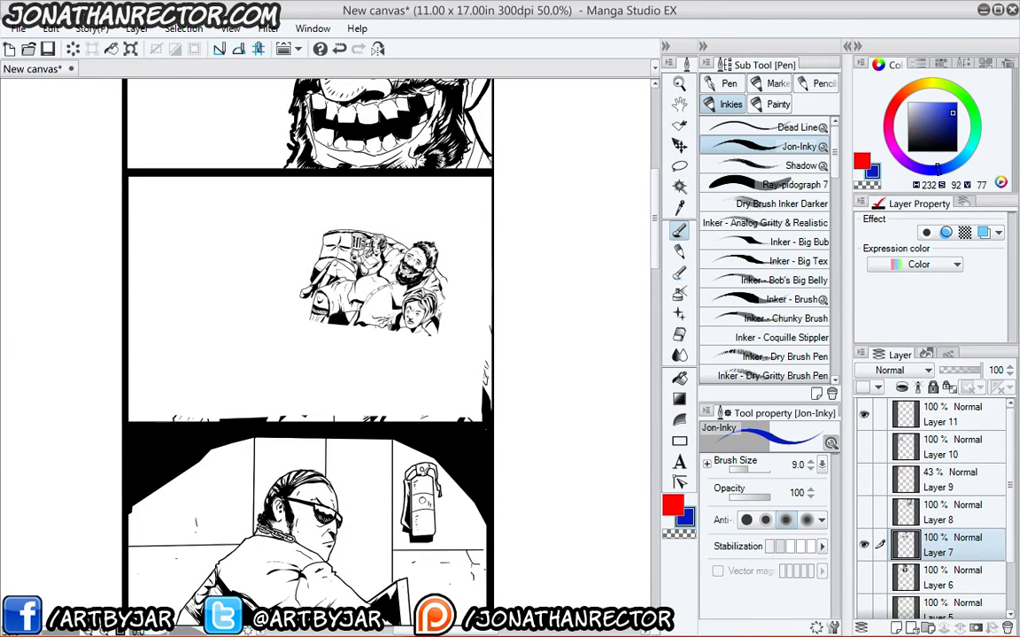
left_click_drag(442, 283, 440, 349)
mouse_move(444, 285)
left_mouse_down()
mouse_move(464, 398)
mouse_move(416, 427)
left_mouse_up()
left_click_drag(409, 329, 416, 422)
mouse_move(359, 319)
left_mouse_down()
mouse_move(415, 424)
mouse_move(370, 413)
left_mouse_up()
left_click_drag(301, 324, 351, 422)
left_click_drag(269, 350, 302, 368)
Sketch a standing blue figure with head, torso, arms and legs facing the couch group in the panel's left half.
mouse_move(282, 246)
left_mouse_down()
mouse_move(270, 275)
mouse_move(266, 390)
left_mouse_up()
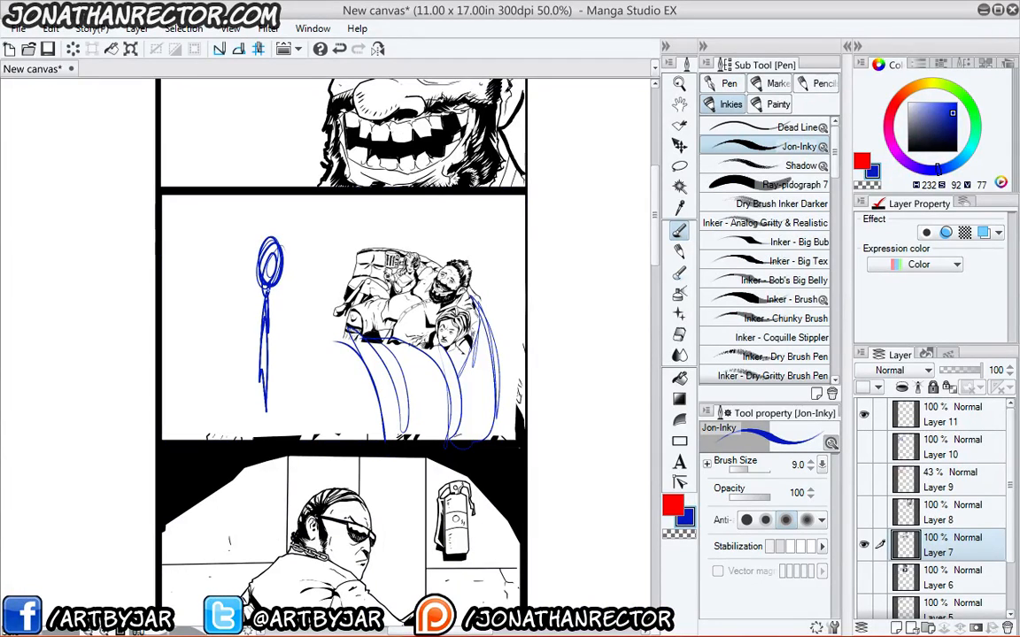
mouse_move(258, 292)
left_mouse_down()
mouse_move(266, 412)
mouse_move(276, 361)
left_mouse_up()
mouse_move(270, 297)
left_mouse_down()
mouse_move(282, 341)
mouse_move(276, 413)
left_mouse_up()
mouse_move(253, 348)
left_mouse_down()
mouse_move(266, 414)
mouse_move(245, 422)
left_mouse_up()
left_click_drag(251, 394, 277, 413)
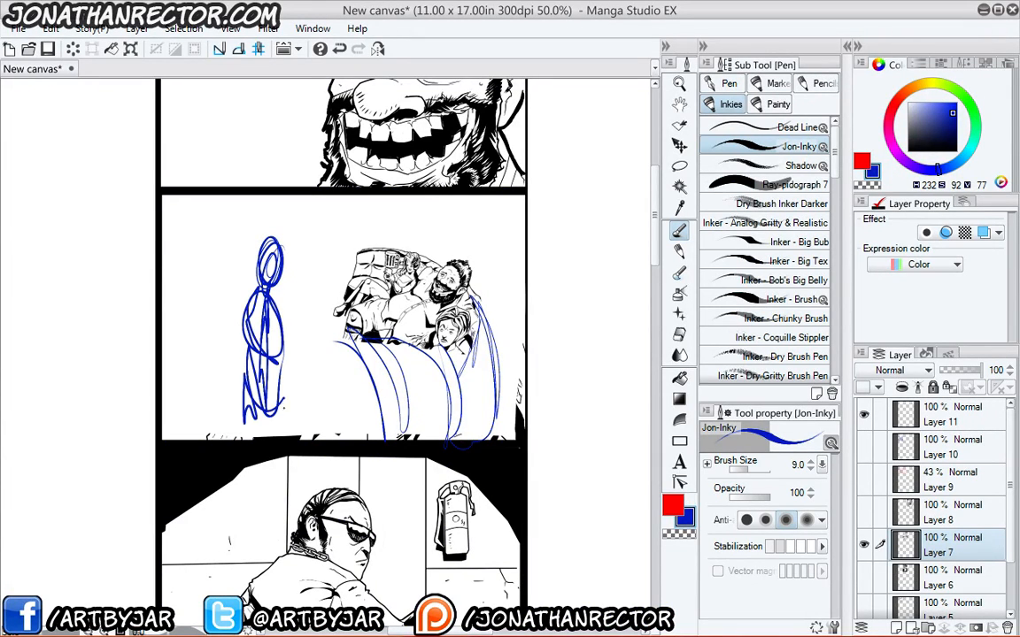
mouse_move(330, 271)
left_mouse_down()
mouse_move(303, 384)
mouse_move(286, 342)
left_mouse_up()
Sketch long blue guide lines across the couch panel's background, running behind the standing figure and the couch group.
left_click_drag(197, 382, 334, 340)
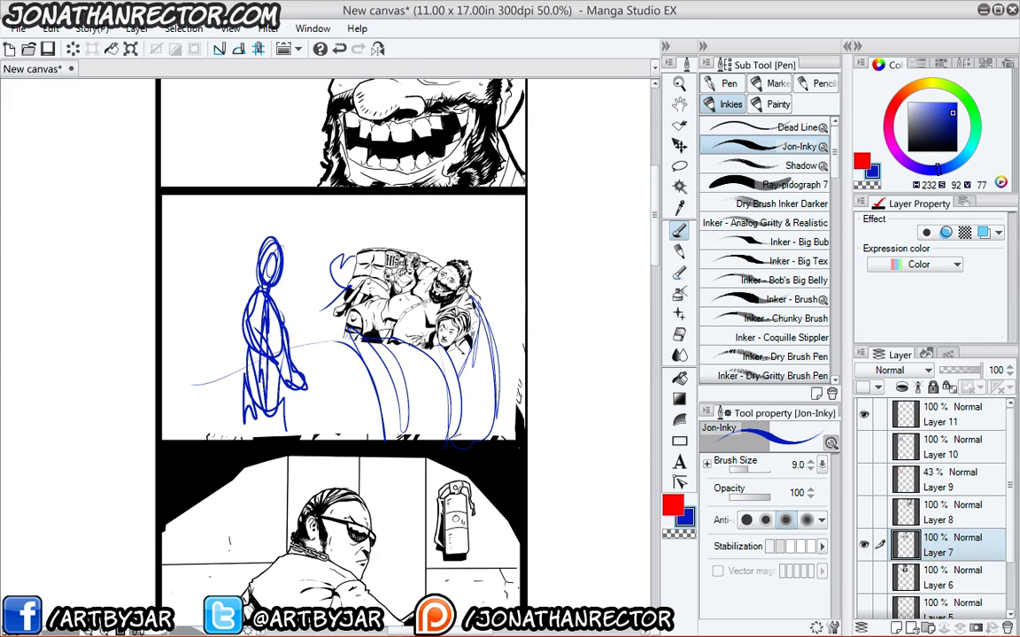
left_click_drag(350, 299, 188, 334)
left_click_drag(466, 252, 169, 289)
mouse_move(226, 265)
left_mouse_down()
mouse_move(460, 223)
mouse_move(222, 246)
left_mouse_up()
Sketch crossing blue diagonal lines over the couch panel's floor and rough strokes beside the couch group.
left_click_drag(481, 288, 329, 431)
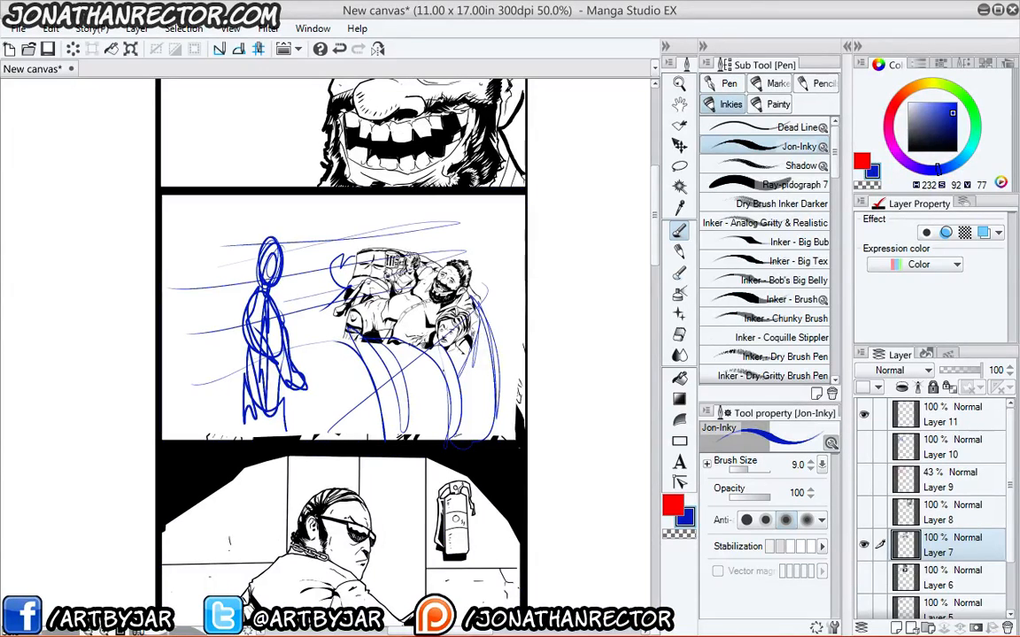
left_click_drag(522, 327, 498, 391)
mouse_move(39, 339)
left_mouse_down()
mouse_move(286, 437)
mouse_move(406, 432)
left_mouse_up()
left_click_drag(229, 314, 490, 407)
left_click_drag(158, 199, 190, 213)
left_click_drag(501, 294, 531, 367)
left_click_drag(510, 299, 447, 274)
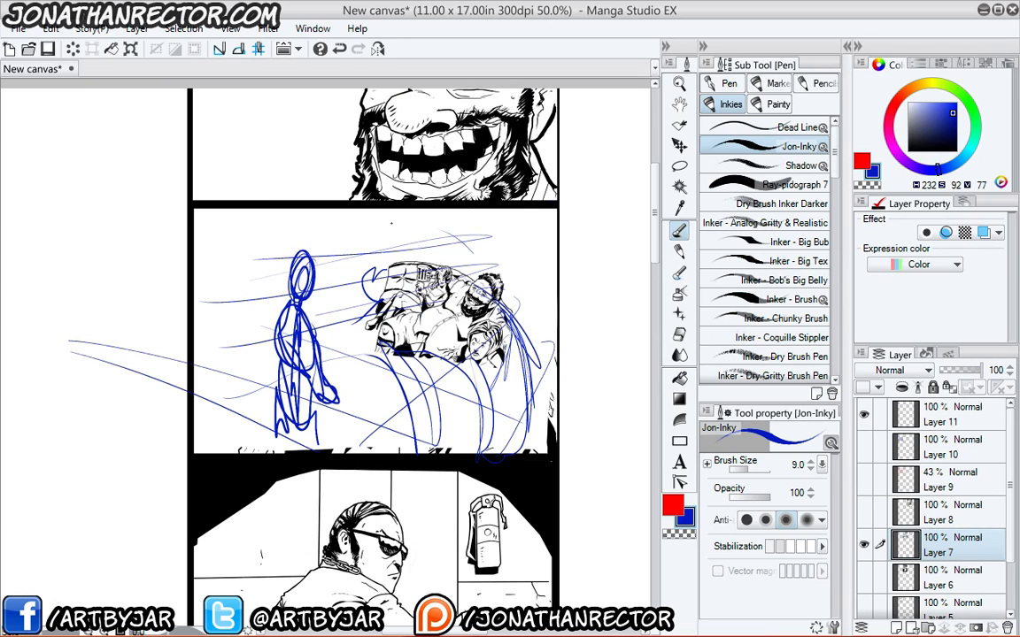
Scribble tall blue background shapes in the couch panel's upper right corner and along its left edge.
mouse_move(555, 291)
left_mouse_down()
mouse_move(482, 237)
mouse_move(556, 281)
left_mouse_up()
mouse_move(522, 226)
left_mouse_down()
mouse_move(555, 258)
mouse_move(532, 303)
mouse_move(535, 270)
left_mouse_up()
mouse_move(497, 212)
left_mouse_down()
mouse_move(490, 263)
mouse_move(504, 256)
left_mouse_up()
left_click_drag(456, 250, 446, 237)
mouse_move(244, 301)
left_mouse_down()
mouse_move(234, 246)
mouse_move(215, 233)
left_mouse_up()
left_click_drag(215, 233, 210, 372)
mouse_move(207, 433)
left_mouse_down()
mouse_move(196, 389)
mouse_move(205, 244)
mouse_move(177, 344)
left_mouse_up()
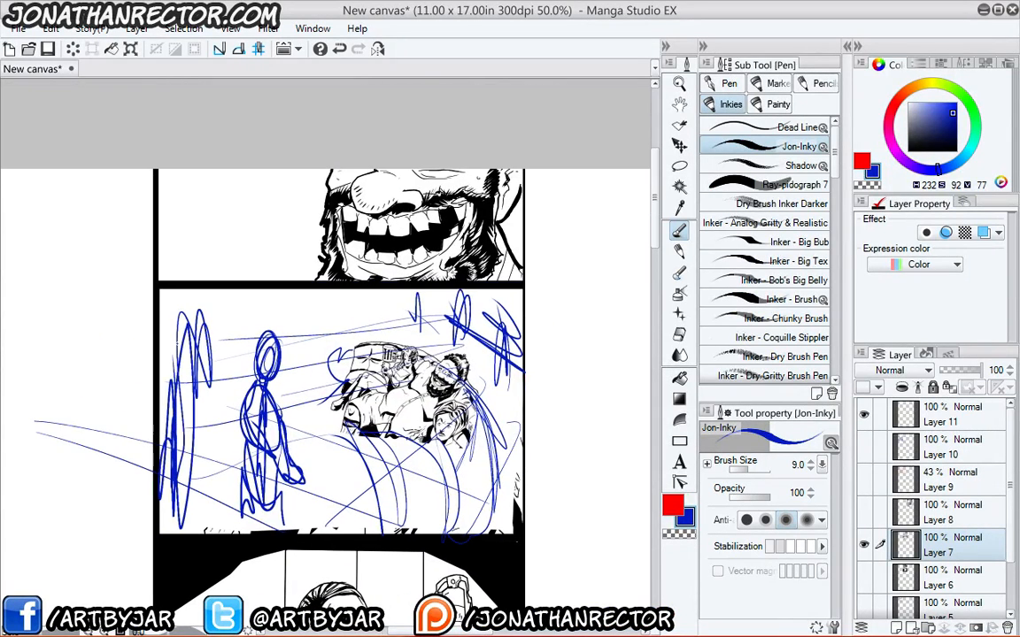
Try to sketch a blue contour down the sunglasses man's face in the last panel.
scroll(154, 400, "down", 1)
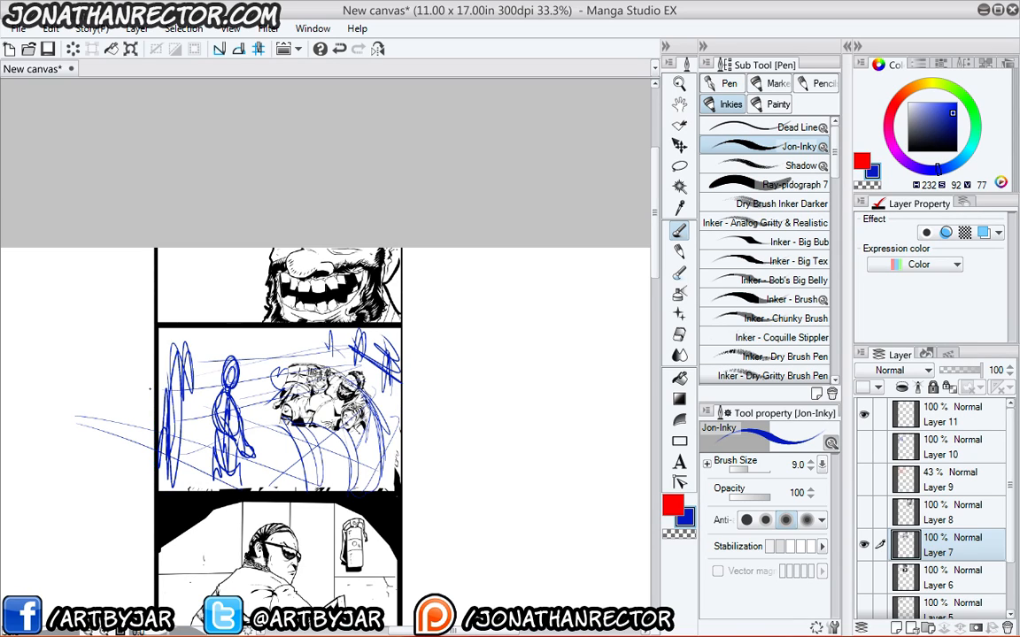
left_click_drag(253, 409, 268, 310)
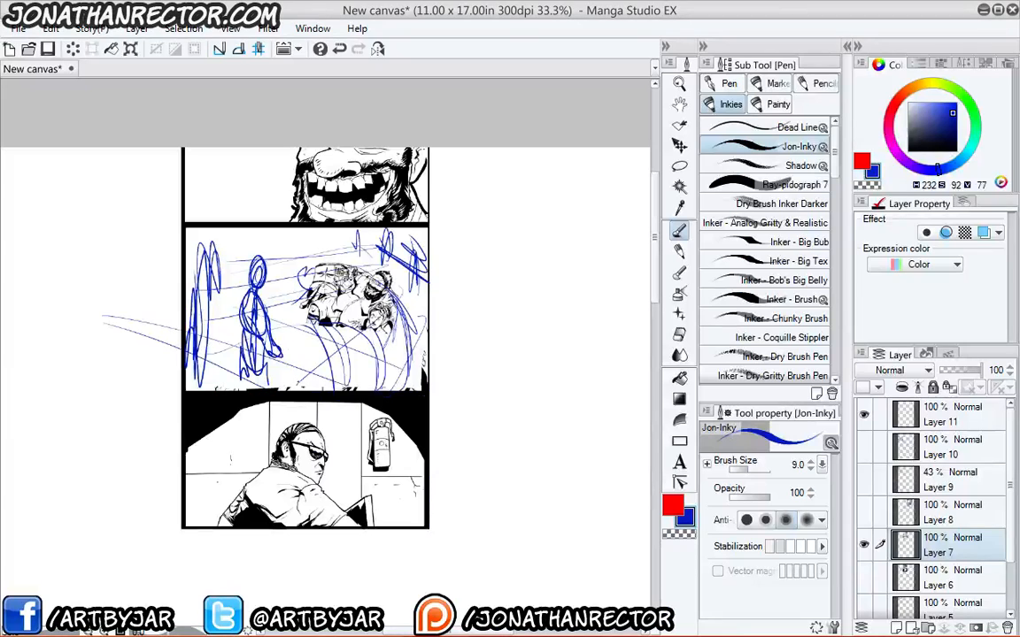
scroll(296, 381, "up", 1)
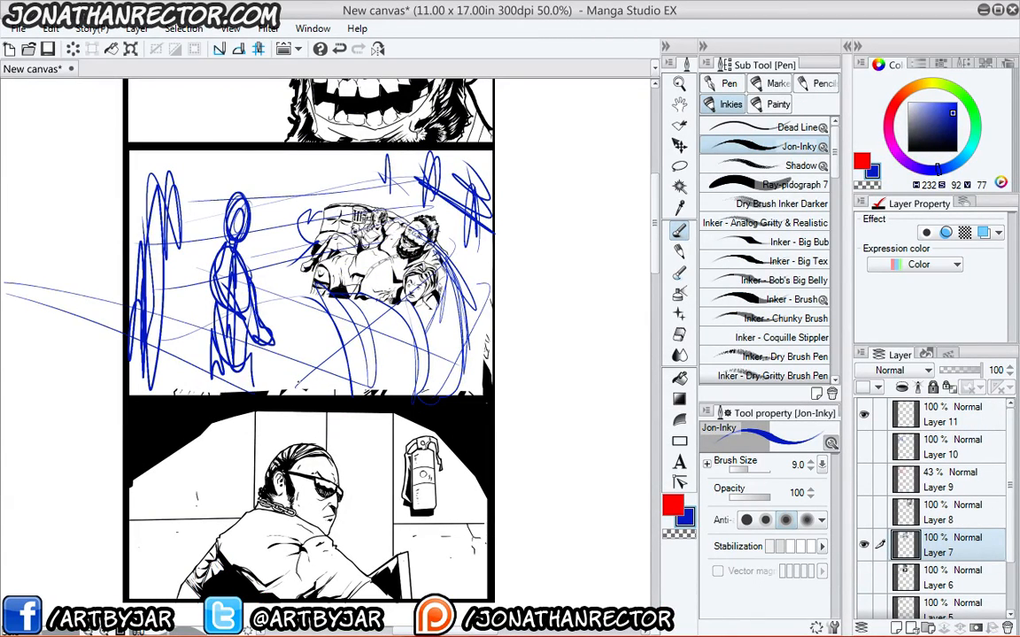
left_click_drag(310, 362, 298, 280)
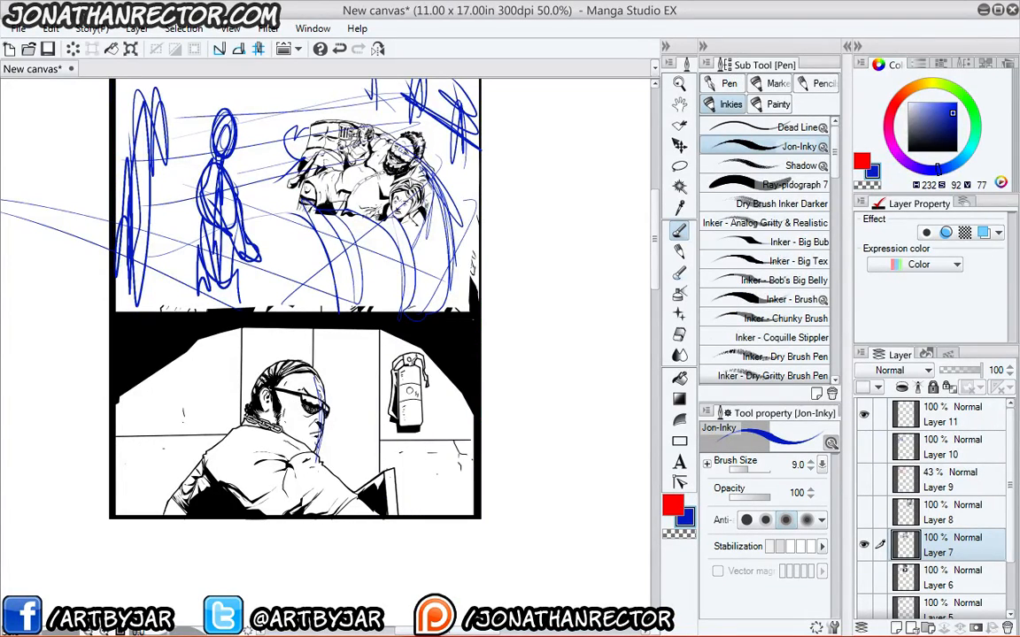
key("ctrl+z")
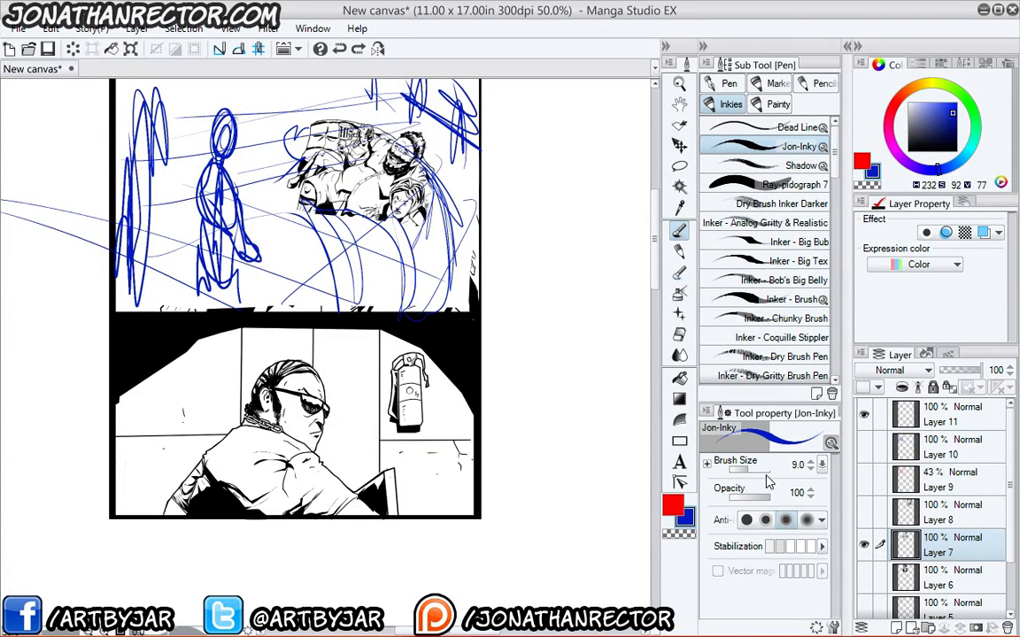
Add a new layer above Layer 7, fade Layer 7 to 21% opacity, and activate the new layer for redrawing the last panel.
key("ctrl+shift+n")
scroll(257, 295, "up", 1)
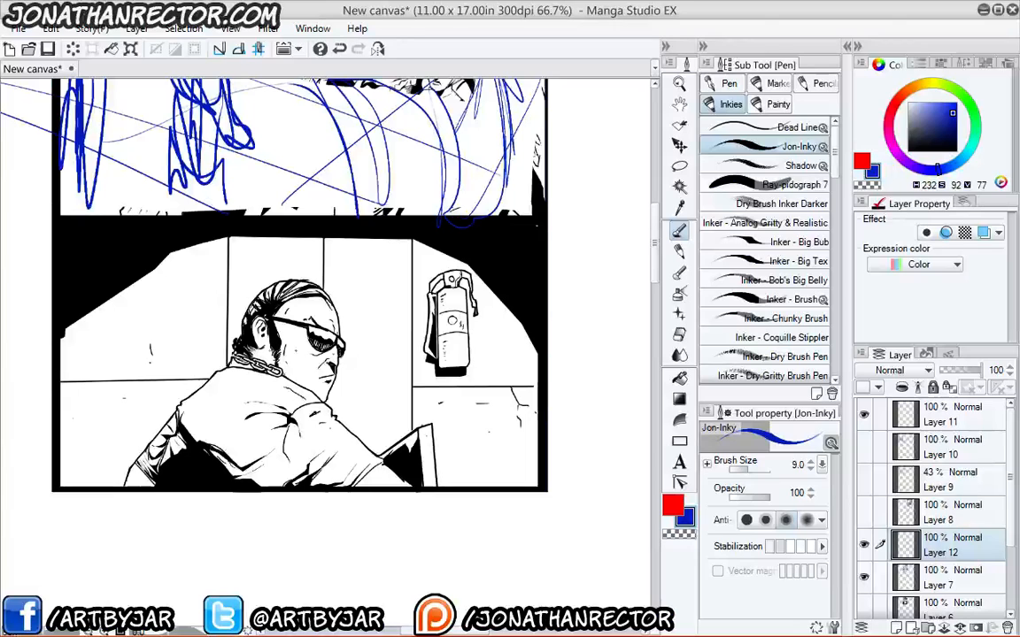
left_click(927, 575)
left_click(951, 372)
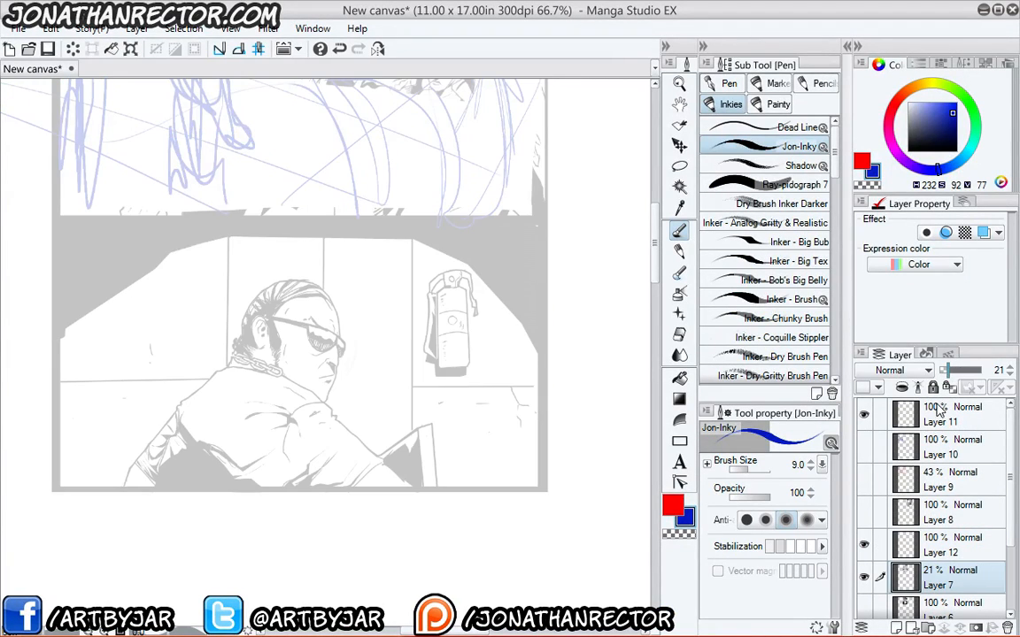
left_click(906, 543)
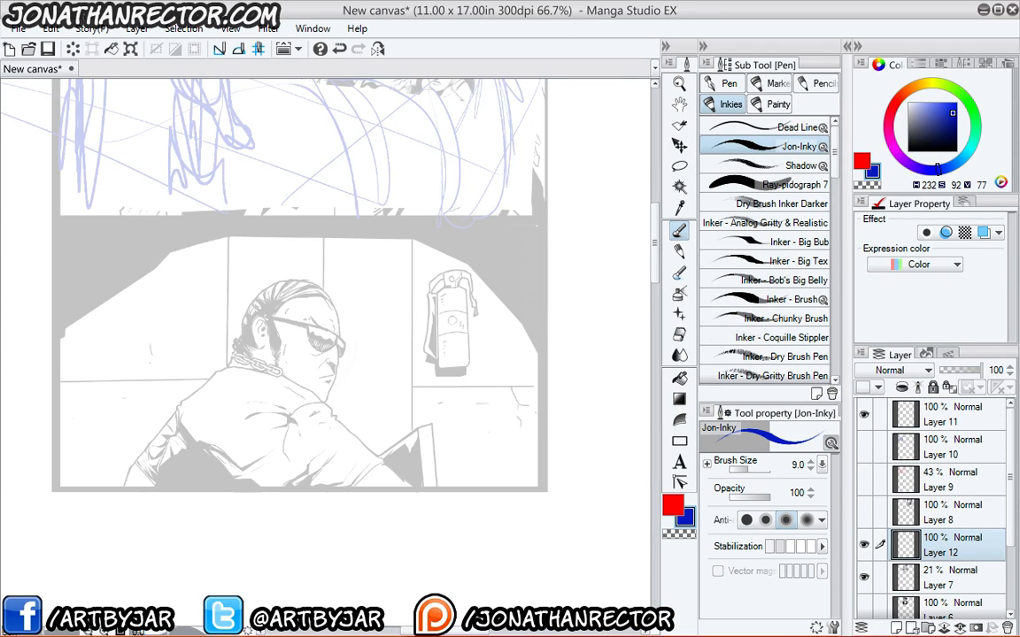
key("ctrl+plus")
left_click_drag(200, 453, 441, 512)
key("Tab")
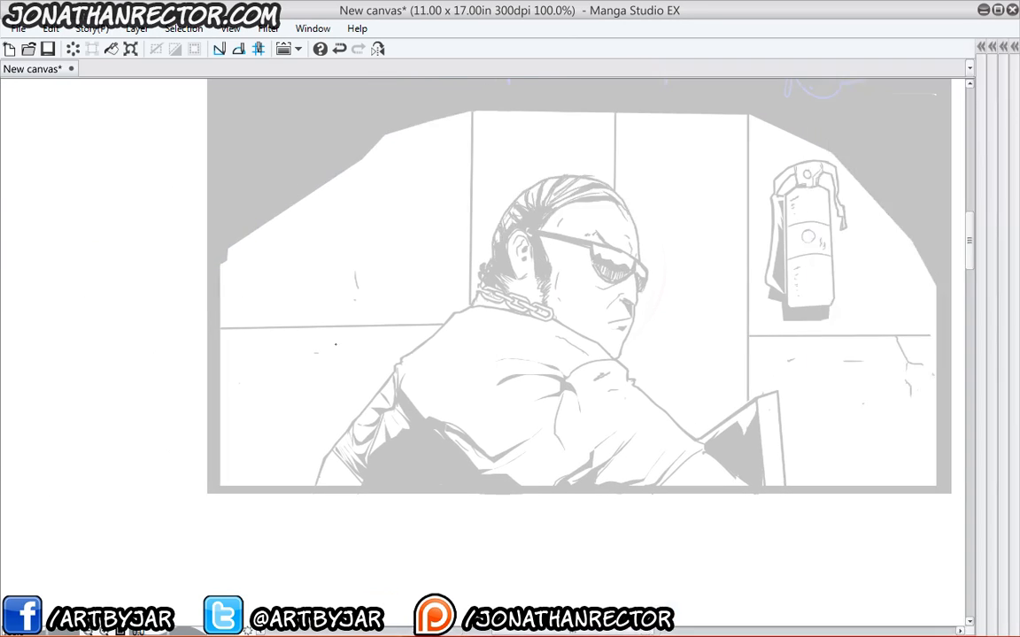
Sketch the sunglasses man's head outline in blue, with curved brow and jaw guides and a broad shoulder arc.
left_click_drag(391, 350, 329, 359)
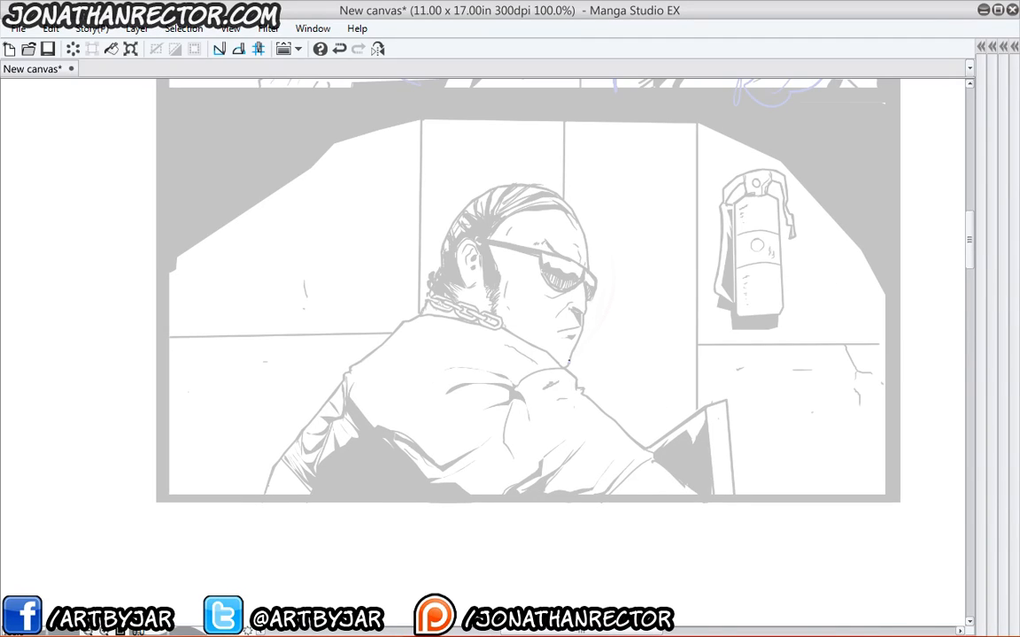
mouse_move(566, 363)
left_mouse_down()
mouse_move(586, 256)
mouse_move(511, 182)
mouse_move(429, 276)
left_mouse_up()
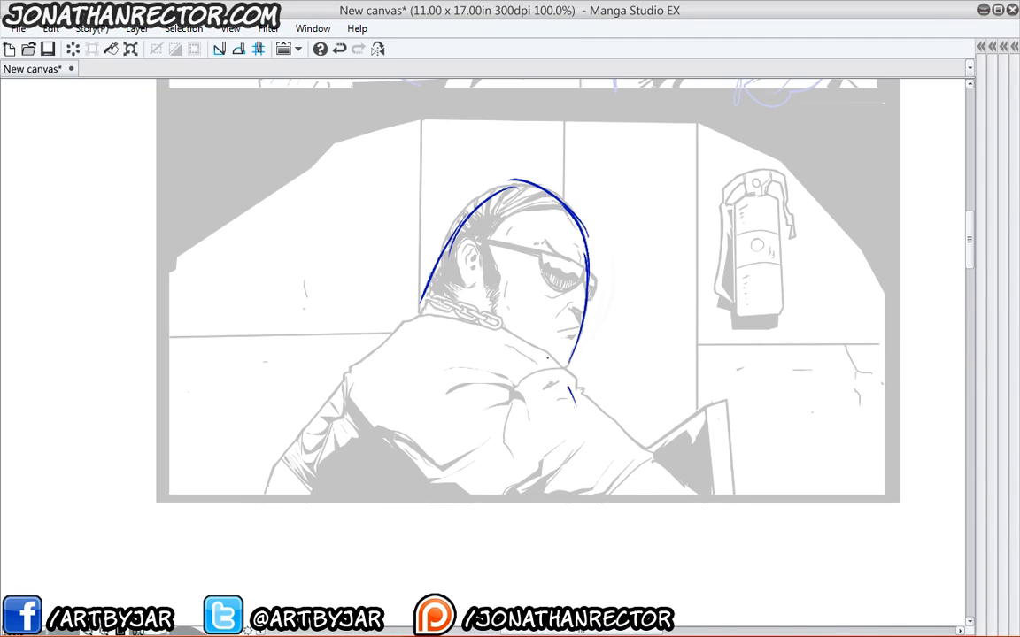
left_click_drag(577, 408, 426, 305)
left_click_drag(581, 282, 496, 232)
mouse_move(596, 302)
left_mouse_down()
mouse_move(503, 229)
mouse_move(467, 214)
left_mouse_up()
mouse_move(604, 315)
left_mouse_down()
mouse_move(479, 237)
mouse_move(491, 222)
left_mouse_up()
mouse_move(568, 398)
left_mouse_down()
mouse_move(507, 353)
mouse_move(463, 352)
left_mouse_up()
left_click_drag(675, 538, 262, 441)
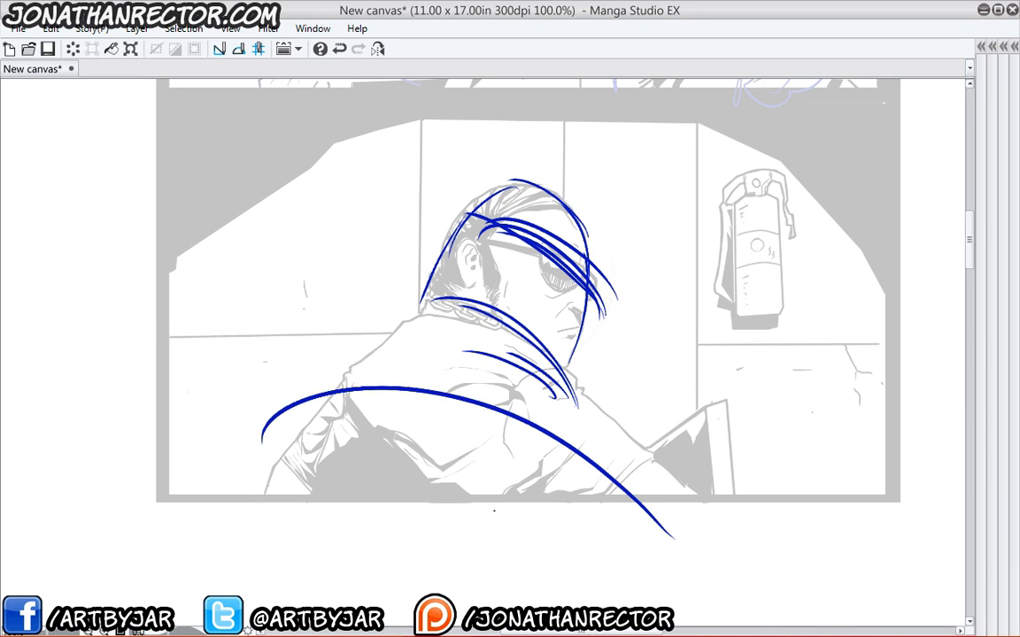
Add a second shoulder arc and rough in the sunglasses lens, nose, mouth, chin and collar curve in blue.
left_click_drag(647, 500, 203, 455)
left_click_drag(546, 277, 580, 284)
left_click_drag(545, 255, 567, 281)
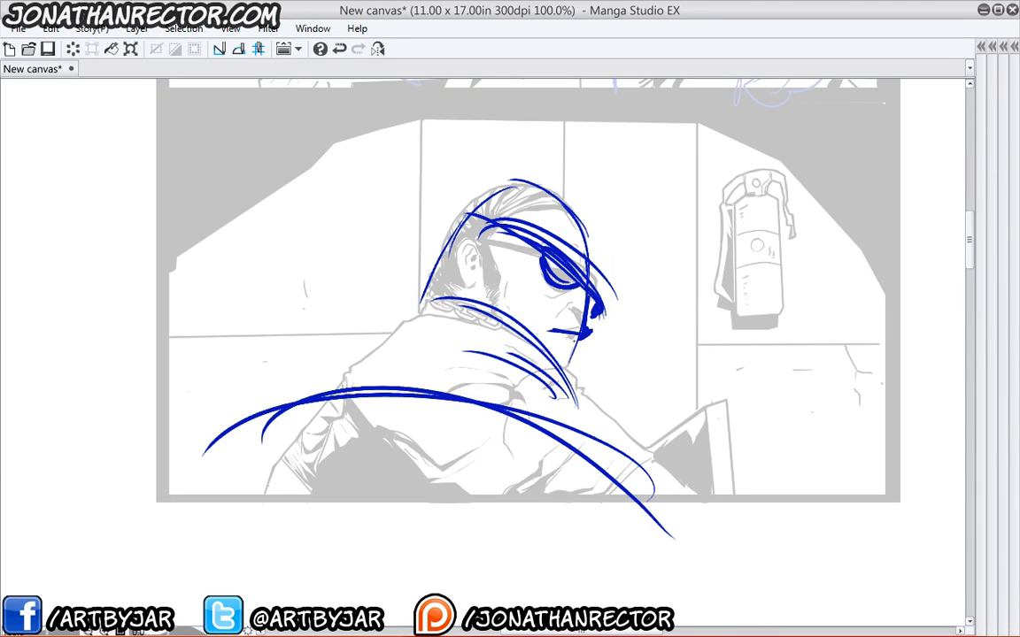
left_click_drag(526, 347, 584, 347)
left_click_drag(414, 362, 632, 475)
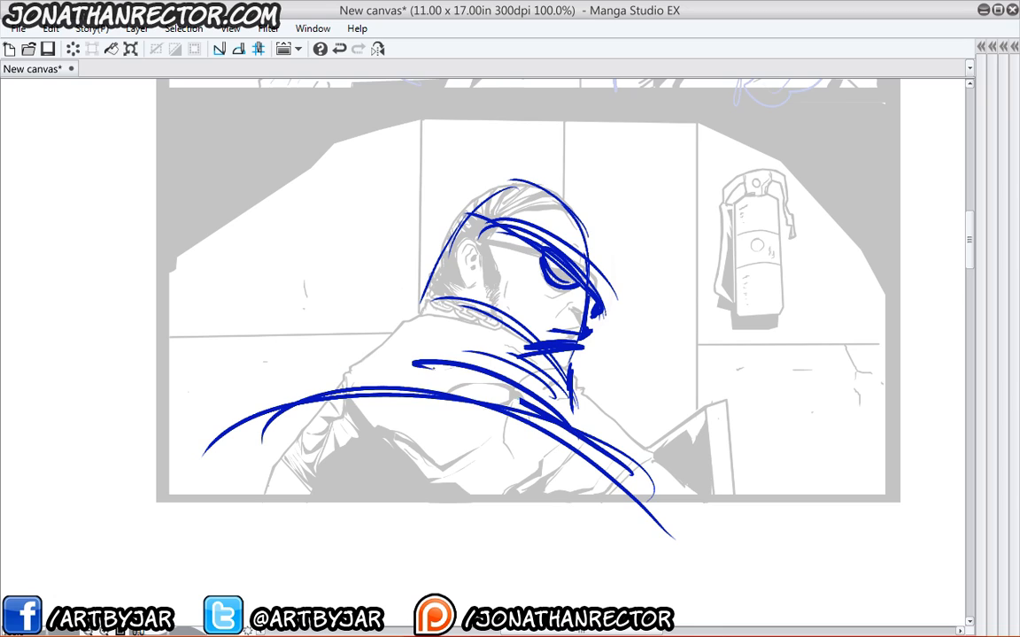
Sketch a round ear, a jaw line and a hatched neck band beneath the man's chin, extending the upper shoulder curve.
left_click_drag(227, 417, 566, 424)
mouse_move(501, 259)
left_mouse_down()
mouse_move(478, 258)
mouse_move(505, 263)
left_mouse_up()
mouse_move(484, 282)
left_mouse_down()
mouse_move(456, 327)
mouse_move(551, 367)
mouse_move(569, 398)
left_mouse_up()
mouse_move(549, 372)
left_mouse_down()
mouse_move(560, 408)
mouse_move(466, 362)
left_mouse_up()
left_click_drag(443, 333, 462, 364)
mouse_move(537, 377)
left_mouse_down()
mouse_move(563, 407)
mouse_move(547, 404)
left_mouse_up()
mouse_move(494, 347)
left_mouse_down()
mouse_move(522, 394)
mouse_move(500, 379)
left_mouse_up()
left_click_drag(452, 329, 478, 372)
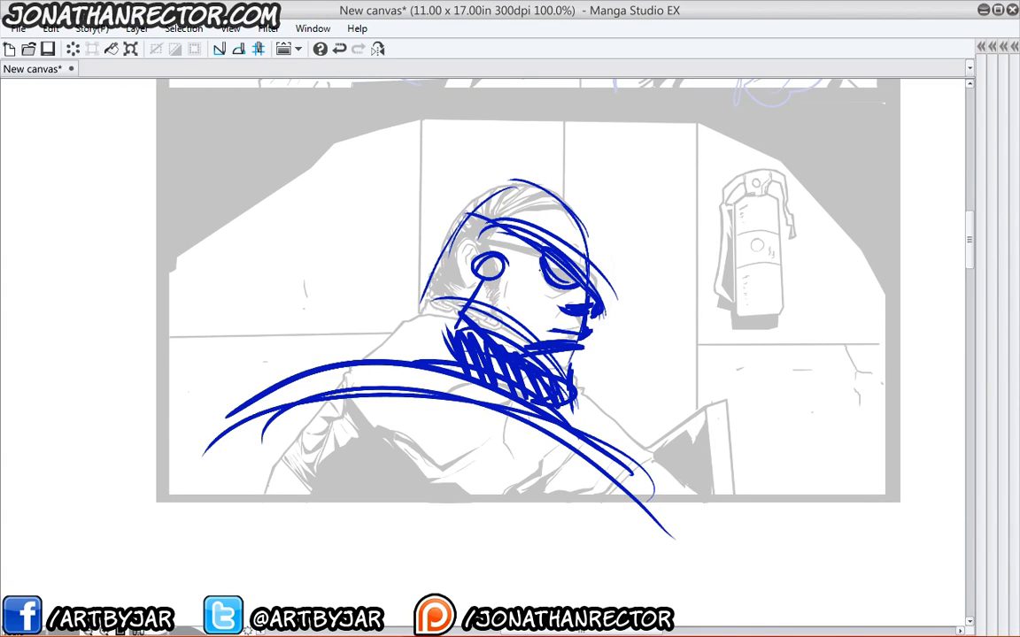
Draw the back of the head, the sloping neck, the sleeve folds and heavier shoulder lines of the blue figure.
left_click_drag(453, 219, 522, 183)
left_click_drag(439, 256, 377, 347)
mouse_move(434, 264)
left_mouse_down()
mouse_move(370, 357)
mouse_move(276, 414)
left_mouse_up()
left_click_drag(363, 361, 309, 497)
left_click_drag(332, 405, 284, 493)
left_click_drag(306, 395, 226, 512)
left_click_drag(246, 416, 224, 461)
left_click_drag(388, 395, 624, 487)
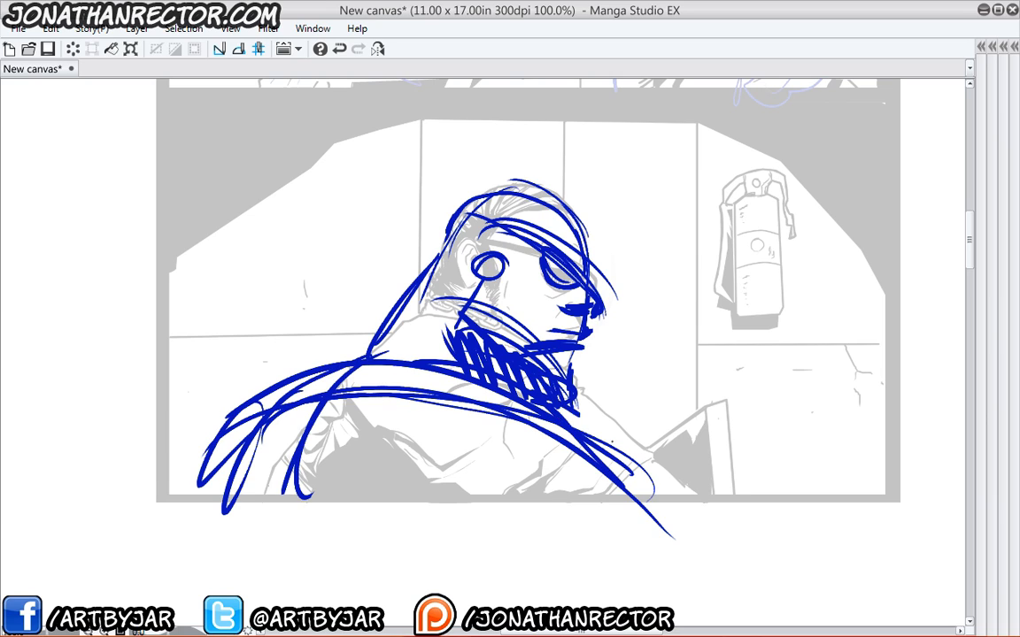
left_click_drag(560, 408, 648, 485)
mouse_move(571, 427)
left_mouse_down()
mouse_move(660, 475)
mouse_move(239, 417)
left_mouse_up()
Fade Layer 7 to 6% opacity and make Layer 12 active again for sketching.
key("Tab")
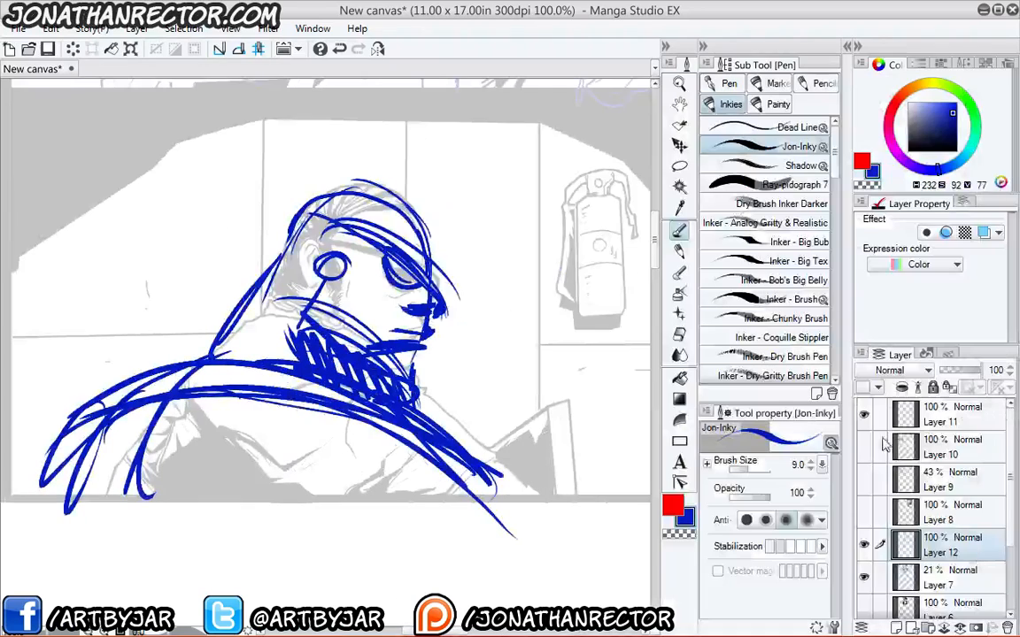
left_click(940, 580)
left_click(943, 371)
key("Tab")
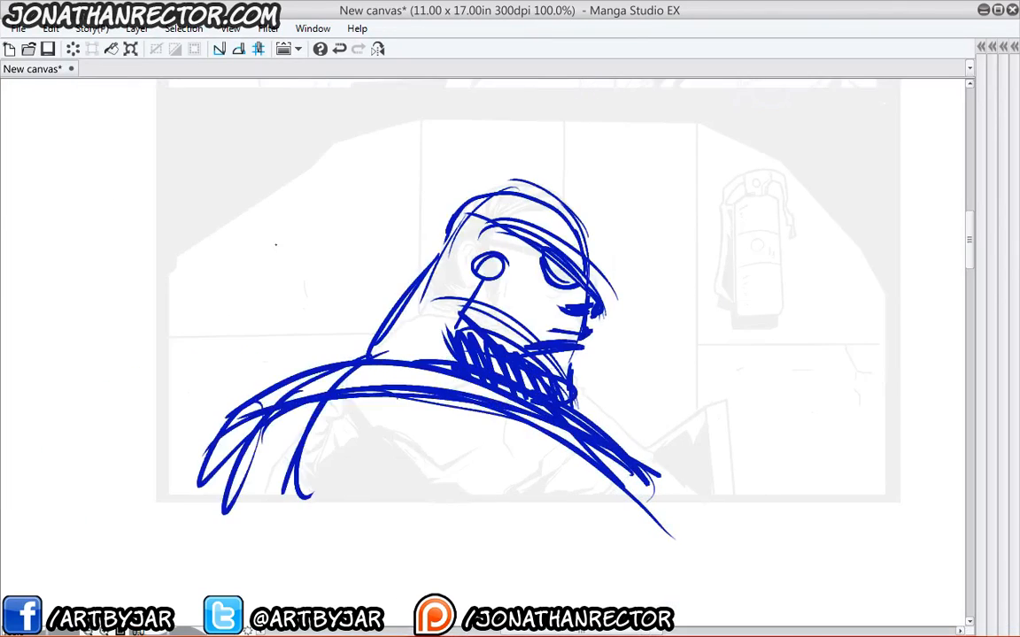
left_click_drag(311, 317, 316, 254)
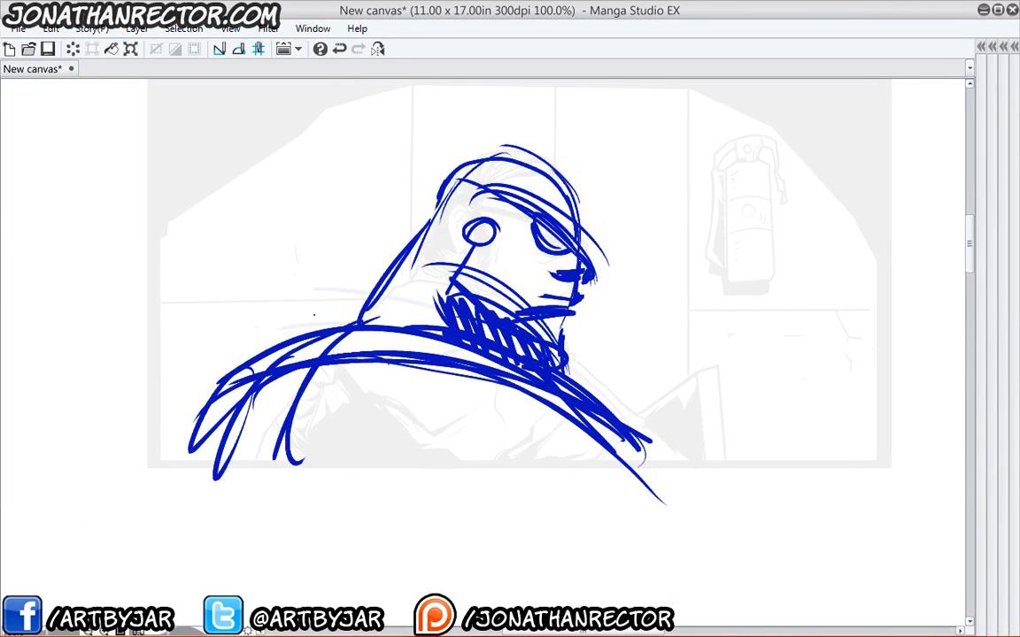
key("Tab")
key("Tab")
Lasso the blue figure sketch, enlarge and reposition it within the last panel, and clear the selection.
left_click_drag(411, 177, 407, 183)
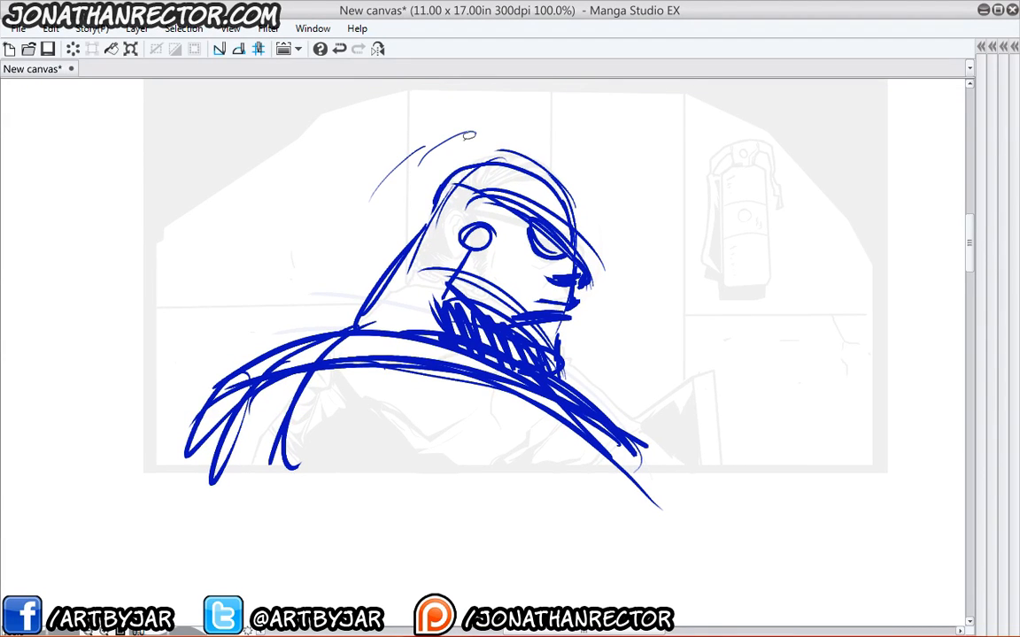
mouse_move(469, 134)
left_mouse_down()
mouse_move(485, 505)
mouse_move(133, 407)
left_mouse_up()
key("ctrl+t")
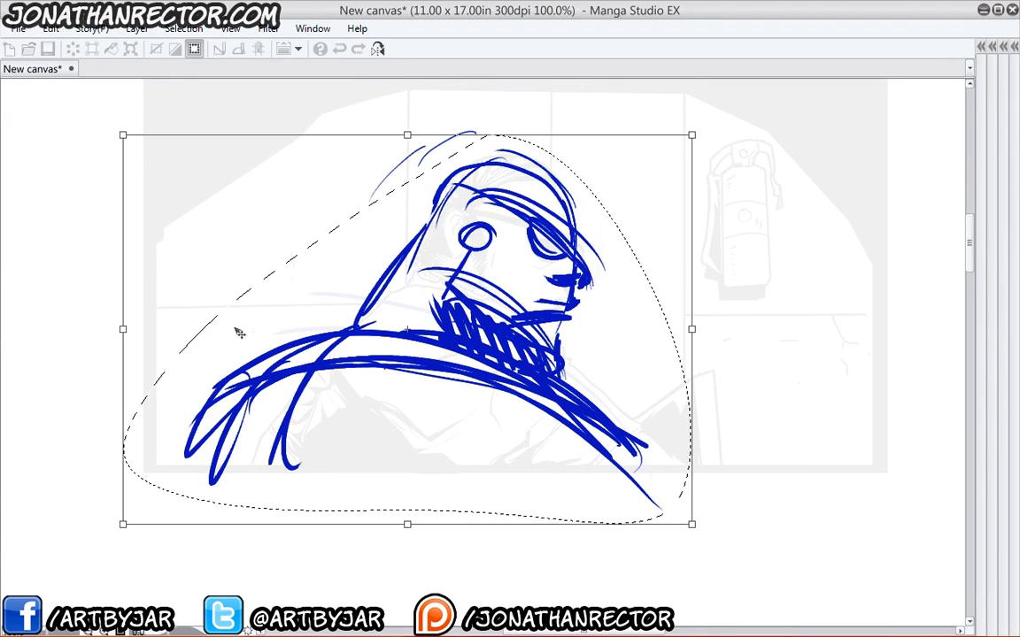
left_click_drag(692, 135, 777, 83)
left_click_drag(355, 346, 383, 336)
key("Return")
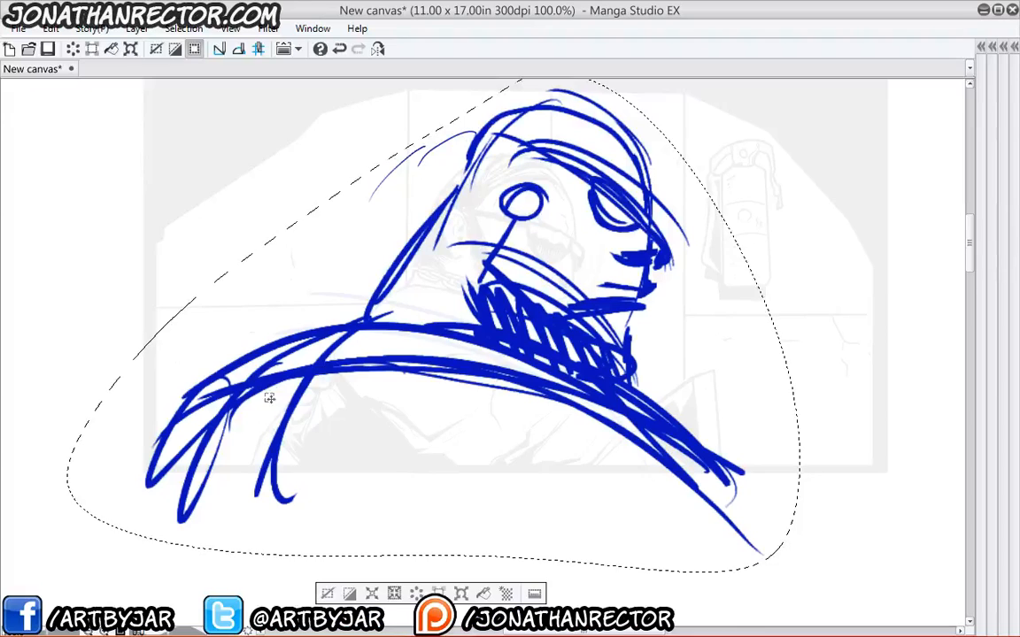
left_click(327, 594)
Softly erase the sketch's lower ends and fade the enlarged blue figure into a pale underdrawing.
key("e")
mouse_move(682, 523)
left_mouse_down()
mouse_move(470, 506)
mouse_move(757, 510)
mouse_move(673, 525)
left_mouse_up()
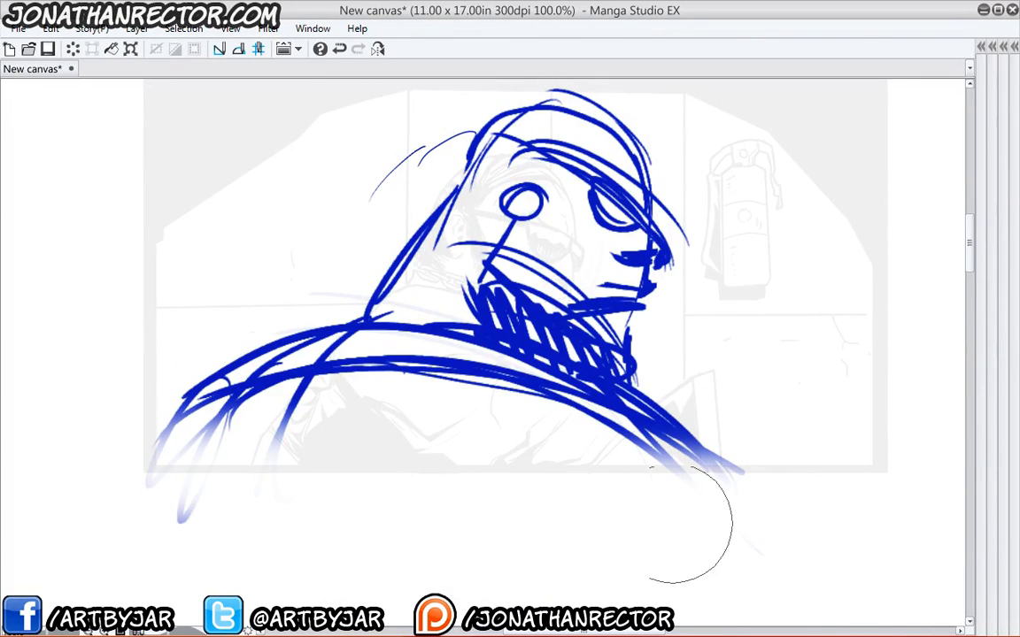
left_click_drag(257, 473, 191, 440)
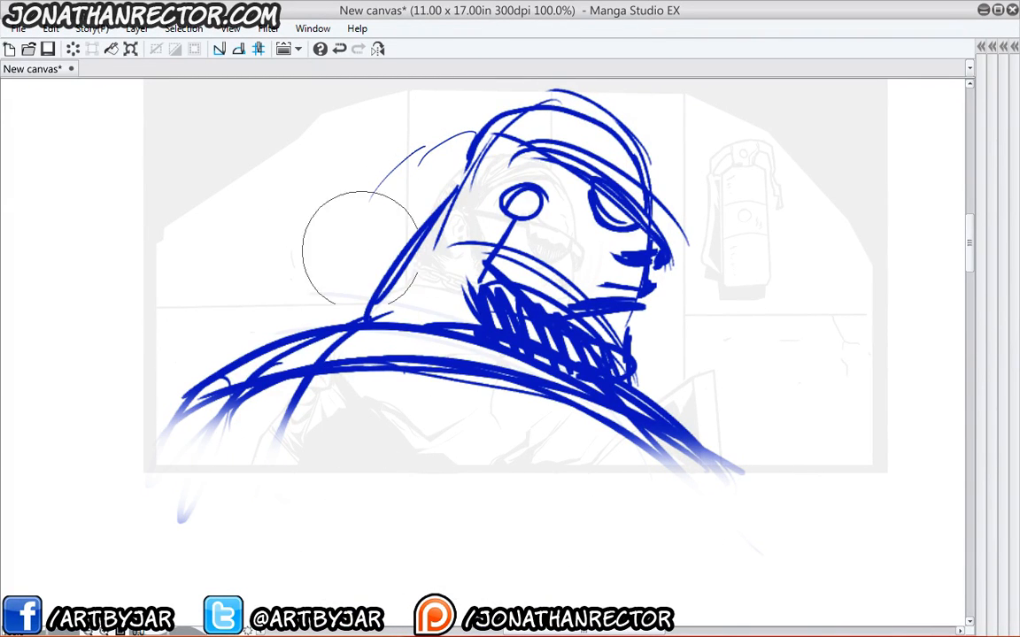
mouse_move(434, 132)
left_mouse_down()
mouse_move(567, 203)
mouse_move(369, 183)
mouse_move(200, 406)
mouse_move(274, 336)
left_mouse_up()
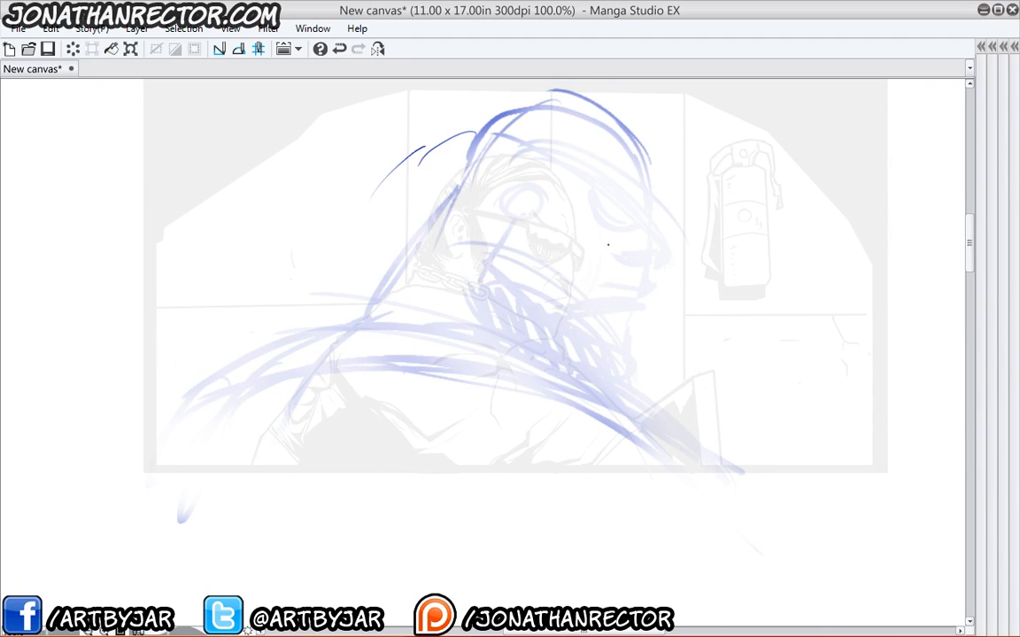
Sketch a new face edge and sweeping shoulder and upper-arm arcs over the faded figure for a lower viewpoint.
left_click_drag(619, 328, 645, 239)
left_click_drag(463, 299, 681, 476)
left_click_drag(316, 329, 668, 456)
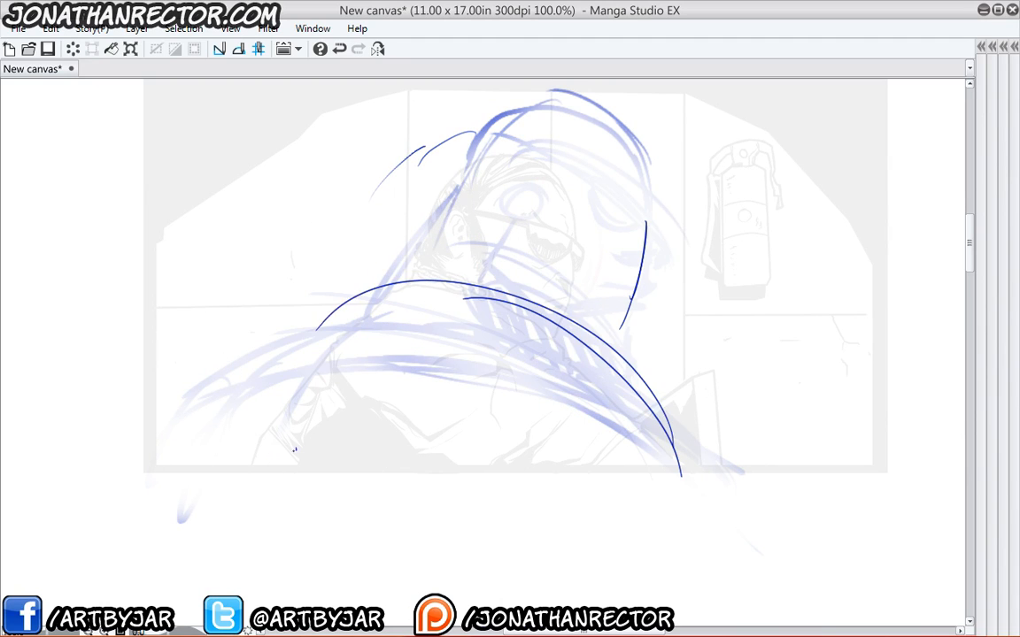
left_click_drag(284, 446, 294, 450)
left_click_drag(420, 405, 547, 485)
Draw the tilted head dome with nose, mouth, angled sunglasses and a small ear in blue.
mouse_move(489, 300)
left_mouse_down()
mouse_move(566, 265)
mouse_move(621, 303)
mouse_move(366, 449)
mouse_move(247, 376)
mouse_move(566, 239)
mouse_move(596, 269)
mouse_move(626, 197)
left_mouse_up()
mouse_move(566, 217)
left_mouse_down()
mouse_move(478, 208)
mouse_move(575, 266)
mouse_move(609, 185)
left_mouse_up()
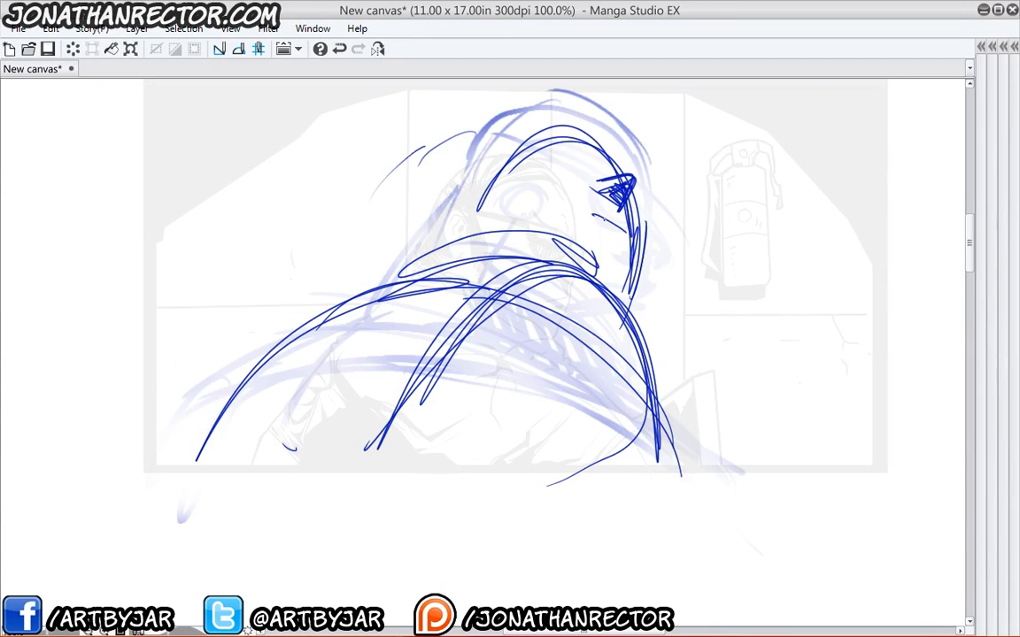
left_click_drag(551, 214, 624, 228)
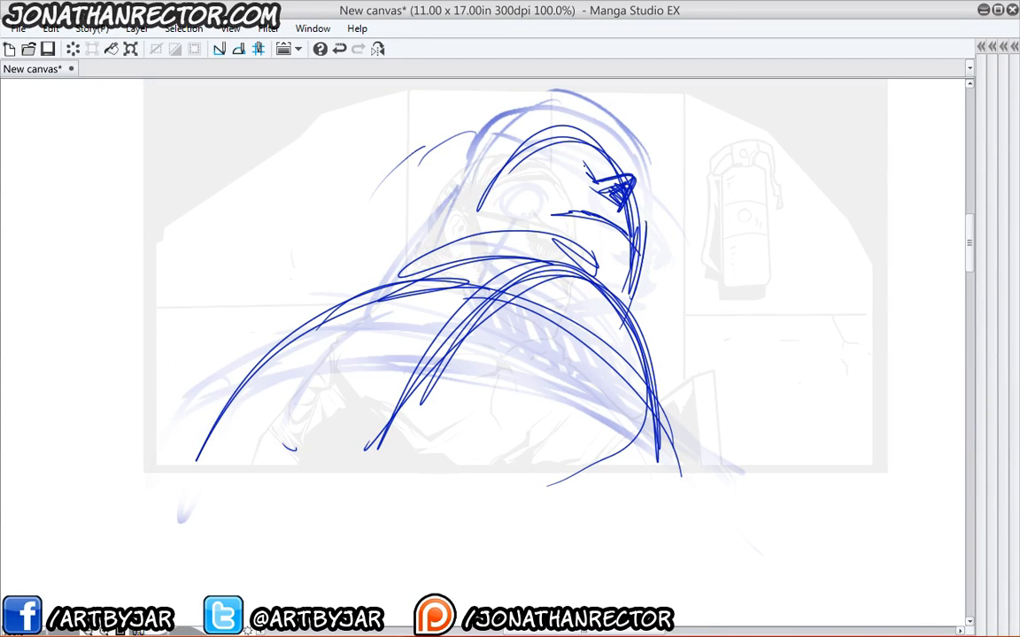
left_click_drag(561, 152, 627, 188)
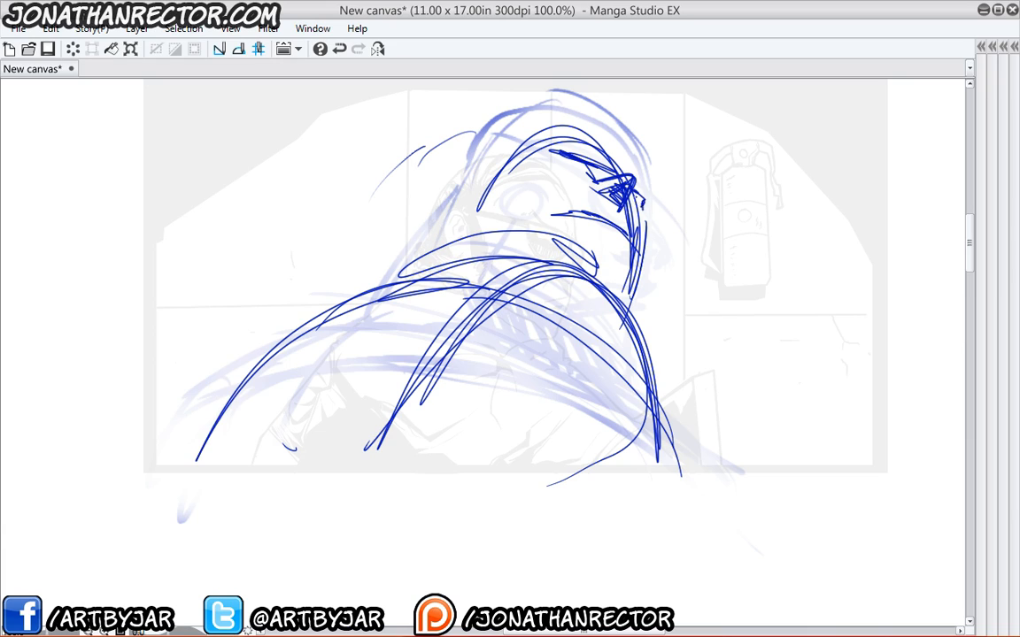
left_click_drag(551, 155, 595, 184)
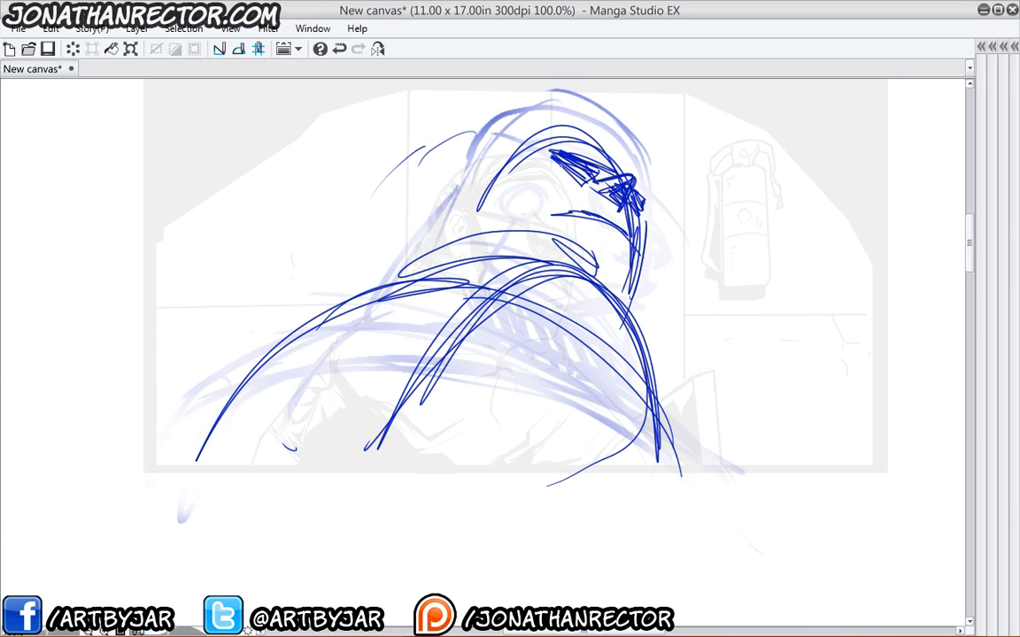
left_click_drag(518, 143, 580, 182)
mouse_move(492, 179)
left_mouse_down()
mouse_move(466, 196)
mouse_move(496, 188)
left_mouse_up()
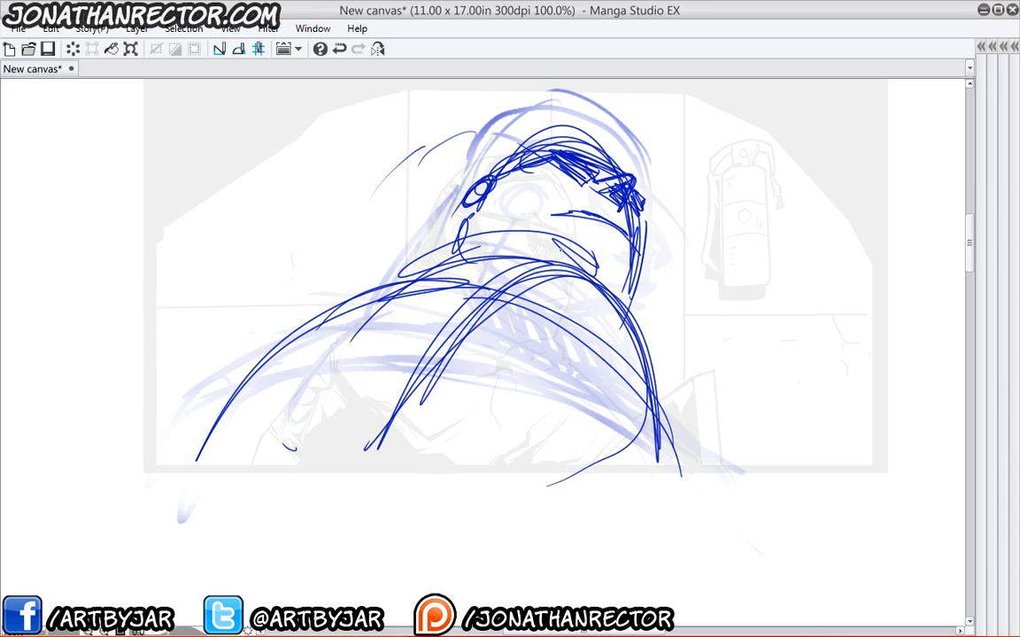
Define the underside of the jaw and the collar, and reinforce the shoulders and jacket folds with thick blue strokes.
left_click_drag(628, 295, 598, 265)
mouse_move(631, 292)
left_mouse_down()
mouse_move(595, 261)
mouse_move(464, 264)
mouse_move(539, 265)
left_mouse_up()
left_click_drag(536, 271, 657, 440)
left_click_drag(251, 430, 243, 490)
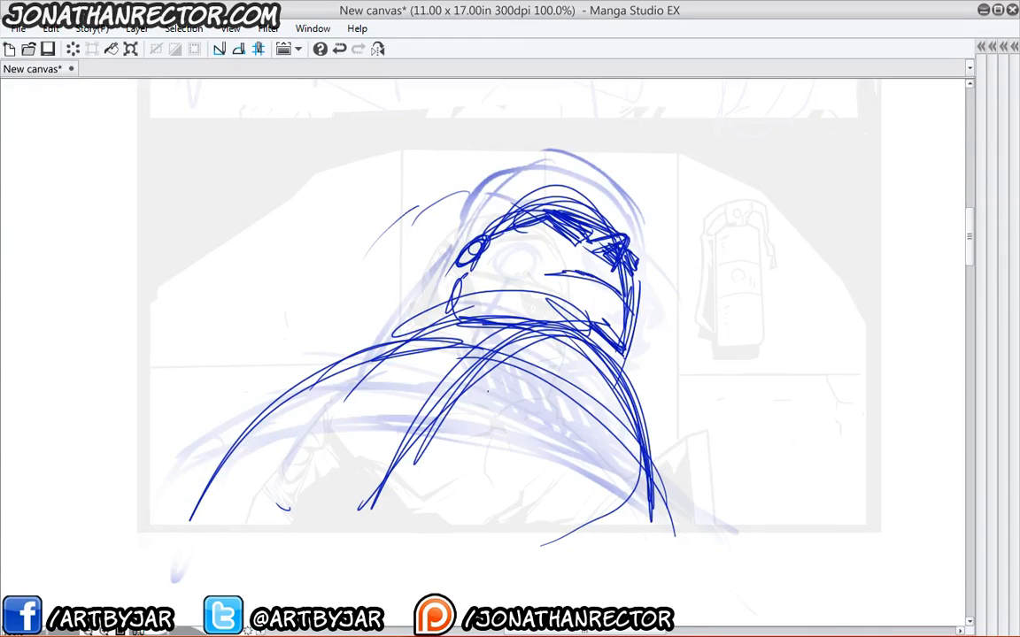
mouse_move(624, 352)
left_mouse_down()
mouse_move(592, 326)
mouse_move(395, 333)
left_mouse_up()
mouse_move(584, 443)
left_mouse_down()
mouse_move(345, 398)
mouse_move(354, 478)
mouse_move(292, 425)
mouse_move(469, 434)
left_mouse_up()
mouse_move(480, 518)
left_mouse_down()
mouse_move(416, 410)
mouse_move(317, 434)
mouse_move(279, 475)
left_mouse_up()
Darken the sunglasses and their temple arm, and add spiky hair on top of the man's head.
mouse_move(590, 231)
left_mouse_down()
mouse_move(574, 243)
mouse_move(534, 213)
left_mouse_up()
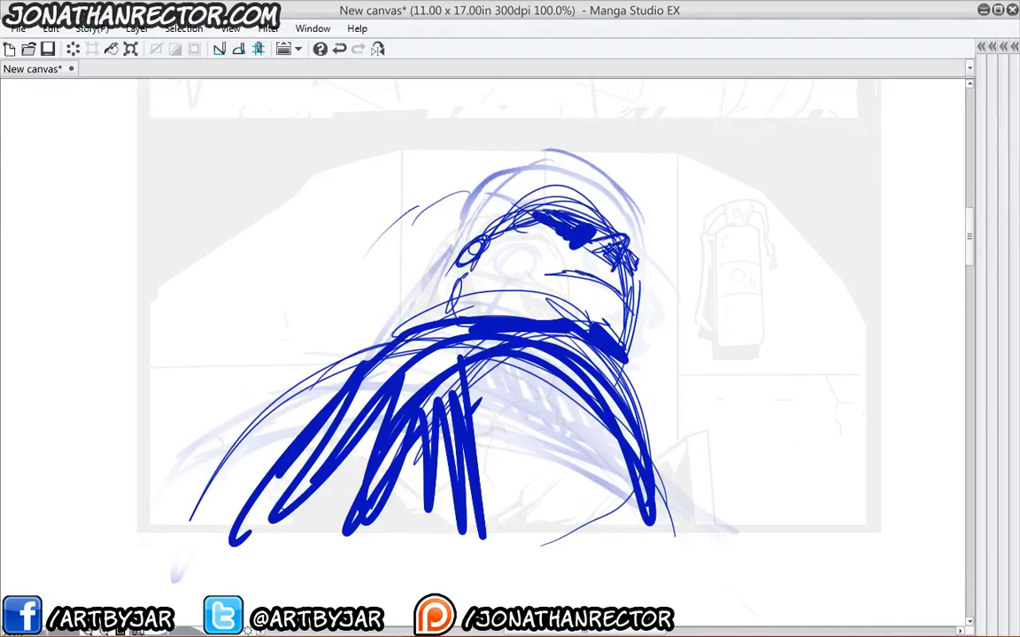
mouse_move(607, 226)
left_mouse_down()
mouse_move(511, 220)
mouse_move(494, 230)
left_mouse_up()
mouse_move(557, 201)
left_mouse_down()
mouse_move(587, 192)
mouse_move(608, 216)
left_mouse_up()
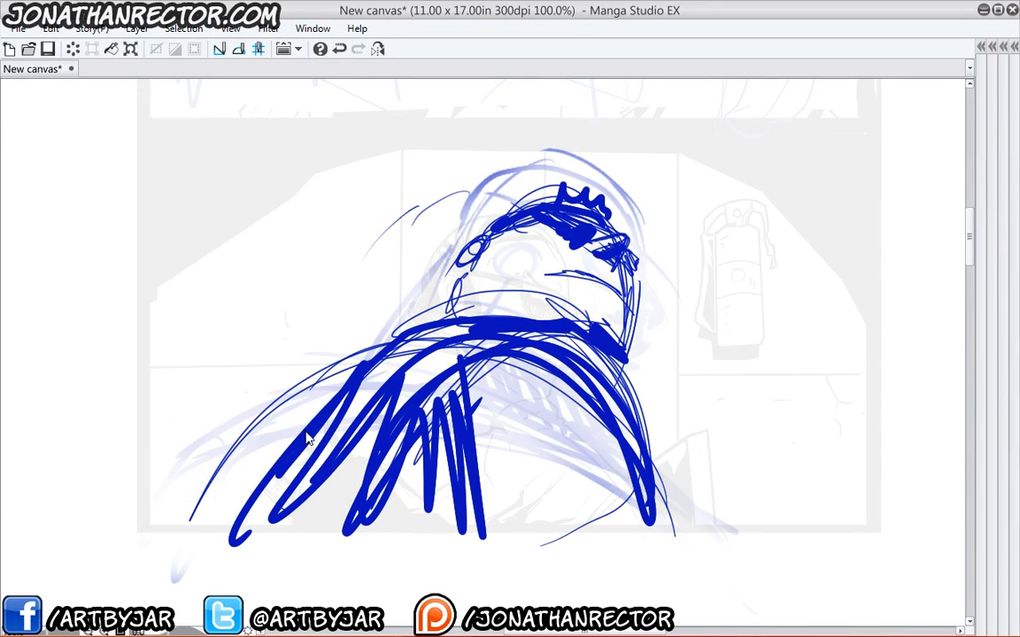
Hide Layer 7 and Layer 12 and show the inked page on Layer 8.
scroll(308, 440, "down", 2)
key("Tab")
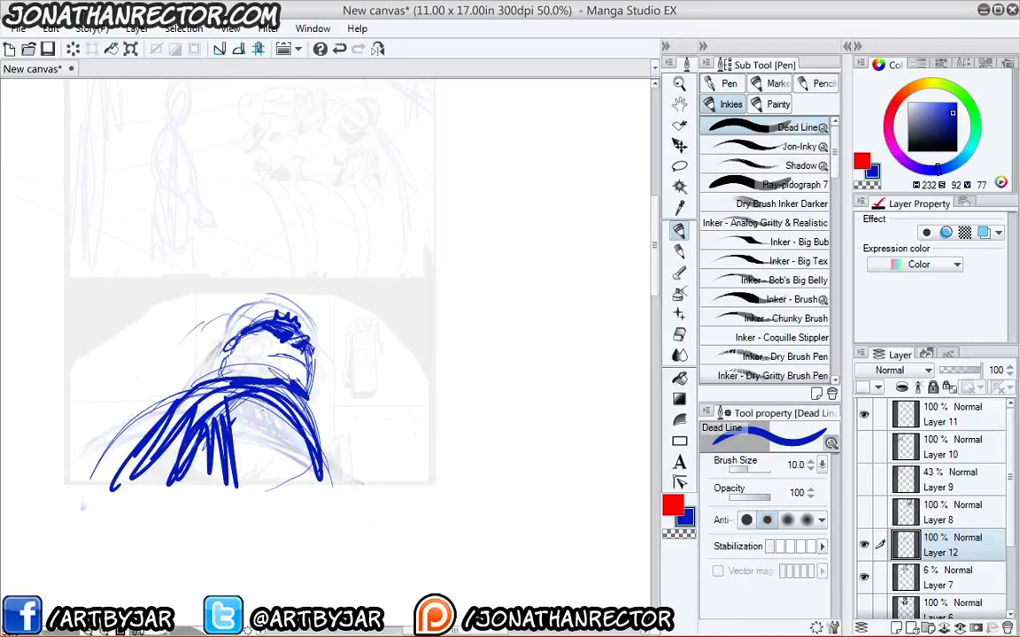
left_click(864, 578)
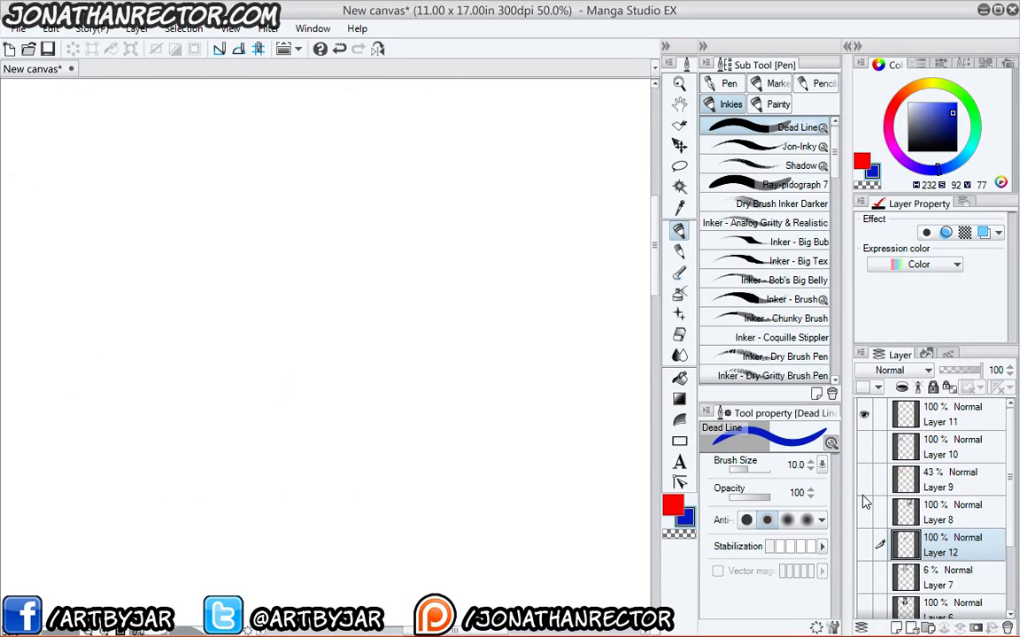
left_click(864, 511)
Examine the inked page's staring faces, shouting woman, speeding truck and gunman panels.
mouse_move(464, 296)
left_mouse_down()
mouse_move(195, 451)
mouse_move(161, 491)
left_mouse_up()
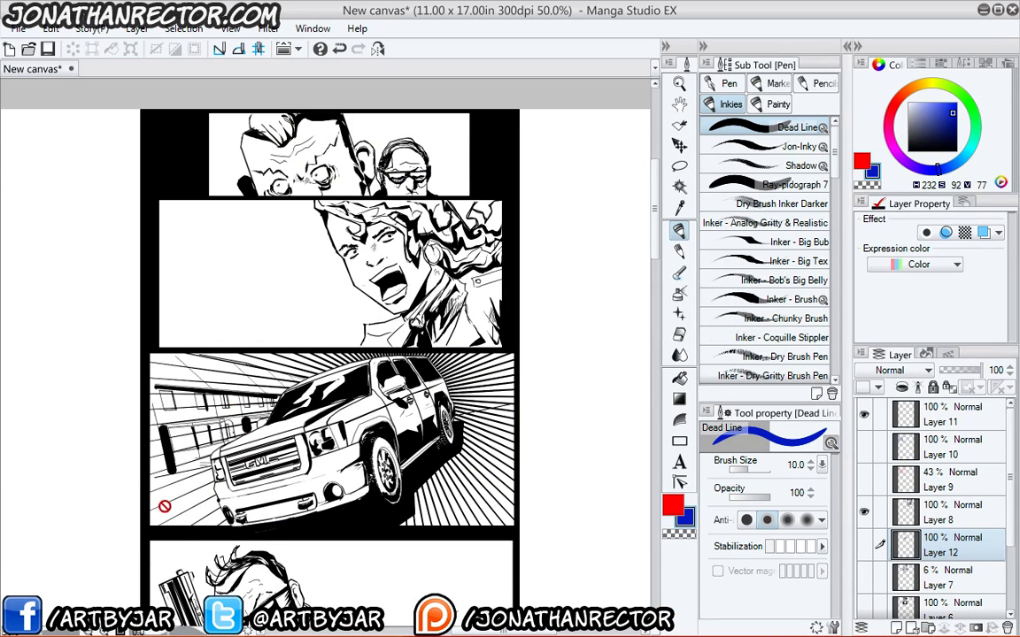
left_click_drag(168, 325, 179, 205)
left_click_drag(190, 293, 191, 383)
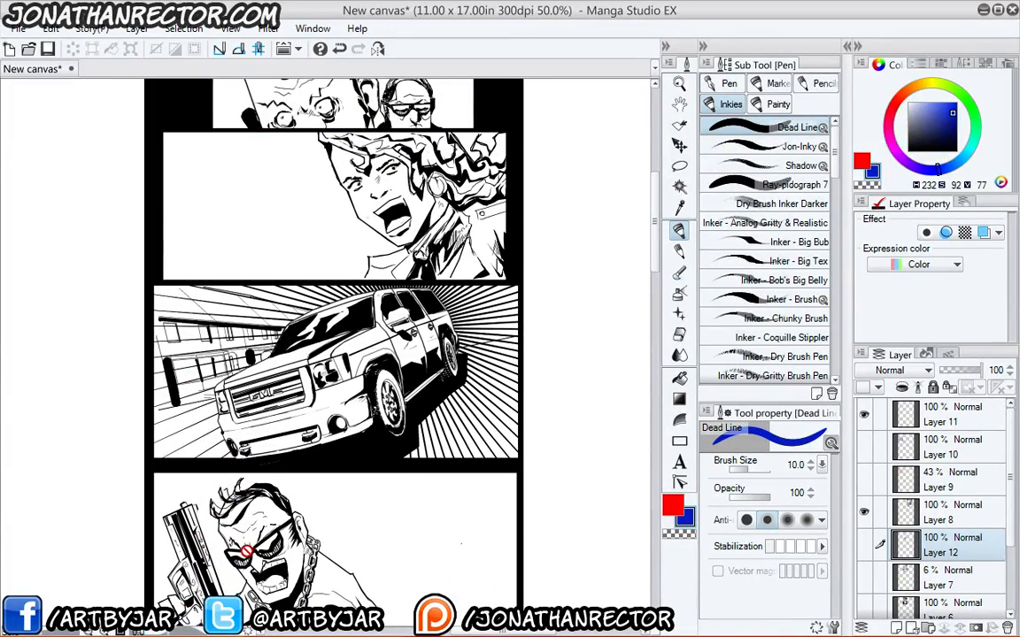
left_click_drag(255, 398, 252, 404)
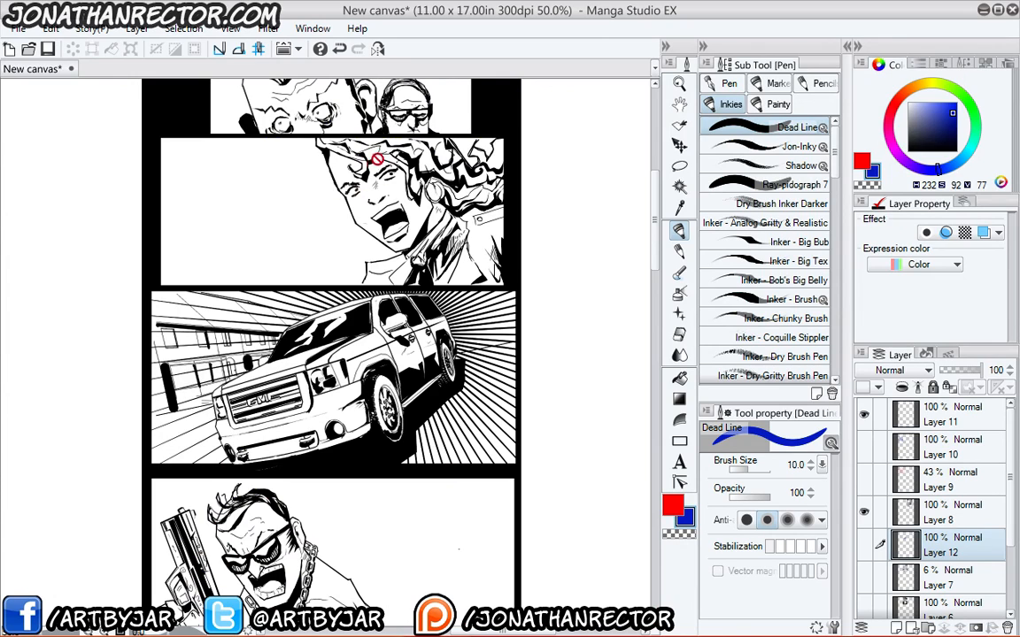
left_click_drag(376, 214, 374, 241)
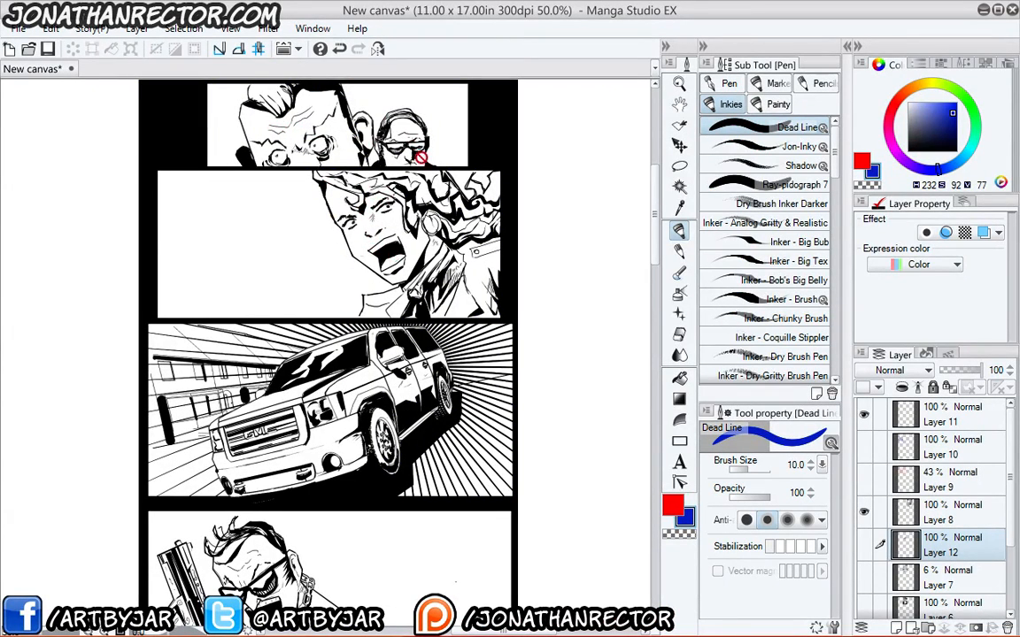
left_click_drag(272, 214, 299, 196)
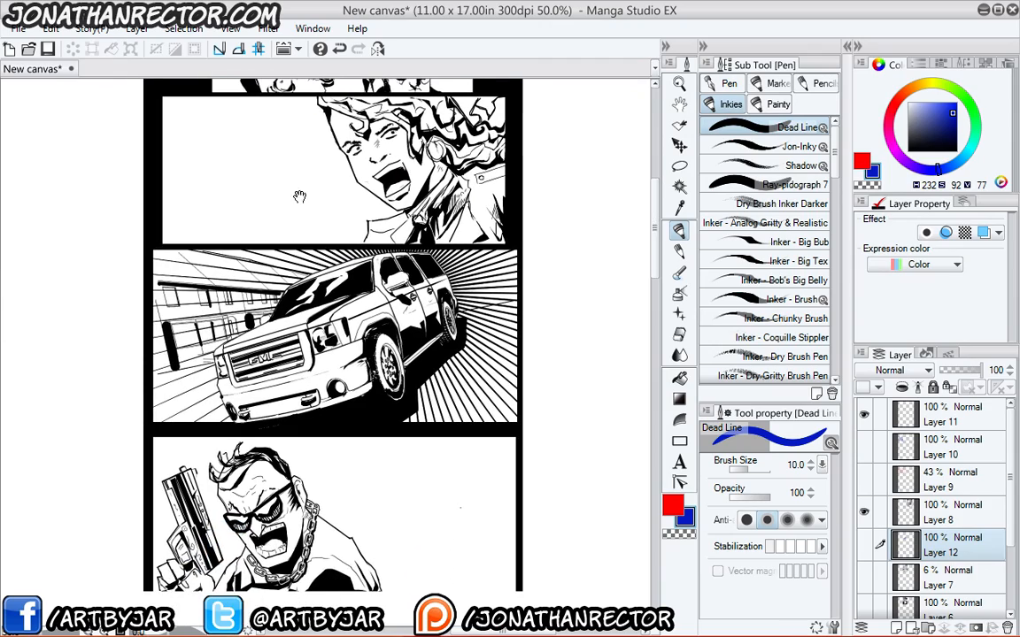
left_click_drag(227, 360, 260, 522)
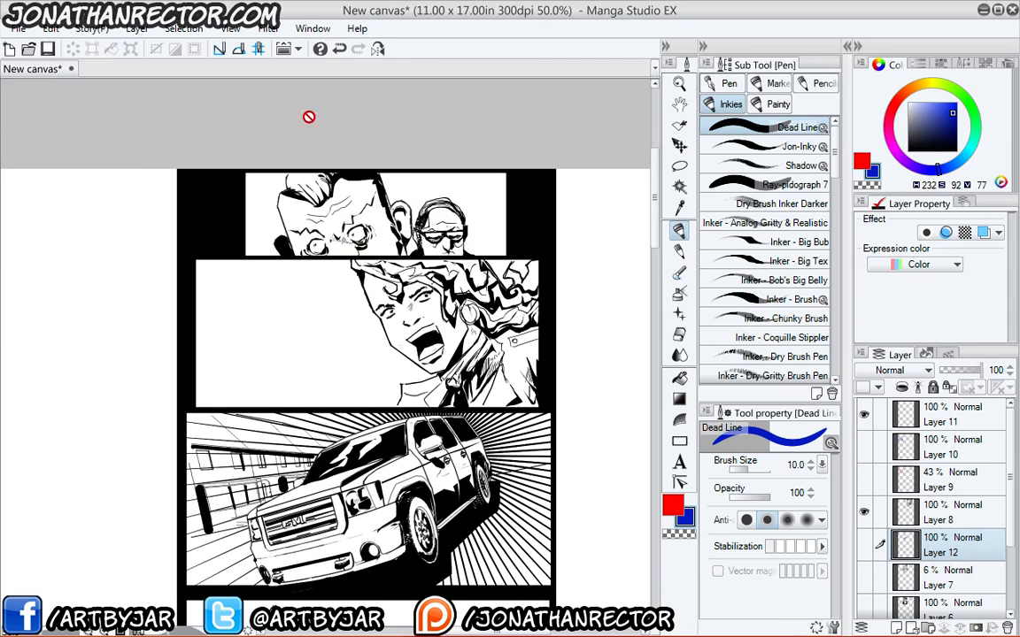
Switch to the Lighter pencil and add a new layer directly above Layer 8.
key("p")
left_click(877, 511)
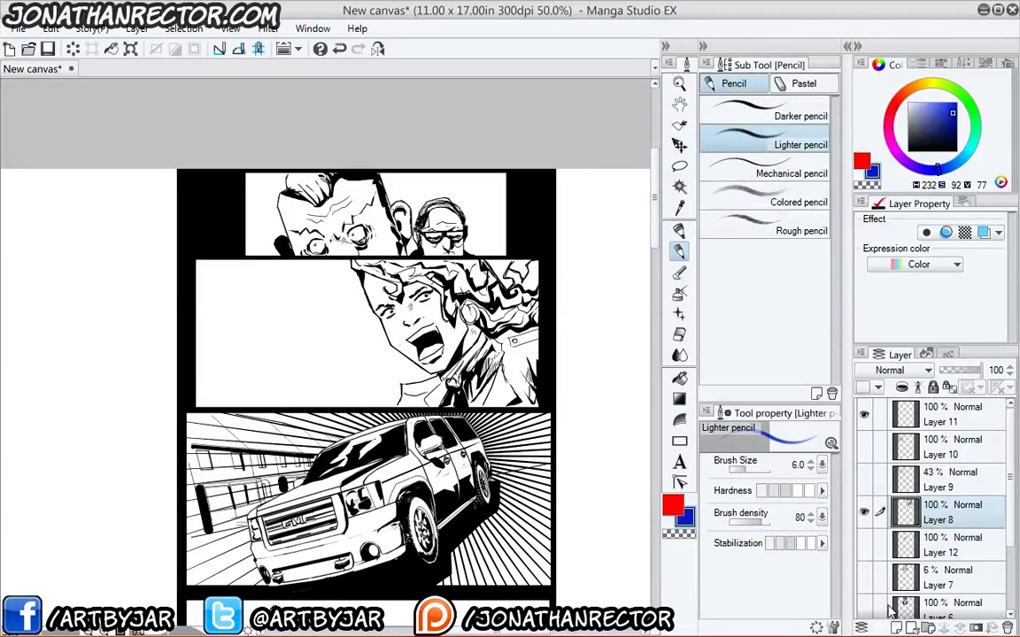
left_click(896, 628)
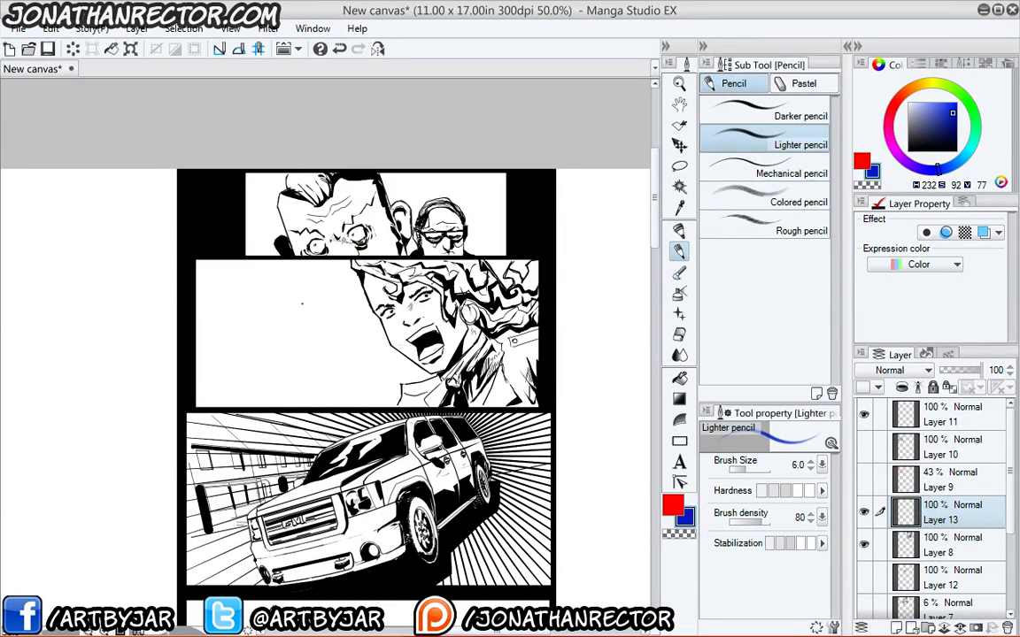
With the Dead Line pen, rough in blue speech balloons with tails in the empty areas of the top, second and bottom panels.
key("p")
mouse_move(330, 312)
left_mouse_down()
mouse_move(221, 292)
mouse_move(328, 322)
mouse_move(351, 367)
left_mouse_up()
left_click_drag(478, 180, 449, 209)
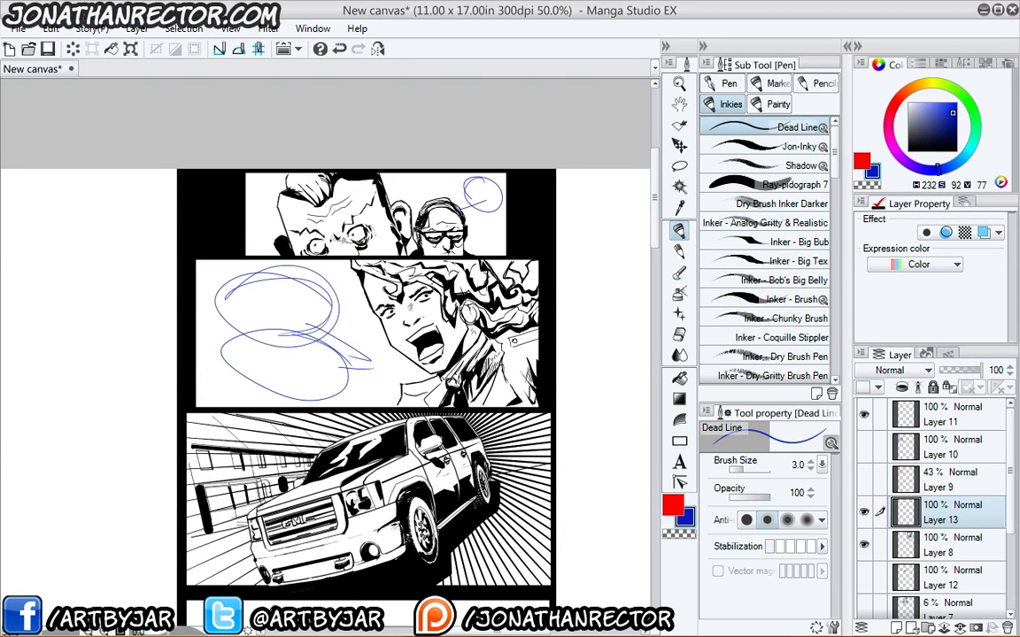
left_click_drag(254, 344, 315, 178)
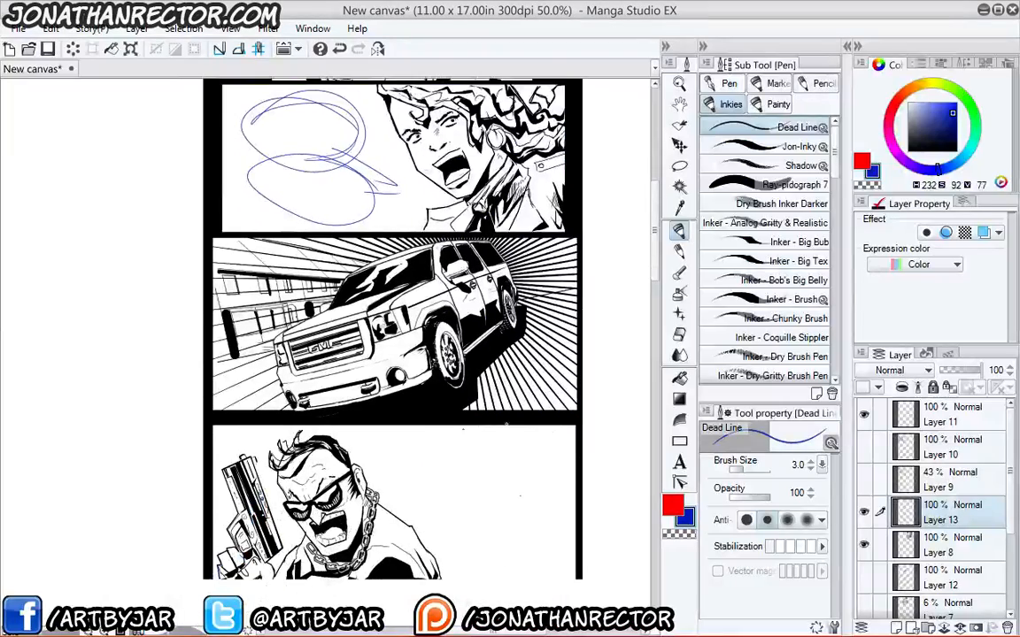
mouse_move(518, 427)
left_mouse_down()
mouse_move(522, 495)
mouse_move(495, 538)
left_mouse_up()
left_click_drag(202, 288, 158, 250)
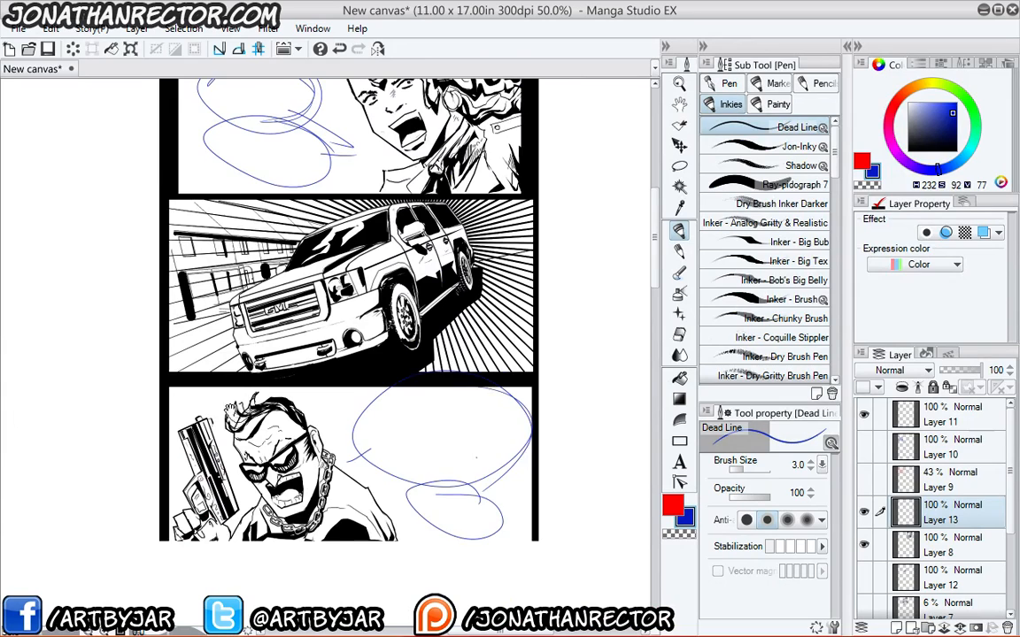
left_click_drag(214, 335, 210, 371)
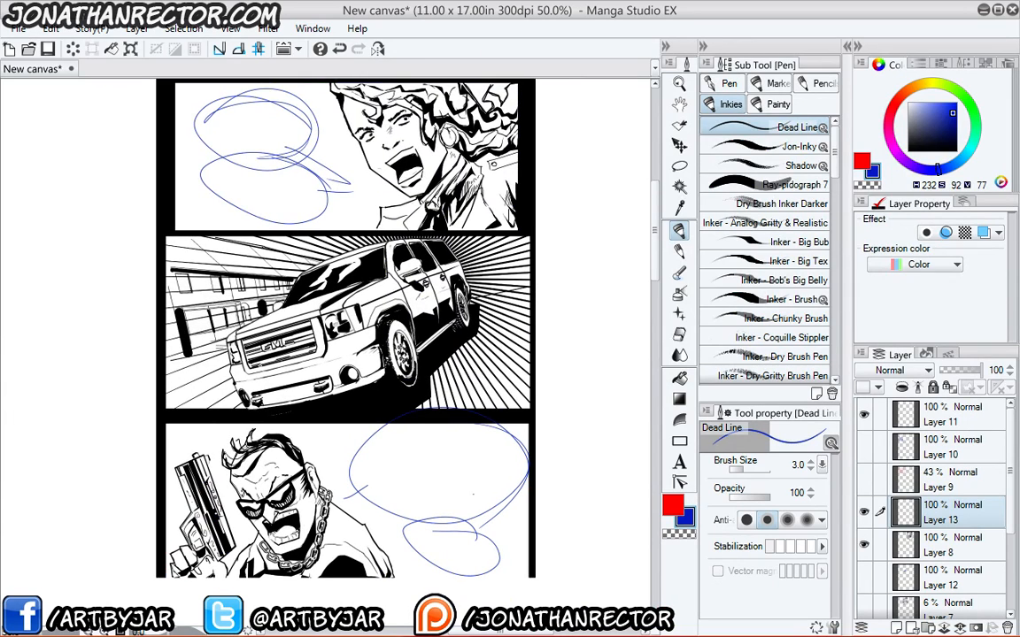
scroll(253, 371, "up", 1)
left_click_drag(236, 430, 234, 448)
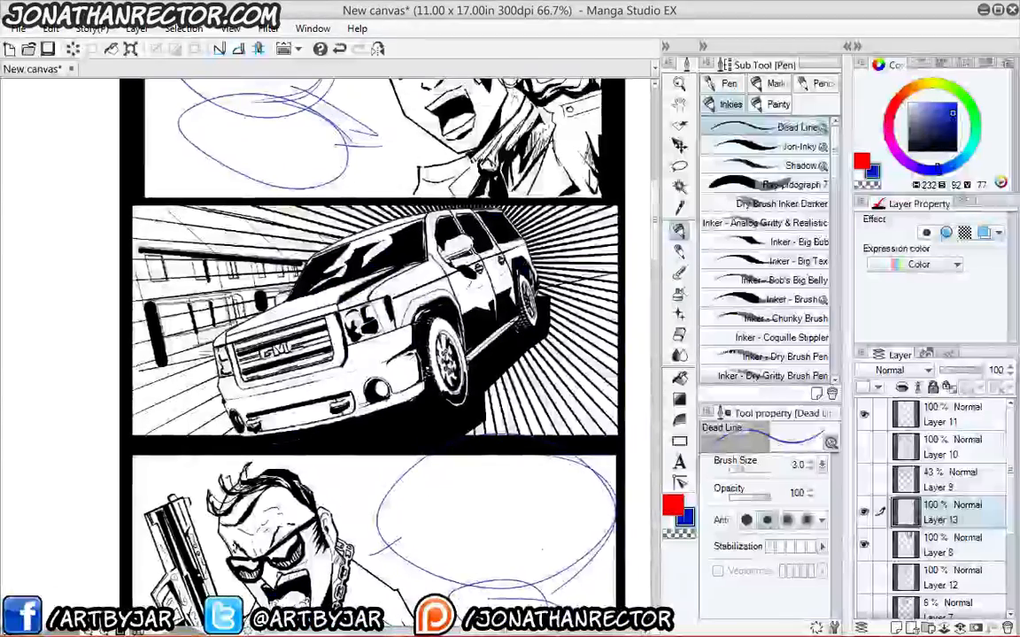
mouse_move(294, 336)
left_mouse_down()
mouse_move(307, 490)
mouse_move(282, 497)
mouse_move(273, 562)
left_mouse_up()
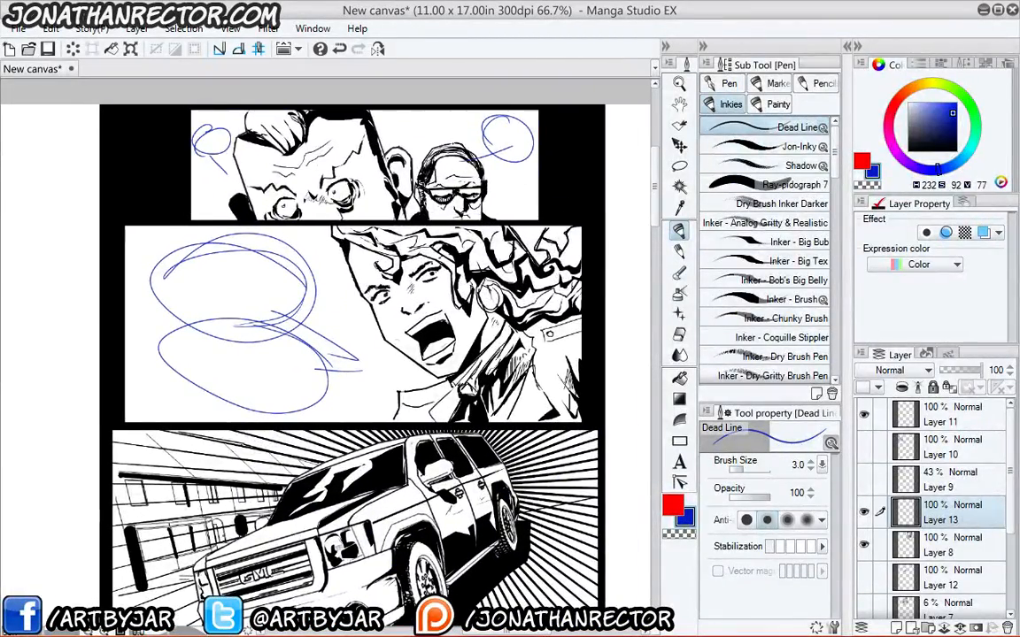
Examine the placement of the rough balloons across all the panels of the page.
left_click_drag(361, 334, 365, 235)
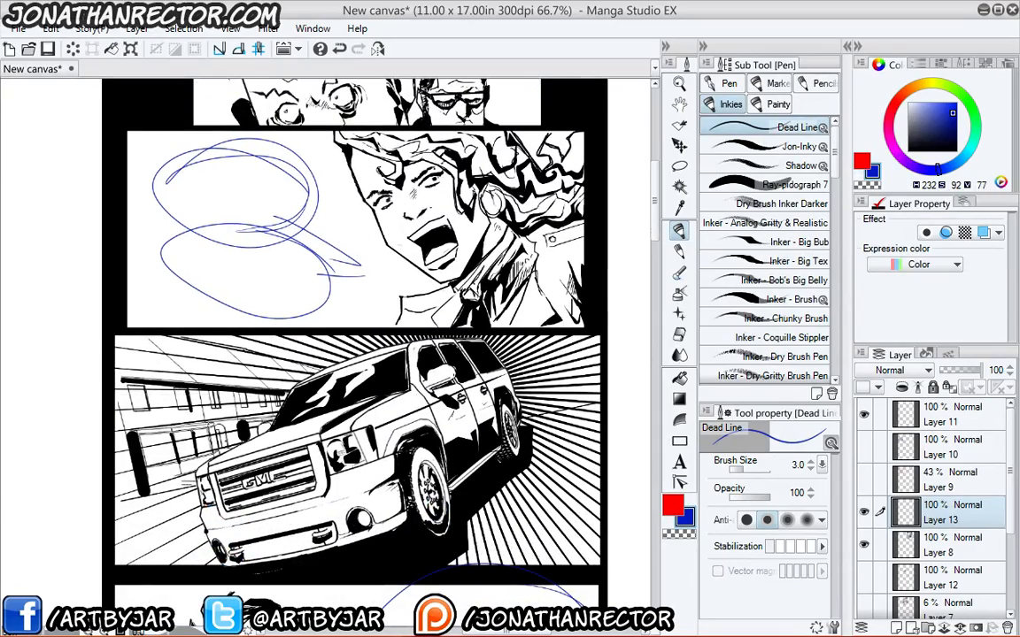
left_click_drag(405, 278, 361, 324)
left_click_drag(246, 341, 350, 108)
left_click_drag(339, 497, 279, 531)
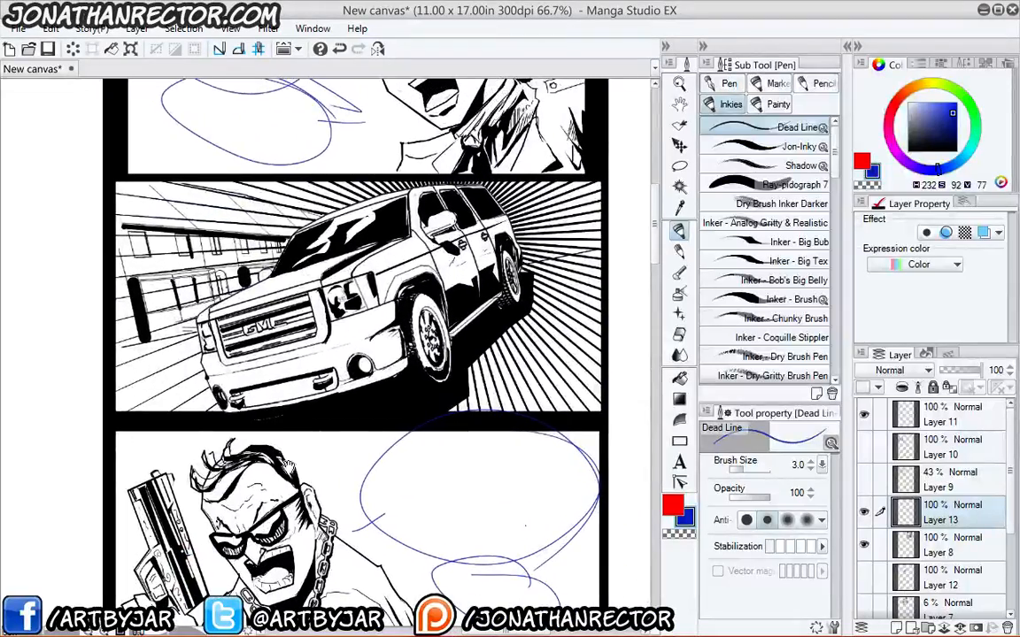
left_click_drag(431, 140, 347, 370)
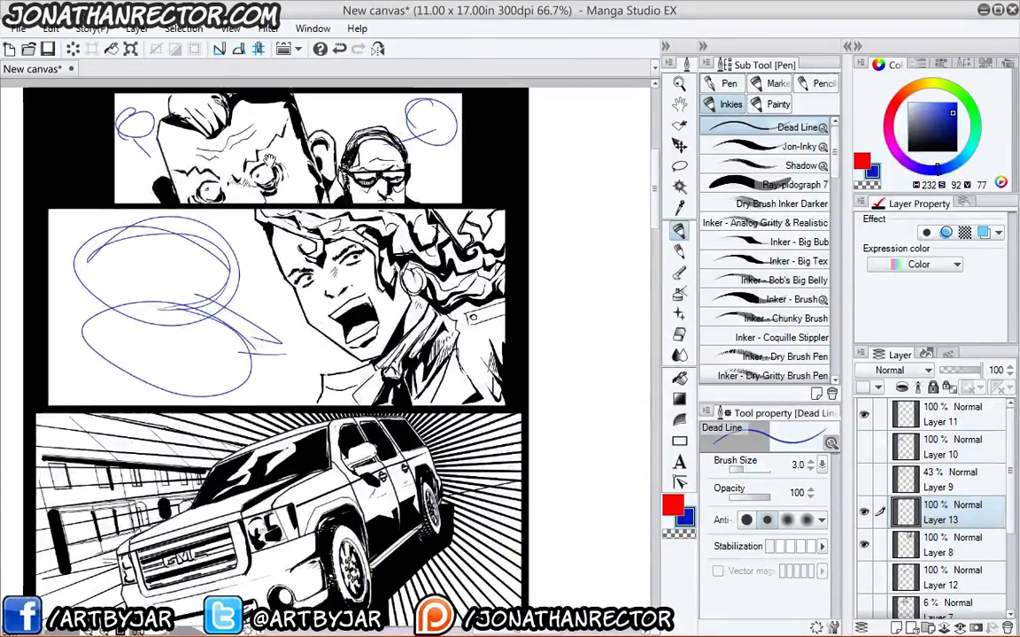
left_click_drag(199, 589, 217, 370)
scroll(312, 303, "down", 1)
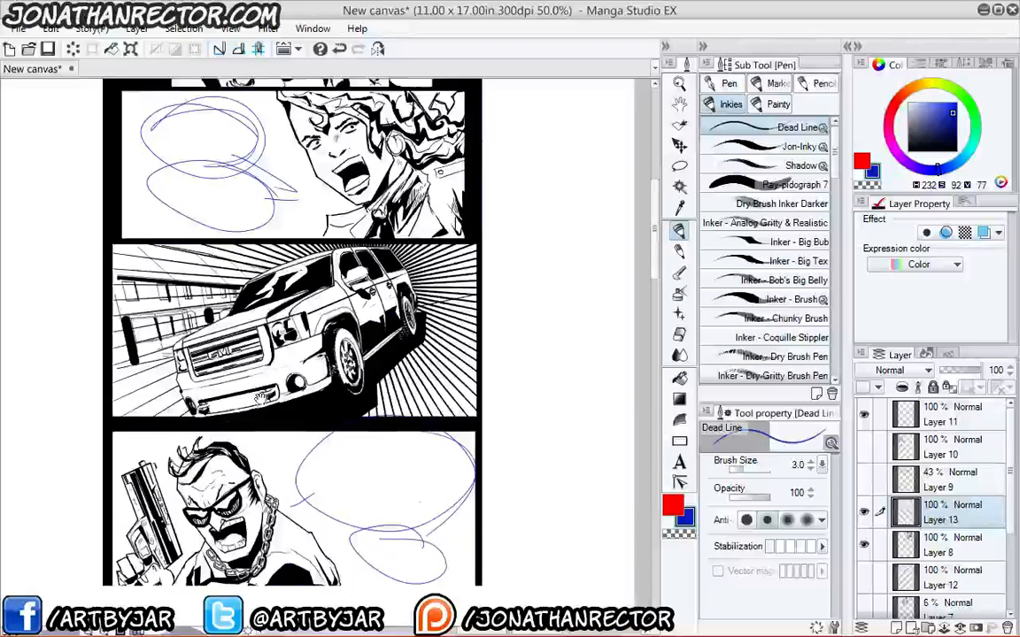
scroll(312, 303, "down", 1)
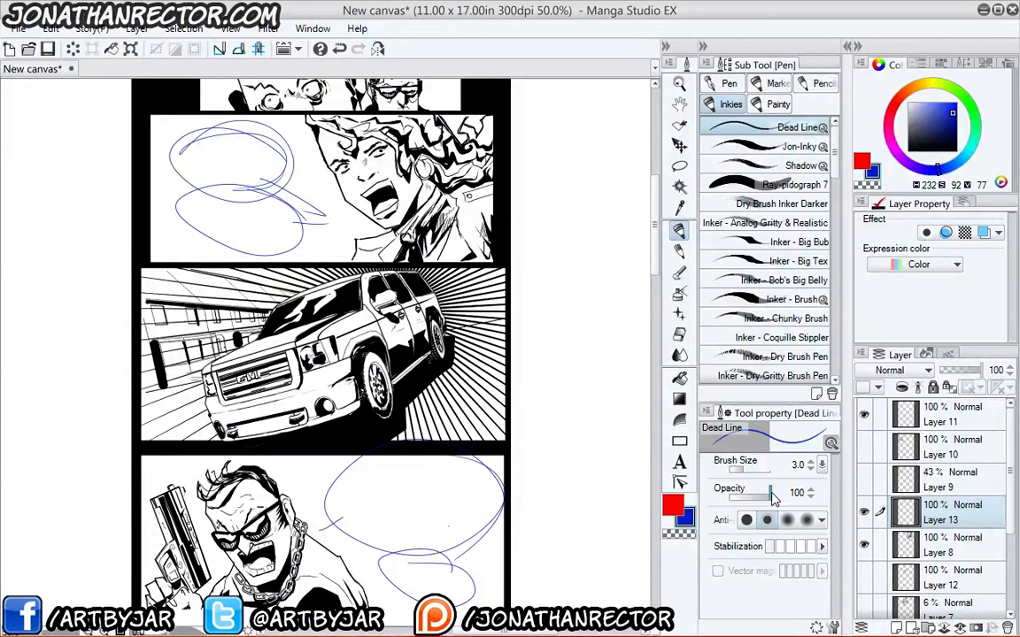
left_click_drag(389, 310, 378, 314)
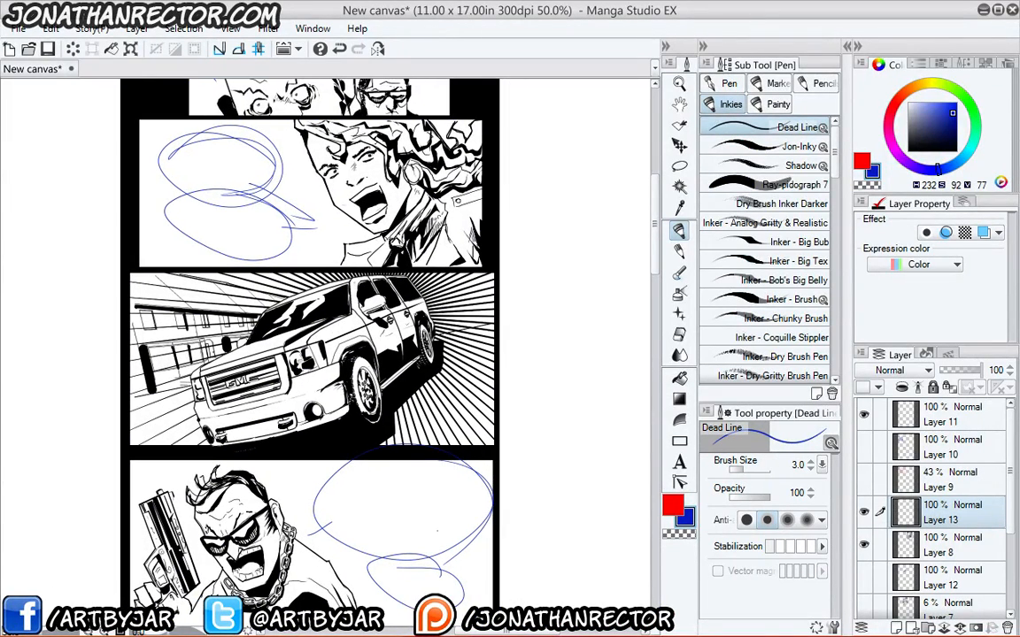
left_click_drag(354, 526, 407, 495)
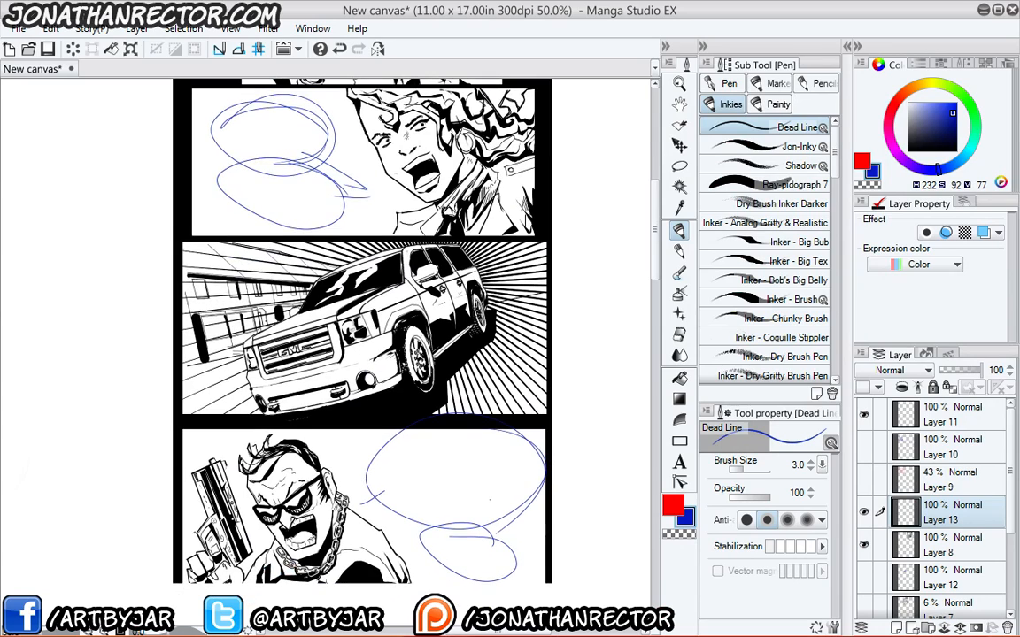
Sketch a small stick figure beside a framed portrait in the margin left of the bottom panel, raising the brush size to 6.0.
left_click_drag(52, 435, 60, 430)
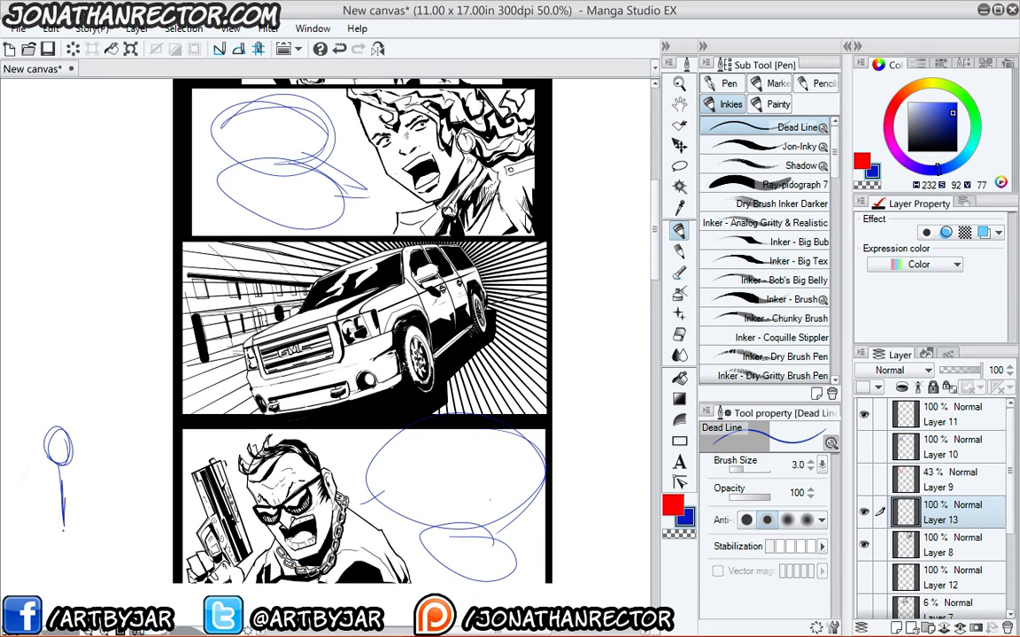
left_click_drag(64, 530, 64, 537)
key("bracketright")
key("bracketright")
key("bracketright")
mouse_move(64, 479)
left_mouse_down()
mouse_move(92, 473)
mouse_move(91, 444)
mouse_move(86, 480)
left_mouse_up()
left_click_drag(55, 432, 63, 529)
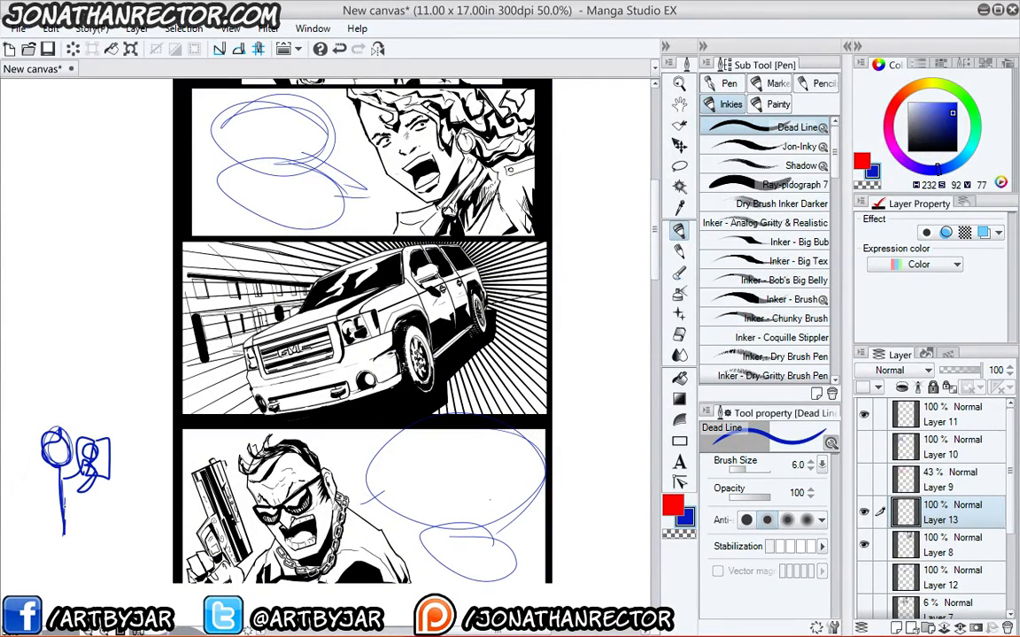
Draw rough blue frames with rounded corners around the contents of all four panels.
left_click_drag(124, 452, 130, 426)
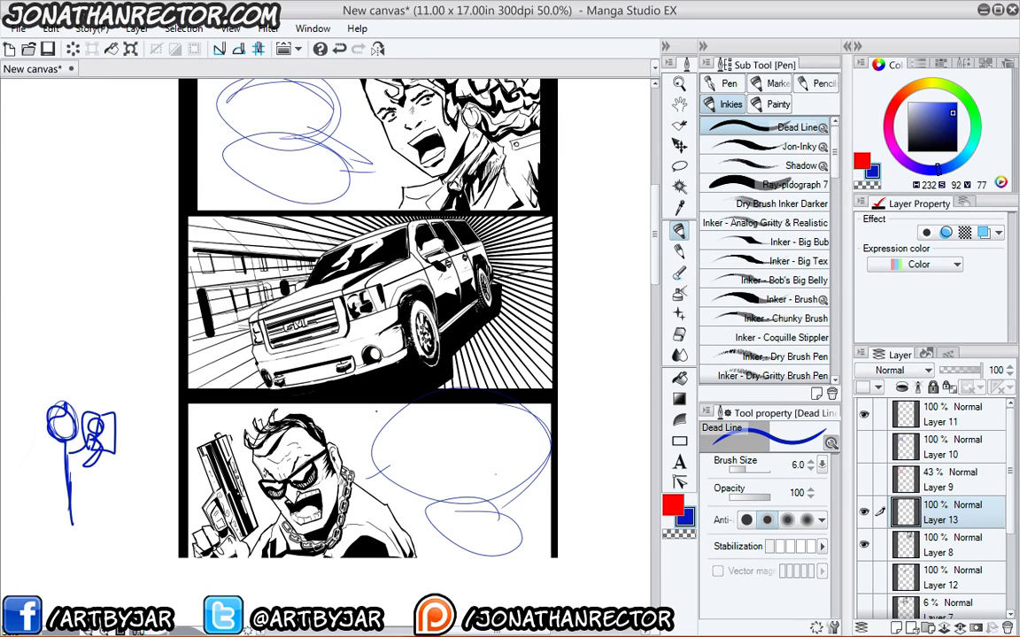
mouse_move(511, 405)
left_mouse_down()
mouse_move(418, 411)
mouse_move(208, 557)
mouse_move(550, 479)
mouse_move(206, 557)
left_mouse_up()
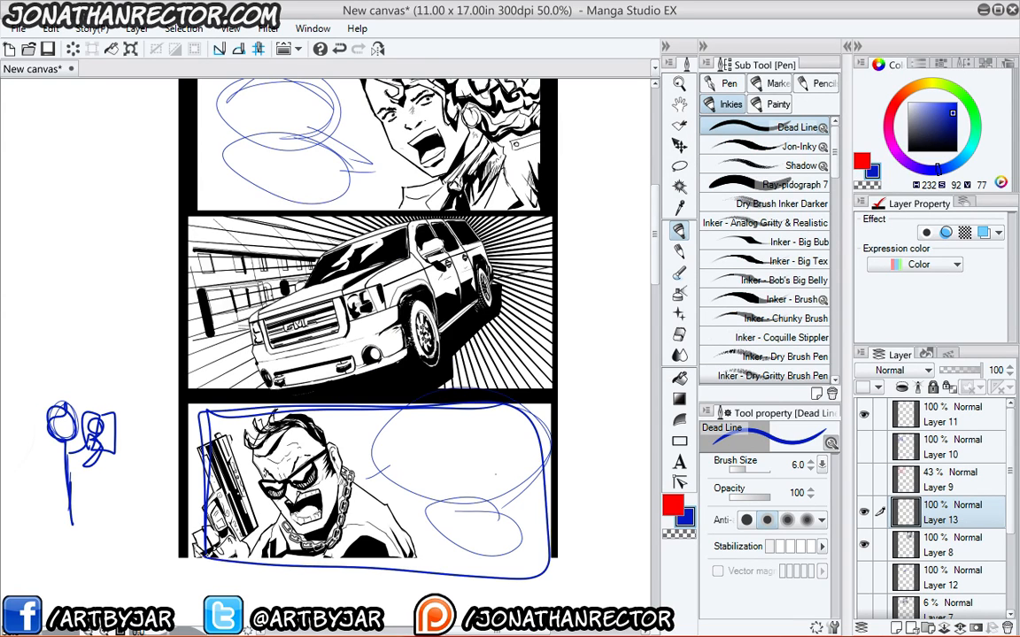
left_click_drag(495, 475, 493, 589)
mouse_move(209, 511)
left_mouse_down()
mouse_move(380, 335)
mouse_move(278, 506)
mouse_move(278, 625)
left_mouse_up()
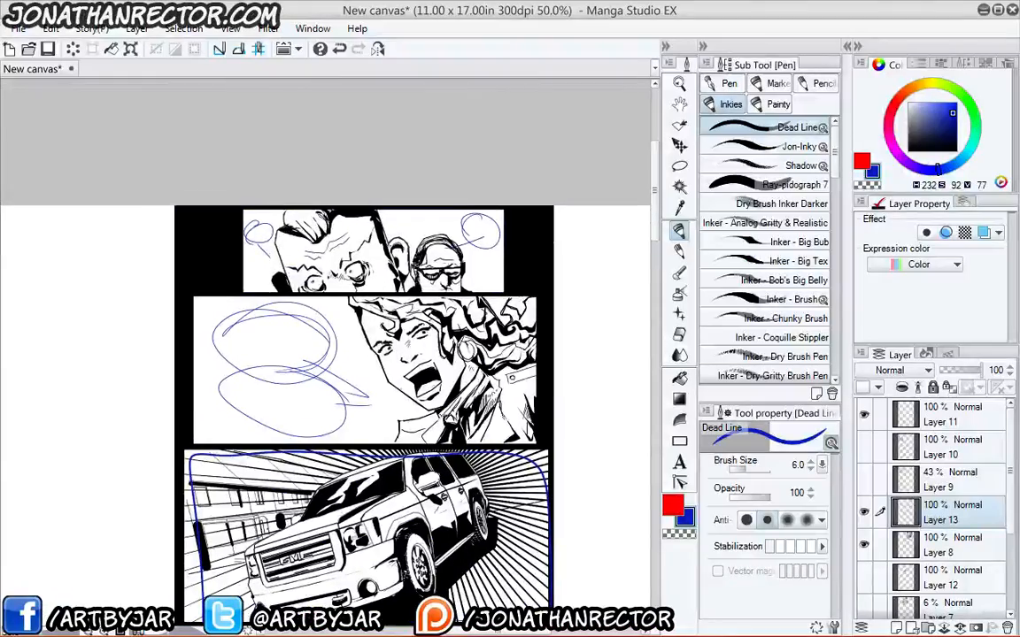
mouse_move(531, 310)
left_mouse_down()
mouse_move(221, 389)
mouse_move(495, 440)
left_mouse_up()
mouse_move(491, 292)
left_mouse_down()
mouse_move(257, 221)
mouse_move(491, 294)
left_mouse_up()
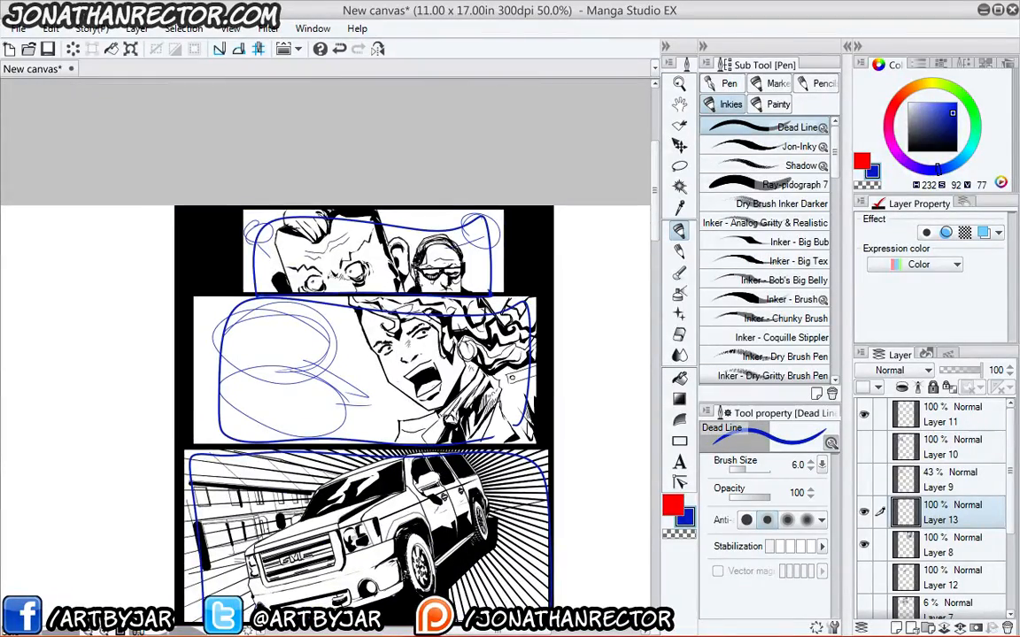
Sketch a rough head with simple facial features and a collar line in the right page margin beside the second panel.
mouse_move(287, 426)
left_mouse_down()
mouse_move(302, 286)
mouse_move(283, 185)
mouse_move(276, 330)
mouse_move(548, 202)
left_mouse_up()
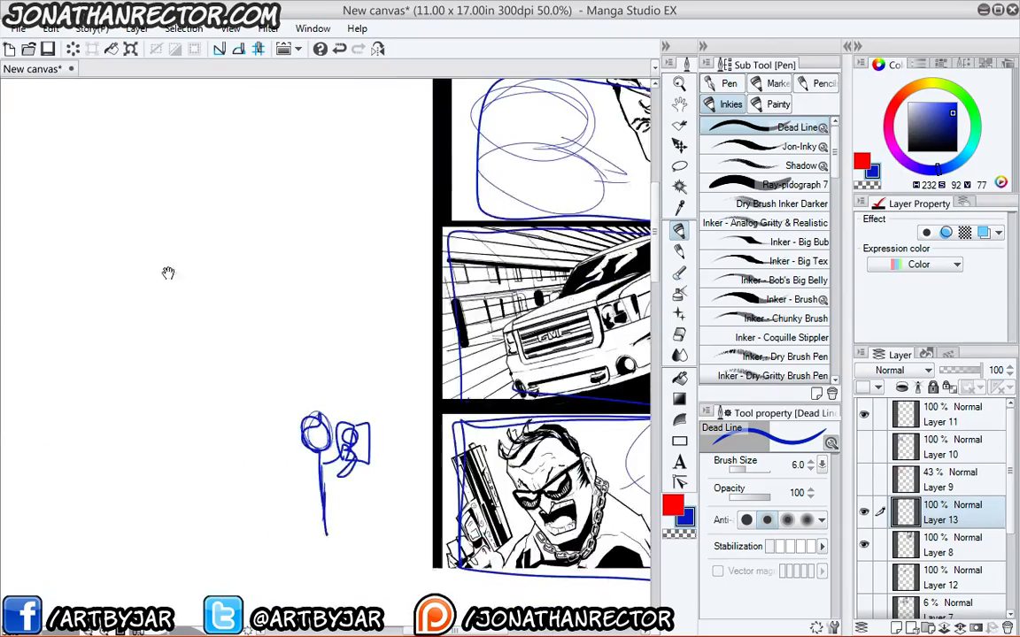
left_click_drag(168, 272, 315, 361)
left_click_drag(257, 270, 324, 291)
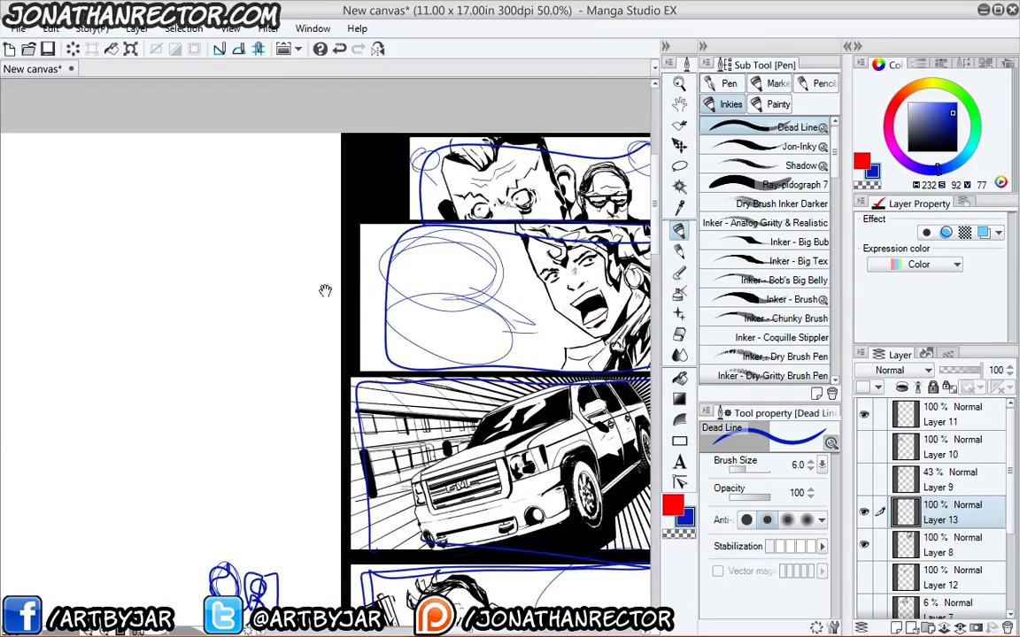
left_click_drag(315, 382, 210, 311)
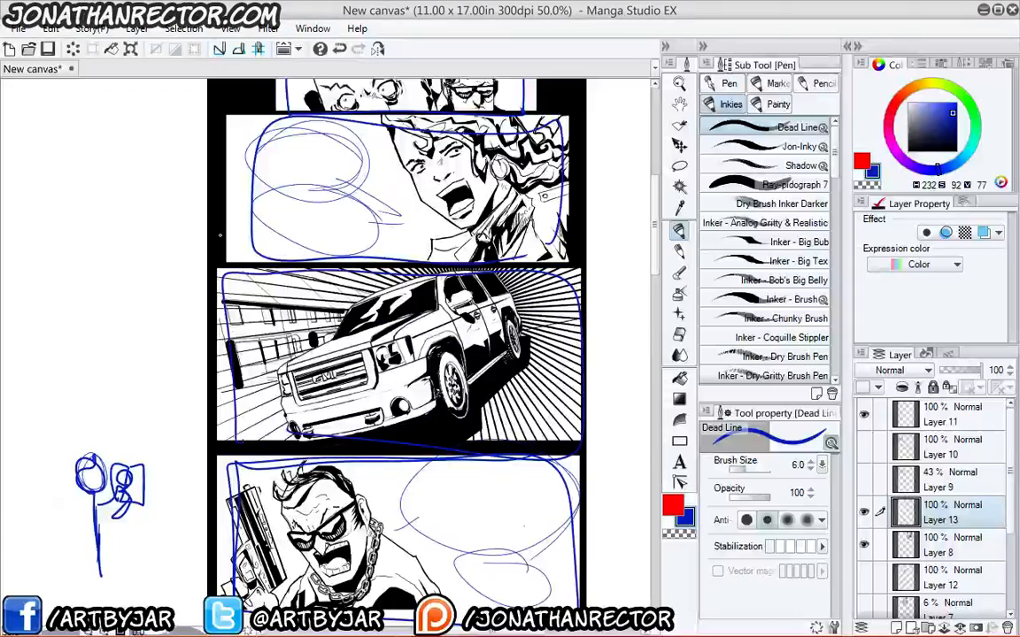
left_click_drag(147, 342, 177, 492)
left_click_drag(310, 306, 124, 332)
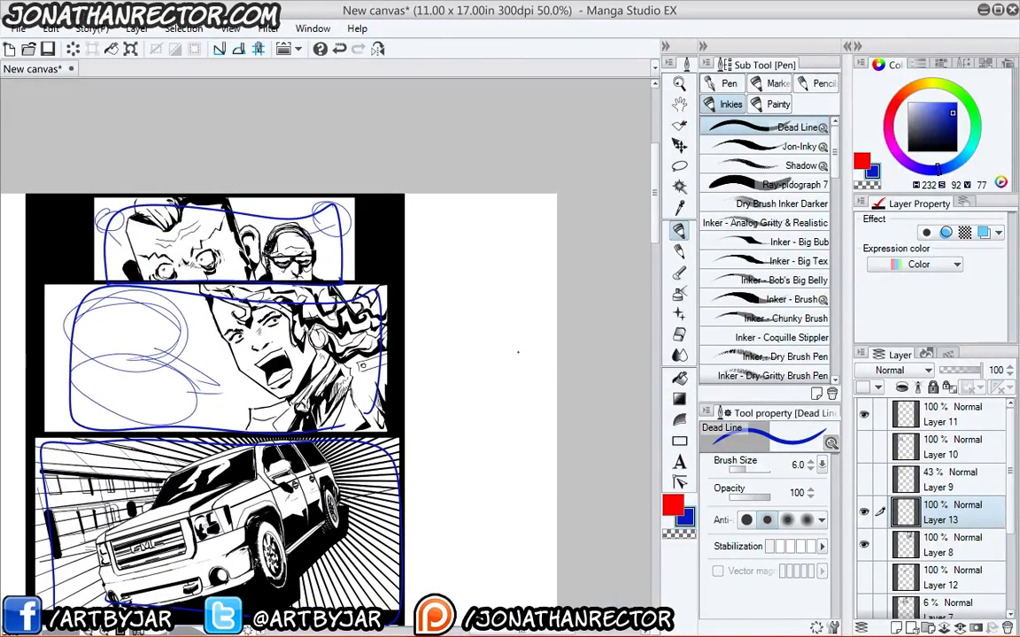
mouse_move(446, 380)
left_mouse_down()
mouse_move(491, 305)
mouse_move(521, 350)
left_mouse_up()
mouse_move(444, 376)
left_mouse_down()
mouse_move(522, 336)
mouse_move(449, 397)
left_mouse_up()
mouse_move(529, 366)
left_mouse_down()
mouse_move(502, 364)
mouse_move(464, 389)
left_mouse_up()
left_click_drag(514, 362, 452, 384)
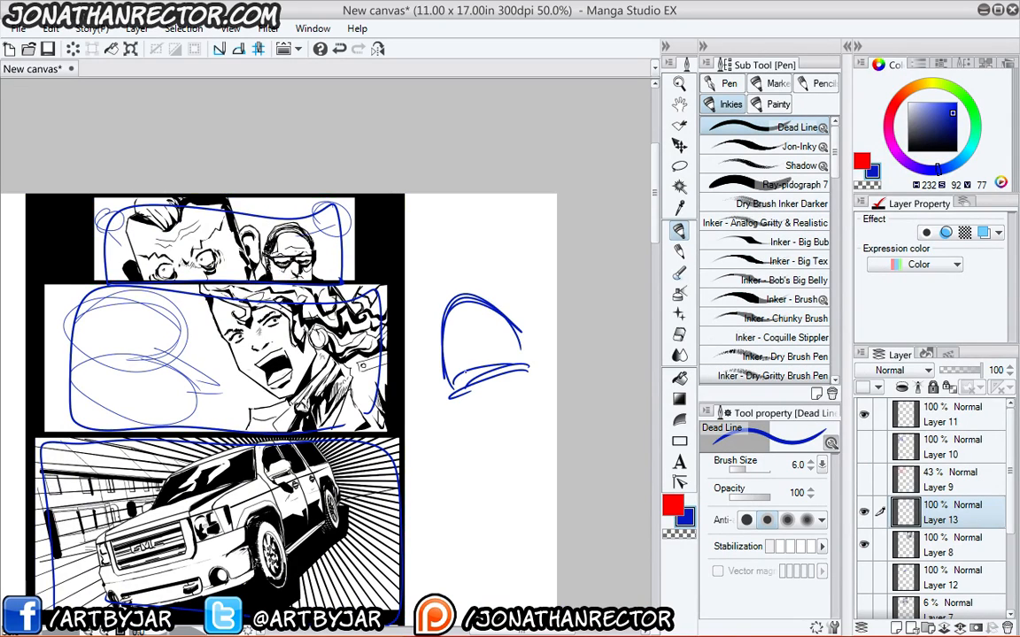
mouse_move(458, 302)
left_mouse_down()
mouse_move(474, 363)
mouse_move(473, 335)
mouse_move(459, 360)
left_mouse_up()
Sketch an oval head with a frowning face, rounded shoulders and a long blade shape in the margin beside the bottom panel.
left_click_drag(220, 329, 210, 66)
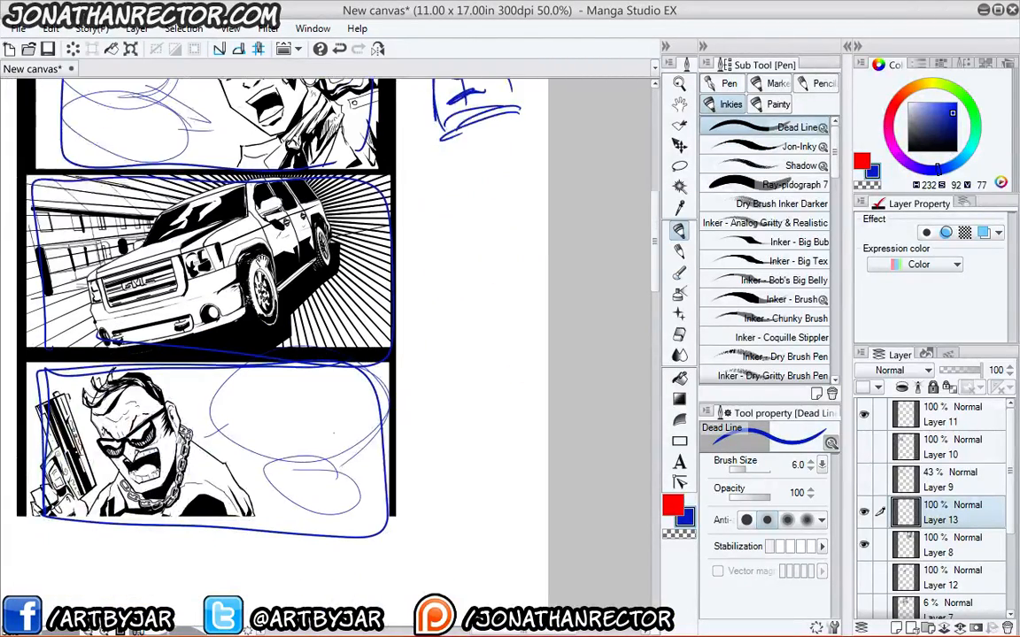
left_click_drag(497, 425, 427, 460)
mouse_move(419, 421)
left_mouse_down()
mouse_move(494, 416)
mouse_move(439, 379)
left_mouse_up()
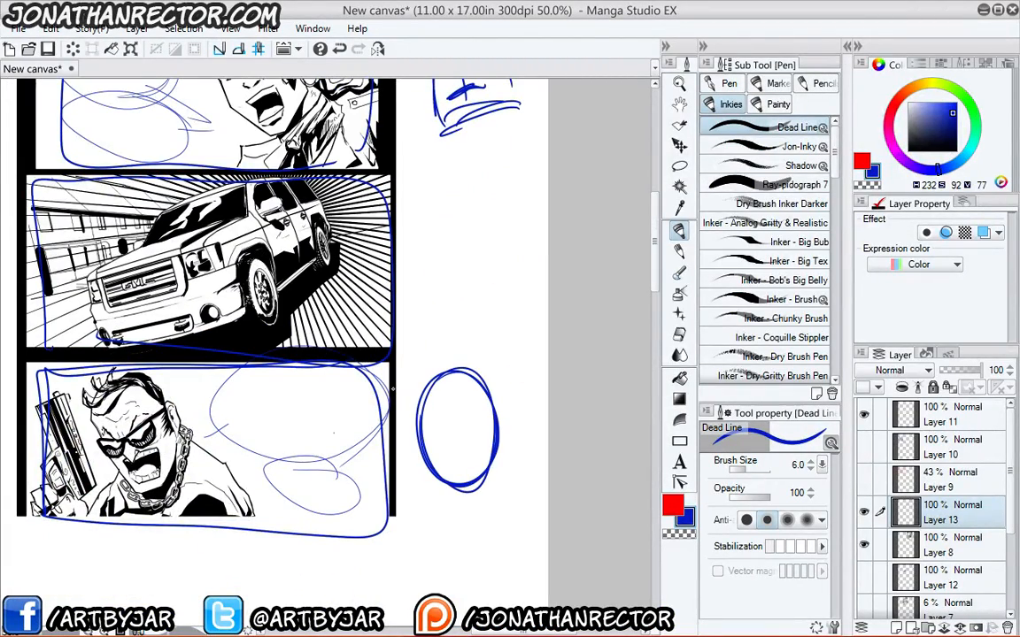
mouse_move(429, 439)
left_mouse_down()
mouse_move(497, 425)
mouse_move(434, 438)
mouse_move(437, 528)
left_mouse_up()
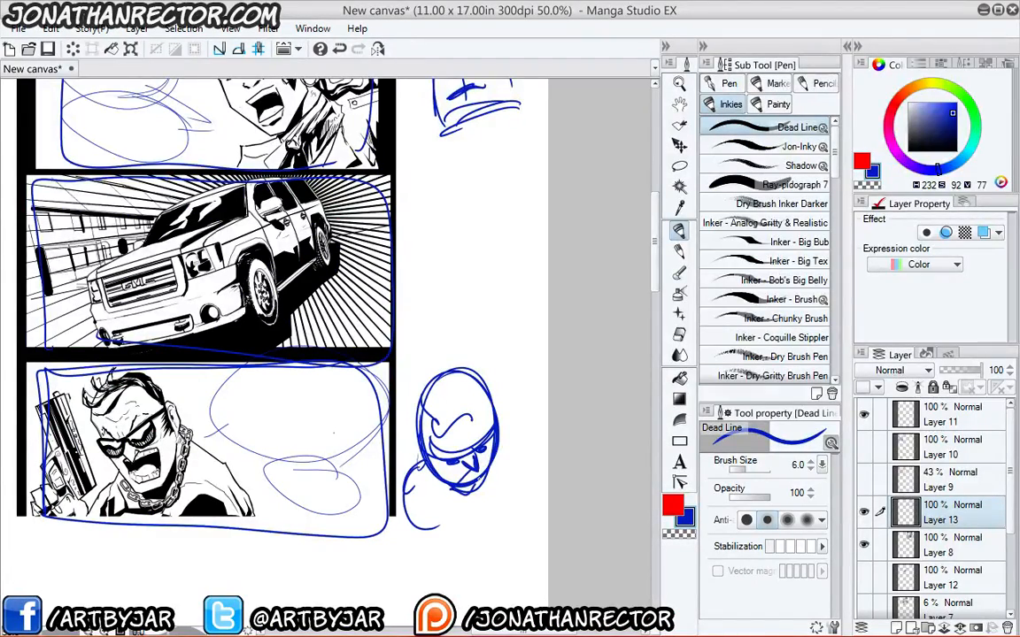
mouse_move(422, 479)
left_mouse_down()
mouse_move(491, 524)
mouse_move(515, 437)
mouse_move(474, 536)
left_mouse_up()
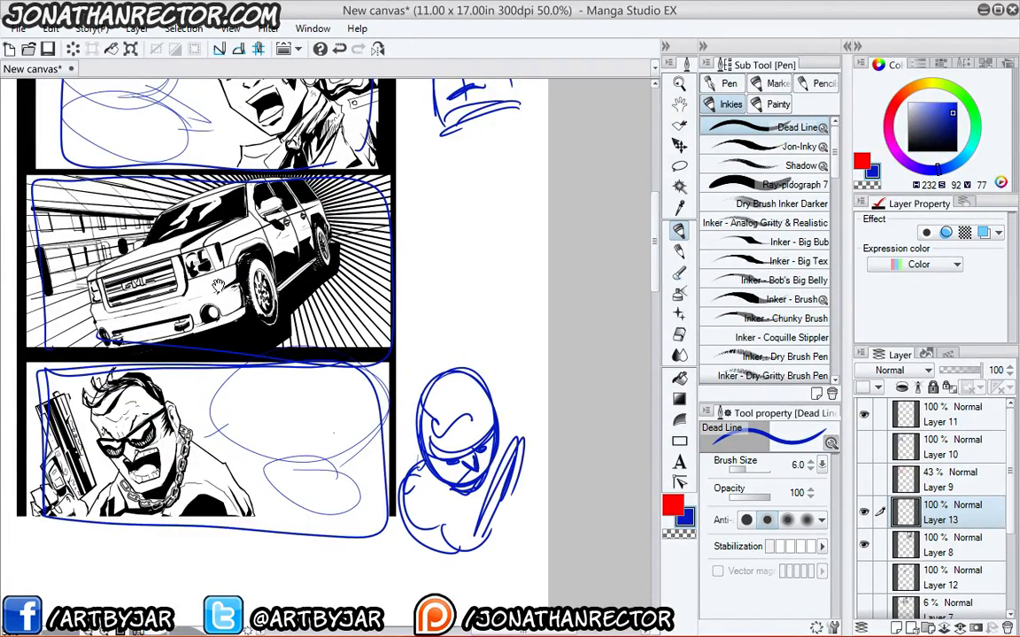
Add a densely scribbled collar, shoulder lines and a central chest stroke below the head sketch beside the second panel.
mouse_move(171, 265)
left_mouse_down()
mouse_move(195, 408)
mouse_move(222, 350)
left_mouse_up()
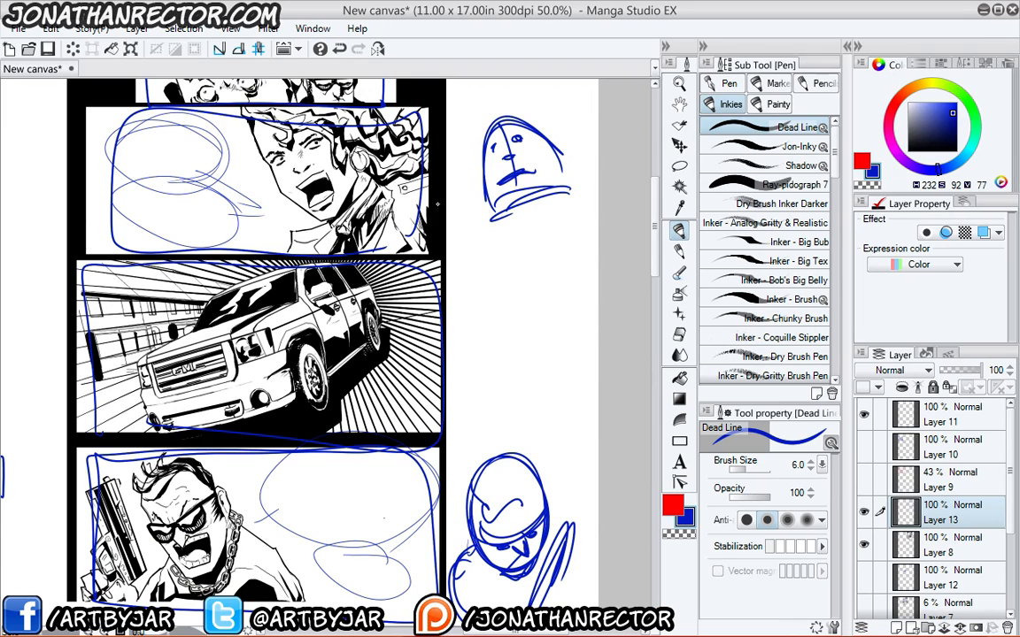
mouse_move(566, 190)
left_mouse_down()
mouse_move(527, 211)
mouse_move(577, 196)
mouse_move(470, 263)
mouse_move(591, 257)
left_mouse_up()
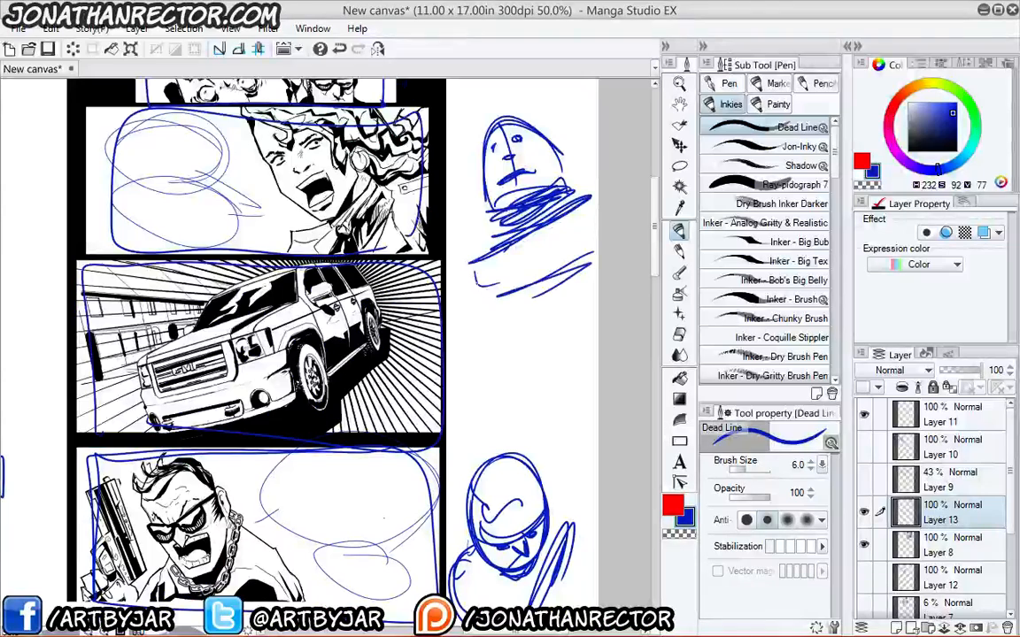
mouse_move(532, 215)
left_mouse_down()
mouse_move(537, 288)
mouse_move(530, 221)
left_mouse_up()
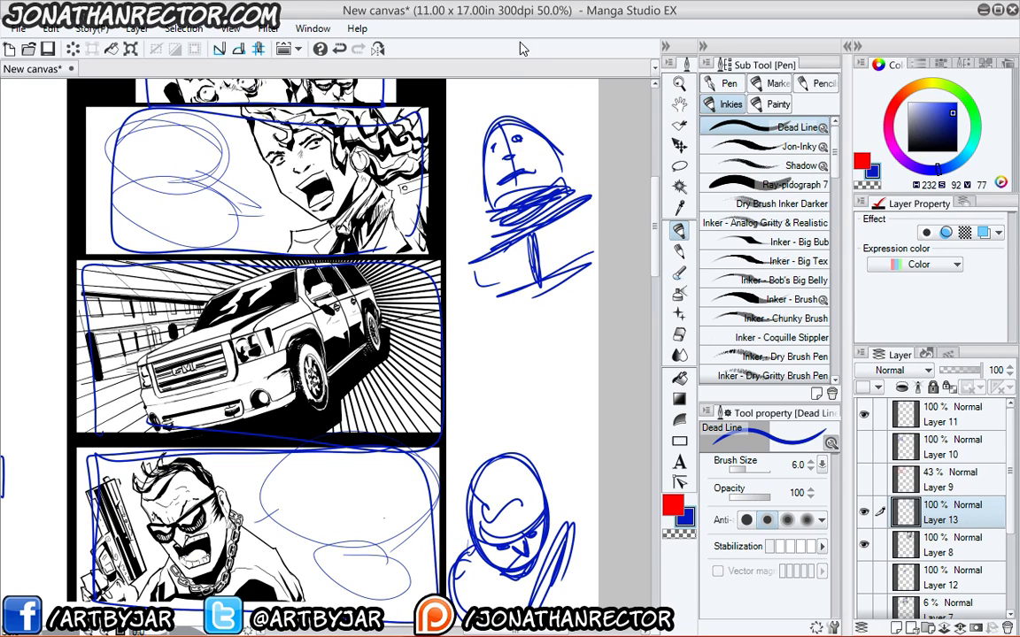
mouse_move(486, 157)
left_mouse_down()
mouse_move(488, 209)
mouse_move(489, 154)
left_mouse_up()
mouse_move(566, 184)
left_mouse_down()
mouse_move(501, 200)
mouse_move(570, 209)
mouse_move(506, 229)
left_mouse_up()
left_click_drag(498, 204, 494, 237)
left_click_drag(486, 205, 482, 161)
mouse_move(516, 139)
left_mouse_down()
mouse_move(524, 150)
mouse_move(498, 146)
left_mouse_up()
Sketch a rough hand-like shape above a long curved stroke in the margin between the two figure sketches.
mouse_move(462, 403)
left_mouse_down()
mouse_move(594, 333)
mouse_move(584, 336)
left_mouse_up()
mouse_move(478, 368)
left_mouse_down()
mouse_move(518, 310)
mouse_move(478, 350)
left_mouse_up()
mouse_move(478, 310)
left_mouse_down()
mouse_move(529, 308)
mouse_move(477, 346)
left_mouse_up()
Extend the figure beside the bottom panel with a rough torso, bent arms and legs, and re-outline its head.
left_click_drag(419, 493, 400, 281)
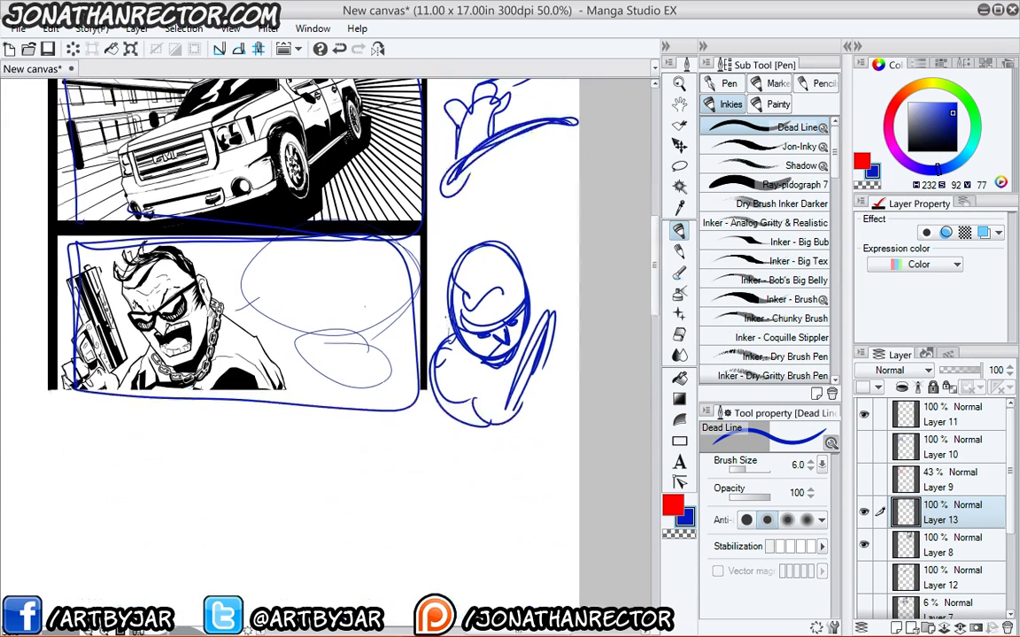
mouse_move(493, 249)
left_mouse_down()
mouse_move(462, 285)
mouse_move(520, 276)
left_mouse_up()
mouse_move(498, 336)
left_mouse_down()
mouse_move(531, 407)
mouse_move(530, 447)
mouse_move(511, 464)
mouse_move(550, 481)
mouse_move(509, 531)
left_mouse_up()
mouse_move(508, 478)
left_mouse_down()
mouse_move(501, 509)
mouse_move(521, 544)
mouse_move(462, 515)
left_mouse_up()
left_click_drag(559, 491, 537, 461)
mouse_move(499, 492)
left_mouse_down()
mouse_move(453, 474)
mouse_move(462, 479)
left_mouse_up()
left_click_drag(409, 400, 459, 426)
left_click_drag(445, 363, 407, 409)
mouse_move(407, 425)
left_mouse_down()
mouse_move(449, 431)
mouse_move(411, 473)
mouse_move(398, 451)
left_mouse_up()
mouse_move(398, 452)
left_mouse_down()
mouse_move(405, 416)
mouse_move(388, 461)
mouse_move(445, 527)
left_mouse_up()
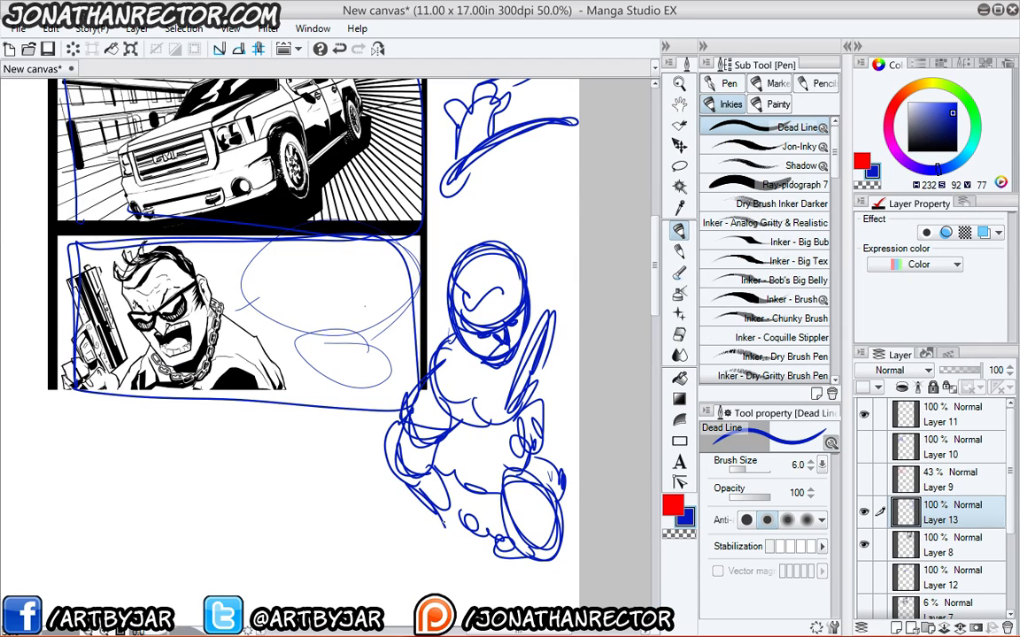
left_click_drag(150, 234, 291, 333)
left_click_drag(293, 440, 329, 403)
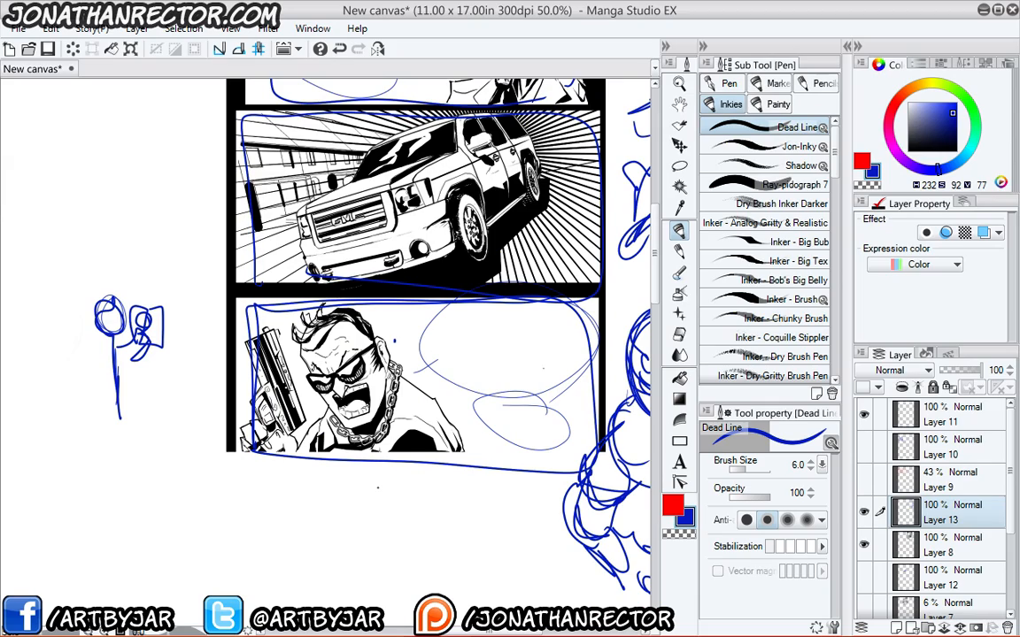
left_click_drag(422, 345, 328, 380)
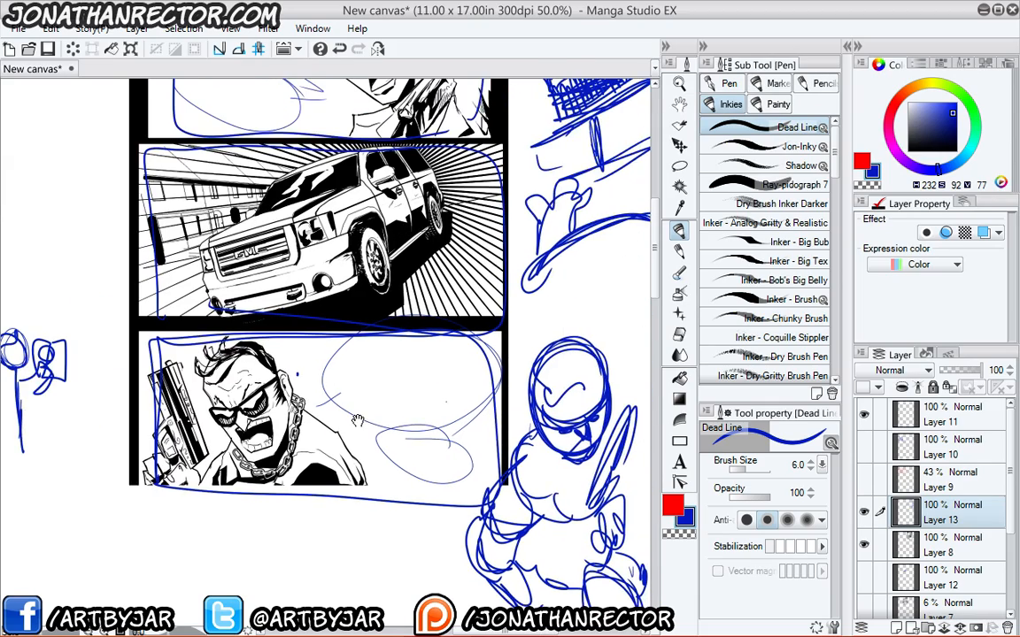
Hide the comic page and sketch layers and add a new blank layer above all of them.
left_click_drag(449, 205, 356, 386)
left_click_drag(490, 267, 512, 160)
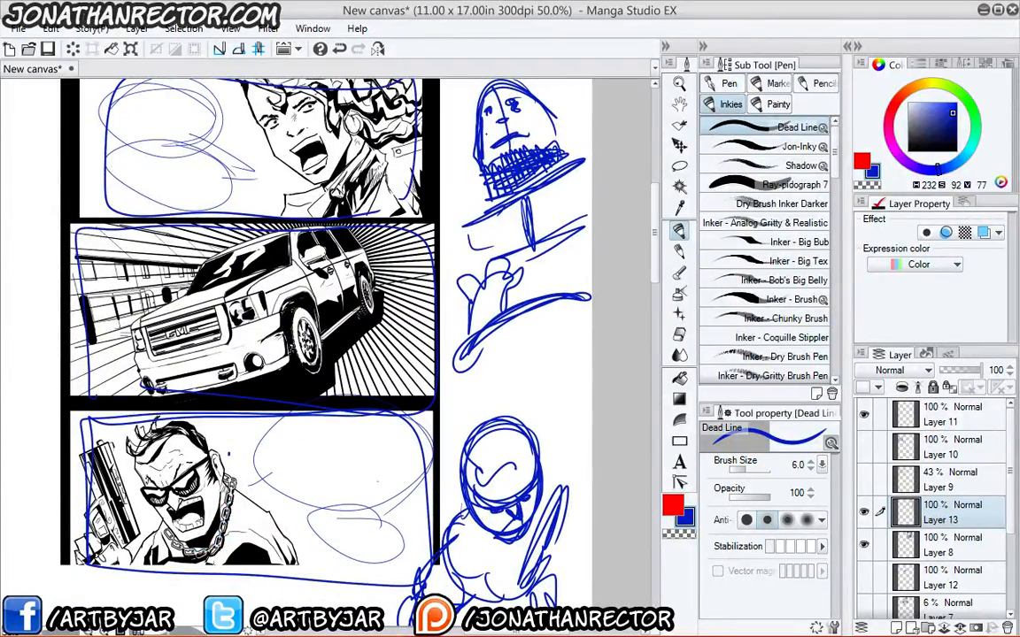
left_click_drag(864, 546, 864, 416)
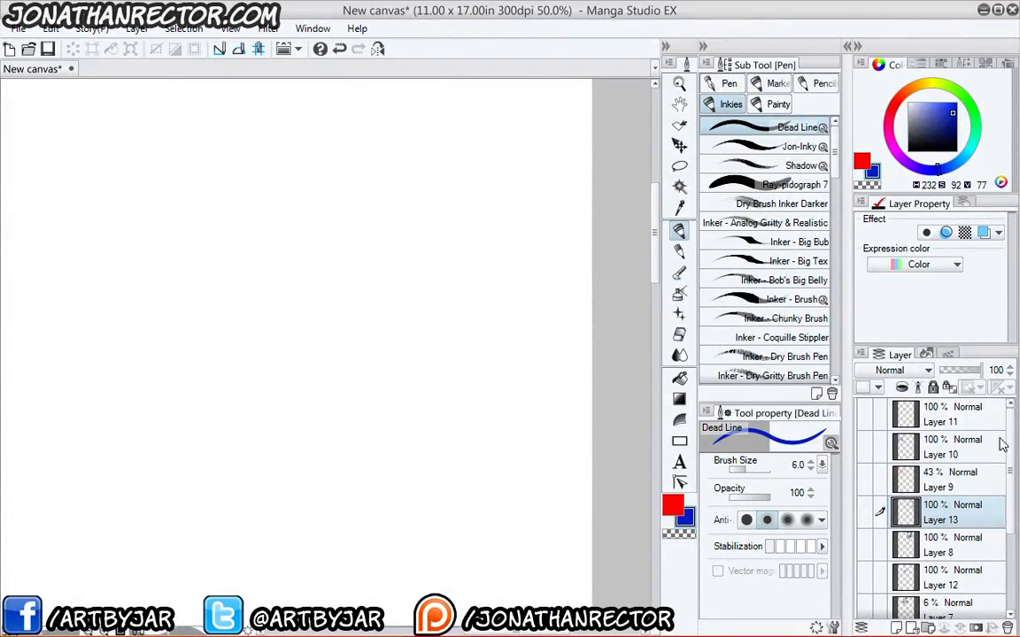
left_click(896, 627)
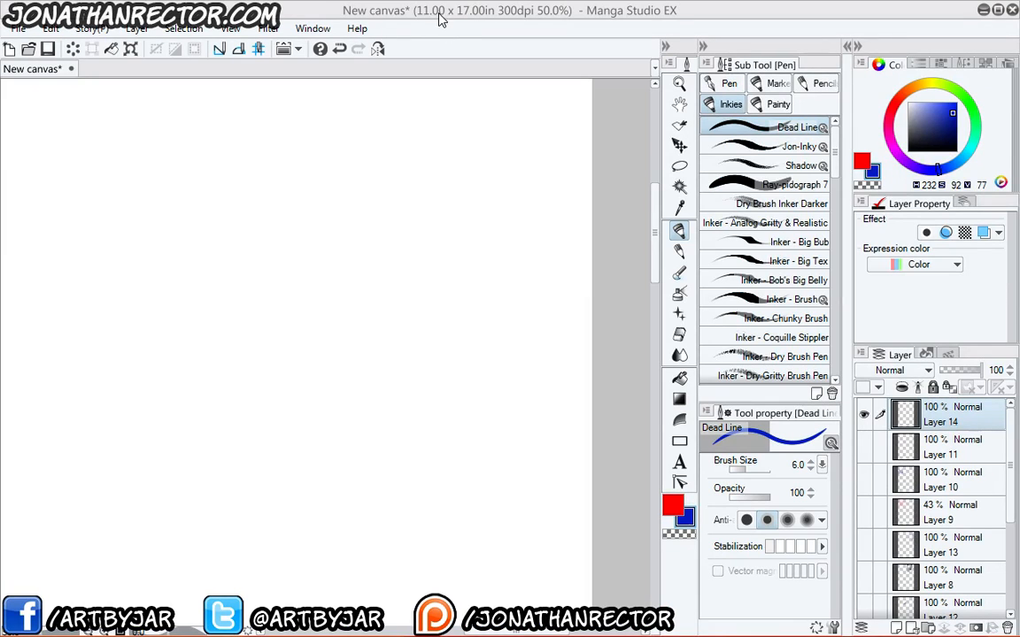
Paste the cat warrior illustration onto the canvas and add a new blank layer above it for annotations.
mouse_move(221, 332)
left_mouse_down()
mouse_move(383, 314)
mouse_move(366, 505)
left_mouse_up()
key("ctrl+v")
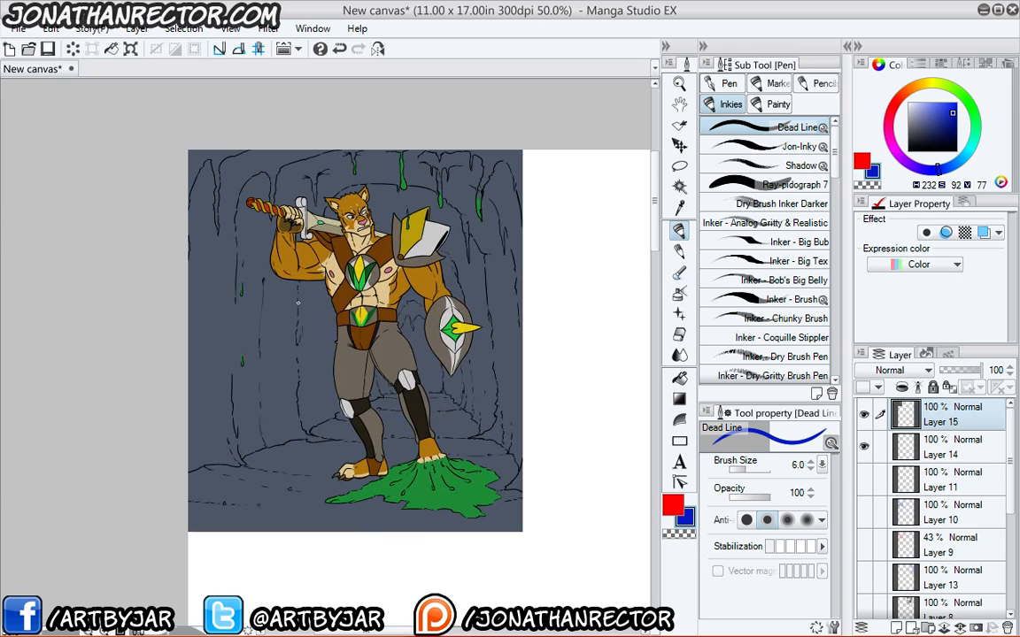
key("ctrl+shift+n")
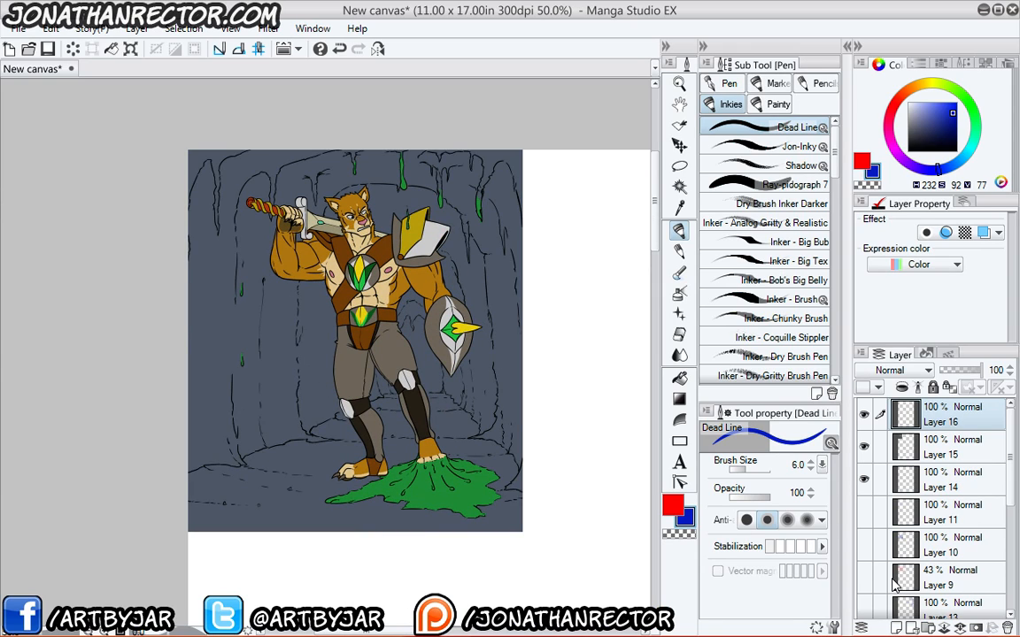
key("Tab")
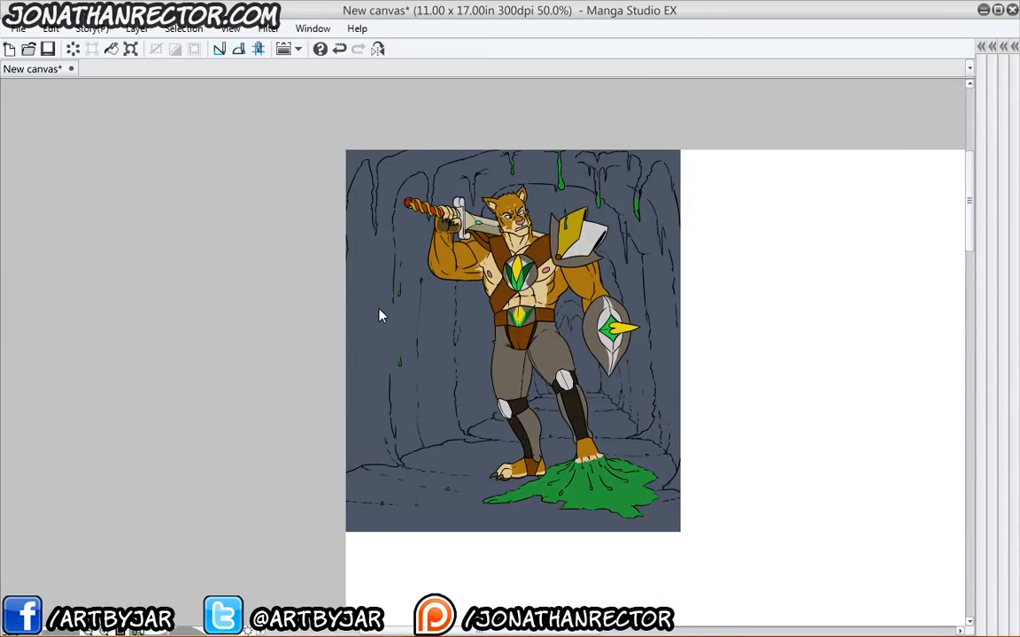
scroll(378, 315, "up", 1)
left_click_drag(424, 419, 346, 453)
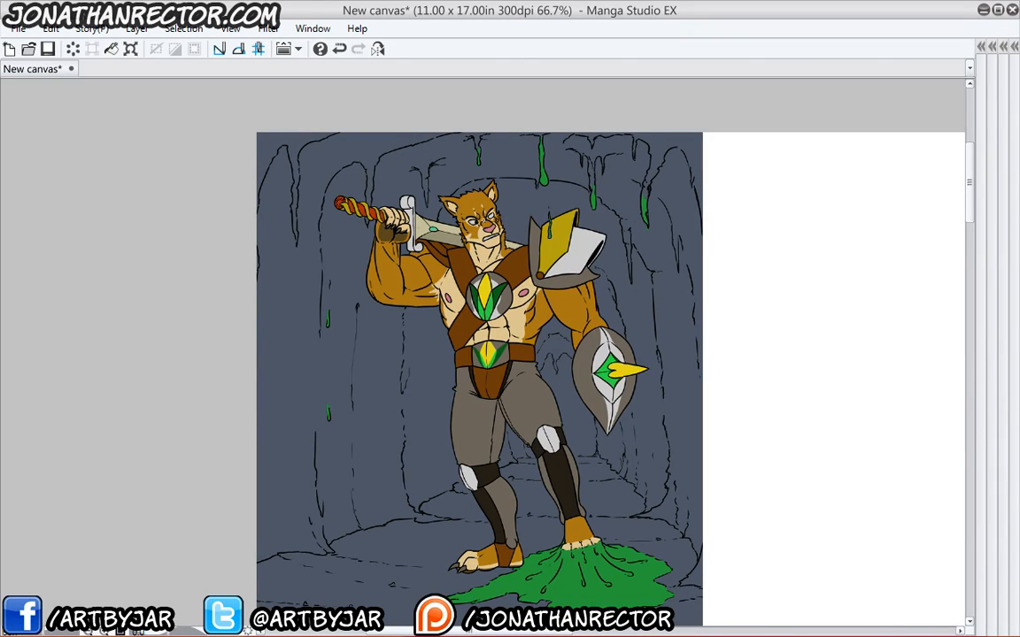
left_click_drag(486, 218, 682, 242)
mouse_move(645, 225)
left_mouse_down()
mouse_move(687, 251)
mouse_move(656, 265)
left_mouse_up()
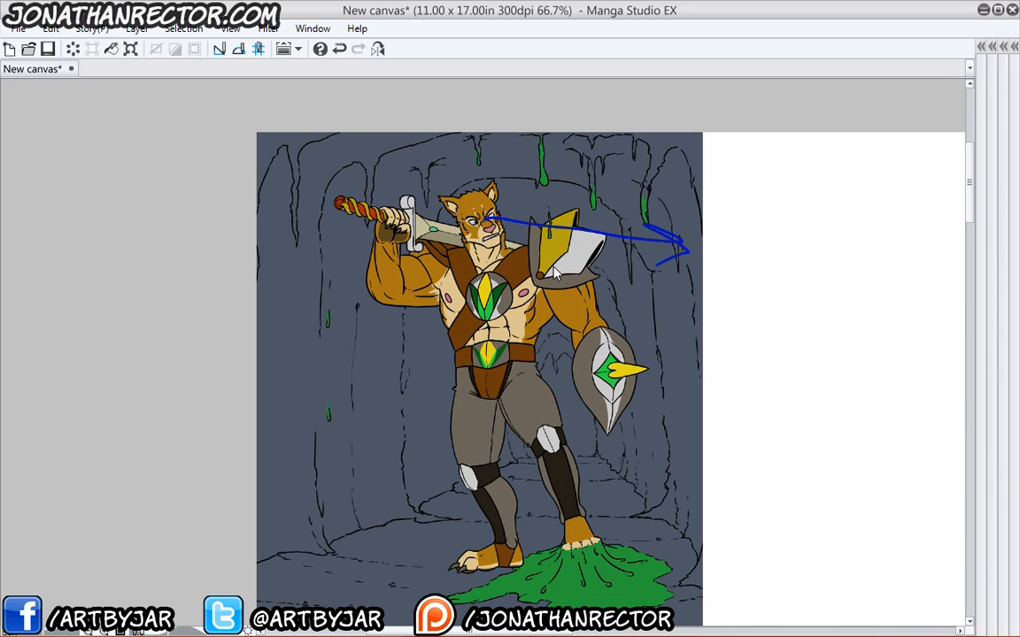
key("ctrl+z")
Draw red arrows from the warrior's eyes, one sideways past the shoulder armor and two down the leg, and circle the slimed foot.
mouse_move(482, 219)
left_mouse_down()
mouse_move(735, 234)
mouse_move(715, 248)
left_mouse_up()
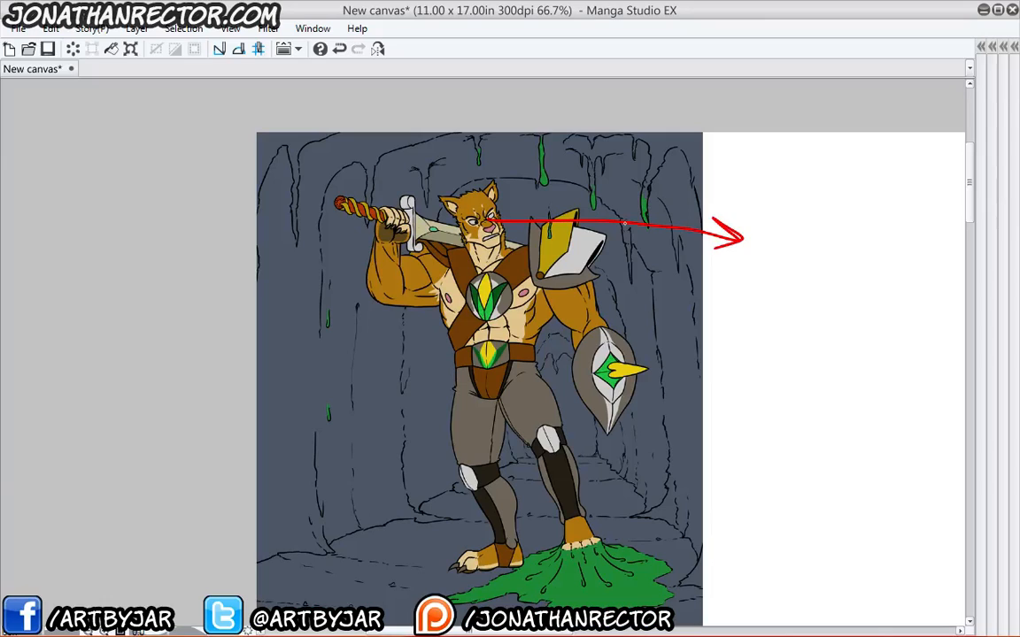
left_click_drag(435, 362, 421, 330)
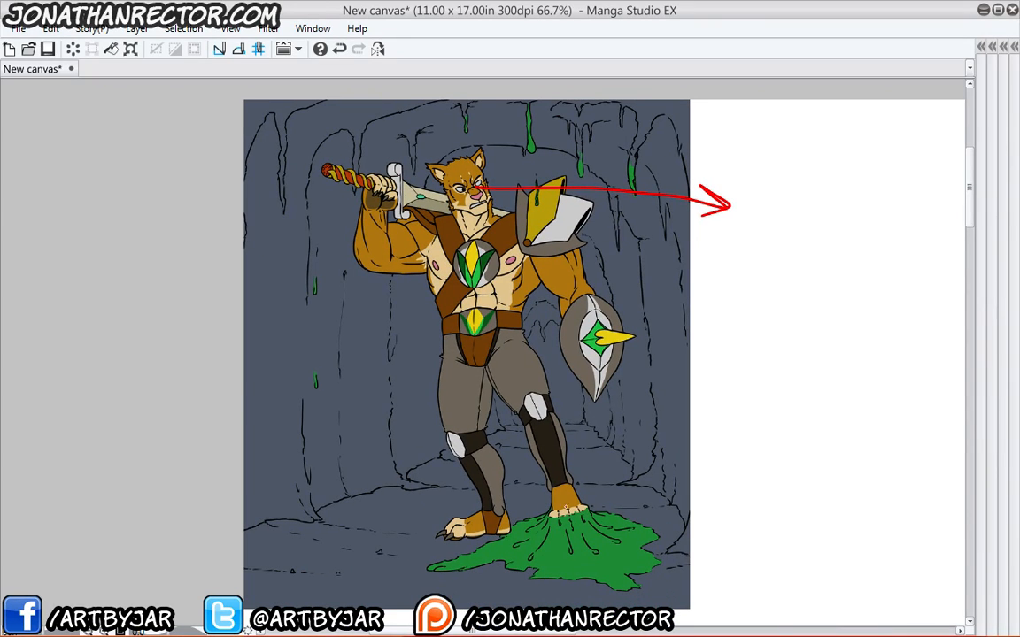
mouse_move(571, 483)
left_mouse_down()
mouse_move(606, 526)
mouse_move(532, 536)
mouse_move(575, 480)
left_mouse_up()
left_click_drag(462, 190, 542, 422)
left_click_drag(483, 189, 560, 416)
mouse_move(550, 398)
left_mouse_down()
mouse_move(563, 393)
mouse_move(546, 408)
left_mouse_up()
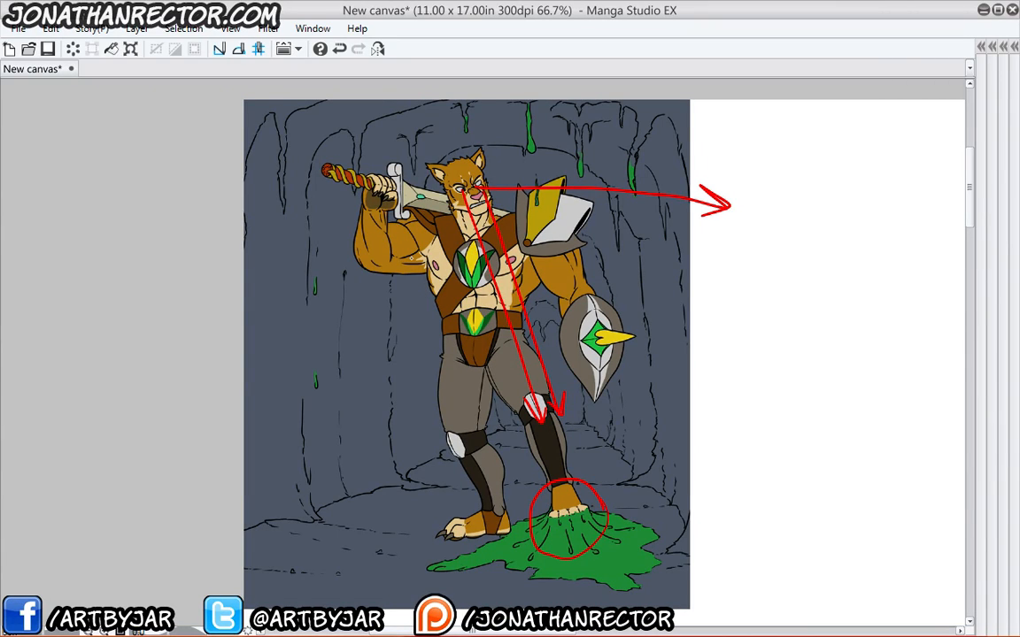
Hide the red arrow annotations and add another blank layer above the warrior illustration.
key("Tab")
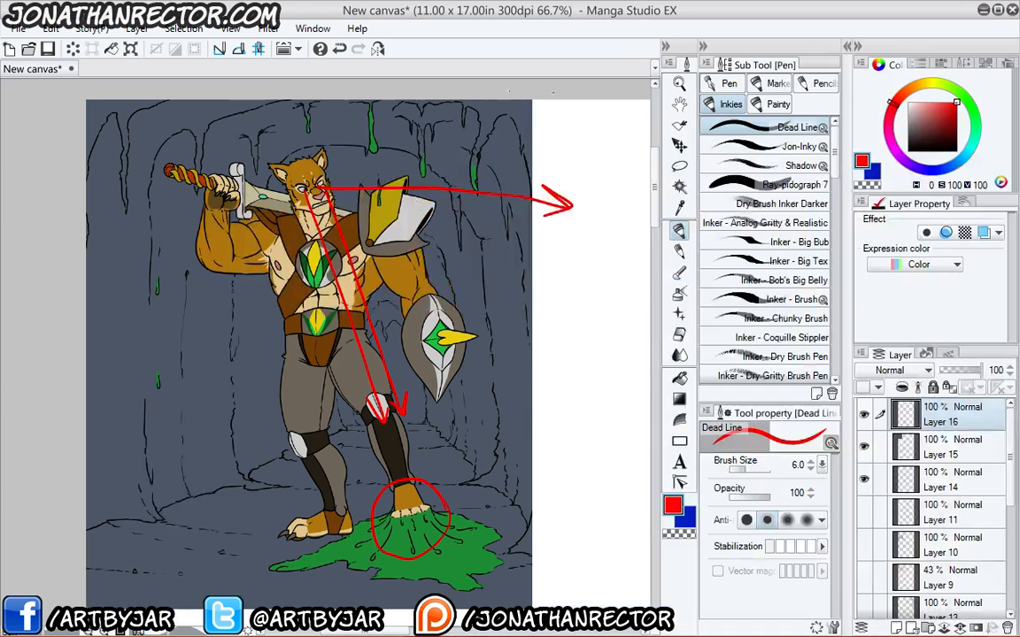
left_click(865, 442)
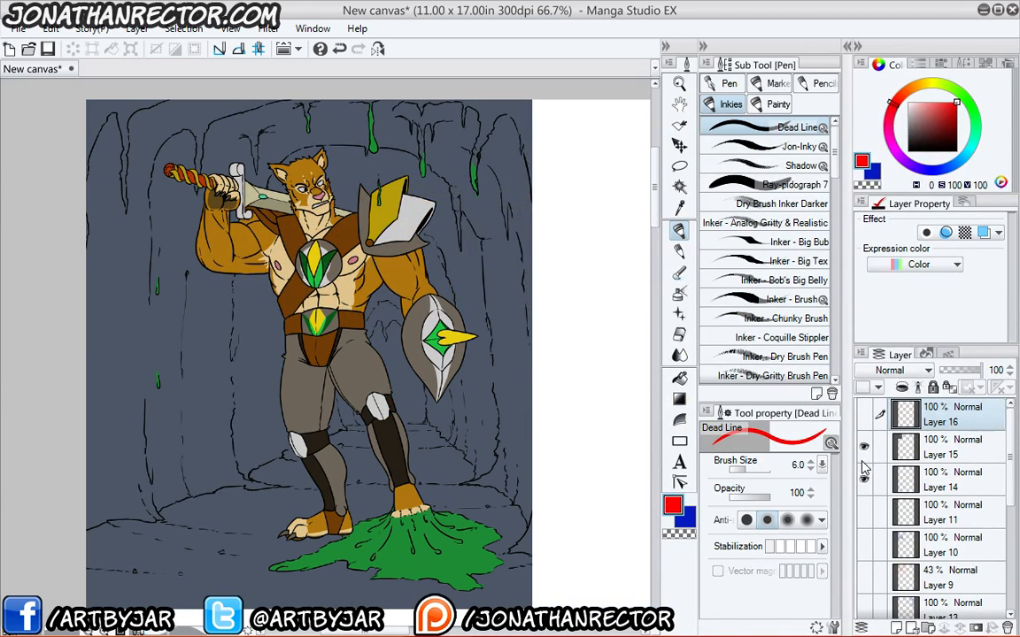
key("ctrl+shift+n")
key("Tab")
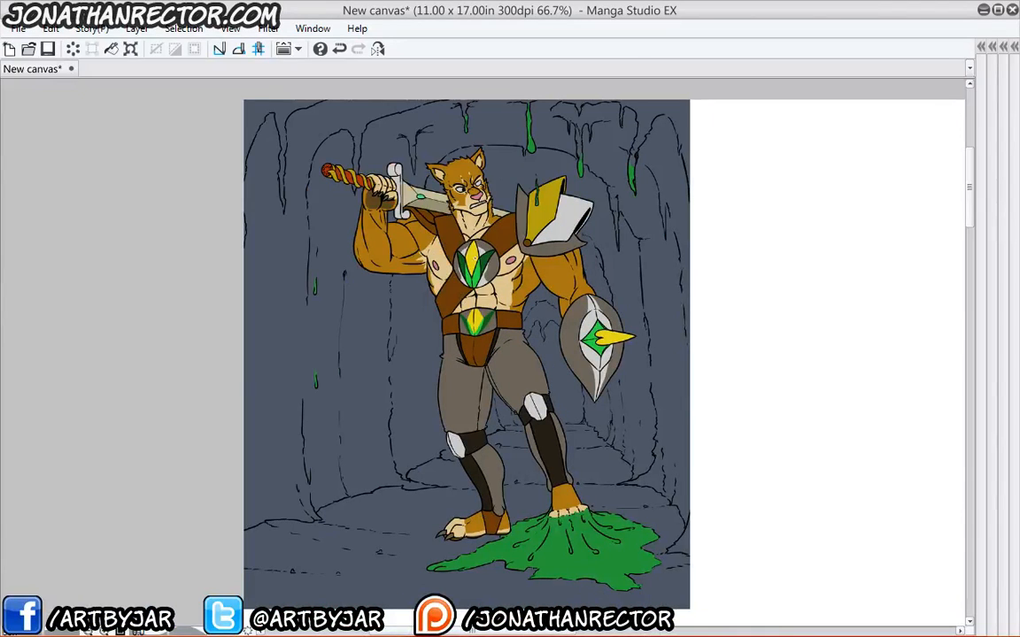
Lower the warrior illustration layer's opacity to 49% and make the new blank layer active.
key("Tab")
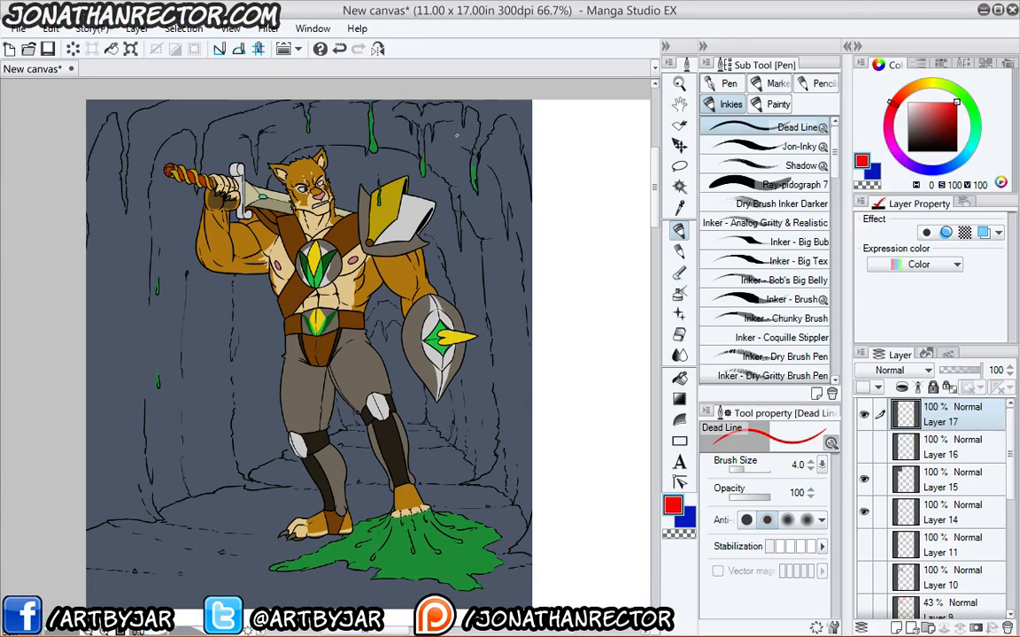
left_click_drag(944, 370, 960, 371)
left_click(946, 413)
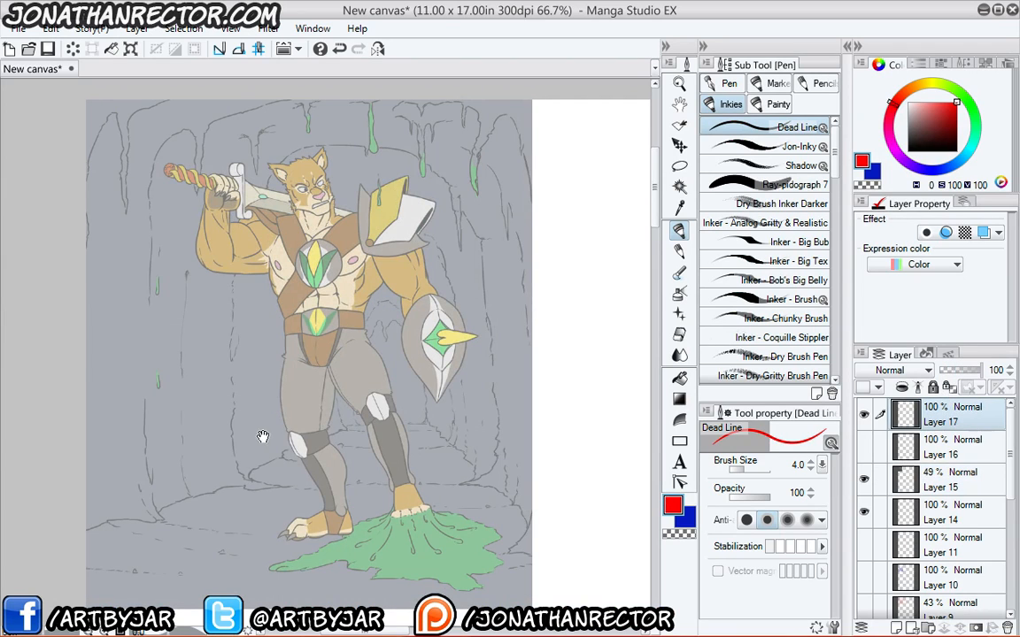
left_click_drag(264, 438, 302, 425)
key("Tab")
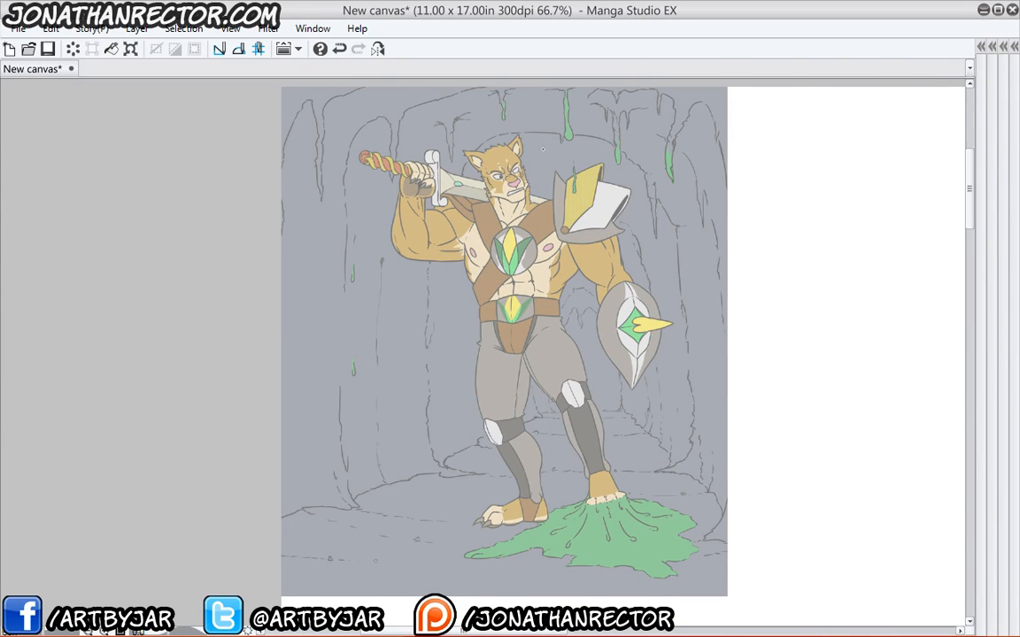
Restore the warrior illustration layer's opacity to 100%.
key("Tab")
left_click(952, 471)
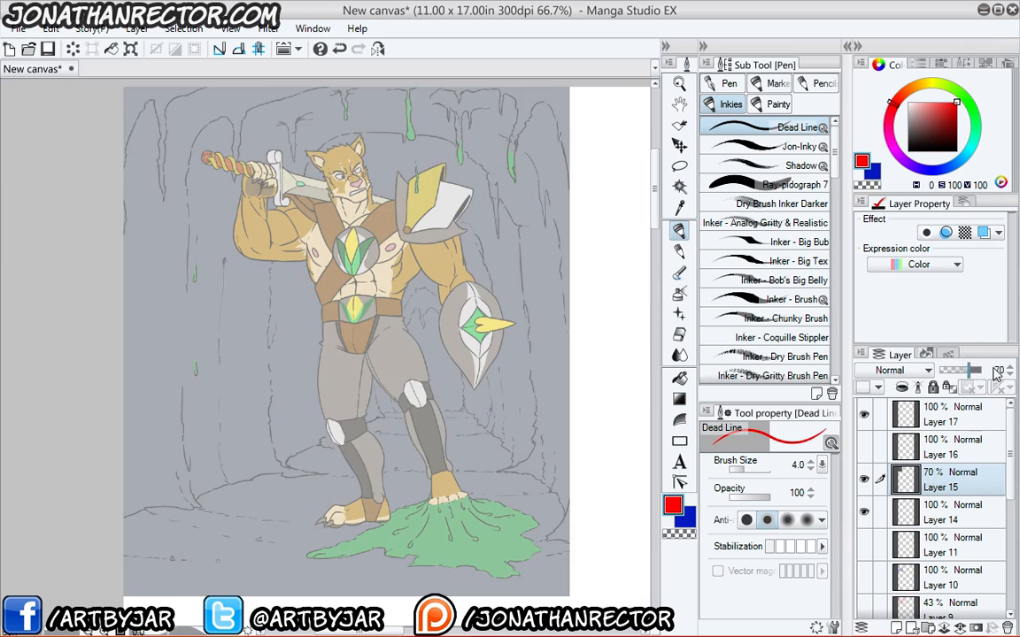
left_click(997, 373)
Try to isolate the warrior by lassoing around the figure and clearing the background outside the selection.
key("m")
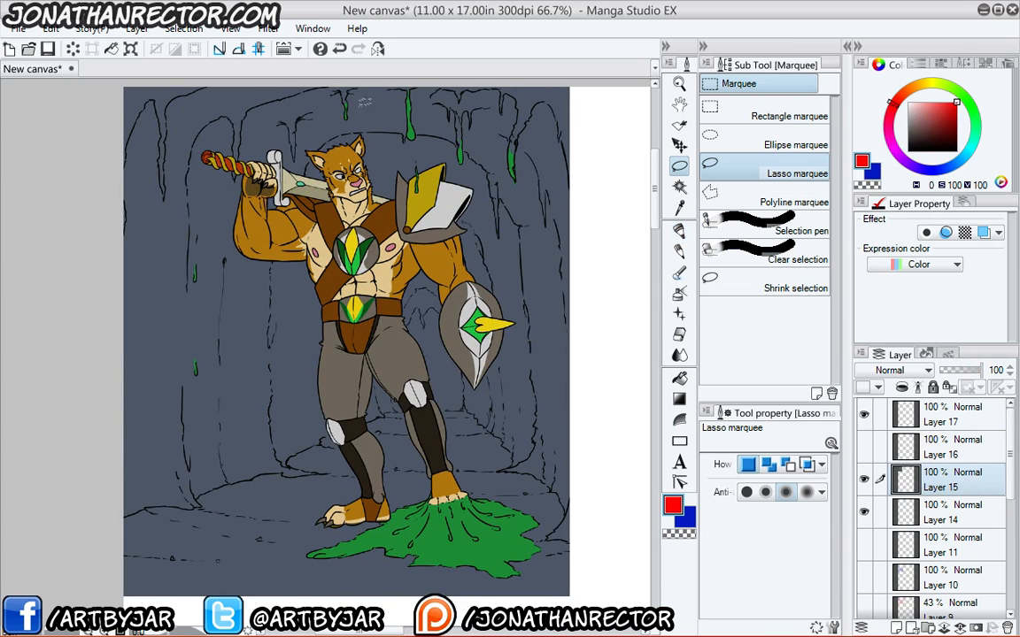
mouse_move(335, 173)
left_mouse_down()
mouse_move(363, 149)
mouse_move(409, 141)
mouse_move(432, 249)
mouse_move(469, 288)
mouse_move(425, 350)
mouse_move(391, 258)
mouse_move(367, 265)
mouse_move(414, 414)
mouse_move(398, 456)
mouse_move(352, 393)
mouse_move(321, 522)
mouse_move(285, 320)
mouse_move(261, 240)
mouse_move(215, 162)
mouse_move(232, 142)
mouse_move(345, 128)
left_mouse_up()
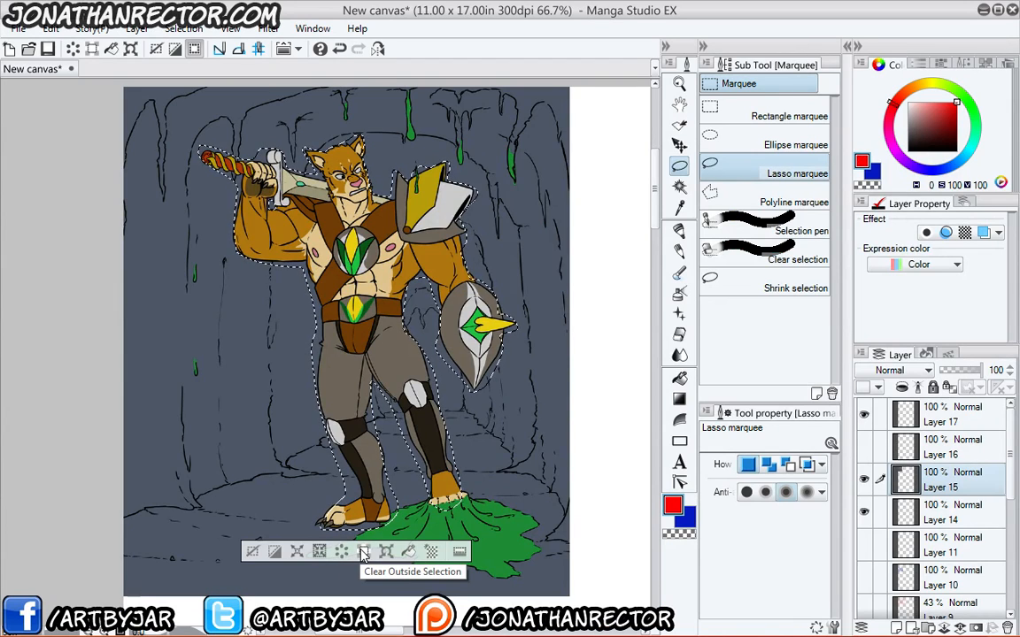
left_click(319, 553)
left_click(252, 551)
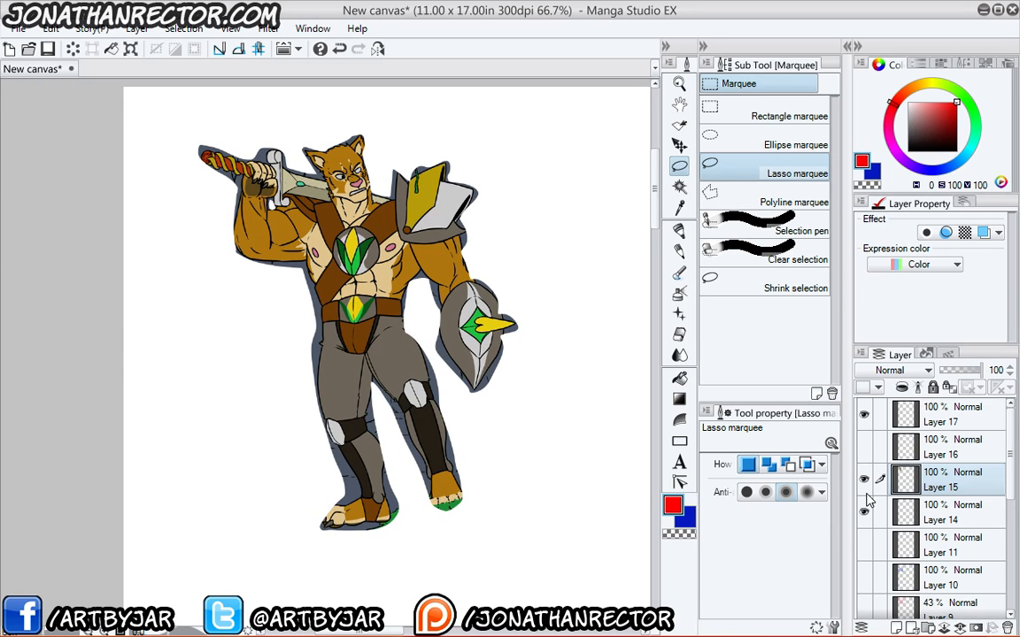
key("ctrl+z")
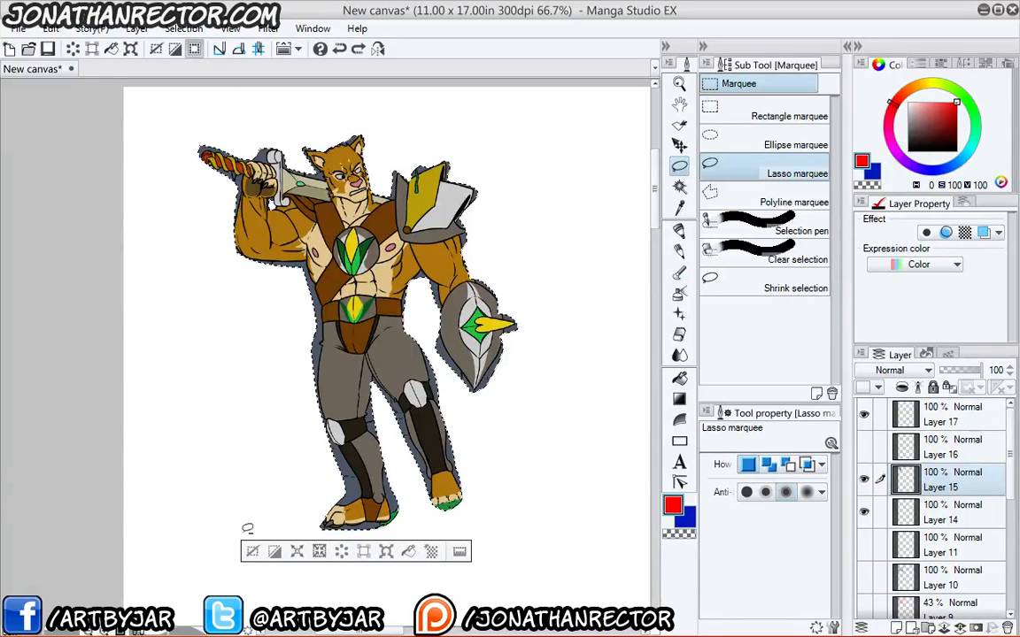
left_click(252, 551)
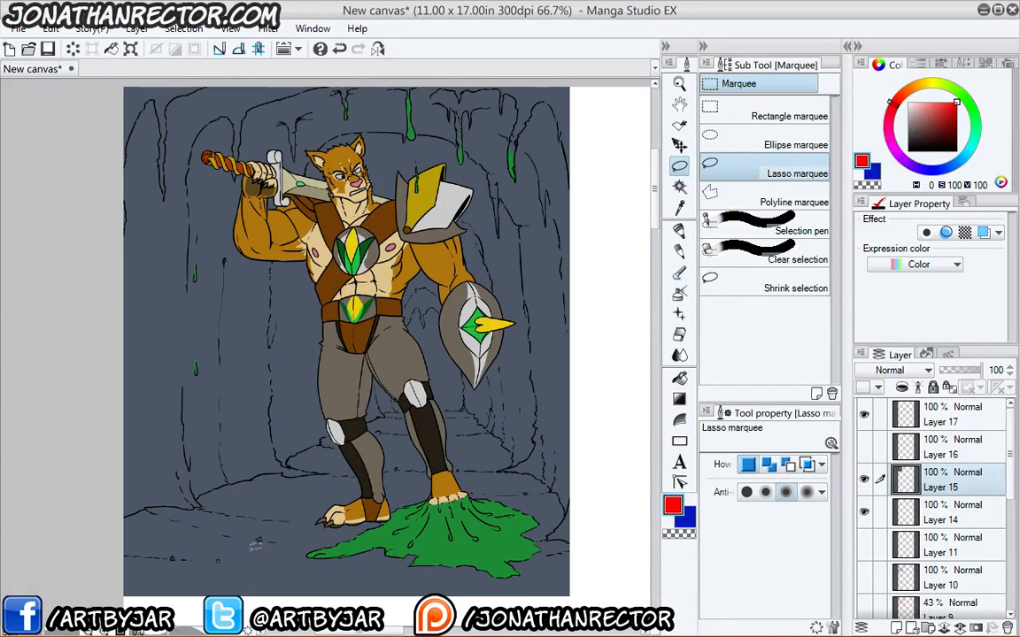
Lower the warrior illustration layer's opacity to 11% and make the blank layer at the top of the stack active.
left_click(945, 371)
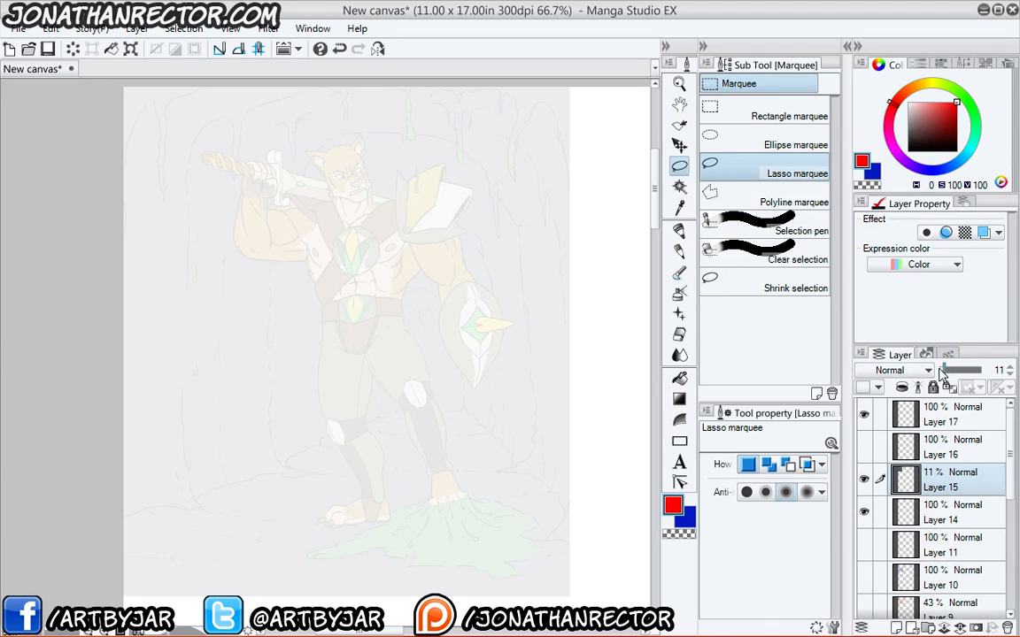
left_click(896, 415)
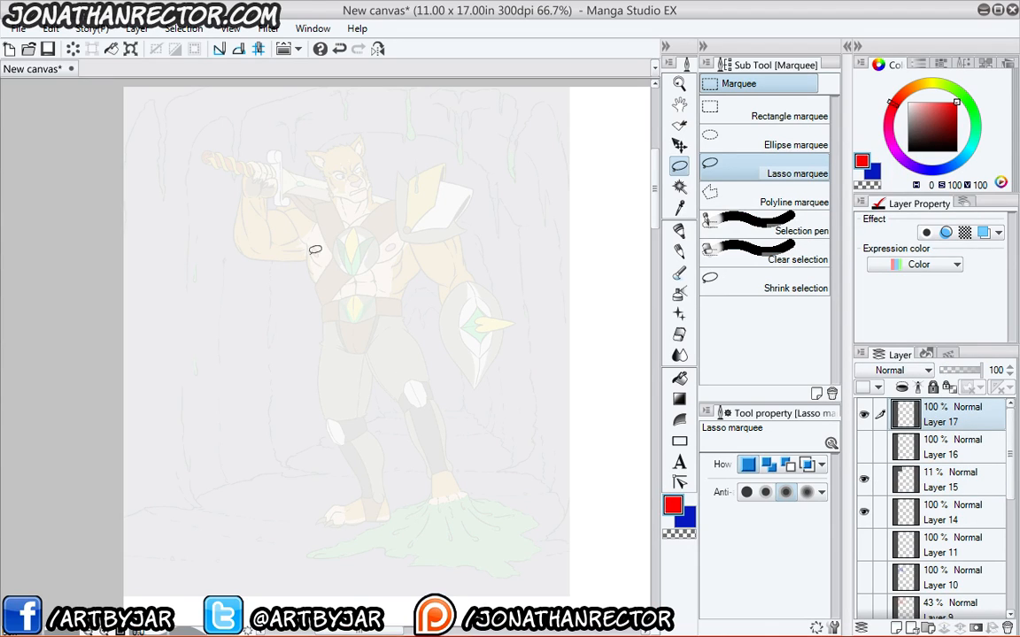
key("Tab")
left_click(328, 228, "ctrl")
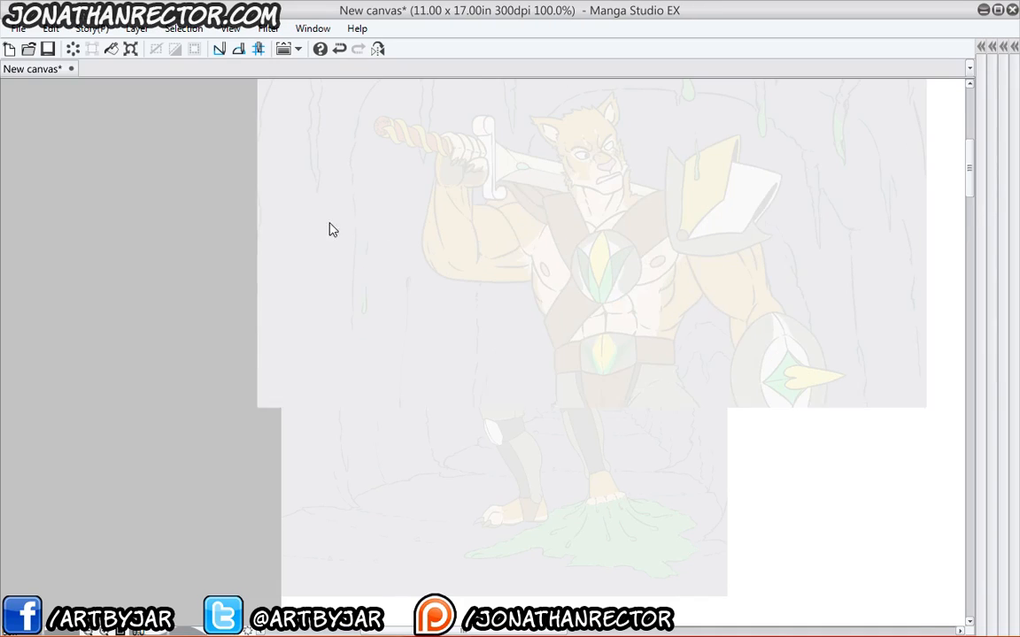
left_click_drag(448, 373, 297, 366)
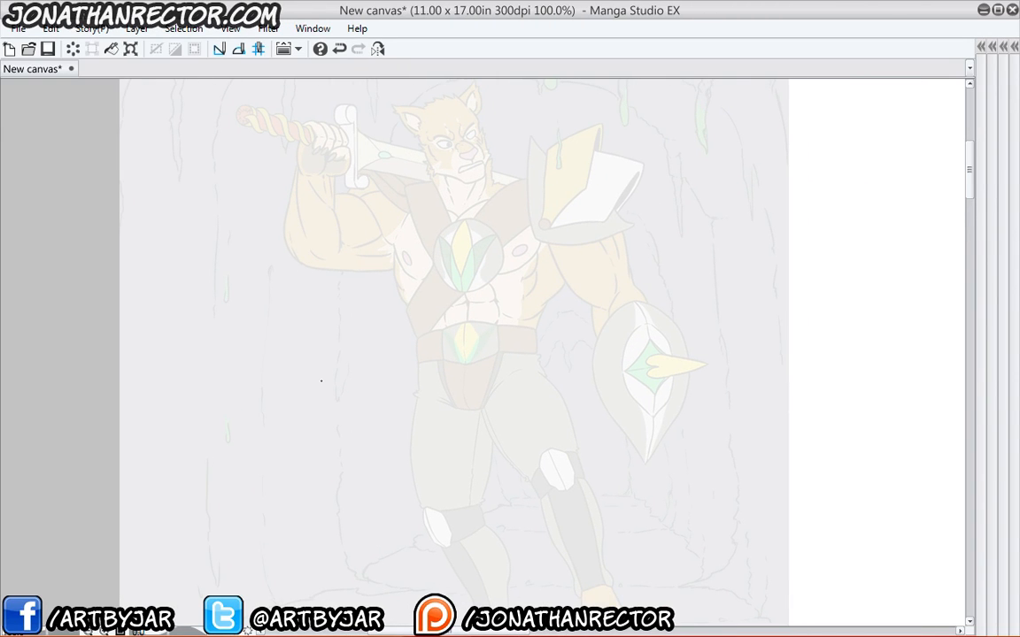
left_click_drag(321, 380, 264, 380)
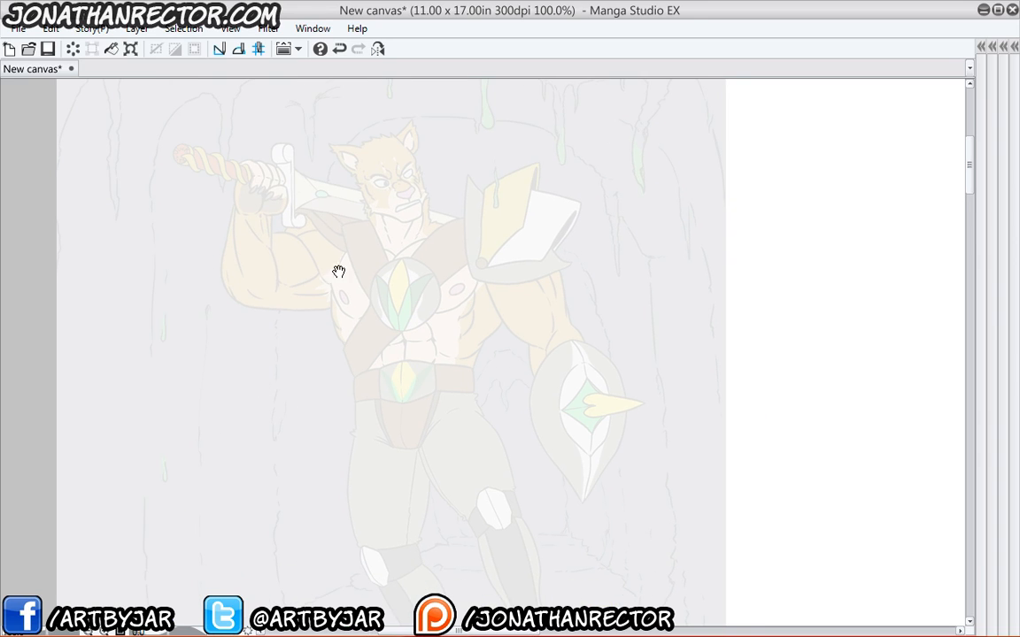
mouse_move(338, 240)
left_mouse_down()
mouse_move(343, 271)
mouse_move(299, 277)
left_mouse_up()
left_click_drag(324, 336, 275, 216)
left_click_drag(407, 259, 405, 242)
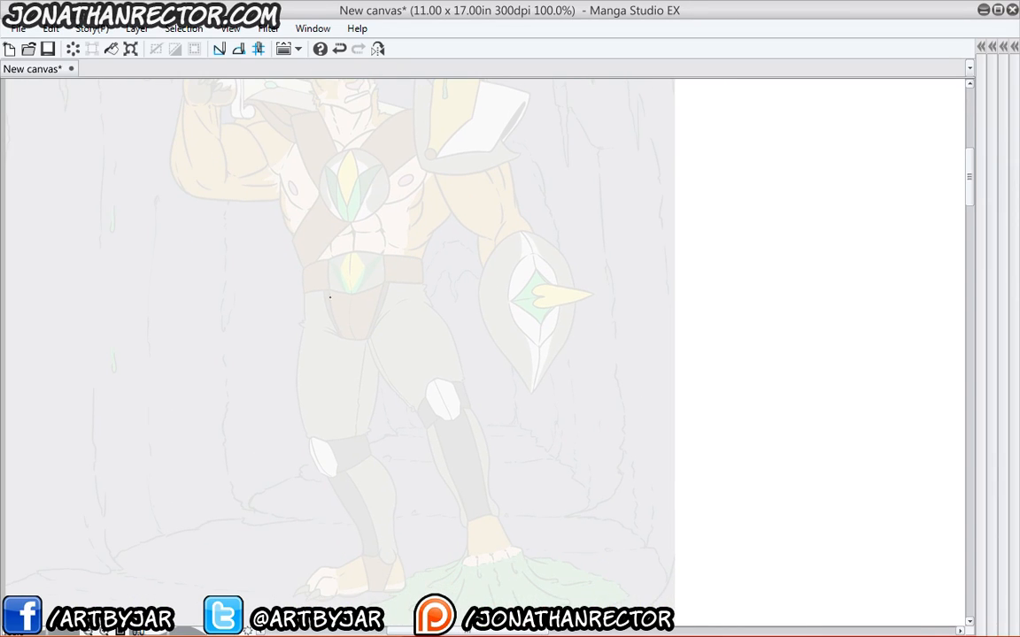
left_click_drag(428, 326, 431, 305)
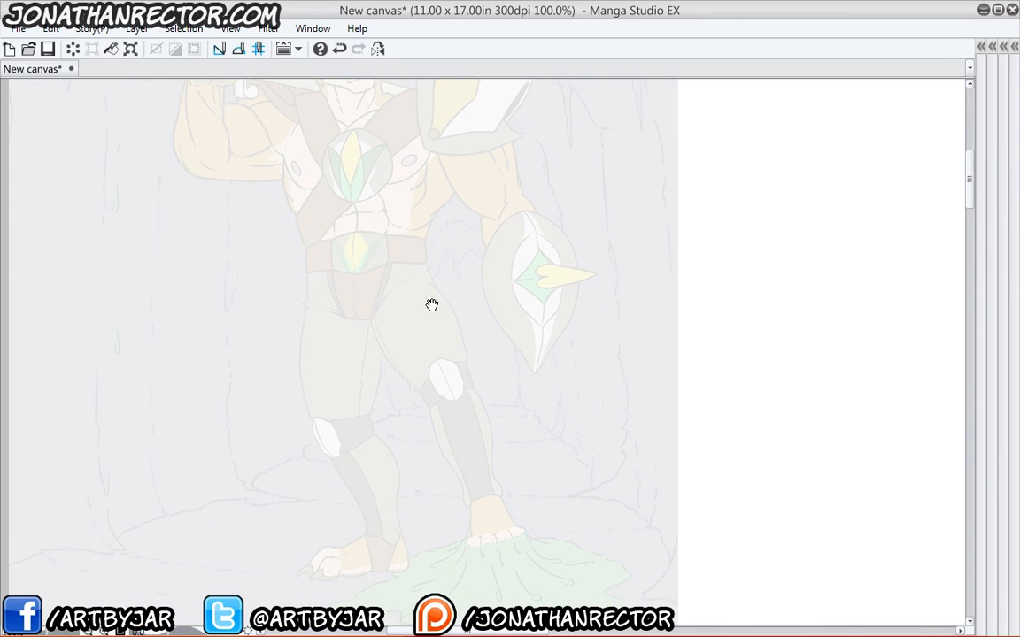
mouse_move(333, 305)
left_mouse_down()
mouse_move(358, 348)
mouse_move(357, 387)
mouse_move(328, 260)
left_mouse_up()
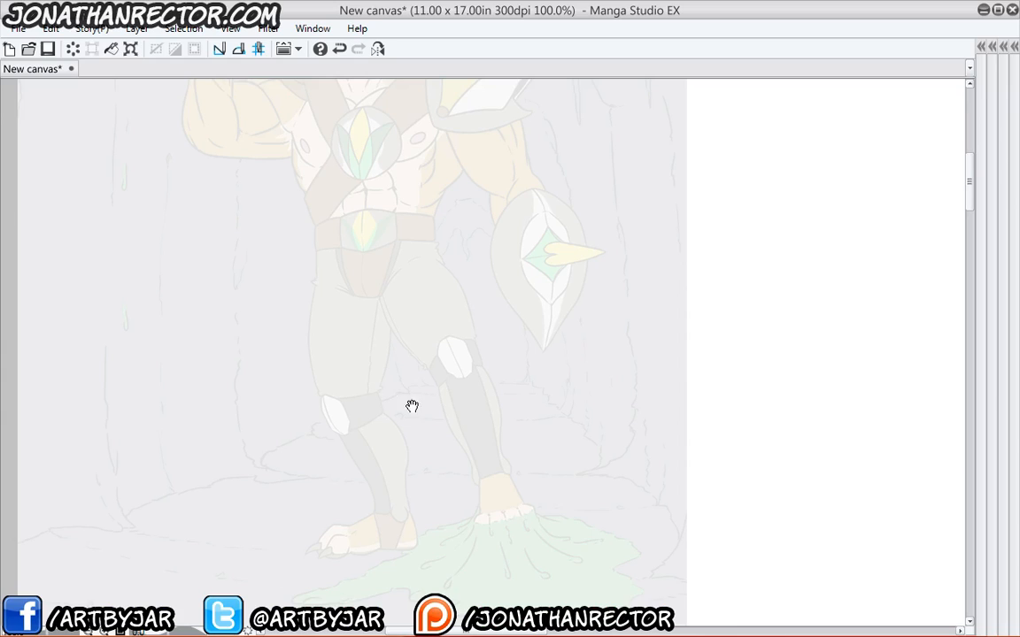
Sketch overlapping red ellipses for a raised, foreshortened knee and lower thigh over the faded leg in the slime.
mouse_move(458, 299)
left_mouse_down()
mouse_move(411, 300)
mouse_move(406, 343)
left_mouse_up()
mouse_move(406, 315)
left_mouse_down()
mouse_move(402, 342)
mouse_move(464, 345)
left_mouse_up()
left_click_drag(450, 292, 437, 303)
left_click_drag(458, 297, 449, 308)
mouse_move(460, 342)
left_mouse_down()
mouse_move(417, 354)
mouse_move(433, 366)
left_mouse_up()
Add red contour lines for the shin, calf and ankle below the knee, and reinforce the thigh outline above it.
mouse_move(406, 344)
left_mouse_down()
mouse_move(405, 255)
mouse_move(462, 289)
mouse_move(480, 423)
left_mouse_up()
mouse_move(416, 364)
left_mouse_down()
mouse_move(480, 423)
mouse_move(473, 411)
left_mouse_up()
mouse_move(473, 412)
left_mouse_down()
mouse_move(495, 401)
mouse_move(517, 477)
left_mouse_up()
mouse_move(516, 474)
left_mouse_down()
mouse_move(475, 435)
mouse_move(482, 460)
left_mouse_up()
left_click_drag(396, 355, 404, 392)
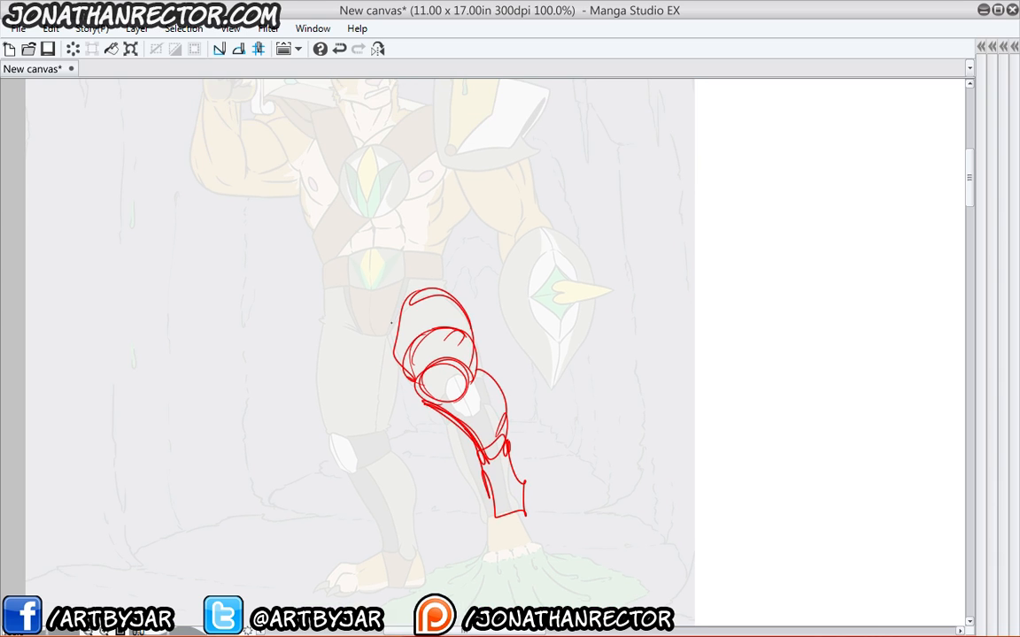
left_click_drag(393, 320, 427, 403)
left_click_drag(395, 344, 412, 281)
left_click_drag(398, 340, 426, 286)
left_click_drag(416, 394, 375, 304)
Sketch long slime strands flaring outward from the ankle and stretching down to the ground.
left_click_drag(483, 393, 508, 453)
left_click_drag(492, 434, 539, 479)
left_click_drag(529, 463, 553, 478)
mouse_move(446, 435)
left_mouse_down()
mouse_move(450, 414)
mouse_move(403, 491)
mouse_move(580, 506)
mouse_move(598, 524)
left_mouse_up()
left_click_drag(477, 456, 565, 579)
left_click_drag(465, 438, 478, 574)
mouse_move(447, 442)
left_mouse_down()
mouse_move(420, 571)
mouse_move(381, 548)
left_mouse_up()
mouse_move(438, 443)
left_mouse_down()
mouse_move(341, 553)
mouse_move(309, 562)
left_mouse_up()
left_click_drag(438, 421, 571, 482)
left_click_drag(465, 429, 628, 495)
Sketch the slime puddle's pointed outer edges beside and below the stretched strands.
mouse_move(287, 407)
left_mouse_down()
mouse_move(319, 382)
mouse_move(241, 457)
mouse_move(288, 383)
left_mouse_up()
left_click_drag(641, 483, 691, 500)
left_click_drag(691, 500, 589, 513)
mouse_move(589, 513)
left_mouse_down()
mouse_move(696, 530)
mouse_move(522, 575)
left_mouse_up()
left_click_drag(540, 559, 394, 581)
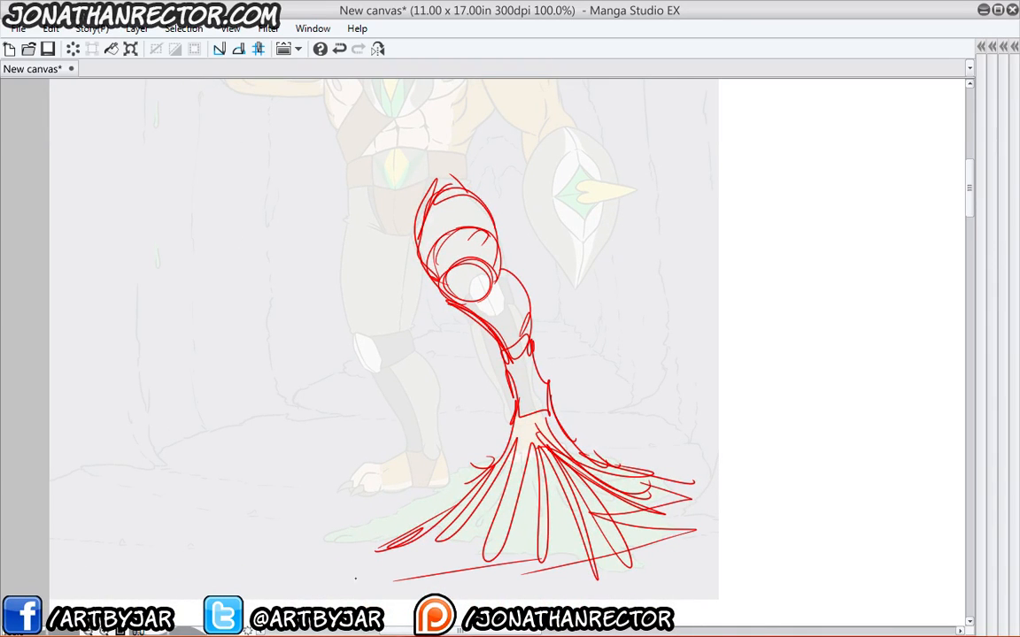
Draw long sweeping ground lines through the base of the slime, extending across the illustration and past both sides of the leg.
left_click_drag(438, 549, 297, 596)
left_click_drag(560, 492, 283, 555)
mouse_move(485, 497)
left_mouse_down()
mouse_move(118, 558)
mouse_move(175, 555)
left_mouse_up()
left_click_drag(484, 492, 331, 532)
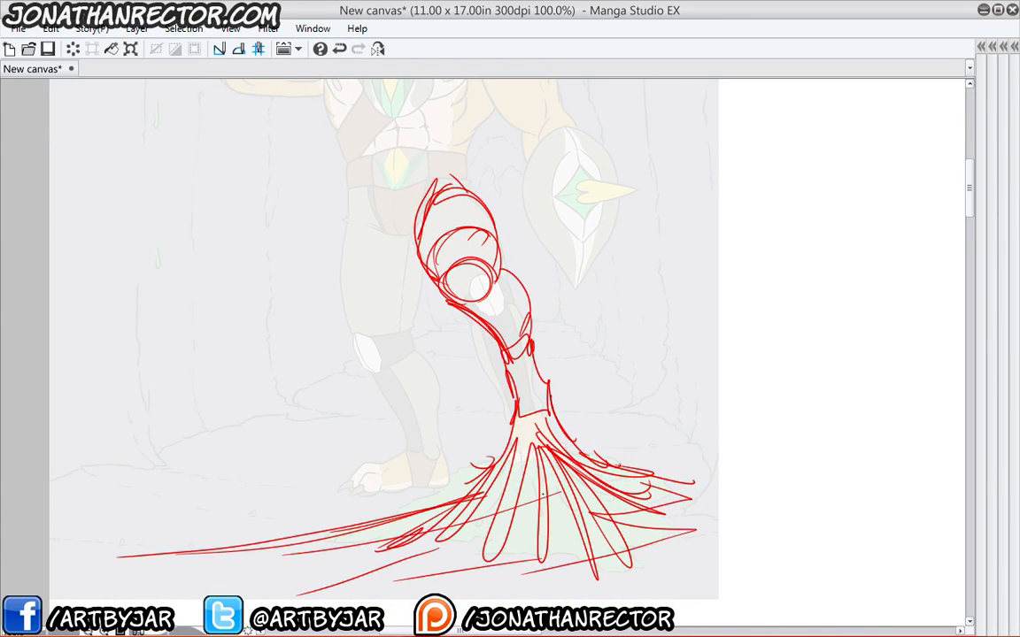
left_click_drag(682, 443, 593, 467)
left_click_drag(739, 401, 621, 471)
mouse_move(737, 404)
left_mouse_down()
mouse_move(303, 535)
mouse_move(195, 545)
left_mouse_up()
left_click_drag(422, 500, 122, 553)
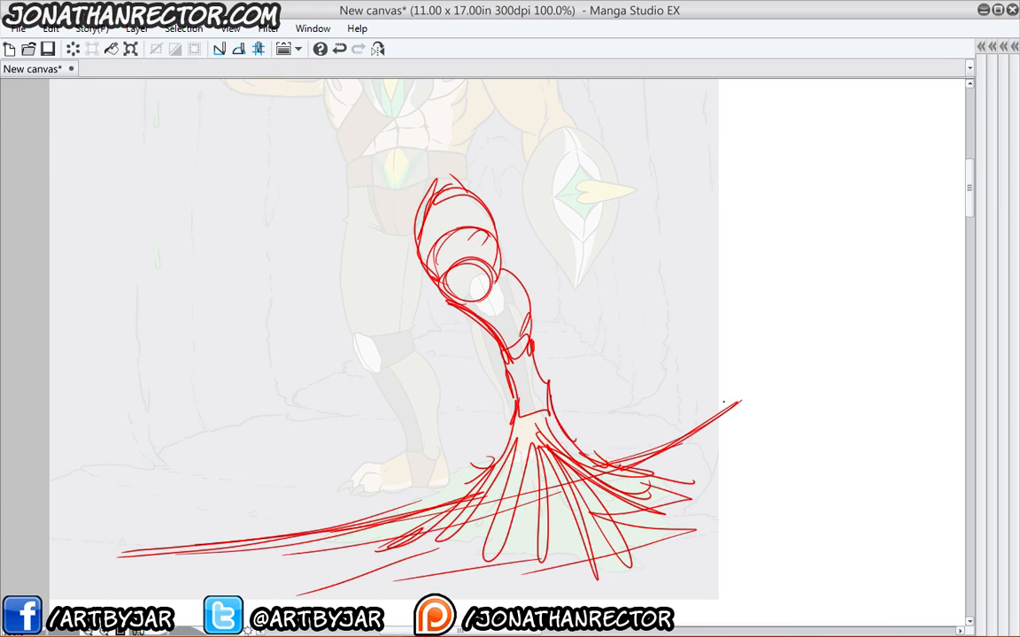
Add two more long ground lines through the slime's base, sweeping up past the illustration's right edge.
mouse_move(683, 428)
left_mouse_down()
mouse_move(139, 556)
mouse_move(502, 503)
left_mouse_up()
left_click_drag(766, 386, 146, 540)
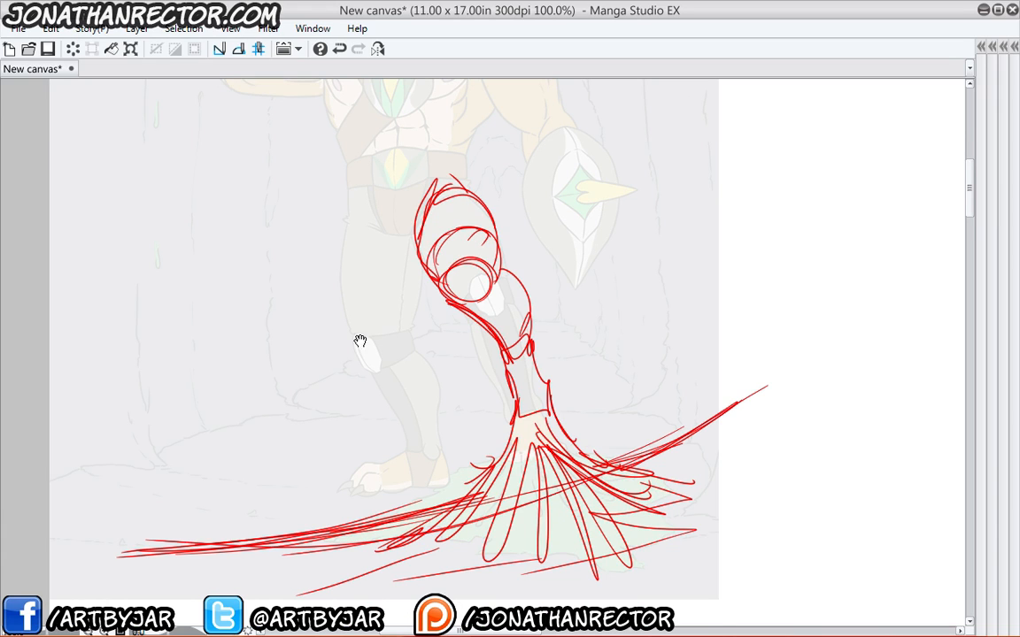
left_click_drag(324, 306, 333, 414)
left_click_drag(404, 335, 414, 387)
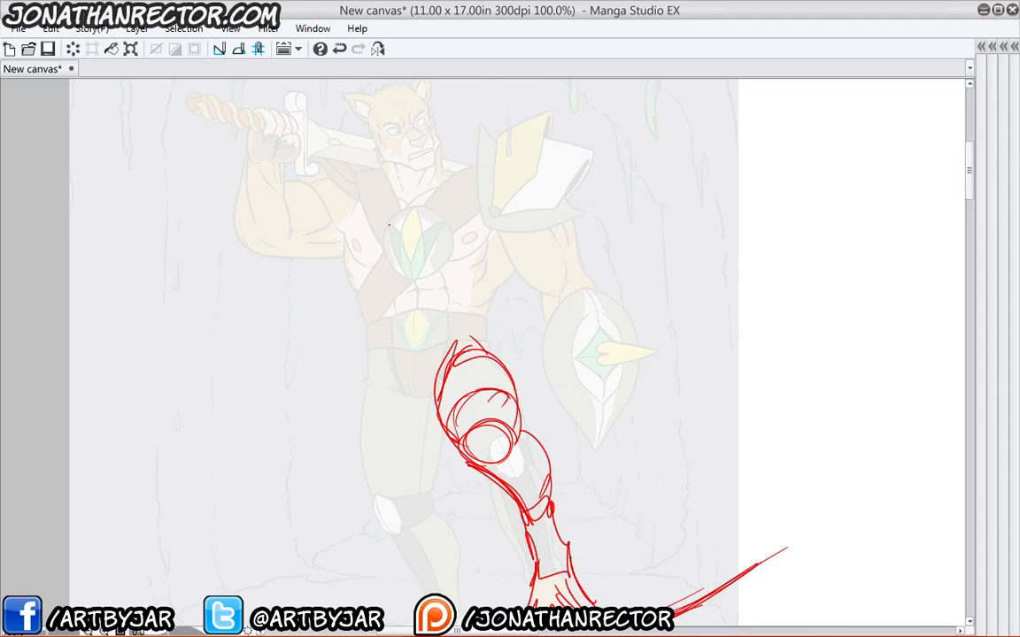
left_click_drag(313, 455, 279, 322)
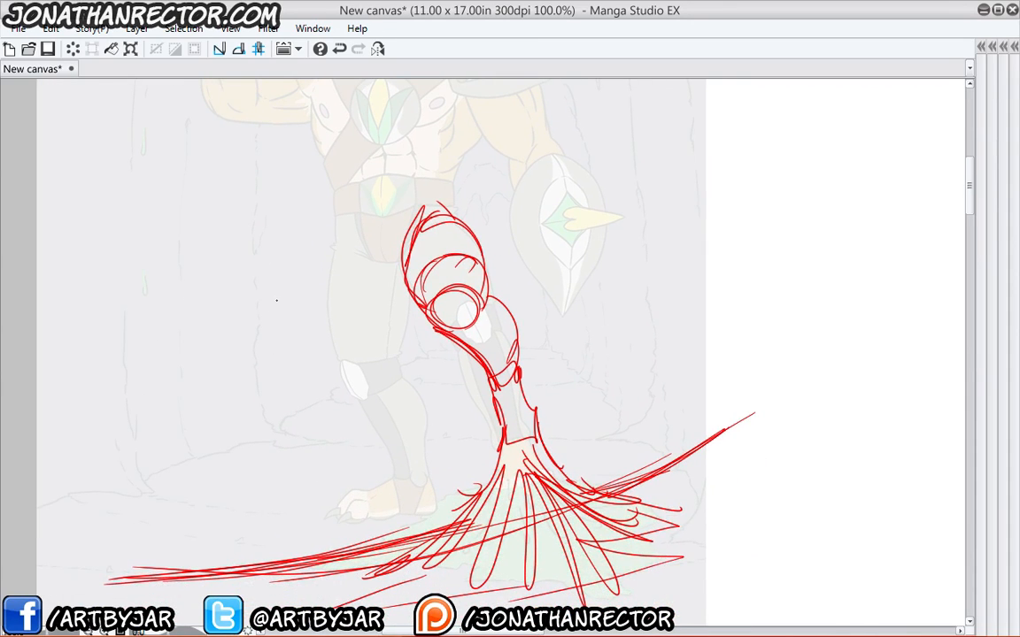
Scribble looping slime folds along the ground ridge on both sides of the trapped foot.
mouse_move(683, 484)
left_mouse_down()
mouse_move(649, 473)
mouse_move(639, 498)
left_mouse_up()
mouse_move(609, 464)
left_mouse_down()
mouse_move(673, 483)
mouse_move(547, 451)
left_mouse_up()
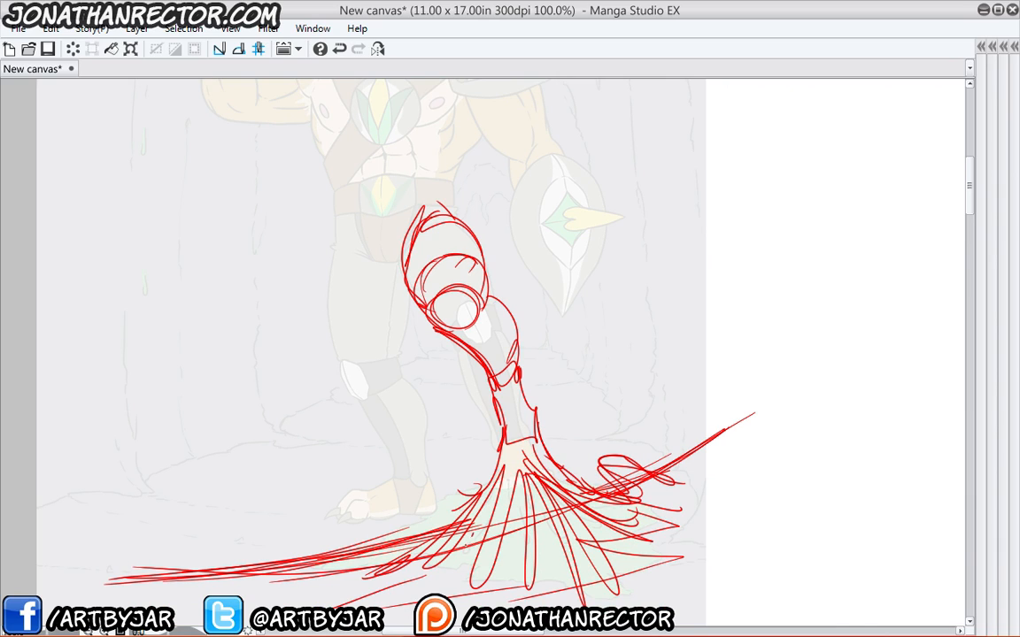
mouse_move(423, 547)
left_mouse_down()
mouse_move(322, 598)
mouse_move(421, 545)
mouse_move(403, 586)
left_mouse_up()
Choose the Hard eraser at a smaller brush size and clear scribbles at the slime's left edge.
key("e")
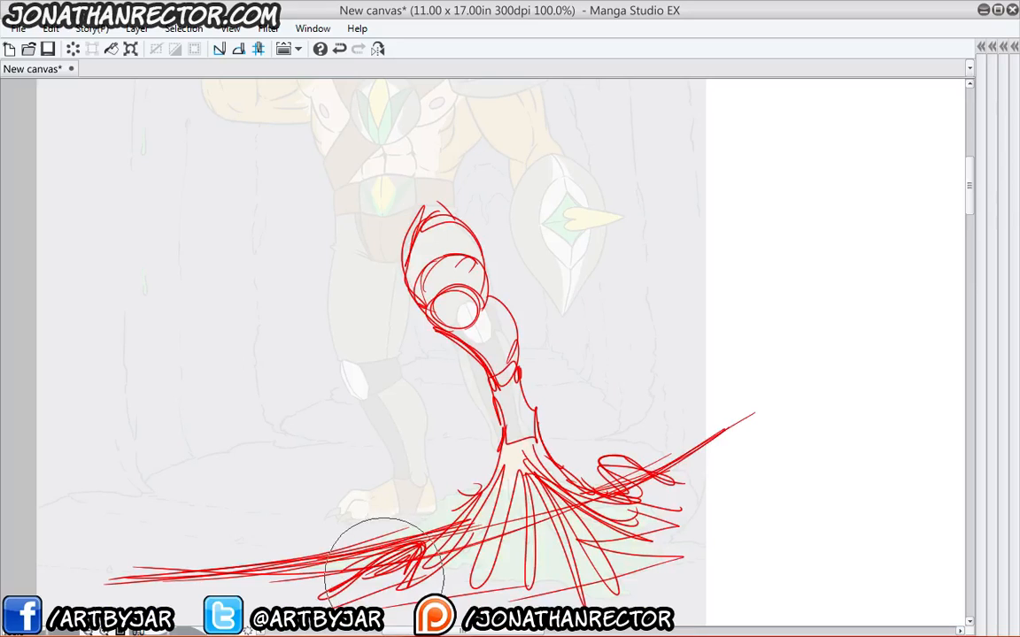
key("Tab")
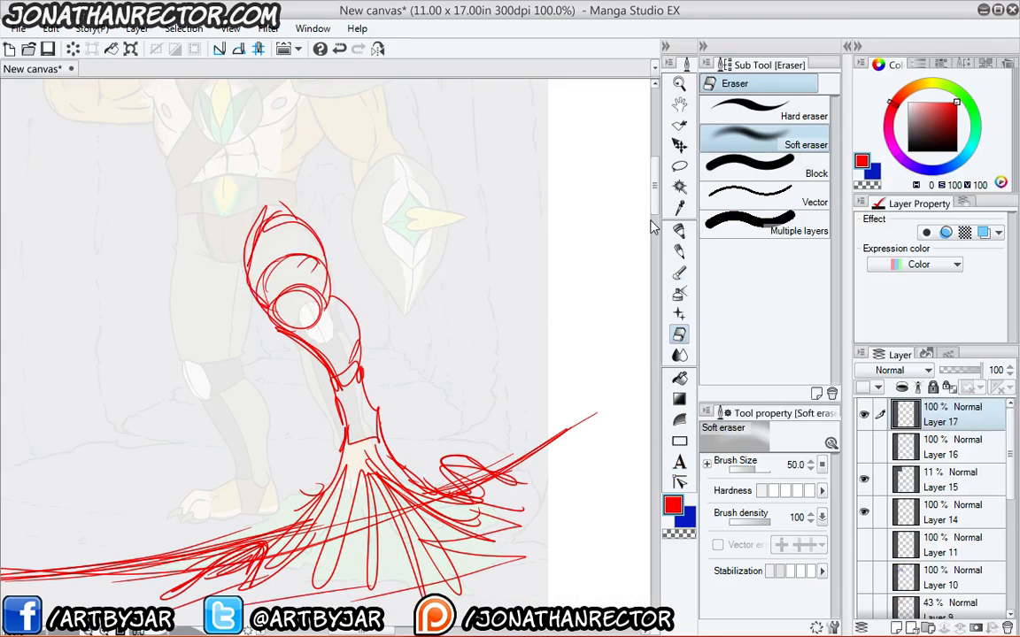
left_click(766, 109)
key("Tab")
key("bracketleft")
key("bracketleft")
key("bracketleft")
key("bracketleft")
key("bracketleft")
left_click_drag(386, 575, 409, 554)
Enlarge the eraser and remove most of the long strands and ground lines crossing the slime puddle.
key("bracketright")
key("bracketright")
key("bracketright")
key("bracketright")
key("bracketright")
mouse_move(487, 571)
left_mouse_down()
mouse_move(530, 544)
mouse_move(591, 549)
left_mouse_up()
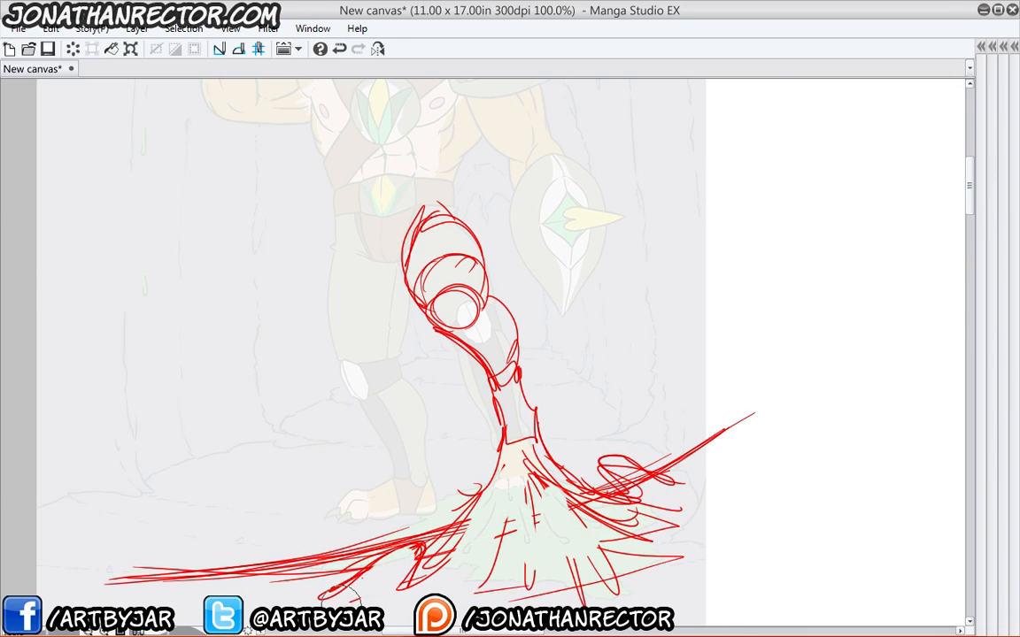
left_click_drag(340, 604, 354, 591)
left_click_drag(317, 559, 394, 508)
Redraw the slime with the pen, adding drips, folds and short ridge lines around the trapped foot.
key("p")
left_click_drag(476, 502, 509, 528)
left_click_drag(448, 518, 384, 549)
left_click_drag(381, 540, 312, 555)
left_click_drag(524, 502, 585, 466)
mouse_move(721, 508)
left_mouse_down()
mouse_move(717, 527)
mouse_move(582, 577)
left_mouse_up()
left_click_drag(471, 454, 444, 514)
left_click_drag(590, 418, 618, 491)
Sketch the rounded pelvis above the legs and outline both sides of the standing leg's thigh.
mouse_move(398, 185)
left_mouse_down()
mouse_move(404, 256)
mouse_move(407, 221)
left_mouse_up()
mouse_move(509, 250)
left_mouse_down()
mouse_move(482, 221)
mouse_move(443, 223)
mouse_move(384, 263)
mouse_move(435, 303)
mouse_move(451, 299)
left_mouse_up()
mouse_move(384, 276)
left_mouse_down()
mouse_move(379, 236)
mouse_move(401, 373)
left_mouse_up()
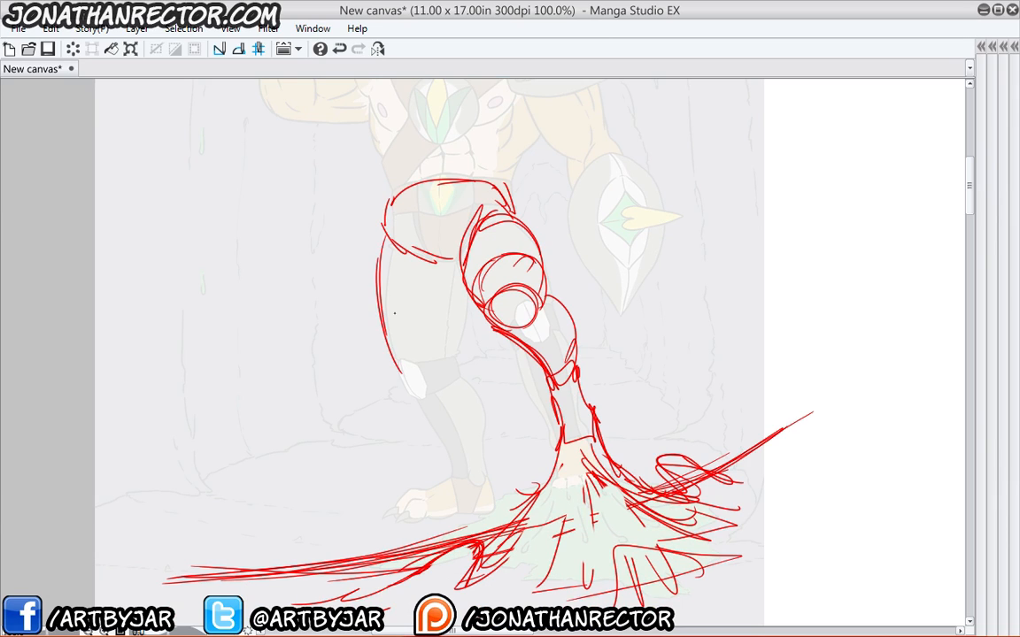
left_click_drag(383, 299, 420, 382)
left_click_drag(458, 273, 447, 356)
Sketch the standing leg's knee, calf and ankle below the thigh.
mouse_move(456, 295)
left_mouse_down()
mouse_move(455, 376)
mouse_move(426, 391)
mouse_move(440, 400)
mouse_move(438, 456)
mouse_move(484, 480)
left_mouse_up()
mouse_move(461, 381)
left_mouse_down()
mouse_move(452, 414)
mouse_move(484, 467)
left_mouse_up()
left_click_drag(486, 469, 511, 495)
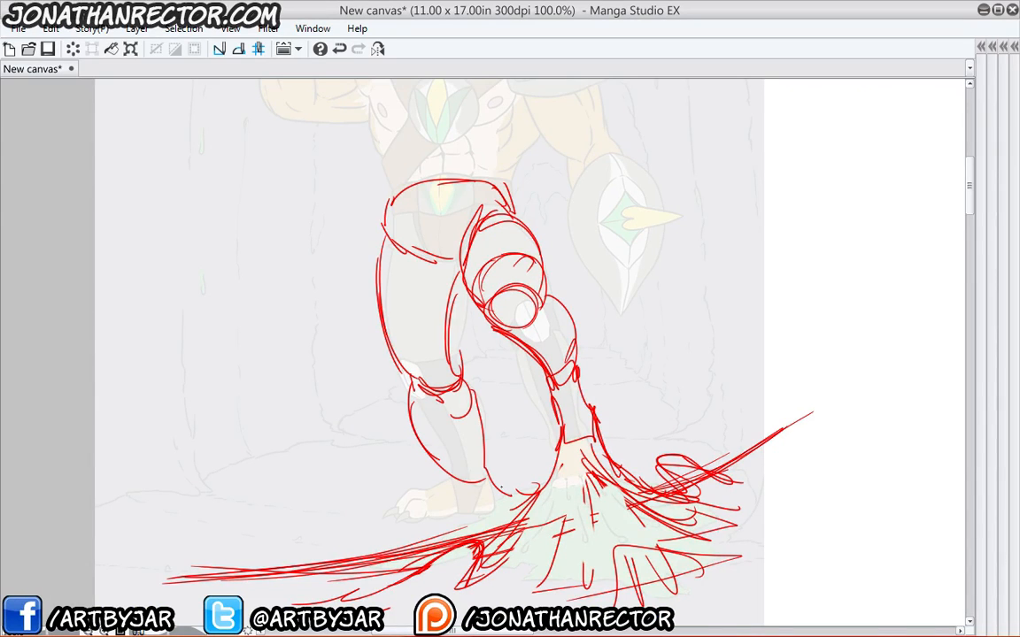
Reinforce the standing leg's outer contour from hip to ankle and rough in its foot on the ground line.
mouse_move(375, 277)
left_mouse_down()
mouse_move(434, 447)
mouse_move(485, 503)
left_mouse_up()
mouse_move(487, 505)
left_mouse_down()
mouse_move(469, 530)
mouse_move(511, 538)
left_mouse_up()
left_click_drag(392, 382, 492, 538)
left_click_drag(392, 320, 433, 450)
left_click_drag(383, 279, 403, 370)
left_click_drag(439, 301, 459, 410)
left_click_drag(397, 290, 388, 315)
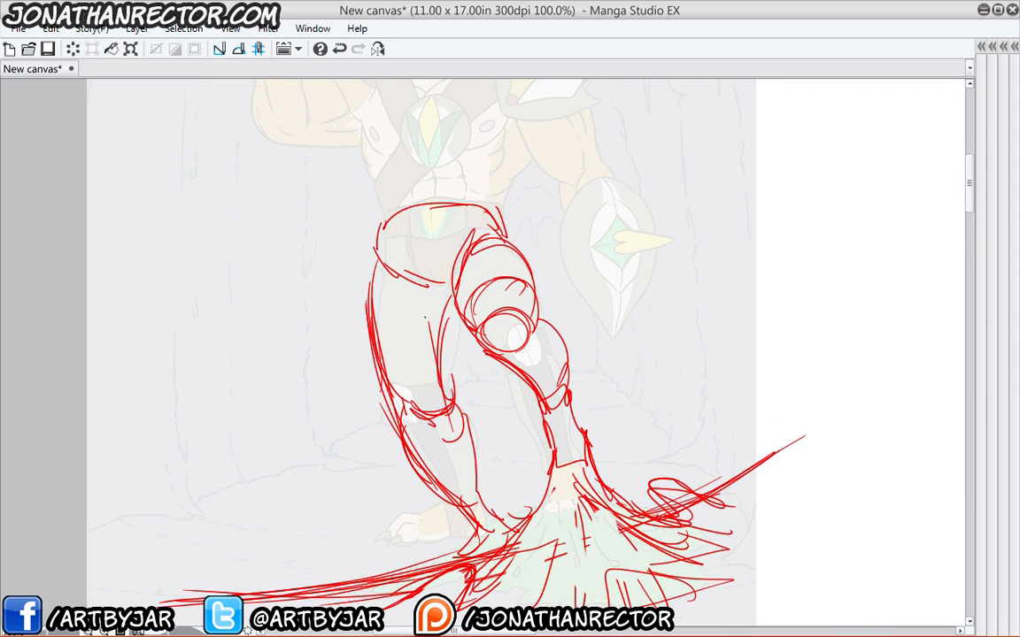
left_click_drag(373, 405, 379, 366)
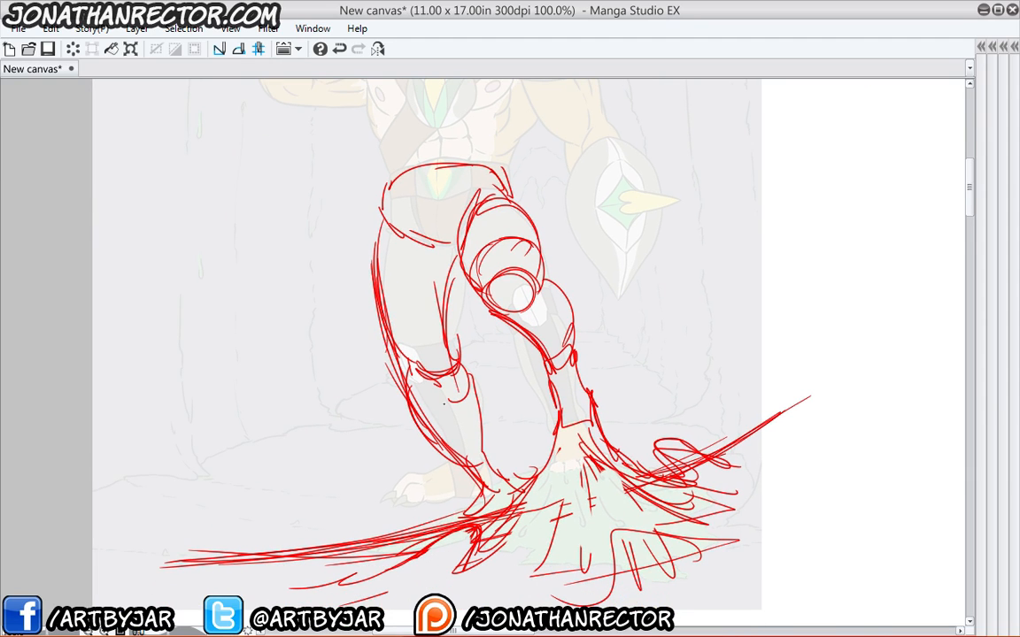
Draw curved cross-contour bands around the calves, the standing thigh and the hips.
left_click_drag(477, 411, 430, 434)
mouse_move(487, 432)
left_mouse_down()
mouse_move(478, 462)
mouse_move(450, 456)
left_mouse_up()
mouse_move(543, 289)
left_mouse_down()
mouse_move(551, 317)
mouse_move(518, 315)
left_mouse_up()
left_click_drag(571, 319, 531, 351)
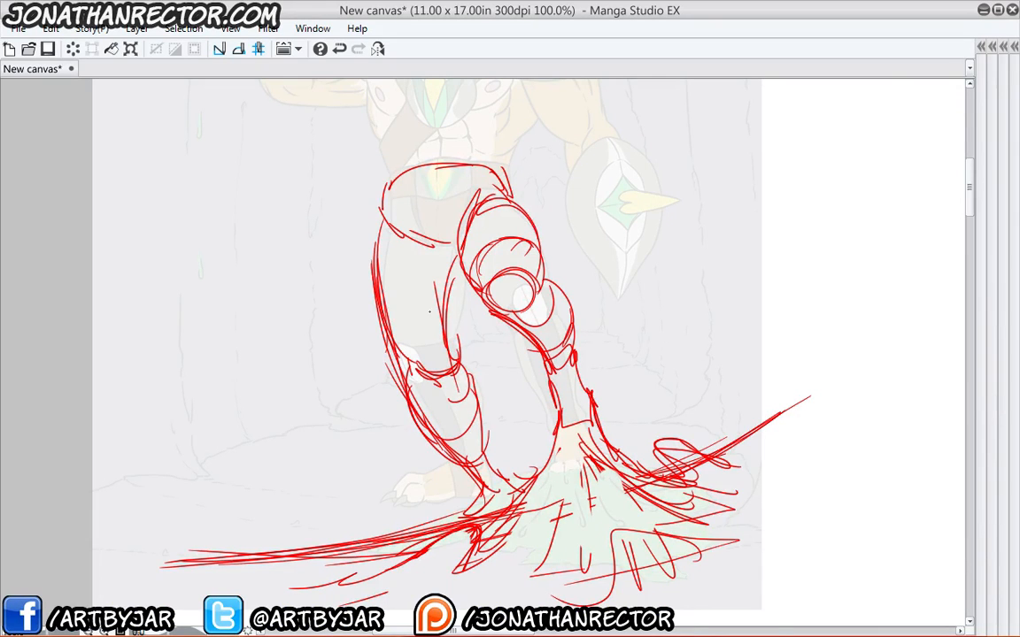
left_click_drag(396, 345, 453, 362)
left_click_drag(449, 300, 382, 297)
mouse_move(452, 269)
left_mouse_down()
mouse_move(381, 264)
mouse_move(401, 310)
left_mouse_up()
mouse_move(460, 293)
left_mouse_down()
mouse_move(445, 284)
mouse_move(382, 311)
left_mouse_up()
left_click_drag(484, 257, 386, 271)
Sketch the torso above the pelvis with a rounded ribcage, waist sides and curved chest contours.
left_click_drag(270, 344, 290, 395)
scroll(290, 395, "down", 1)
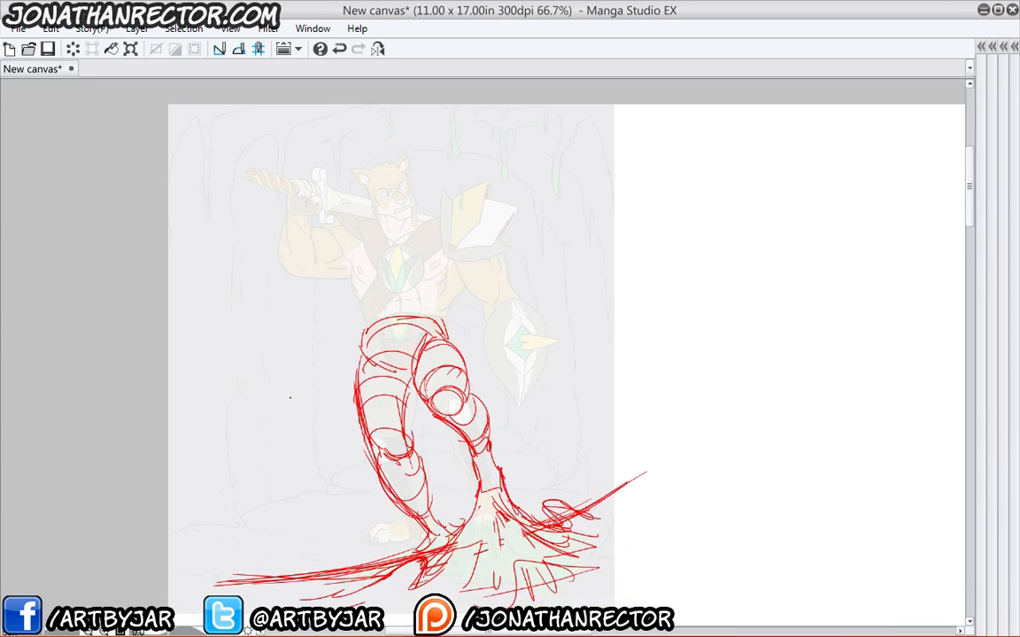
mouse_move(407, 333)
left_mouse_down()
mouse_move(455, 336)
mouse_move(517, 275)
mouse_move(478, 204)
mouse_move(404, 273)
mouse_move(409, 308)
mouse_move(508, 225)
mouse_move(492, 320)
mouse_move(424, 278)
mouse_move(401, 310)
left_mouse_up()
mouse_move(406, 327)
left_mouse_down()
mouse_move(402, 285)
mouse_move(479, 290)
mouse_move(533, 260)
mouse_move(510, 308)
left_mouse_up()
mouse_move(531, 285)
left_mouse_down()
mouse_move(523, 238)
mouse_move(412, 283)
left_mouse_up()
left_click_drag(411, 275, 433, 236)
left_click_drag(398, 292, 428, 239)
Sketch the shield arm reaching outward from the shoulder with a bent forearm and a tilted oval shield.
mouse_move(411, 242)
left_mouse_down()
mouse_move(490, 221)
mouse_move(563, 225)
mouse_move(599, 255)
mouse_move(568, 289)
mouse_move(602, 280)
mouse_move(617, 289)
mouse_move(577, 288)
left_mouse_up()
mouse_move(618, 291)
left_mouse_down()
mouse_move(625, 317)
mouse_move(600, 330)
left_mouse_up()
left_click_drag(624, 322, 586, 351)
mouse_move(577, 283)
left_mouse_down()
mouse_move(627, 310)
mouse_move(560, 329)
left_mouse_up()
left_click_drag(626, 337, 596, 364)
left_click_drag(584, 319, 547, 344)
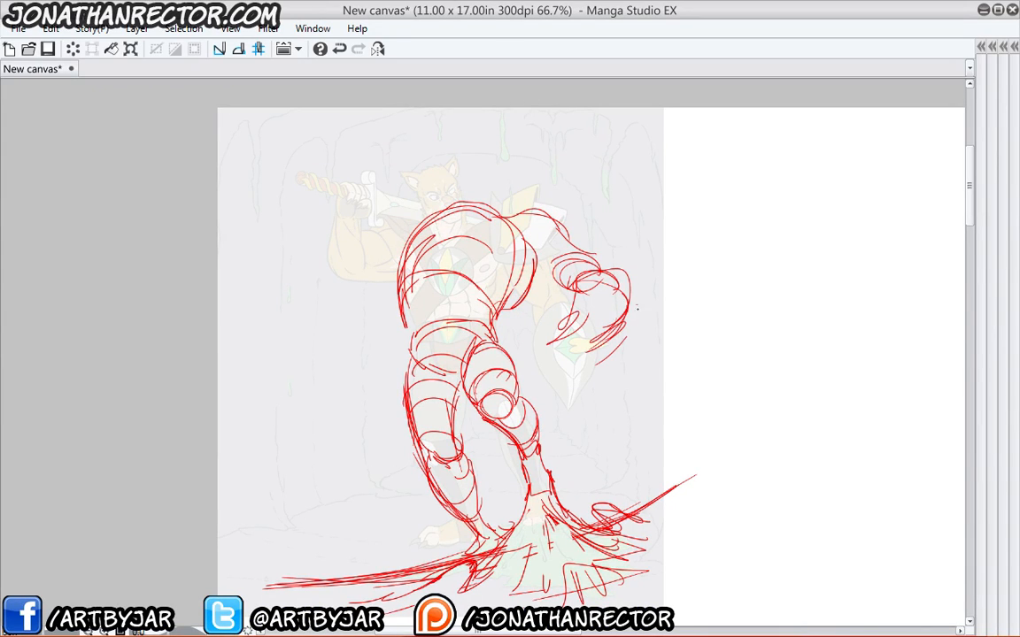
mouse_move(637, 307)
left_mouse_down()
mouse_move(620, 281)
mouse_move(540, 374)
left_mouse_up()
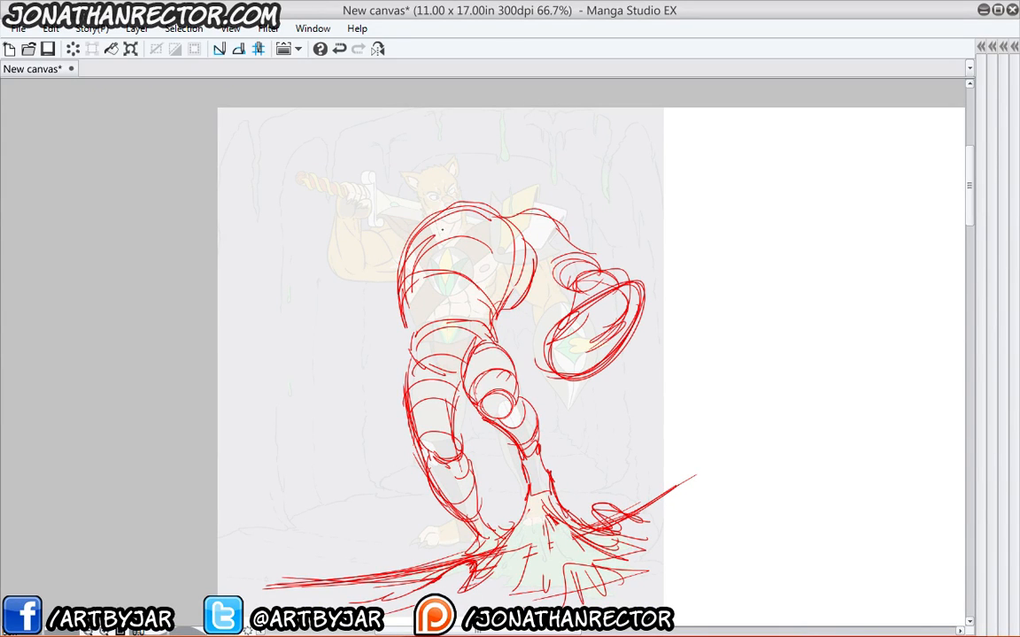
Add the chest's curved centre line and the shield arm's lower edge, and connect the waist to the hips.
left_click_drag(462, 209, 440, 297)
left_click_drag(520, 258, 560, 282)
mouse_move(504, 253)
left_mouse_down()
mouse_move(545, 273)
mouse_move(534, 269)
left_mouse_up()
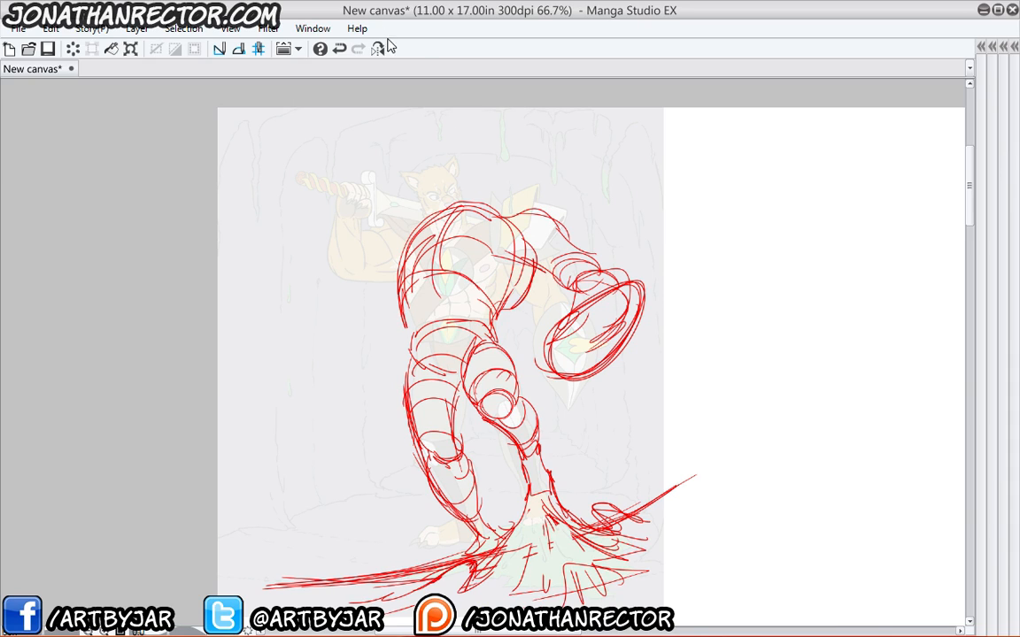
left_click_drag(489, 303, 495, 334)
left_click_drag(416, 310, 409, 337)
left_click_drag(404, 292, 416, 311)
left_click_drag(415, 312, 407, 386)
Darken the trapped leg's underside from the thigh past the knee to the ankle.
left_click_drag(517, 448, 527, 492)
left_click_drag(483, 420, 515, 447)
mouse_move(480, 420)
left_mouse_down()
mouse_move(515, 447)
mouse_move(478, 425)
left_mouse_up()
left_click_drag(462, 398, 477, 423)
mouse_move(418, 349)
left_mouse_down()
mouse_move(478, 457)
mouse_move(518, 456)
mouse_move(499, 439)
left_mouse_up()
Try circling the lower legs and slime with a large loose oval, and undo it.
mouse_move(576, 396)
left_mouse_down()
mouse_move(655, 478)
mouse_move(485, 558)
mouse_move(524, 451)
mouse_move(549, 572)
mouse_move(469, 557)
left_mouse_up()
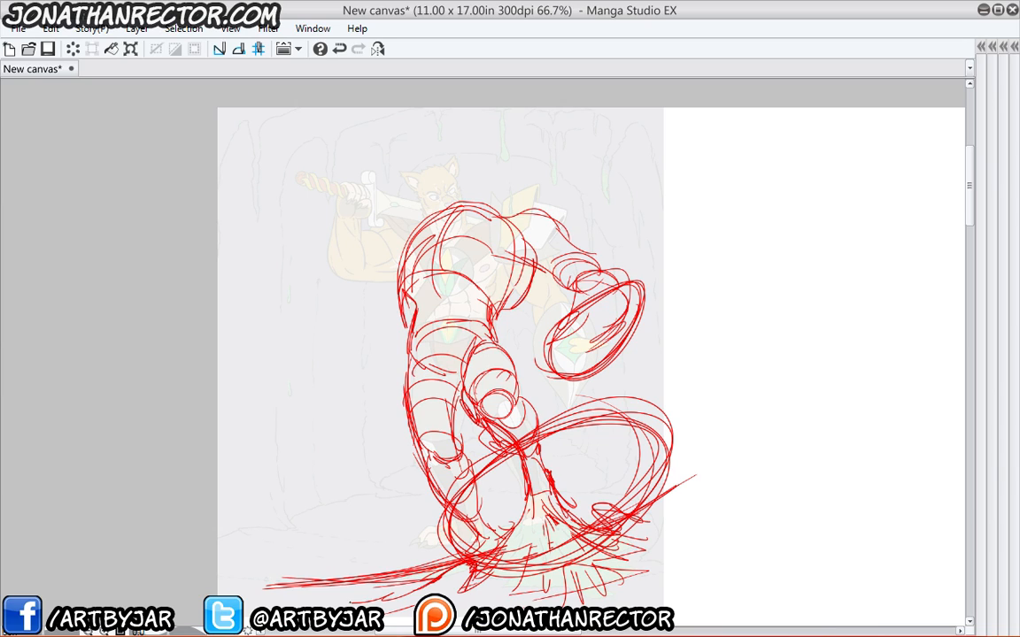
key("ctrl+z")
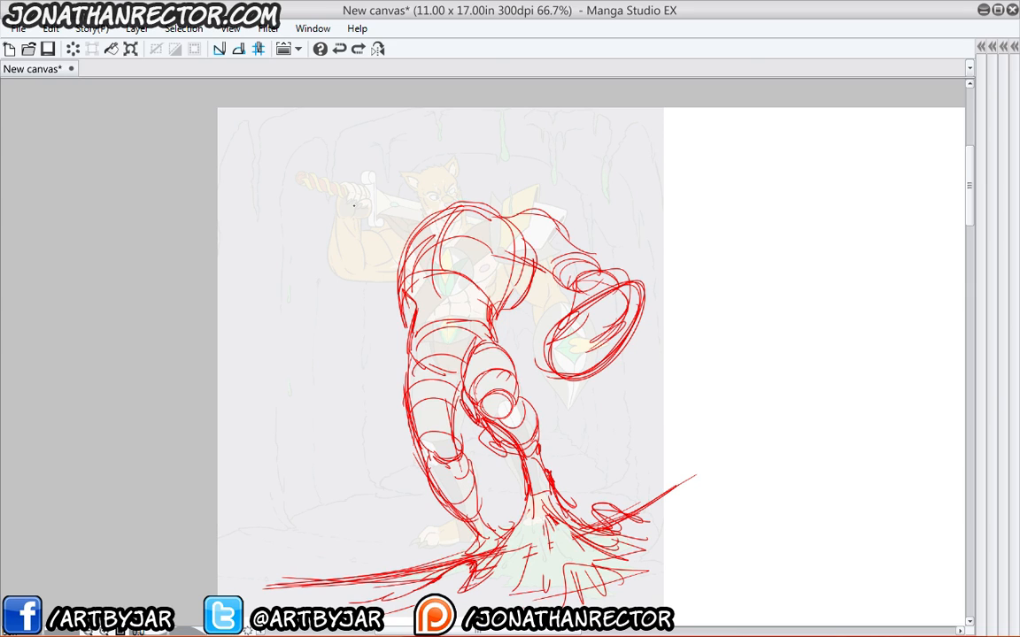
Draw a domed head above the shoulders and a sweeping action line curving from the standing foot past the head.
mouse_move(462, 213)
left_mouse_down()
mouse_move(493, 197)
mouse_move(494, 213)
left_mouse_up()
mouse_move(480, 522)
left_mouse_down()
mouse_move(443, 449)
mouse_move(500, 150)
left_mouse_up()
mouse_move(432, 443)
left_mouse_down()
mouse_move(533, 126)
mouse_move(478, 557)
mouse_move(469, 175)
left_mouse_up()
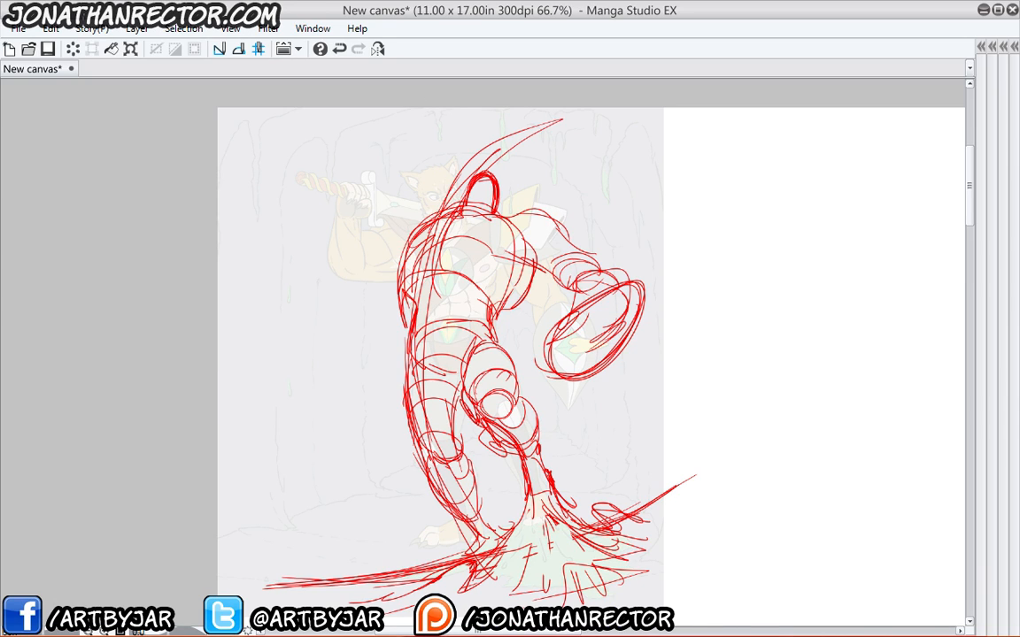
mouse_move(441, 213)
left_mouse_down()
mouse_move(401, 223)
mouse_move(374, 222)
mouse_move(376, 213)
mouse_move(361, 243)
left_mouse_up()
mouse_move(397, 279)
left_mouse_down()
mouse_move(334, 232)
mouse_move(372, 217)
left_mouse_up()
left_click_drag(390, 184, 342, 213)
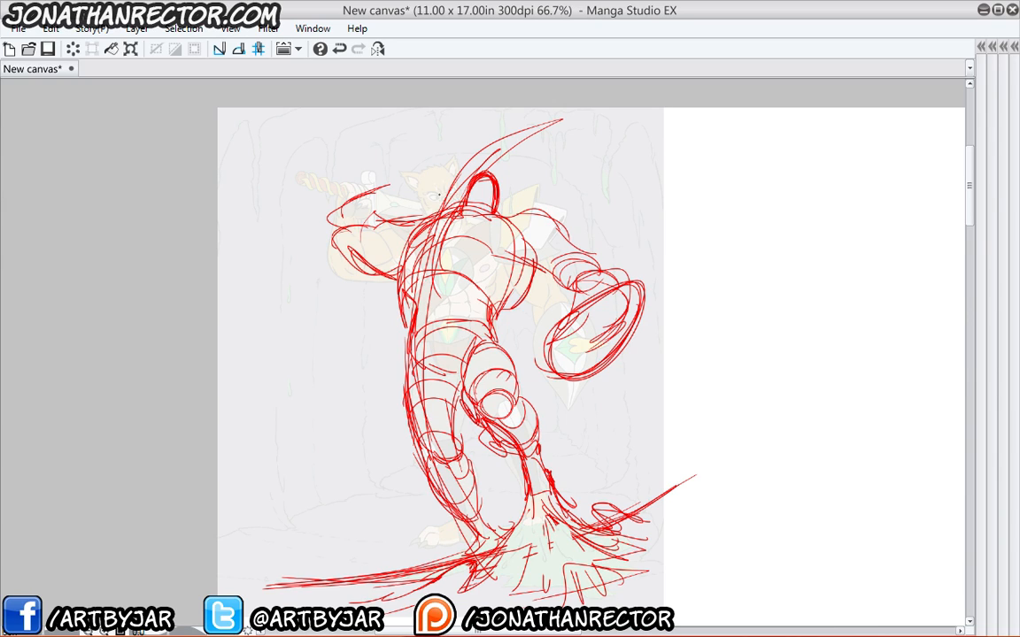
mouse_move(448, 200)
left_mouse_down()
mouse_move(319, 139)
mouse_move(336, 159)
left_mouse_up()
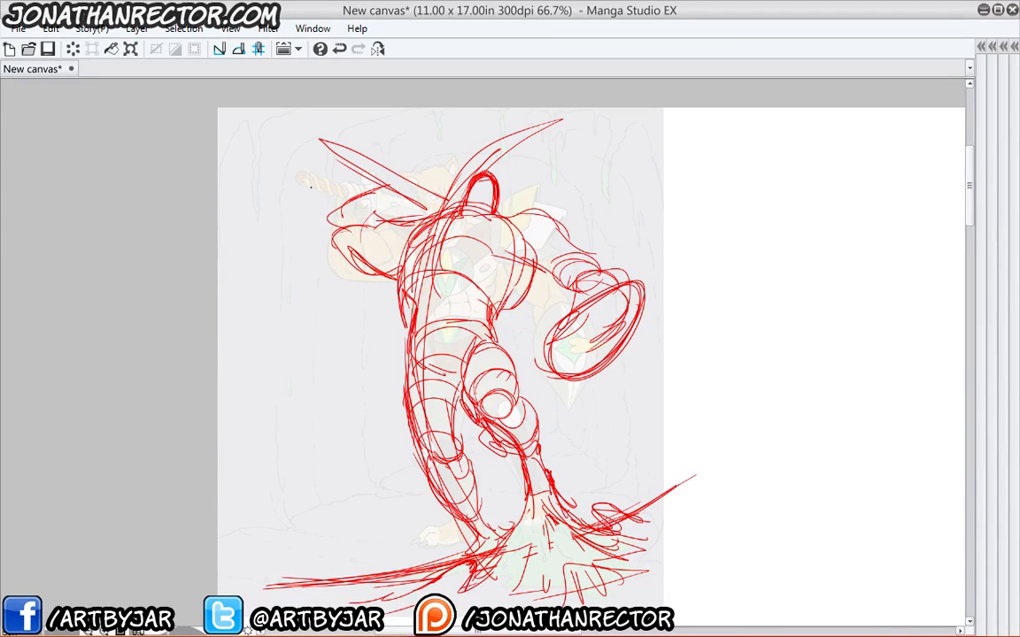
key("ctrl+z")
key("ctrl+z")
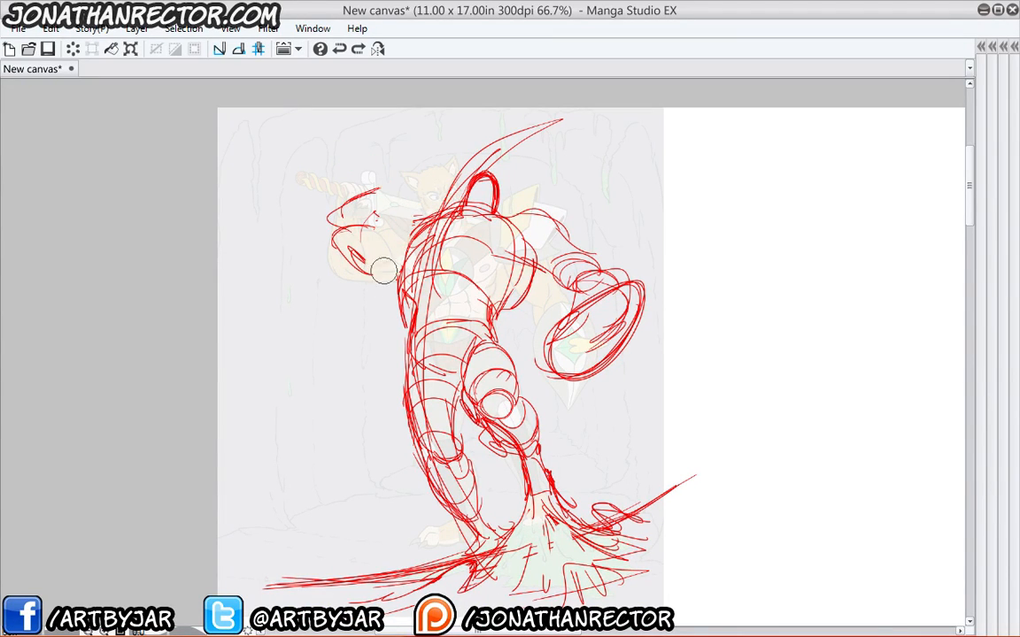
mouse_move(383, 270)
left_mouse_down()
mouse_move(359, 189)
mouse_move(357, 239)
left_mouse_up()
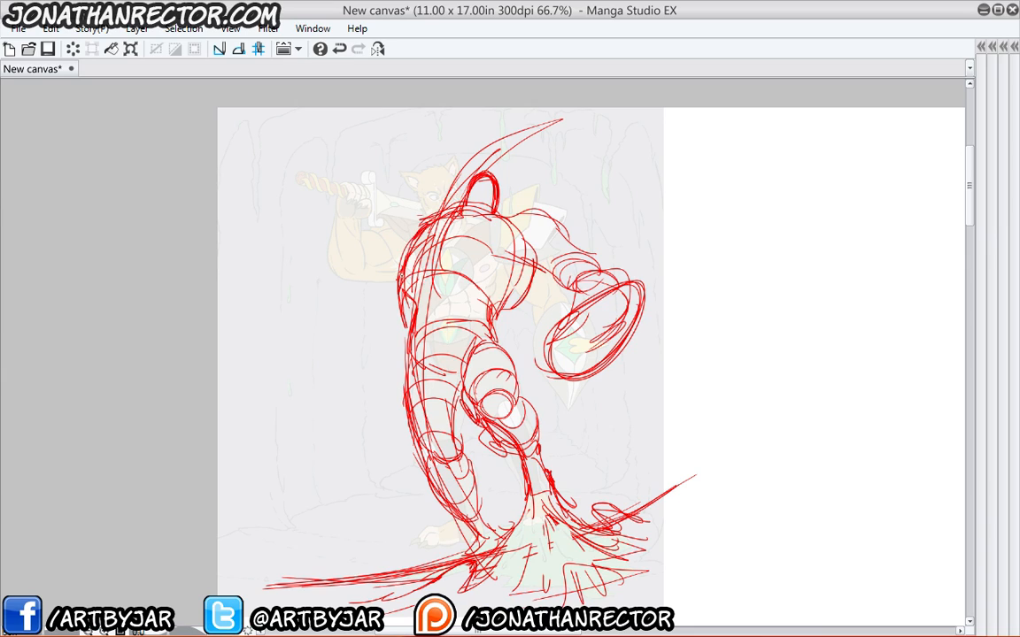
Sketch the sword arm hanging from a rounded shoulder, with the elbow, forearm and a hand gripping the hilt.
mouse_move(437, 210)
left_mouse_down()
mouse_move(395, 253)
mouse_move(384, 280)
mouse_move(392, 284)
left_mouse_up()
left_click_drag(429, 212, 392, 258)
mouse_move(427, 213)
left_mouse_down()
mouse_move(395, 262)
mouse_move(401, 248)
left_mouse_up()
mouse_move(389, 251)
left_mouse_down()
mouse_move(368, 259)
mouse_move(343, 299)
left_mouse_up()
mouse_move(361, 262)
left_mouse_down()
mouse_move(344, 285)
mouse_move(358, 314)
left_mouse_up()
mouse_move(381, 301)
left_mouse_down()
mouse_move(343, 300)
mouse_move(363, 318)
mouse_move(331, 325)
mouse_move(361, 332)
left_mouse_up()
mouse_move(361, 333)
left_mouse_down()
mouse_move(333, 317)
mouse_move(334, 354)
mouse_move(361, 264)
left_mouse_up()
left_click_drag(361, 264, 333, 356)
Draw the broad sword blade pointing down from the hand to the ground, with a pointed tip and reinforced edge.
left_click_drag(352, 301, 312, 513)
left_click_drag(338, 340, 307, 546)
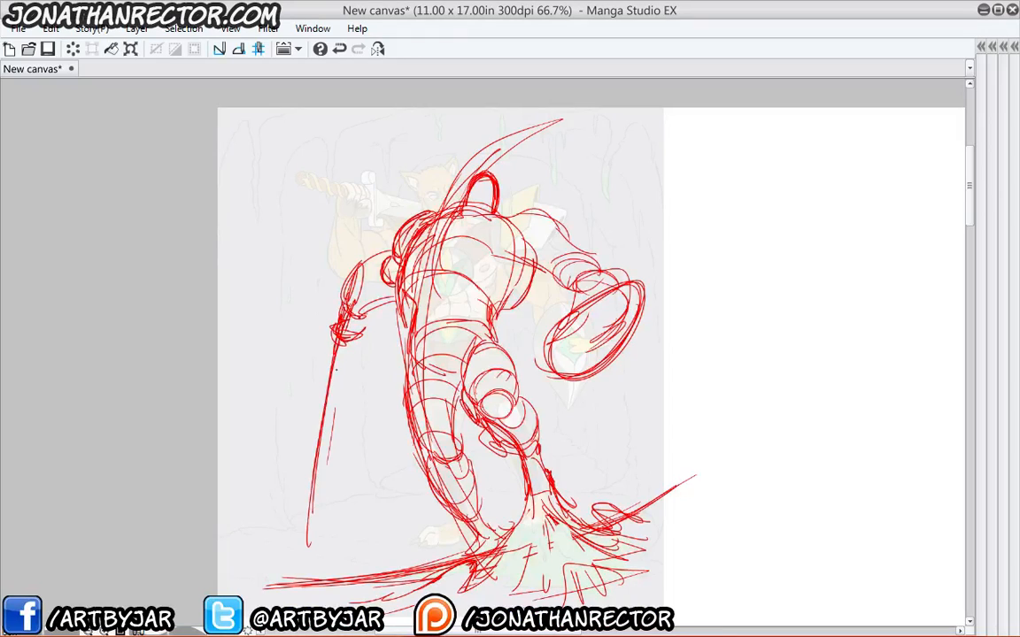
mouse_move(337, 368)
left_mouse_down()
mouse_move(326, 512)
mouse_move(321, 553)
left_mouse_up()
left_click_drag(334, 400, 327, 549)
left_click_drag(351, 482, 332, 542)
left_click_drag(354, 495, 327, 558)
left_click_drag(352, 321, 353, 494)
left_click_drag(352, 340, 347, 553)
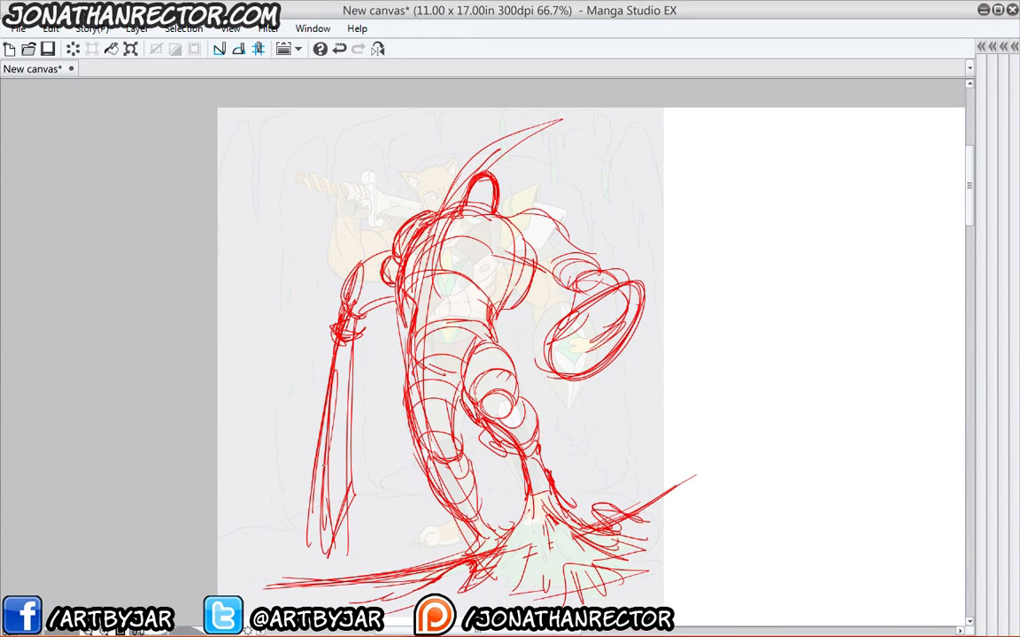
left_click_drag(317, 413, 326, 508)
left_click_drag(341, 338, 319, 534)
Add curved cross-contours around the chest and shoulders, and draw two eyes on the head.
left_click_drag(418, 257, 501, 266)
left_click_drag(416, 268, 510, 269)
mouse_move(379, 248)
left_mouse_down()
mouse_move(458, 228)
mouse_move(446, 219)
mouse_move(465, 217)
left_mouse_up()
left_click_drag(359, 226, 468, 198)
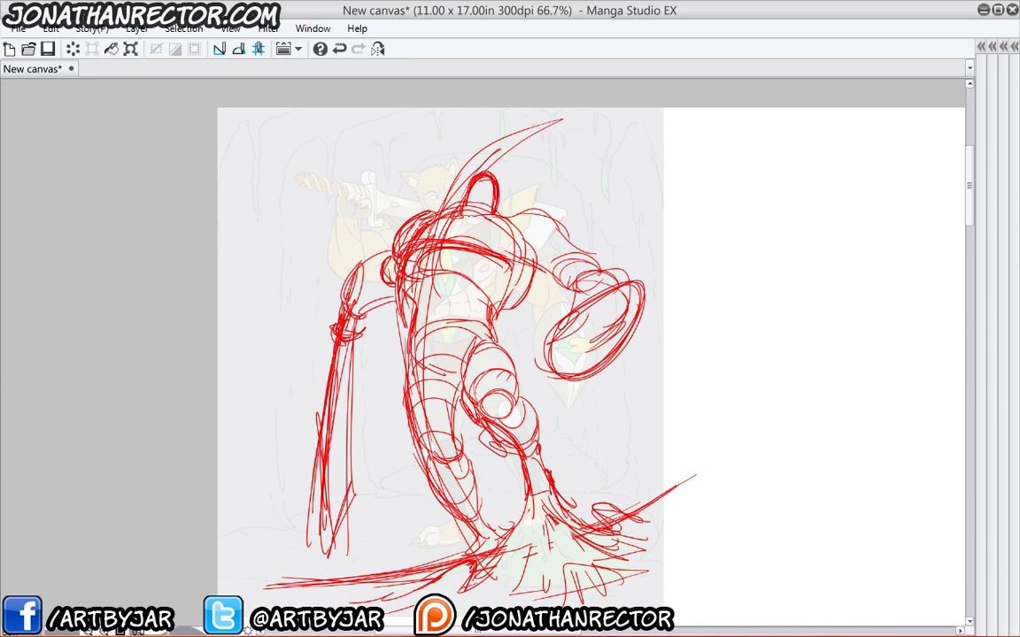
left_click_drag(403, 219, 474, 199)
left_click_drag(376, 239, 469, 196)
left_click_drag(394, 194, 430, 188)
left_click_drag(372, 201, 490, 188)
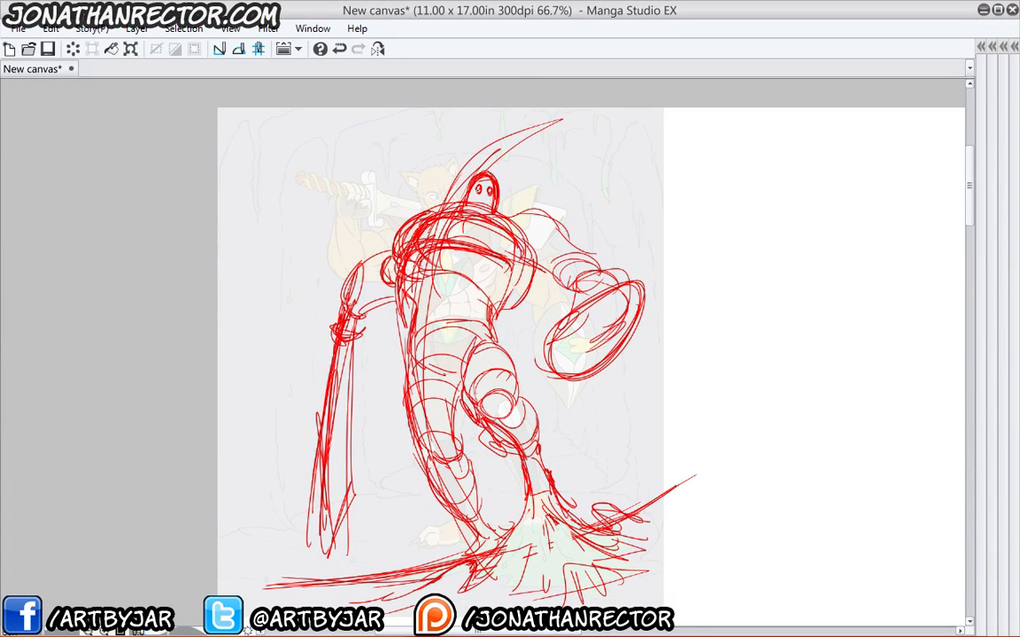
Rework the shoulders with a flatter line below the head, clear the higher shoulder curve and reinforce the head outline.
scroll(450, 133, "up", 1)
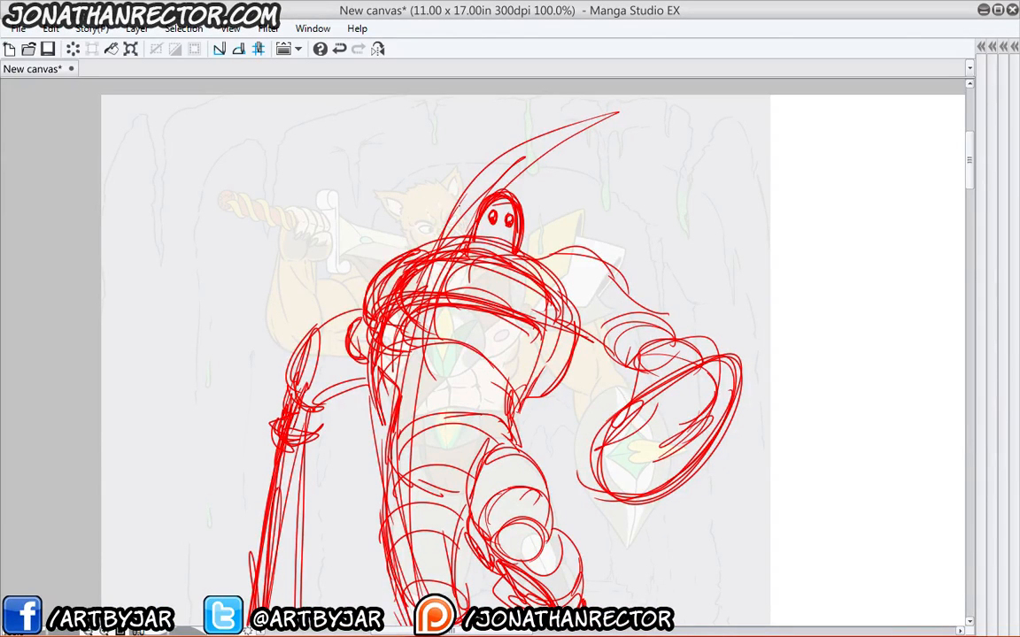
mouse_move(420, 267)
left_mouse_down()
mouse_move(499, 268)
mouse_move(407, 257)
mouse_move(511, 260)
left_mouse_up()
key("ctrl+z")
key("ctrl+z")
mouse_move(493, 192)
left_mouse_down()
mouse_move(470, 250)
mouse_move(520, 246)
left_mouse_up()
left_click_drag(411, 258, 508, 255)
mouse_move(412, 264)
left_mouse_down()
mouse_move(545, 259)
mouse_move(522, 257)
left_mouse_up()
left_click_drag(470, 228, 355, 258)
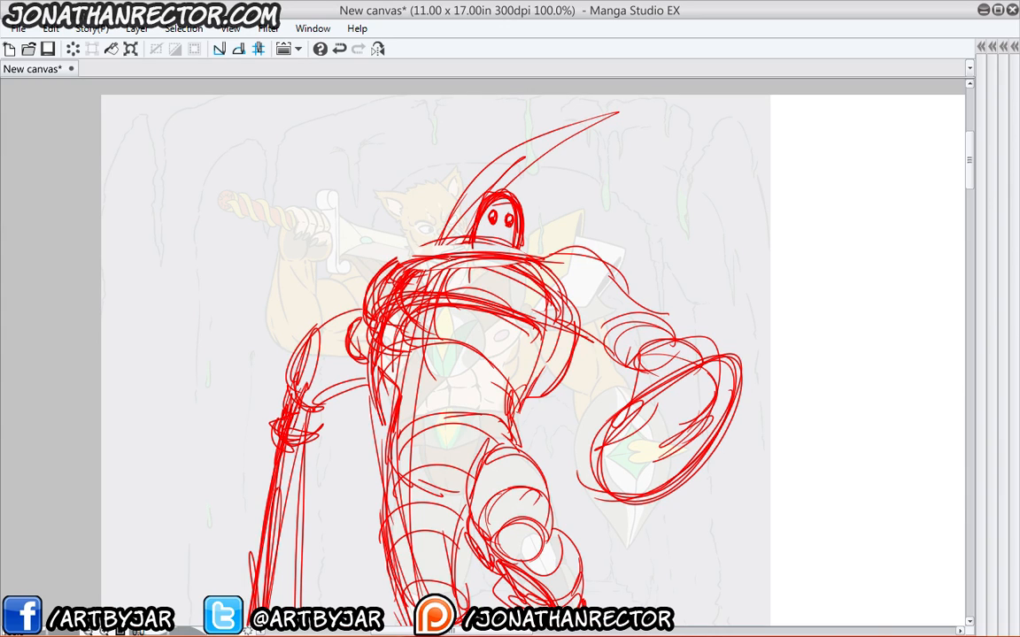
left_click_drag(439, 227, 345, 258)
left_click_drag(482, 237, 342, 272)
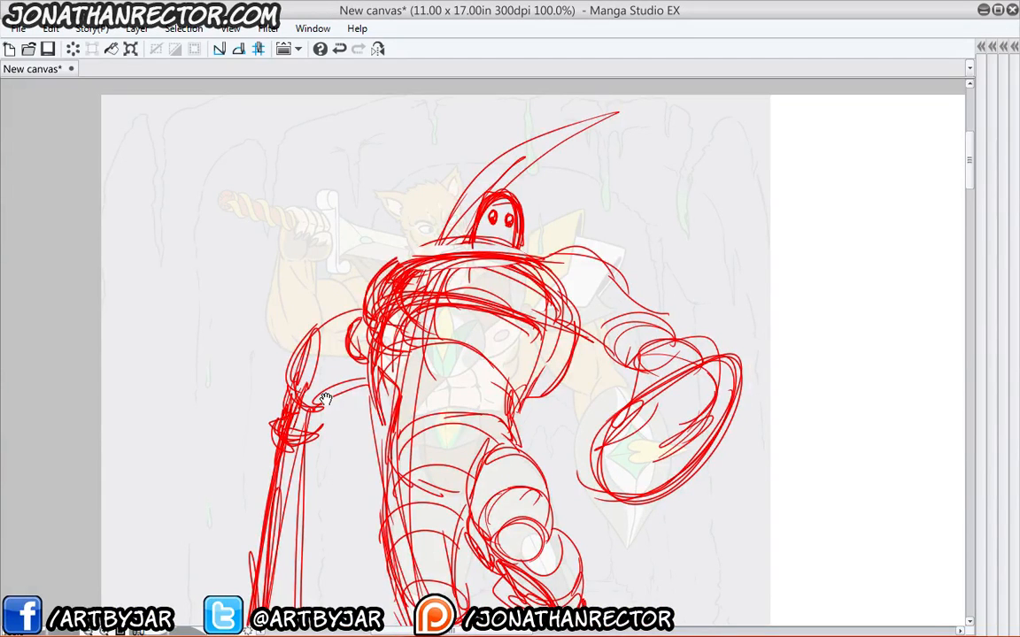
Add another looping fold to the raised ground ridge beside the slime.
left_click_drag(330, 316, 337, 220)
scroll(374, 250, "down", 1)
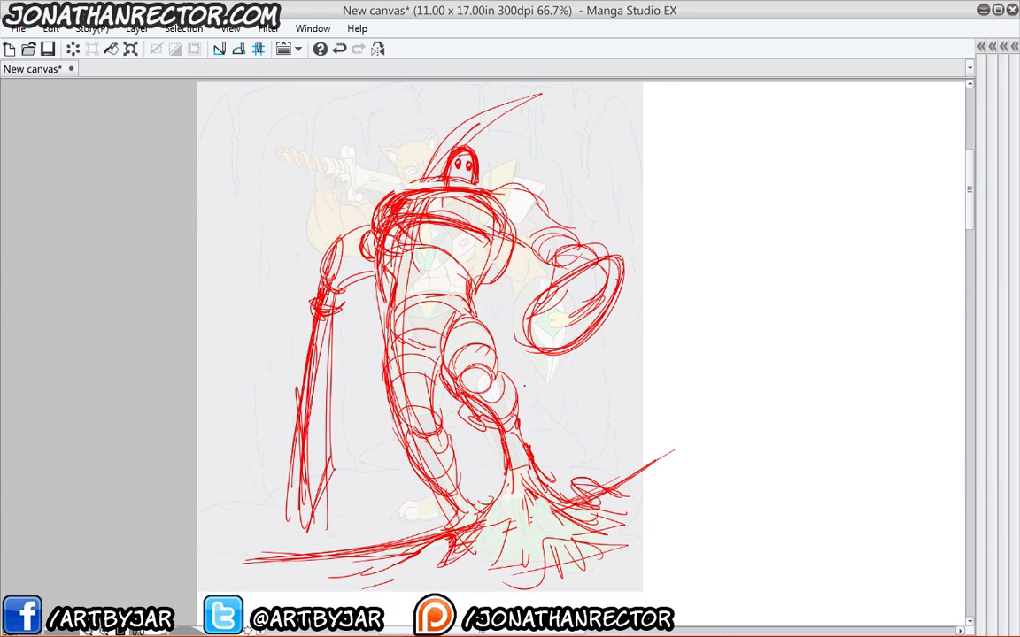
left_click_drag(560, 485, 625, 475)
left_click_drag(331, 518, 399, 460)
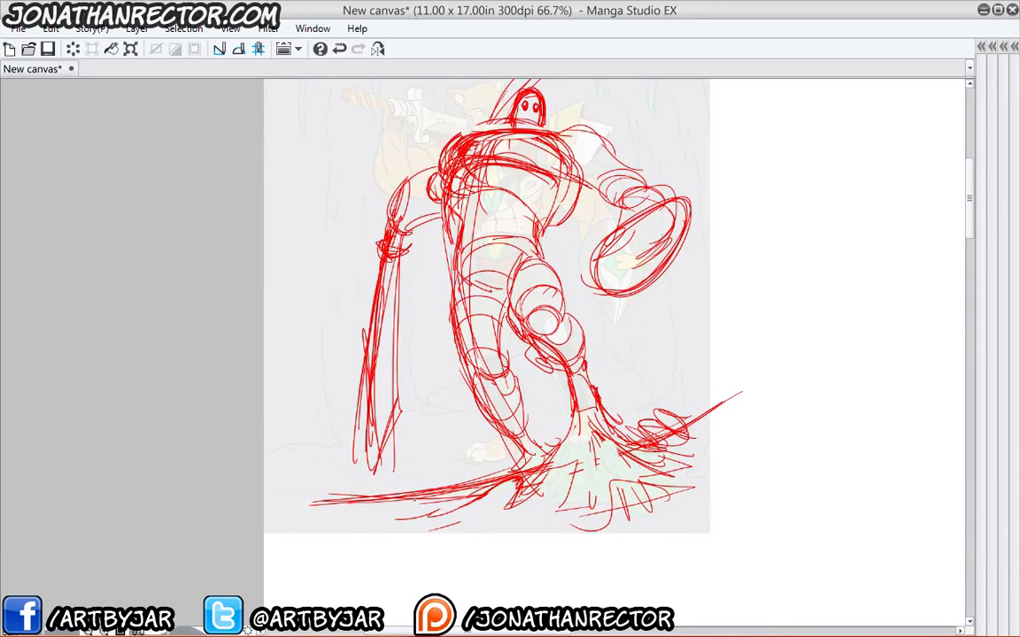
Sketch a jagged, curling ground edge beneath the sword tip and connect it to the ground line.
mouse_move(520, 476)
left_mouse_down()
mouse_move(417, 525)
mouse_move(368, 525)
left_mouse_up()
left_click_drag(476, 498, 307, 511)
mouse_move(314, 525)
left_mouse_down()
mouse_move(370, 504)
mouse_move(299, 479)
mouse_move(376, 498)
left_mouse_up()
mouse_move(289, 479)
left_mouse_down()
mouse_move(390, 490)
mouse_move(325, 534)
left_mouse_up()
mouse_move(276, 475)
left_mouse_down()
mouse_move(390, 487)
mouse_move(327, 537)
left_mouse_up()
mouse_move(297, 480)
left_mouse_down()
mouse_move(396, 491)
mouse_move(335, 532)
left_mouse_up()
mouse_move(282, 480)
left_mouse_down()
mouse_move(394, 491)
mouse_move(335, 528)
left_mouse_up()
left_click_drag(409, 500, 351, 532)
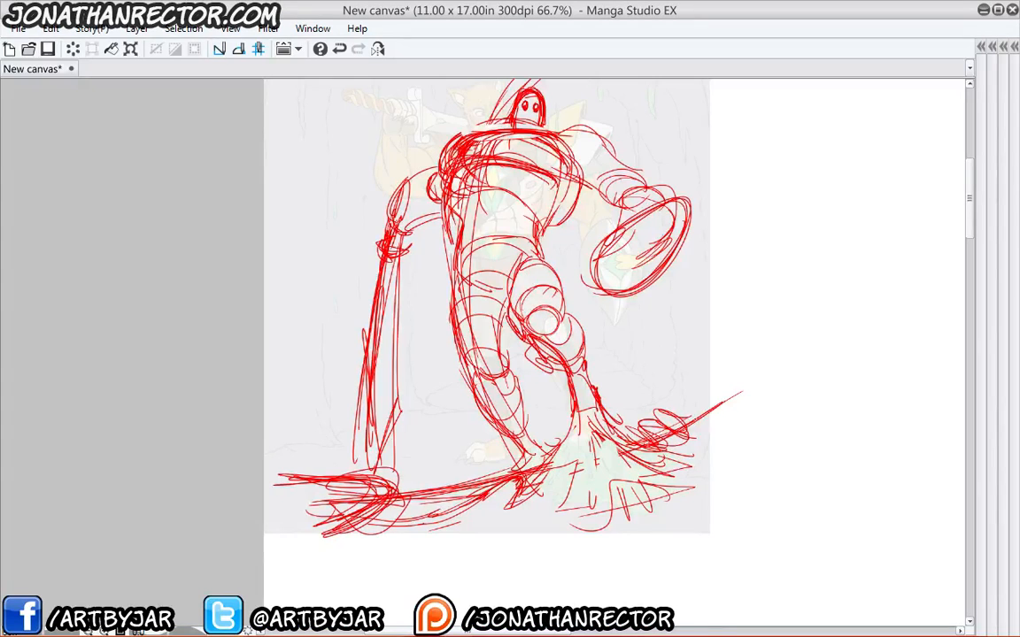
Draw a curved, upward-sweeping edge at the slime puddle's outer right side.
left_click_drag(722, 447, 666, 521)
left_click_drag(733, 442, 669, 506)
key("space")
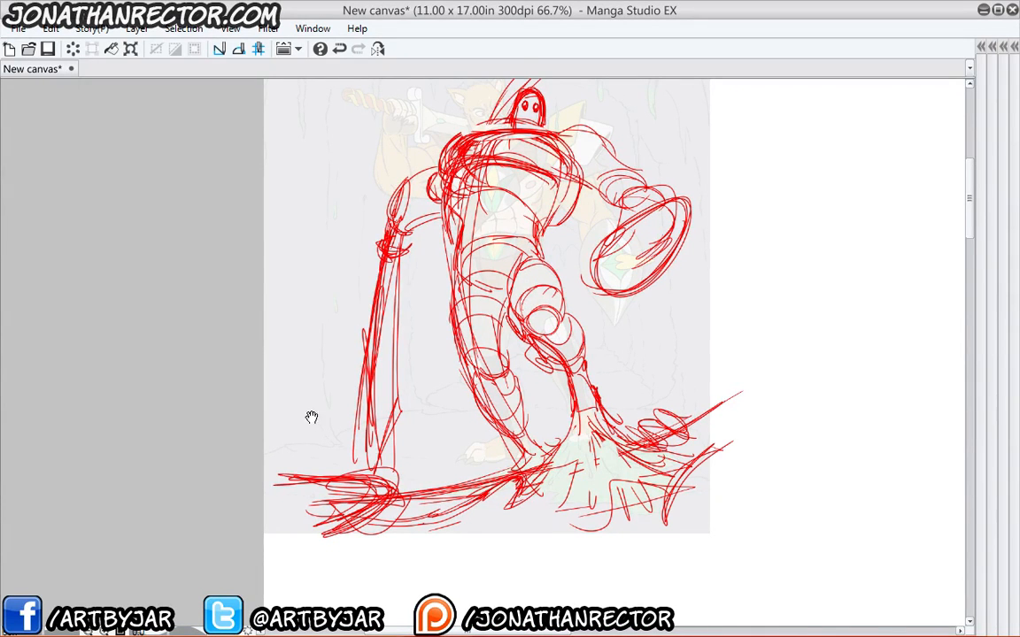
left_click_drag(335, 295, 315, 317)
left_click_drag(302, 375, 300, 383)
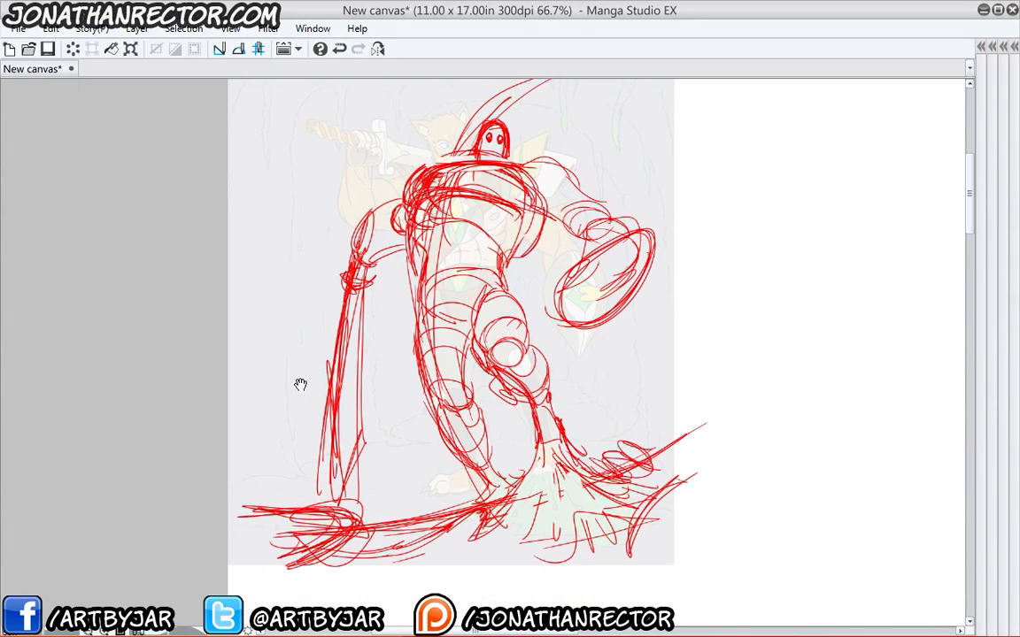
Sketch long curved cave-wall contours around the figure, with sweeping folds between the sword and the standing leg.
left_click_drag(412, 512, 360, 462)
left_click_drag(321, 407, 290, 244)
left_click_drag(347, 99, 292, 306)
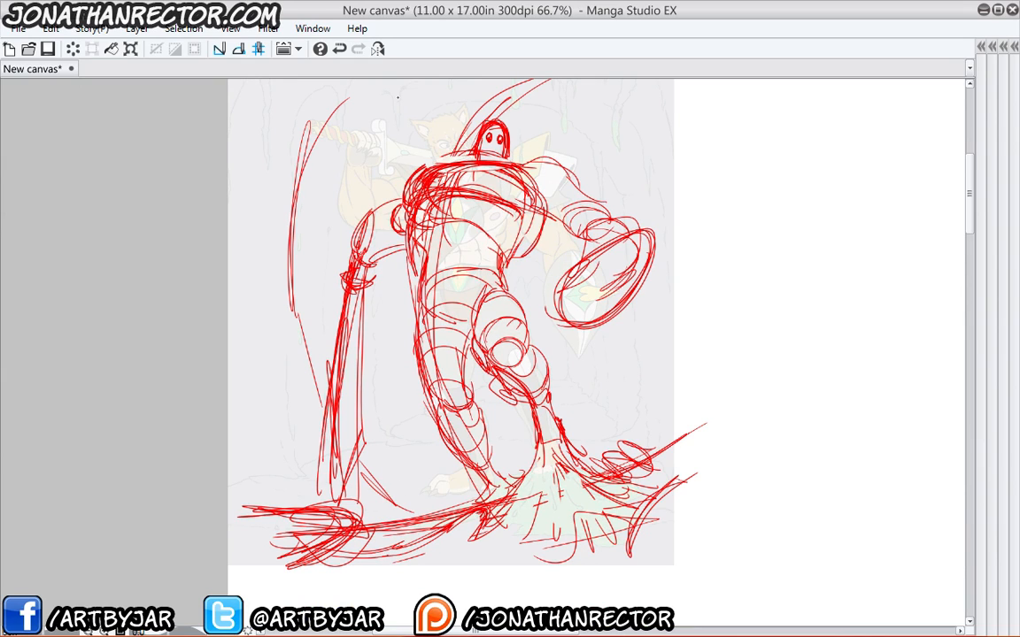
left_click_drag(664, 329, 655, 403)
left_click_drag(541, 105, 642, 205)
left_click_drag(292, 140, 279, 168)
left_click_drag(403, 244, 413, 423)
left_click_drag(383, 296, 443, 489)
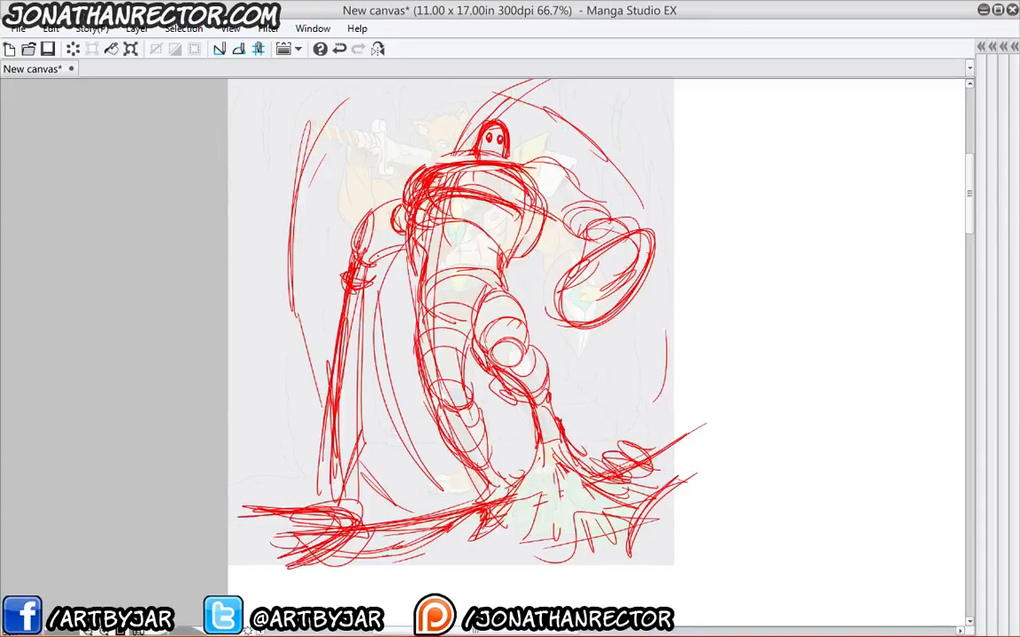
Add a pointed rock beside the head, a long curve beneath the shield and a small spike between sword and torso.
left_click_drag(410, 145, 449, 116)
left_click_drag(450, 115, 427, 167)
left_click_drag(536, 301, 590, 434)
left_click_drag(512, 266, 551, 301)
mouse_move(385, 286)
left_mouse_down()
mouse_move(399, 343)
mouse_move(395, 335)
left_mouse_up()
Draw jagged stalactite shapes across the top of the scene and another spike along the cave wall on the sword side.
left_click_drag(370, 152, 371, 185)
left_click_drag(349, 126, 372, 184)
mouse_move(327, 115)
left_mouse_down()
mouse_move(350, 146)
mouse_move(324, 162)
left_mouse_up()
left_click_drag(273, 116, 311, 164)
mouse_move(257, 113)
left_mouse_down()
mouse_move(284, 182)
mouse_move(228, 115)
left_mouse_up()
left_click_drag(327, 135, 316, 206)
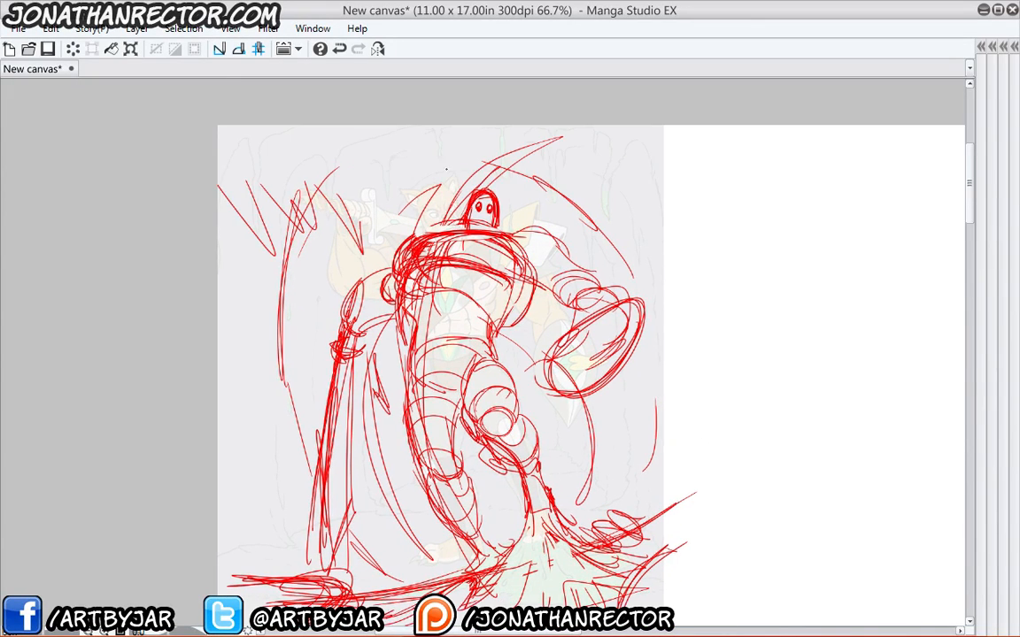
left_click_drag(499, 125, 568, 125)
mouse_move(598, 133)
left_mouse_down()
mouse_move(606, 156)
mouse_move(617, 125)
left_mouse_up()
mouse_move(248, 312)
left_mouse_down()
mouse_move(257, 342)
mouse_move(220, 325)
left_mouse_up()
left_click_drag(354, 310, 327, 220)
Rework the shield-side shoulder with a rounded joint and extra arm contours, and add fold lines at the waist.
left_click_drag(426, 177, 502, 201)
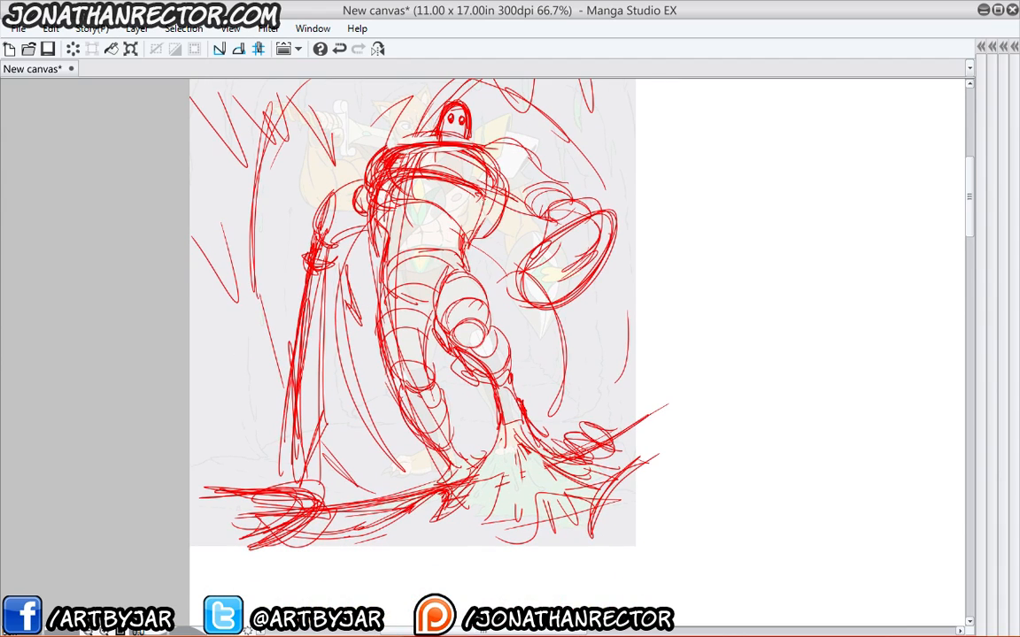
mouse_move(465, 149)
left_mouse_down()
mouse_move(512, 181)
mouse_move(495, 173)
left_mouse_up()
mouse_move(421, 147)
left_mouse_down()
mouse_move(493, 135)
mouse_move(434, 137)
left_mouse_up()
left_click_drag(423, 133, 405, 162)
left_click_drag(460, 193, 427, 221)
mouse_move(398, 205)
left_mouse_down()
mouse_move(448, 200)
mouse_move(439, 211)
left_mouse_up()
mouse_move(418, 204)
left_mouse_down()
mouse_move(396, 235)
mouse_move(436, 279)
left_mouse_up()
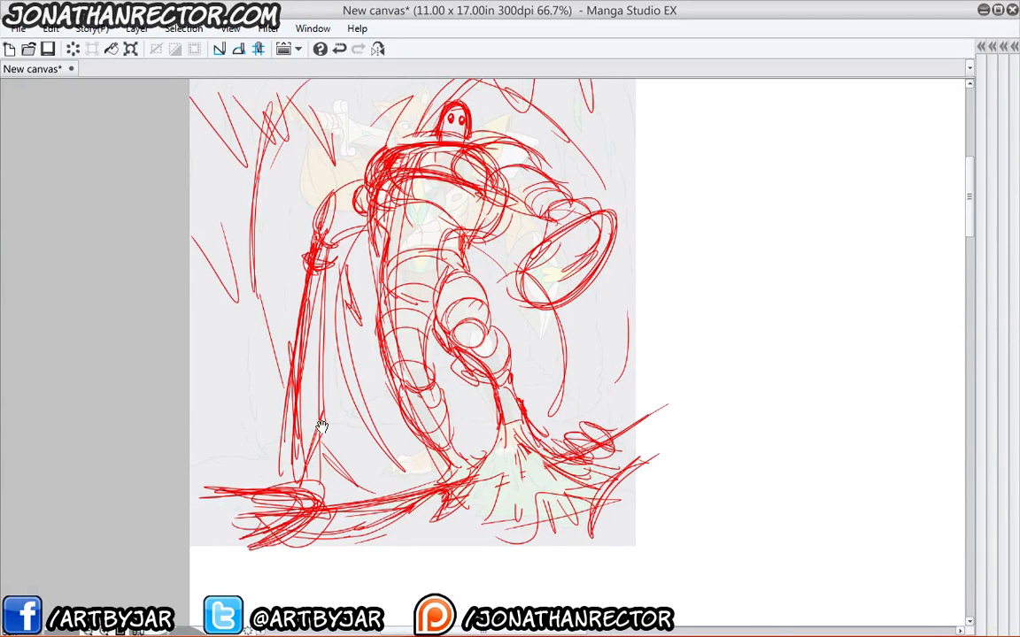
Add more slime strands below the trapped foot and move the red sketch layer beside the original illustration.
left_click_drag(321, 425, 309, 439)
left_click_drag(514, 438, 566, 473)
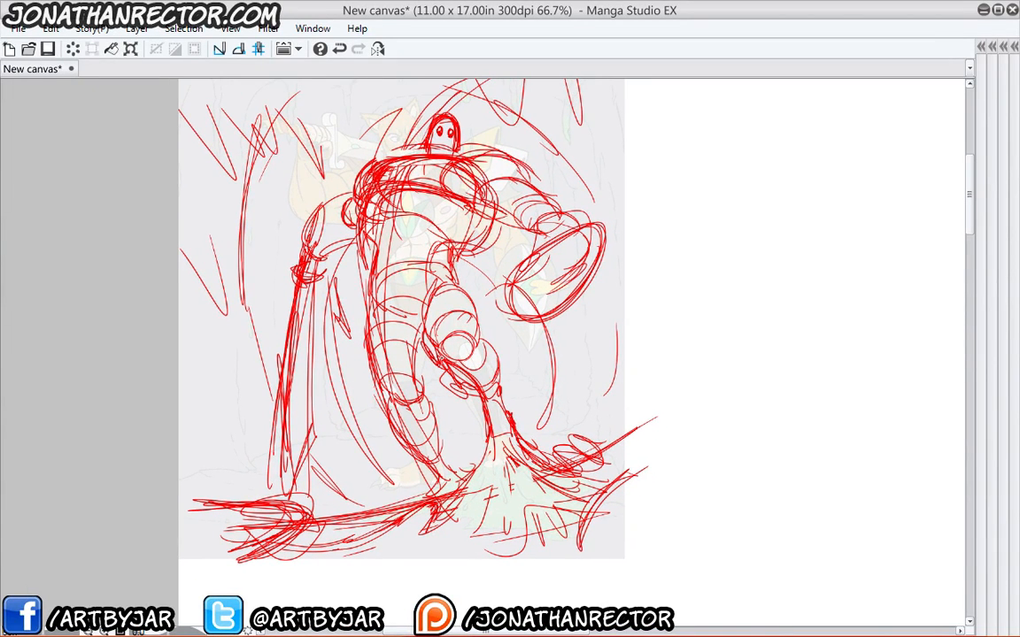
mouse_move(217, 389)
left_mouse_down()
mouse_move(346, 444)
mouse_move(636, 469)
left_mouse_up()
left_click_drag(513, 485, 291, 515)
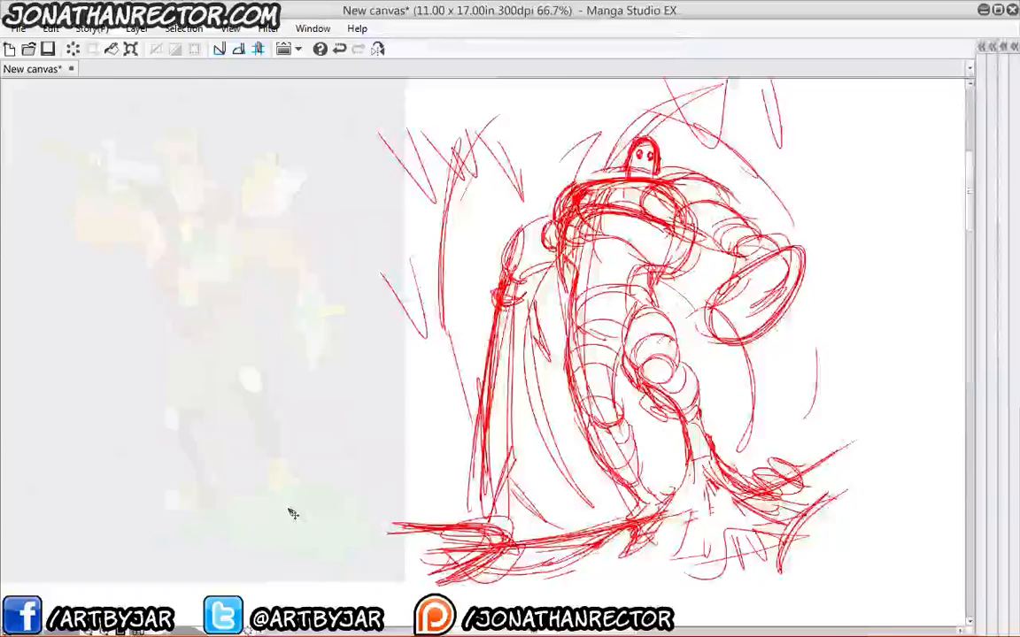
Hide the arrow annotations on Layer 16 and raise the illustration on Layer 15 to 100% opacity.
key("Tab")
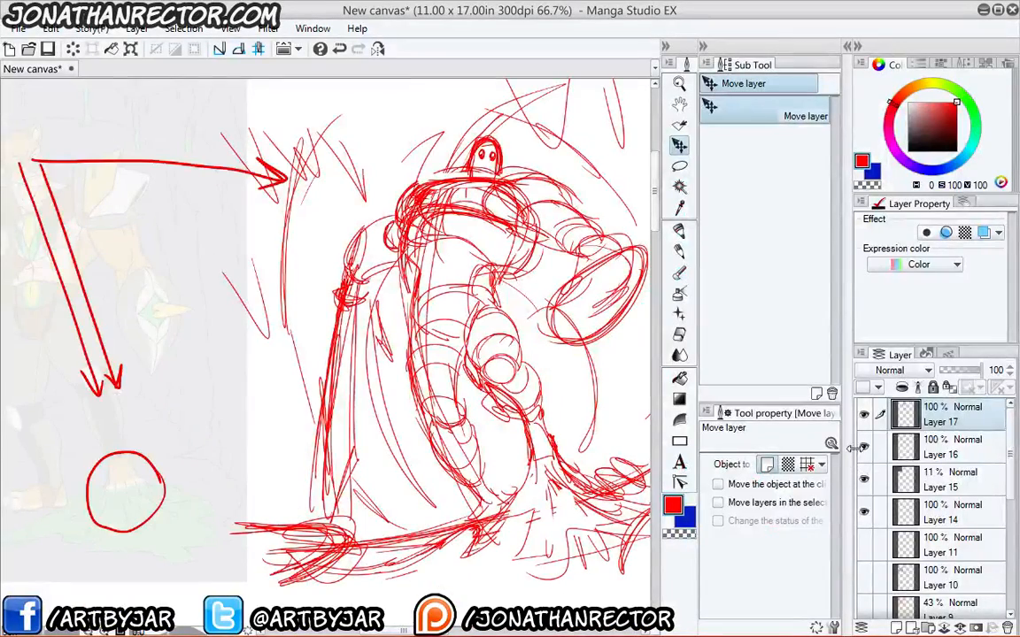
left_click(938, 481)
left_click_drag(945, 369, 986, 376)
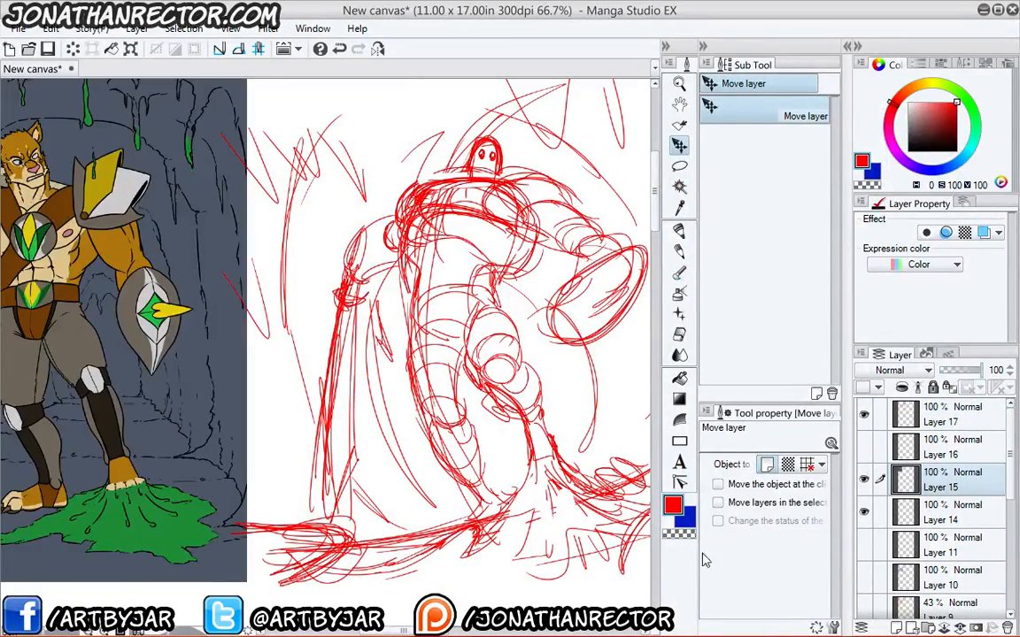
left_click_drag(188, 507, 236, 510)
key("Tab")
key("Tab")
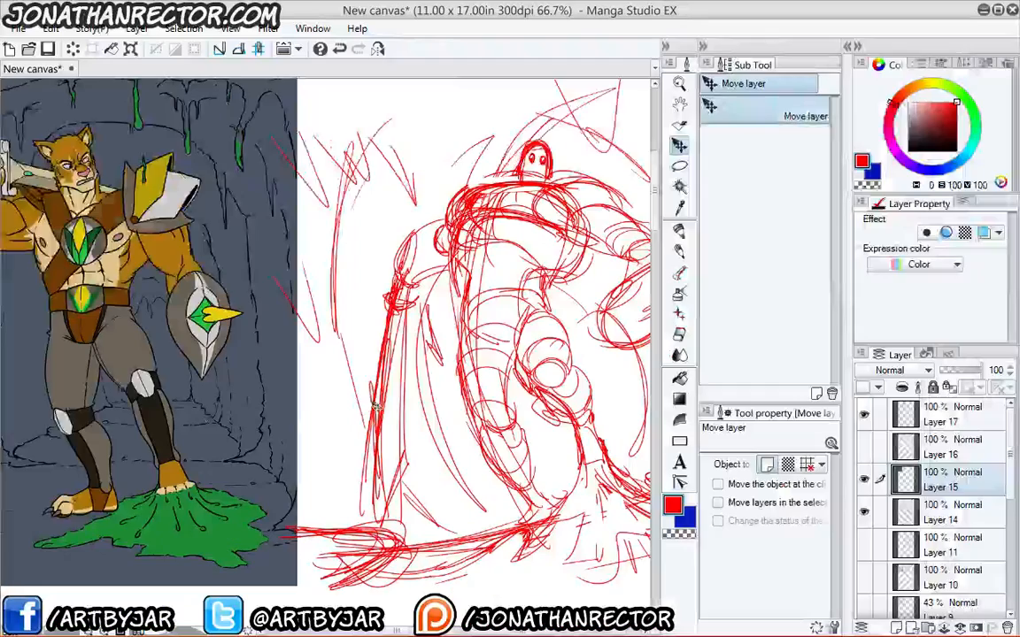
Create a new layer beneath the sketch and fill a rectangle behind the redrawn figure with pale pink.
left_click(942, 450)
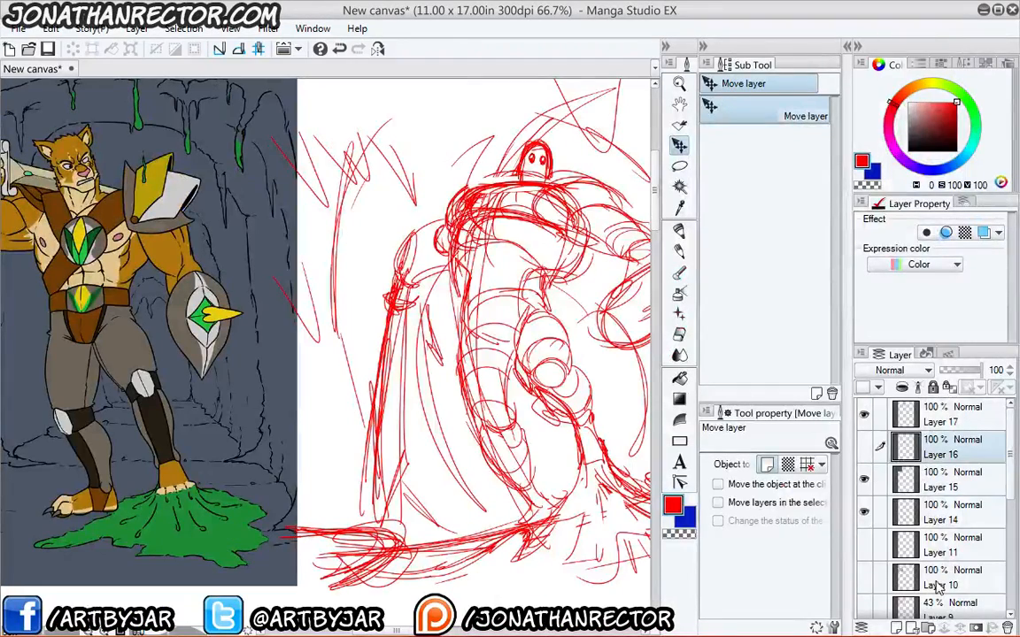
left_click(897, 627)
left_click_drag(917, 117, 916, 109)
key("m")
mouse_move(549, 245)
left_mouse_down()
mouse_move(352, 246)
mouse_move(355, 265)
left_mouse_up()
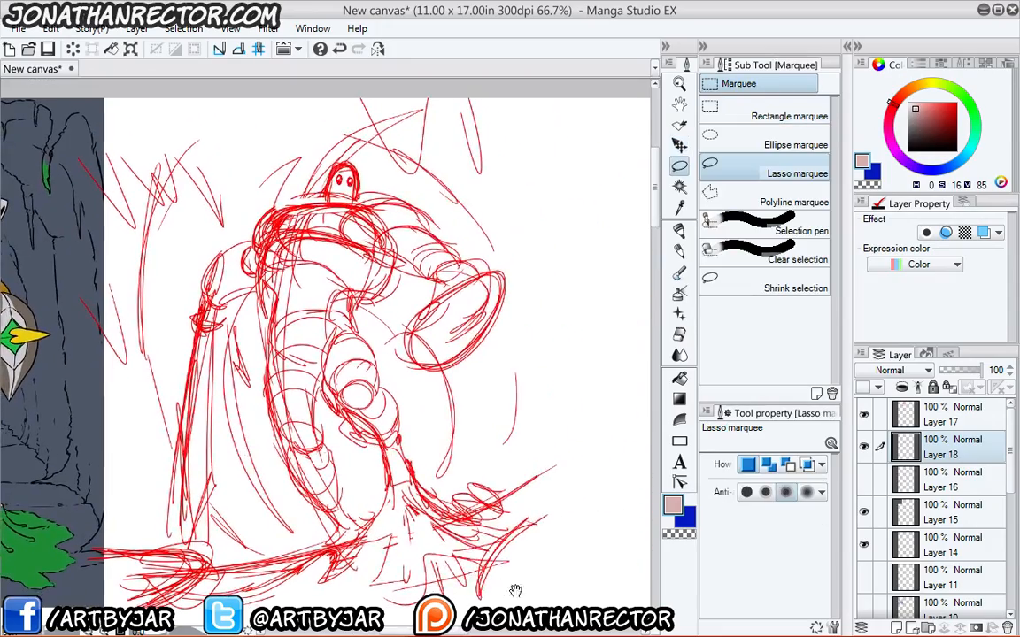
mouse_move(522, 604)
left_mouse_down()
mouse_move(196, 154)
mouse_move(208, 175)
left_mouse_up()
key("ctrl+d")
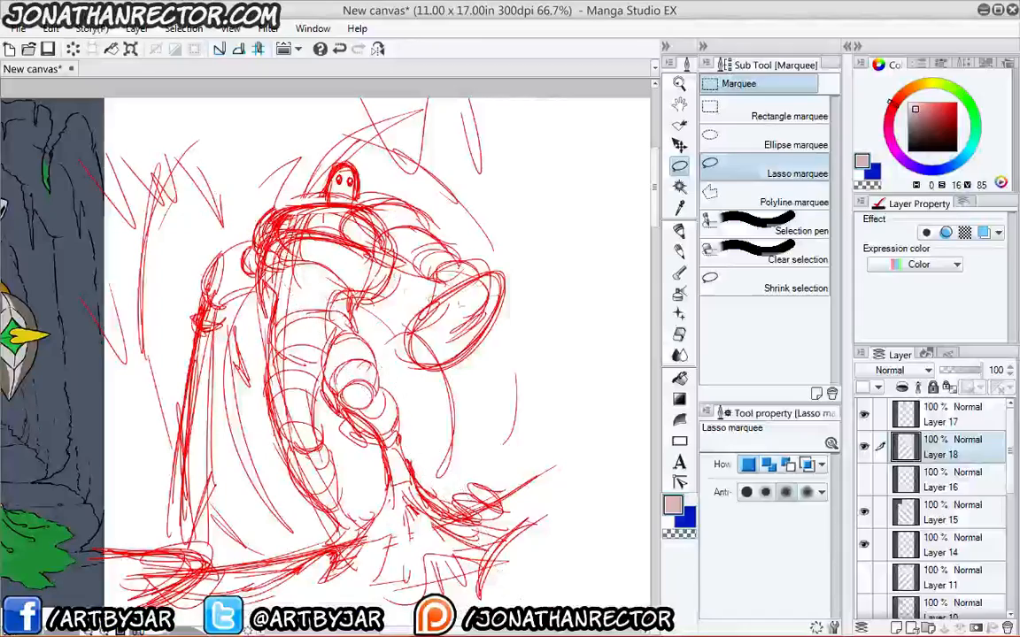
left_click(710, 120)
mouse_move(546, 591)
left_mouse_down()
mouse_move(185, 98)
mouse_move(123, 99)
left_mouse_up()
key("alt+Delete")
key("ctrl+d")
left_click_drag(93, 456, 230, 469)
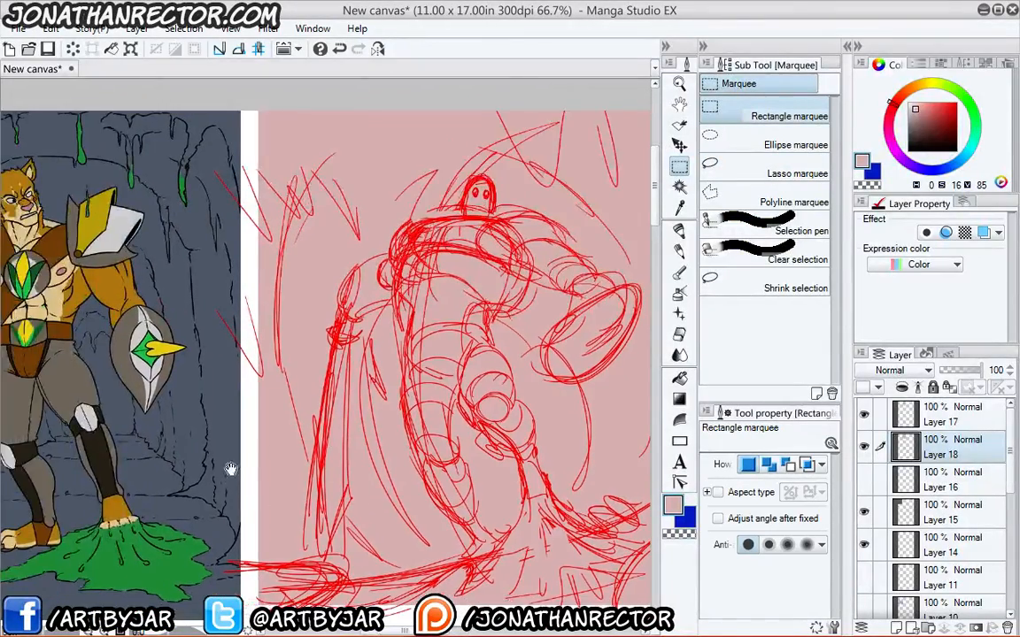
Recolour the sketch lines on Layer 17 dark maroon by locking its transparent pixels, filling it, and unlocking them.
left_click(938, 423)
key("/")
left_click(938, 130)
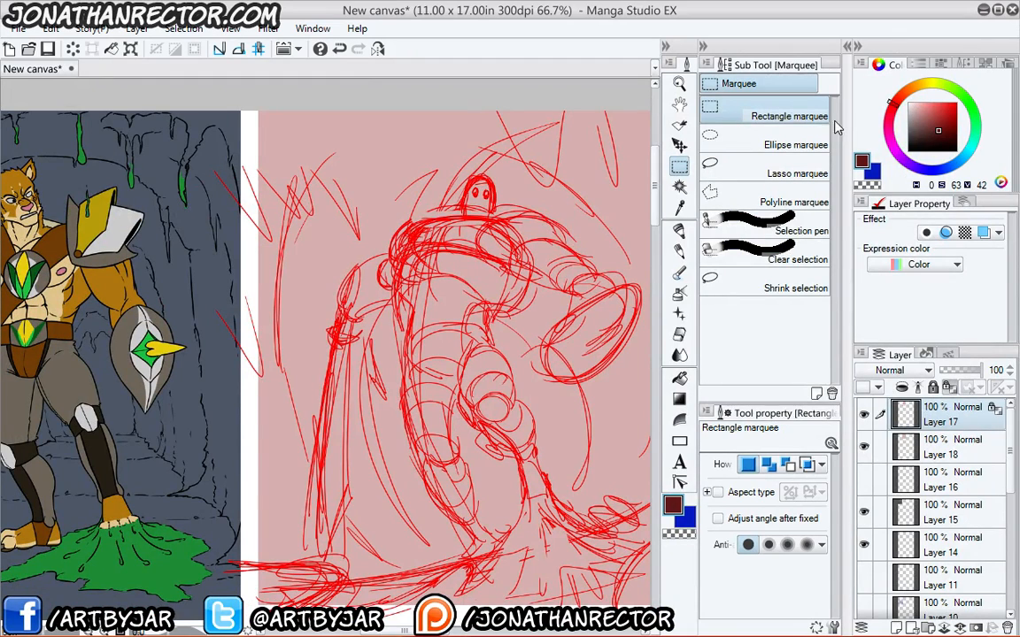
key("alt+Delete")
left_click(948, 387)
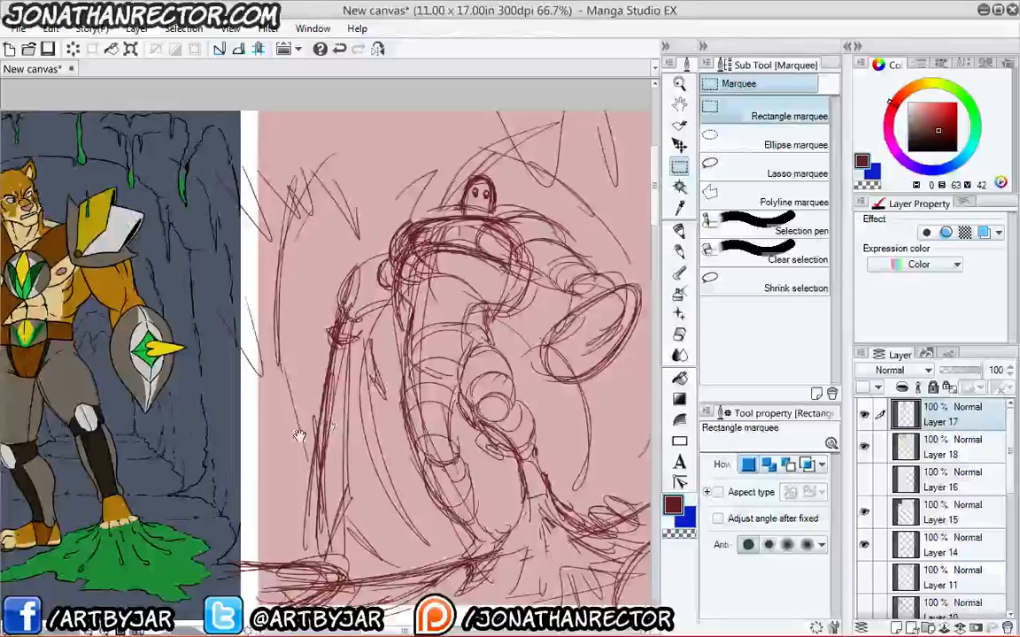
left_click_drag(298, 437, 300, 424)
key("Tab")
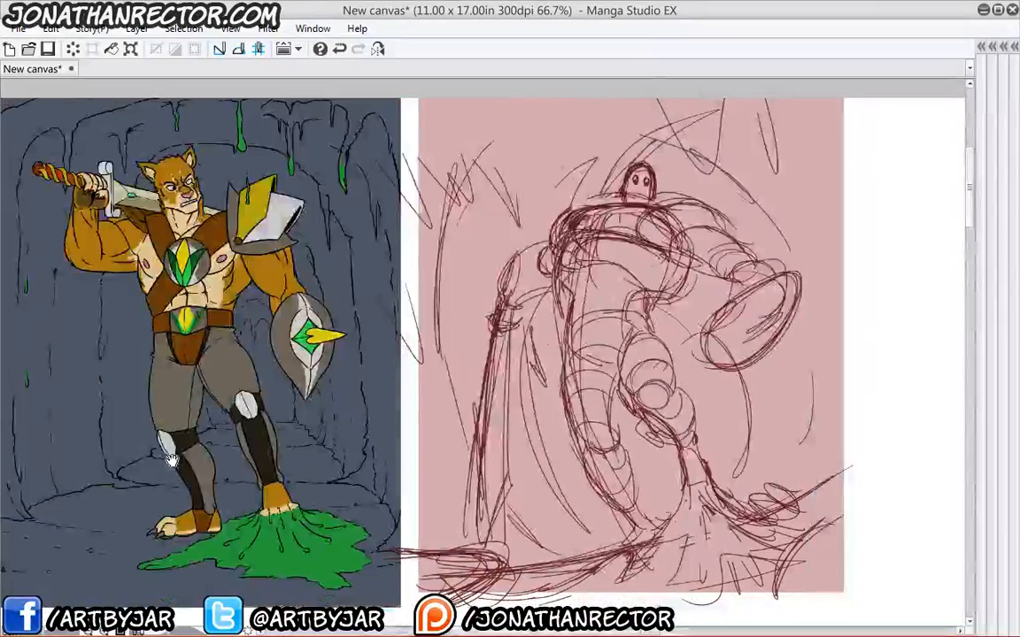
Compare the original cat warrior illustration with the redrawn pose side by side, including the legs, shield and slime.
left_click_drag(175, 557, 222, 561)
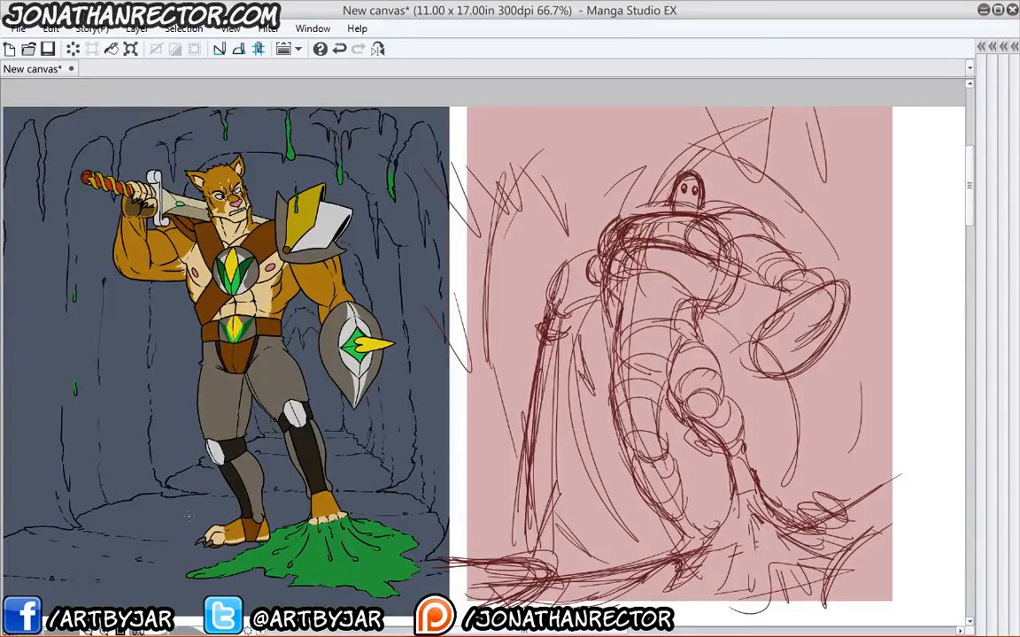
left_click_drag(724, 391, 359, 369)
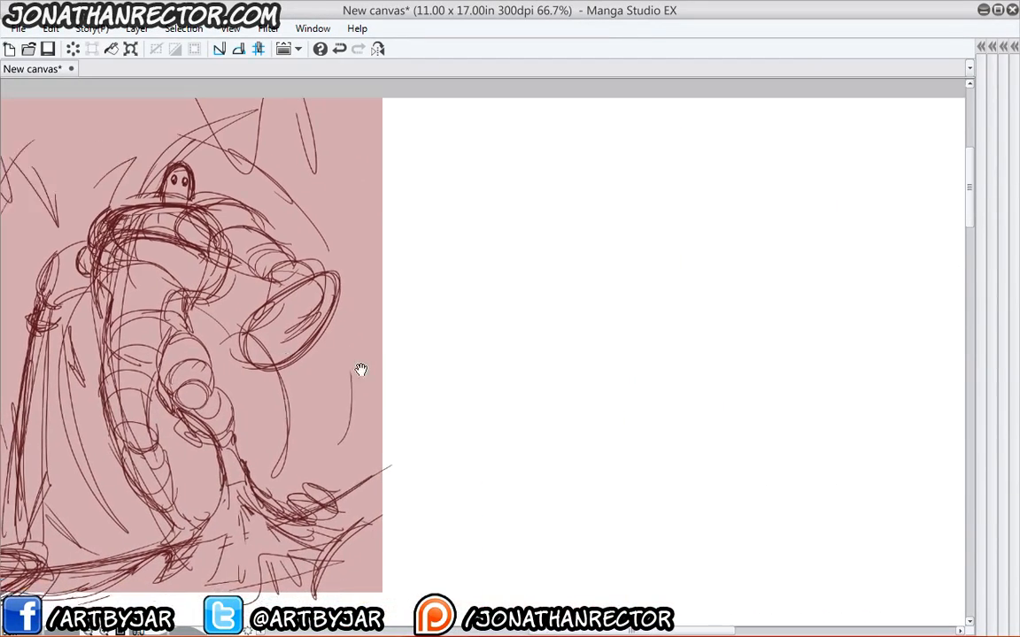
key("Tab")
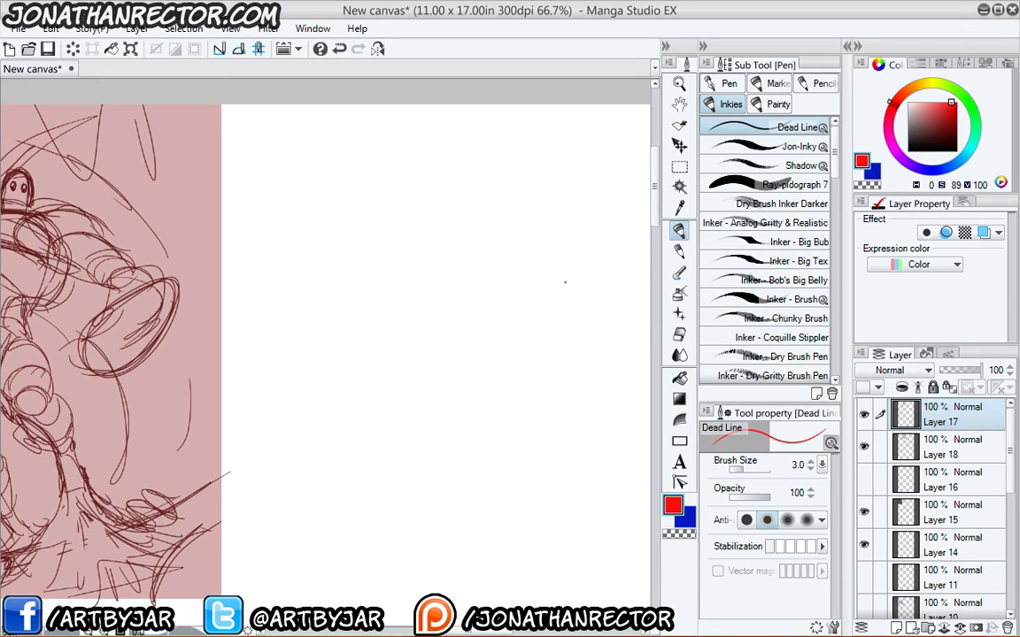
mouse_move(518, 221)
left_mouse_down()
mouse_move(549, 262)
mouse_move(539, 284)
mouse_move(512, 234)
left_mouse_up()
key("e")
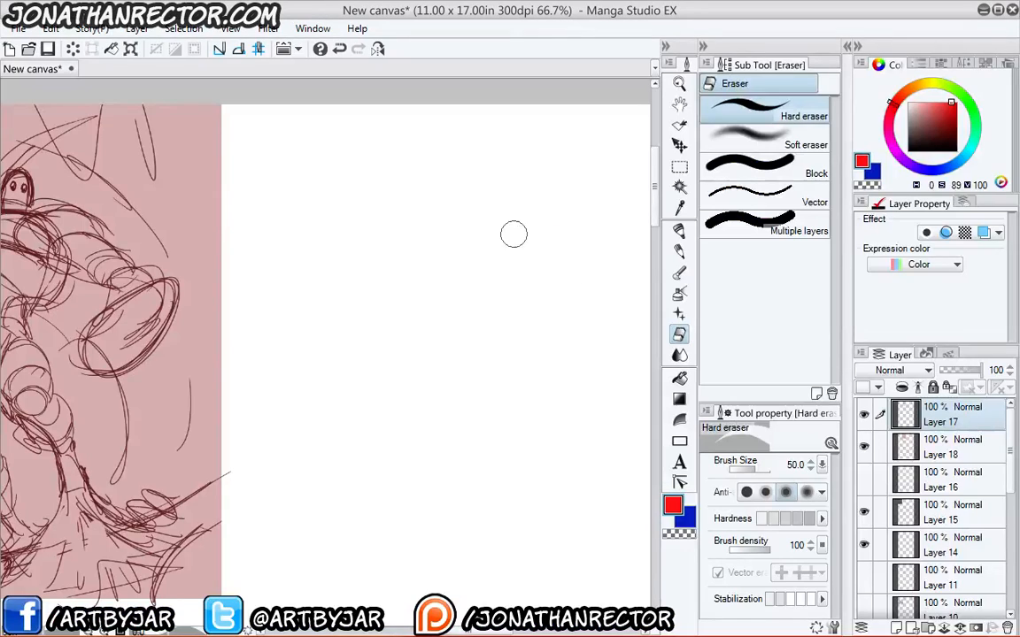
key("Tab")
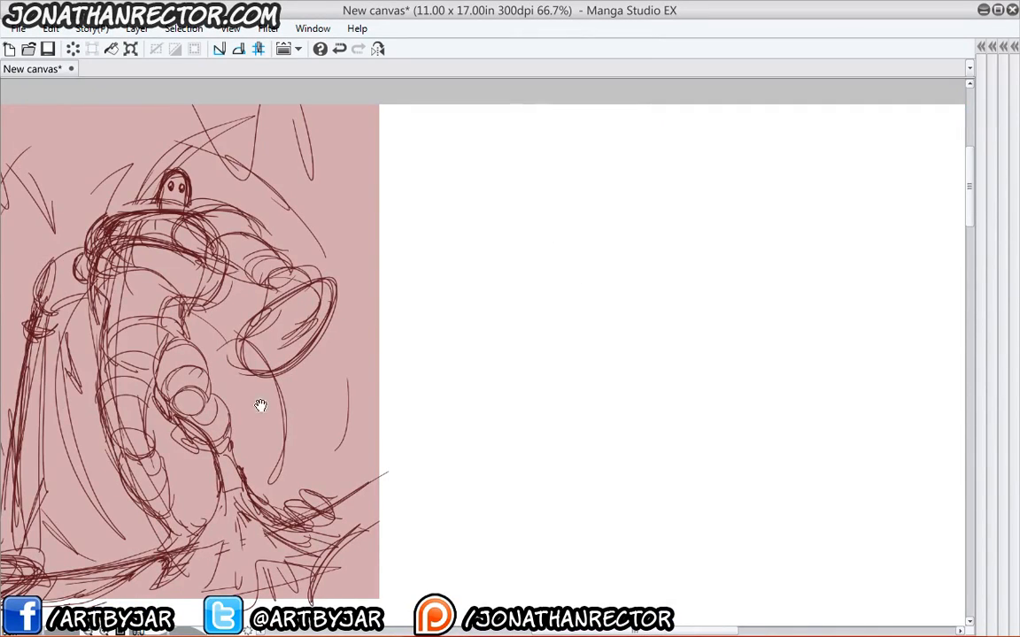
left_click_drag(260, 405, 605, 425)
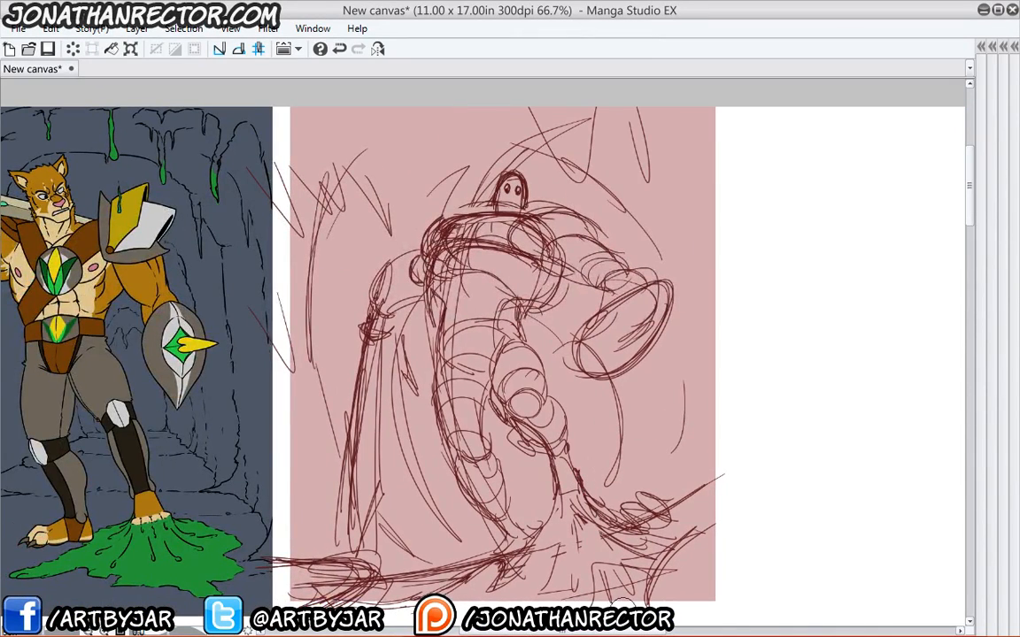
scroll(338, 276, "up", 2)
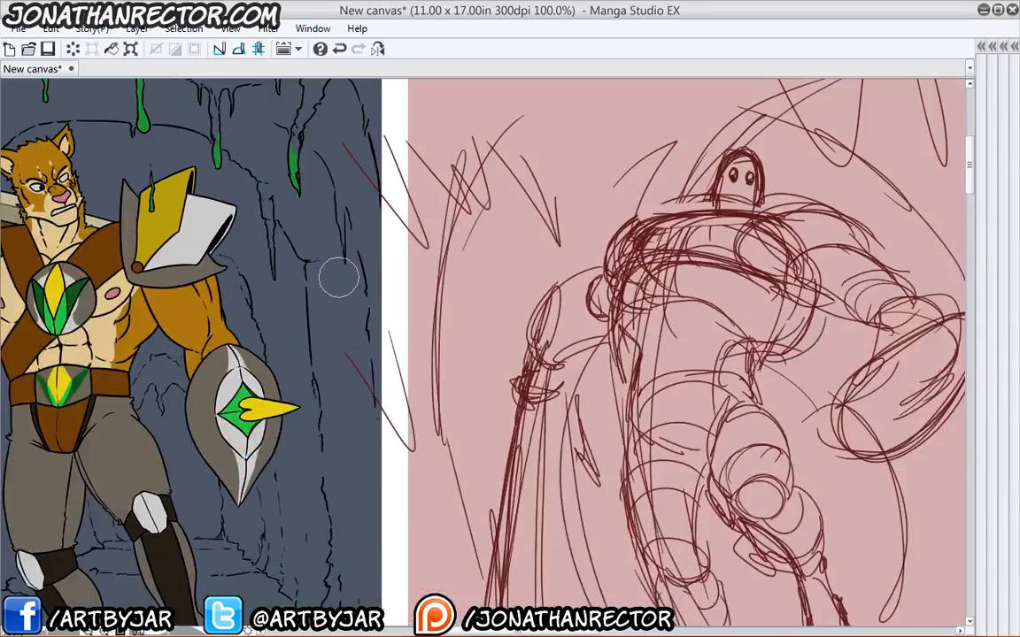
left_click_drag(339, 278, 234, 284)
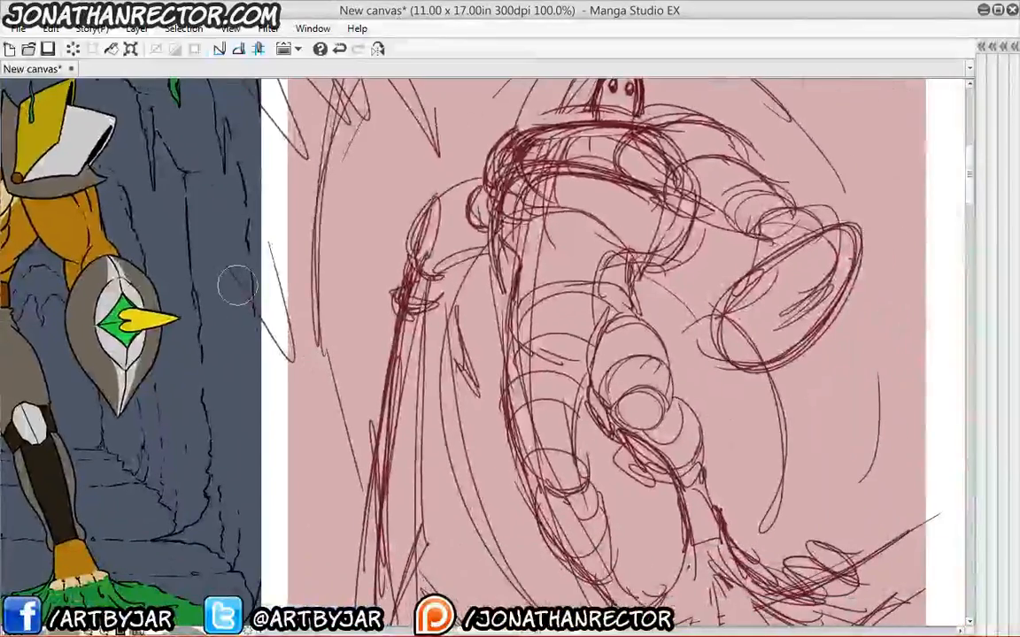
scroll(235, 284, "down", 1)
left_click_drag(153, 450, 197, 510)
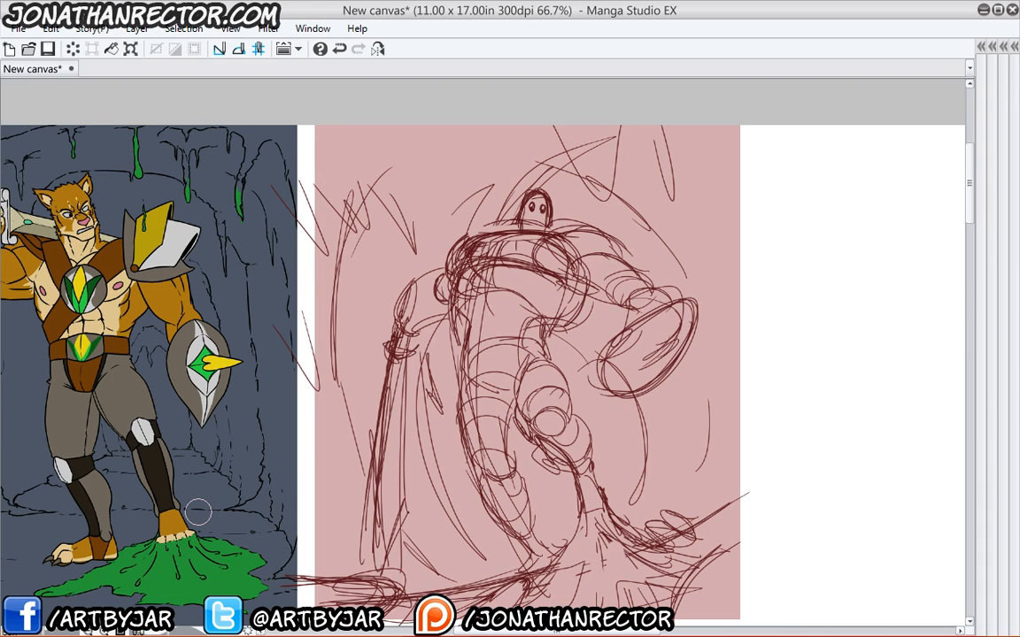
mouse_move(770, 411)
left_mouse_down()
mouse_move(541, 396)
mouse_move(350, 407)
left_mouse_up()
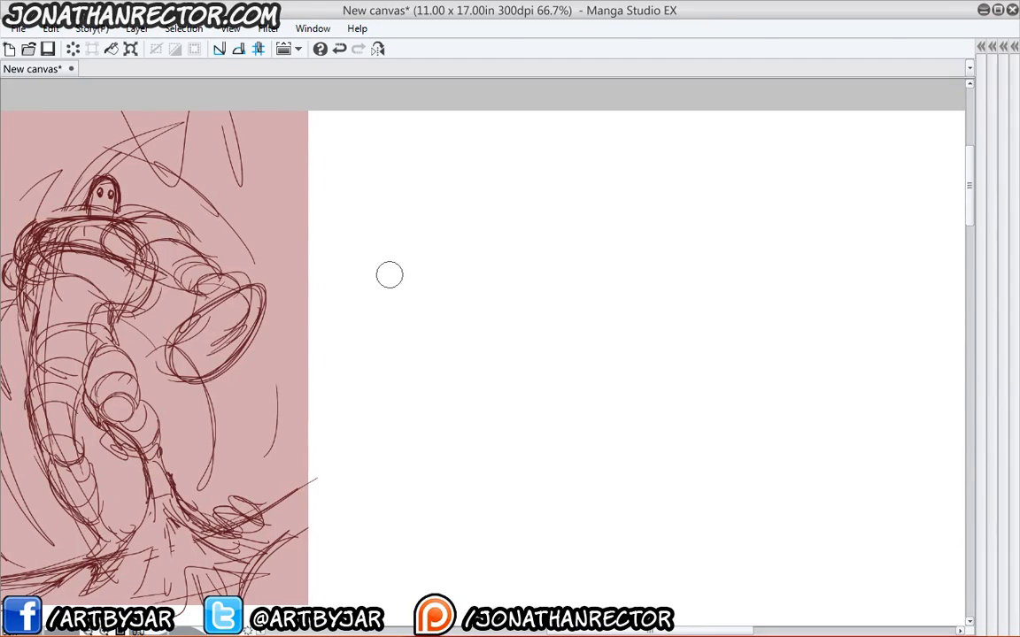
key("Tab")
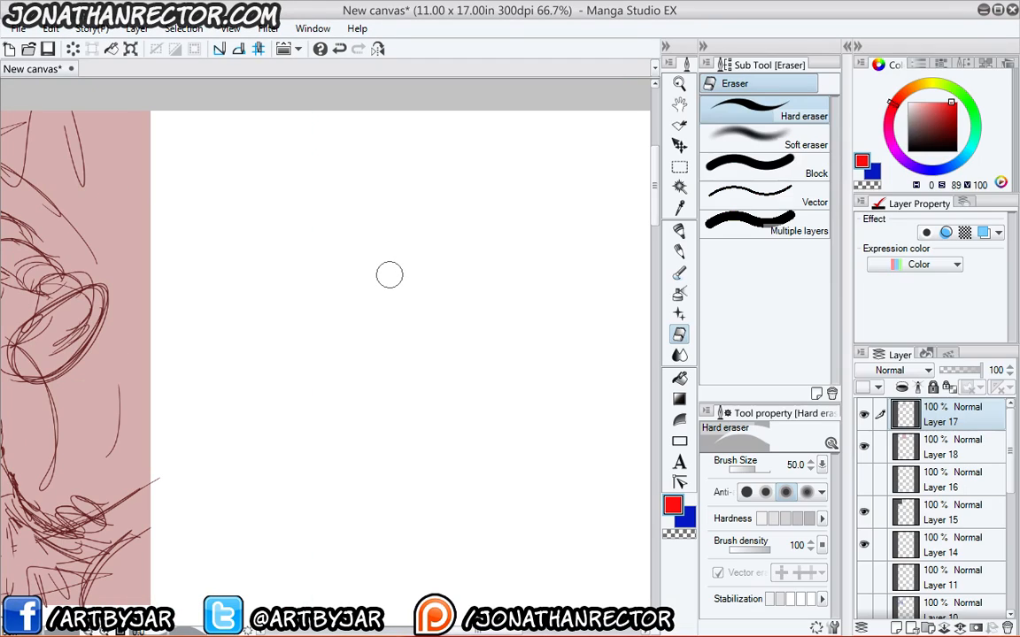
key("Tab")
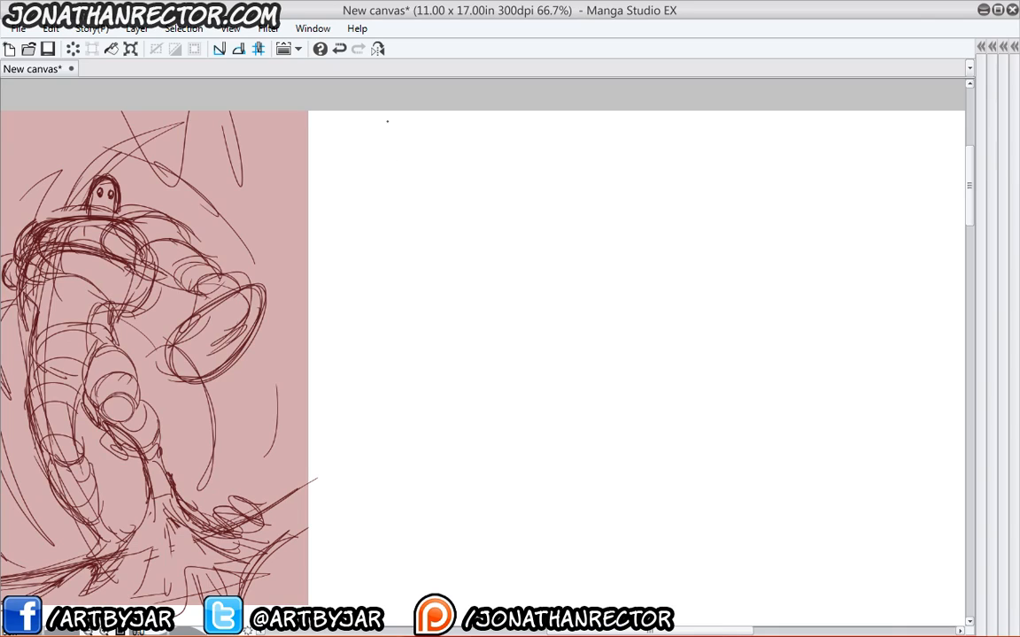
Sketch a tall red rectangular frame with loose overlapping strokes on the blank canvas beside the pink panel.
key("ctrl+plus")
left_click_drag(556, 323, 372, 269)
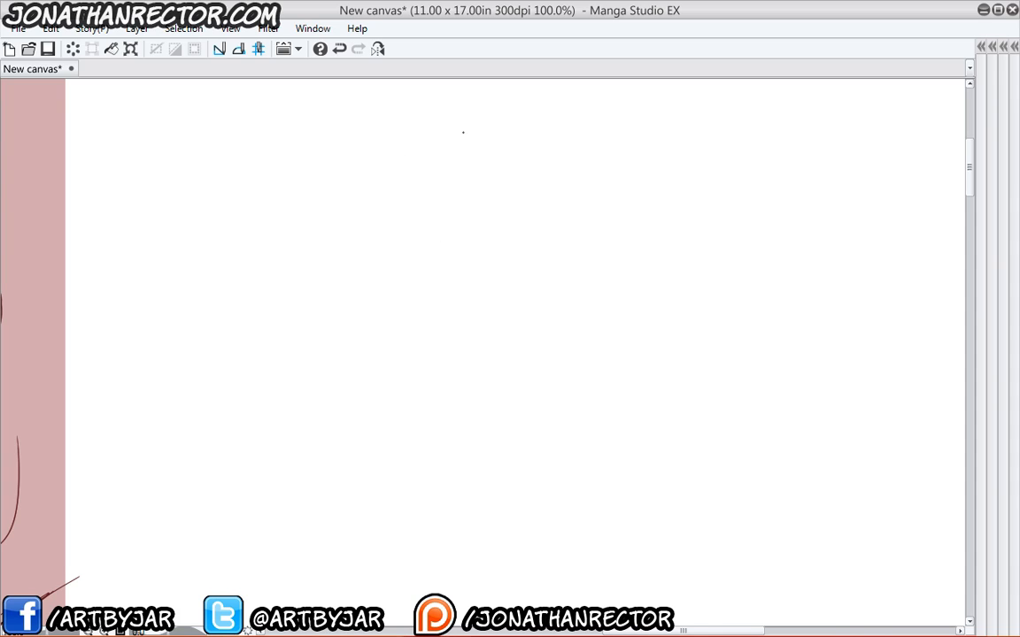
left_click_drag(566, 128, 521, 128)
left_click_drag(584, 353, 593, 484)
left_click_drag(584, 491, 428, 492)
mouse_move(514, 505)
left_mouse_down()
mouse_move(523, 509)
mouse_move(316, 507)
left_mouse_up()
mouse_move(312, 209)
left_mouse_down()
mouse_move(321, 322)
mouse_move(557, 126)
mouse_move(327, 529)
left_mouse_up()
left_click_drag(316, 478, 279, 147)
mouse_move(289, 117)
left_mouse_down()
mouse_move(589, 189)
mouse_move(580, 562)
left_mouse_up()
mouse_move(532, 575)
left_mouse_down()
mouse_move(273, 219)
mouse_move(292, 132)
left_mouse_up()
Erase stray strokes inside the tall frame and redraw its sides, top and base with rounded corners.
key("e")
left_click_drag(568, 232, 568, 477)
mouse_move(538, 523)
left_mouse_down()
mouse_move(412, 500)
mouse_move(334, 436)
mouse_move(315, 301)
mouse_move(265, 133)
mouse_move(291, 499)
mouse_move(369, 604)
mouse_move(539, 569)
mouse_move(296, 405)
left_mouse_up()
key("p")
left_click_drag(288, 141, 323, 531)
left_click_drag(323, 540, 515, 554)
left_click_drag(292, 113, 580, 119)
left_click_drag(582, 133, 591, 556)
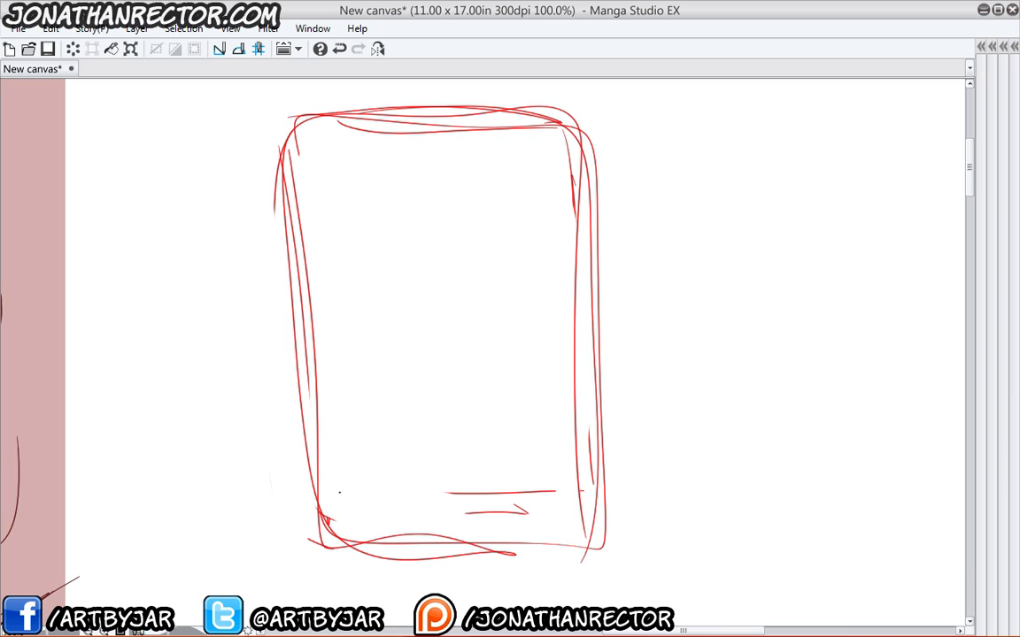
mouse_move(596, 115)
left_mouse_down()
mouse_move(591, 551)
mouse_move(283, 150)
mouse_move(567, 92)
left_mouse_up()
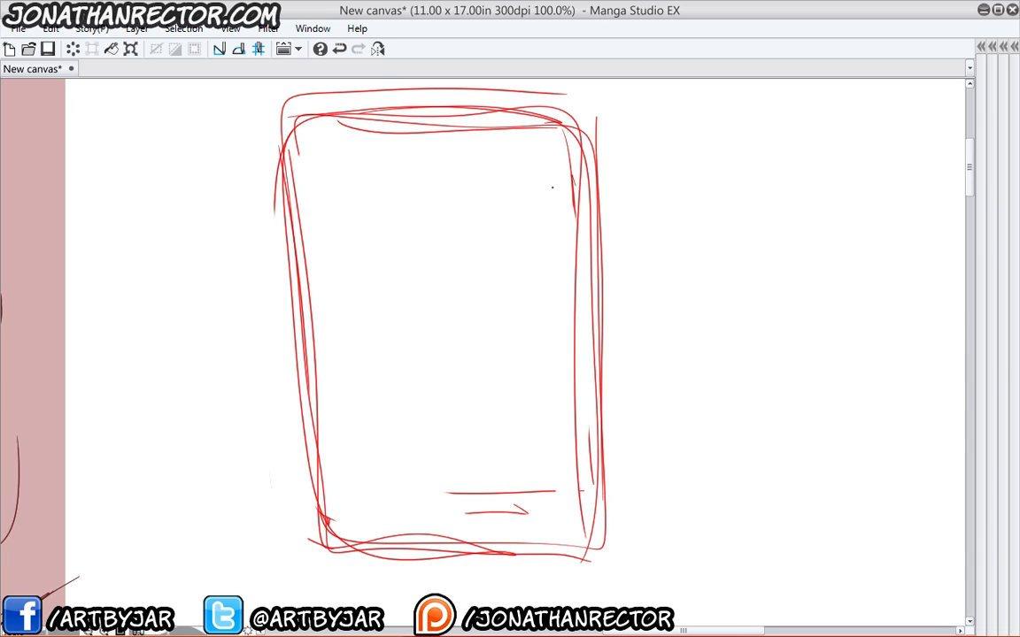
Rough in a small action figure inside the frame with a round torso, extended arm, legs and diagonal back strokes.
mouse_move(491, 228)
left_mouse_down()
mouse_move(504, 266)
mouse_move(487, 275)
left_mouse_up()
left_click_drag(509, 220, 493, 254)
mouse_move(519, 219)
left_mouse_down()
mouse_move(446, 332)
mouse_move(449, 260)
mouse_move(323, 177)
mouse_move(416, 283)
mouse_move(478, 434)
left_mouse_up()
mouse_move(448, 257)
left_mouse_down()
mouse_move(407, 265)
mouse_move(442, 284)
mouse_move(336, 182)
mouse_move(491, 390)
left_mouse_up()
mouse_move(421, 373)
left_mouse_down()
mouse_move(402, 353)
mouse_move(501, 342)
mouse_move(518, 380)
mouse_move(526, 346)
mouse_move(500, 412)
left_mouse_up()
left_click_drag(510, 325, 528, 413)
left_click_drag(504, 279, 528, 413)
left_click_drag(453, 234, 555, 304)
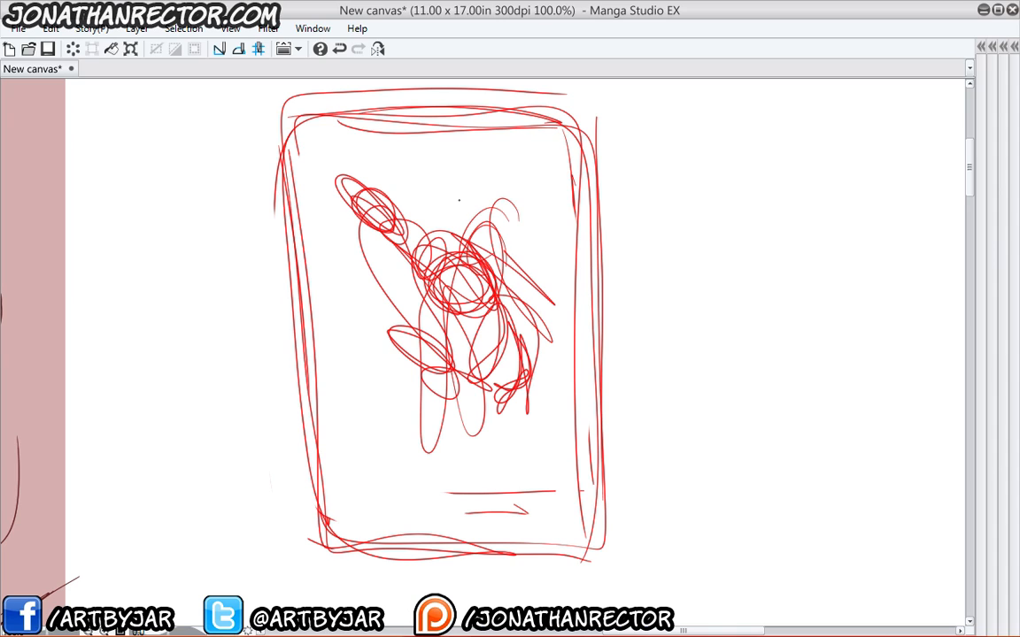
Add sharp diagonal shapes above and below the small figure, with dense slanted hatching in the frame's lower area.
left_click_drag(419, 161, 561, 301)
mouse_move(437, 166)
left_mouse_down()
mouse_move(499, 184)
mouse_move(531, 358)
left_mouse_up()
left_click_drag(520, 422, 510, 502)
mouse_move(470, 473)
left_mouse_down()
mouse_move(354, 403)
mouse_move(434, 478)
mouse_move(425, 469)
left_mouse_up()
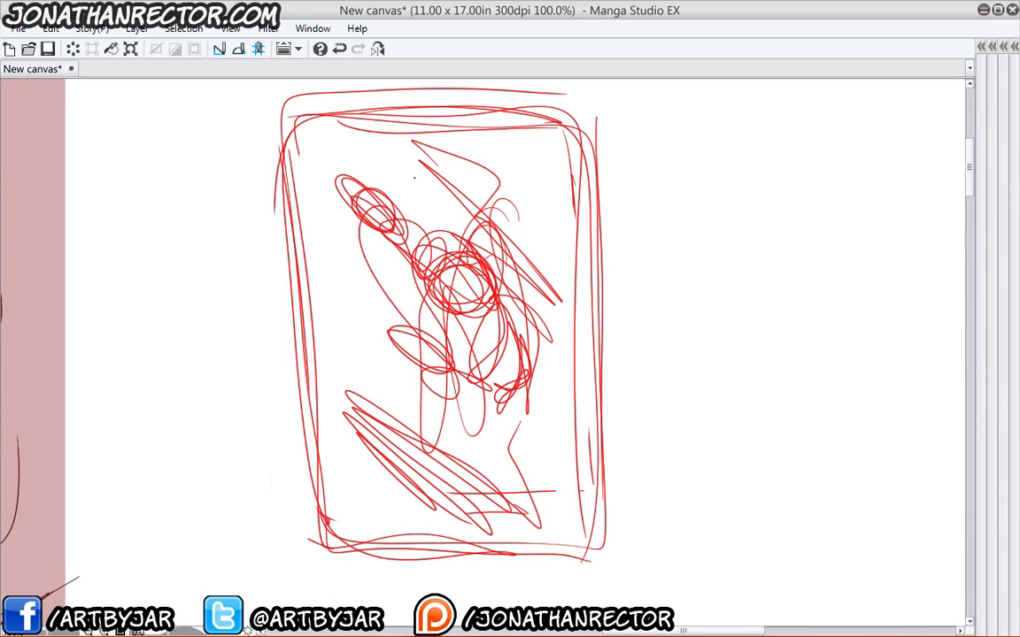
Fade the small action figure and the slanted hatching inside the tall frame with an enlarged Soft eraser.
key("Tab")
key("e")
left_click(756, 137)
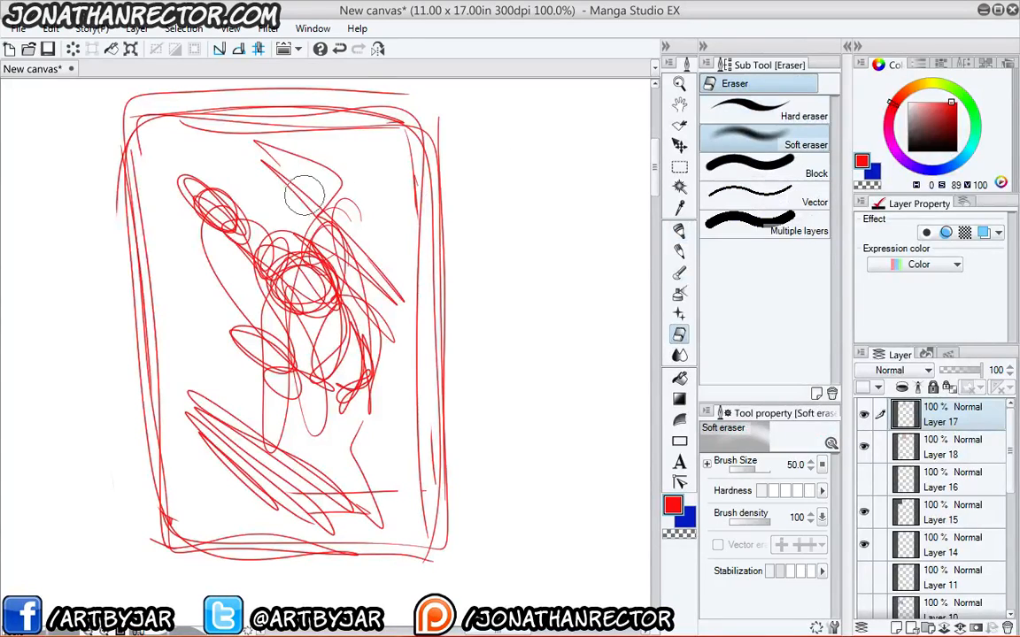
key("Tab")
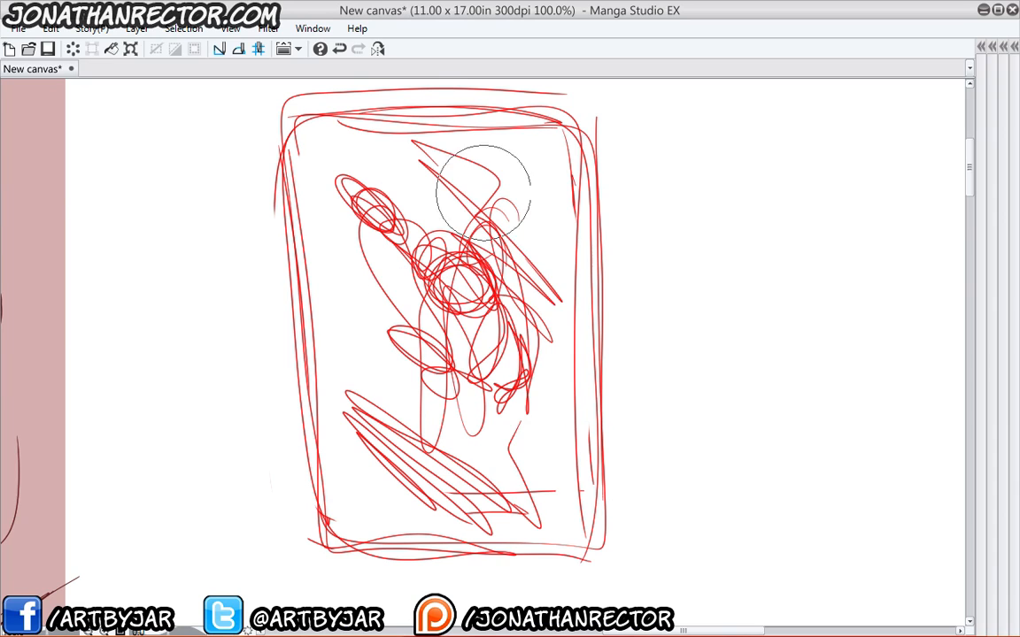
mouse_move(444, 150)
left_mouse_down()
mouse_move(469, 429)
mouse_move(443, 157)
mouse_move(396, 485)
mouse_move(446, 495)
mouse_move(400, 171)
mouse_move(458, 447)
left_mouse_up()
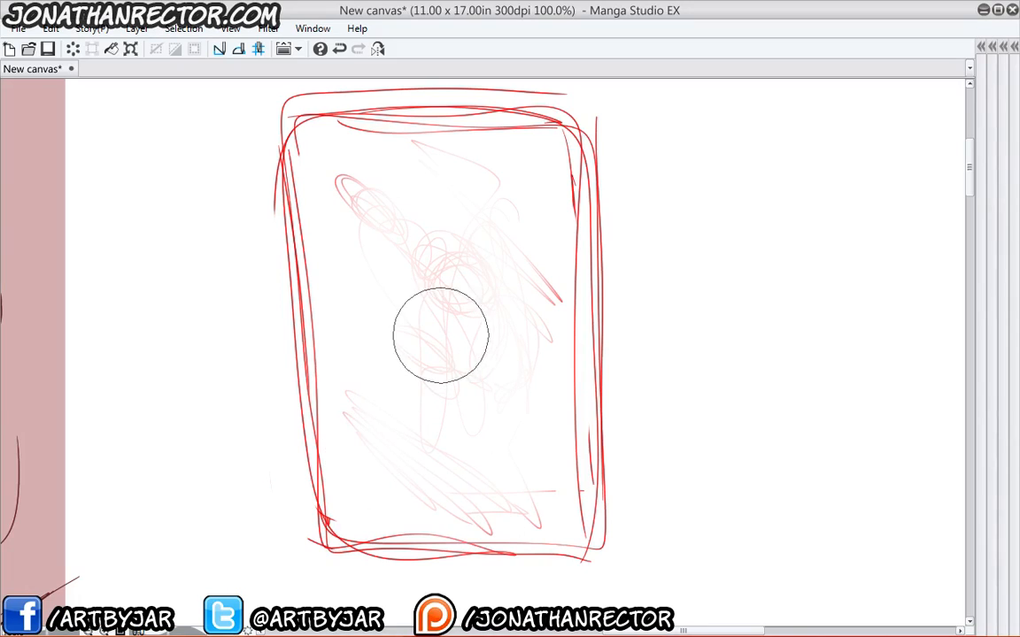
Sketch a bold oval with curved body strokes and a loose lower loop over the faded figure in the frame.
key("p")
mouse_move(442, 248)
left_mouse_down()
mouse_move(420, 276)
mouse_move(465, 266)
mouse_move(434, 305)
mouse_move(443, 275)
mouse_move(434, 265)
mouse_move(448, 257)
mouse_move(441, 317)
left_mouse_up()
mouse_move(419, 272)
left_mouse_down()
mouse_move(460, 265)
mouse_move(425, 301)
mouse_move(443, 246)
left_mouse_up()
mouse_move(468, 257)
left_mouse_down()
mouse_move(490, 334)
mouse_move(478, 338)
left_mouse_up()
left_click_drag(479, 337, 513, 324)
left_click_drag(507, 274, 478, 352)
mouse_move(455, 333)
left_mouse_down()
mouse_move(516, 389)
mouse_move(496, 400)
left_mouse_up()
left_click_drag(442, 329, 461, 364)
Build an outstretched arm from overlapping circles, ending in a round fist near the frame's upper left side.
left_click_drag(369, 219, 421, 244)
left_click_drag(353, 234, 408, 258)
left_click_drag(383, 222, 421, 251)
left_click_drag(383, 257, 394, 268)
mouse_move(370, 222)
left_mouse_down()
mouse_move(338, 210)
mouse_move(332, 184)
mouse_move(317, 185)
mouse_move(327, 241)
mouse_move(348, 241)
mouse_move(347, 232)
mouse_move(407, 247)
left_mouse_up()
Reinforce the body with repeated diagonal curves and add a scribbled round form at its lower right end.
left_click_drag(491, 280, 530, 348)
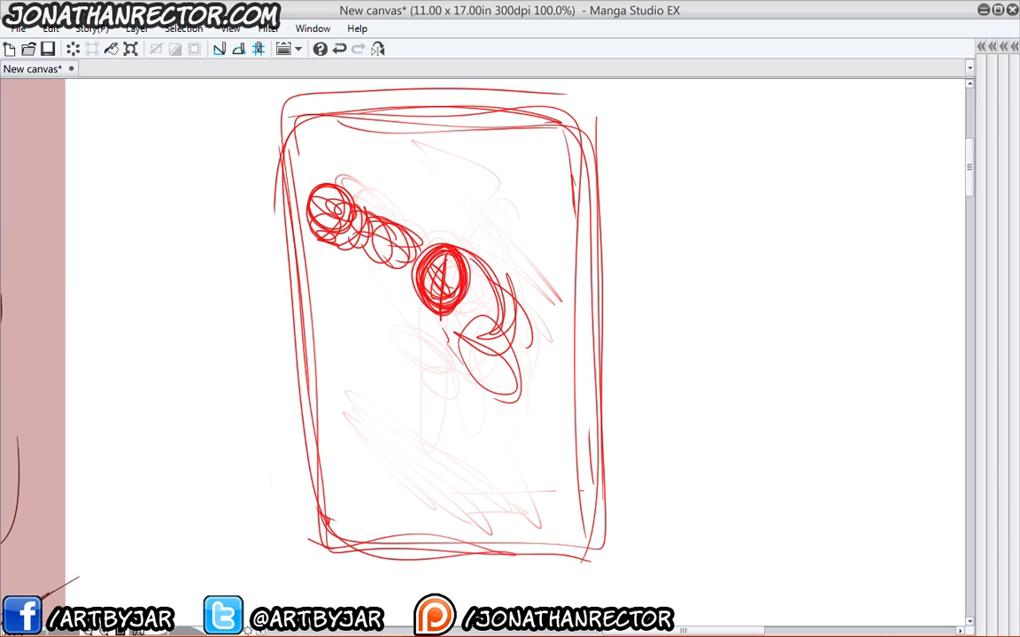
left_click_drag(509, 309, 541, 367)
mouse_move(492, 311)
left_mouse_down()
mouse_move(522, 349)
mouse_move(498, 357)
left_mouse_up()
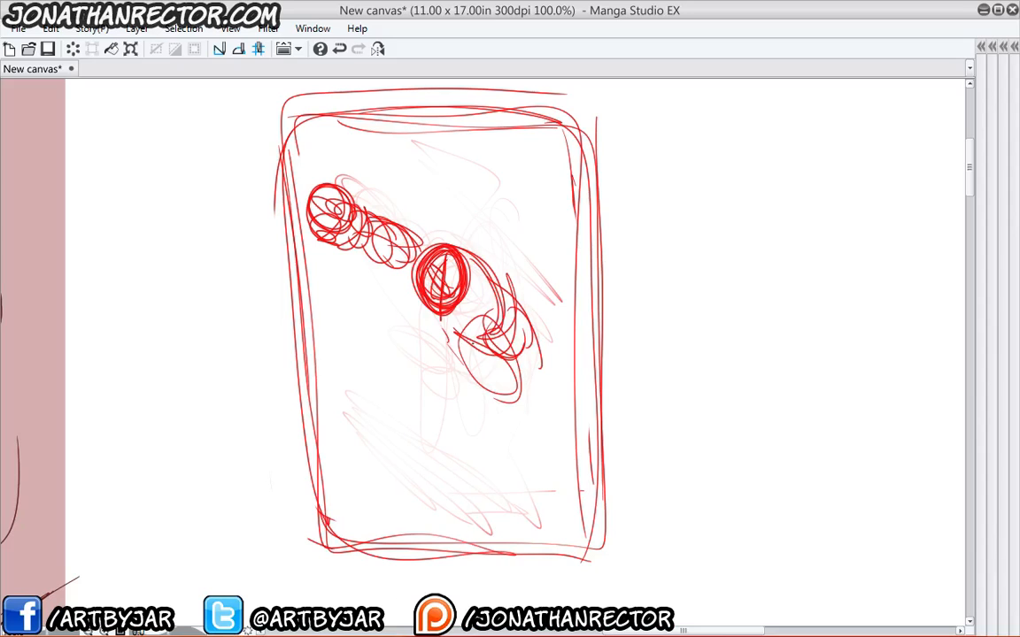
left_click_drag(433, 315, 485, 360)
left_click_drag(456, 251, 518, 322)
mouse_move(442, 230)
left_mouse_down()
mouse_move(434, 328)
mouse_move(425, 300)
mouse_move(416, 327)
left_mouse_up()
mouse_move(409, 275)
left_mouse_down()
mouse_move(380, 293)
mouse_move(407, 283)
mouse_move(372, 253)
left_mouse_up()
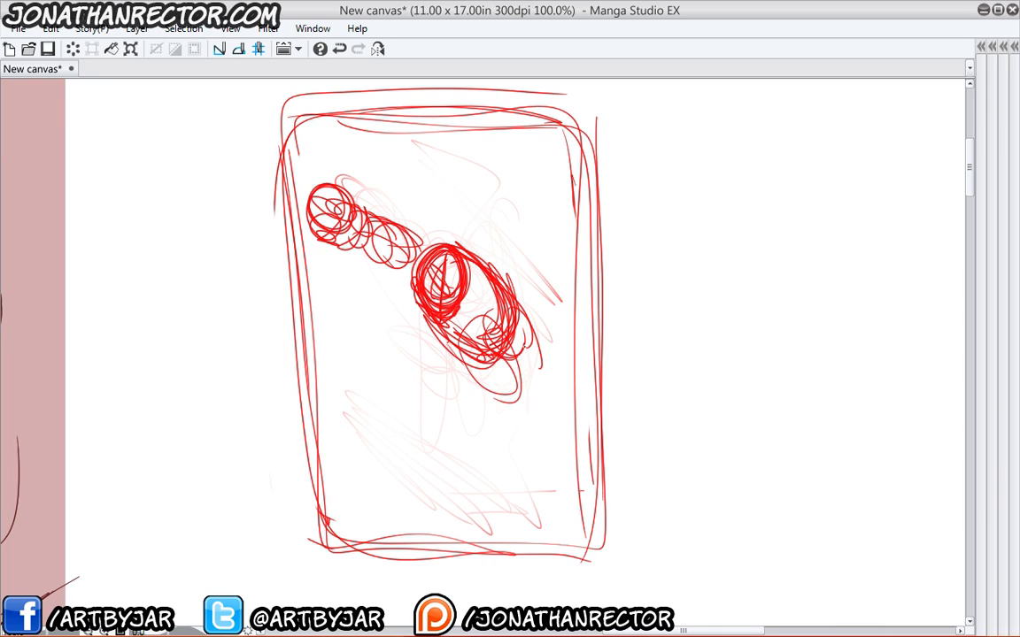
mouse_move(460, 301)
left_mouse_down()
mouse_move(473, 328)
mouse_move(536, 370)
mouse_move(551, 341)
mouse_move(524, 341)
mouse_move(496, 276)
mouse_move(509, 301)
mouse_move(485, 326)
mouse_move(469, 306)
mouse_move(509, 270)
mouse_move(496, 327)
mouse_move(469, 293)
mouse_move(487, 270)
mouse_move(423, 318)
mouse_move(399, 309)
mouse_move(460, 332)
mouse_move(434, 259)
mouse_move(535, 288)
left_mouse_up()
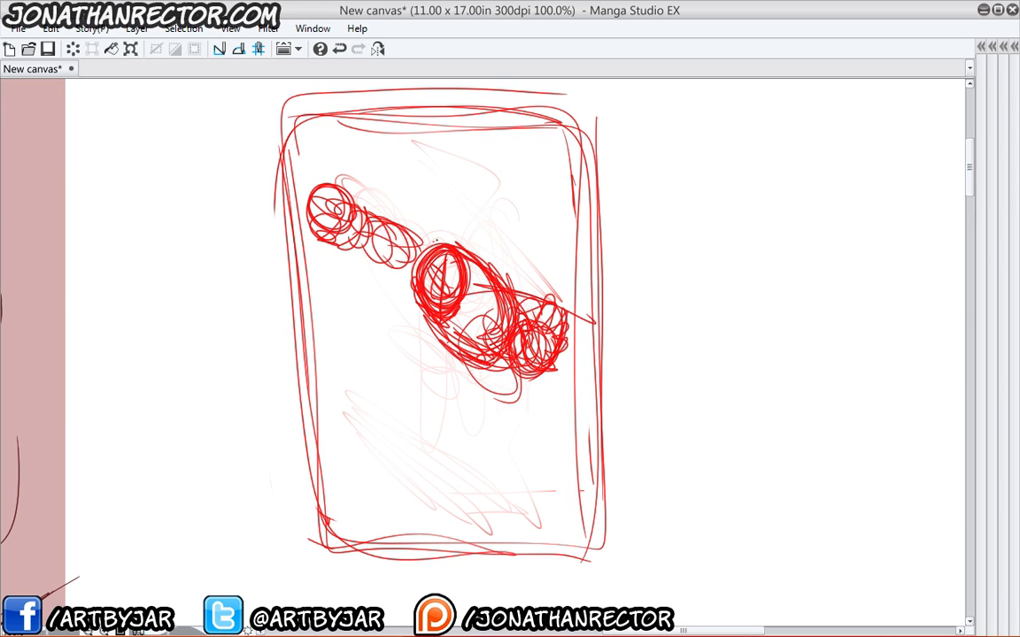
Draw a sweeping pointed shape above the figure's back out to the frame's right edge and darken the body's underside.
left_click_drag(390, 217, 432, 181)
mouse_move(434, 226)
left_mouse_down()
mouse_move(521, 190)
mouse_move(515, 246)
left_mouse_up()
mouse_move(536, 285)
left_mouse_down()
mouse_move(421, 265)
mouse_move(540, 190)
left_mouse_up()
left_click_drag(381, 213, 447, 187)
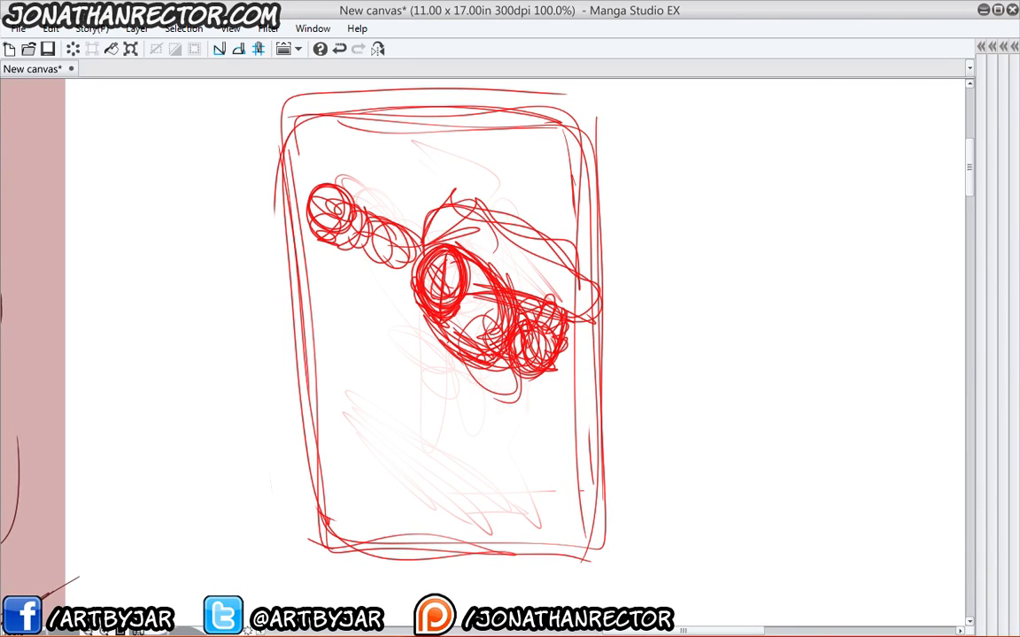
mouse_move(449, 291)
left_mouse_down()
mouse_move(452, 316)
mouse_move(500, 346)
left_mouse_up()
mouse_move(403, 295)
left_mouse_down()
mouse_move(456, 338)
mouse_move(363, 255)
left_mouse_up()
left_click_drag(447, 241, 556, 250)
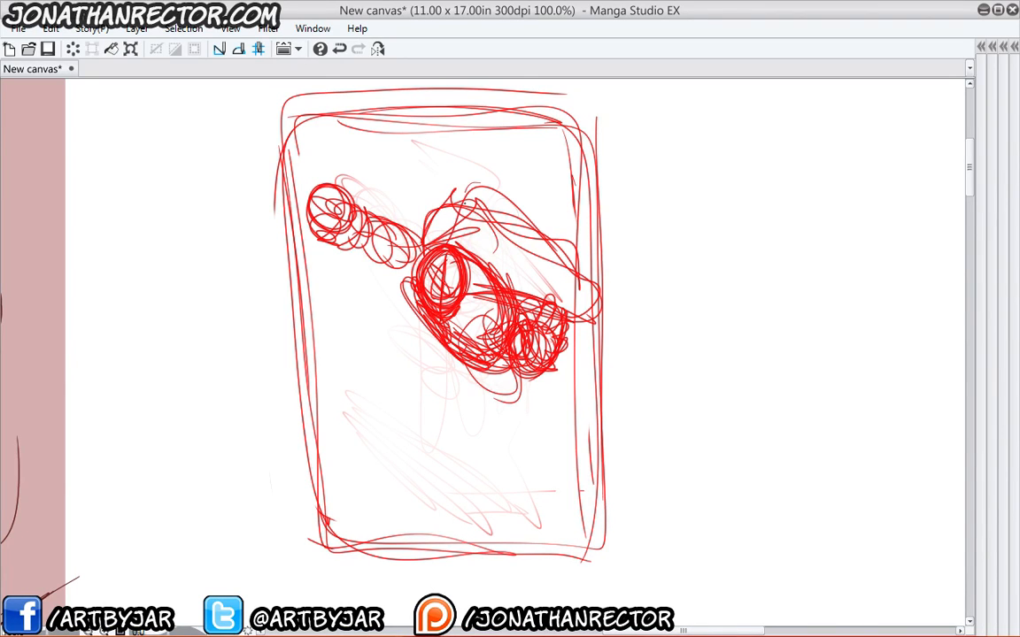
left_click_drag(479, 188, 423, 246)
mouse_move(447, 202)
left_mouse_down()
mouse_move(595, 301)
mouse_move(425, 239)
left_mouse_up()
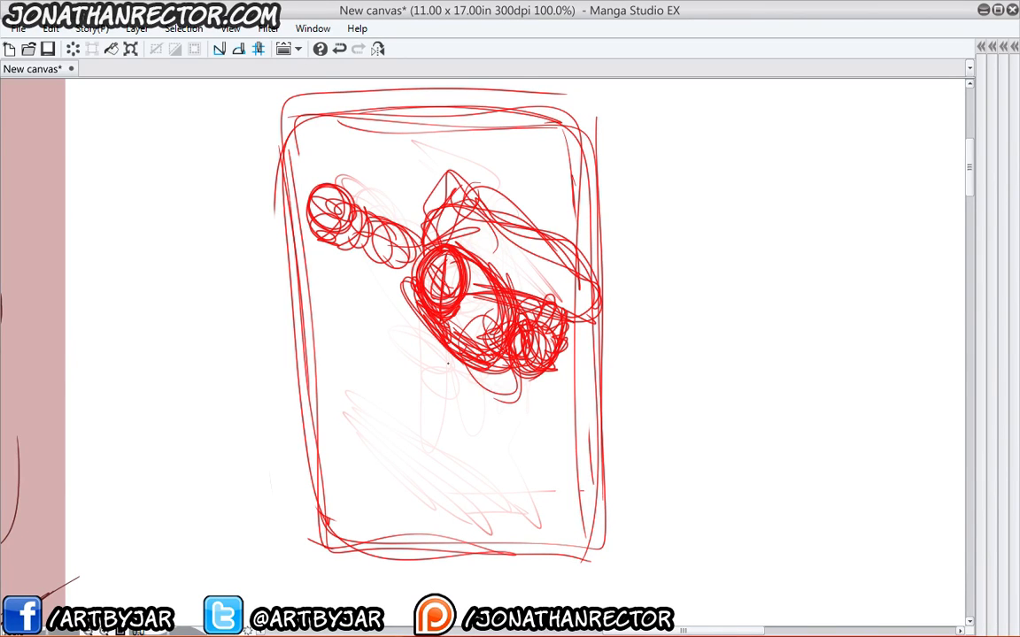
Sketch a second, smaller figure in the frame's lower area with a round head, oval body and angular limbs.
left_click_drag(451, 312, 381, 278)
mouse_move(458, 451)
left_mouse_down()
mouse_move(495, 460)
mouse_move(478, 473)
mouse_move(434, 424)
mouse_move(442, 409)
left_mouse_up()
left_click_drag(412, 449, 453, 547)
left_click_drag(459, 435, 557, 459)
left_click_drag(508, 449, 559, 464)
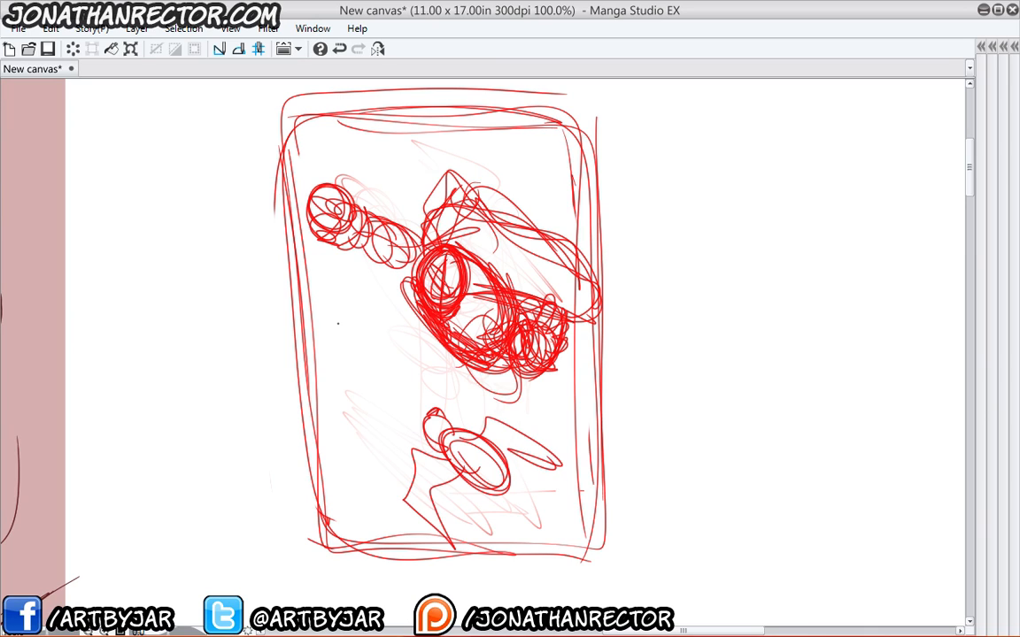
Scatter small debris marks, dots and tiny loops through the empty space around the two figures.
mouse_move(335, 306)
left_mouse_down()
mouse_move(337, 331)
mouse_move(380, 323)
left_mouse_up()
mouse_move(379, 323)
left_mouse_down()
mouse_move(335, 334)
mouse_move(405, 328)
left_mouse_up()
mouse_move(410, 366)
left_mouse_down()
mouse_move(428, 372)
mouse_move(393, 374)
left_mouse_up()
left_click_drag(382, 289, 388, 292)
left_click_drag(390, 184, 396, 193)
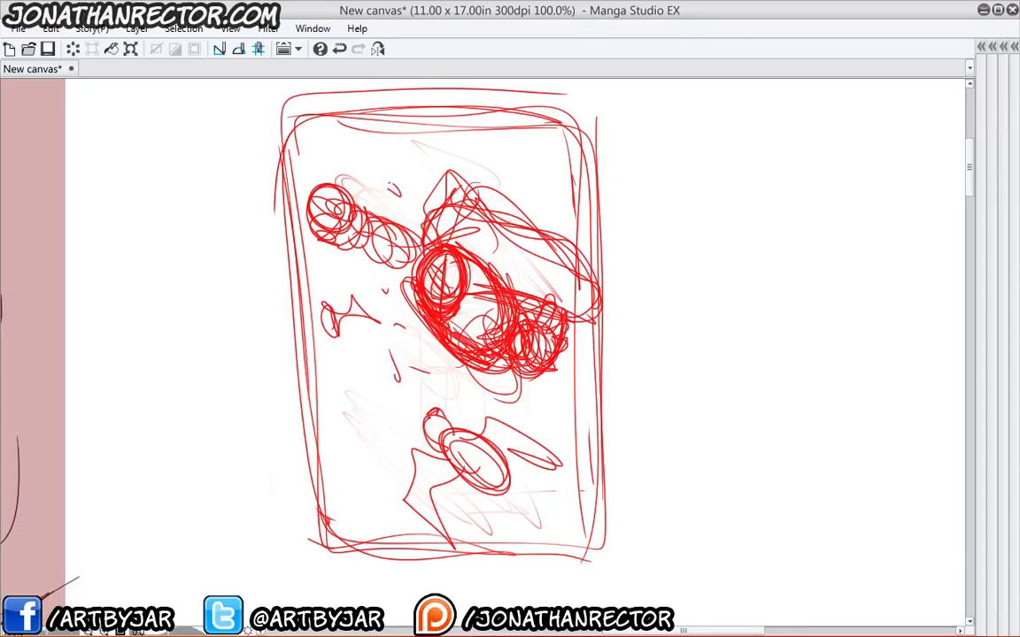
left_click(367, 349)
left_click(348, 385)
left_click_drag(356, 497, 370, 511)
mouse_move(534, 528)
left_mouse_down()
mouse_move(547, 545)
mouse_move(536, 527)
left_mouse_up()
left_click_drag(356, 414, 354, 423)
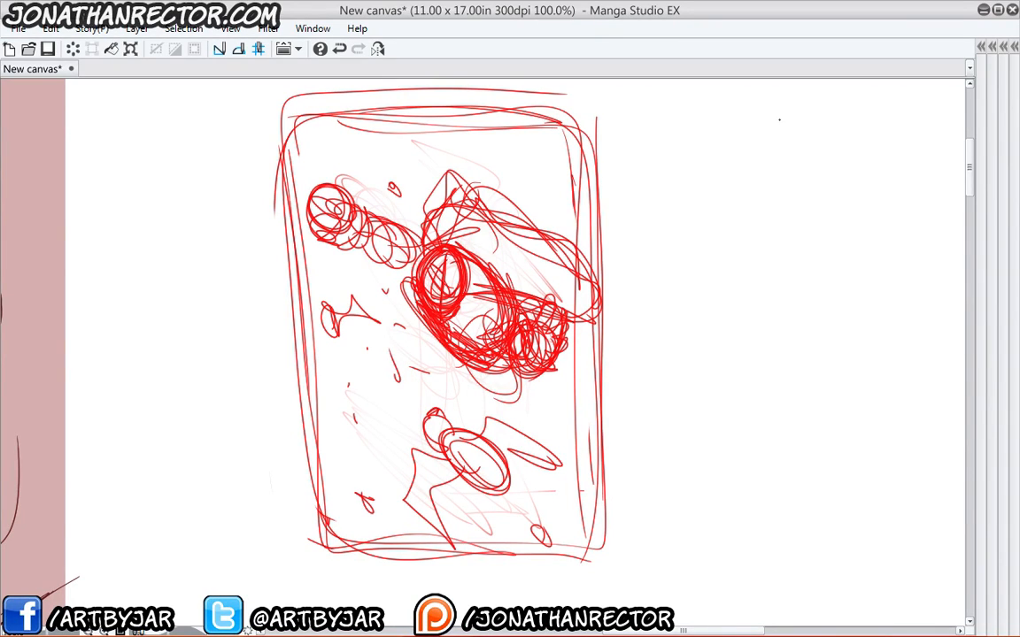
Outline a second tall frame with loose strokes directly beside the finished thumbnail.
left_click_drag(599, 131, 857, 110)
left_click_drag(867, 179, 876, 522)
left_click_drag(687, 534, 873, 524)
mouse_move(617, 131)
left_mouse_down()
mouse_move(655, 513)
mouse_move(606, 522)
left_mouse_up()
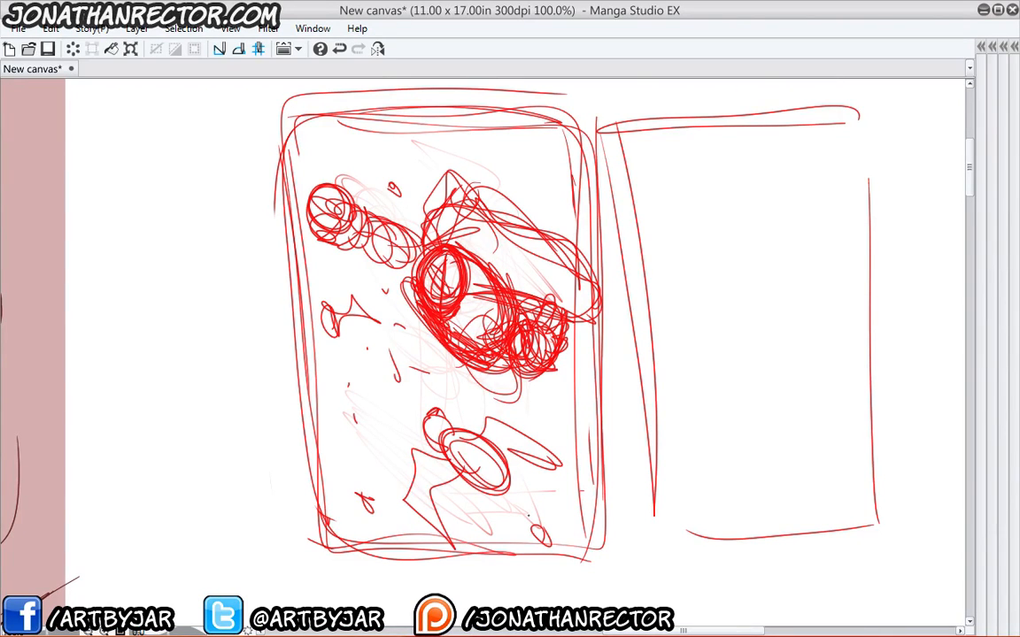
Draw five red dollar signs in the blank space between the pink panel and the framed thumbnail.
key("Tab")
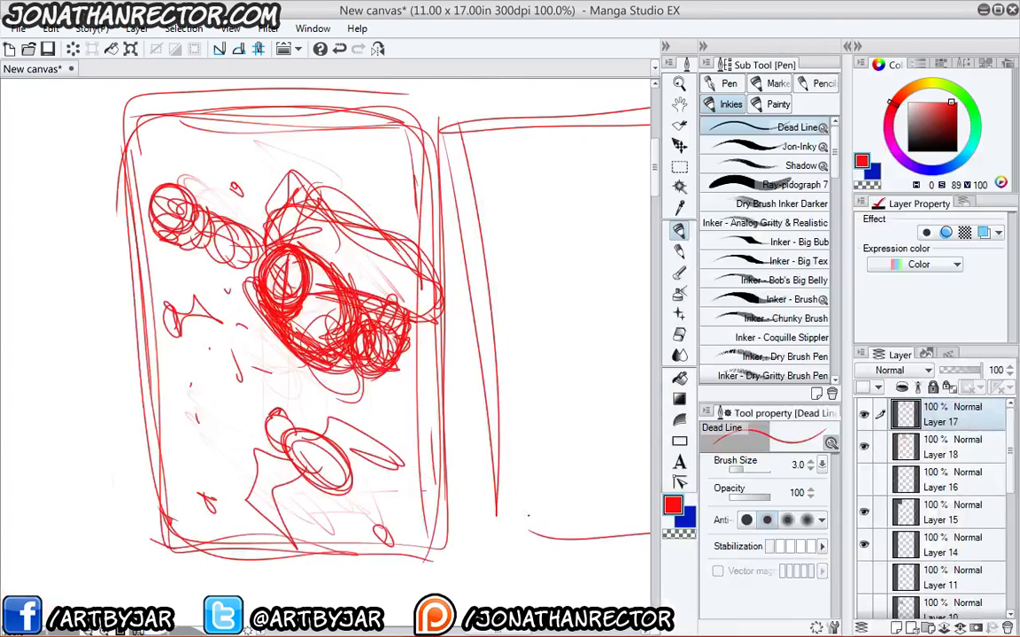
key("ctrl+minus")
key("ctrl+minus")
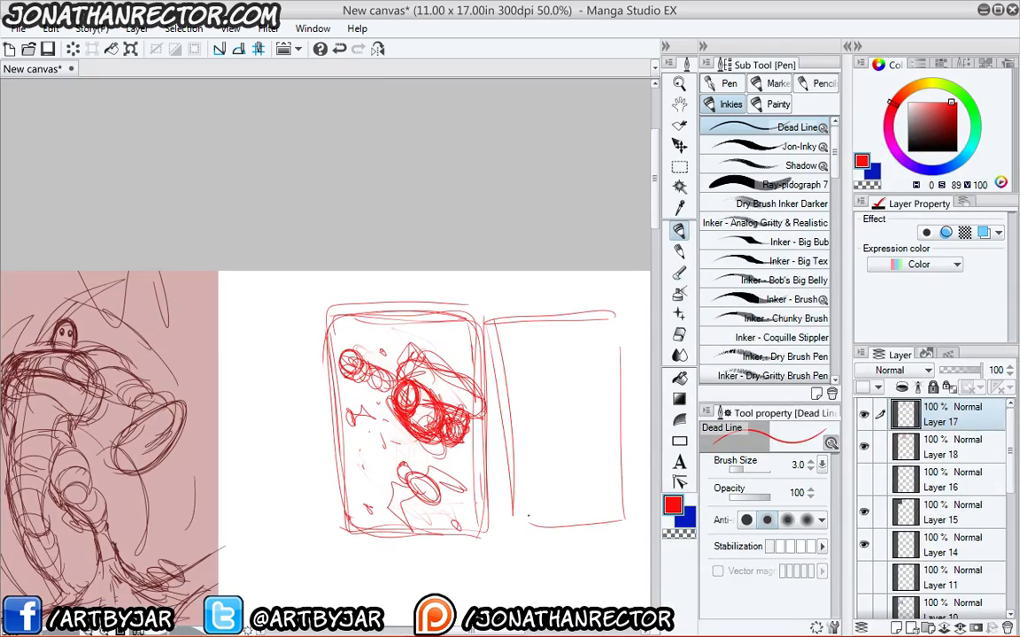
key("space")
left_click_drag(105, 471, 371, 363)
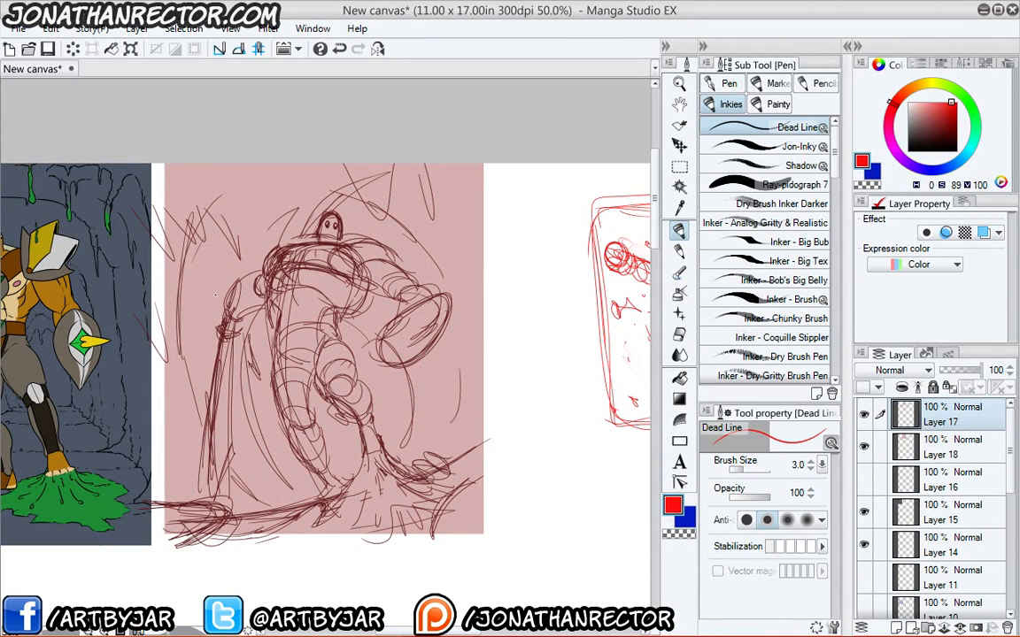
mouse_move(431, 485)
left_mouse_down()
mouse_move(235, 475)
mouse_move(209, 503)
left_mouse_up()
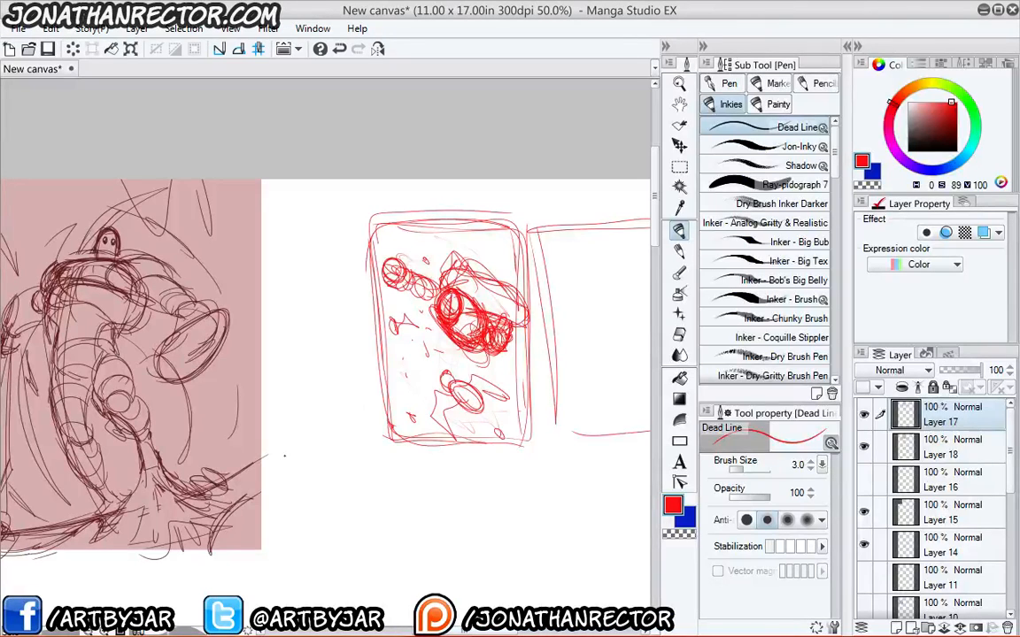
mouse_move(312, 340)
left_mouse_down()
mouse_move(339, 326)
mouse_move(314, 344)
mouse_move(342, 444)
mouse_move(324, 497)
left_mouse_up()
left_click_drag(293, 412, 318, 498)
left_click_drag(392, 469, 356, 508)
left_click_drag(372, 435, 379, 545)
left_click_drag(449, 469, 433, 504)
left_click_drag(424, 445, 471, 560)
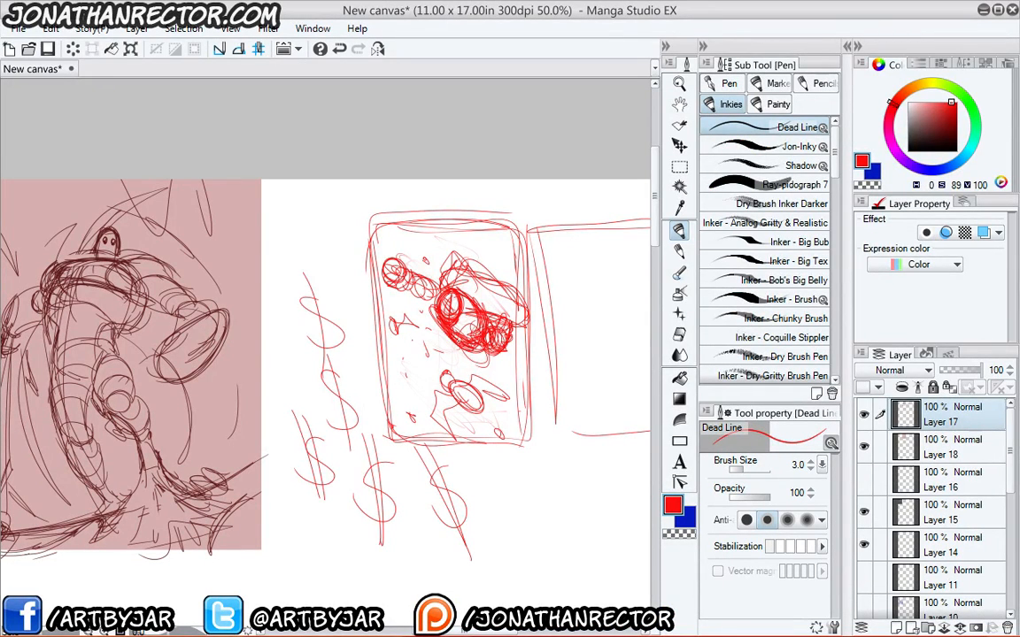
Extend loose frame lines around the thumbnail and circle the dollar signs with a long diagonal oval.
left_click_drag(296, 226, 531, 213)
left_click_drag(554, 425, 404, 483)
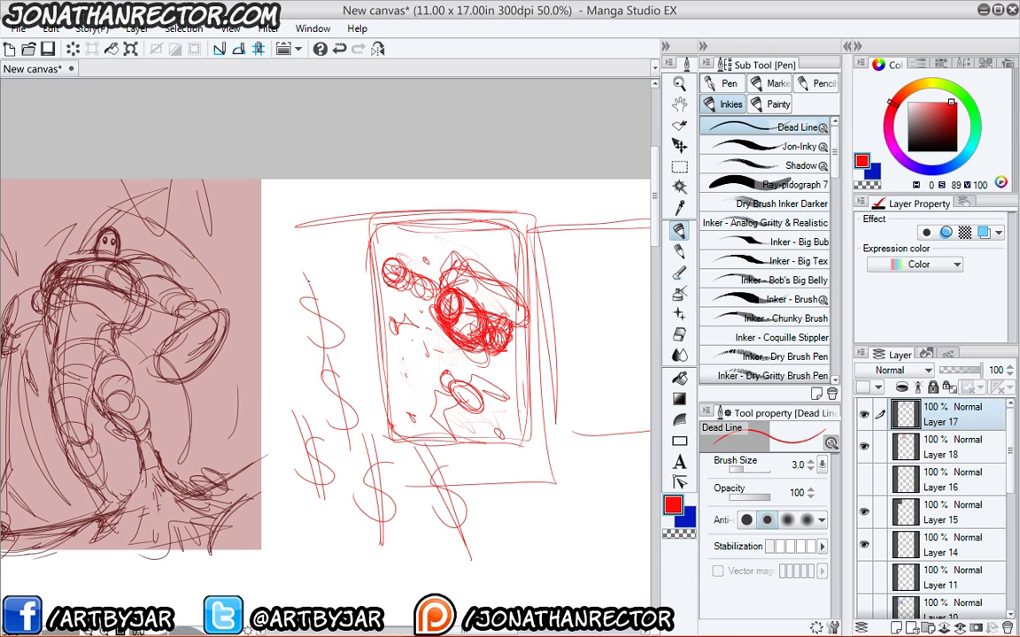
mouse_move(292, 274)
left_mouse_down()
mouse_move(389, 496)
mouse_move(461, 592)
left_mouse_up()
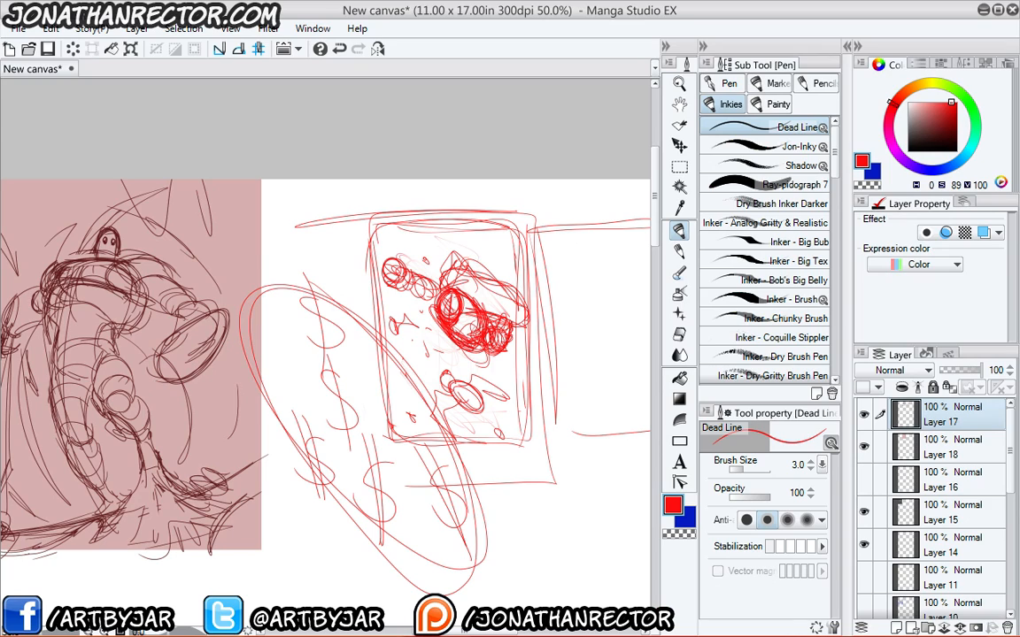
Hide all the existing layers and place the retroartman photo of the ink drawing on a new layer.
left_click_drag(864, 414, 867, 549)
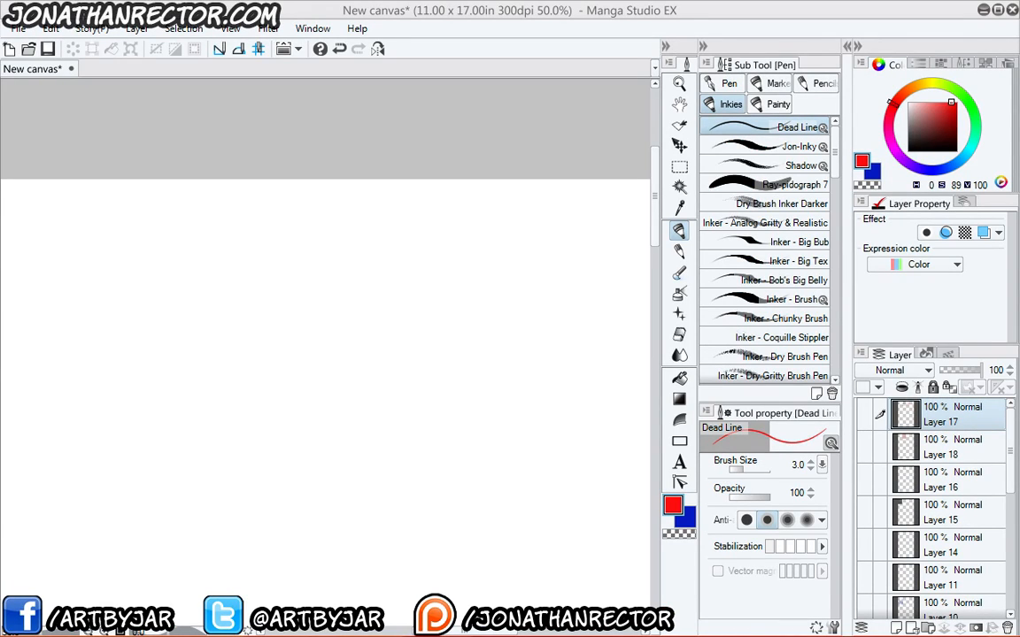
left_click(451, 18)
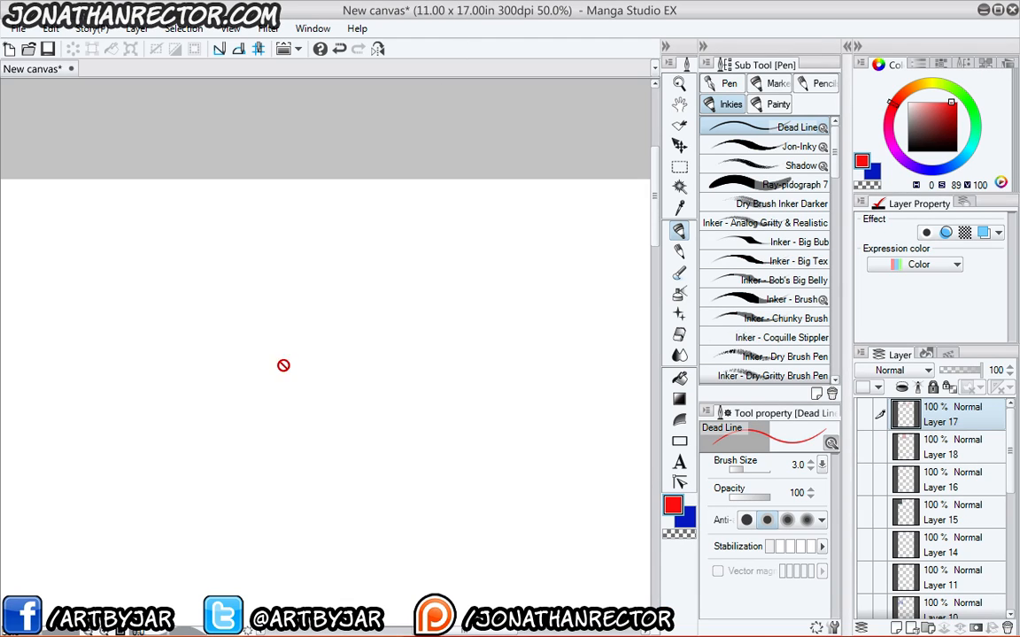
key("ctrl+shift+n")
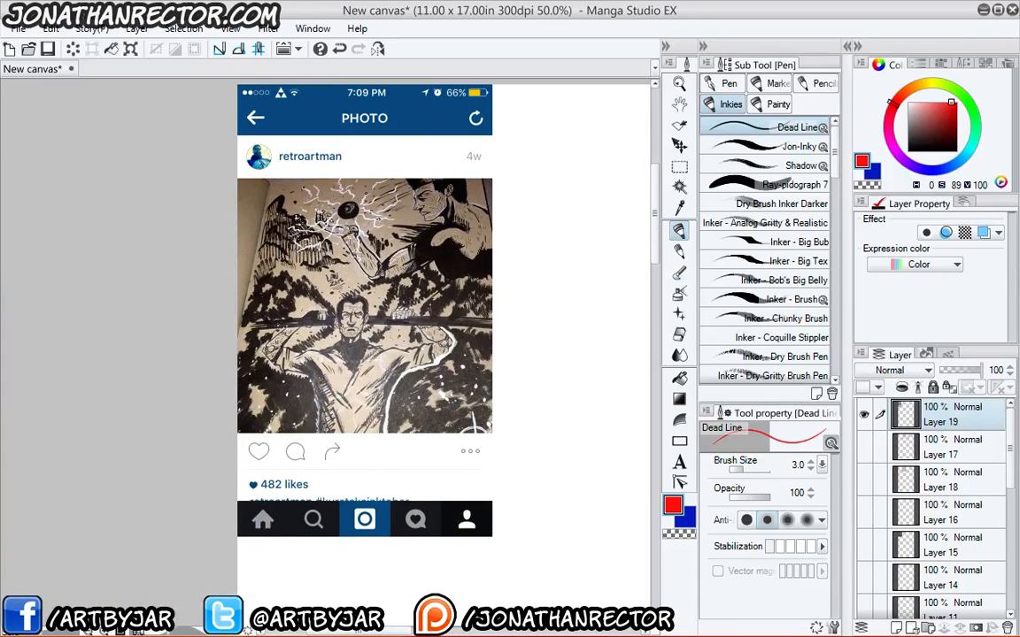
Examine the ink drawing's two figures and black background areas at 100% zoom.
scroll(377, 218, "up", 1)
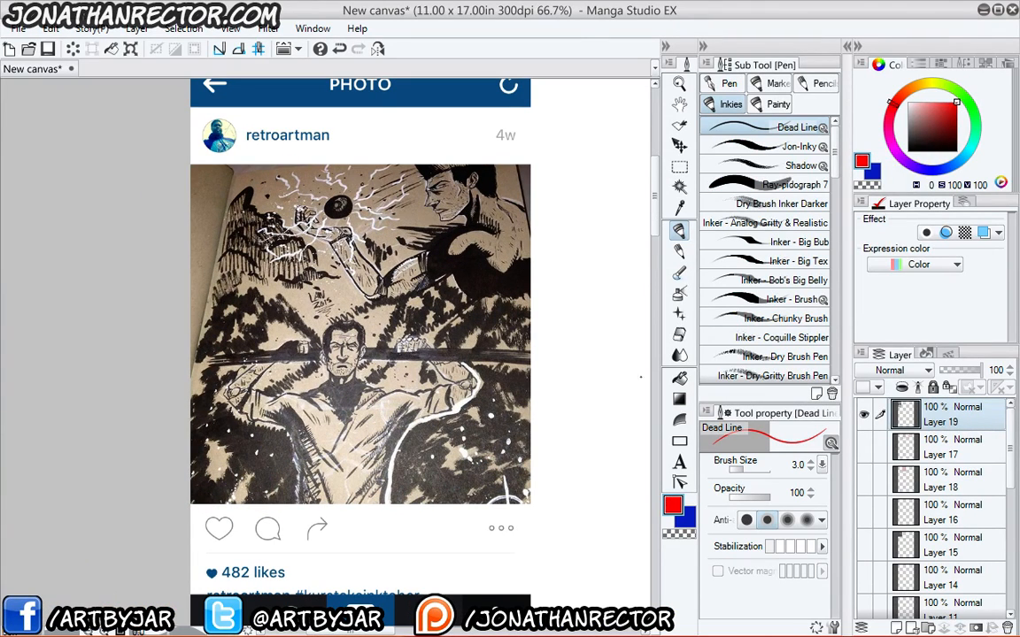
key("ctrl+shift+n")
key("Tab")
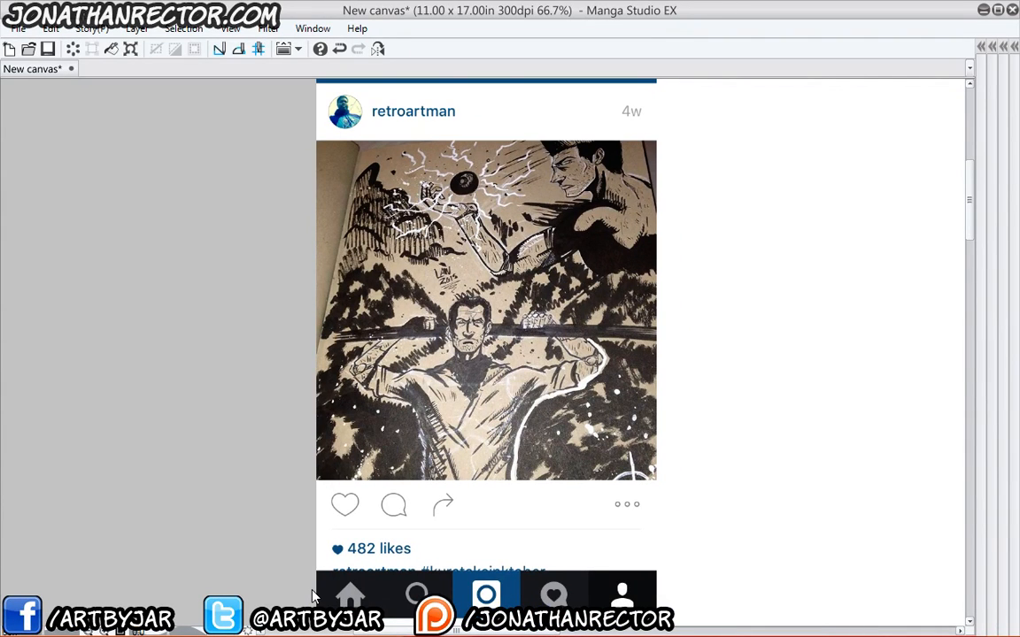
scroll(314, 592, "up", 1)
left_click_drag(378, 330, 301, 435)
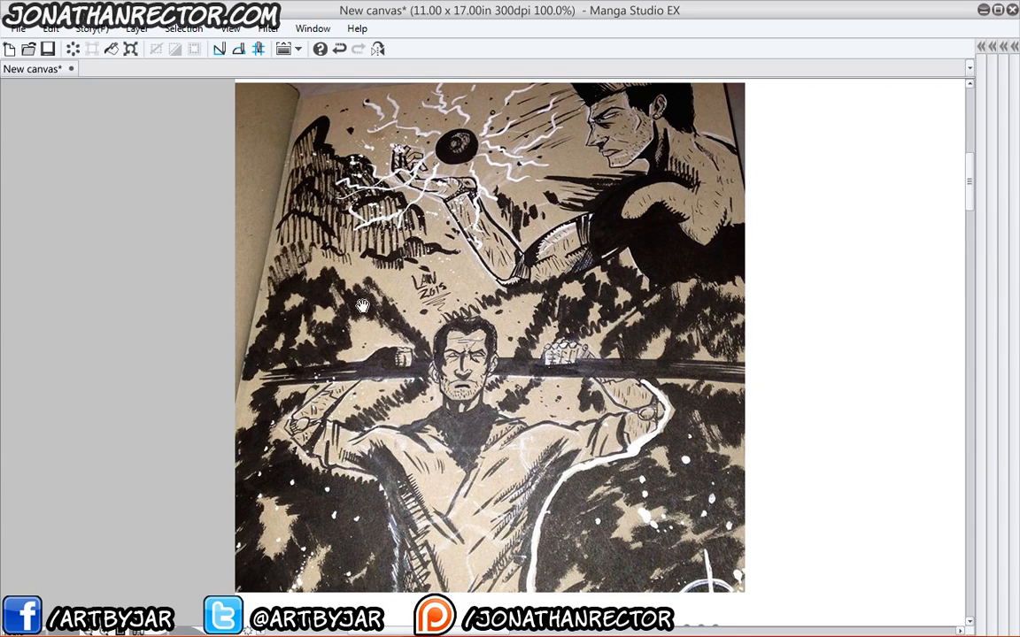
left_click_drag(324, 275, 283, 282)
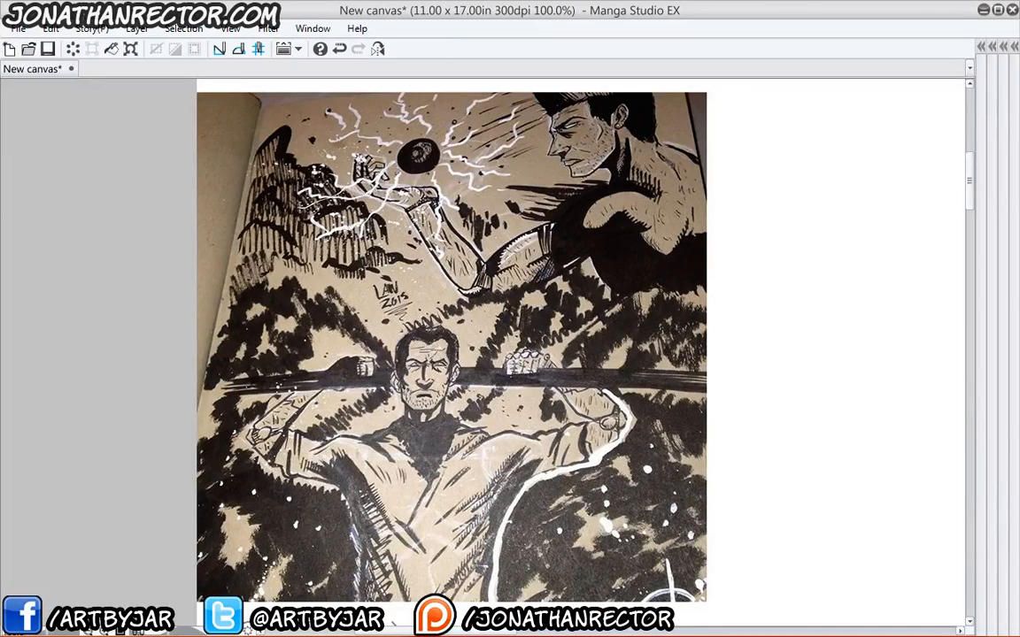
Sketch a red upright rectangular frame on the blank canvas beside the ink drawing.
mouse_move(775, 492)
left_mouse_down()
mouse_move(612, 501)
mouse_move(413, 484)
left_mouse_up()
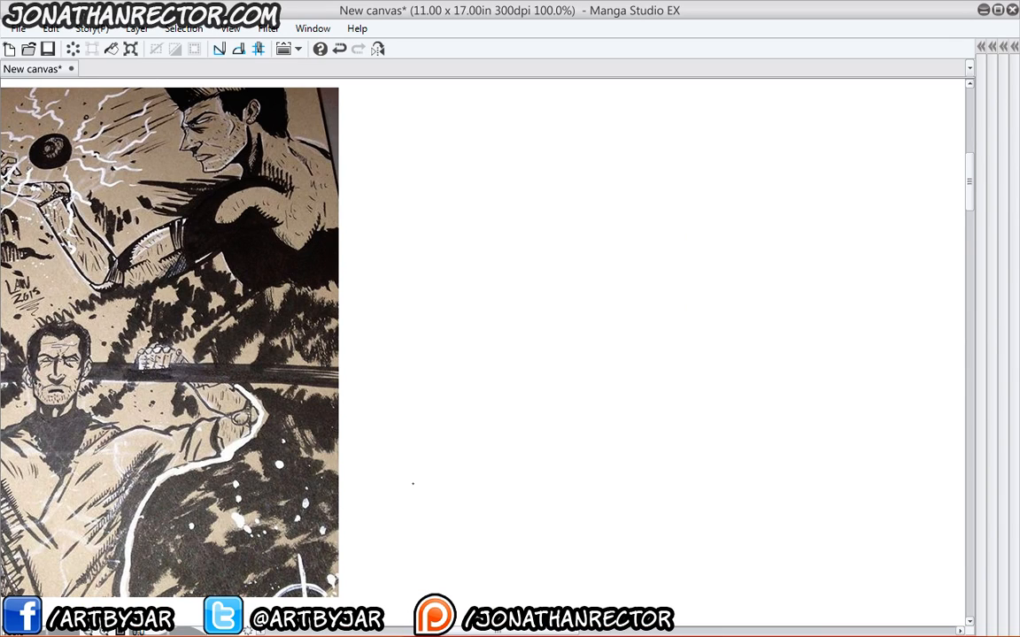
mouse_move(449, 126)
left_mouse_down()
mouse_move(607, 128)
mouse_move(539, 424)
mouse_move(425, 418)
left_mouse_up()
left_click_drag(408, 130, 418, 440)
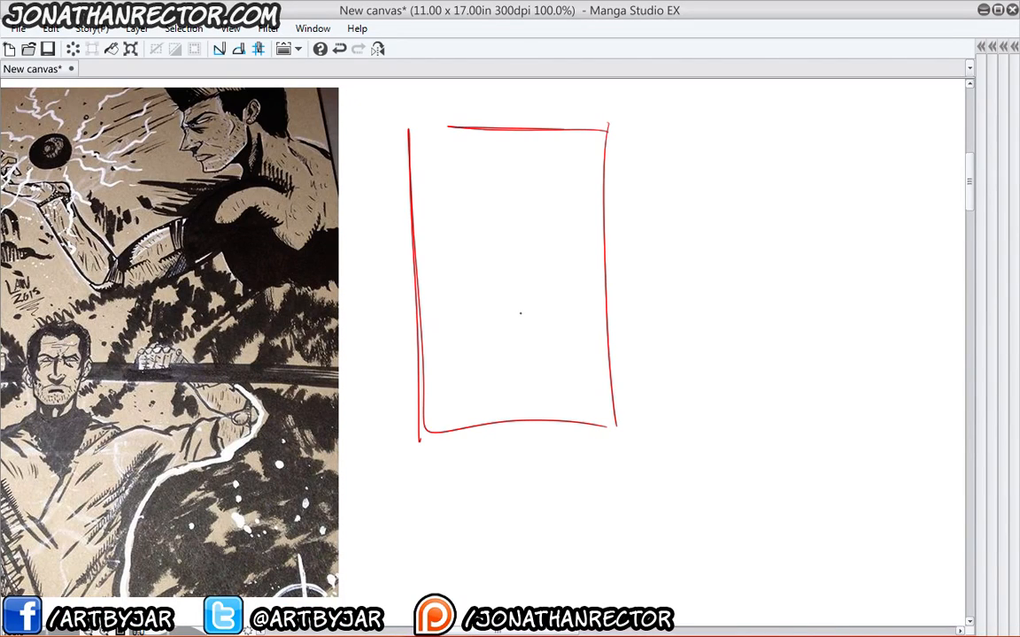
Rough in the lower man inside the frame with an oval head, torso, raised arms and a horizontal bar behind him.
mouse_move(518, 306)
left_mouse_down()
mouse_move(513, 321)
mouse_move(512, 299)
mouse_move(513, 347)
left_mouse_up()
mouse_move(514, 340)
left_mouse_down()
mouse_move(533, 338)
mouse_move(514, 340)
left_mouse_up()
mouse_move(503, 338)
left_mouse_down()
mouse_move(471, 333)
mouse_move(496, 340)
left_mouse_up()
left_click_drag(475, 341, 497, 406)
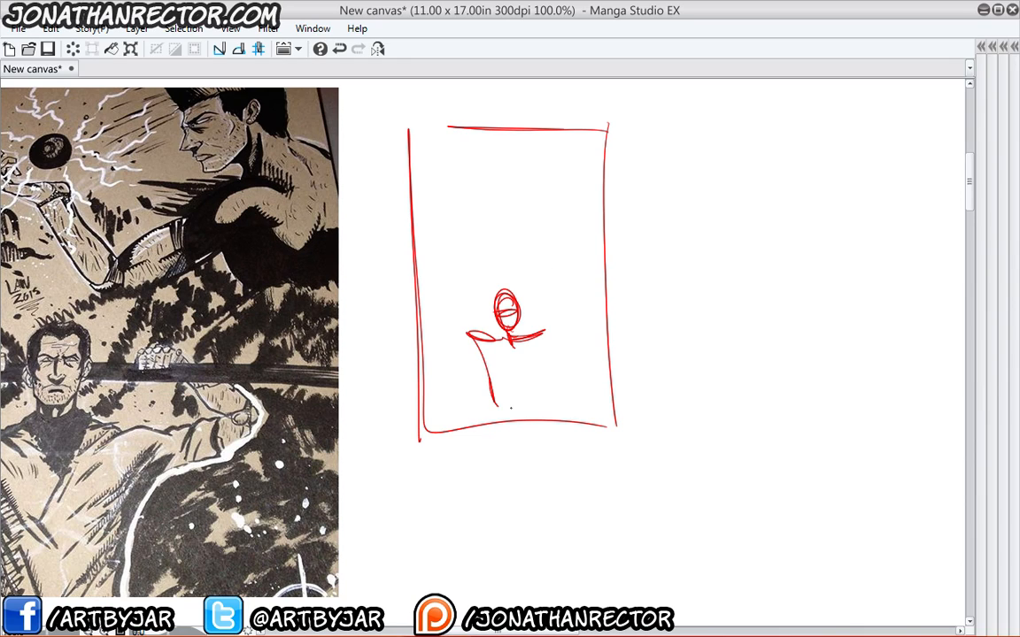
left_click_drag(544, 340, 544, 412)
mouse_move(467, 336)
left_mouse_down()
mouse_move(450, 329)
mouse_move(453, 296)
left_mouse_up()
left_click_drag(553, 310, 561, 336)
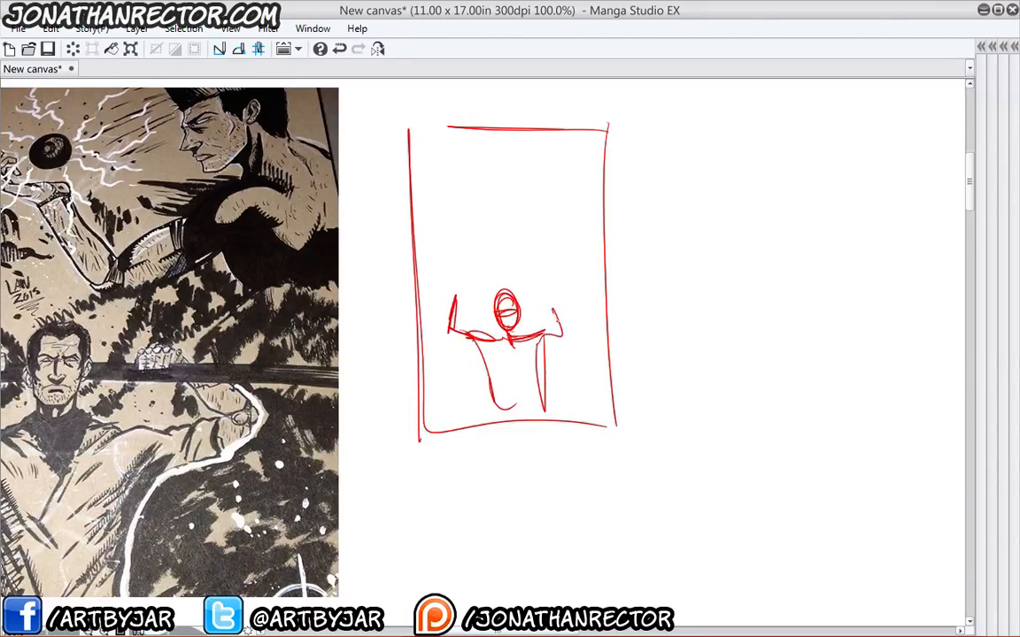
left_click_drag(447, 312, 566, 310)
left_click_drag(415, 310, 595, 314)
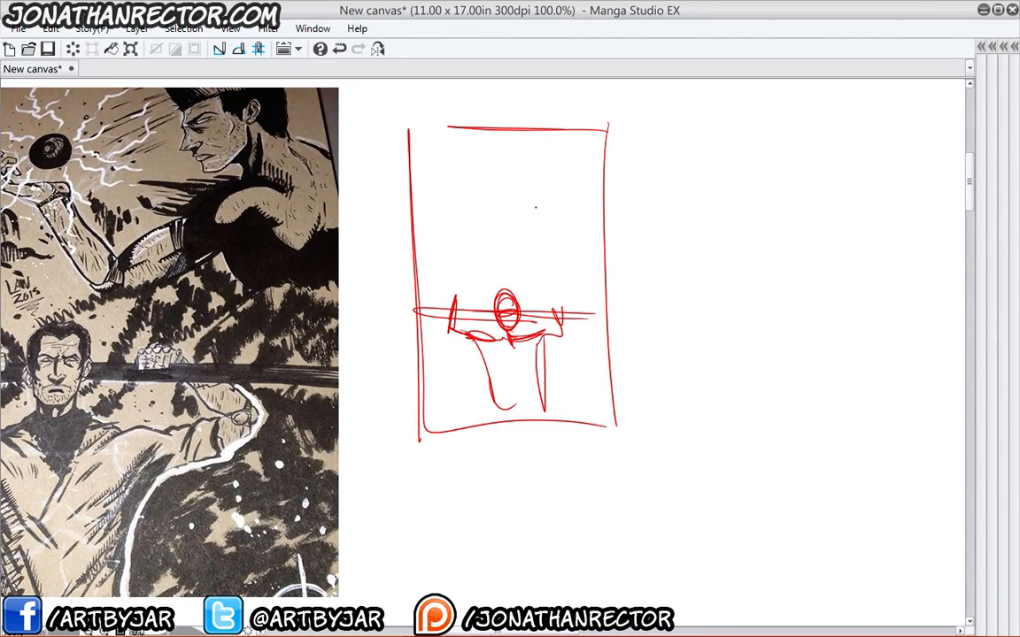
Rough in the upper man's round head, shoulder and outstretched fist, with jagged background shapes and diagonal strokes above the lower figure.
key("space")
left_click_drag(364, 267, 418, 297)
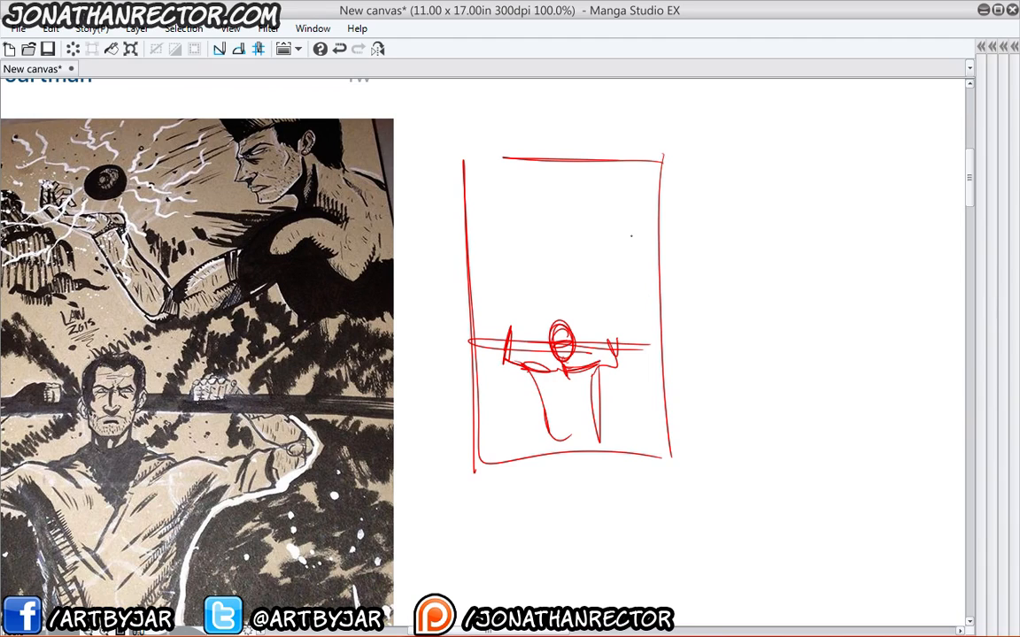
mouse_move(601, 191)
left_mouse_down()
mouse_move(616, 186)
mouse_move(597, 198)
mouse_move(610, 186)
mouse_move(628, 257)
mouse_move(619, 274)
mouse_move(539, 248)
mouse_move(531, 232)
mouse_move(541, 225)
left_mouse_up()
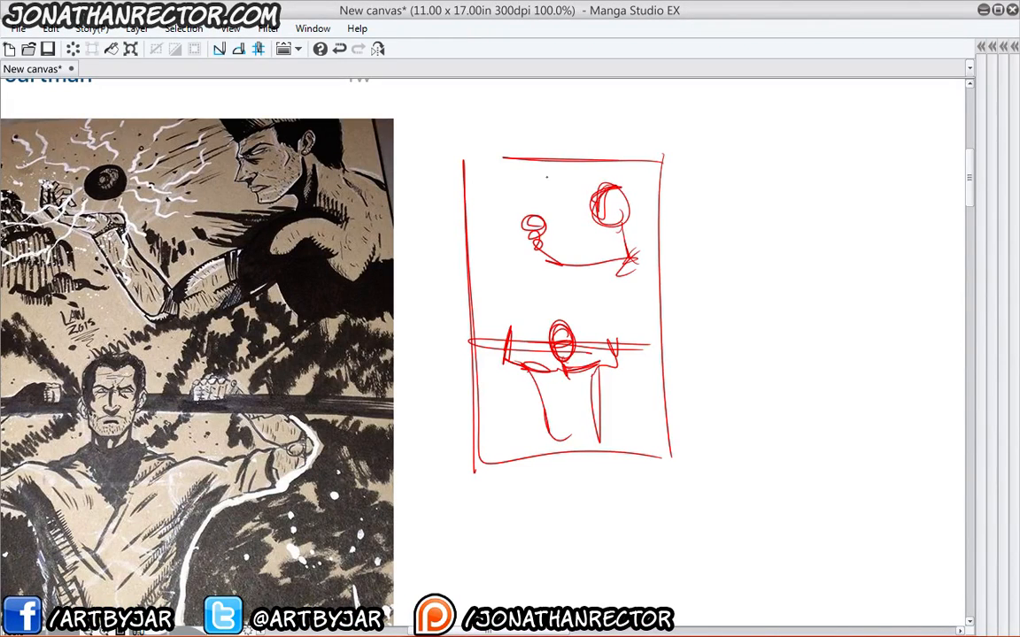
mouse_move(575, 177)
left_mouse_down()
mouse_move(482, 204)
mouse_move(485, 265)
mouse_move(553, 293)
left_mouse_up()
left_click_drag(575, 292, 620, 309)
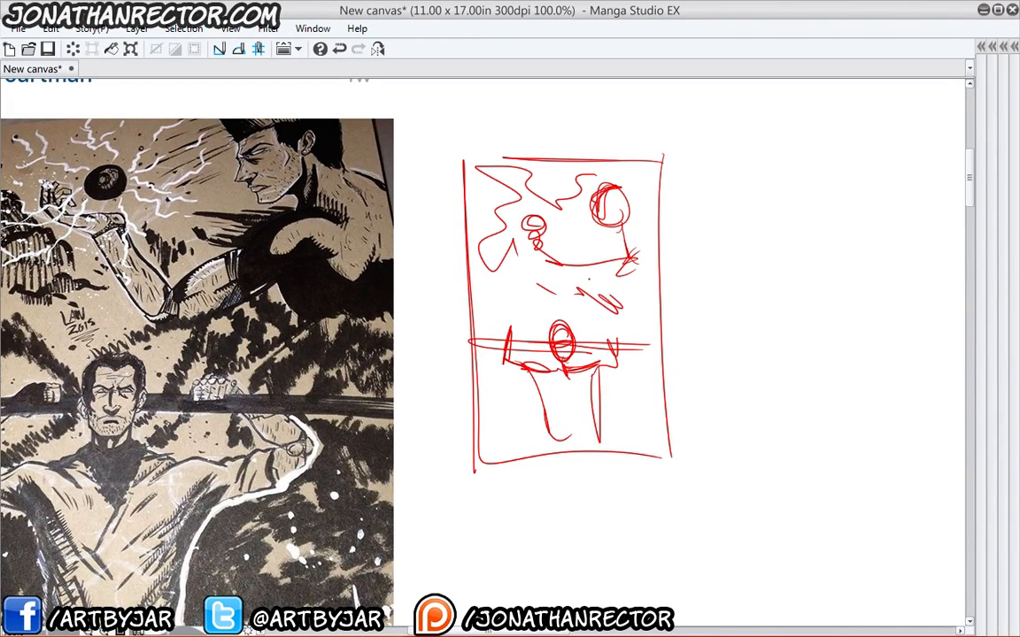
left_click_drag(558, 245, 668, 320)
left_click_drag(477, 303, 558, 293)
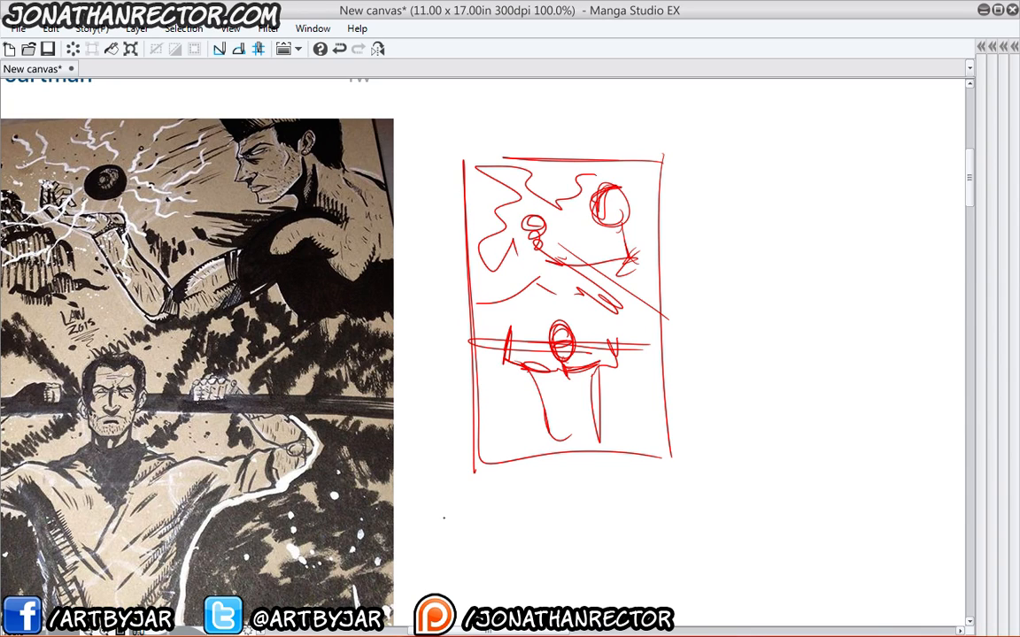
Circle the energy orb twice and the lower man's face once on the ink drawing, undoing each circle.
left_click_drag(288, 377, 455, 336)
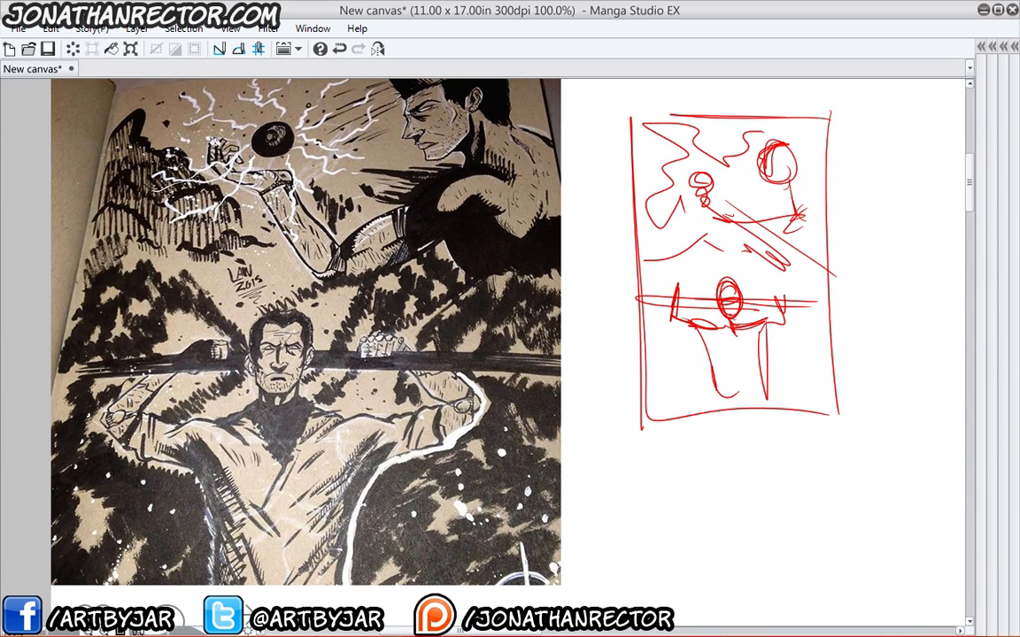
mouse_move(312, 218)
left_mouse_down()
mouse_move(232, 212)
mouse_move(177, 133)
mouse_move(172, 154)
left_mouse_up()
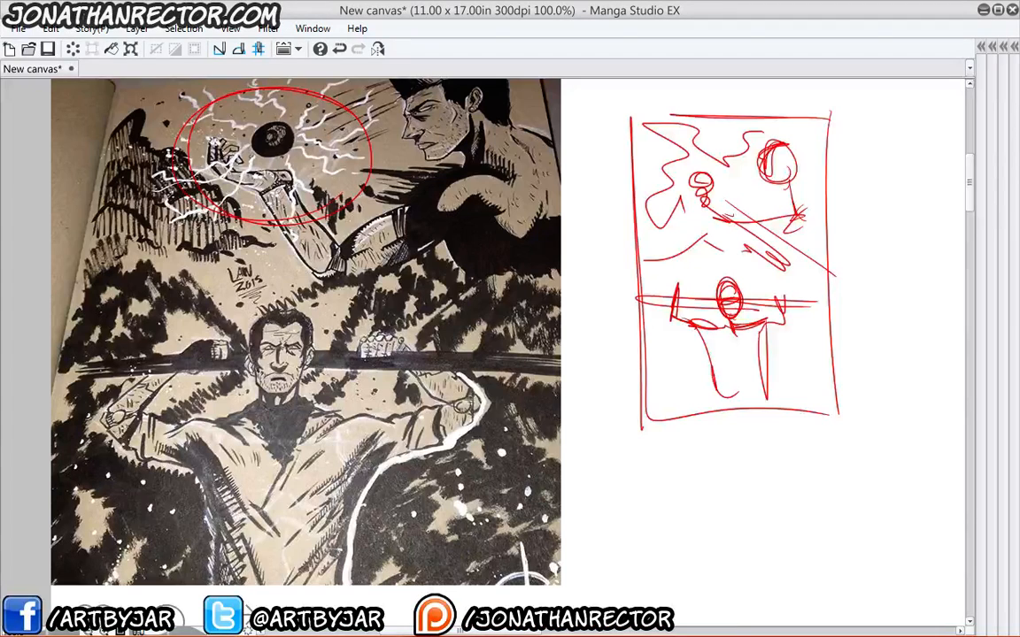
key("ctrl+z")
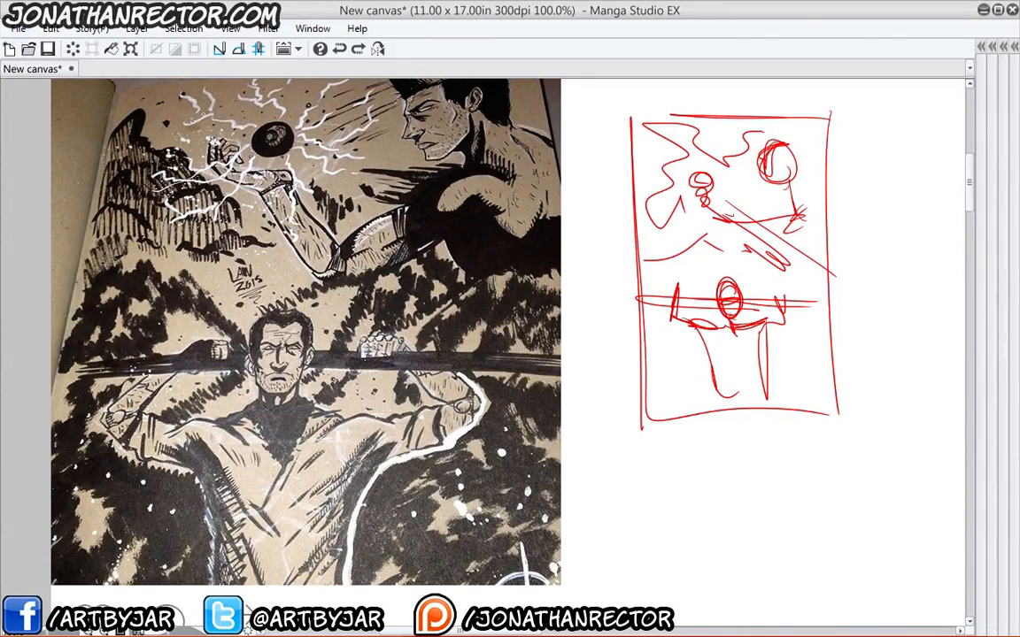
mouse_move(258, 85)
left_mouse_down()
mouse_move(179, 169)
mouse_move(173, 146)
mouse_move(396, 181)
left_mouse_up()
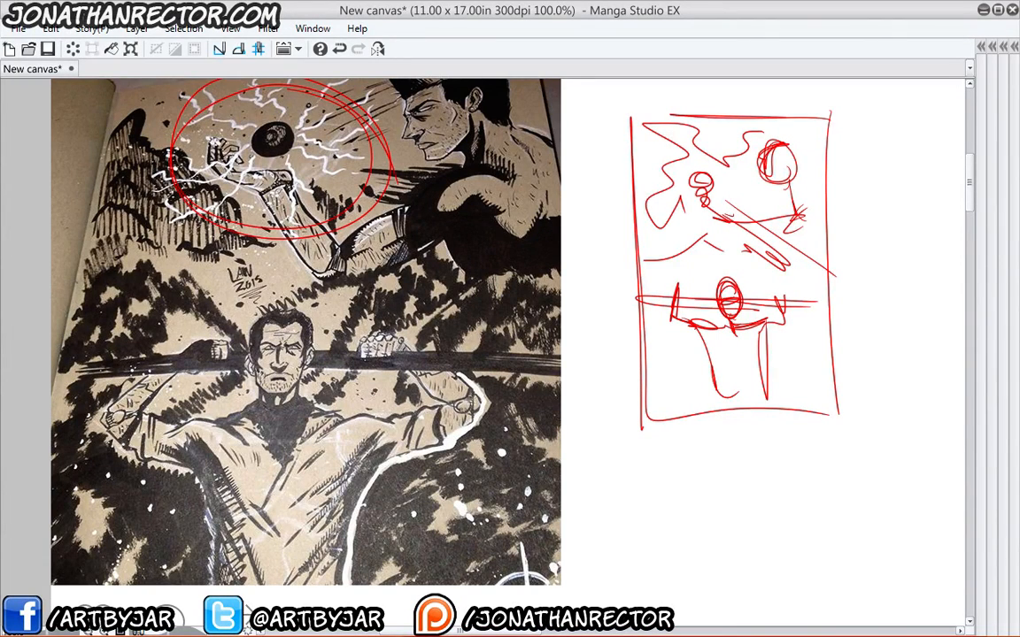
key("ctrl+z")
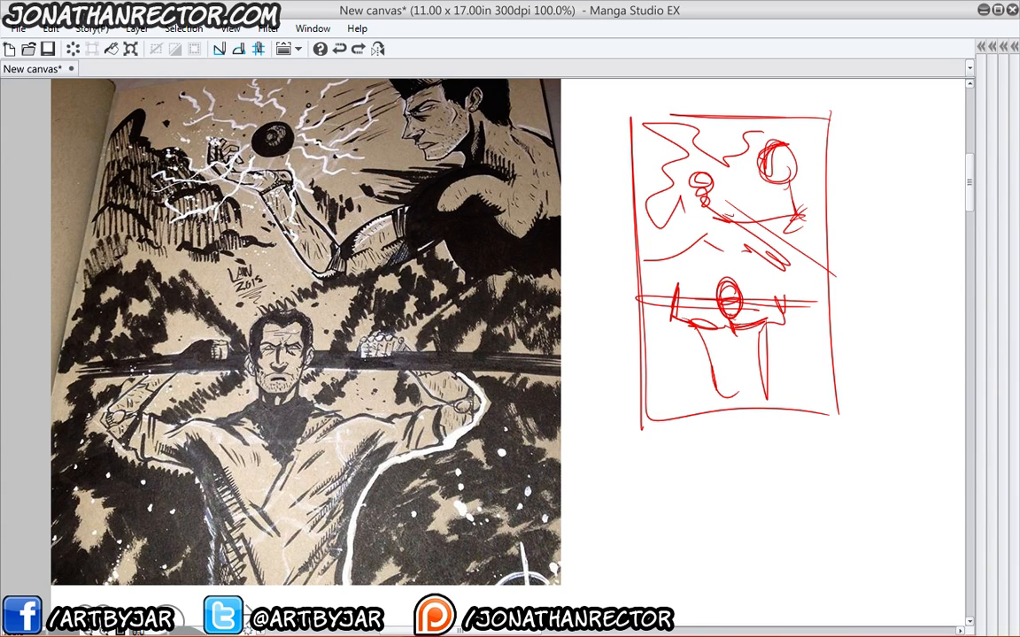
mouse_move(282, 315)
left_mouse_down()
mouse_move(285, 383)
mouse_move(307, 390)
left_mouse_up()
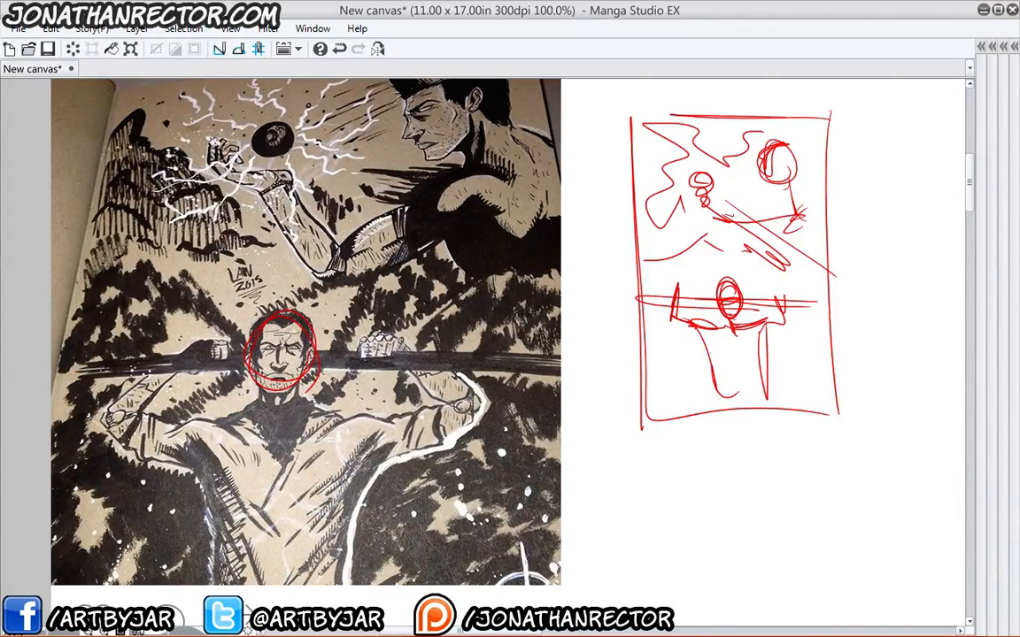
key("ctrl+z")
left_click_drag(204, 340, 236, 400)
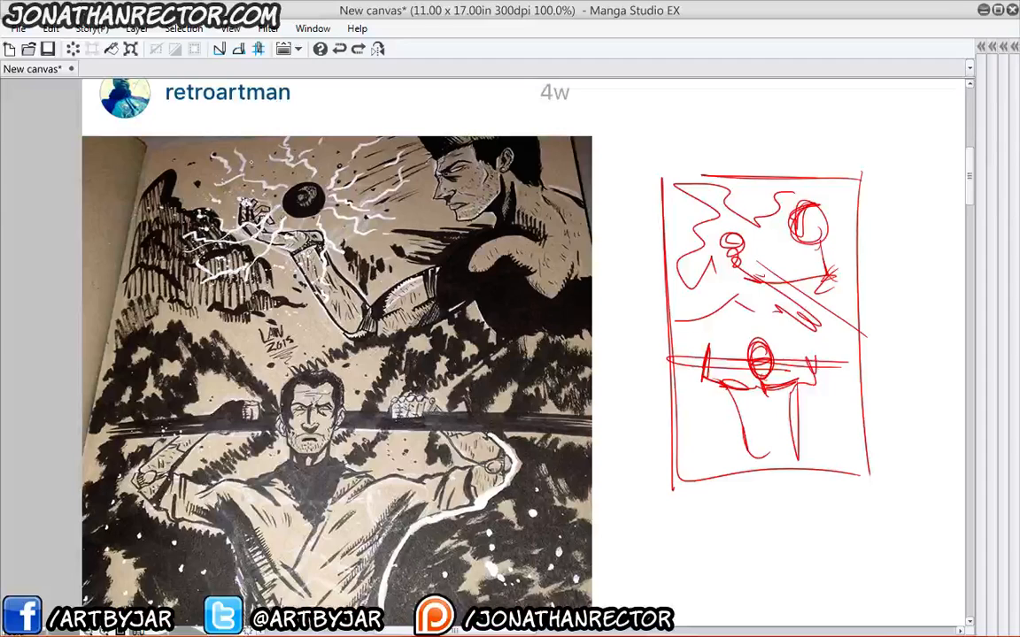
Sketch a larger red upright rectangular frame on the blank canvas beside the first thumbnail.
mouse_move(678, 430)
left_mouse_down()
mouse_move(360, 390)
mouse_move(248, 403)
left_mouse_up()
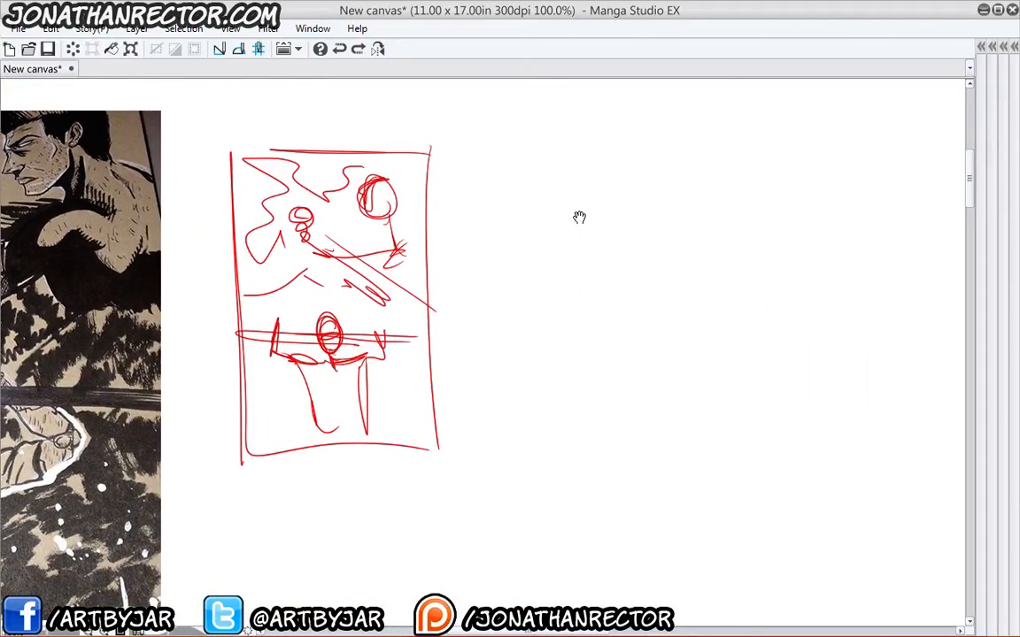
mouse_move(527, 162)
left_mouse_down()
mouse_move(665, 155)
mouse_move(546, 154)
left_mouse_up()
mouse_move(737, 175)
left_mouse_down()
mouse_move(736, 545)
mouse_move(513, 549)
left_mouse_up()
mouse_move(485, 547)
left_mouse_down()
mouse_move(483, 153)
mouse_move(712, 158)
left_mouse_up()
left_click_drag(721, 469, 730, 274)
mouse_move(721, 551)
left_mouse_down()
mouse_move(585, 559)
mouse_move(750, 290)
mouse_move(600, 137)
left_mouse_up()
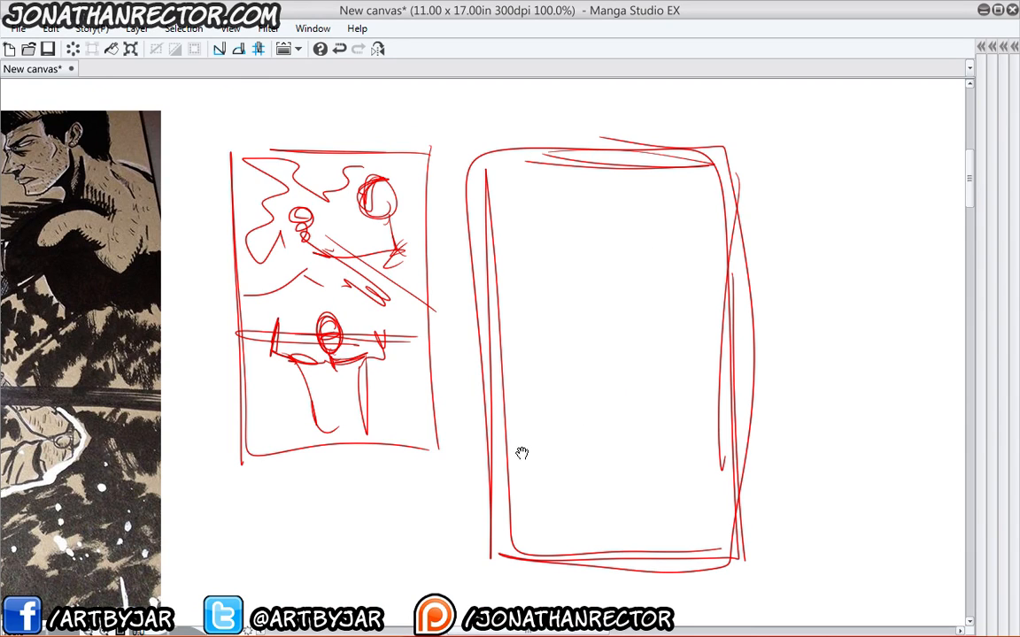
Draw a long, nearly horizontal red horizon line just below the two thumbnails.
left_click_drag(521, 453, 569, 362)
left_click_drag(897, 536, 278, 528)
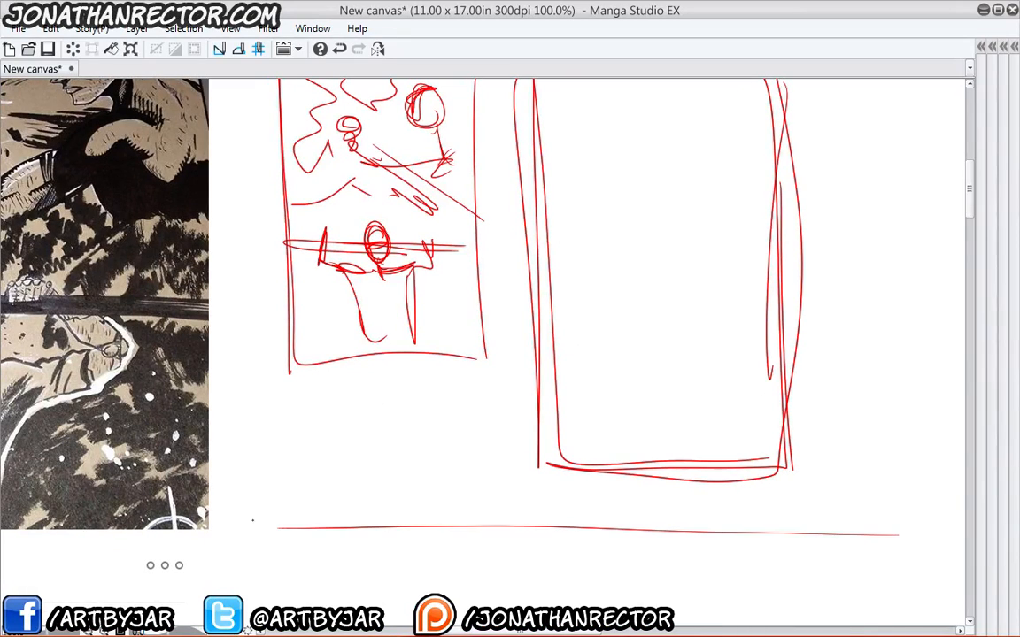
mouse_move(505, 527)
left_mouse_down()
mouse_move(536, 529)
mouse_move(237, 519)
left_mouse_up()
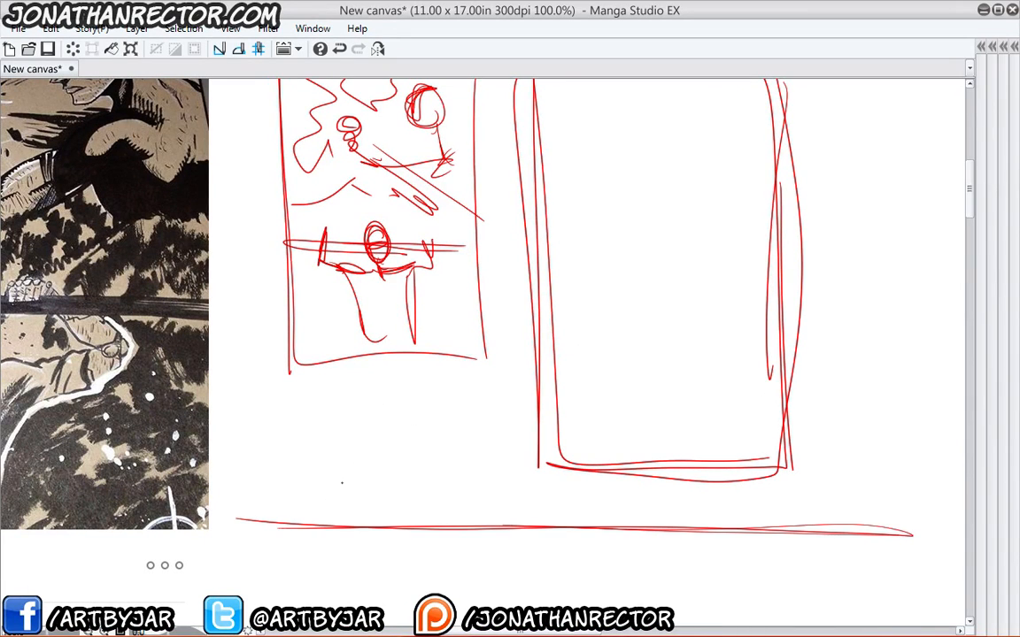
Draw blue perspective lines rising across the second frame from a vanishing area low on the horizon beneath the first thumbnail.
left_click_drag(354, 446, 563, 413)
left_click_drag(816, 451, 256, 531)
left_click_drag(826, 380, 289, 507)
left_click_drag(810, 306, 315, 485)
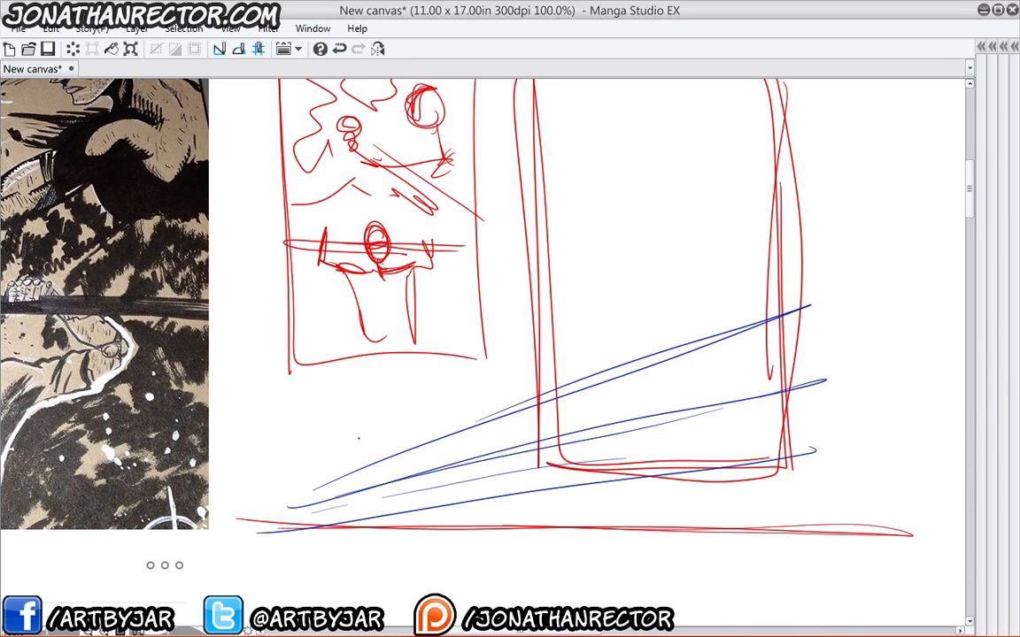
left_click_drag(387, 423, 662, 268)
left_click_drag(616, 411, 395, 436)
mouse_move(604, 511)
left_mouse_down()
mouse_move(400, 476)
mouse_move(341, 432)
left_mouse_up()
Extend the horizon in blue beyond the second frame and draw long perspective lines descending to a second vanishing area there.
mouse_move(289, 471)
left_mouse_down()
mouse_move(709, 481)
mouse_move(654, 475)
mouse_move(802, 494)
left_mouse_up()
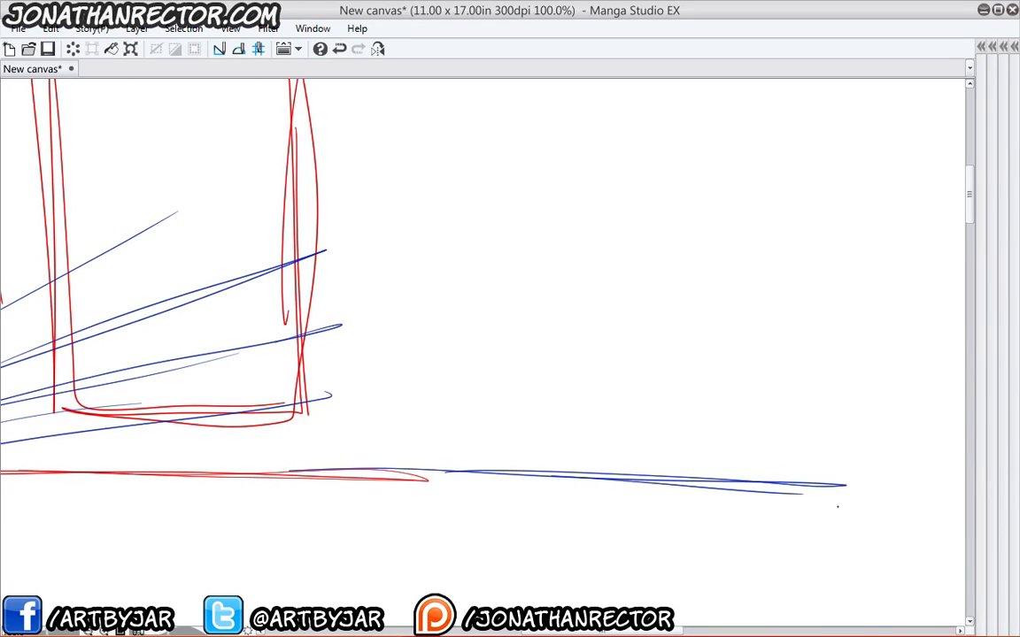
left_click_drag(472, 401, 601, 403)
left_click_drag(759, 428, 639, 427)
left_click_drag(872, 475, 488, 320)
left_click_drag(214, 237, 694, 392)
left_click_drag(846, 462, 659, 370)
left_click_drag(708, 459, 95, 264)
left_click_drag(95, 263, 686, 492)
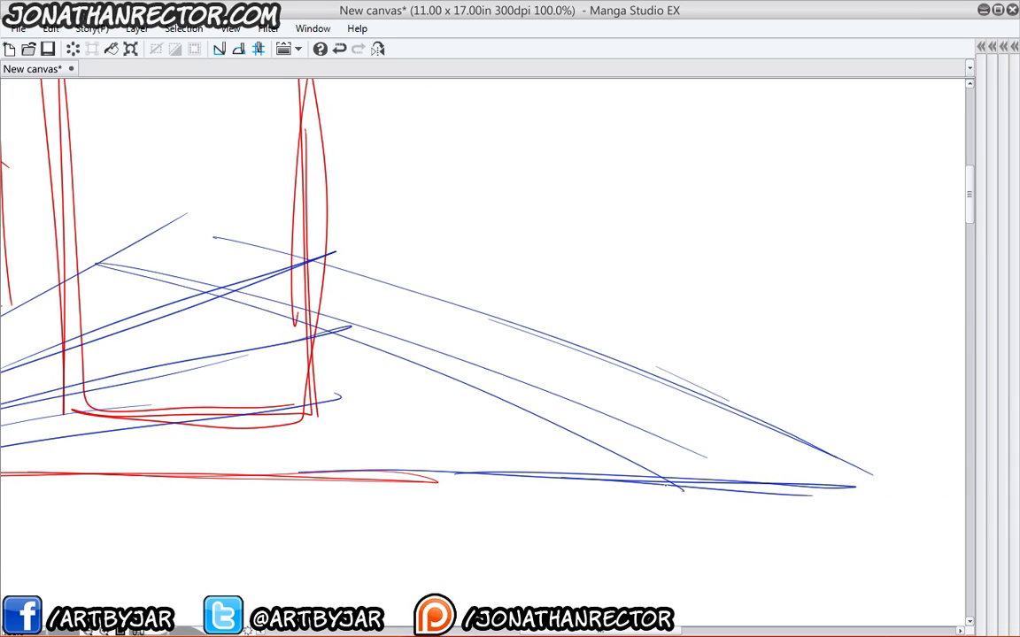
Add shorter blue guide strokes low in the second frame and between the existing perspective lines beyond it.
left_click_drag(561, 447, 405, 394)
left_click_drag(102, 337, 51, 339)
left_click_drag(291, 398, 506, 466)
left_click_drag(188, 403, 695, 484)
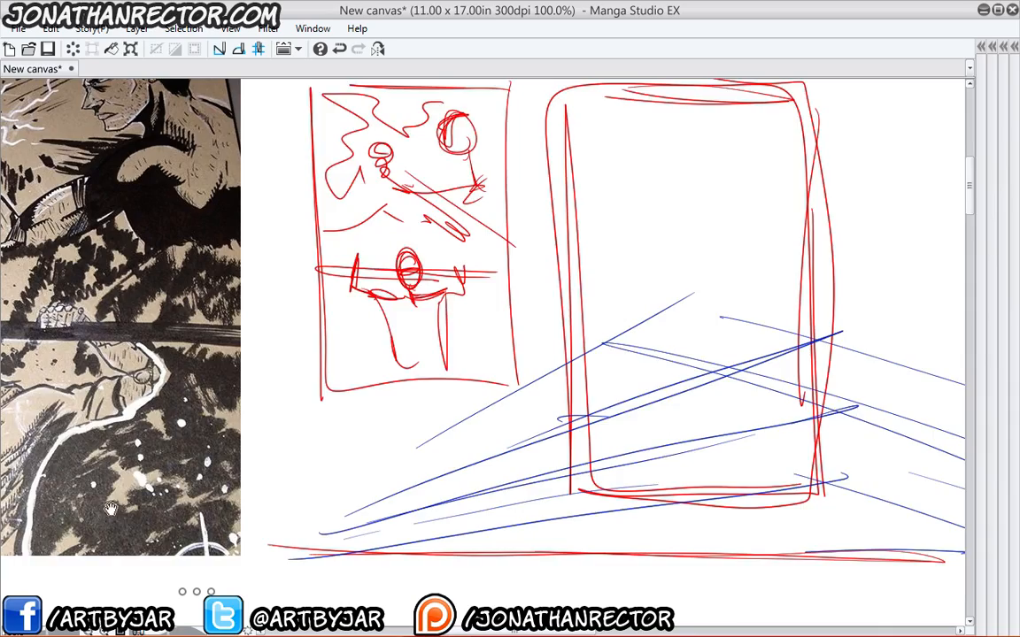
Examine the ink drawing's figures and background alongside the first thumbnail.
left_click_drag(99, 457, 225, 504)
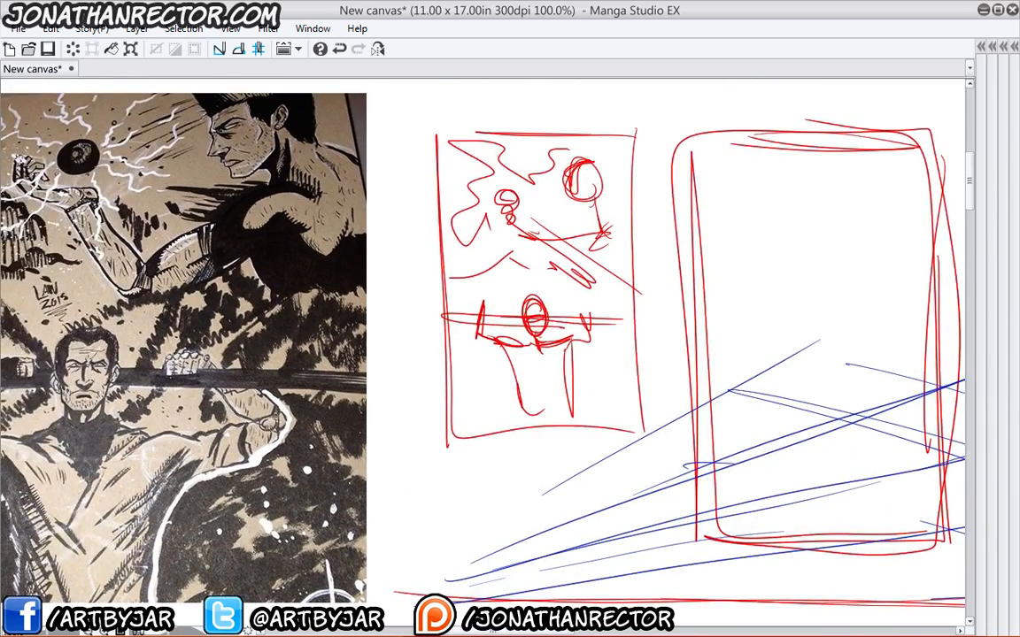
key("Tab")
left_click_drag(233, 446, 405, 437)
key("Tab")
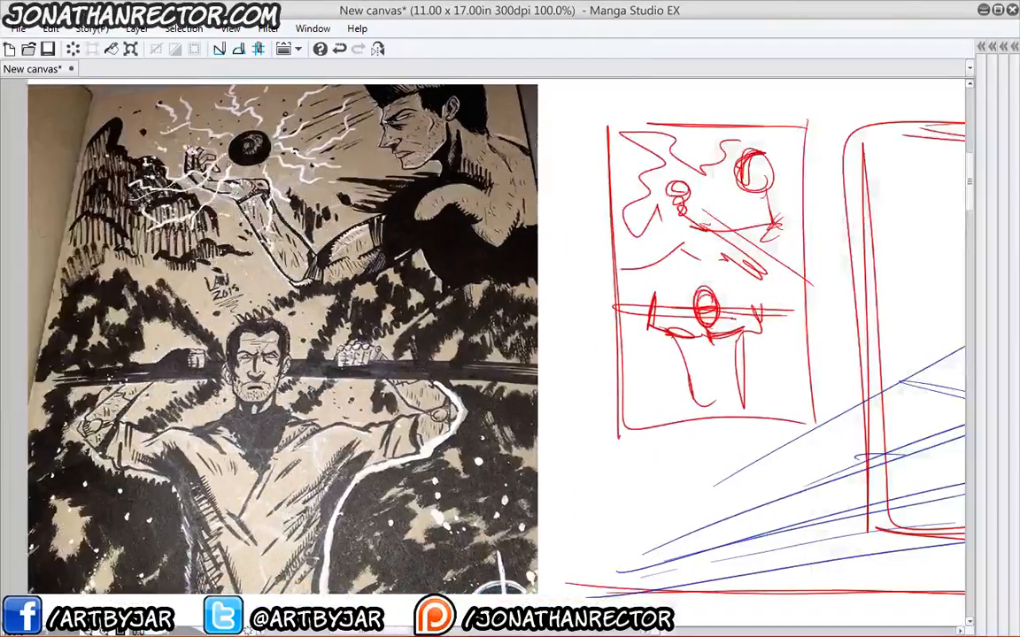
left_click_drag(144, 446, 128, 455)
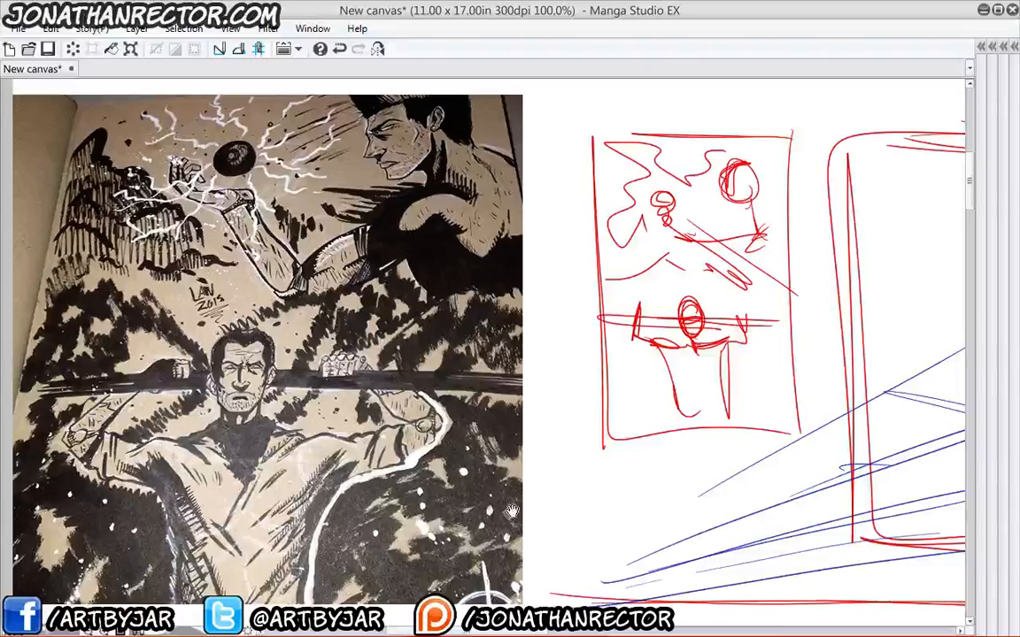
mouse_move(462, 461)
left_mouse_down()
mouse_move(413, 472)
mouse_move(410, 454)
left_mouse_up()
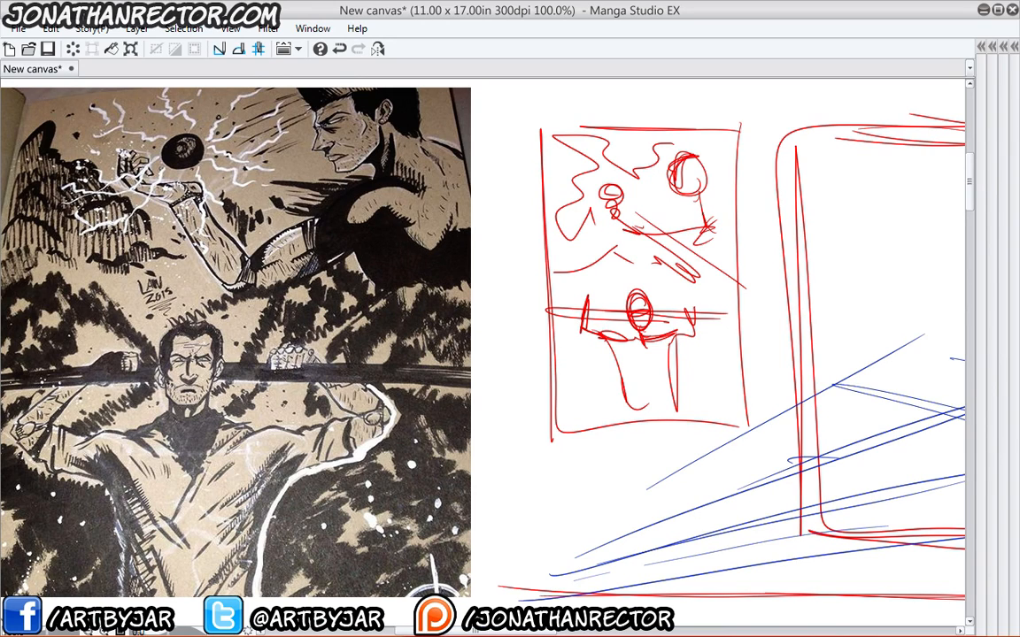
Rough in the lower figure's oval head and slanting torso in red over the second frame's perspective lines.
left_click_drag(409, 417, 186, 410)
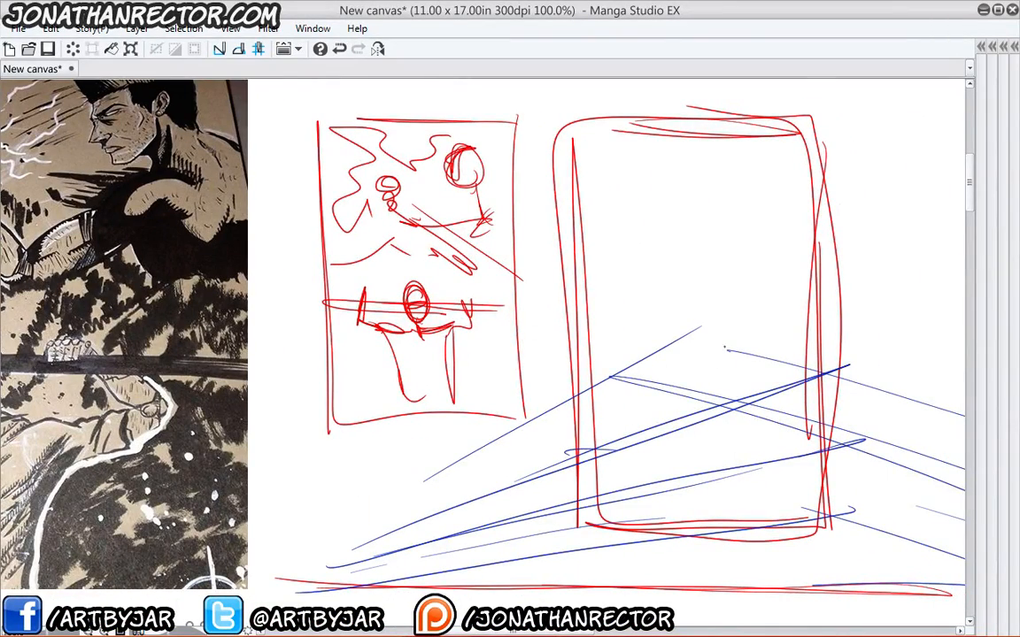
left_click_drag(678, 405, 702, 449)
left_click_drag(679, 417, 699, 487)
left_click_drag(699, 344, 678, 416)
mouse_move(699, 340)
left_mouse_down()
mouse_move(714, 324)
mouse_move(708, 313)
mouse_move(708, 394)
left_mouse_up()
mouse_move(711, 383)
left_mouse_down()
mouse_move(749, 457)
mouse_move(768, 469)
left_mouse_up()
left_click_drag(701, 402, 765, 444)
left_click_drag(683, 378, 724, 405)
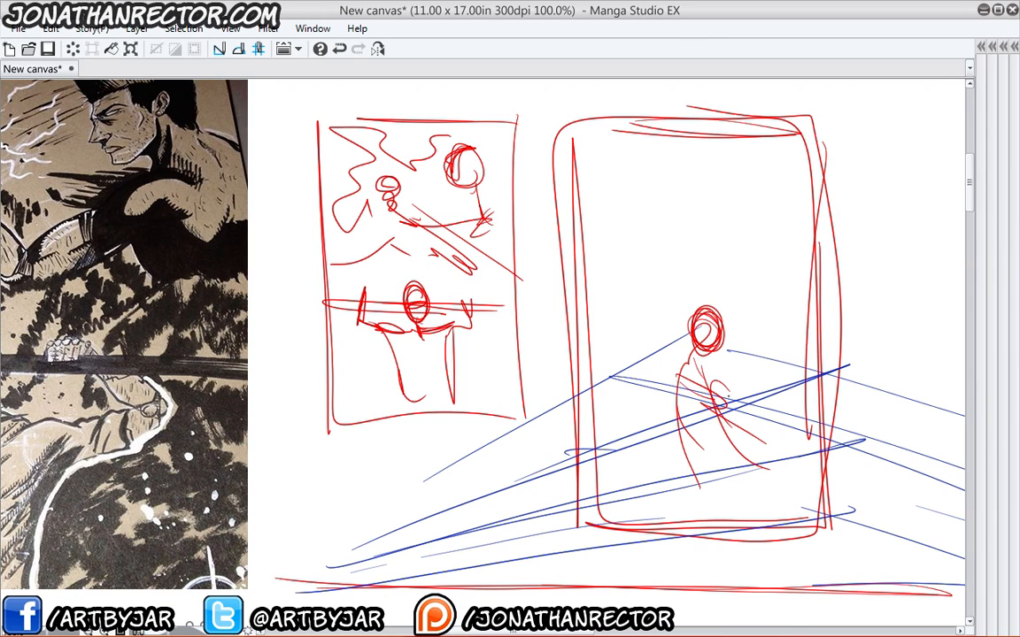
Add the lower figure's shoulder line and long limb strokes spreading toward both lower corners of the second frame.
left_click_drag(656, 364, 724, 393)
left_click_drag(664, 464, 670, 474)
left_click_drag(715, 398, 784, 511)
mouse_move(661, 423)
left_mouse_down()
mouse_move(618, 489)
mouse_move(607, 486)
left_mouse_up()
left_click_drag(671, 379, 614, 492)
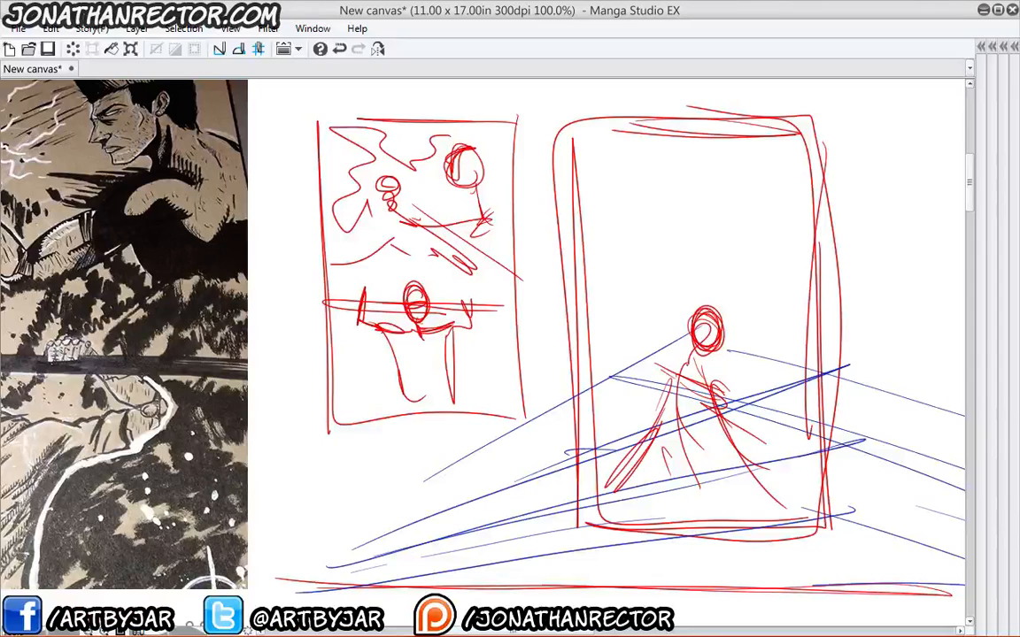
left_click_drag(700, 366, 775, 472)
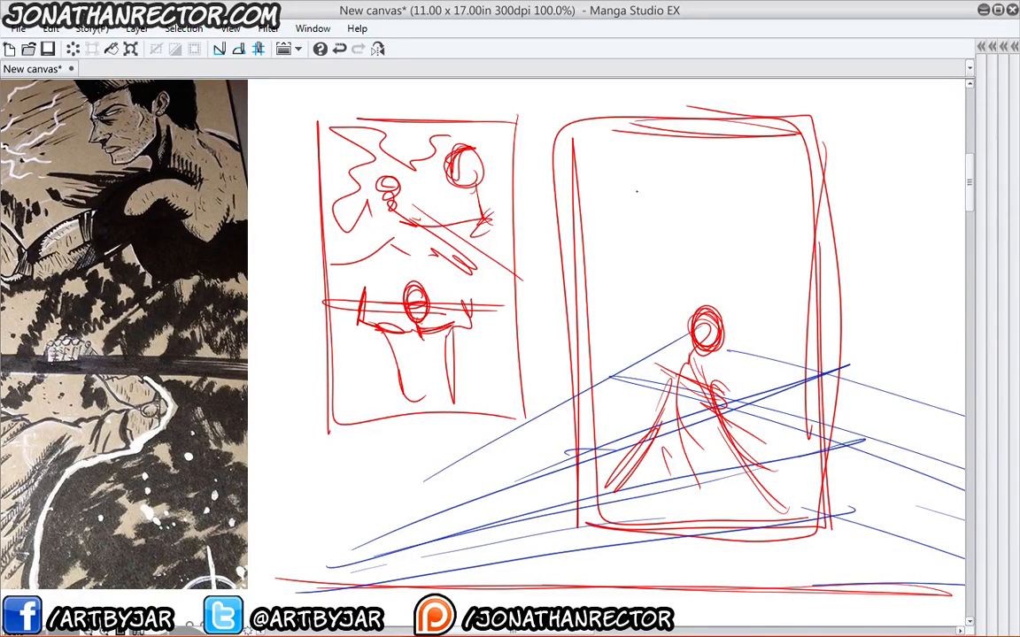
Sketch a round orb over a raised hand and arm, plus a large oval head with a neck, in the second frame.
mouse_move(657, 175)
left_mouse_down()
mouse_move(630, 200)
mouse_move(678, 203)
mouse_move(632, 205)
mouse_move(680, 201)
mouse_move(761, 173)
mouse_move(783, 197)
left_mouse_up()
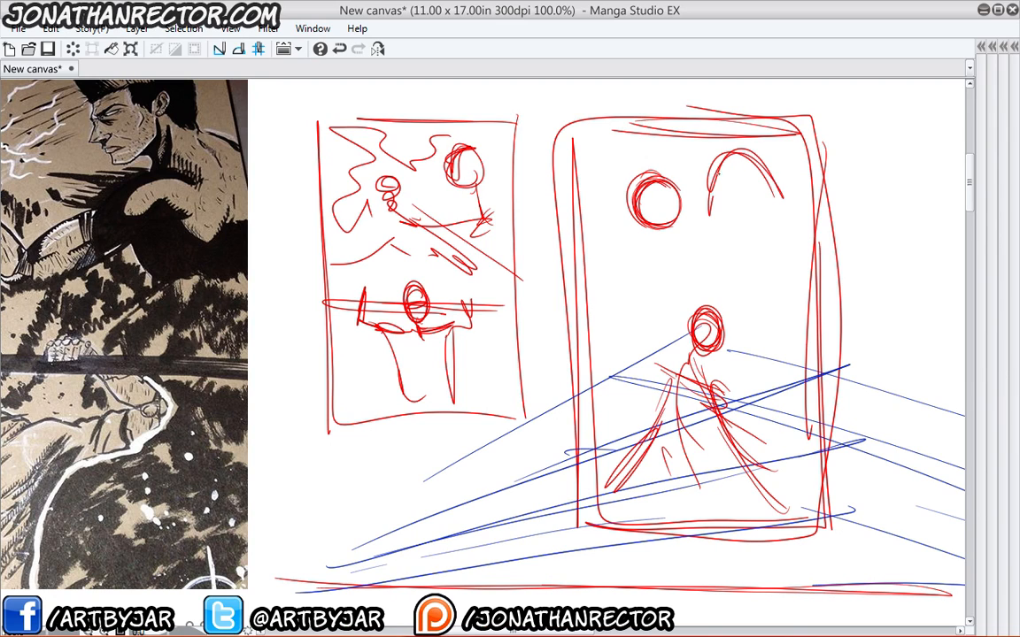
mouse_move(713, 211)
left_mouse_down()
mouse_move(761, 157)
mouse_move(708, 239)
mouse_move(779, 283)
left_mouse_up()
mouse_move(770, 168)
left_mouse_down()
mouse_move(735, 301)
mouse_move(771, 299)
left_mouse_up()
left_click_drag(783, 299, 786, 416)
left_click_drag(767, 309, 746, 407)
mouse_move(689, 321)
left_mouse_down()
mouse_move(664, 309)
mouse_move(639, 264)
mouse_move(666, 249)
mouse_move(681, 250)
mouse_move(648, 345)
left_mouse_up()
left_click_drag(639, 283, 662, 346)
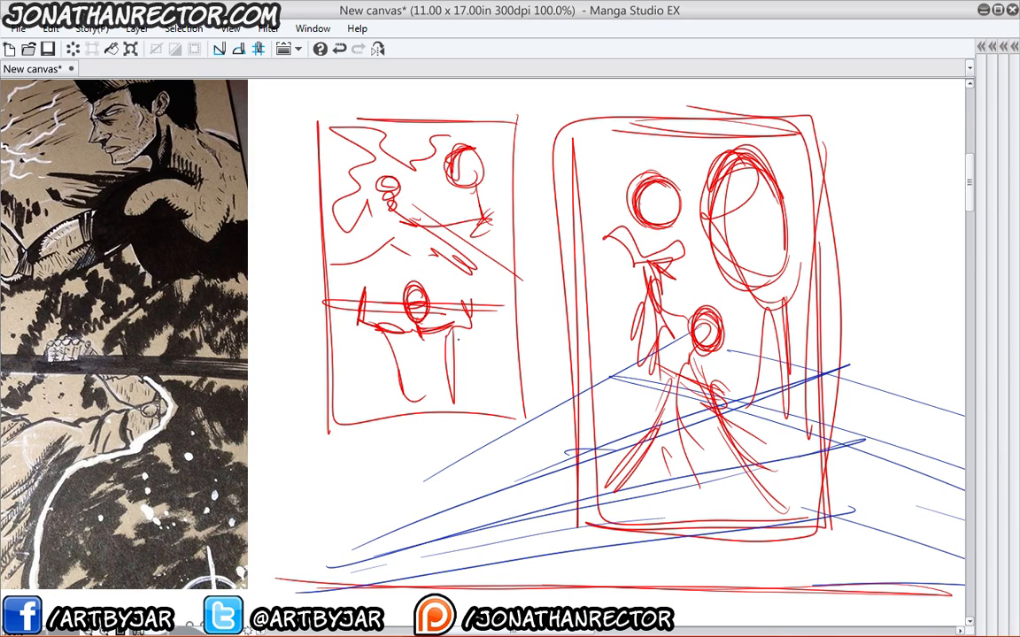
Sketch a third red upright rectangular frame on the blank canvas beside the second thumbnail.
left_click_drag(562, 427, 255, 427)
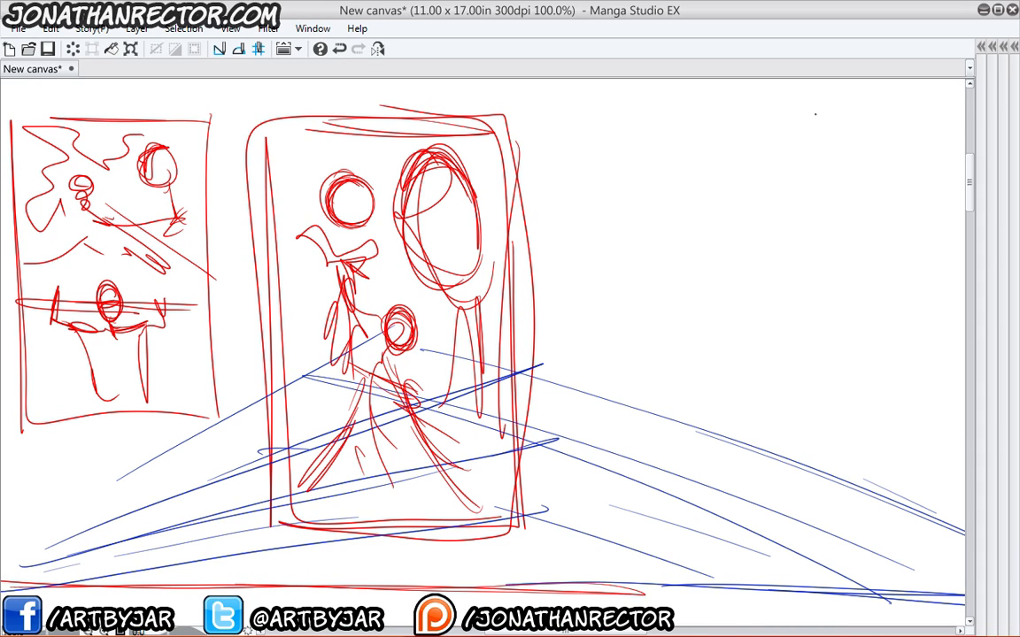
left_click_drag(724, 128, 626, 134)
mouse_move(753, 133)
left_mouse_down()
mouse_move(530, 134)
mouse_move(758, 492)
left_mouse_up()
mouse_move(733, 156)
left_mouse_down()
mouse_move(734, 500)
mouse_move(531, 496)
left_mouse_up()
mouse_move(728, 502)
left_mouse_down()
mouse_move(580, 493)
mouse_move(486, 190)
left_mouse_up()
mouse_move(477, 125)
left_mouse_down()
mouse_move(503, 481)
mouse_move(703, 125)
left_mouse_up()
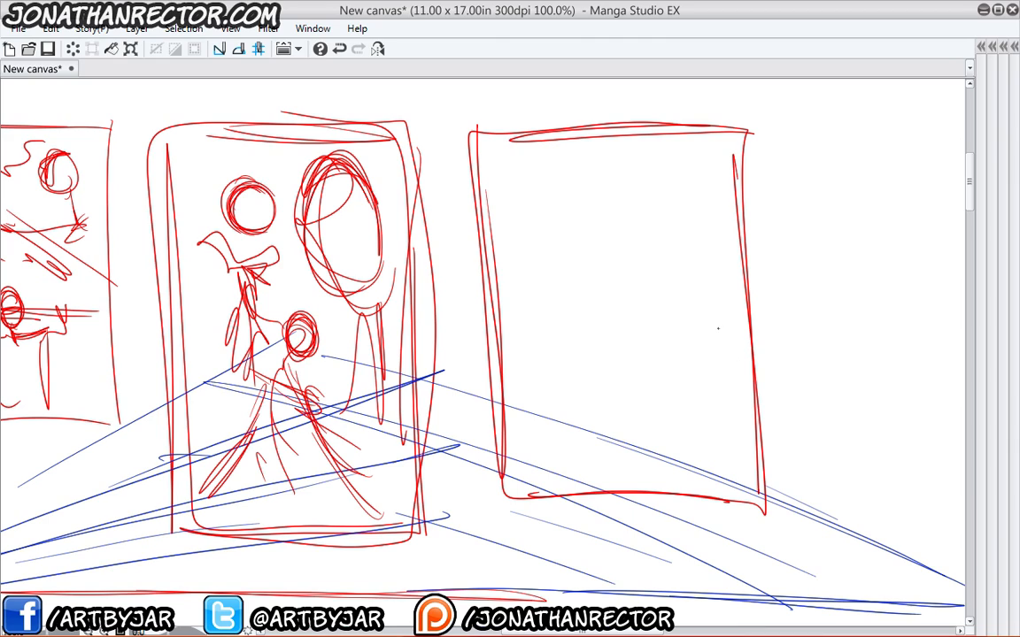
Draw two red diagonals spreading downward from a point high in the third frame, plus parallel slanted strokes outside its lower corner.
mouse_move(555, 194)
left_mouse_down()
mouse_move(522, 380)
mouse_move(571, 177)
mouse_move(700, 250)
left_mouse_up()
mouse_move(575, 174)
left_mouse_down()
mouse_move(776, 325)
mouse_move(511, 425)
mouse_move(490, 588)
left_mouse_up()
left_click_drag(880, 481, 715, 595)
left_click_drag(851, 534, 682, 624)
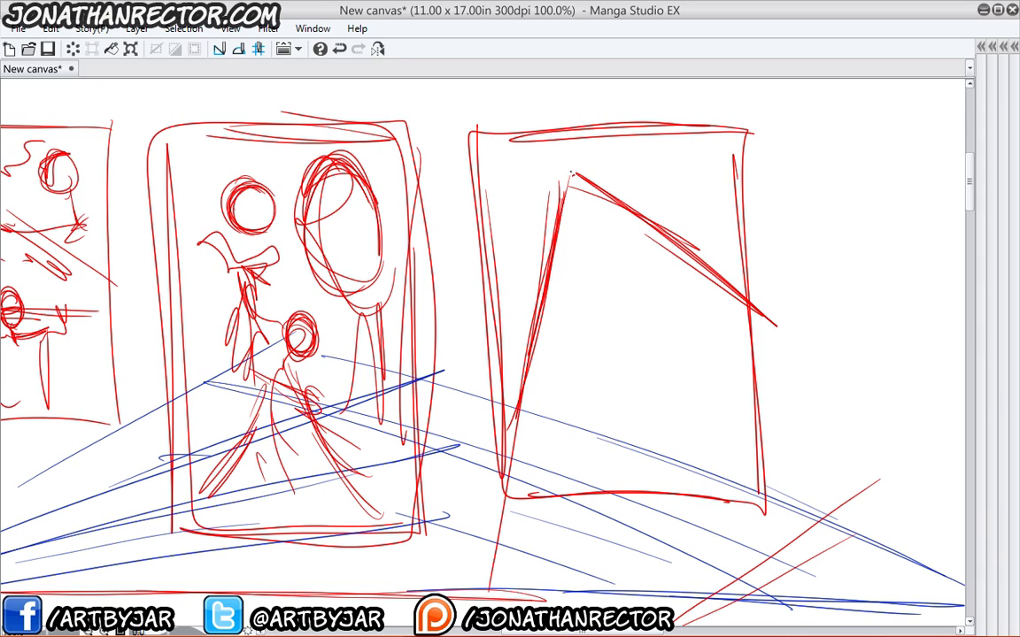
Draw a bold circle around the diagonals' meeting point in the third frame and reinforce both diagonals with heavier strokes.
mouse_move(552, 163)
left_mouse_down()
mouse_move(547, 205)
mouse_move(542, 166)
mouse_move(604, 196)
mouse_move(598, 211)
mouse_move(592, 166)
mouse_move(584, 209)
left_mouse_up()
left_click_drag(534, 271, 520, 456)
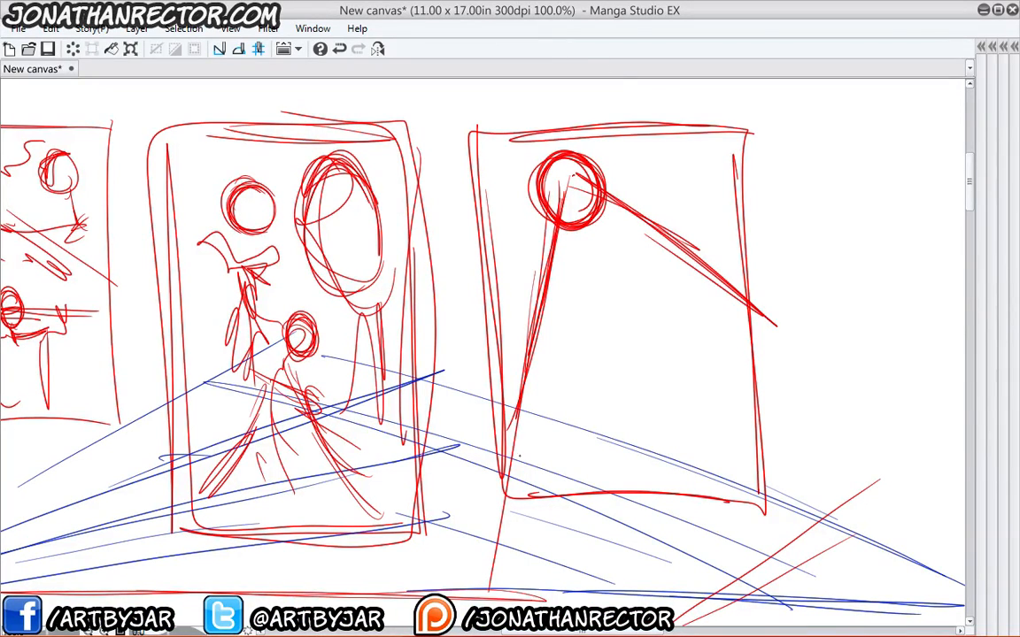
left_click_drag(534, 376, 519, 487)
left_click_drag(618, 205, 775, 328)
left_click_drag(554, 216, 510, 465)
left_click_drag(677, 248, 798, 355)
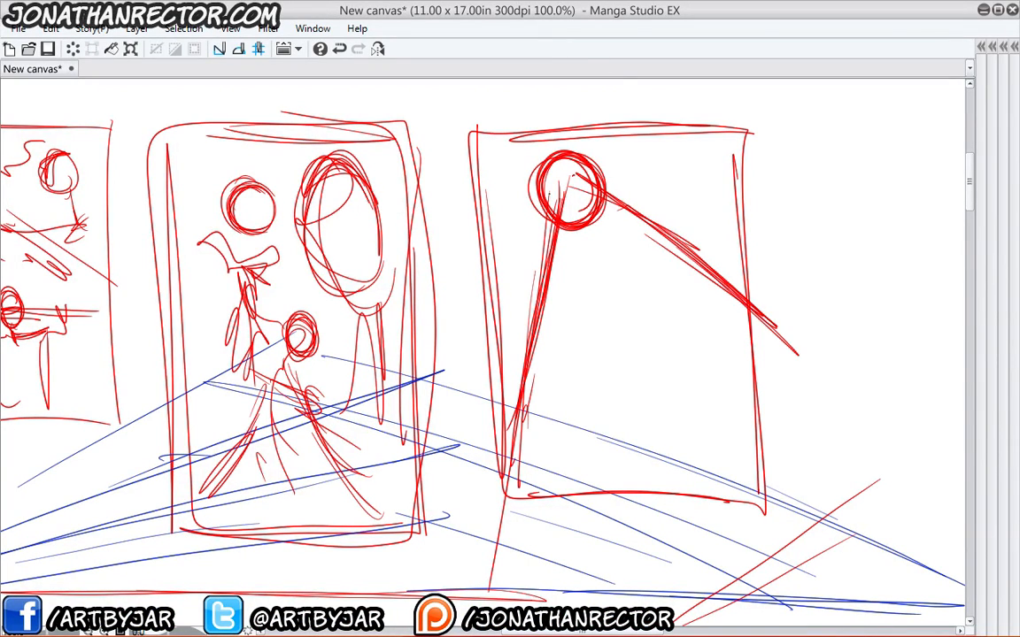
left_click_drag(550, 218, 506, 512)
Sketch slanted shoulder lines and a small oval head in the lower half of the third frame.
mouse_move(721, 444)
left_mouse_down()
mouse_move(649, 423)
mouse_move(593, 345)
left_mouse_up()
mouse_move(697, 431)
left_mouse_down()
mouse_move(552, 319)
mouse_move(611, 392)
left_mouse_up()
left_click_drag(611, 392, 562, 342)
mouse_move(630, 350)
left_mouse_down()
mouse_move(646, 341)
mouse_move(632, 329)
mouse_move(611, 358)
left_mouse_up()
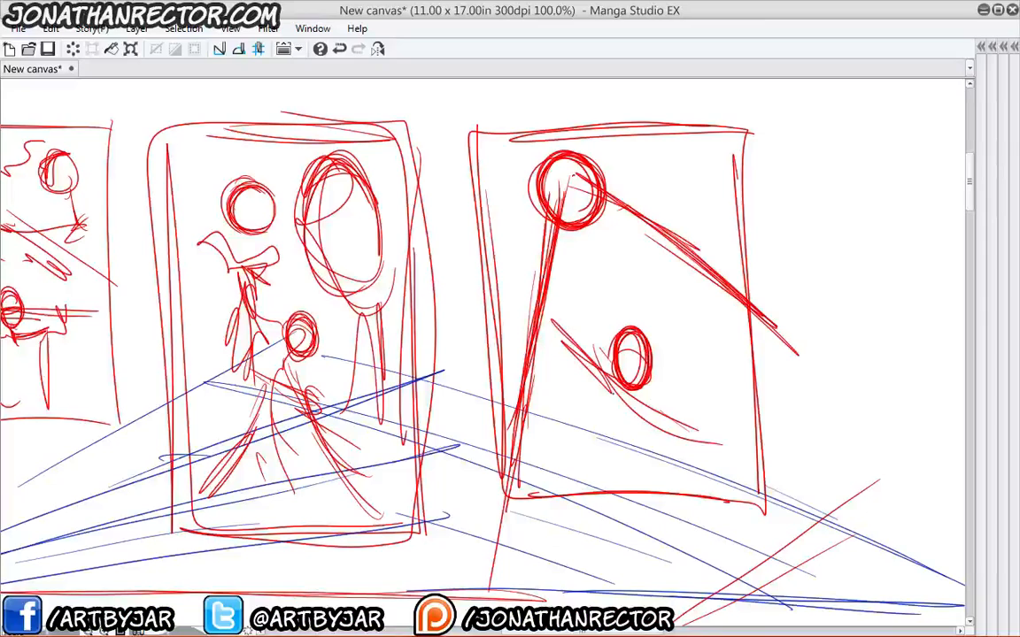
Rough in the lower figure's torso, legs and arm beneath its head in the third frame.
left_click_drag(651, 401, 682, 481)
left_click_drag(613, 388, 580, 469)
left_click_drag(615, 407, 584, 465)
left_click_drag(575, 367, 655, 409)
left_click_drag(642, 398, 707, 480)
mouse_move(655, 341)
left_mouse_down()
mouse_move(646, 381)
mouse_move(665, 354)
mouse_move(657, 338)
left_mouse_up()
mouse_move(637, 394)
left_mouse_down()
mouse_move(656, 483)
mouse_move(652, 409)
left_mouse_up()
mouse_move(619, 407)
left_mouse_down()
mouse_move(556, 336)
mouse_move(616, 405)
left_mouse_up()
mouse_move(611, 398)
left_mouse_down()
mouse_move(540, 326)
mouse_move(734, 423)
mouse_move(675, 418)
left_mouse_up()
Add a heavy diagonal beam across the lower figure's shoulders, with an overlapping second head and darker leg strokes.
mouse_move(690, 481)
left_mouse_down()
mouse_move(620, 405)
mouse_move(564, 398)
left_mouse_up()
mouse_move(574, 390)
left_mouse_down()
mouse_move(584, 345)
mouse_move(595, 352)
left_mouse_up()
left_click_drag(558, 352, 557, 405)
left_click_drag(623, 401, 718, 434)
left_click_drag(708, 432, 724, 475)
left_click_drag(666, 327, 661, 334)
mouse_move(558, 329)
left_mouse_down()
mouse_move(673, 423)
mouse_move(757, 472)
mouse_move(681, 422)
mouse_move(713, 500)
left_mouse_up()
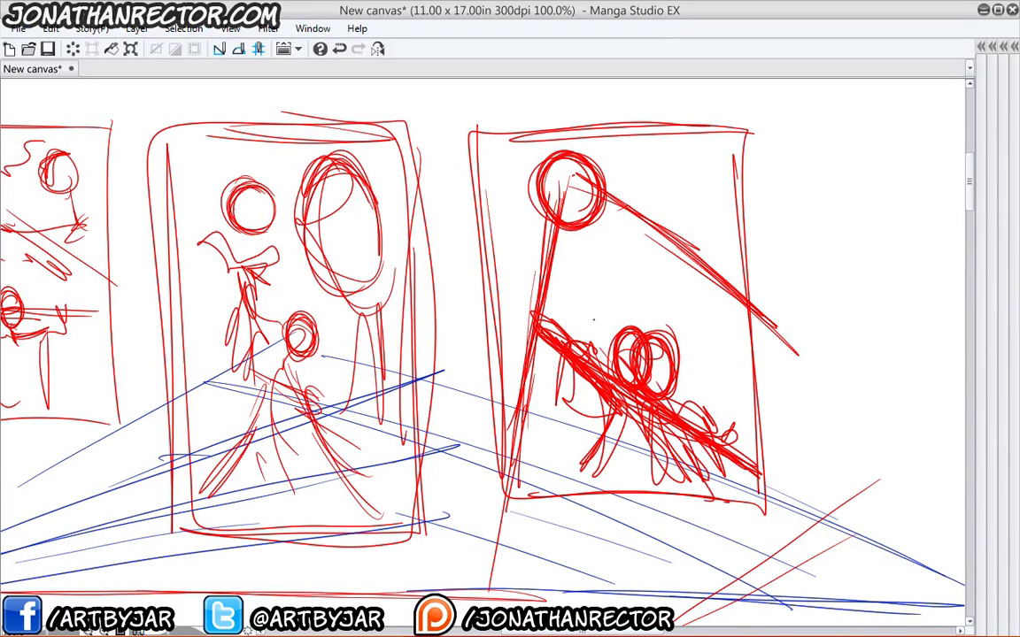
left_click_drag(607, 423, 586, 485)
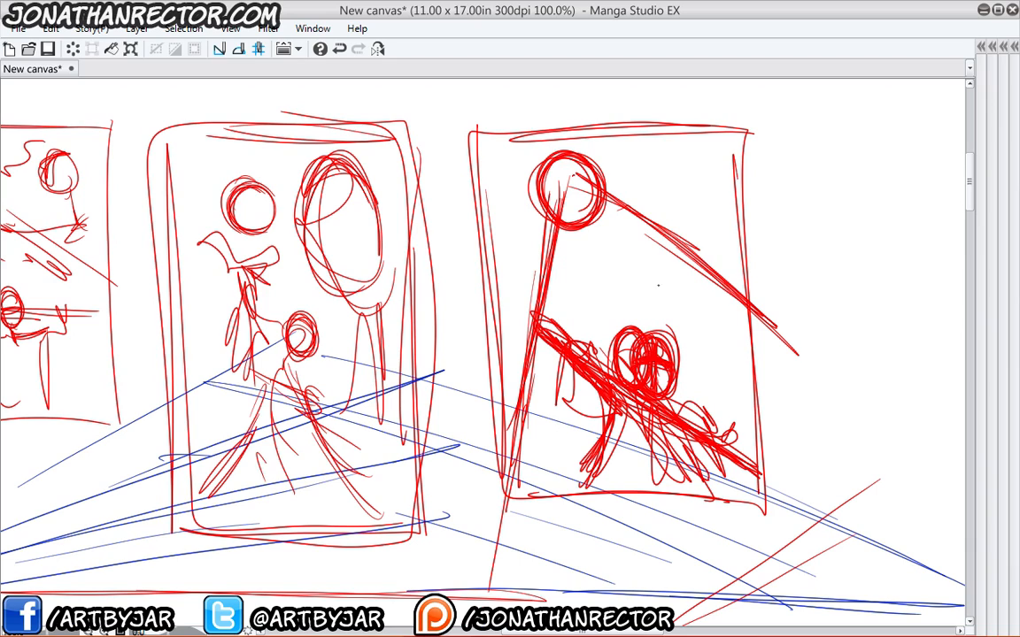
Draw long straight guide lines from the lower figure's head up and out past the third frame's edges.
left_click_drag(589, 102, 656, 331)
left_click_drag(621, 332, 431, 192)
left_click_drag(624, 330, 428, 154)
left_click_drag(662, 333, 584, 74)
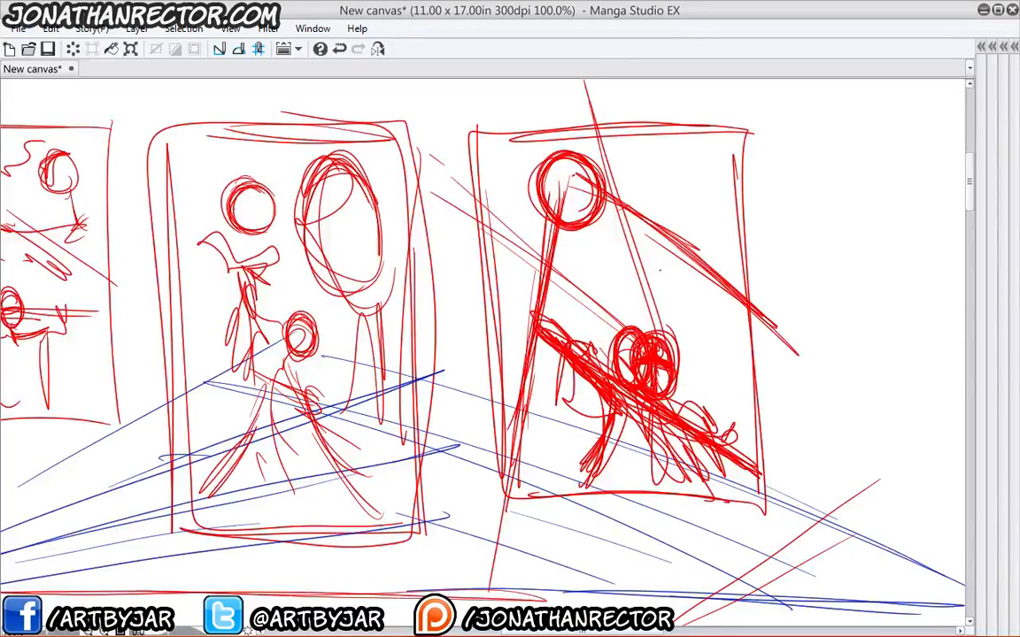
Sketch the upper figure's oval head with a raised arm and hand under the orb in the third frame.
mouse_move(568, 282)
left_mouse_down()
mouse_move(630, 245)
mouse_move(683, 280)
mouse_move(653, 245)
mouse_move(674, 283)
mouse_move(648, 245)
mouse_move(665, 281)
mouse_move(639, 239)
left_mouse_up()
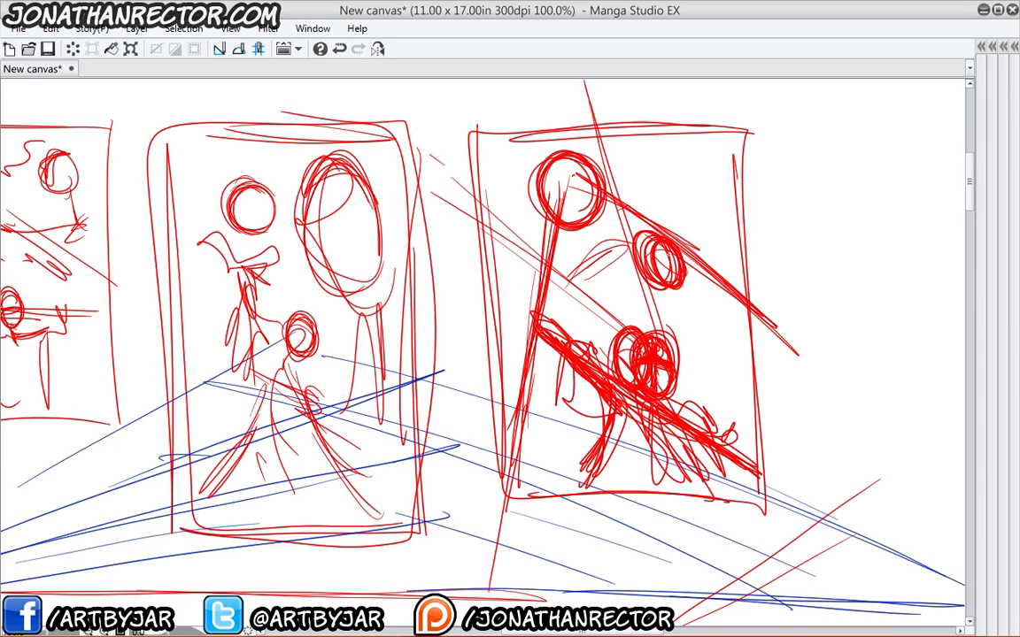
left_click_drag(687, 293, 693, 315)
mouse_move(611, 253)
left_mouse_down()
mouse_move(582, 265)
mouse_move(570, 283)
mouse_move(591, 244)
mouse_move(604, 241)
mouse_move(555, 257)
left_mouse_up()
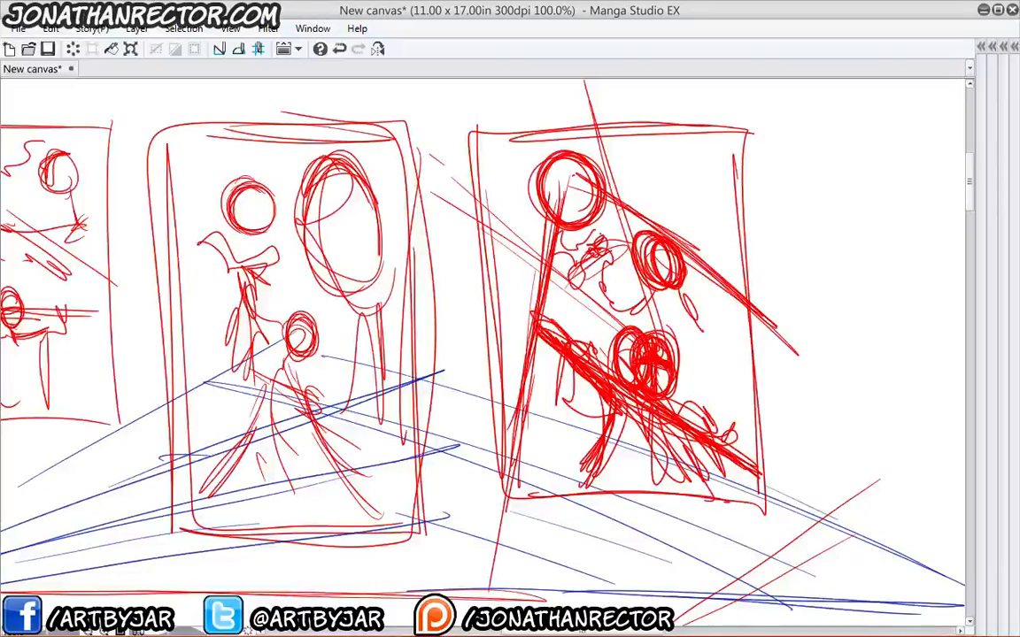
left_click_drag(617, 237, 591, 316)
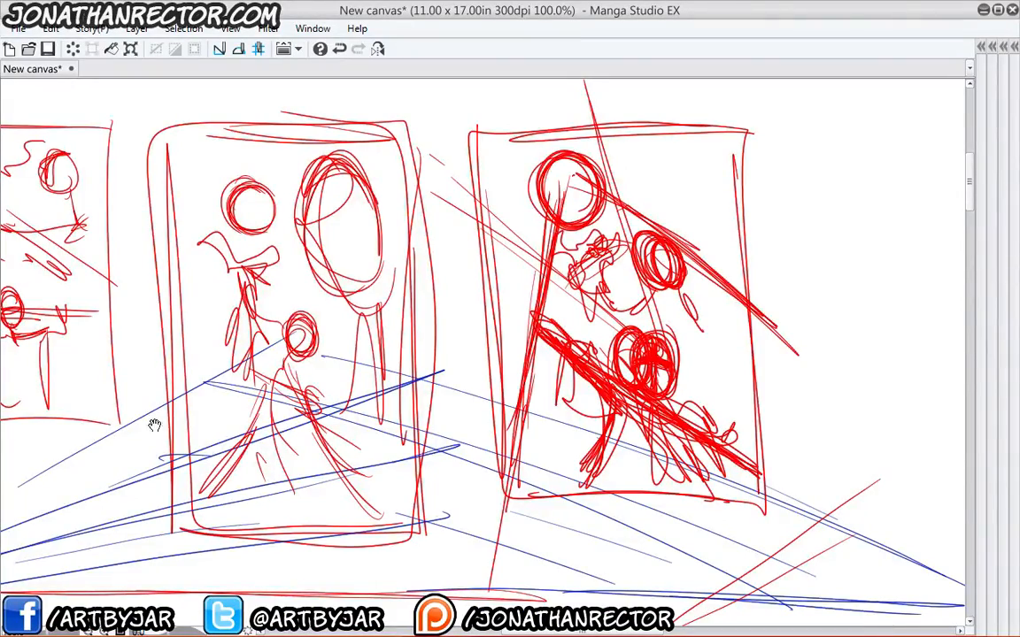
Scribble rough shading along both sides of the third frame and beneath the diagonal beam.
mouse_move(154, 425)
left_mouse_down()
mouse_move(668, 542)
mouse_move(122, 404)
left_mouse_up()
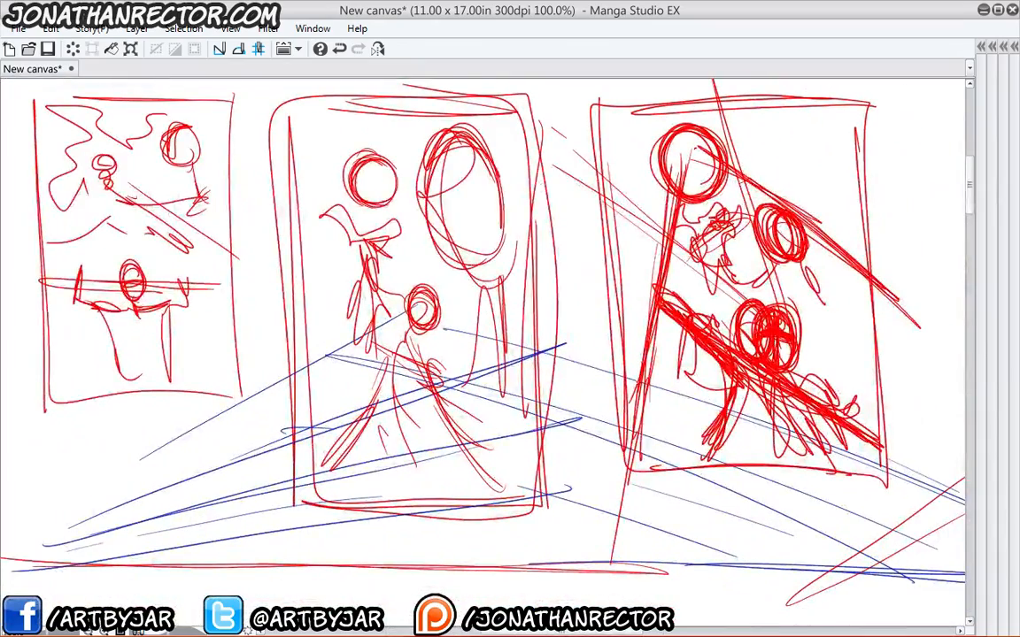
mouse_move(639, 406)
left_mouse_down()
mouse_move(626, 302)
mouse_move(643, 285)
mouse_move(634, 246)
left_mouse_up()
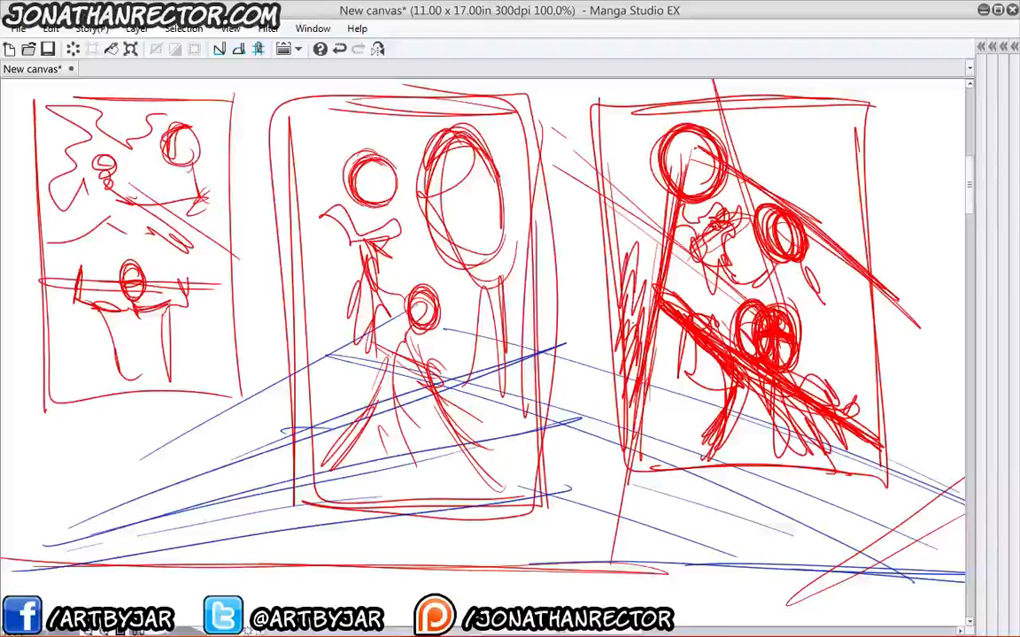
mouse_move(644, 301)
left_mouse_down()
mouse_move(634, 249)
mouse_move(651, 332)
mouse_move(692, 416)
mouse_move(722, 380)
left_mouse_up()
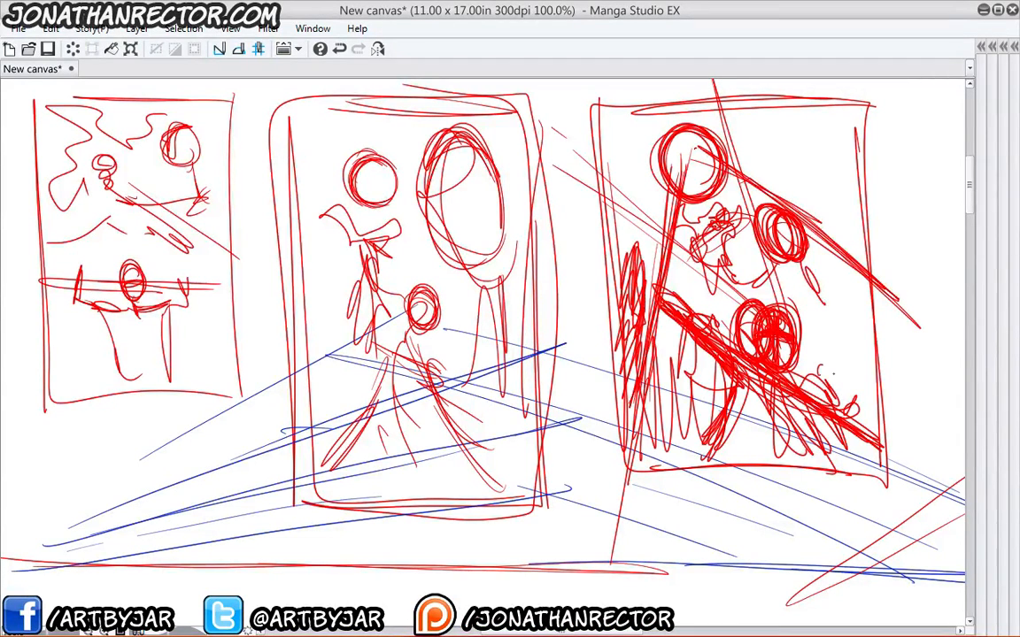
mouse_move(828, 363)
left_mouse_down()
mouse_move(849, 190)
mouse_move(832, 301)
mouse_move(611, 261)
mouse_move(564, 239)
mouse_move(718, 300)
left_mouse_up()
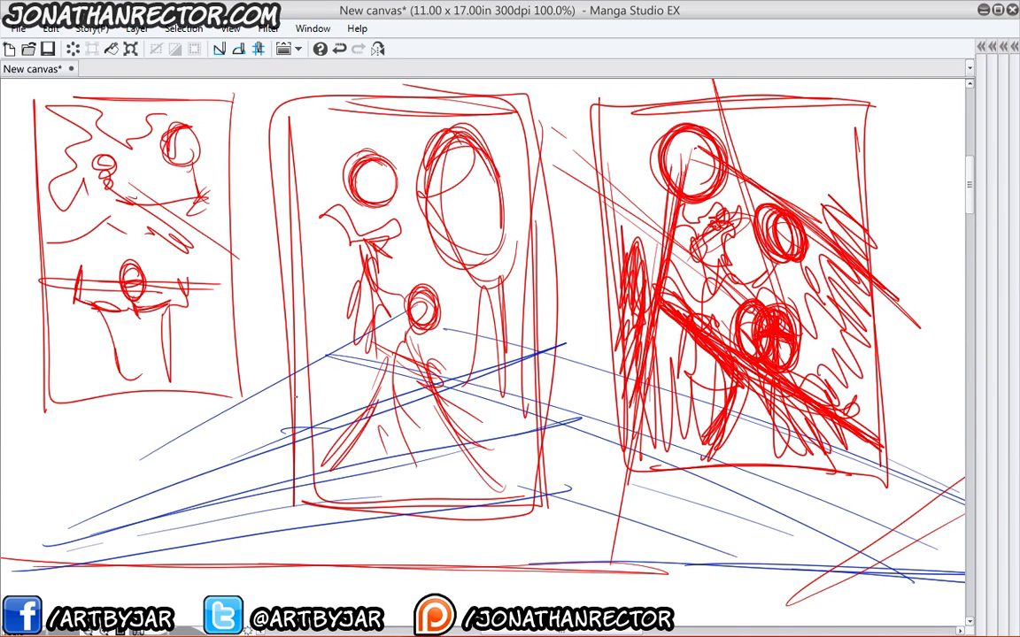
Select the third thumbnail with a rectangular marquee, scale it up to fill much of the page, and deselect it.
scroll(299, 403, "down", 2)
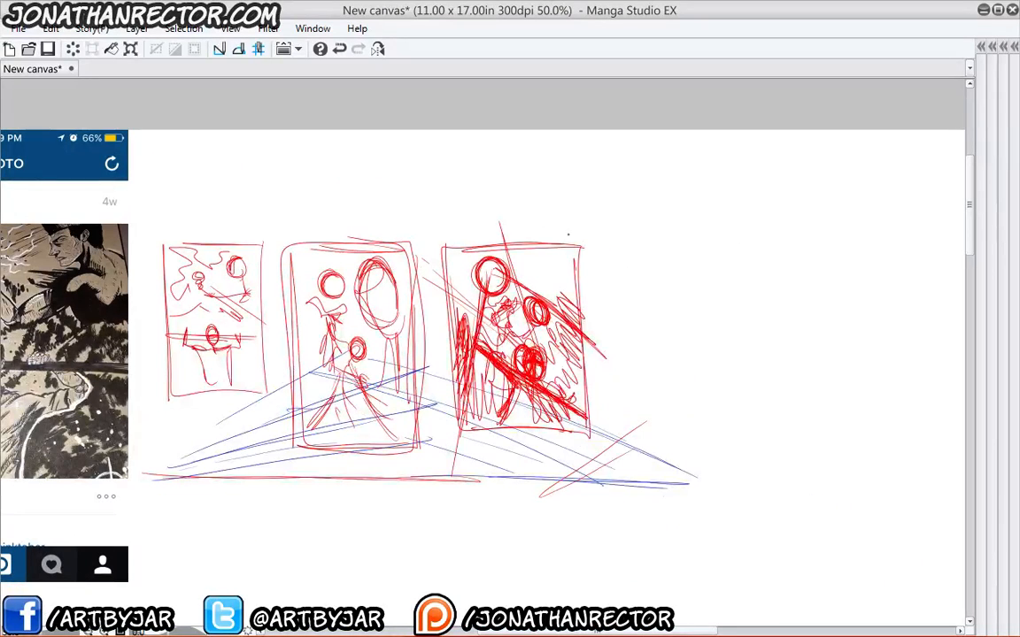
mouse_move(583, 239)
left_mouse_down()
mouse_move(601, 435)
mouse_move(447, 435)
left_mouse_up()
key("ctrl+t")
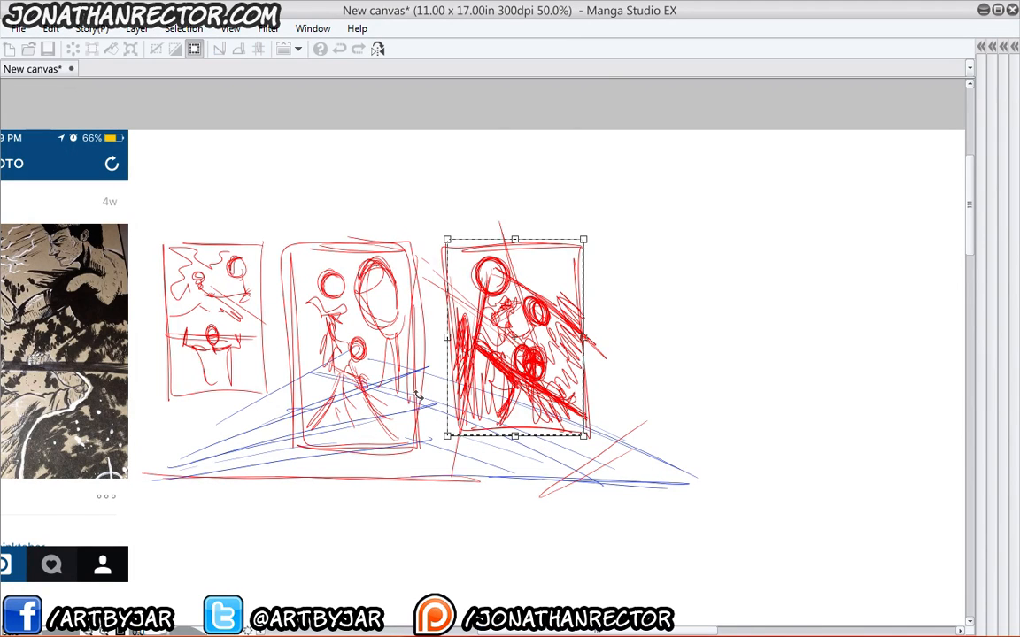
scroll(418, 396, "down", 4)
left_click_drag(449, 353, 567, 560)
key("Return")
left_click_drag(448, 459, 434, 445)
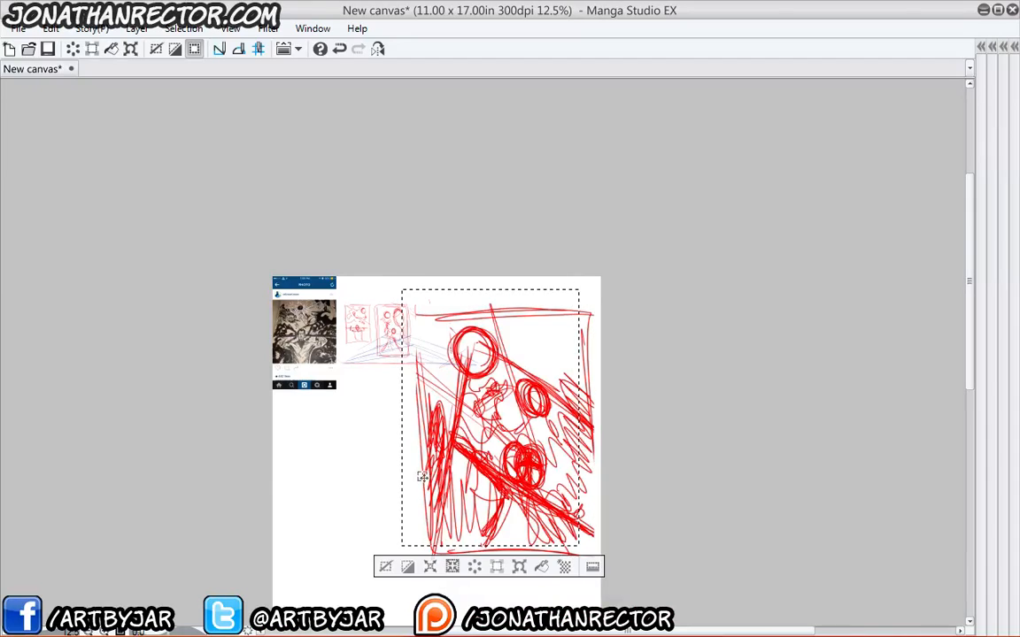
key("ctrl+d")
Lower the enlarged sketch layer's opacity to 21%, add a new layer above it, and switch to the Dead Line pen.
key("Tab")
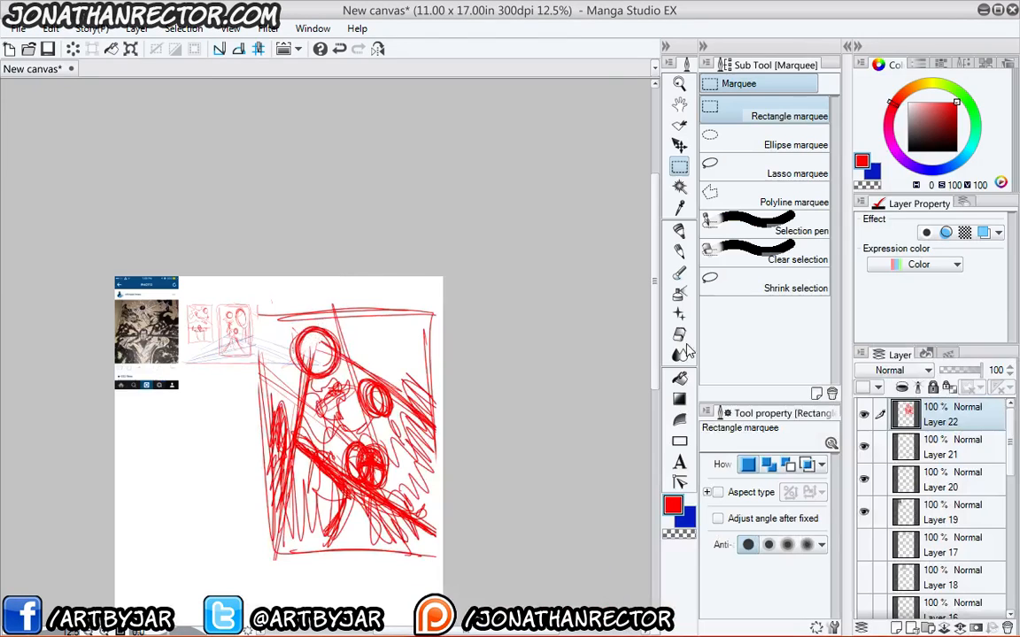
left_click(955, 372)
left_click(949, 370)
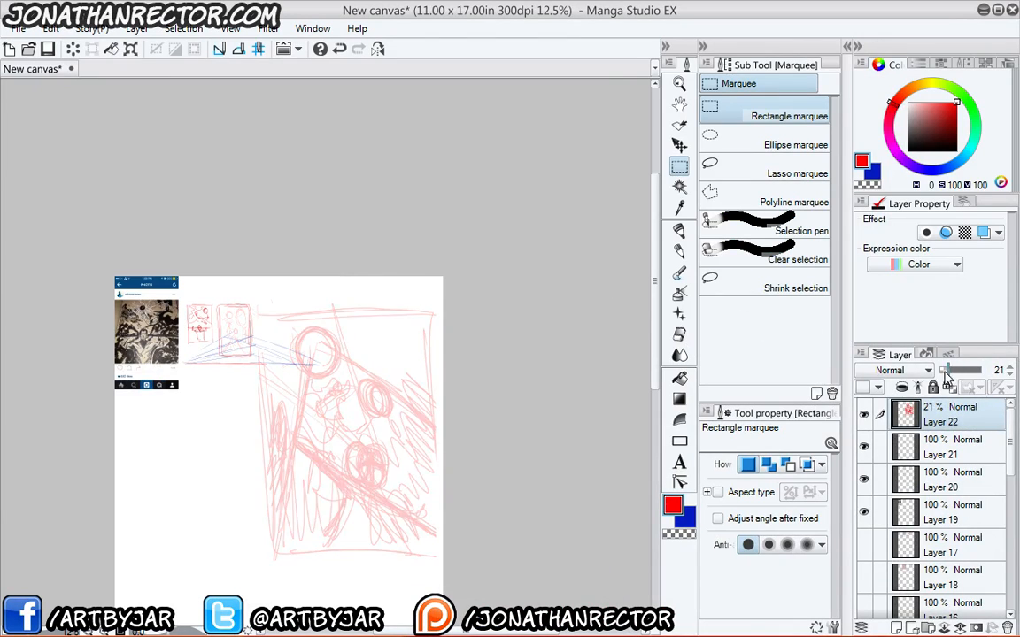
key("ctrl+shift+n")
key("p")
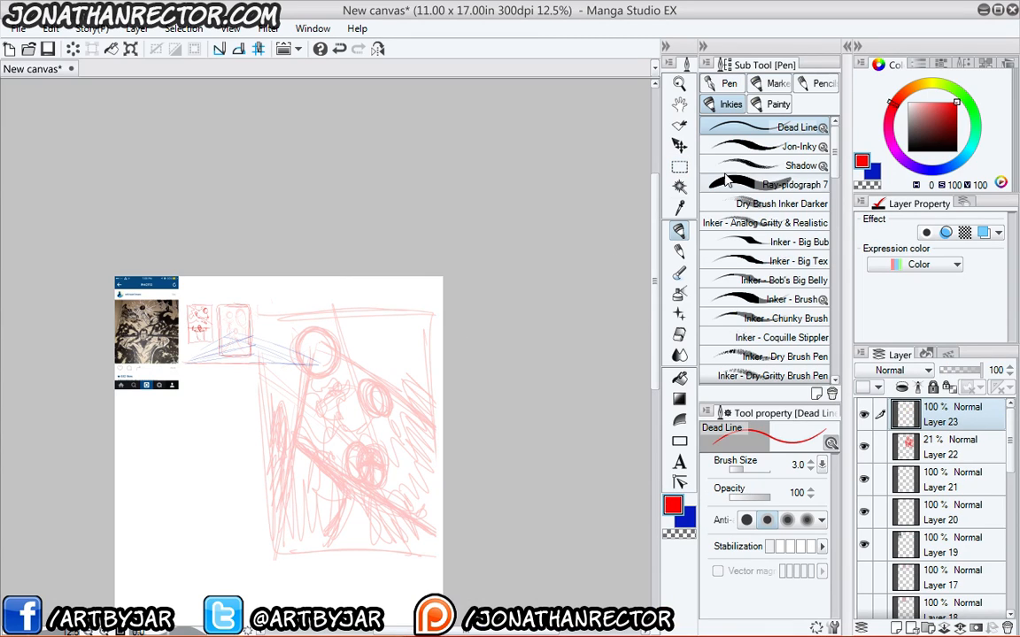
key("Tab")
scroll(387, 273, "up", 2)
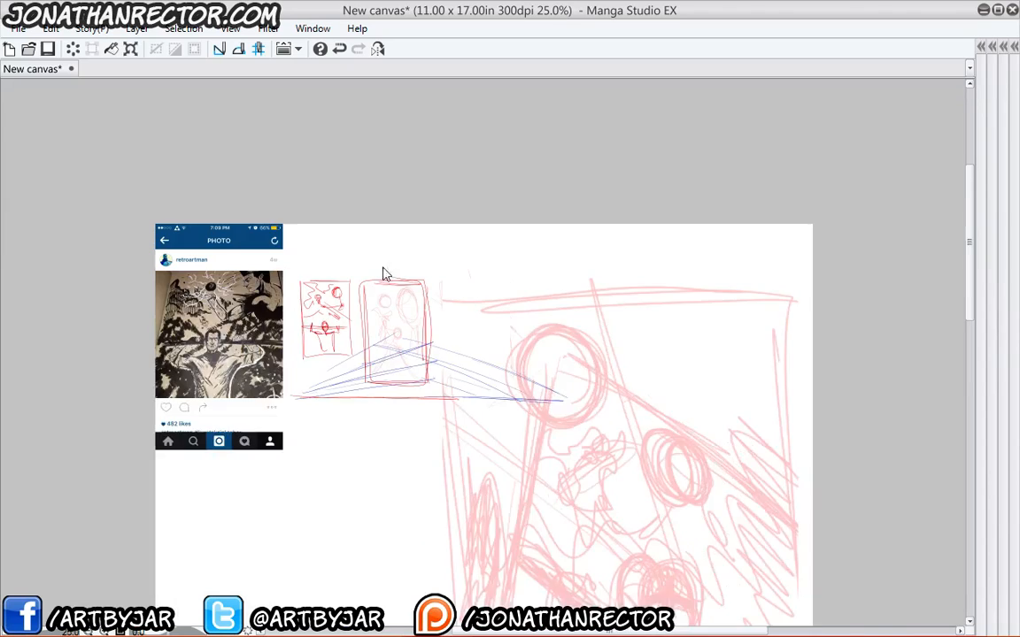
Draw the lower figure's oval head in black with crossed facial guidelines, a neck and a curved collar line.
left_click_drag(518, 498, 338, 266)
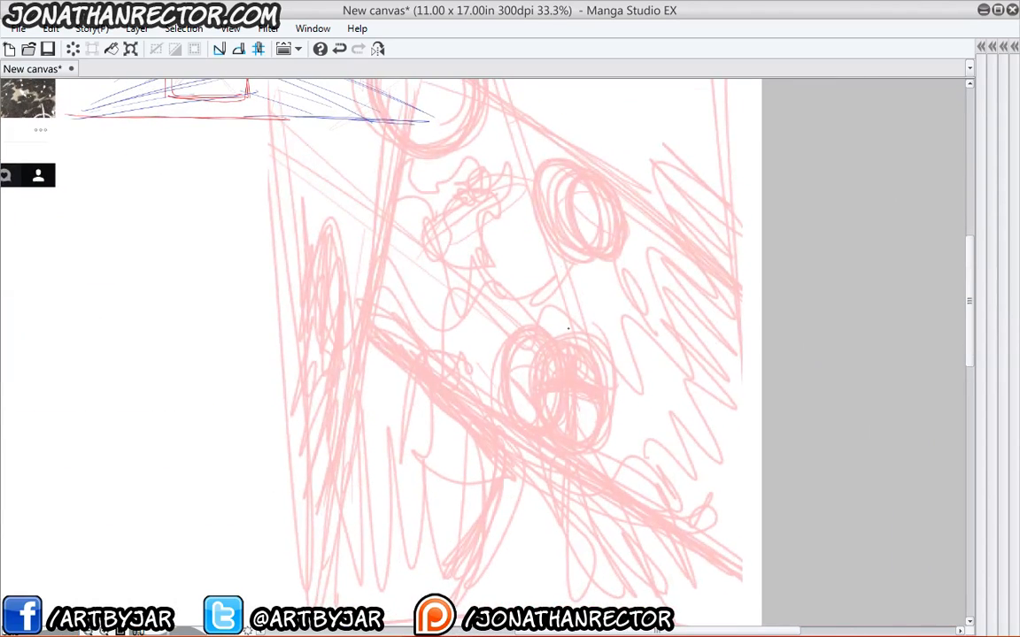
mouse_move(571, 377)
left_mouse_down()
mouse_move(595, 451)
mouse_move(635, 402)
mouse_move(605, 361)
mouse_move(581, 366)
mouse_move(586, 410)
mouse_move(596, 344)
mouse_move(587, 434)
mouse_move(598, 434)
mouse_move(611, 378)
mouse_move(587, 422)
mouse_move(608, 451)
mouse_move(620, 392)
mouse_move(579, 402)
mouse_move(590, 372)
mouse_move(615, 377)
mouse_move(580, 412)
mouse_move(606, 451)
mouse_move(601, 381)
left_mouse_up()
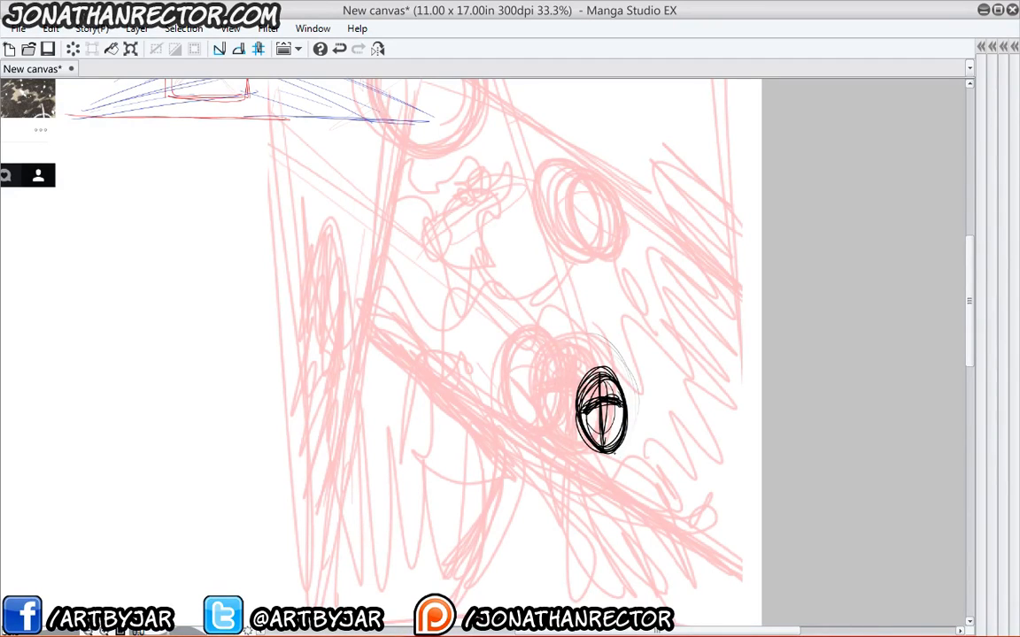
left_click_drag(548, 500, 586, 479)
left_click_drag(568, 490, 636, 492)
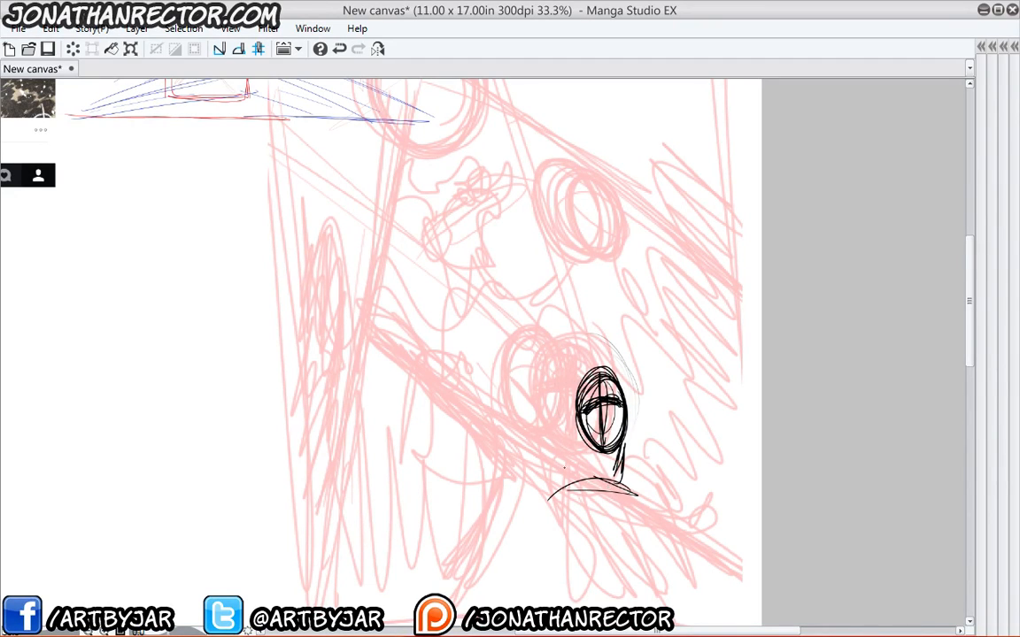
Draw the lower figure's slanted shoulder line, raised upper arm and outer torso contours over the faded sketch.
left_click_drag(565, 468, 656, 505)
left_click_drag(542, 450, 620, 494)
left_click_drag(462, 399, 586, 478)
mouse_move(462, 399)
left_mouse_down()
mouse_move(496, 423)
mouse_move(512, 487)
left_mouse_up()
left_click_drag(440, 415, 535, 529)
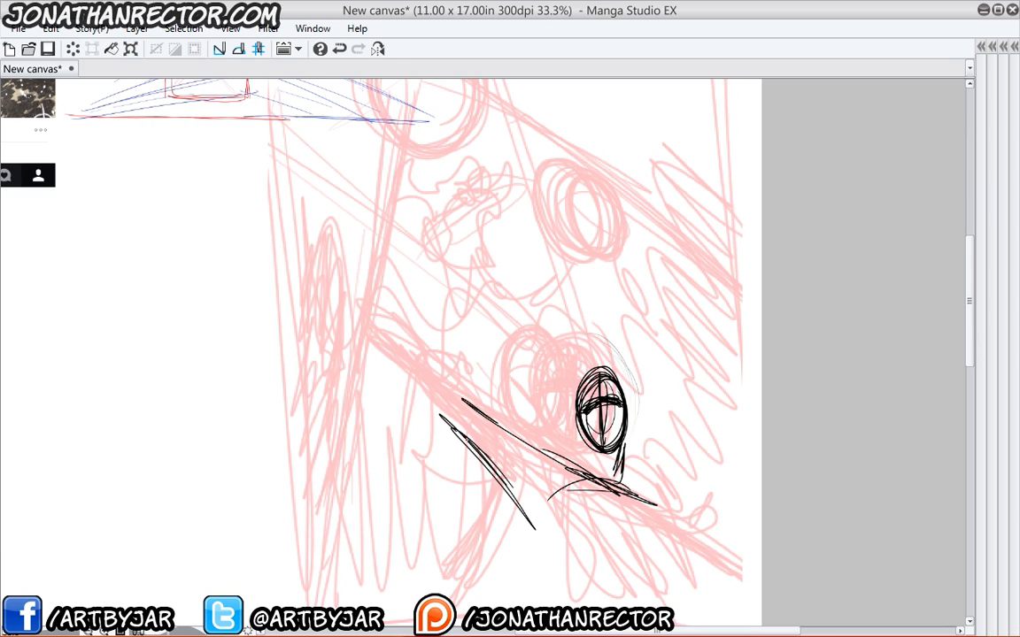
left_click_drag(531, 458, 531, 542)
left_click_drag(686, 579, 691, 598)
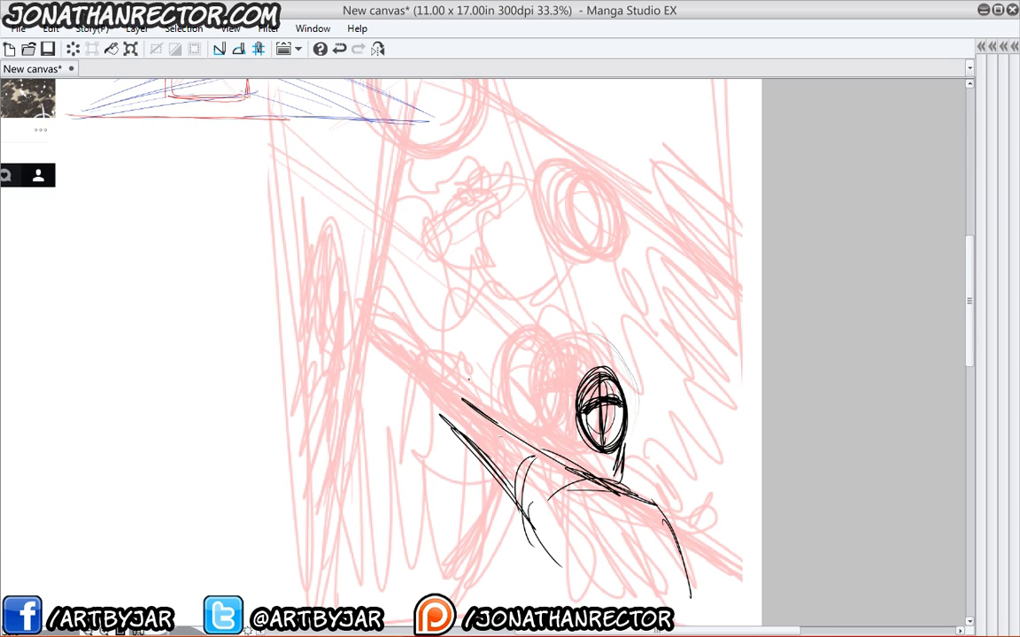
Build up the lower figure's chest, waist and hip lines, and round off the elbow of the raised arm.
left_click_drag(664, 531, 567, 455)
left_click_drag(461, 406, 563, 432)
mouse_move(508, 474)
left_mouse_down()
mouse_move(591, 499)
mouse_move(584, 535)
left_mouse_up()
left_click_drag(527, 428, 566, 484)
left_click_drag(561, 491, 557, 502)
mouse_move(461, 419)
left_mouse_down()
mouse_move(462, 539)
mouse_move(440, 472)
left_mouse_up()
mouse_move(434, 434)
left_mouse_down()
mouse_move(475, 416)
mouse_move(466, 424)
left_mouse_up()
left_click_drag(384, 396, 433, 451)
left_click_drag(363, 377, 425, 444)
Sketch the forearm folding back from the elbow and a blocky fist beside the lower figure's head.
mouse_move(357, 347)
left_mouse_down()
mouse_move(378, 361)
mouse_move(352, 333)
mouse_move(413, 307)
mouse_move(435, 278)
left_mouse_up()
left_click_drag(384, 342, 439, 332)
mouse_move(441, 318)
left_mouse_down()
mouse_move(418, 336)
mouse_move(442, 345)
mouse_move(436, 334)
mouse_move(442, 384)
left_mouse_up()
left_click_drag(452, 341, 448, 384)
left_click_drag(454, 329, 447, 382)
left_click_drag(419, 336, 414, 388)
left_click_drag(447, 326, 449, 379)
mouse_move(416, 306)
left_mouse_down()
mouse_move(414, 381)
mouse_move(531, 409)
left_mouse_up()
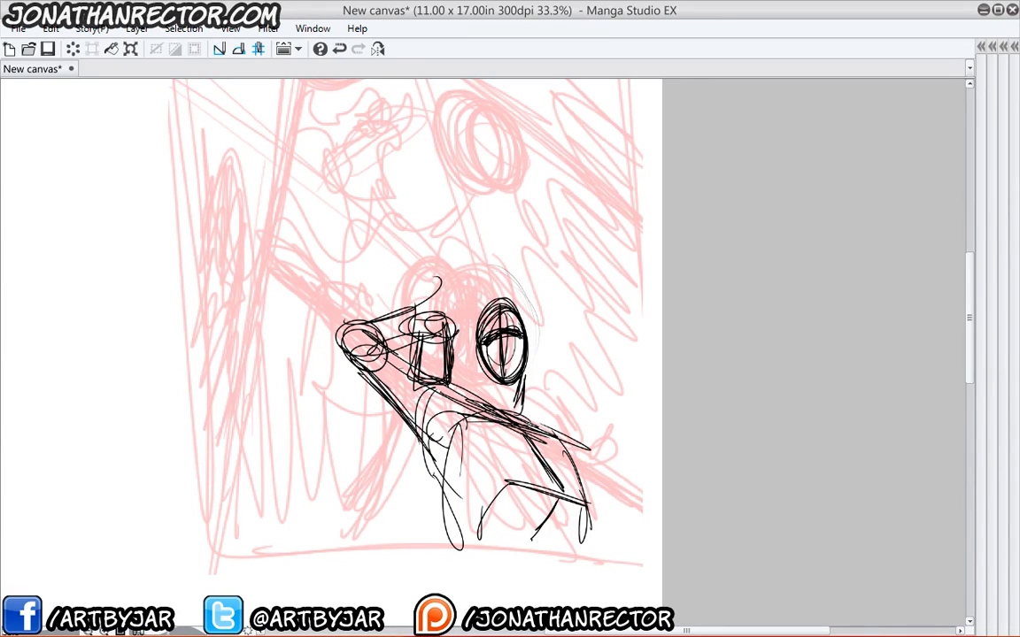
Sketch the lower figure's other arm extending along the shoulder line, with a rounded elbow and an upright forearm.
left_click_drag(456, 388, 544, 405)
left_click_drag(483, 414, 638, 441)
mouse_move(607, 358)
left_mouse_down()
mouse_move(606, 389)
mouse_move(629, 416)
left_mouse_up()
left_click_drag(604, 370, 589, 411)
mouse_move(591, 420)
left_mouse_down()
mouse_move(626, 414)
mouse_move(637, 462)
mouse_move(567, 456)
left_mouse_up()
left_click_drag(432, 398, 450, 411)
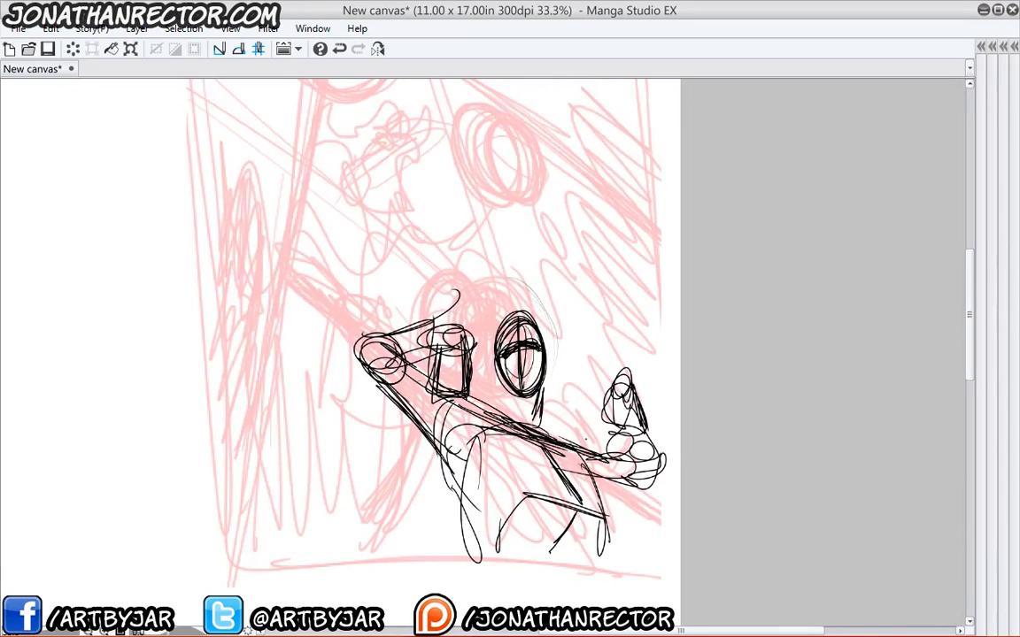
Draw a thick diagonal beam across the lower figure's shoulders with a rounded near end and repeated dark strokes.
mouse_move(261, 286)
left_mouse_down()
mouse_move(578, 425)
mouse_move(670, 486)
left_mouse_up()
left_click_drag(295, 299, 680, 477)
mouse_move(463, 391)
left_mouse_down()
mouse_move(676, 480)
mouse_move(631, 470)
left_mouse_up()
left_click_drag(328, 344, 450, 392)
mouse_move(282, 327)
left_mouse_down()
mouse_move(386, 372)
mouse_move(342, 361)
left_mouse_up()
mouse_move(301, 309)
left_mouse_down()
mouse_move(248, 321)
mouse_move(292, 310)
left_mouse_up()
left_click_drag(248, 321, 361, 367)
left_click_drag(274, 301, 570, 423)
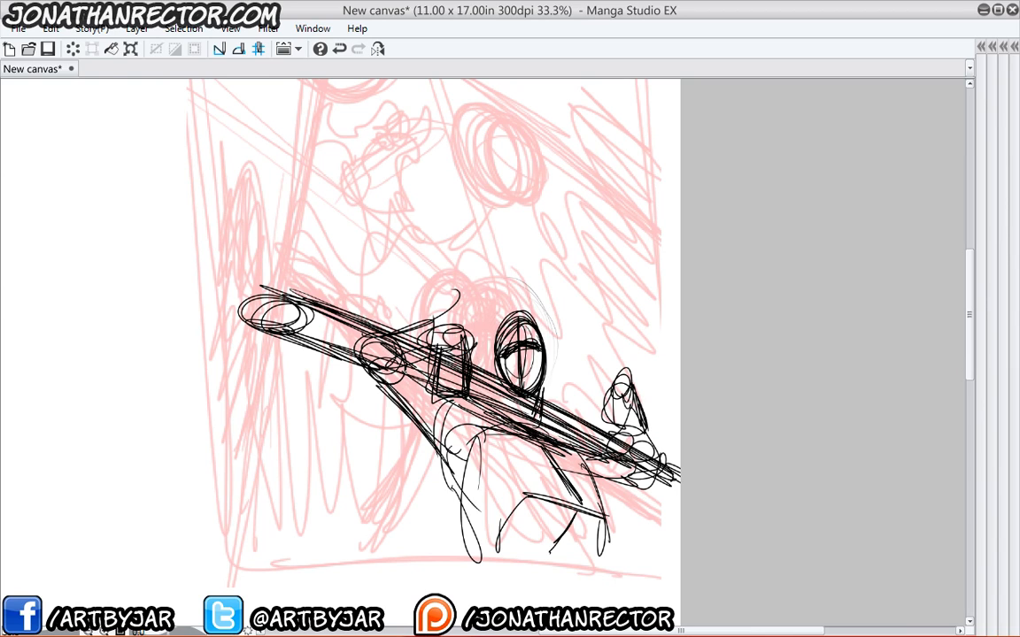
left_click_drag(395, 342, 545, 405)
left_click_drag(308, 318, 591, 447)
Examine the reference photo of the two-figure ink drawing for background details to carry into the enlarged sketch.
mouse_move(317, 365)
left_mouse_down()
mouse_move(323, 378)
mouse_move(314, 305)
left_mouse_up()
left_click_drag(337, 283, 370, 306)
left_click_drag(409, 338, 500, 512)
mouse_move(239, 362)
left_mouse_down()
mouse_move(619, 437)
mouse_move(938, 522)
left_mouse_up()
mouse_move(310, 390)
left_mouse_down()
mouse_move(512, 433)
mouse_move(174, 557)
left_mouse_up()
mouse_move(427, 493)
left_mouse_down()
mouse_move(464, 530)
mouse_move(416, 471)
mouse_move(521, 462)
mouse_move(416, 384)
mouse_move(639, 603)
mouse_move(501, 490)
left_mouse_up()
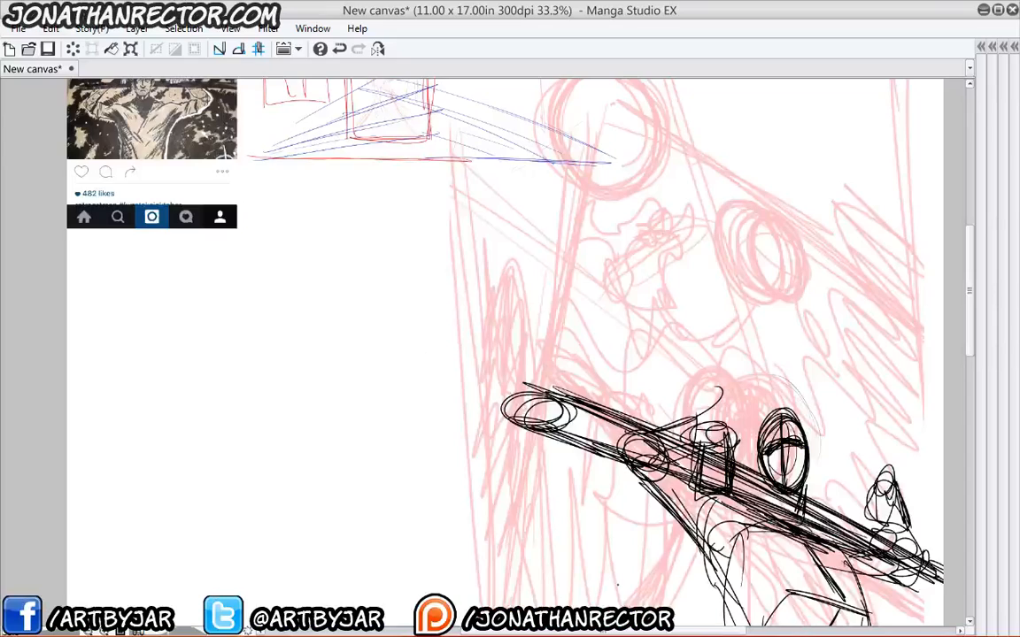
left_click_drag(153, 152, 213, 311)
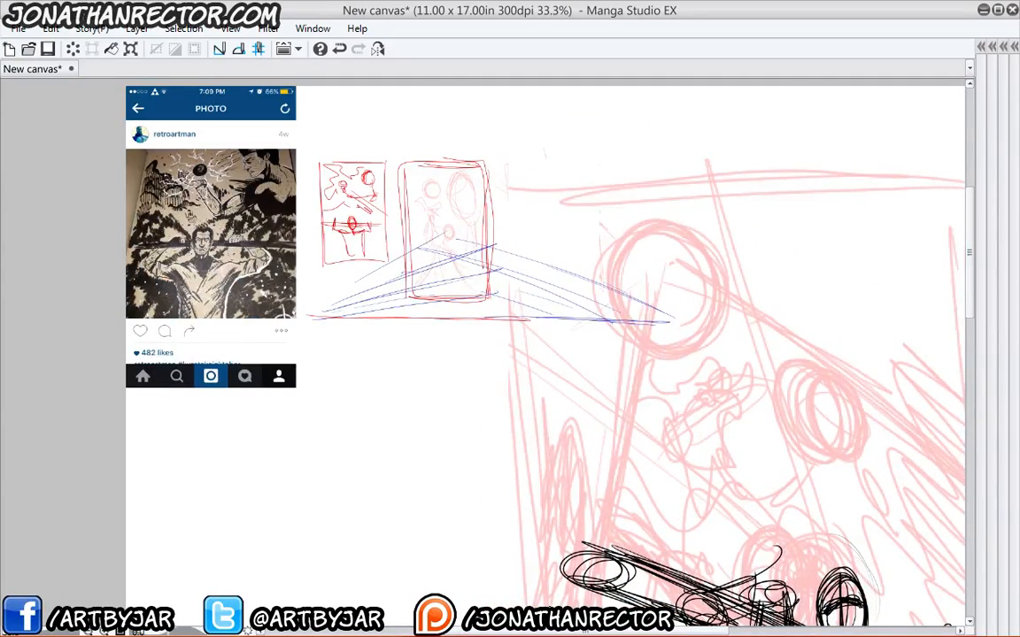
left_click_drag(575, 634, 350, 338)
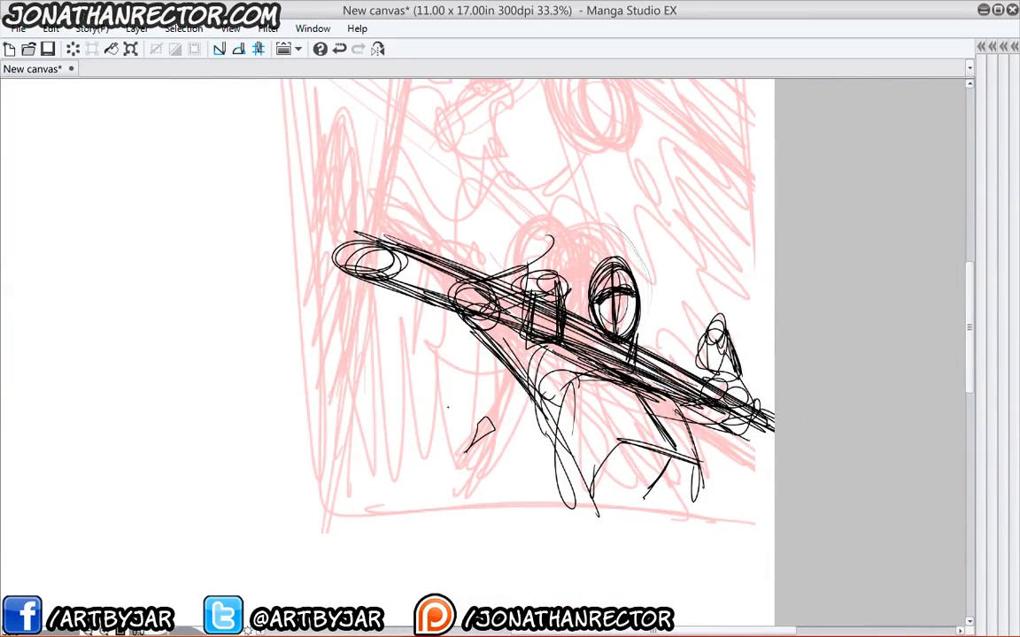
Scatter jagged rocks and small debris fragments around the lower figure and beneath the diagonal beam.
mouse_move(389, 505)
left_mouse_down()
mouse_move(394, 398)
mouse_move(361, 427)
mouse_move(384, 515)
left_mouse_up()
mouse_move(412, 405)
left_mouse_down()
mouse_move(403, 500)
mouse_move(416, 495)
left_mouse_up()
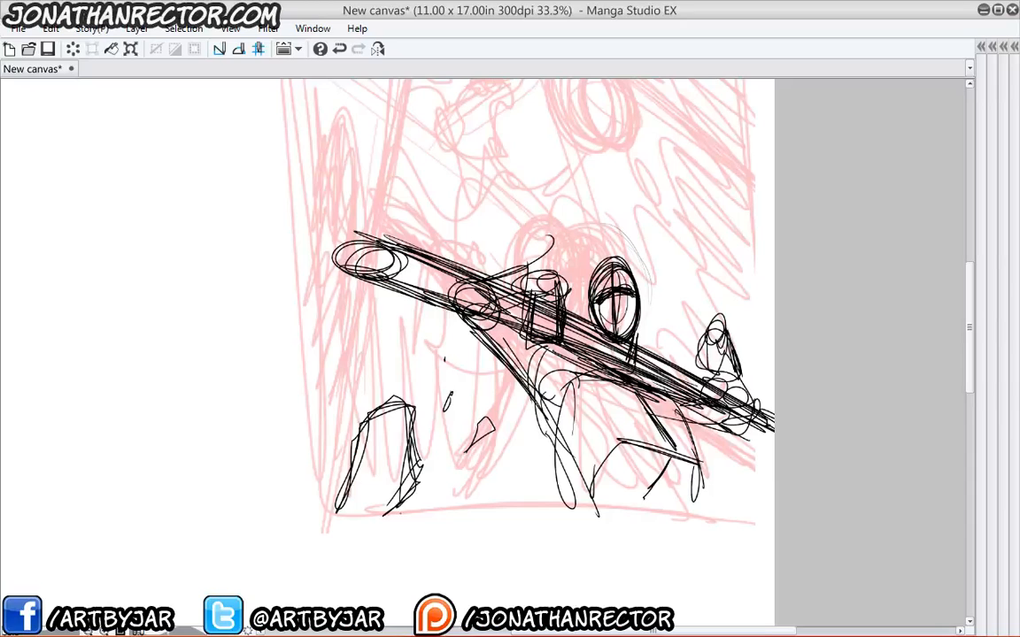
mouse_move(491, 481)
left_mouse_down()
mouse_move(528, 420)
mouse_move(495, 469)
left_mouse_up()
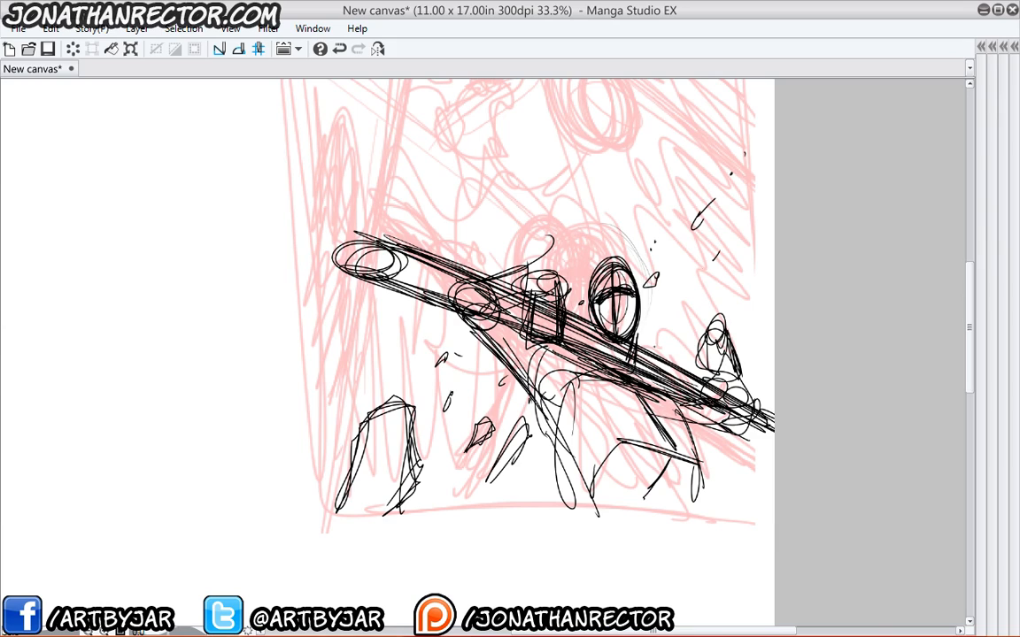
left_click_drag(718, 469, 703, 510)
mouse_move(340, 413)
left_mouse_down()
mouse_move(379, 362)
mouse_move(363, 346)
mouse_move(395, 382)
mouse_move(358, 522)
left_mouse_up()
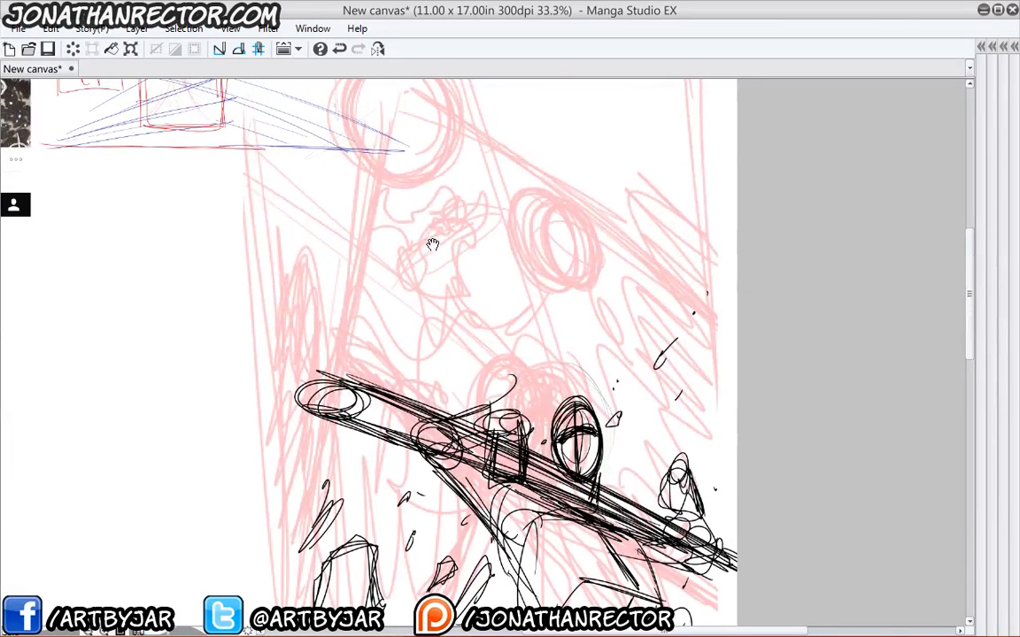
Draw the upper figure's large tilted oval head with facial guidelines, plus an open hand with curled fingers below the orb.
mouse_move(531, 196)
left_mouse_down()
mouse_move(542, 303)
mouse_move(531, 192)
mouse_move(575, 260)
left_mouse_up()
mouse_move(531, 305)
left_mouse_down()
mouse_move(506, 195)
mouse_move(534, 243)
left_mouse_up()
left_click_drag(512, 206, 548, 296)
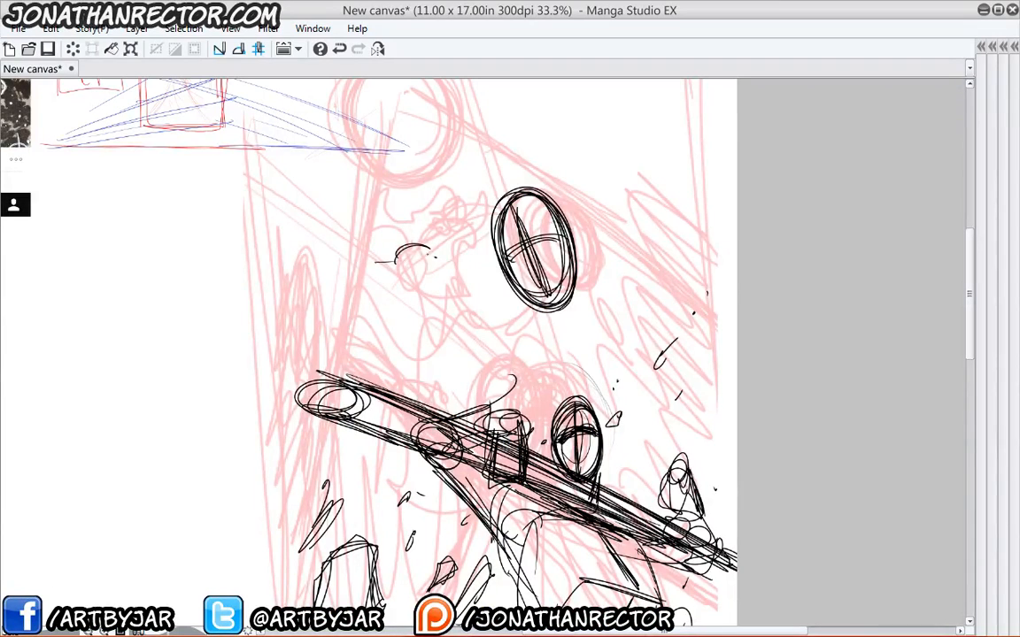
left_click_drag(434, 256, 389, 265)
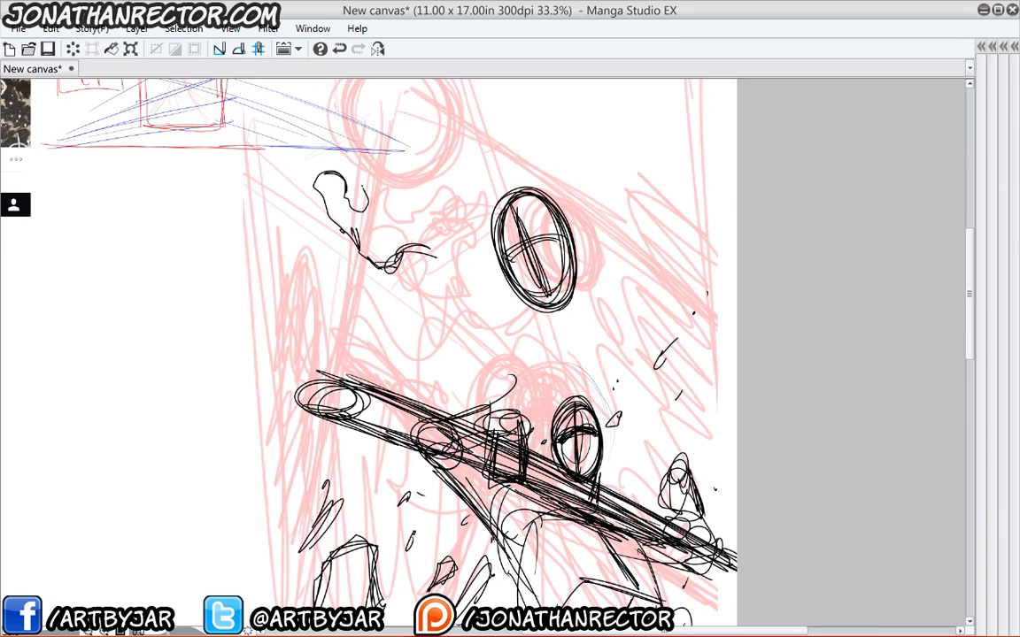
mouse_move(415, 202)
left_mouse_down()
mouse_move(447, 196)
mouse_move(459, 252)
mouse_move(386, 265)
left_mouse_up()
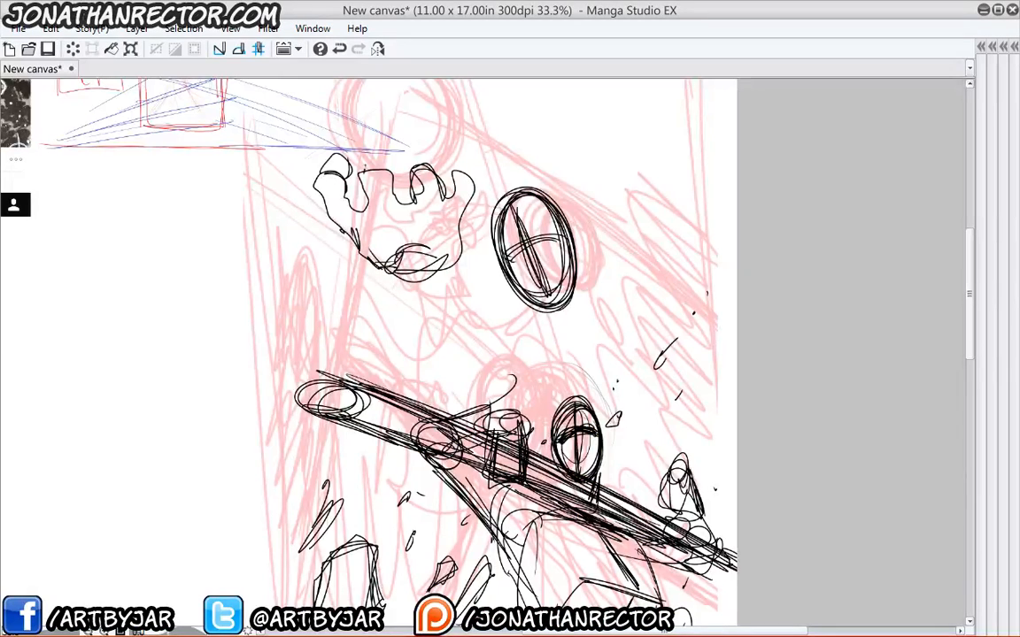
Draw the upper figure's wrist, forearm and upper arm, running from the open hand down to the diagonal beam.
mouse_move(467, 245)
left_mouse_down()
mouse_move(395, 295)
mouse_move(386, 273)
left_mouse_up()
left_click_drag(388, 276, 435, 304)
mouse_move(465, 301)
left_mouse_down()
mouse_move(489, 330)
mouse_move(418, 370)
left_mouse_up()
mouse_move(395, 322)
left_mouse_down()
mouse_move(399, 357)
mouse_move(434, 401)
left_mouse_up()
left_click_drag(416, 323, 476, 421)
left_click_drag(464, 299, 518, 449)
mouse_move(383, 344)
left_mouse_down()
mouse_move(425, 446)
mouse_move(445, 461)
left_mouse_up()
left_click_drag(495, 348, 553, 435)
Sketch the upper figure's large curved shoulder and back contours, and add scowling features to the tilted oval head.
mouse_move(609, 309)
left_mouse_down()
mouse_move(534, 356)
mouse_move(662, 328)
mouse_move(697, 400)
left_mouse_up()
mouse_move(571, 386)
left_mouse_down()
mouse_move(706, 409)
mouse_move(565, 397)
left_mouse_up()
left_click_drag(671, 419, 689, 422)
left_click_drag(567, 337, 721, 372)
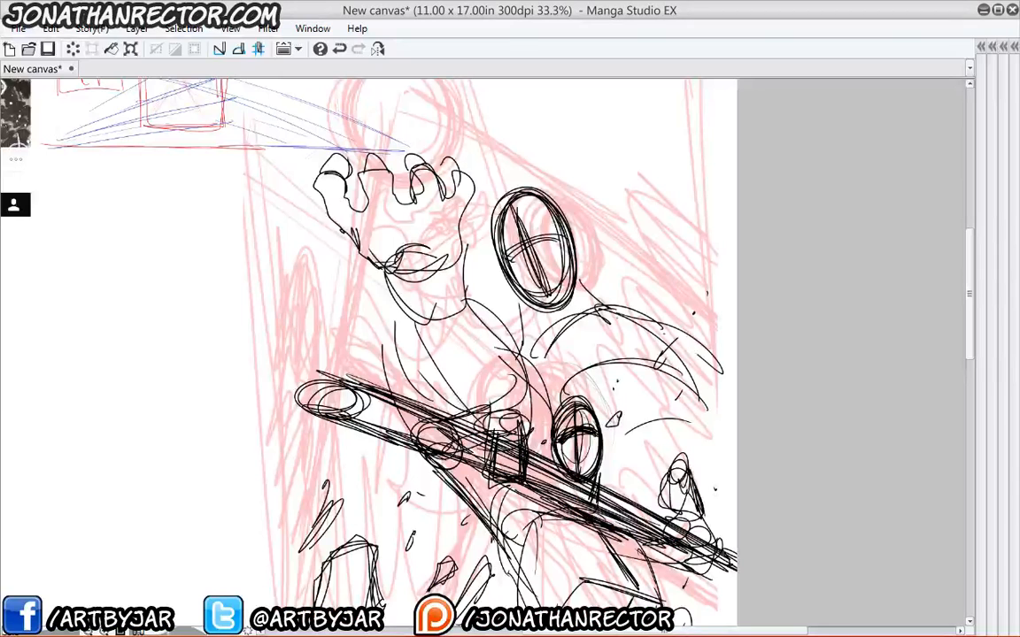
left_click_drag(548, 318, 627, 285)
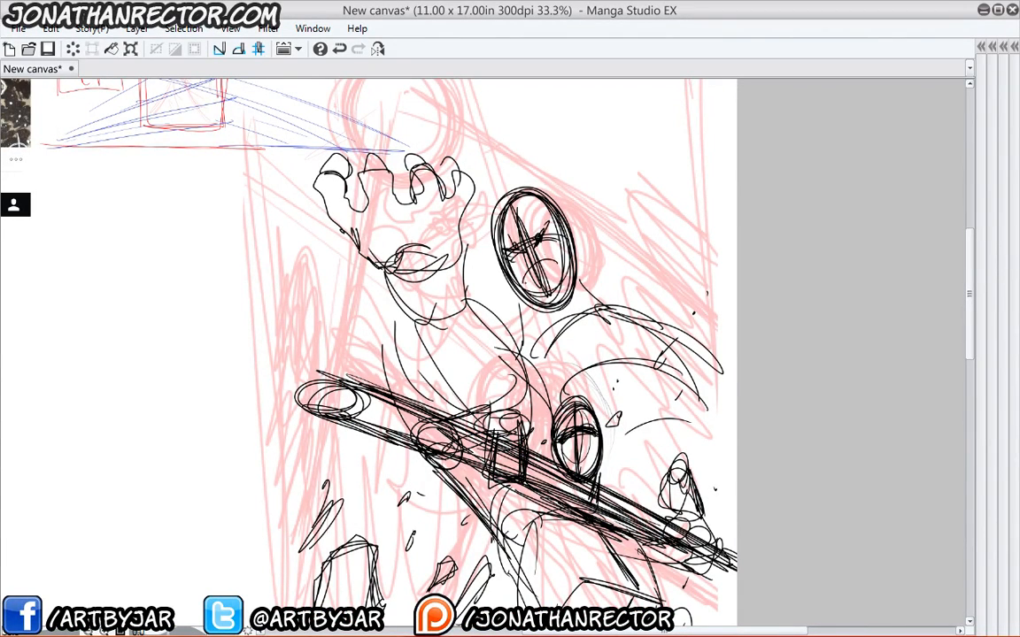
Draw the round orb resting on the open hand's fingertips, with light rays radiating outward from it.
left_click_drag(392, 236, 400, 342)
left_click_drag(395, 167, 458, 261)
mouse_move(433, 177)
left_mouse_down()
mouse_move(340, 250)
mouse_move(346, 258)
left_mouse_up()
left_click_drag(410, 129, 405, 171)
left_click_drag(568, 118, 451, 200)
left_click_drag(662, 224, 464, 199)
Hatch jagged zigzag strokes into the background on both sides of the two figures.
mouse_move(288, 585)
left_mouse_down()
mouse_move(302, 396)
mouse_move(310, 467)
left_mouse_up()
left_click_drag(399, 455, 394, 478)
left_click_drag(333, 453, 324, 500)
mouse_move(330, 403)
left_mouse_down()
mouse_move(305, 495)
mouse_move(295, 440)
left_mouse_up()
left_click_drag(325, 281, 291, 392)
left_click_drag(361, 254, 345, 360)
mouse_move(380, 247)
left_mouse_down()
mouse_move(395, 349)
mouse_move(365, 410)
left_mouse_up()
left_click_drag(486, 324, 515, 349)
left_click_drag(568, 260, 627, 343)
left_click_drag(588, 228, 659, 341)
left_click_drag(614, 225, 686, 296)
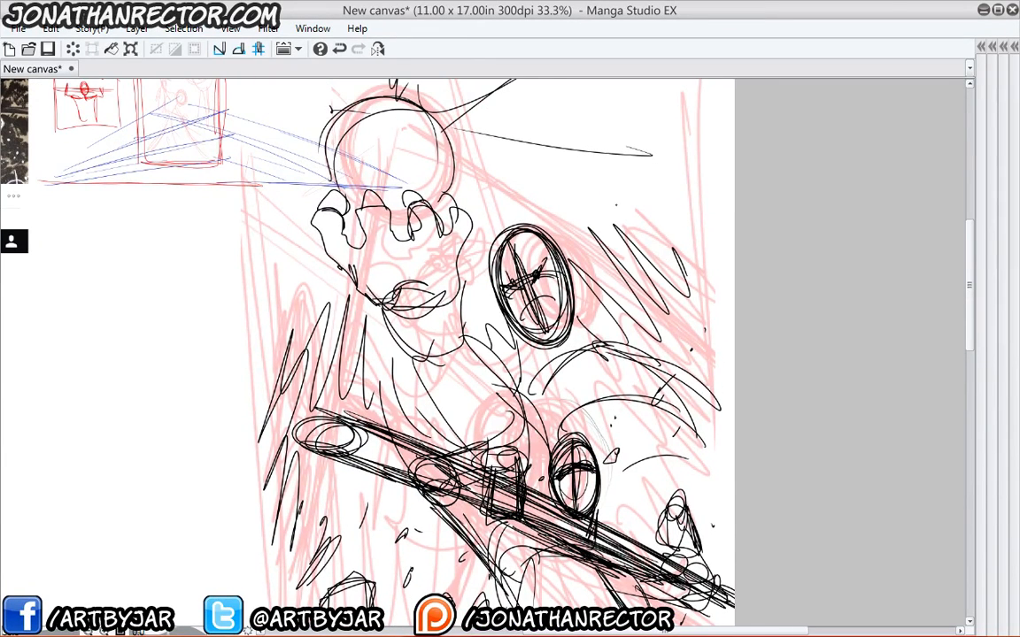
Hide the pink thumbnail layer and draw a rough rectangular border around the black composition.
scroll(620, 213, "down", 1)
key("Tab")
left_click(864, 446)
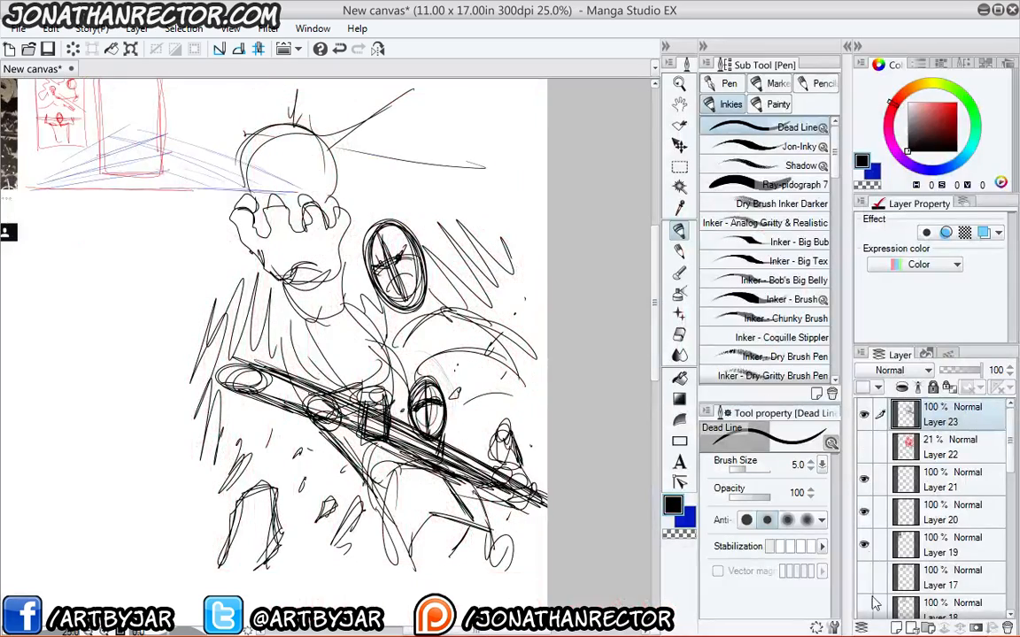
left_click_drag(519, 177, 529, 531)
left_click_drag(524, 288, 512, 575)
left_click_drag(512, 574, 232, 551)
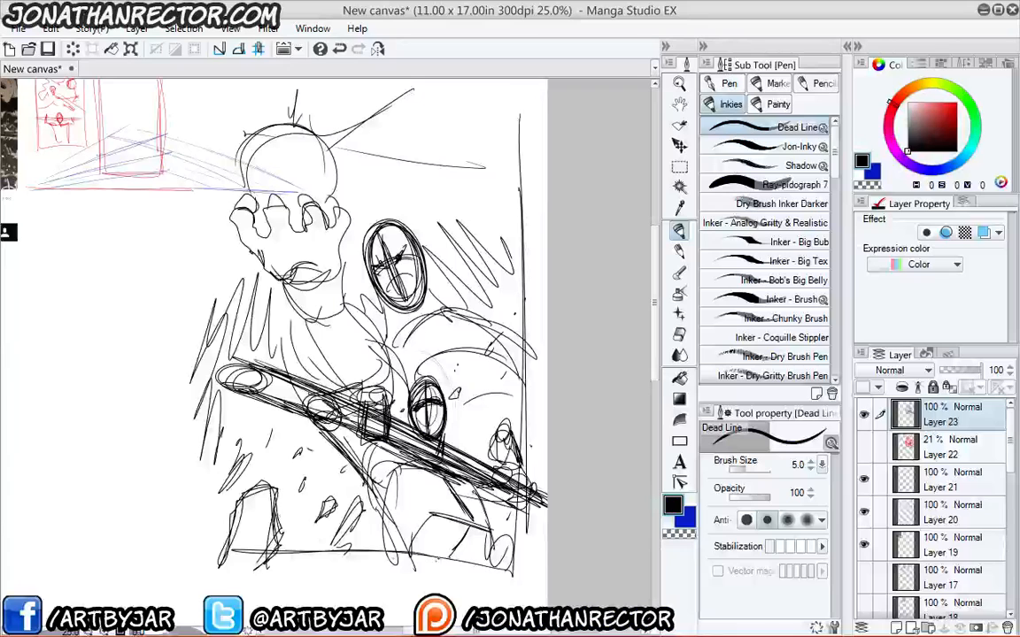
left_click_drag(440, 559, 212, 566)
left_click_drag(212, 567, 208, 242)
left_click_drag(207, 540, 194, 111)
mouse_move(196, 460)
left_mouse_down()
mouse_move(296, 80)
mouse_move(520, 105)
left_mouse_up()
Add a layer beneath the black lines and fill a lassoed silhouette of the figures, orb, rays and background with mid gray.
left_click(930, 450)
key("ctrl+shift+n")
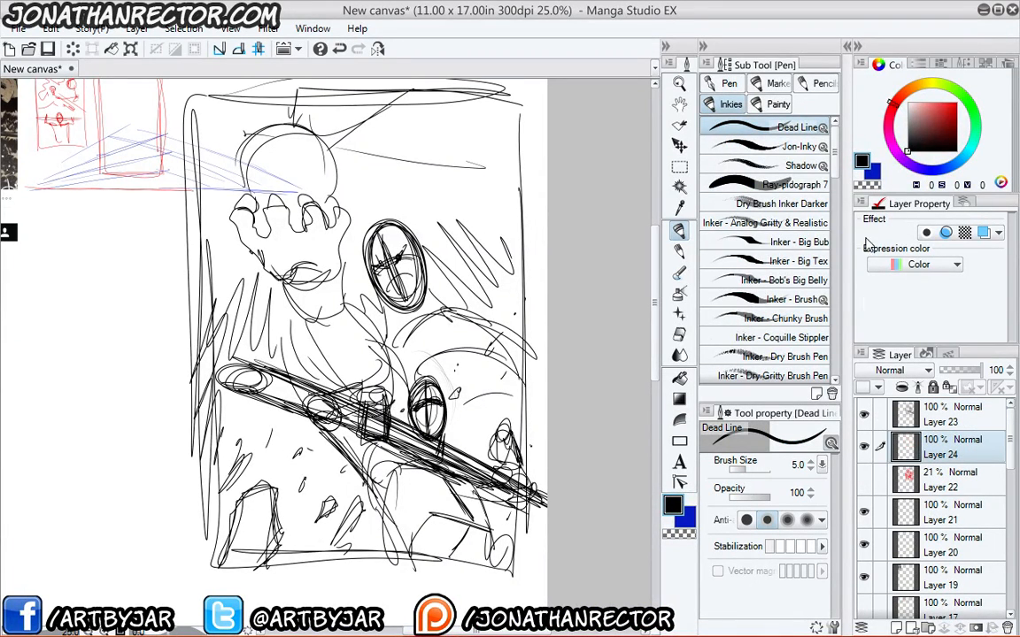
left_click(679, 166)
left_click(752, 166)
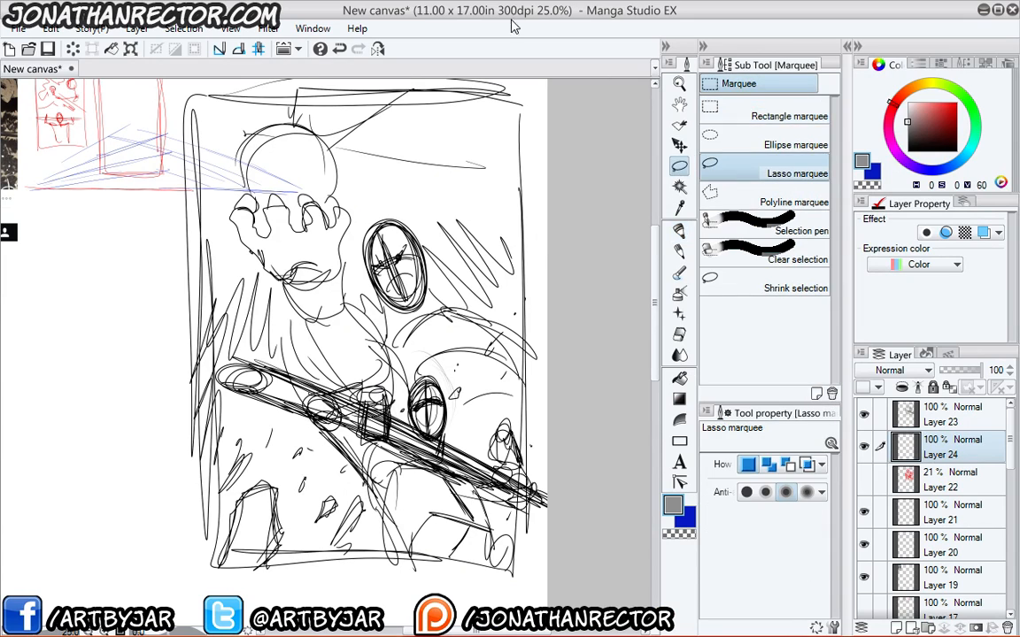
left_click_drag(310, 184, 311, 188)
mouse_move(323, 133)
left_mouse_down()
mouse_move(348, 152)
mouse_move(340, 177)
mouse_move(354, 285)
mouse_move(382, 220)
mouse_move(450, 306)
mouse_move(423, 250)
mouse_move(475, 257)
left_mouse_up()
mouse_move(436, 213)
left_mouse_down()
mouse_move(460, 221)
mouse_move(478, 512)
mouse_move(248, 506)
mouse_move(195, 314)
left_mouse_up()
mouse_move(217, 353)
left_mouse_down()
mouse_move(207, 300)
mouse_move(256, 253)
mouse_move(213, 193)
mouse_move(279, 128)
mouse_move(303, 124)
left_mouse_up()
left_click(420, 598)
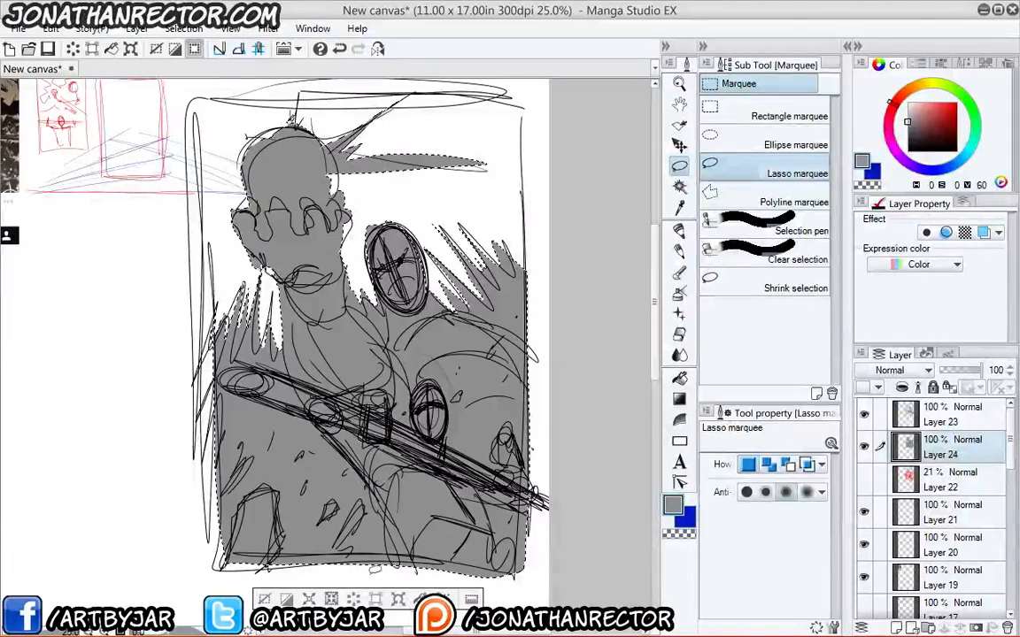
left_click(265, 599)
left_click_drag(260, 296, 269, 345)
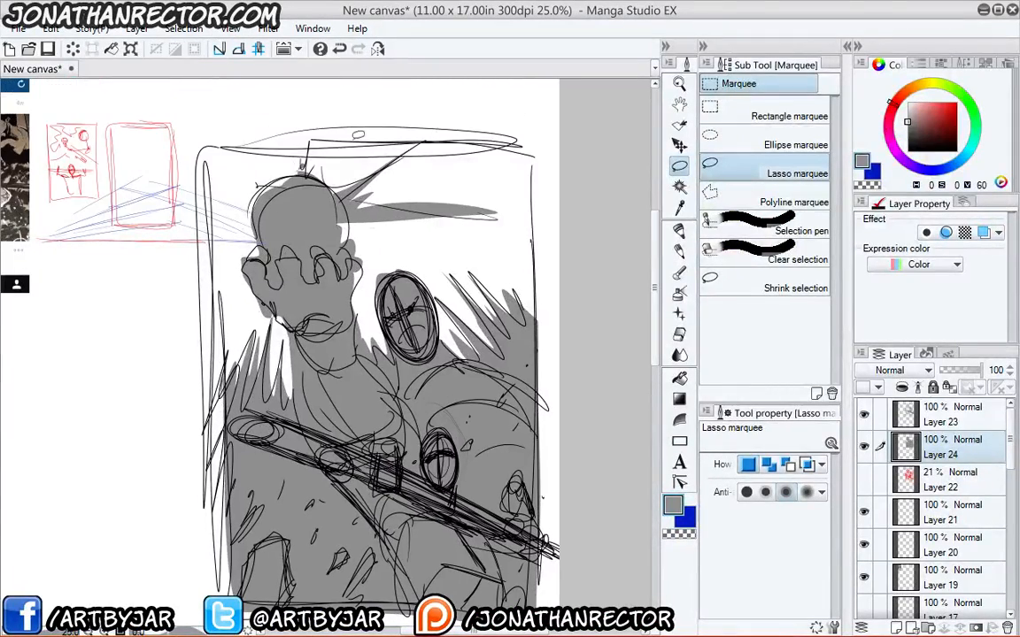
Fill a narrow gray light ray running diagonally from the border's corner to the orb.
mouse_move(275, 197)
left_mouse_down()
mouse_move(190, 155)
mouse_move(270, 217)
left_mouse_up()
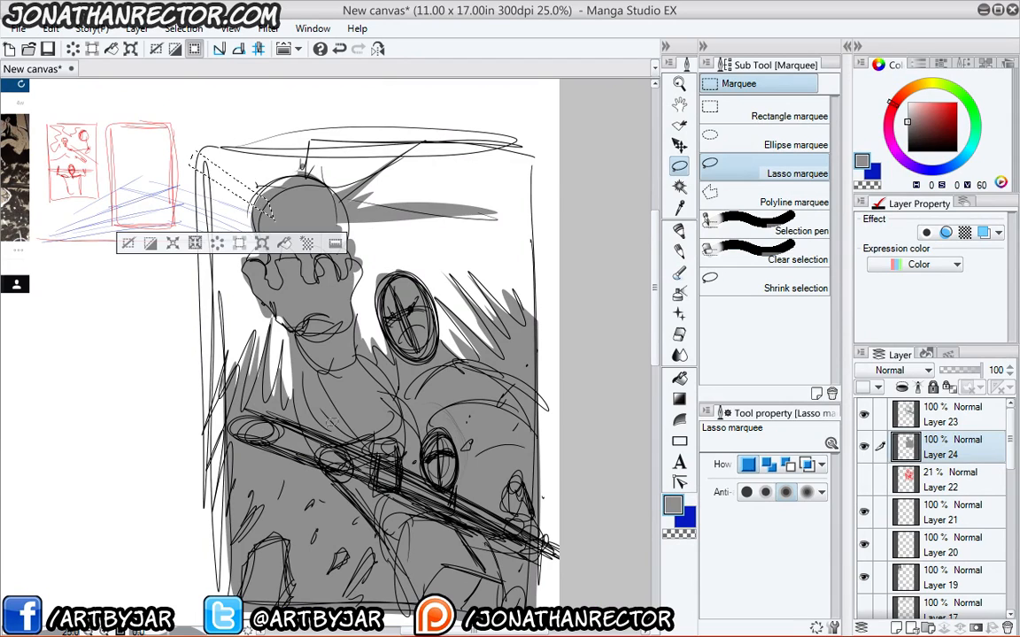
left_click(284, 243)
left_click(128, 243)
left_click_drag(272, 425, 270, 380)
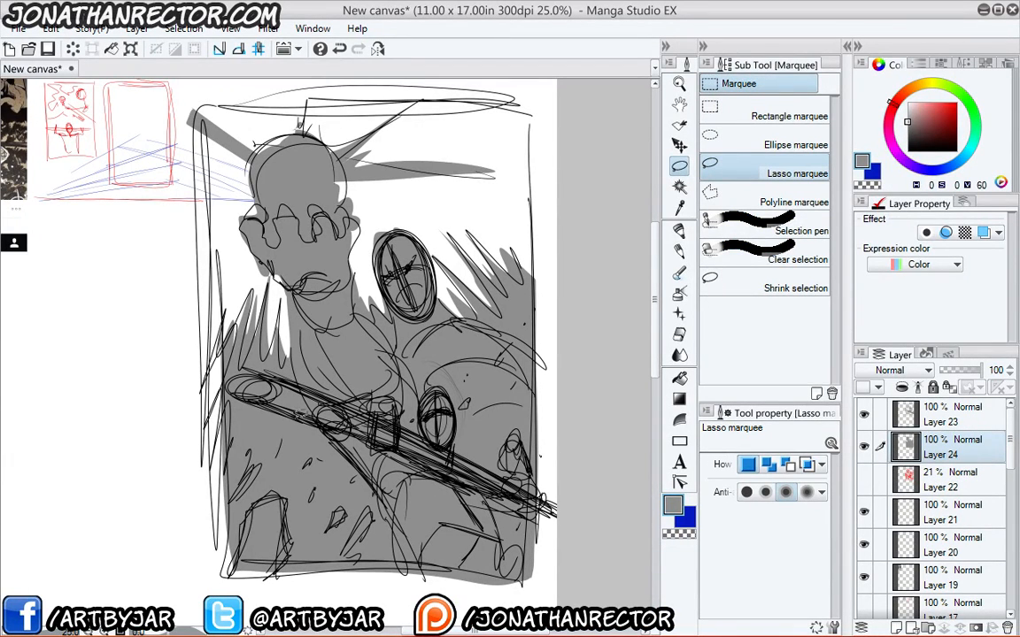
left_click_drag(241, 426, 245, 432)
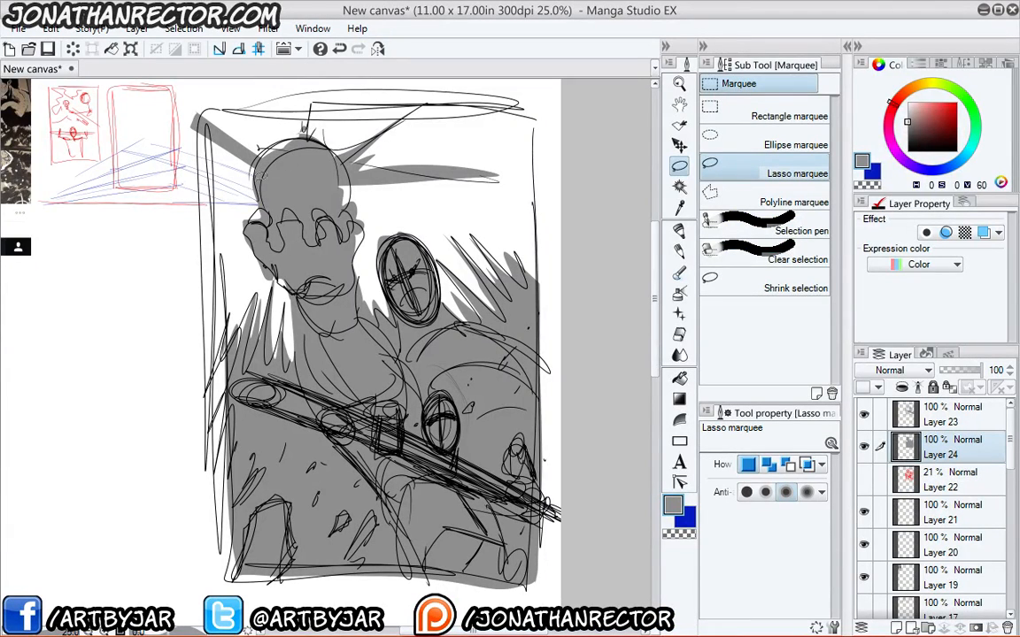
Lasso the gray light rays on both sides of the orb and delete their fill.
mouse_move(252, 177)
left_mouse_down()
mouse_move(239, 463)
mouse_move(217, 567)
mouse_move(186, 265)
mouse_move(183, 117)
mouse_move(230, 99)
left_mouse_up()
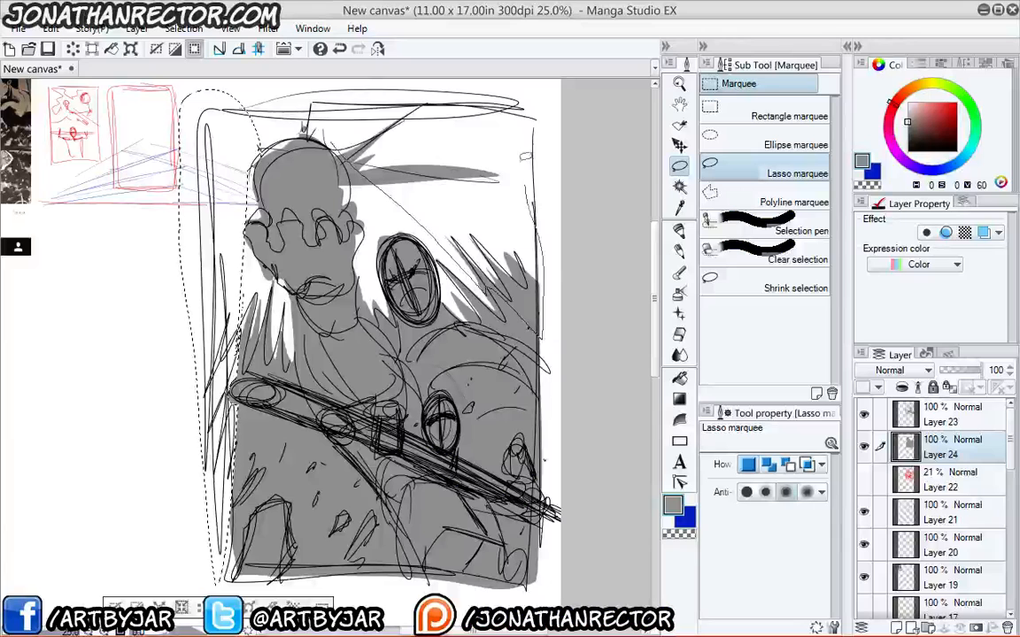
left_click_drag(526, 156, 321, 131)
key("Delete")
left_click(156, 50)
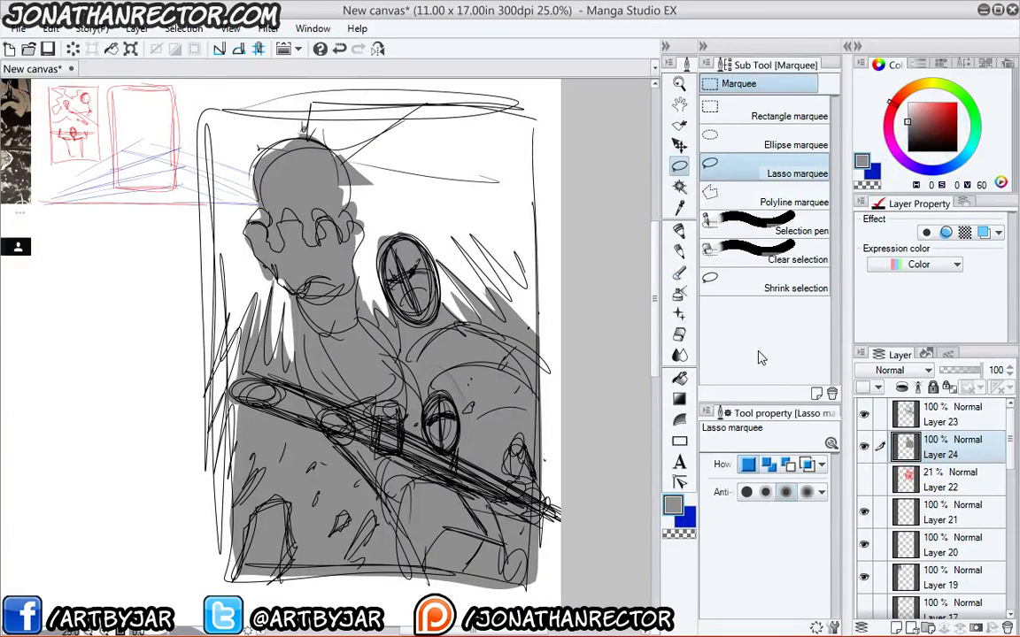
Delete the black ray lines around the orb and the stray marks beside it from Layer 23.
left_click(902, 414)
mouse_move(212, 119)
left_mouse_down()
mouse_move(234, 264)
mouse_move(210, 391)
left_mouse_up()
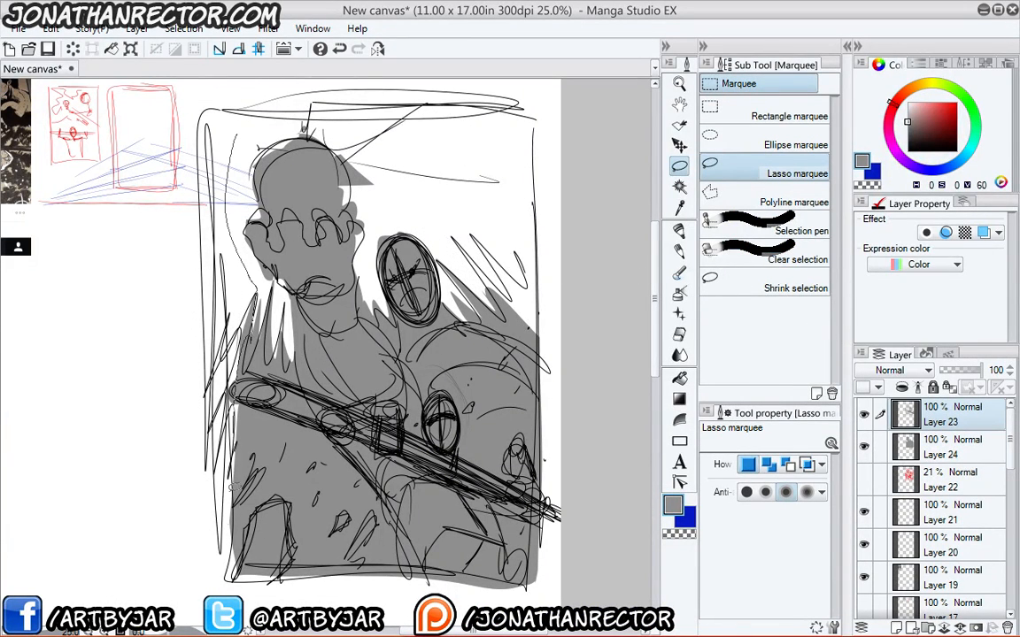
mouse_move(233, 487)
left_mouse_down()
mouse_move(215, 290)
mouse_move(218, 125)
left_mouse_up()
key("Delete")
mouse_move(373, 182)
left_mouse_down()
mouse_move(437, 257)
mouse_move(527, 232)
mouse_move(447, 194)
mouse_move(361, 96)
mouse_move(522, 182)
left_mouse_up()
key("Delete")
key("Delete")
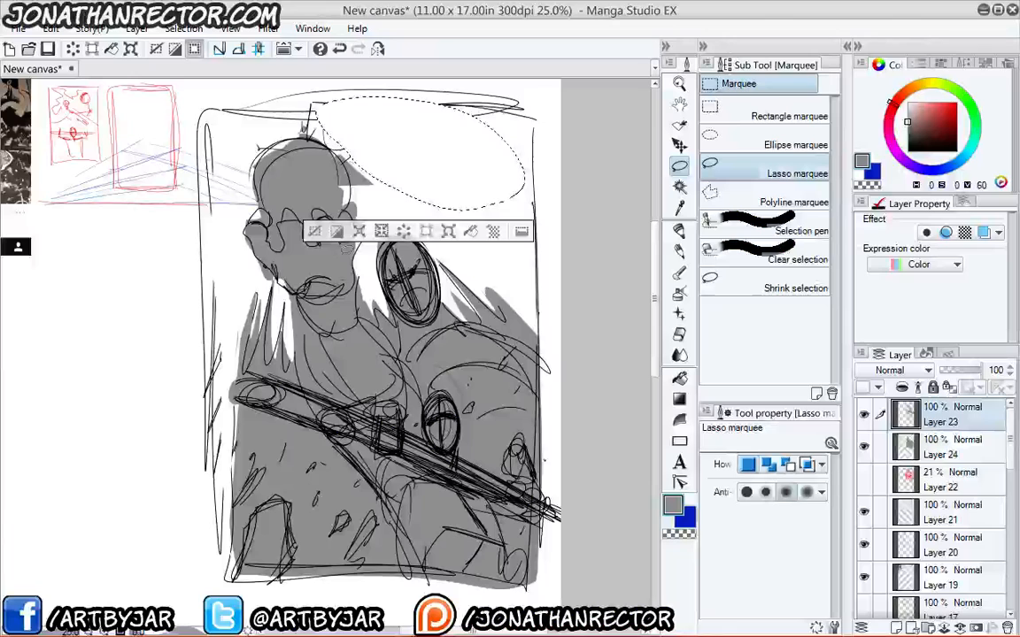
left_click(315, 231)
mouse_move(341, 142)
left_mouse_down()
mouse_move(320, 131)
mouse_move(347, 135)
left_mouse_up()
key("Delete")
left_click(221, 167)
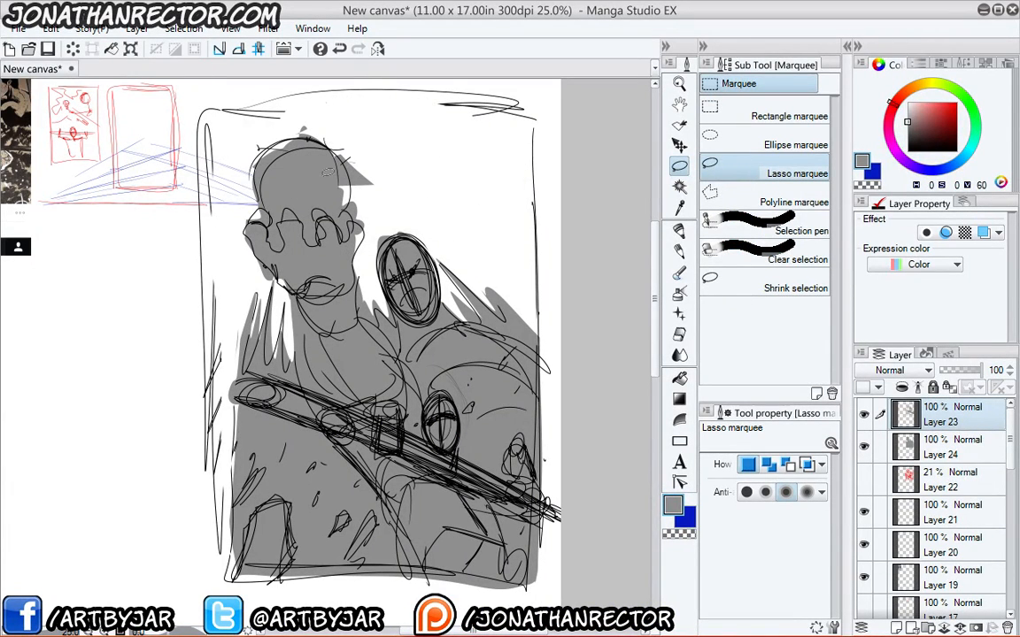
Lock Layer 24's transparent pixels and fill the upper figure and background around the beam with a lighter gray, V 66.
left_click(940, 447)
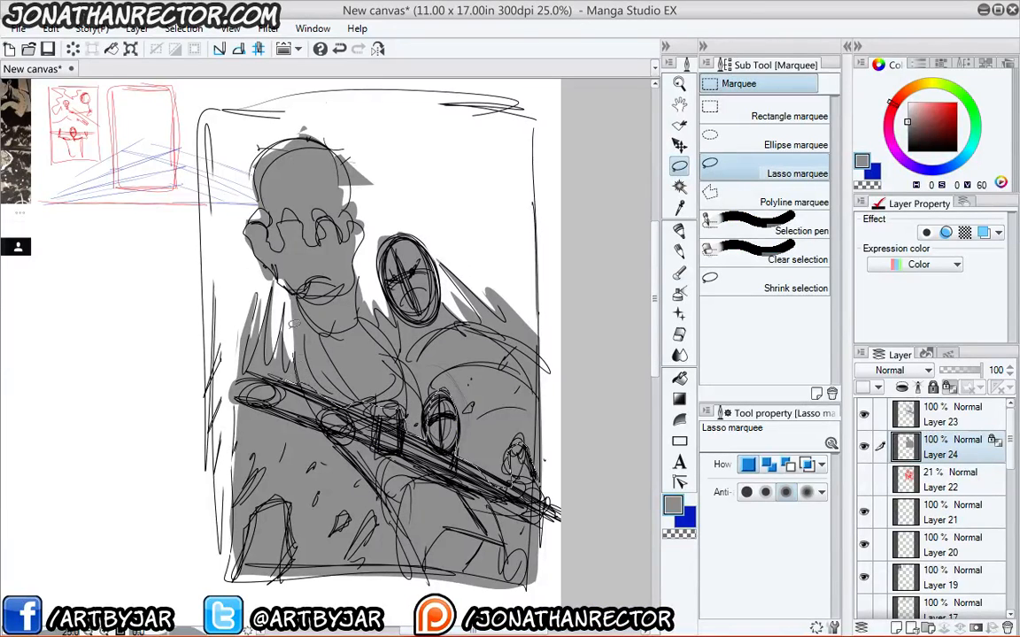
mouse_move(293, 324)
left_mouse_down()
mouse_move(228, 143)
mouse_move(298, 89)
mouse_move(470, 216)
left_mouse_up()
mouse_move(524, 284)
left_mouse_down()
mouse_move(496, 460)
mouse_move(394, 252)
left_mouse_up()
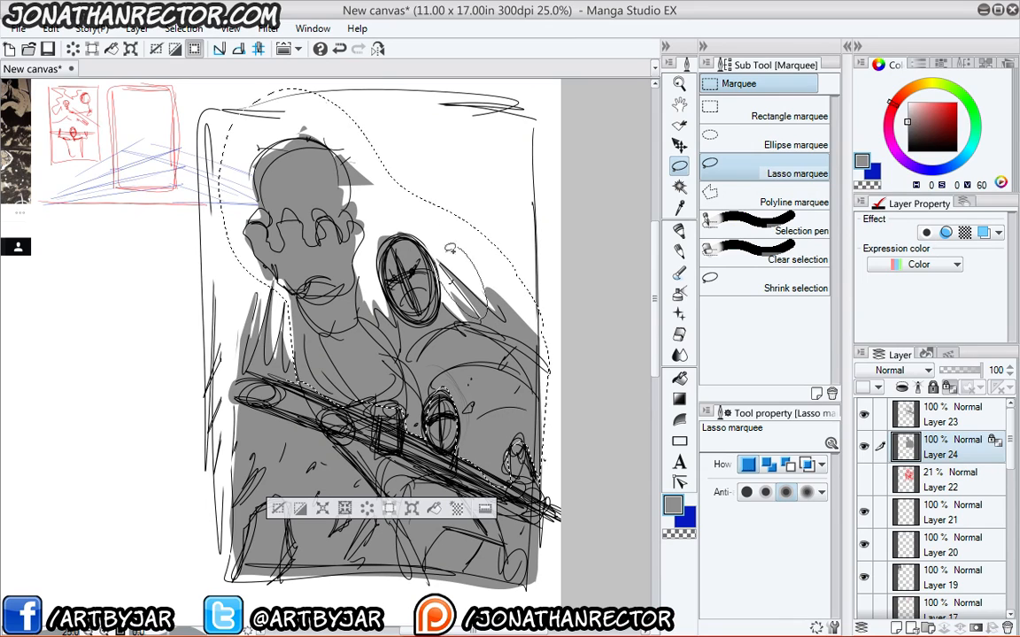
mouse_move(295, 438)
left_mouse_down()
mouse_move(219, 339)
mouse_move(206, 354)
mouse_move(368, 531)
mouse_move(373, 425)
left_mouse_up()
mouse_move(501, 519)
left_mouse_down()
mouse_move(520, 595)
mouse_move(540, 529)
left_mouse_up()
left_click(907, 109)
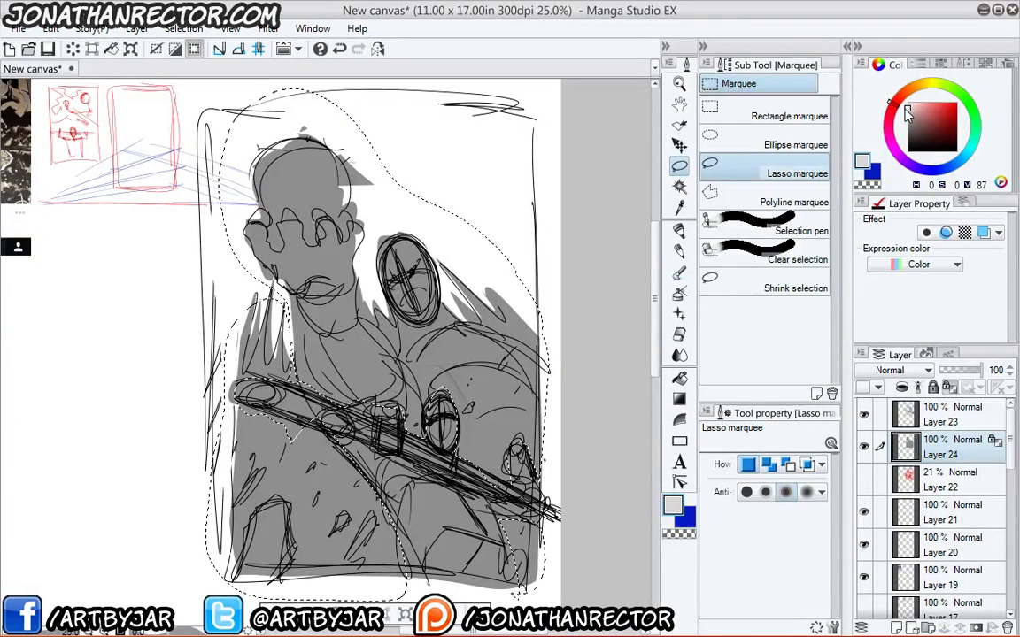
left_click(424, 613)
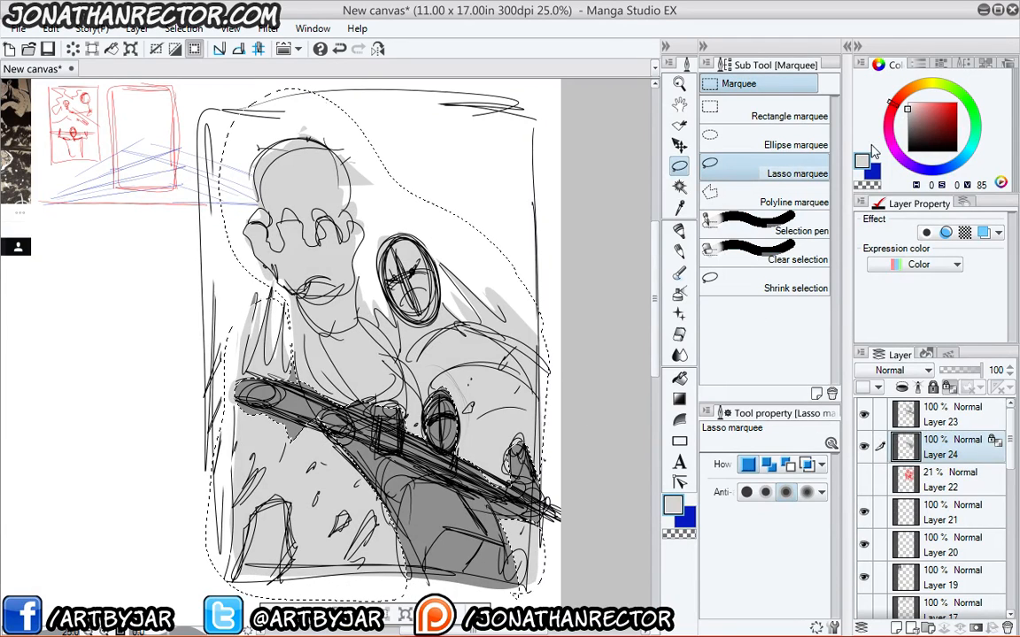
left_click(908, 119)
left_click(424, 614)
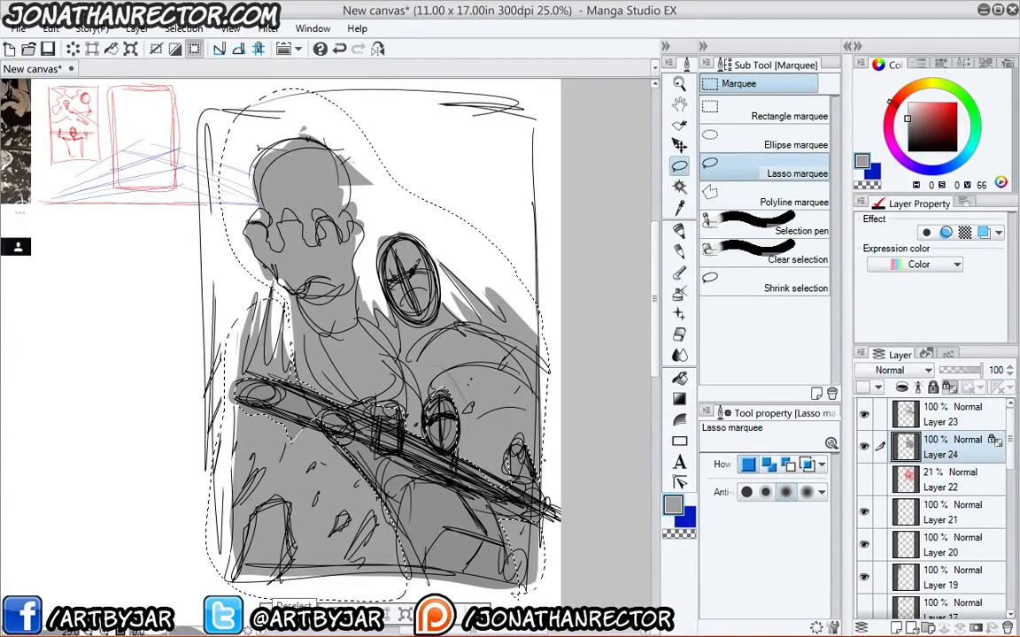
left_click(270, 614)
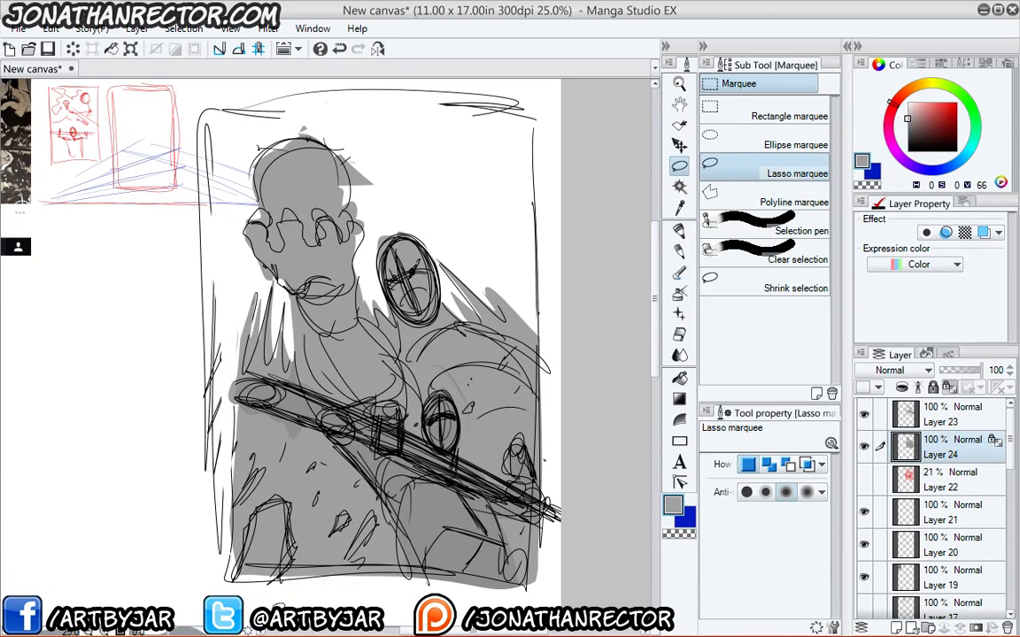
Lock Layer 23's transparent pixels and tint the background and upper figure's lines gray using the Shadow brush at size 120.
left_click(943, 423)
key("/")
key("e")
left_click_drag(387, 431, 393, 401)
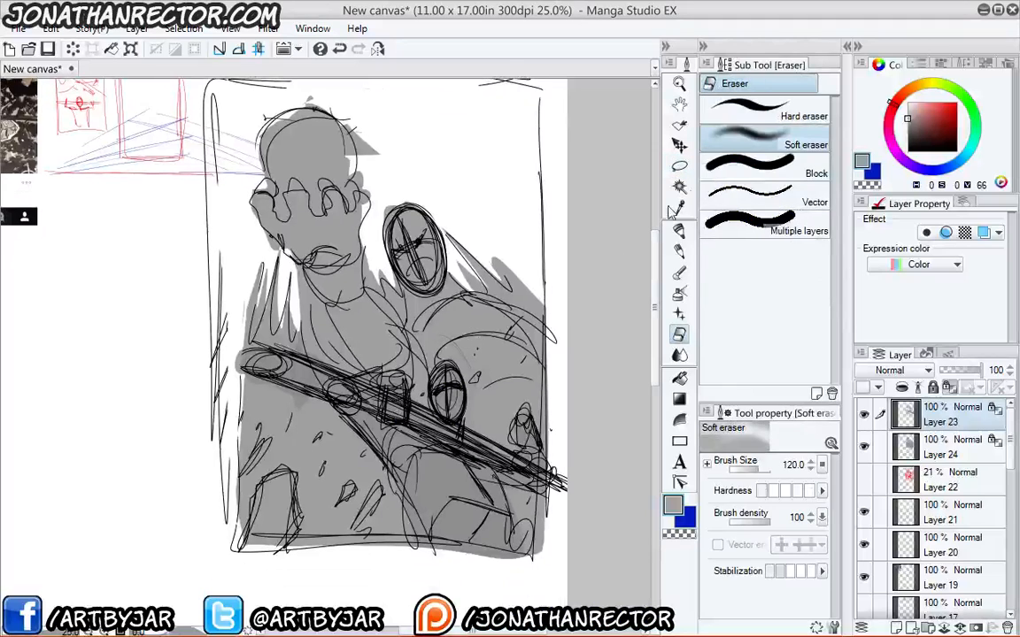
key("p")
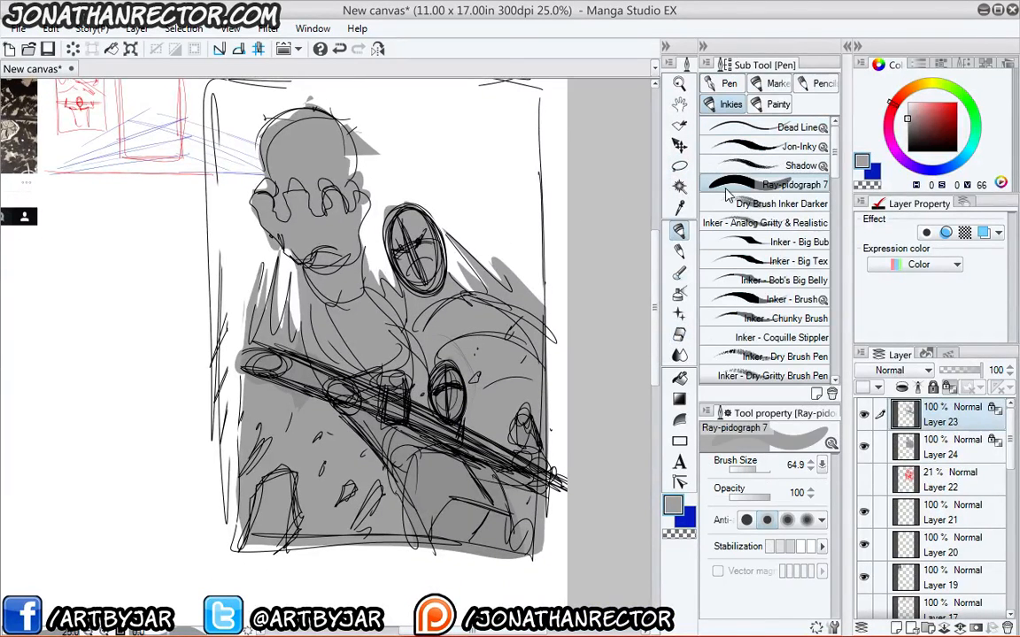
left_click(763, 165)
key("bracketright")
key("bracketright")
key("bracketright")
key("bracketright")
key("bracketright")
key("bracketright")
key("bracketright")
key("bracketright")
key("bracketright")
key("bracketright")
key("bracketright")
key("bracketright")
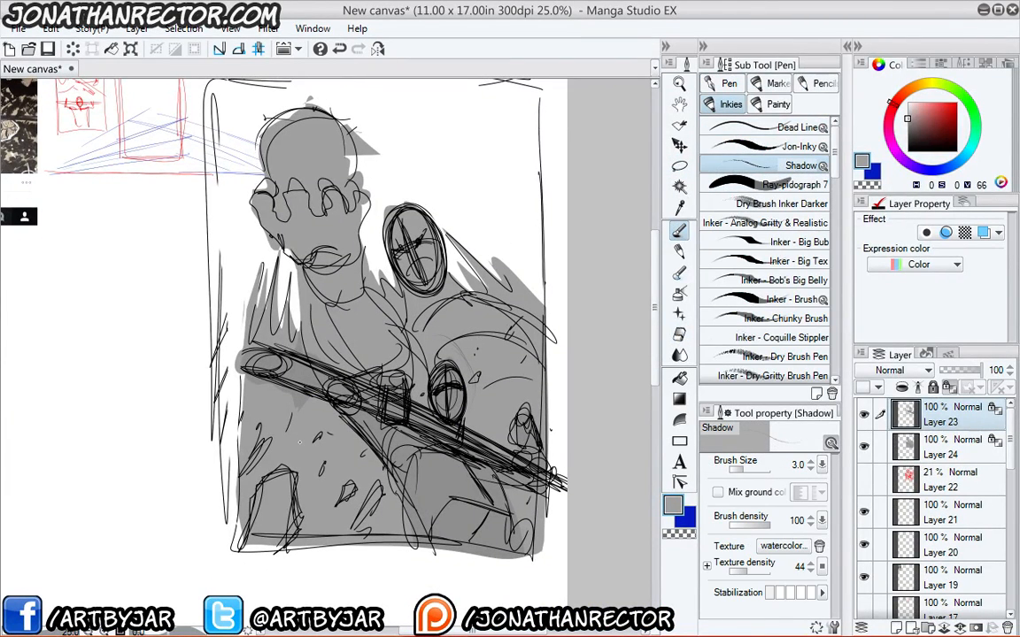
key("bracketright")
key("bracketright")
key("bracketright")
key("bracketright")
key("bracketright")
key("bracketright")
key("bracketright")
key("bracketright")
key("bracketright")
key("bracketright")
key("bracketright")
key("bracketright")
key("bracketright")
key("bracketright")
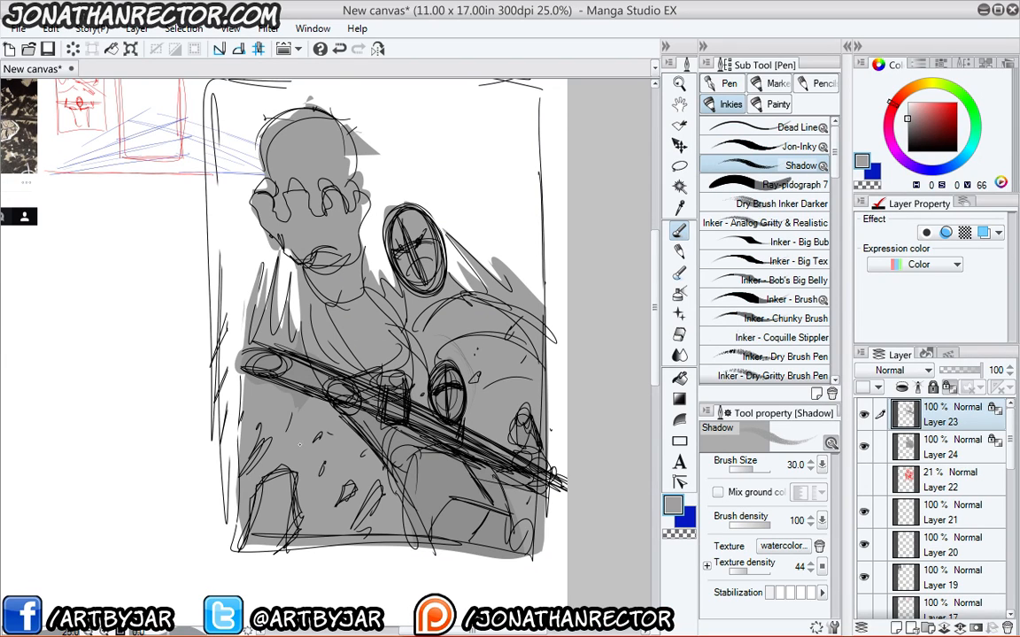
key("bracketleft")
key("bracketleft")
key("bracketleft")
key("bracketleft")
key("bracketleft")
key("bracketleft")
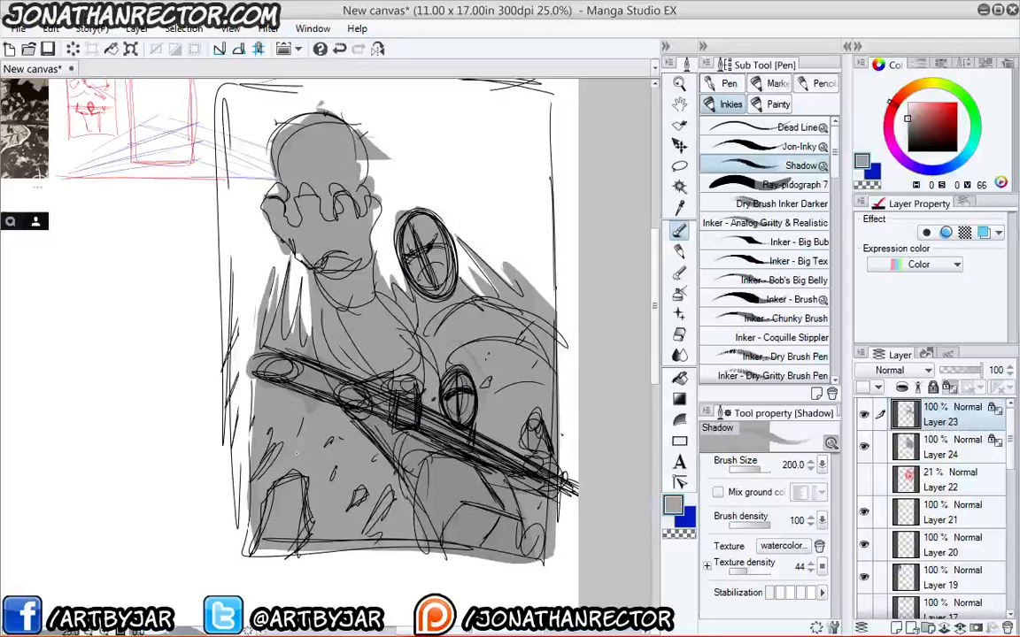
mouse_move(274, 427)
left_mouse_down()
mouse_move(276, 474)
mouse_move(295, 498)
mouse_move(258, 495)
mouse_move(274, 439)
left_mouse_up()
key("bracketright")
key("bracketleft")
left_click_drag(377, 530, 328, 443)
mouse_move(286, 323)
left_mouse_down()
mouse_move(303, 197)
mouse_move(372, 257)
mouse_move(511, 273)
mouse_move(424, 275)
mouse_move(354, 328)
mouse_move(336, 265)
mouse_move(390, 263)
left_mouse_up()
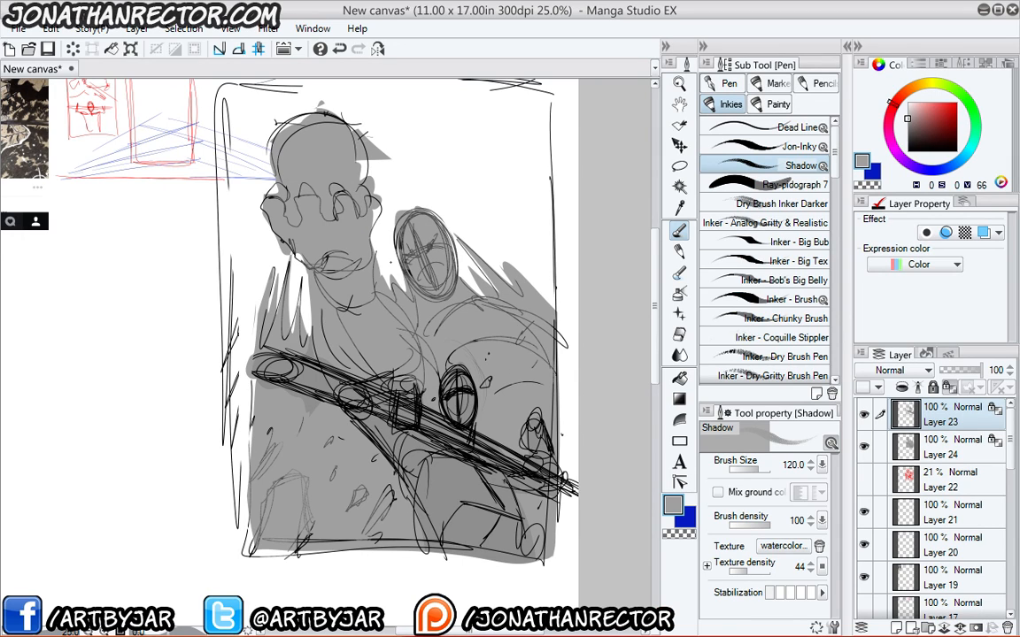
Fill the beam and lower figure on Layer 24 with dark gray, V 39.
left_click(940, 447)
key("i")
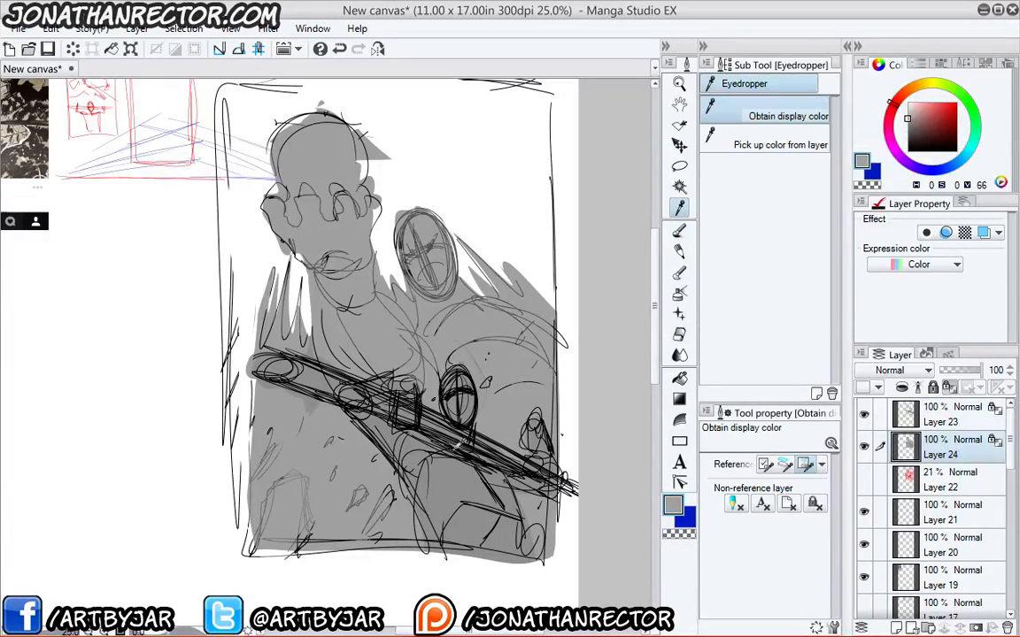
key("m")
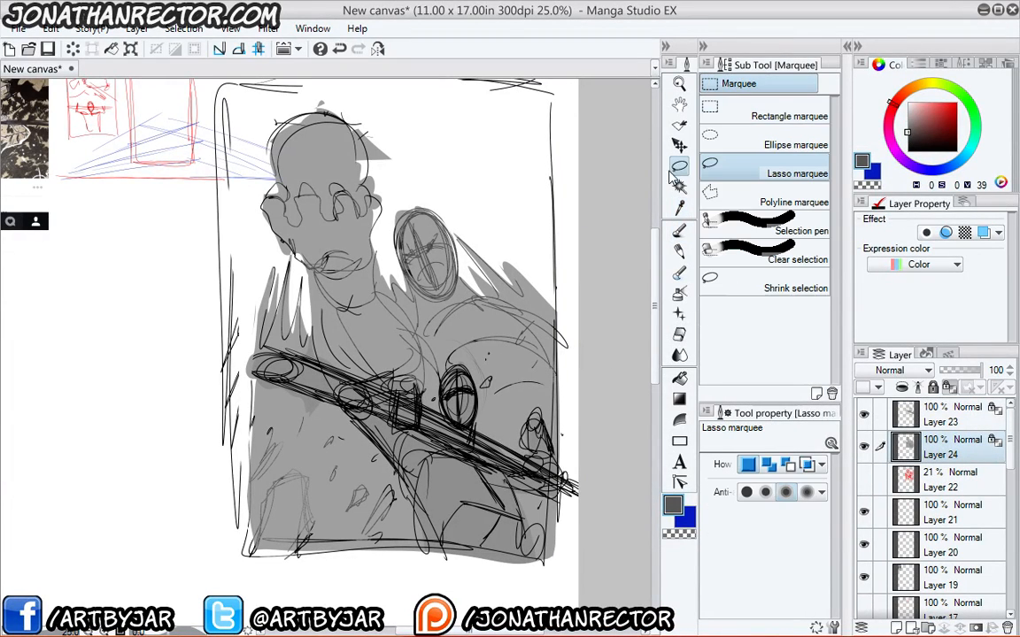
mouse_move(425, 398)
left_mouse_down()
mouse_move(531, 415)
mouse_move(526, 488)
mouse_move(442, 536)
mouse_move(308, 376)
mouse_move(251, 356)
left_mouse_up()
key("alt+Delete")
Lasso scattered angular rock and debris shapes around the lower figure and fill them with the dark gray.
left_click_drag(324, 541, 311, 555)
mouse_move(319, 475)
left_mouse_down()
mouse_move(285, 525)
mouse_move(318, 475)
mouse_move(262, 483)
left_mouse_up()
left_click_drag(352, 451, 355, 455)
mouse_move(505, 381)
left_mouse_down()
mouse_move(498, 390)
mouse_move(539, 381)
left_mouse_up()
mouse_move(524, 354)
left_mouse_down()
mouse_move(545, 325)
mouse_move(537, 295)
left_mouse_up()
left_click_drag(491, 355, 455, 343)
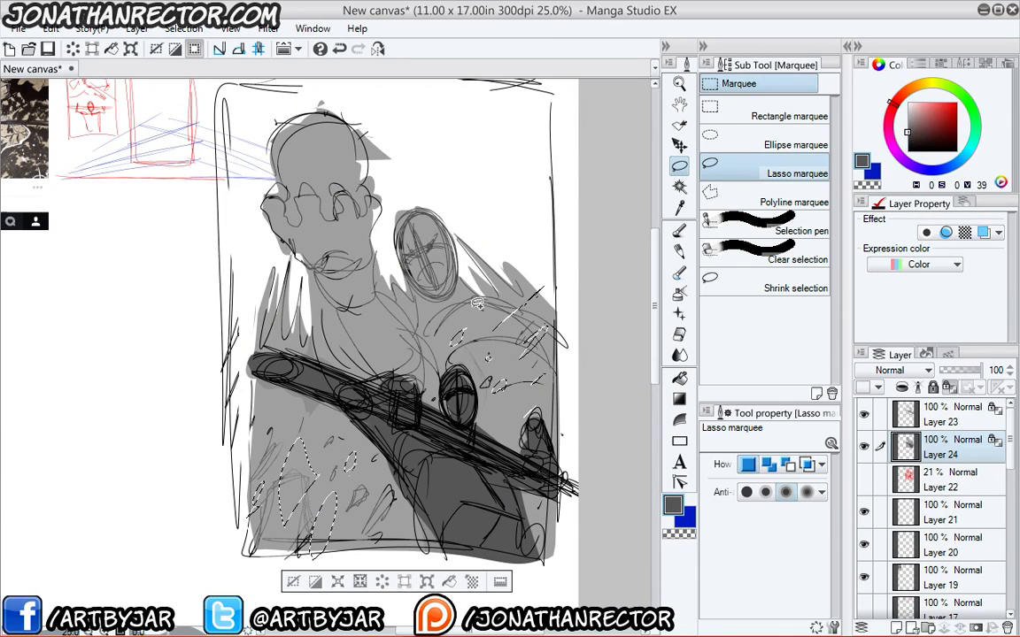
left_click_drag(325, 437, 315, 428)
left_click_drag(391, 504, 385, 498)
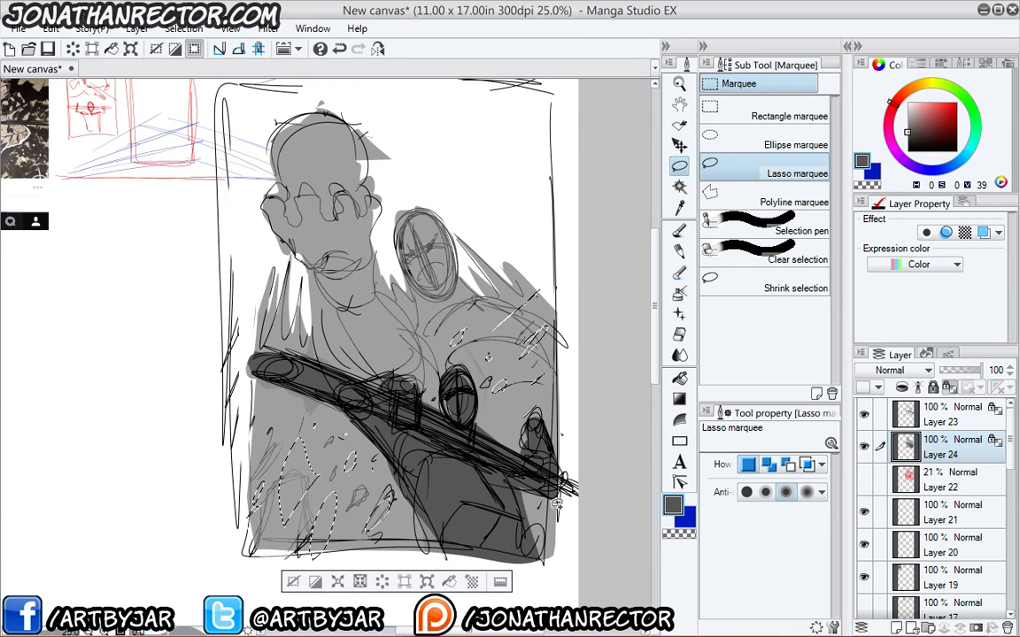
left_click_drag(521, 403, 512, 416)
key("alt+BackSpace")
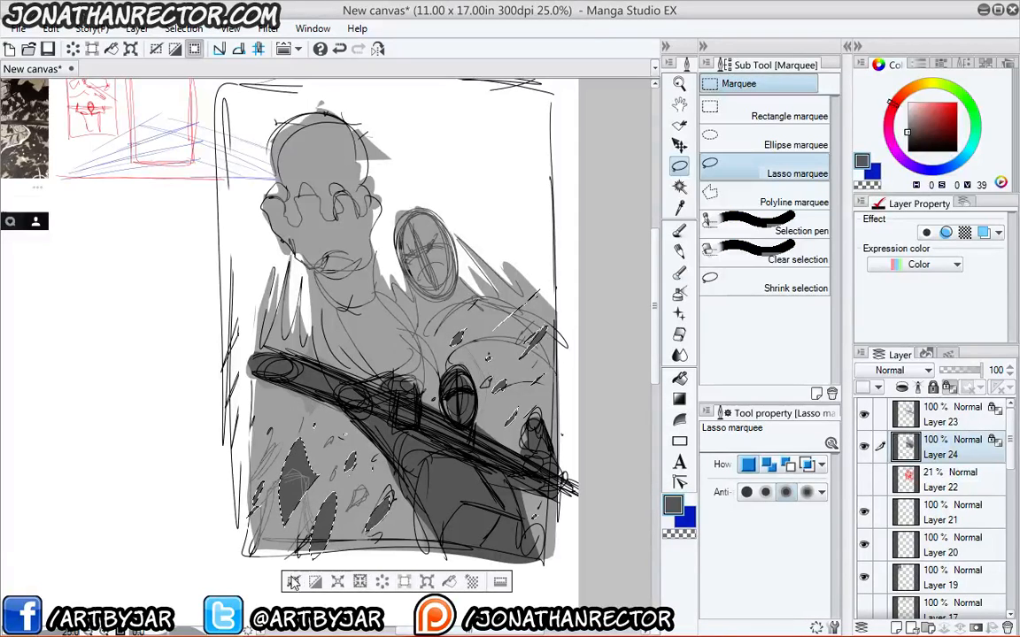
key("ctrl+d")
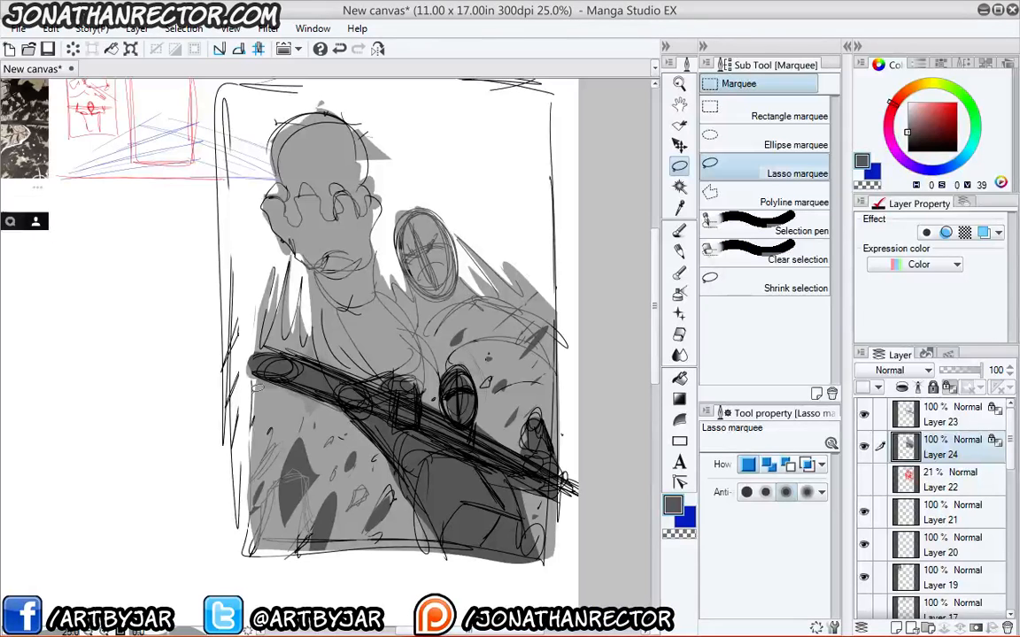
Check the composition in a horizontally mirrored view and restore the normal orientation.
left_click(377, 48)
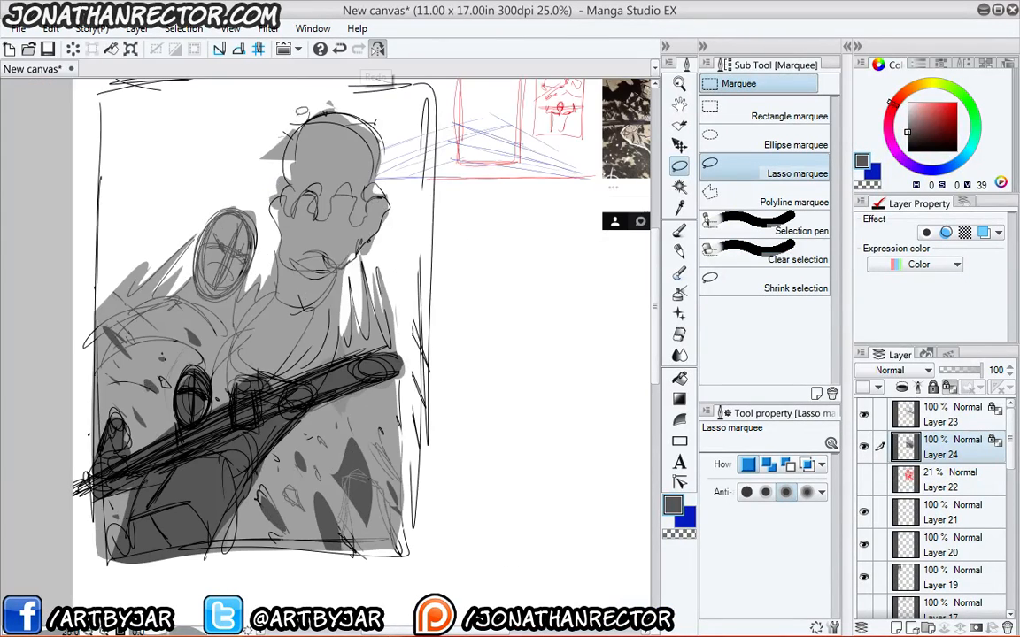
left_click(377, 49)
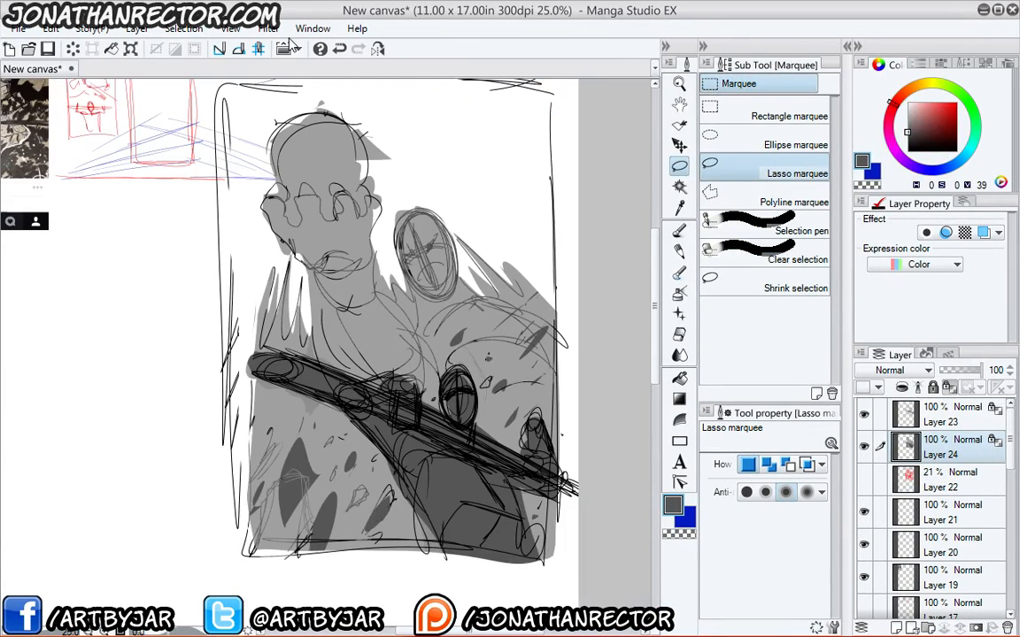
left_click_drag(226, 352, 223, 376)
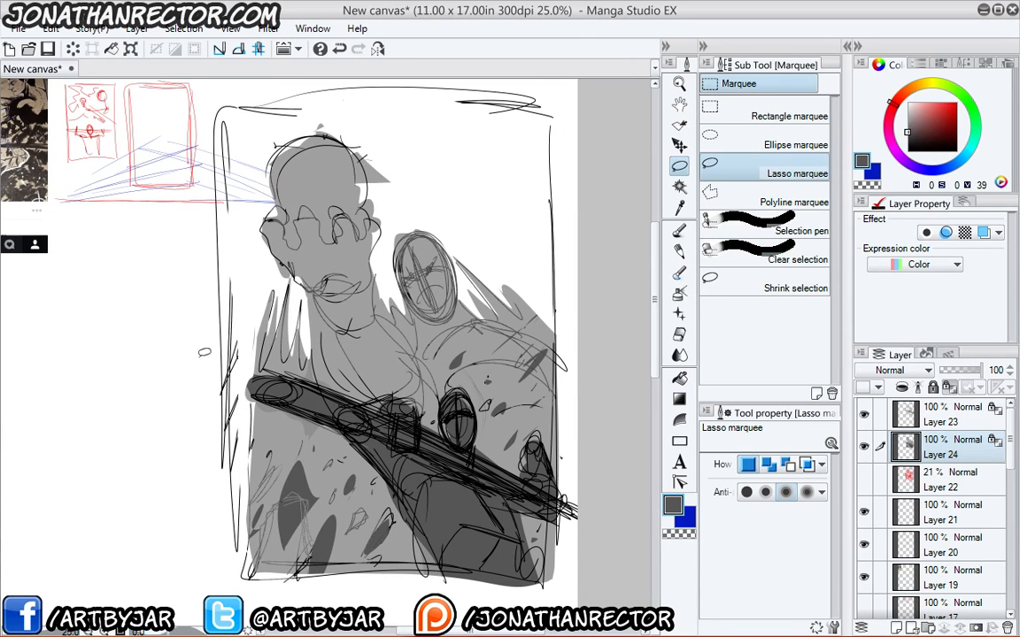